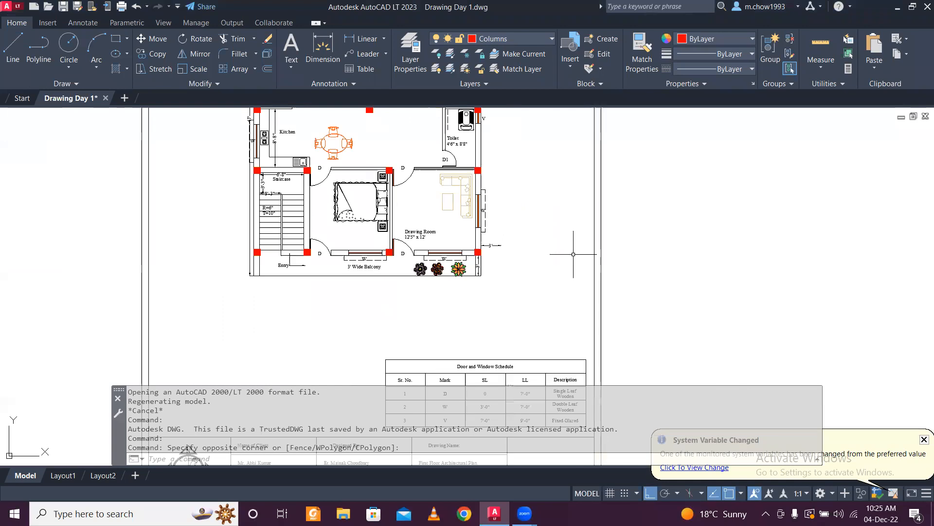
{"action": "scroll", "coordinate": [571, 254], "scroll_direction": "down", "scroll_amount": 3}
{"action": "mouse_move", "coordinate": [526, 211]}
{"action": "middle_mouse_down"}
{"action": "mouse_move", "coordinate": [422, 228]}
{"action": "mouse_move", "coordinate": [408, 220]}
{"action": "mouse_move", "coordinate": [464, 239]}
{"action": "middle_mouse_up"}
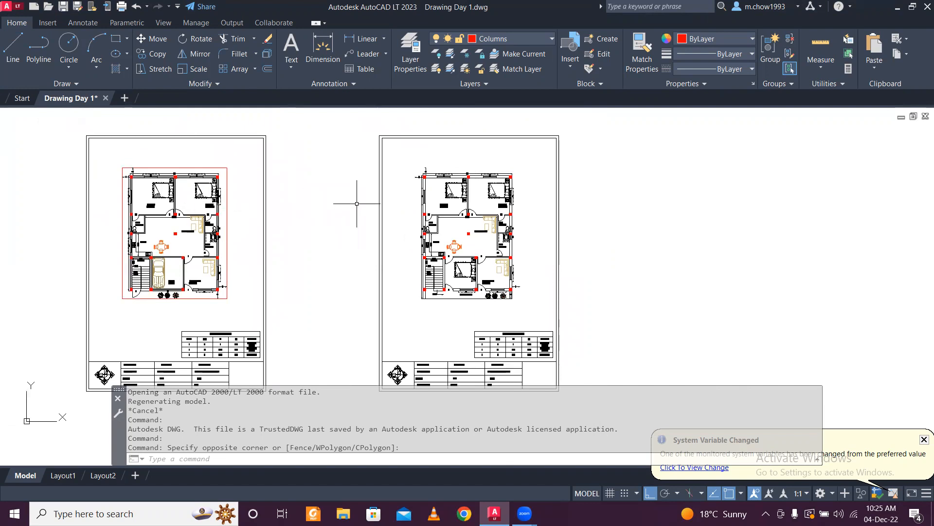
{"action": "middle_click_drag", "start_coordinate": [337, 222], "coordinate": [334, 178]}
{"action": "scroll", "coordinate": [307, 170], "scroll_direction": "down", "scroll_amount": 3}
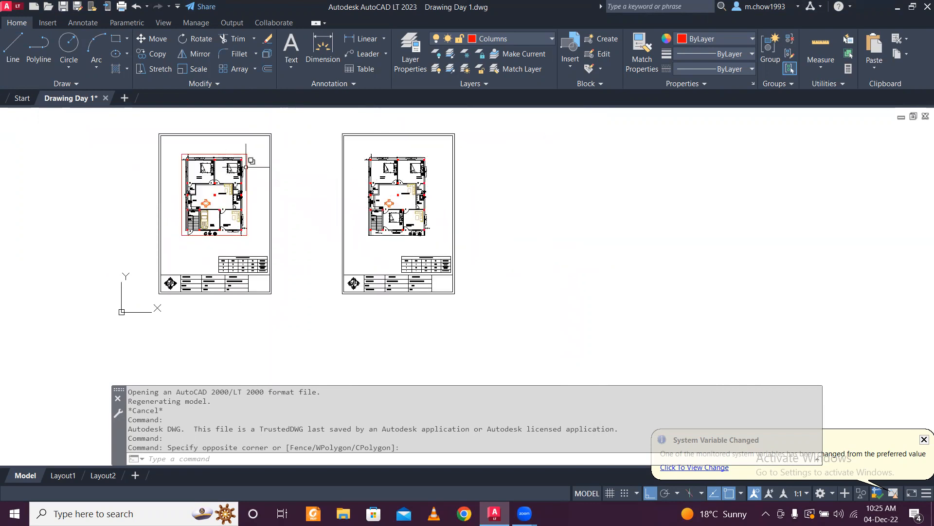
{"action": "scroll", "coordinate": [177, 164], "scroll_direction": "up", "scroll_amount": 4}
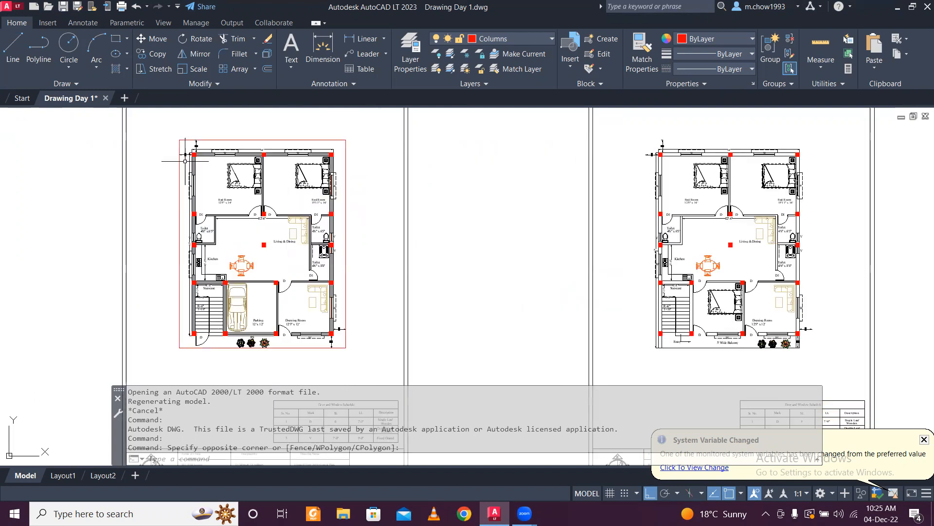
{"action": "left_click", "coordinate": [162, 128]}
{"action": "scroll", "coordinate": [298, 263], "scroll_direction": "down", "scroll_amount": 2}
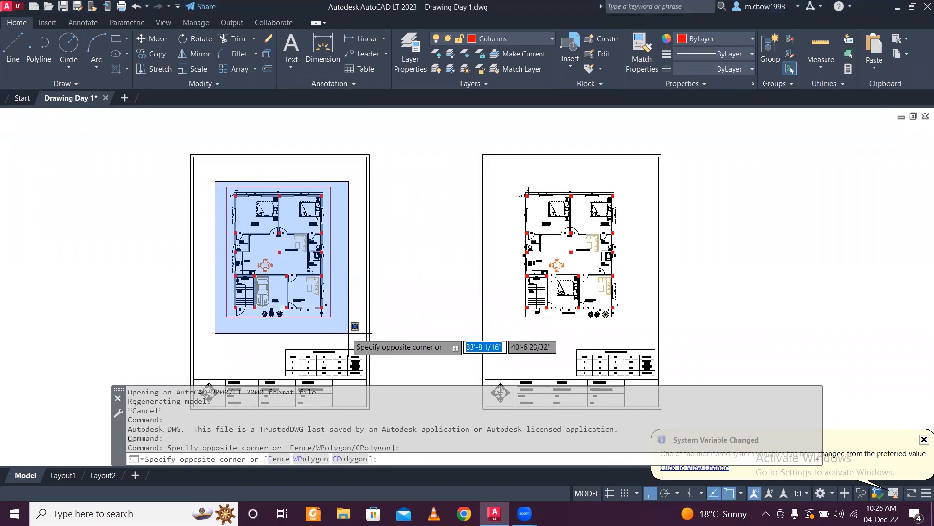
{"action": "left_click", "coordinate": [365, 309]}
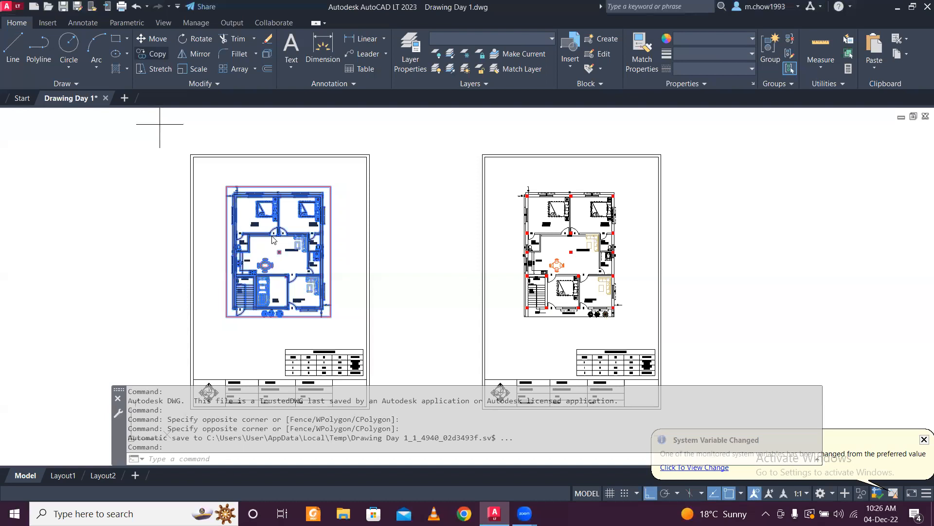
{"action": "left_click", "coordinate": [152, 54]}
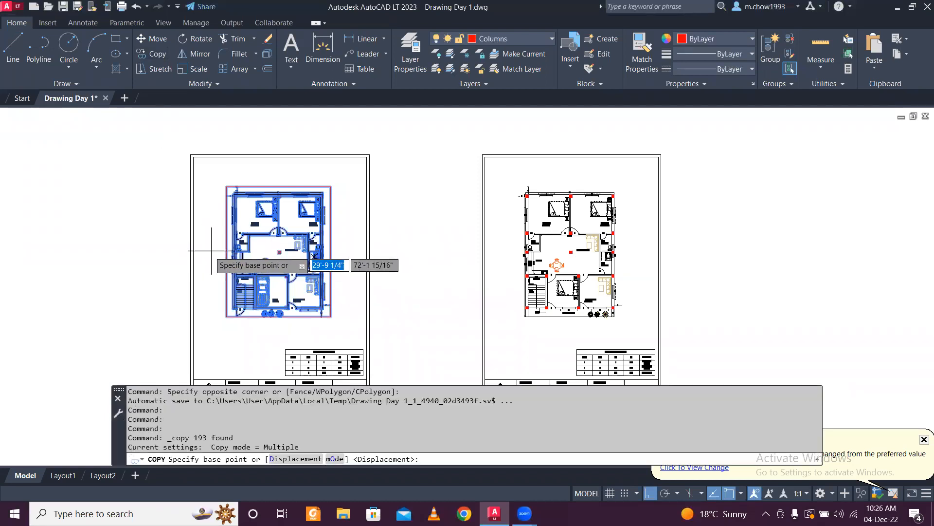
{"action": "scroll", "coordinate": [200, 248], "scroll_direction": "down", "scroll_amount": 2}
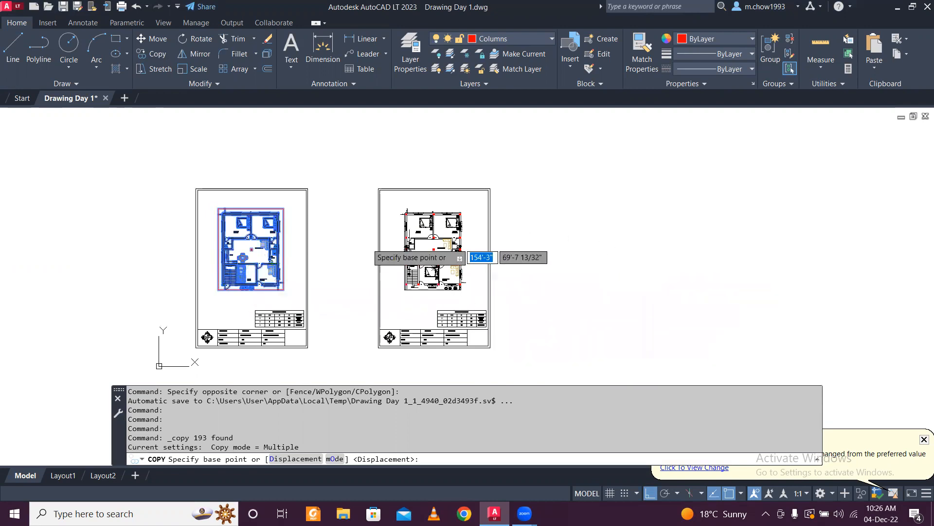
{"action": "left_click", "coordinate": [157, 54]}
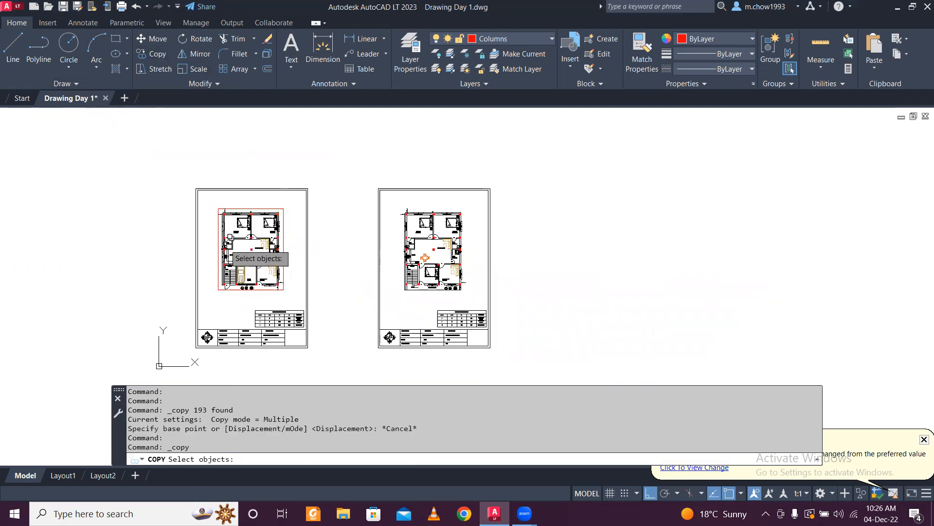
{"action": "key", "text": "Escape"}
- Copy the floor plan with the parking and its red boundary horizontally to the empty area beyond the second drawing sheet
{"action": "left_click", "coordinate": [209, 201]}
{"action": "left_click", "coordinate": [304, 312]}
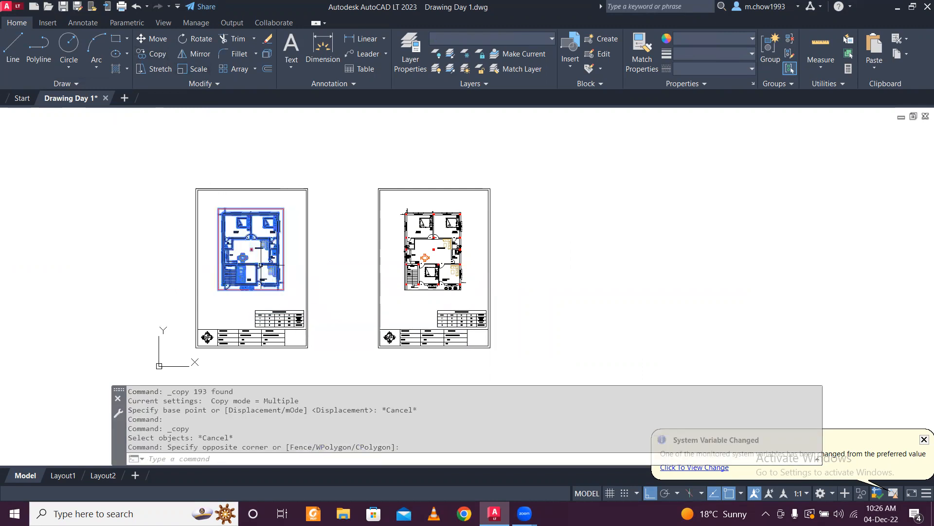
{"action": "left_click", "coordinate": [156, 53]}
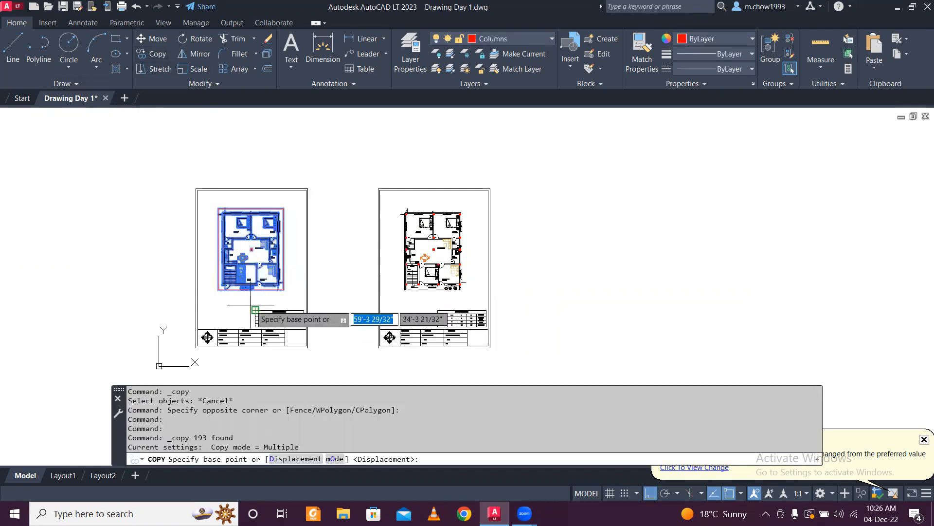
{"action": "left_click", "coordinate": [239, 296]}
{"action": "left_click", "coordinate": [599, 296]}
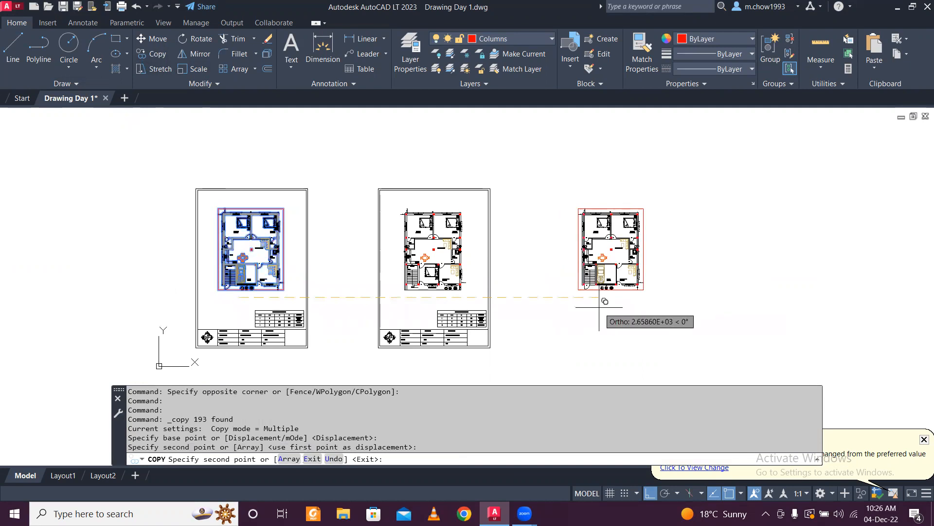
{"action": "key", "text": "Escape"}
- Make layer 0 current and erase the red boundary rectangle around the copied floor plan
{"action": "left_click", "coordinate": [517, 38]}
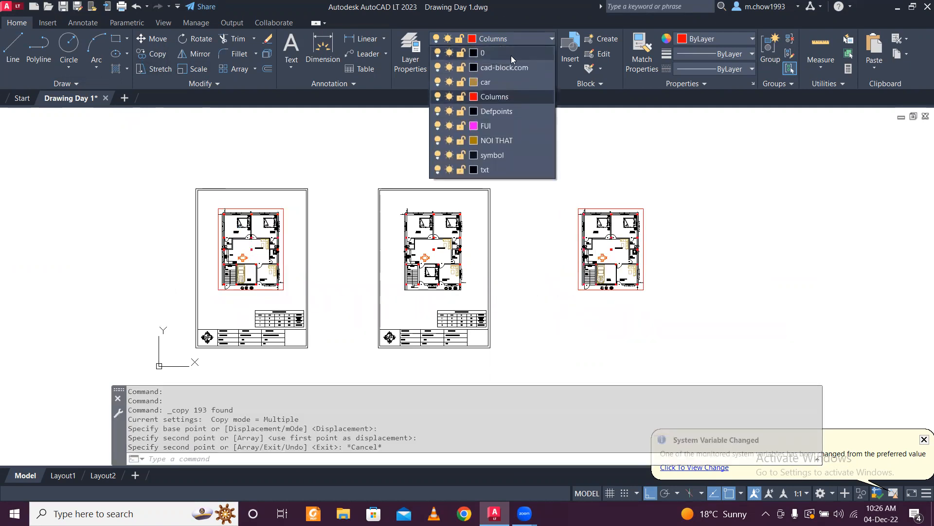
{"action": "left_click", "coordinate": [511, 56]}
{"action": "scroll", "coordinate": [628, 199], "scroll_direction": "up", "scroll_amount": 5}
{"action": "scroll", "coordinate": [576, 201], "scroll_direction": "down", "scroll_amount": 3}
{"action": "middle_click_drag", "start_coordinate": [592, 233], "coordinate": [548, 208]}
{"action": "scroll", "coordinate": [550, 224], "scroll_direction": "up", "scroll_amount": 4}
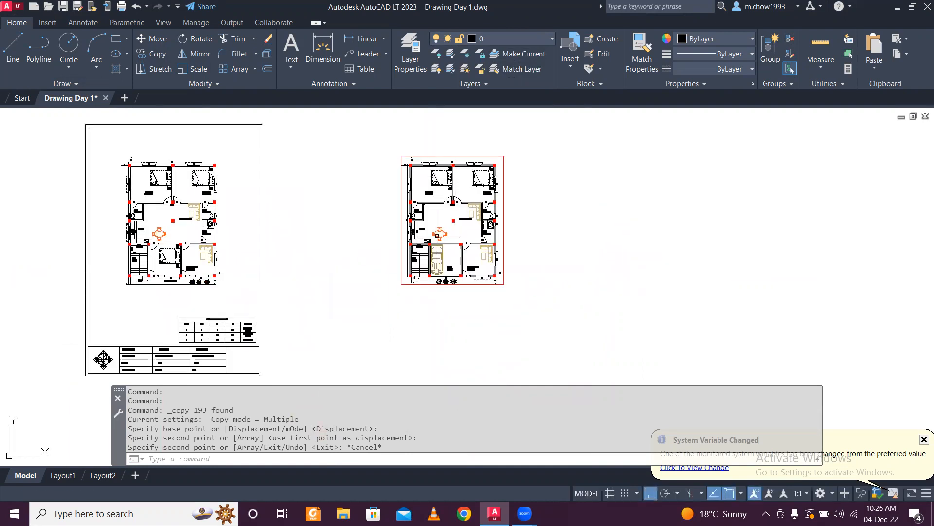
{"action": "left_click", "coordinate": [489, 274]}
{"action": "left_click", "coordinate": [480, 256]}
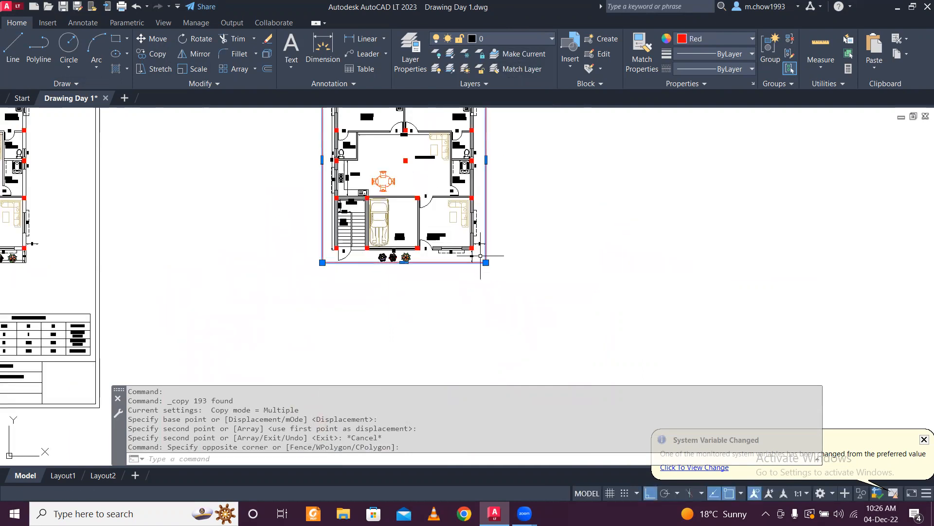
{"action": "key", "text": "Delete"}
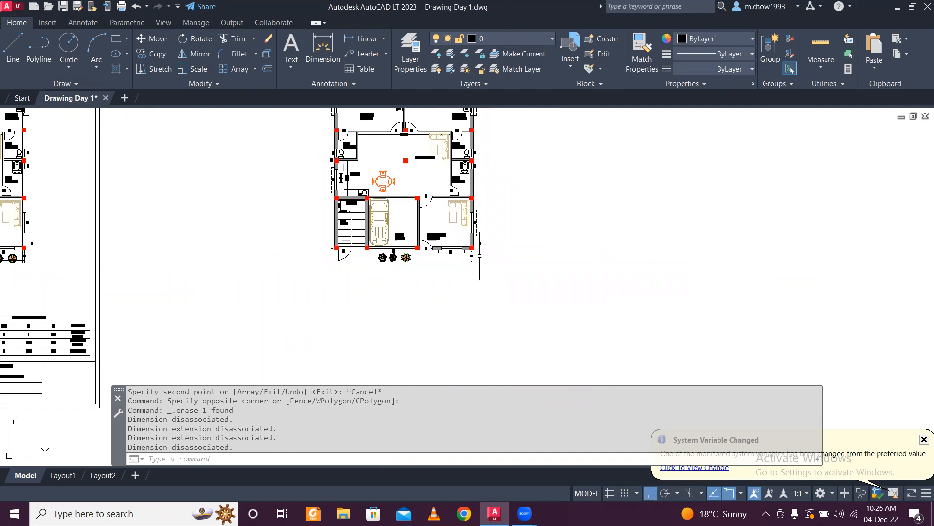
- Draw a vertical construction line through the outer front corner of the column at the staircase's outer wall
{"action": "type", "text": "xl"}
{"action": "key", "text": "Return"}
{"action": "scroll", "coordinate": [378, 268], "scroll_direction": "up", "scroll_amount": 5}
{"action": "left_click", "coordinate": [379, 211]}
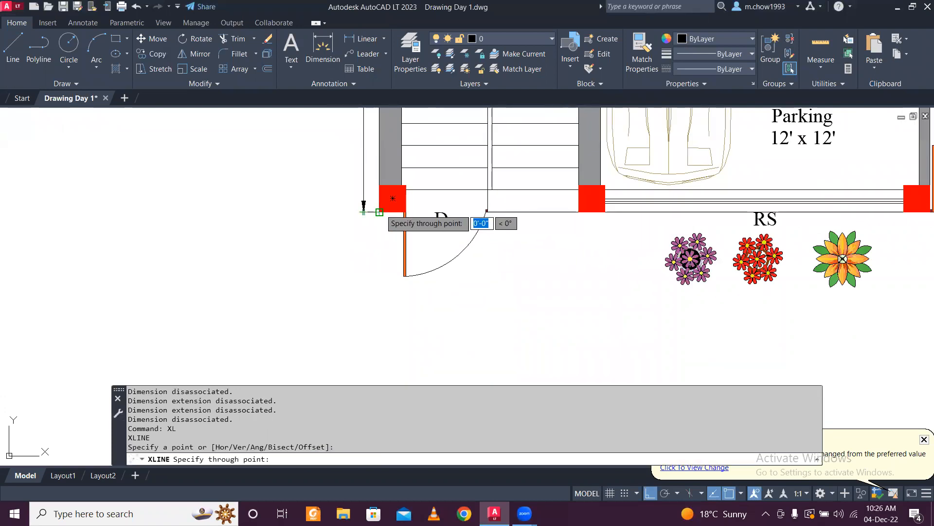
{"action": "left_click", "coordinate": [380, 327]}
{"action": "key", "text": "Return"}
{"action": "scroll", "coordinate": [386, 305], "scroll_direction": "down", "scroll_amount": 5}
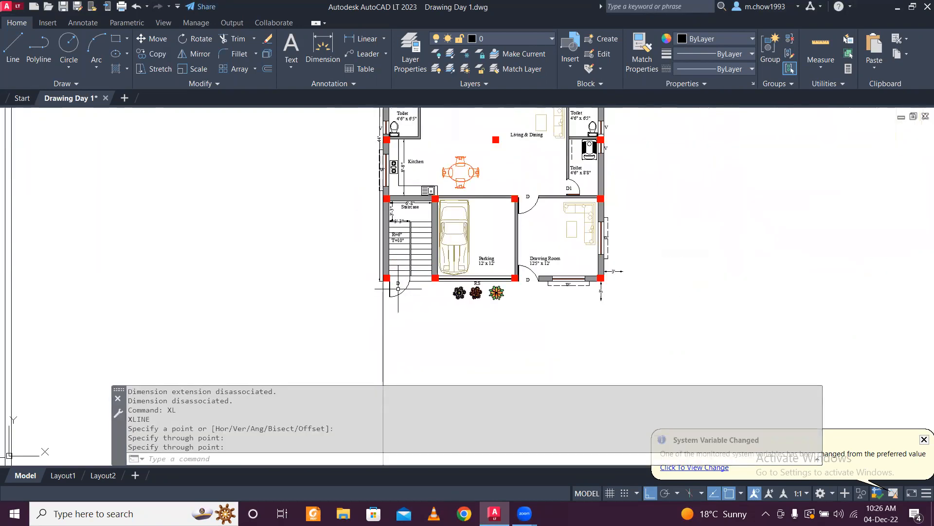
- Draw a vertical construction line through the inner front corner of the same staircase column, beside the entrance door
{"action": "scroll", "coordinate": [319, 252], "scroll_direction": "up", "scroll_amount": 8}
{"action": "key", "text": "Return"}
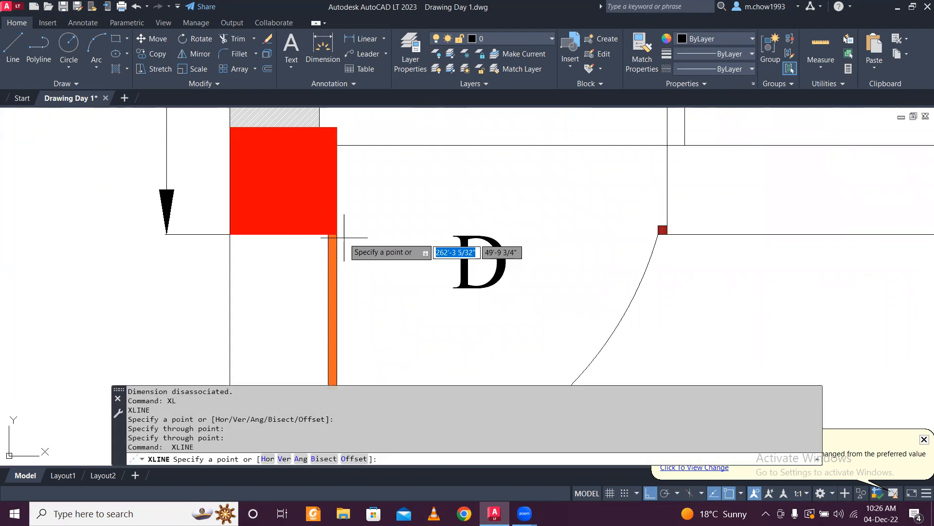
{"action": "left_click", "coordinate": [329, 253]}
{"action": "scroll", "coordinate": [336, 292], "scroll_direction": "down", "scroll_amount": 4}
{"action": "scroll", "coordinate": [337, 242], "scroll_direction": "down", "scroll_amount": 2}
{"action": "left_click", "coordinate": [358, 313]}
{"action": "key", "text": "Return"}
- Try construction lines at the column between the staircase and the parking, and undo them
{"action": "key", "text": "Return"}
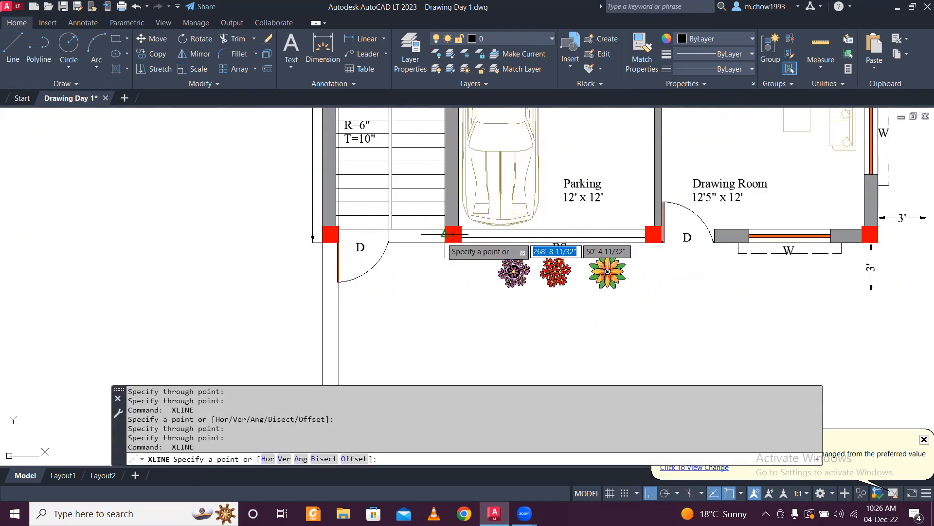
{"action": "left_click", "coordinate": [445, 242]}
{"action": "left_click", "coordinate": [437, 323]}
{"action": "key", "text": "Return"}
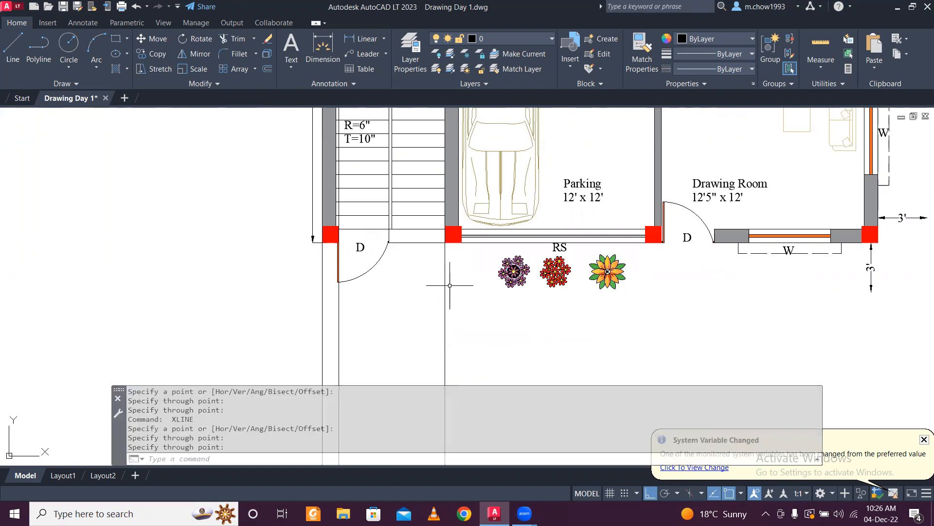
{"action": "key", "text": "Return"}
{"action": "left_click", "coordinate": [445, 307]}
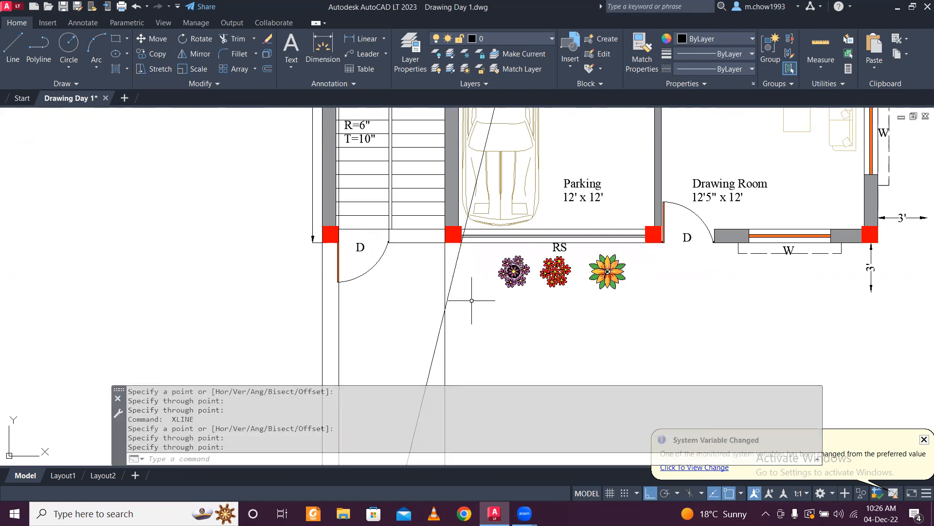
{"action": "key", "text": "ctrl+z"}
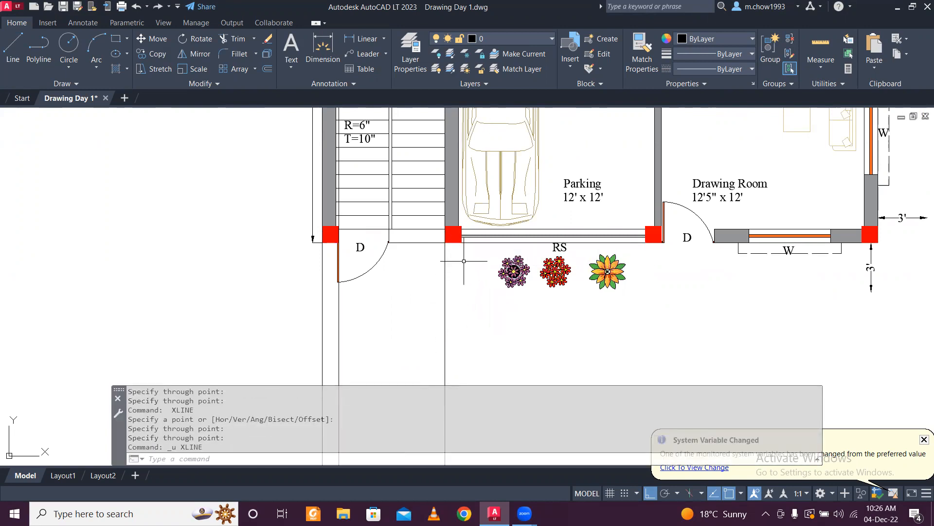
{"action": "type", "text": "u"}
{"action": "key", "text": "Return"}
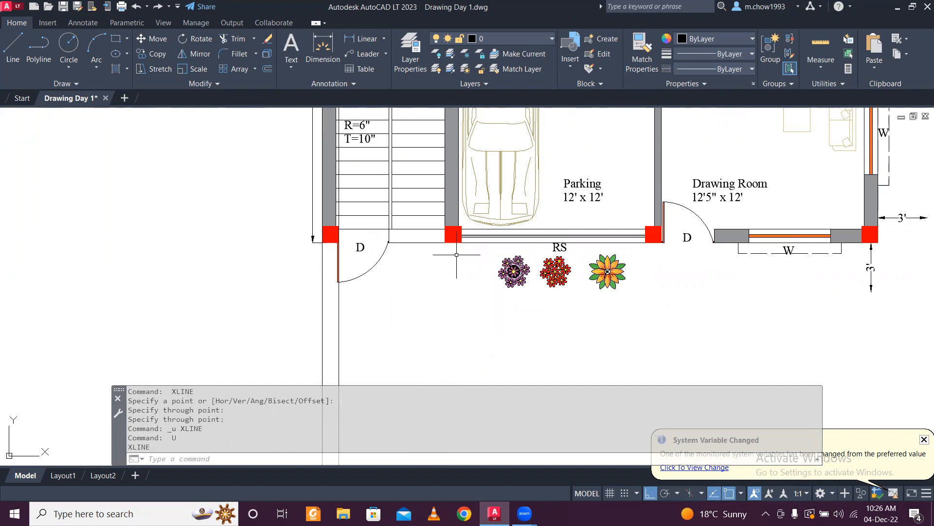
- Draw vertical construction lines through both front corners of the column between the staircase and the parking
{"action": "type", "text": "xl"}
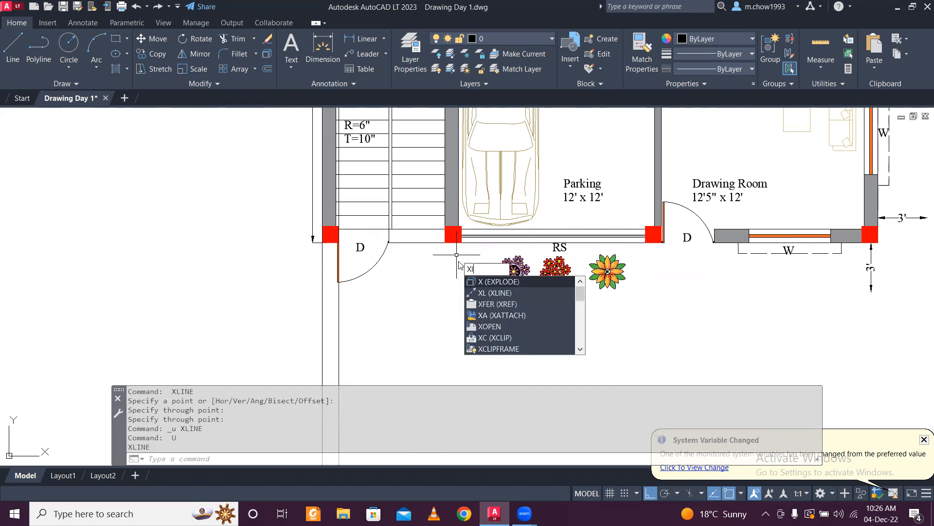
{"action": "key", "text": "Return"}
{"action": "left_click", "coordinate": [445, 242]}
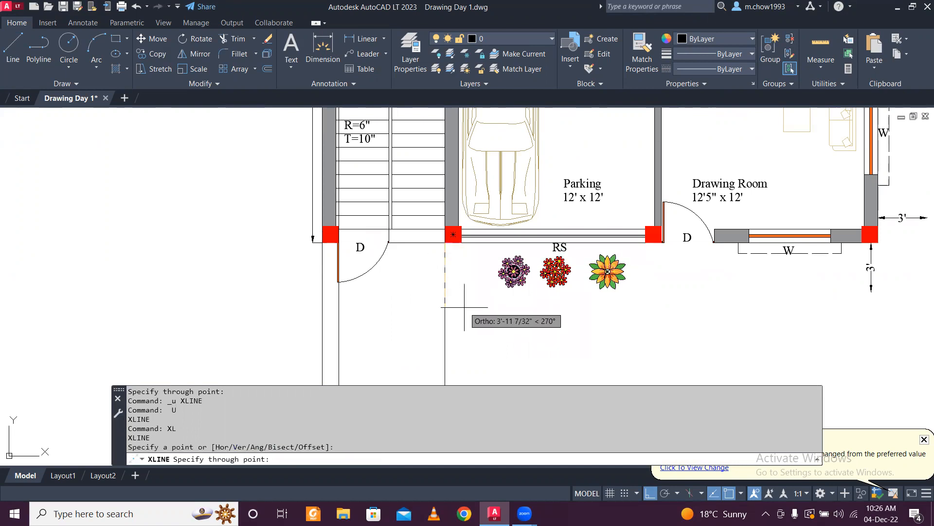
{"action": "left_click", "coordinate": [445, 316]}
{"action": "key", "text": "Return"}
{"action": "key", "text": "Return"}
{"action": "left_click", "coordinate": [461, 242]}
{"action": "left_click", "coordinate": [476, 297]}
{"action": "key", "text": "Return"}
- Draw vertical construction lines through both front corners of the column between the parking and the drawing room
{"action": "scroll", "coordinate": [652, 247], "scroll_direction": "up", "scroll_amount": 4}
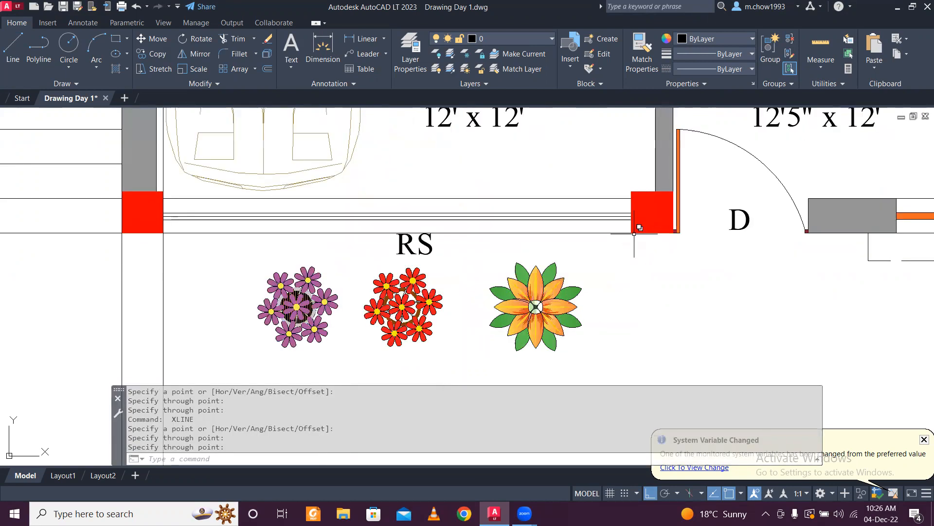
{"action": "key", "text": "Return"}
{"action": "left_click", "coordinate": [634, 234]}
{"action": "left_click", "coordinate": [638, 331]}
{"action": "key", "text": "Return"}
{"action": "scroll", "coordinate": [680, 233], "scroll_direction": "up", "scroll_amount": 3}
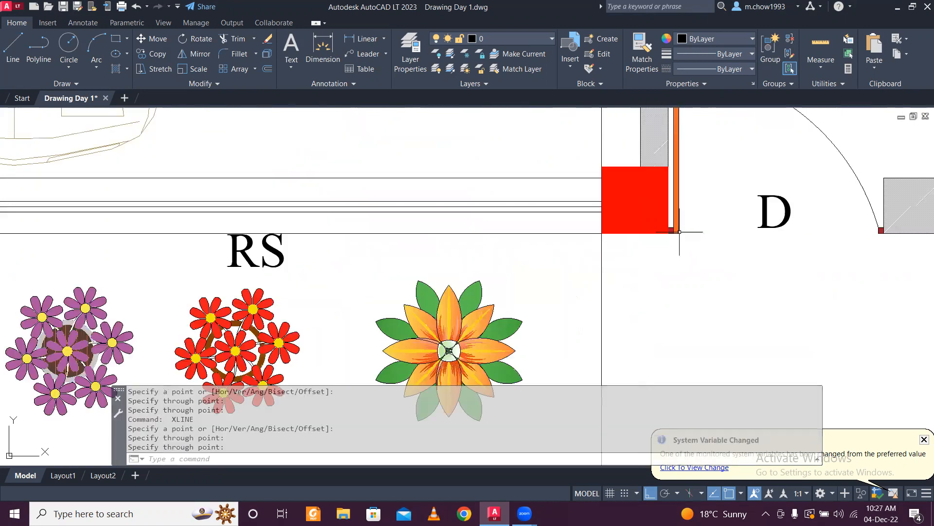
{"action": "scroll", "coordinate": [670, 240], "scroll_direction": "up", "scroll_amount": 5}
{"action": "key", "text": "Return"}
{"action": "left_click", "coordinate": [655, 210]}
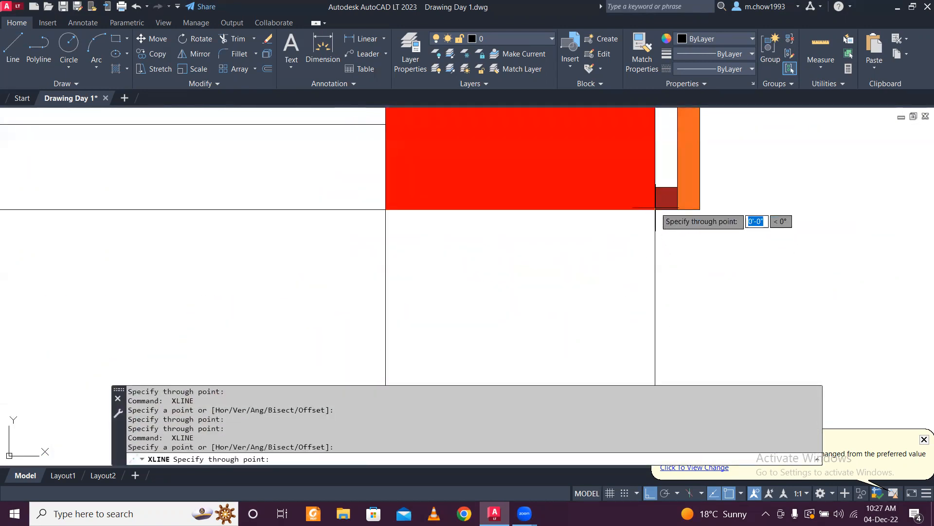
{"action": "left_click", "coordinate": [663, 267]}
{"action": "key", "text": "Return"}
- Draw vertical construction lines through both front corners of the column at the drawing room's outer corner
{"action": "scroll", "coordinate": [592, 281], "scroll_direction": "down", "scroll_amount": 10}
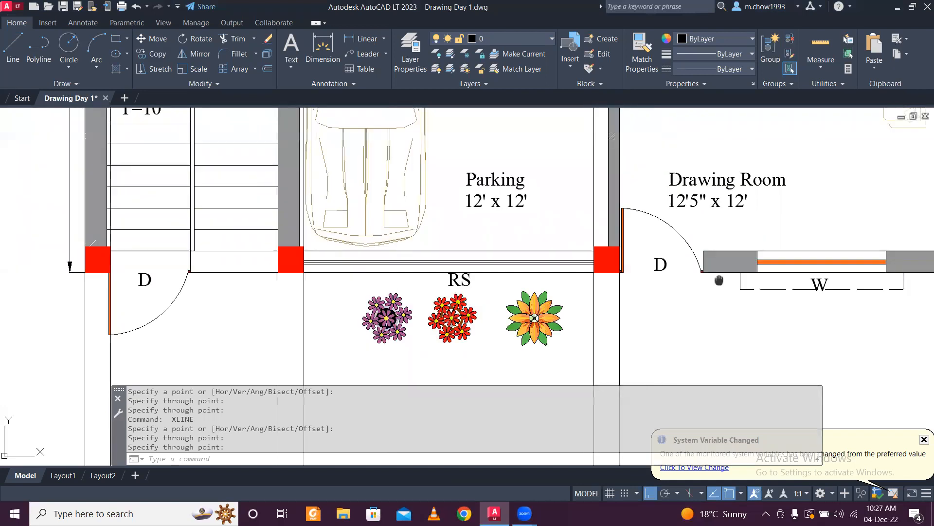
{"action": "scroll", "coordinate": [592, 281], "scroll_direction": "up", "scroll_amount": 5}
{"action": "key", "text": "Return"}
{"action": "left_click", "coordinate": [489, 242]}
{"action": "left_click", "coordinate": [484, 313]}
{"action": "key", "text": "Return"}
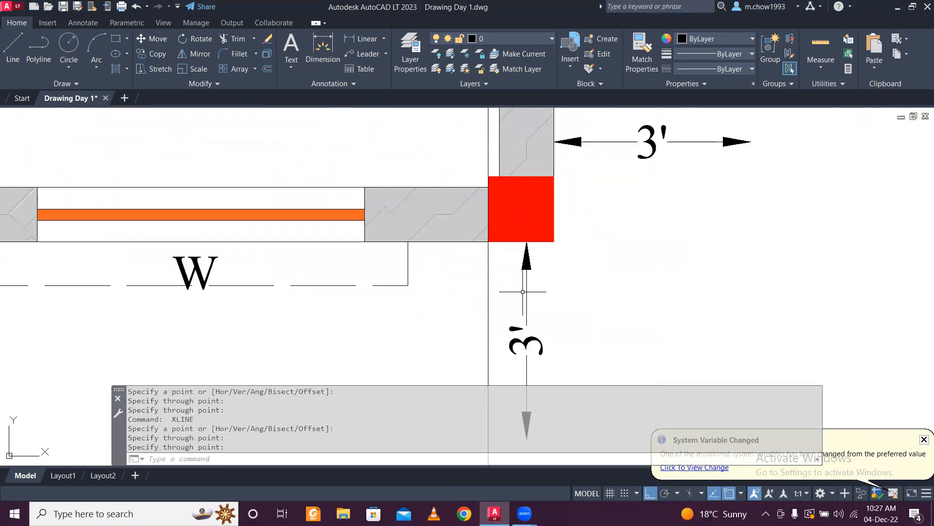
{"action": "key", "text": "Return"}
{"action": "left_click", "coordinate": [554, 242]}
{"action": "left_click", "coordinate": [568, 308]}
{"action": "key", "text": "Return"}
{"action": "scroll", "coordinate": [551, 267], "scroll_direction": "down", "scroll_amount": 5}
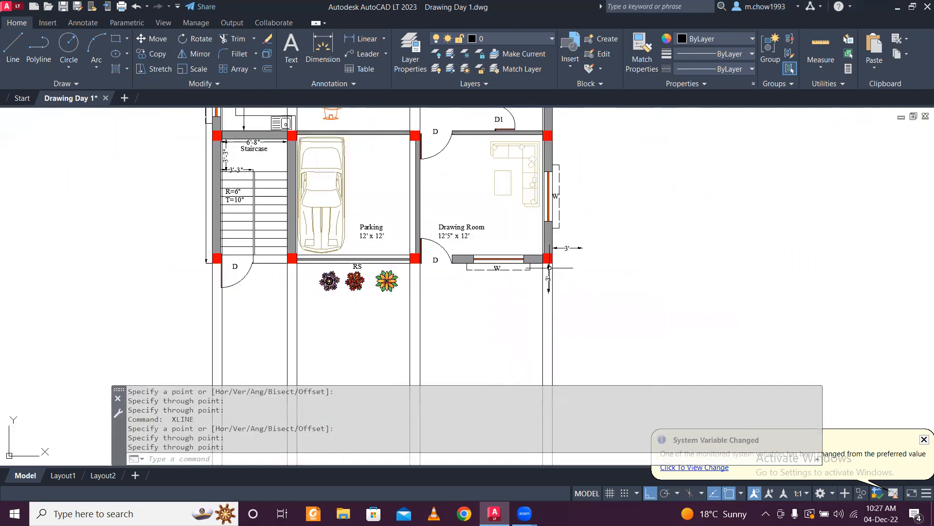
{"action": "scroll", "coordinate": [430, 301], "scroll_direction": "down", "scroll_amount": 5}
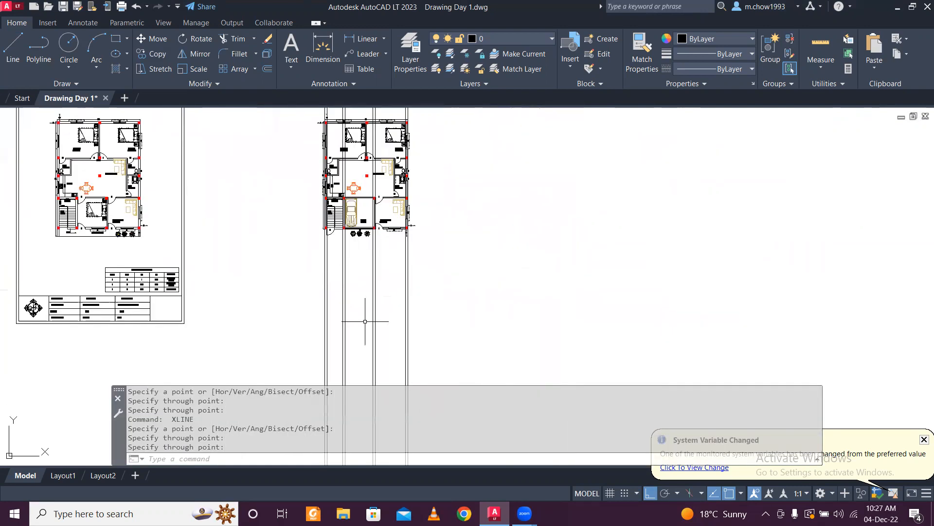
{"action": "scroll", "coordinate": [353, 243], "scroll_direction": "up", "scroll_amount": 8}
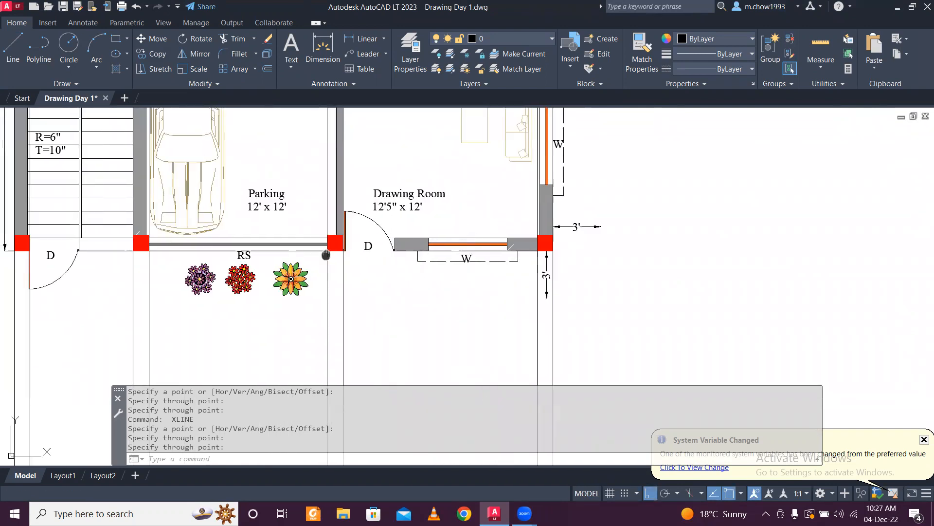
{"action": "middle_click_drag", "start_coordinate": [309, 249], "coordinate": [498, 264]}
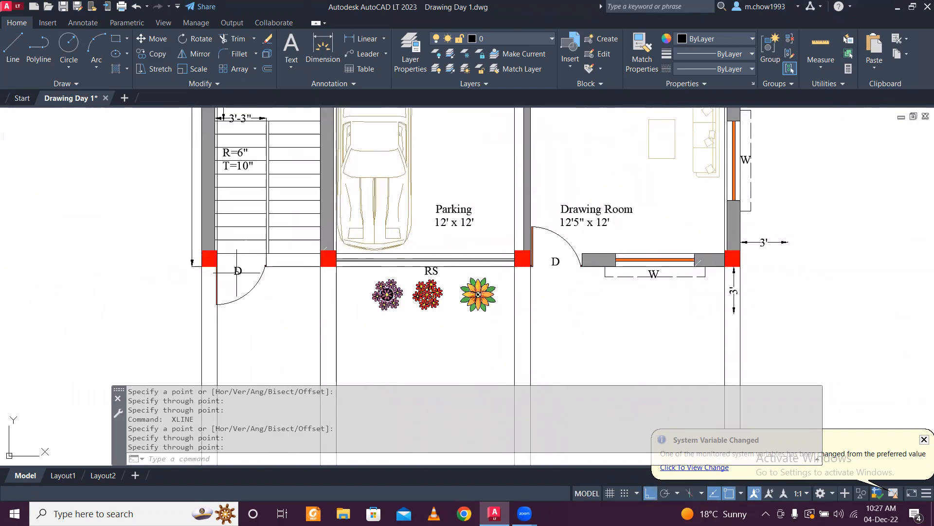
{"action": "scroll", "coordinate": [608, 265], "scroll_direction": "up", "scroll_amount": 9}
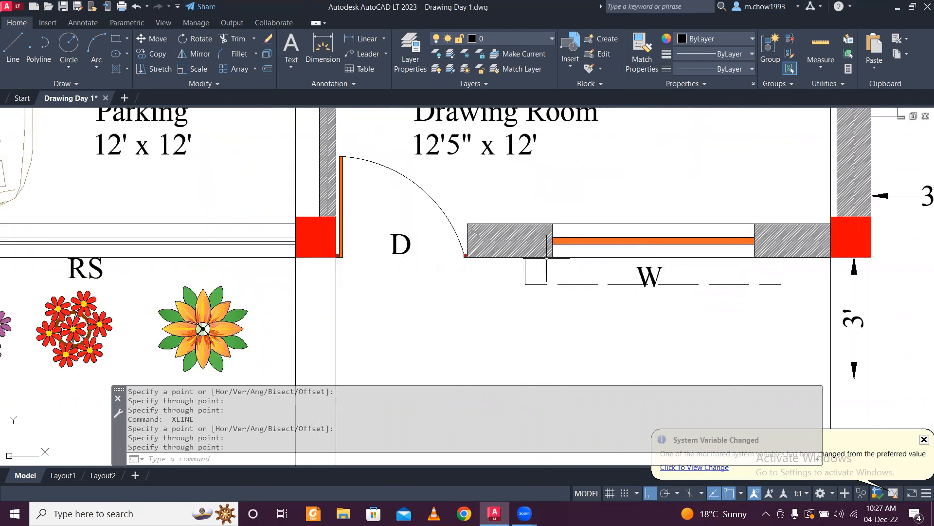
- Draw a vertical construction line through the jamb of the drawing room's front door on the window side
{"action": "key", "text": "Return"}
{"action": "left_click", "coordinate": [452, 180]}
{"action": "left_click", "coordinate": [480, 331]}
{"action": "key", "text": "Return"}
- Draw vertical construction lines through both edges of the drawing room's front window opening
{"action": "scroll", "coordinate": [470, 280], "scroll_direction": "down", "scroll_amount": 3}
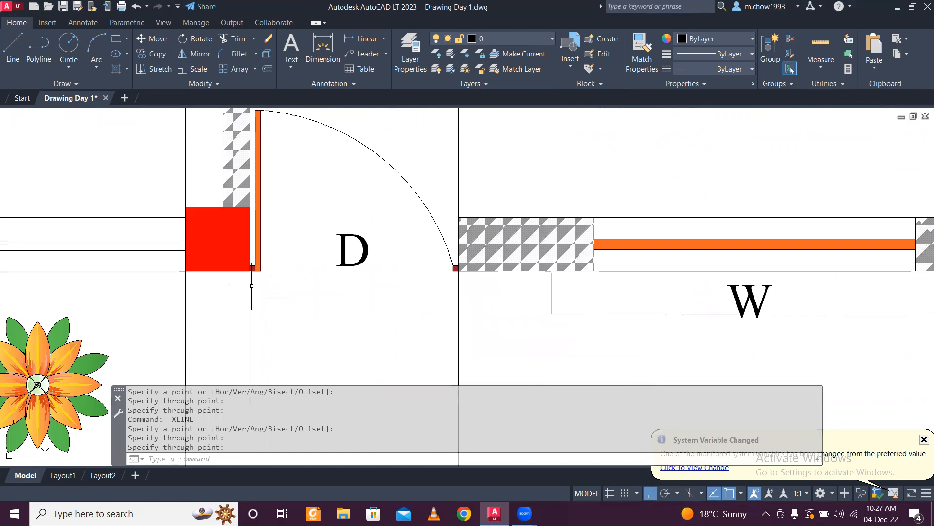
{"action": "scroll", "coordinate": [302, 268], "scroll_direction": "down", "scroll_amount": 5}
{"action": "scroll", "coordinate": [453, 273], "scroll_direction": "up", "scroll_amount": 5}
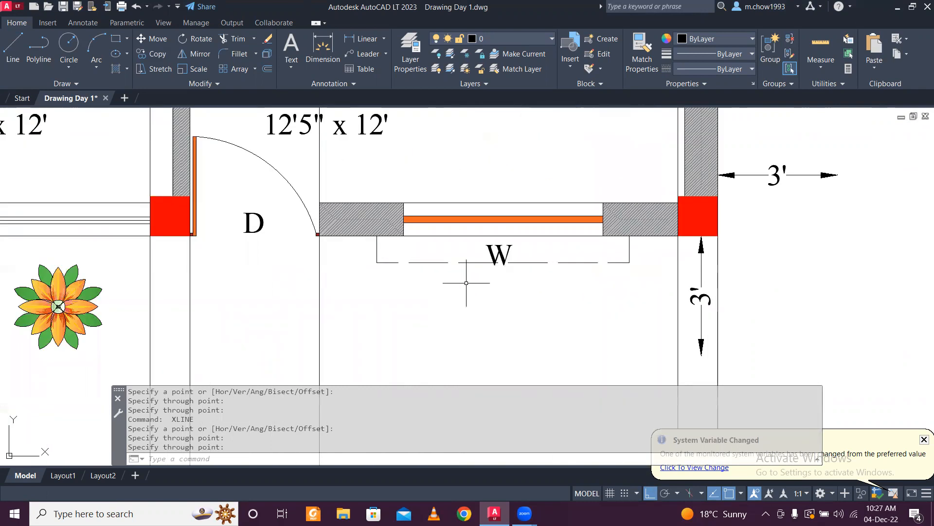
{"action": "key", "text": "Return"}
{"action": "left_click", "coordinate": [403, 236]}
{"action": "left_click", "coordinate": [420, 319]}
{"action": "key", "text": "Return"}
{"action": "key", "text": "Return"}
{"action": "left_click", "coordinate": [603, 236]}
{"action": "left_click", "coordinate": [610, 297]}
{"action": "key", "text": "Return"}
- Draw a vertical construction line through the staircase door's jamb opposite the hinge
{"action": "scroll", "coordinate": [604, 294], "scroll_direction": "down", "scroll_amount": 5}
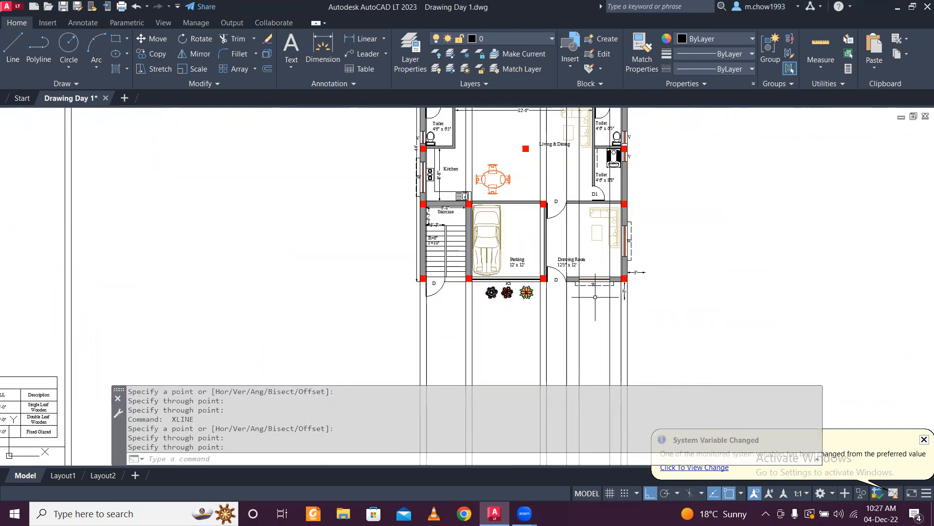
{"action": "scroll", "coordinate": [427, 283], "scroll_direction": "up", "scroll_amount": 12}
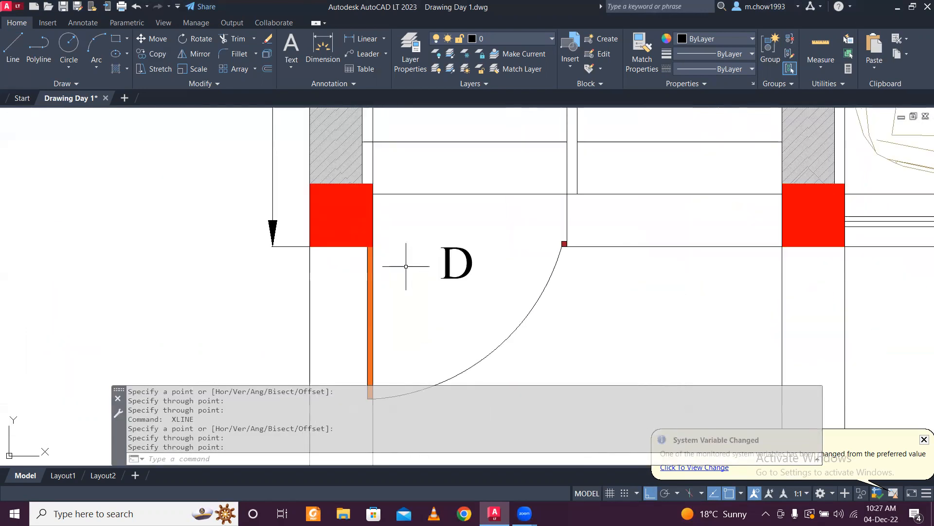
{"action": "scroll", "coordinate": [340, 245], "scroll_direction": "down", "scroll_amount": 6}
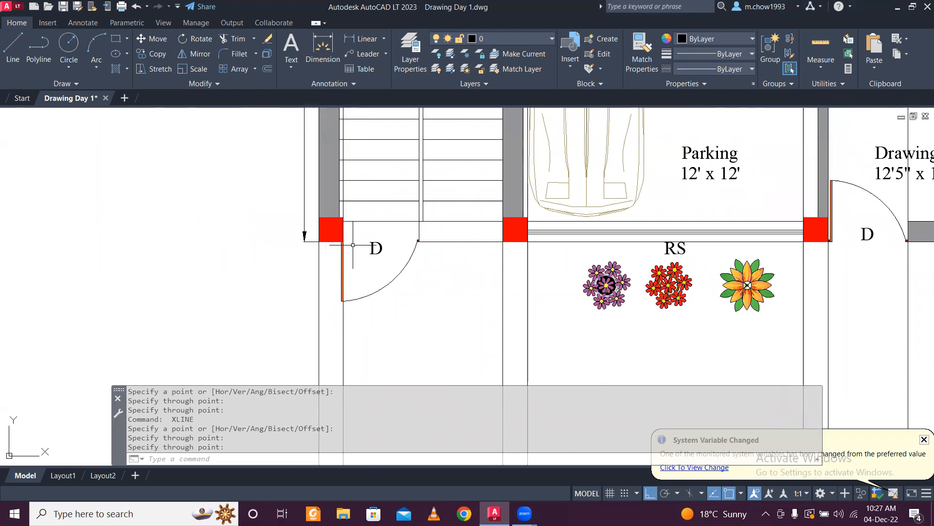
{"action": "scroll", "coordinate": [351, 259], "scroll_direction": "up", "scroll_amount": 6}
{"action": "scroll", "coordinate": [372, 239], "scroll_direction": "down", "scroll_amount": 4}
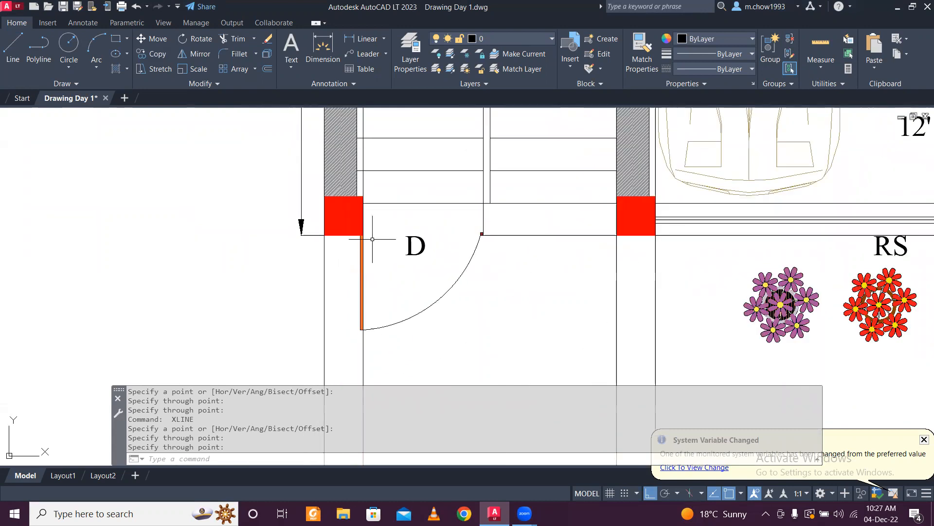
{"action": "scroll", "coordinate": [511, 241], "scroll_direction": "up", "scroll_amount": 4}
{"action": "key", "text": "Return"}
{"action": "left_click", "coordinate": [439, 223]}
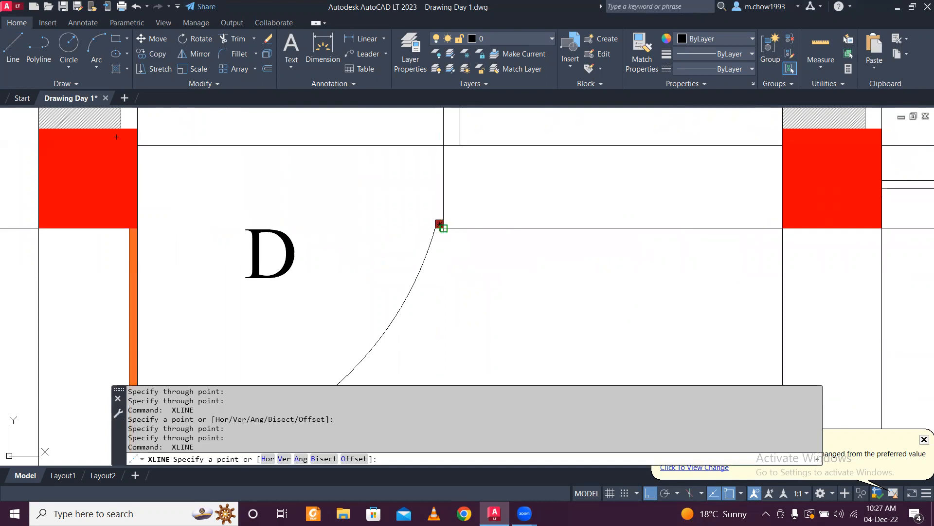
{"action": "key", "text": "Return"}
- Draw vertical construction lines through both outer ends of the dashed projection outline in front of the drawing room window
{"action": "scroll", "coordinate": [428, 275], "scroll_direction": "down", "scroll_amount": 5}
{"action": "middle_click_drag", "start_coordinate": [601, 306], "coordinate": [470, 298]}
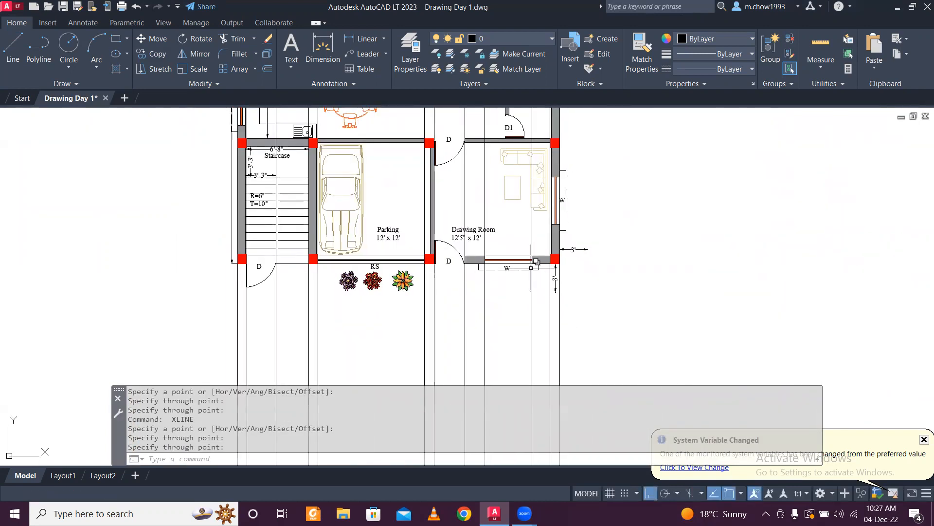
{"action": "scroll", "coordinate": [536, 261], "scroll_direction": "up", "scroll_amount": 3}
{"action": "scroll", "coordinate": [425, 279], "scroll_direction": "up", "scroll_amount": 2}
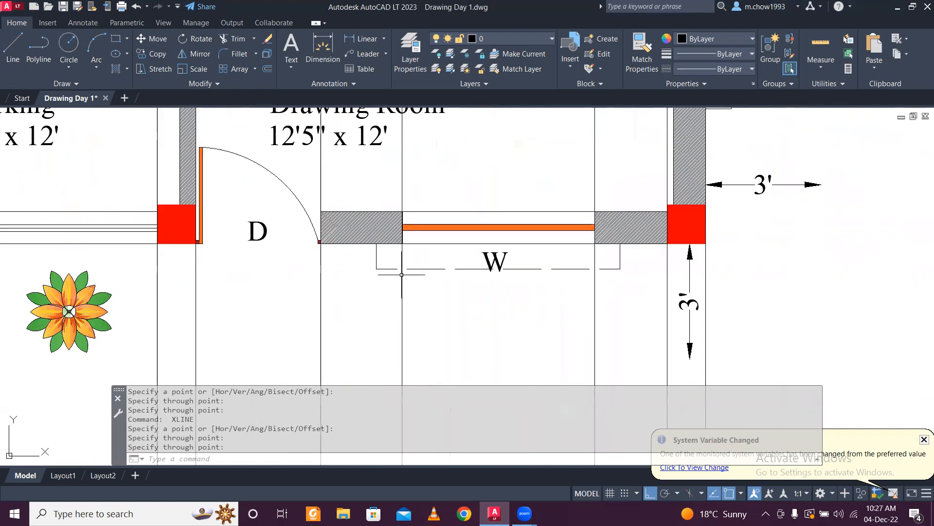
{"action": "key", "text": "Return"}
{"action": "left_click", "coordinate": [376, 266]}
{"action": "left_click", "coordinate": [376, 311]}
{"action": "key", "text": "Return"}
{"action": "key", "text": "Return"}
{"action": "left_click", "coordinate": [620, 269]}
{"action": "left_click", "coordinate": [620, 294]}
{"action": "key", "text": "Return"}
- Draw a horizontal line below the floor plan between the two outermost vertical construction lines
{"action": "scroll", "coordinate": [607, 287], "scroll_direction": "down", "scroll_amount": 4}
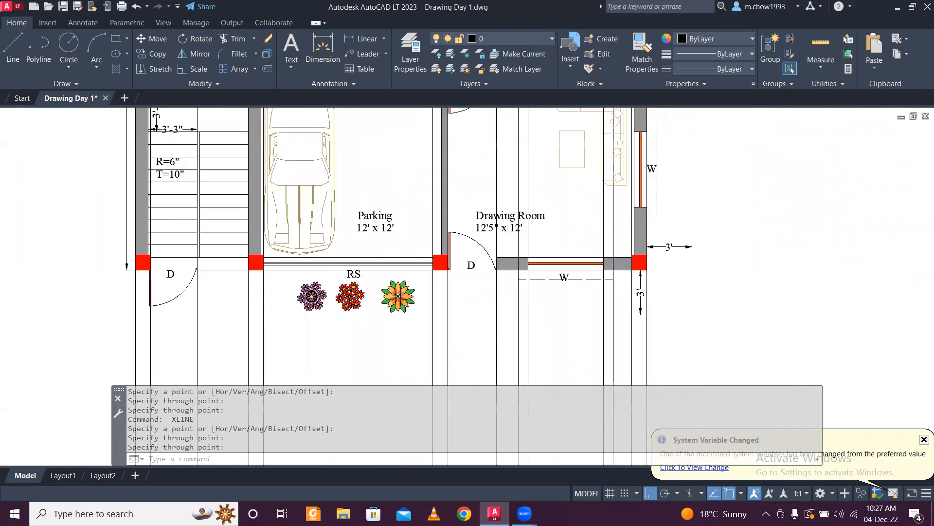
{"action": "scroll", "coordinate": [609, 286], "scroll_direction": "down", "scroll_amount": 1}
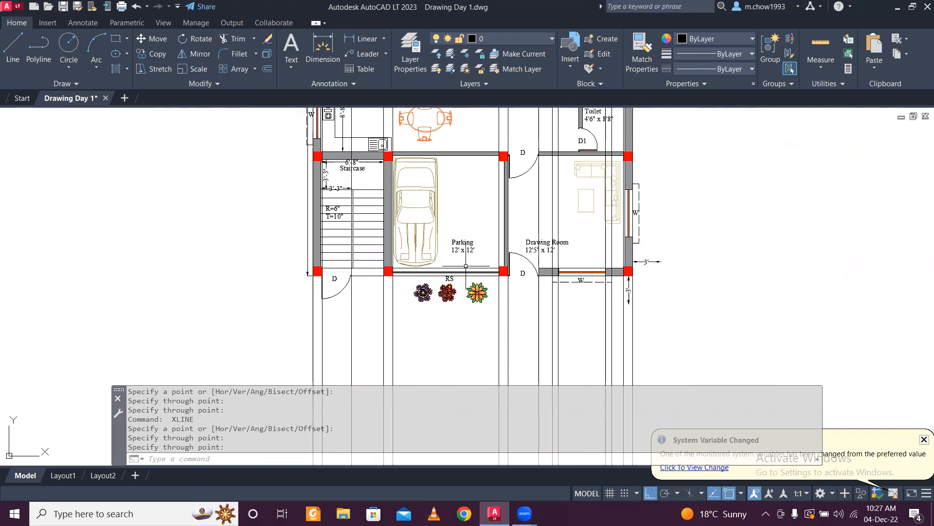
{"action": "key", "text": "Escape"}
{"action": "scroll", "coordinate": [474, 260], "scroll_direction": "down", "scroll_amount": 5}
{"action": "scroll", "coordinate": [492, 291], "scroll_direction": "up", "scroll_amount": 3}
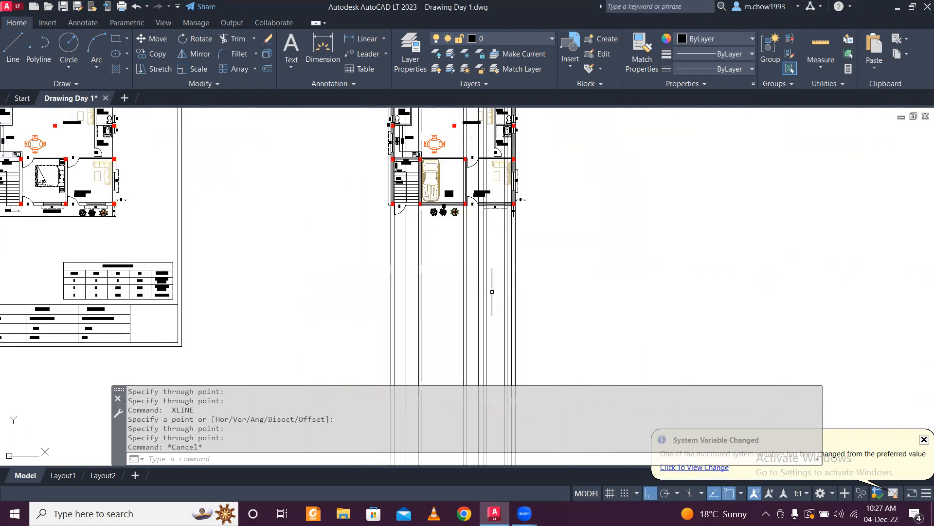
{"action": "scroll", "coordinate": [492, 291], "scroll_direction": "up", "scroll_amount": 2}
{"action": "scroll", "coordinate": [492, 253], "scroll_direction": "down", "scroll_amount": 4}
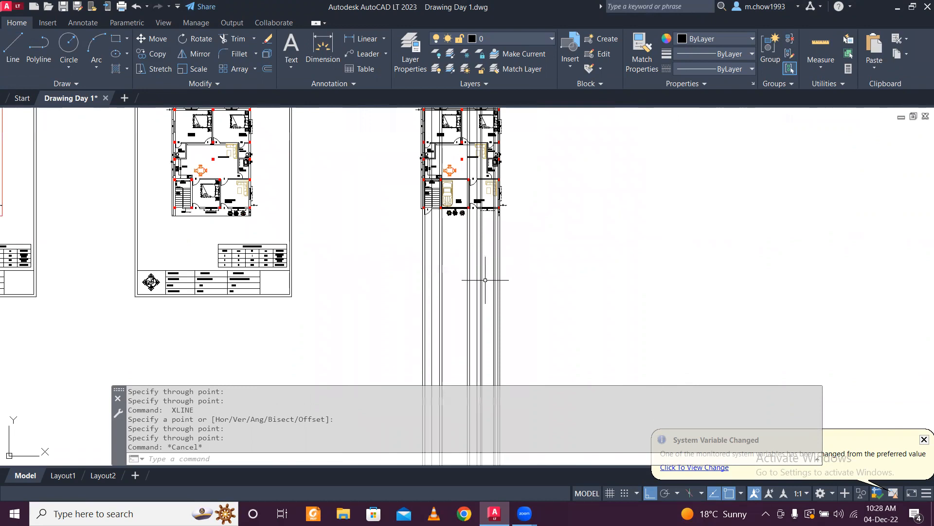
{"action": "left_click", "coordinate": [13, 49]}
{"action": "scroll", "coordinate": [476, 307], "scroll_direction": "up", "scroll_amount": 4}
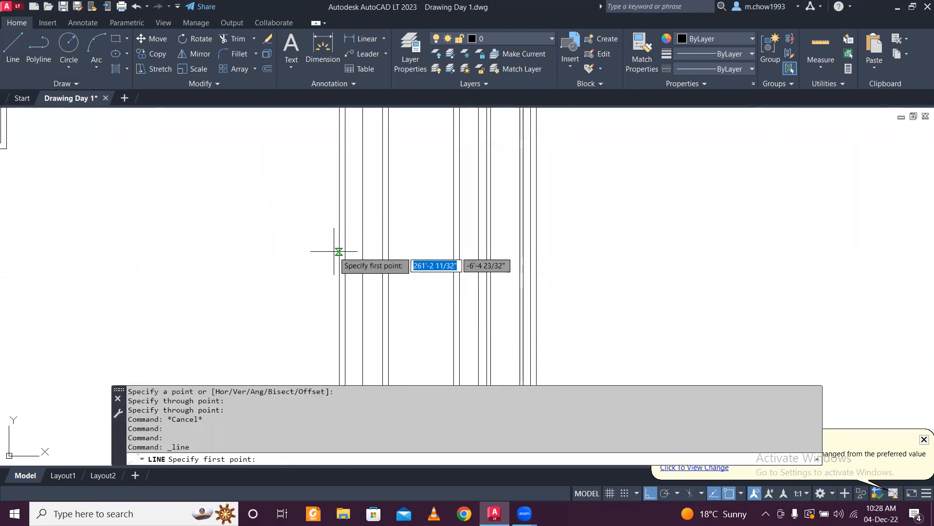
{"action": "left_click", "coordinate": [339, 251]}
{"action": "scroll", "coordinate": [539, 252], "scroll_direction": "up", "scroll_amount": 4}
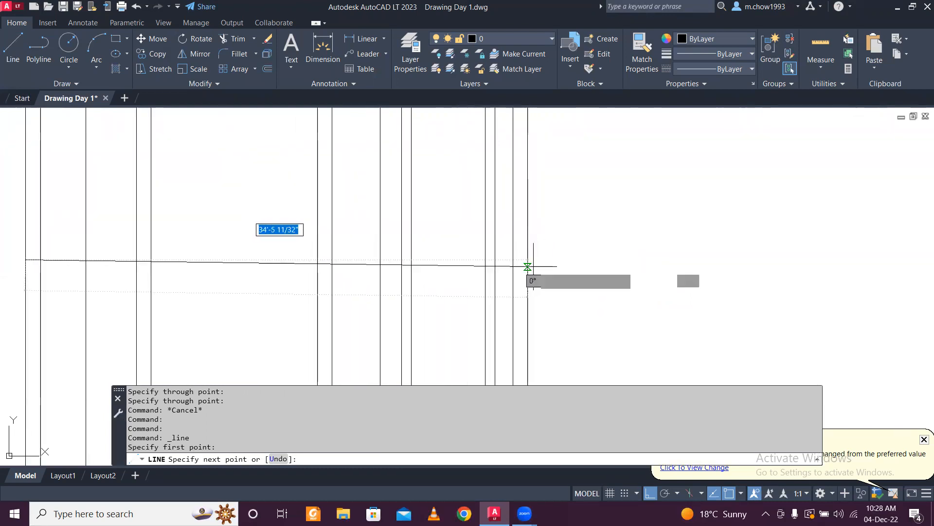
{"action": "key", "text": "Escape"}
- Offset the horizontal base line upward by 2'6"
{"action": "scroll", "coordinate": [281, 260], "scroll_direction": "down", "scroll_amount": 4}
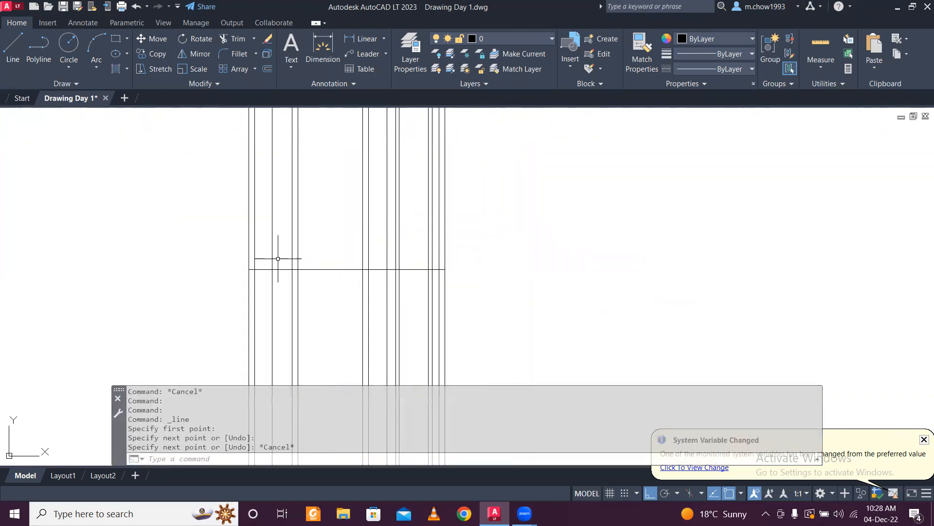
{"action": "scroll", "coordinate": [281, 260], "scroll_direction": "up", "scroll_amount": 2}
{"action": "type", "text": "o"}
{"action": "key", "text": "Return"}
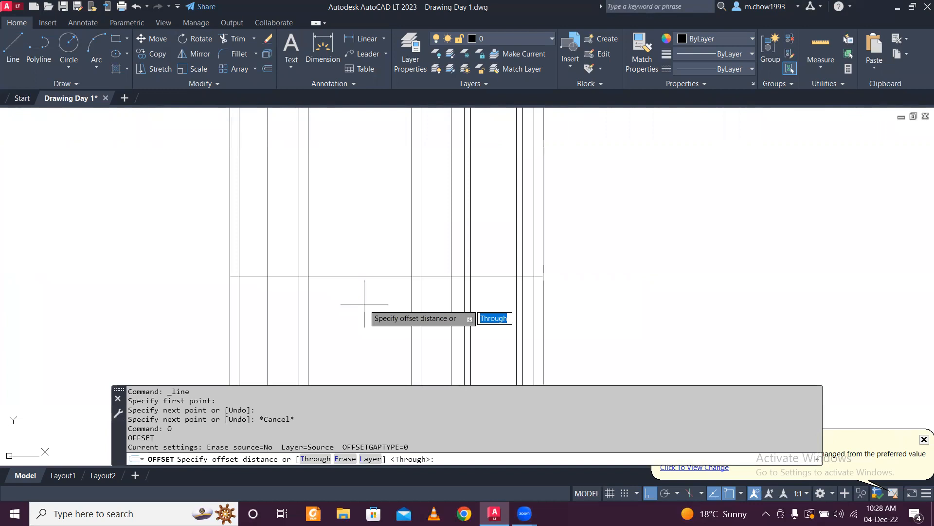
{"action": "scroll", "coordinate": [364, 304], "scroll_direction": "down", "scroll_amount": 3}
{"action": "scroll", "coordinate": [409, 195], "scroll_direction": "up", "scroll_amount": 5}
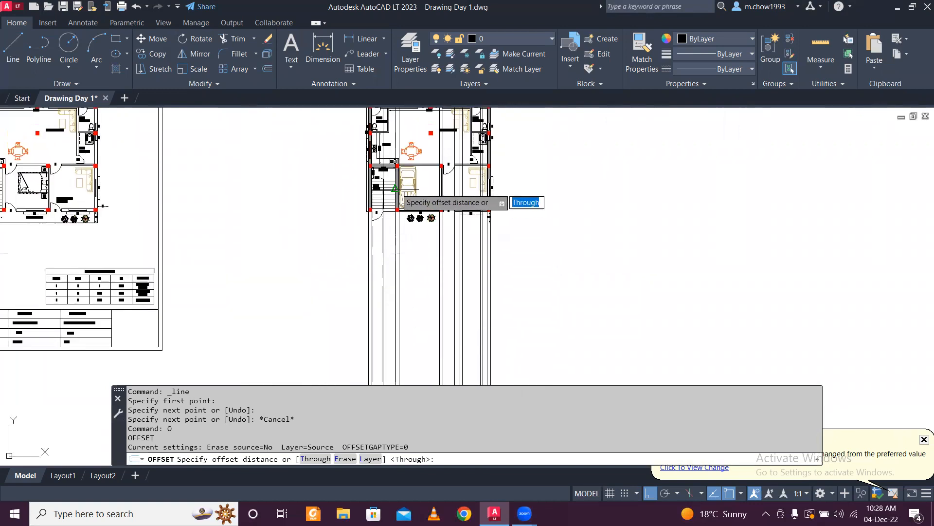
{"action": "scroll", "coordinate": [418, 183], "scroll_direction": "down", "scroll_amount": 3}
{"action": "scroll", "coordinate": [422, 336], "scroll_direction": "up", "scroll_amount": 4}
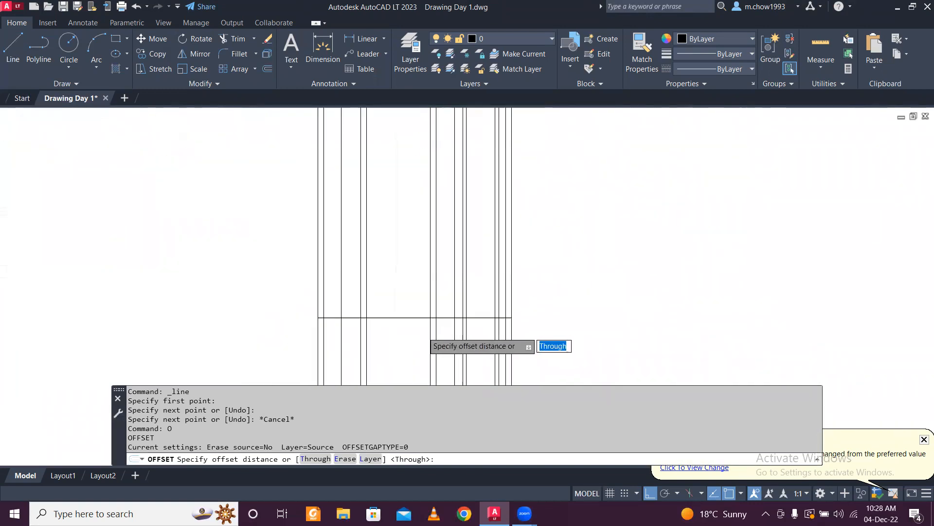
{"action": "type", "text": "2"}
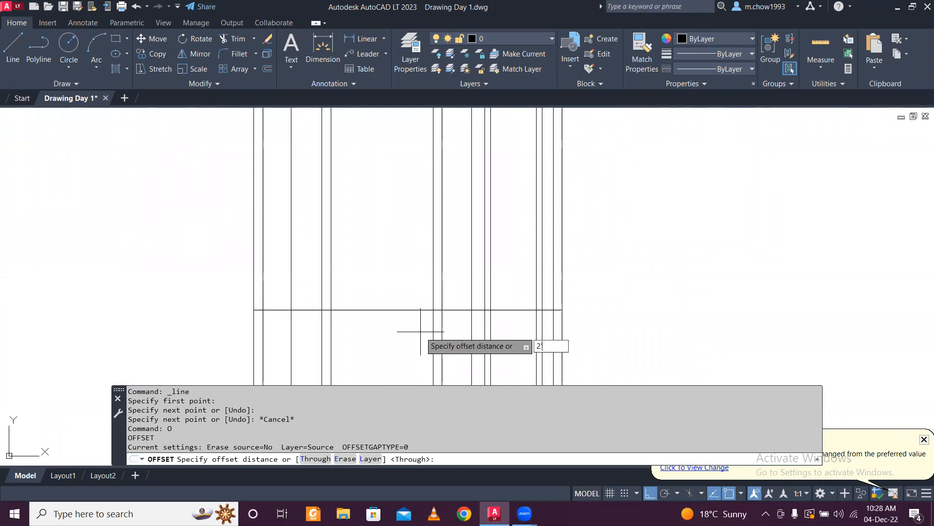
{"action": "type", "text": "'6"}
{"action": "key", "text": "Return"}
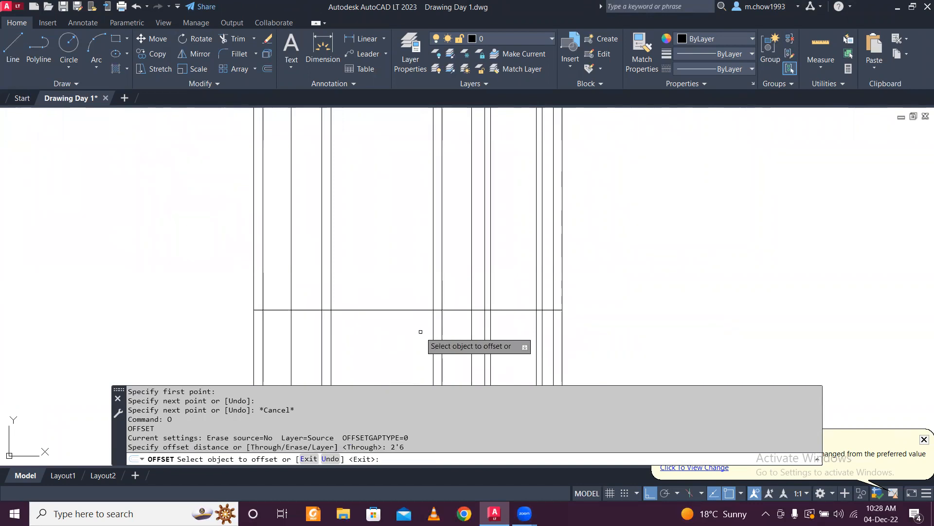
{"action": "left_click", "coordinate": [380, 310]}
{"action": "left_click", "coordinate": [380, 229]}
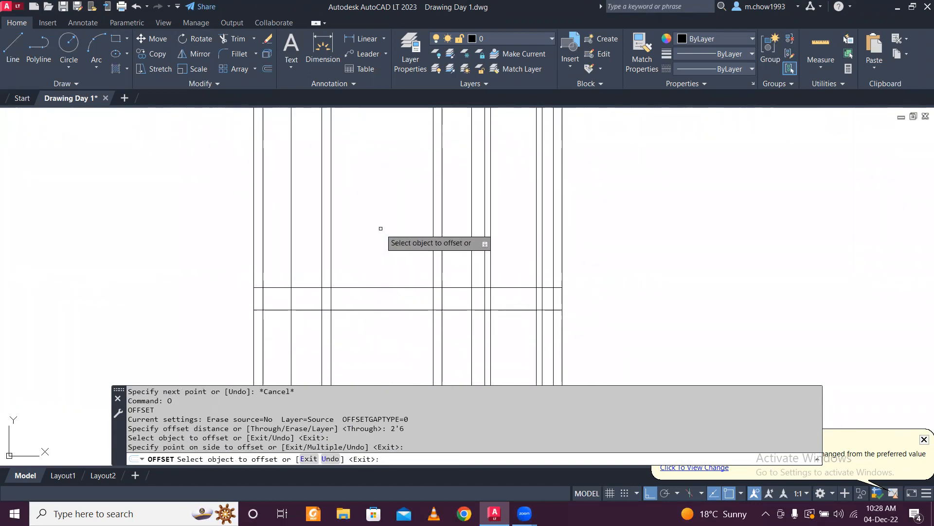
- Examine the staircase, its riser and tread notes, and the front wall line in the floor plan
{"action": "scroll", "coordinate": [381, 228], "scroll_direction": "down", "scroll_amount": 6}
{"action": "scroll", "coordinate": [453, 219], "scroll_direction": "up", "scroll_amount": 6}
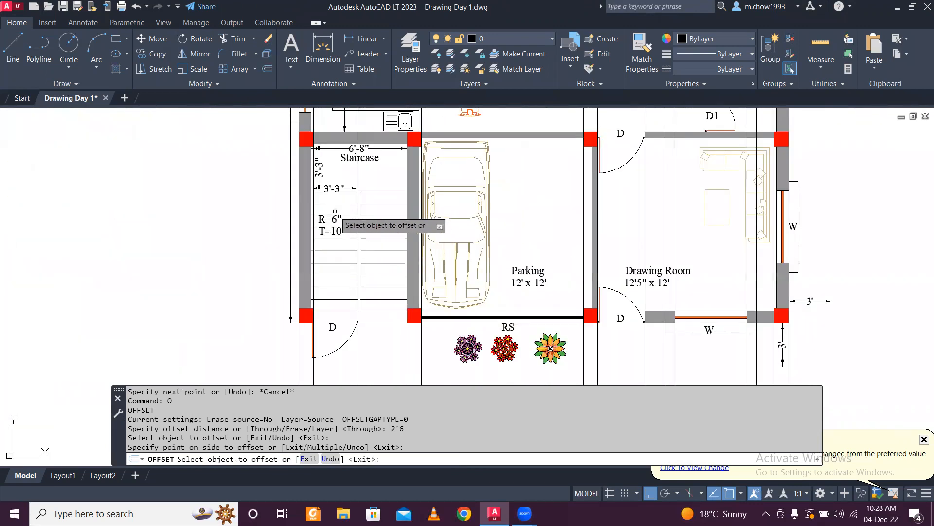
{"action": "key", "text": "Escape"}
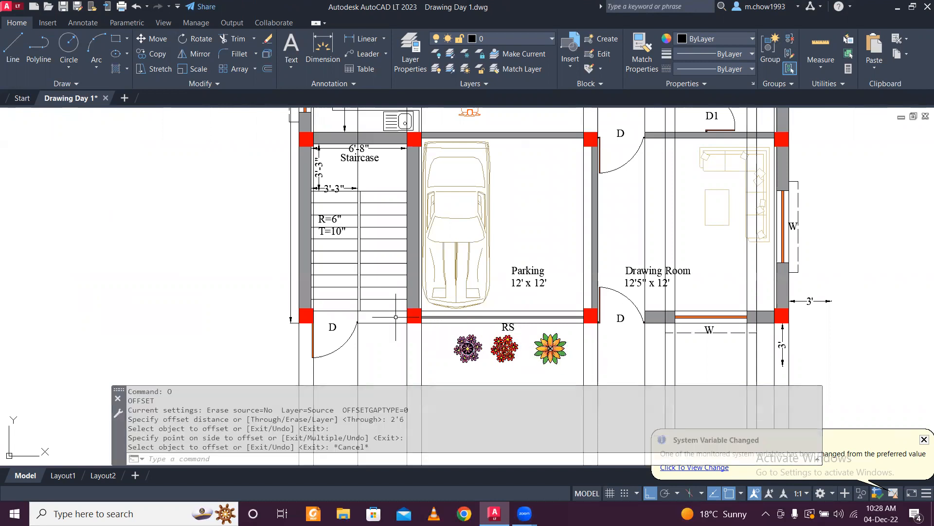
{"action": "left_click", "coordinate": [382, 322]}
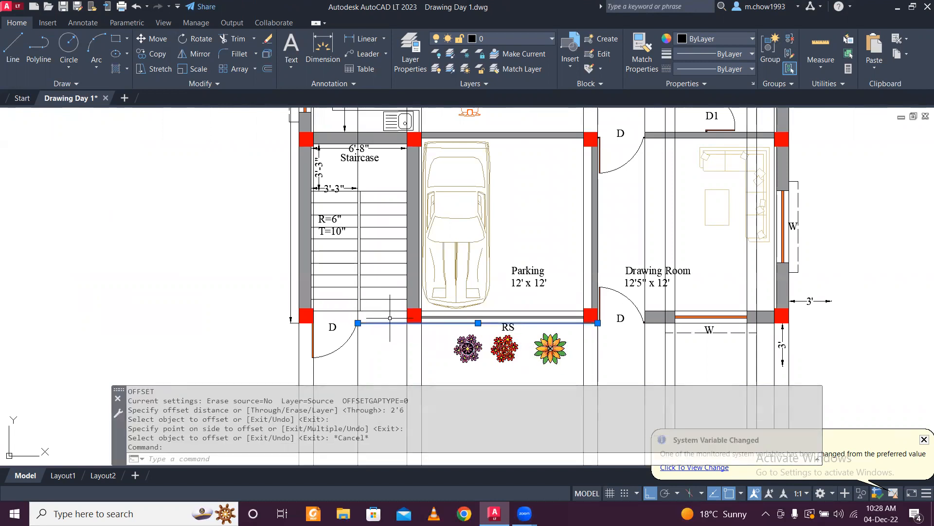
{"action": "scroll", "coordinate": [390, 318], "scroll_direction": "up", "scroll_amount": 2}
{"action": "key", "text": "Escape"}
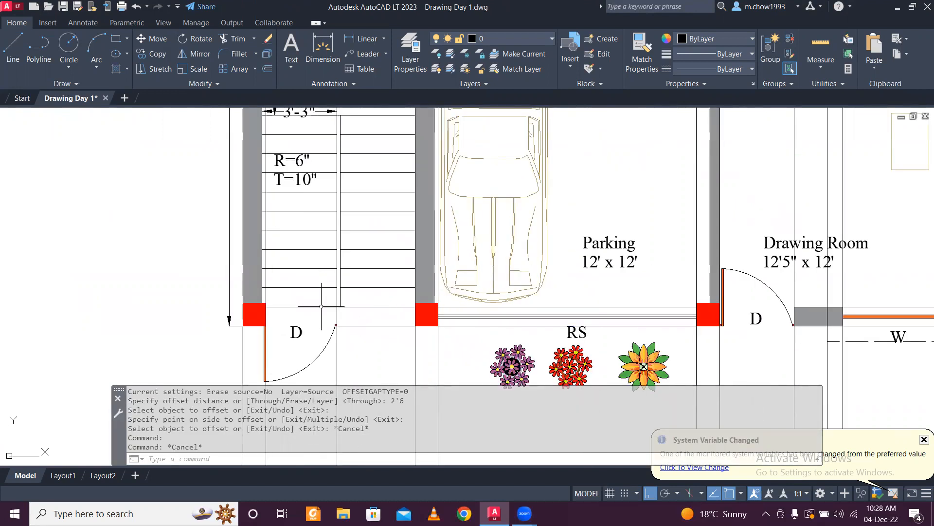
{"action": "middle_click_drag", "start_coordinate": [317, 287], "coordinate": [341, 330]}
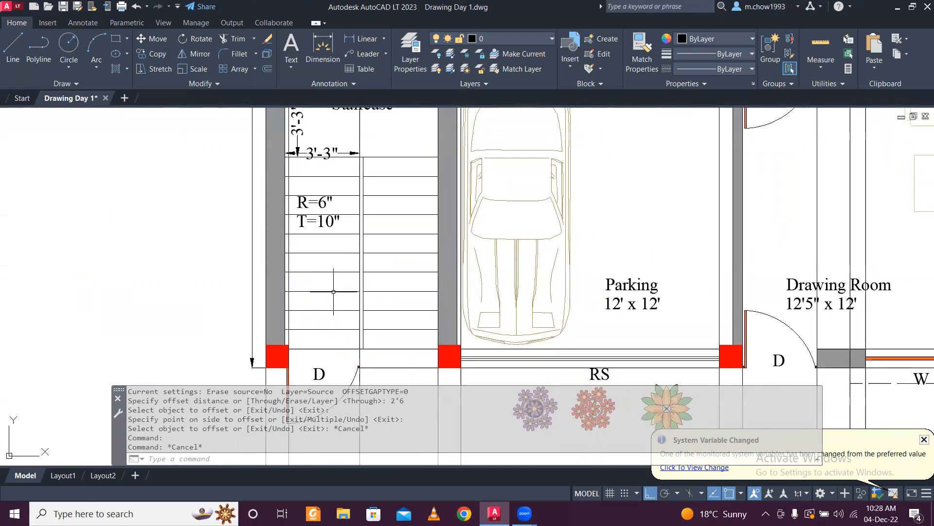
{"action": "scroll", "coordinate": [331, 275], "scroll_direction": "down", "scroll_amount": 4}
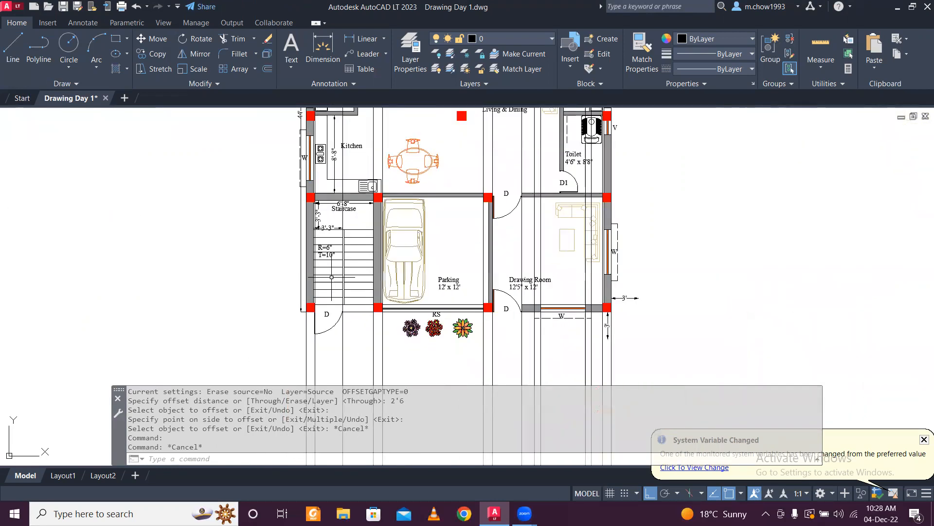
{"action": "scroll", "coordinate": [332, 277], "scroll_direction": "down", "scroll_amount": 2}
{"action": "scroll", "coordinate": [337, 259], "scroll_direction": "up", "scroll_amount": 4}
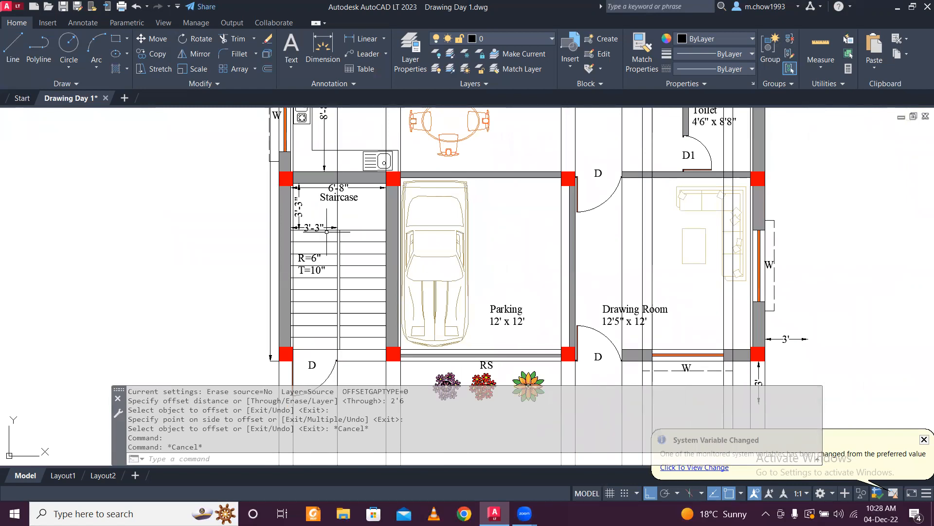
- Offset the upper of the two horizontal lines upward by 10'6"
{"action": "scroll", "coordinate": [332, 236], "scroll_direction": "down", "scroll_amount": 2}
{"action": "scroll", "coordinate": [411, 294], "scroll_direction": "down", "scroll_amount": 3}
{"action": "scroll", "coordinate": [411, 292], "scroll_direction": "up", "scroll_amount": 5}
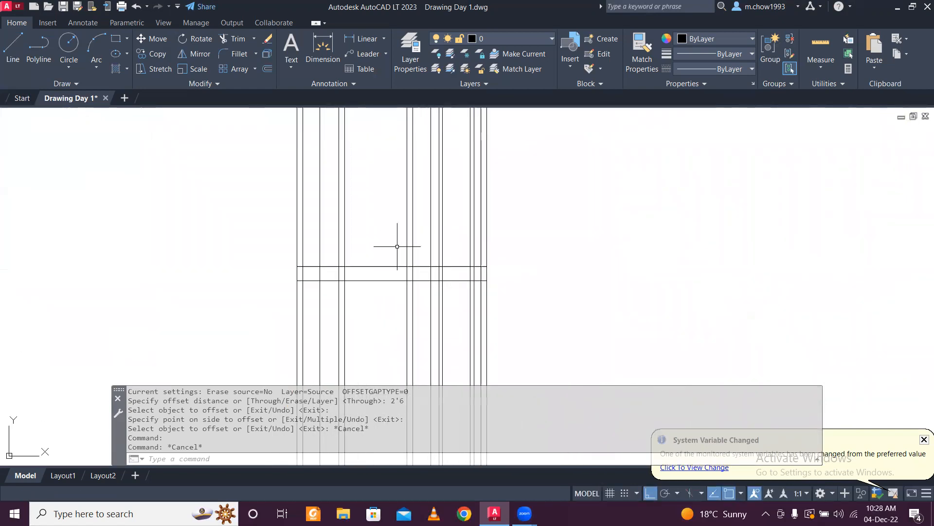
{"action": "key", "text": "Return"}
{"action": "type", "text": "10'6"}
{"action": "key", "text": "Return"}
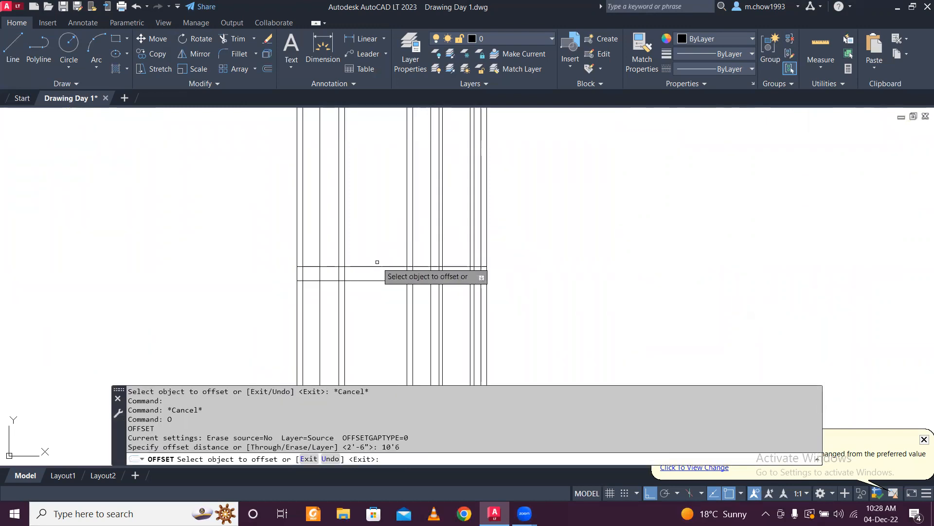
{"action": "left_click", "coordinate": [378, 267]}
{"action": "left_click", "coordinate": [376, 200]}
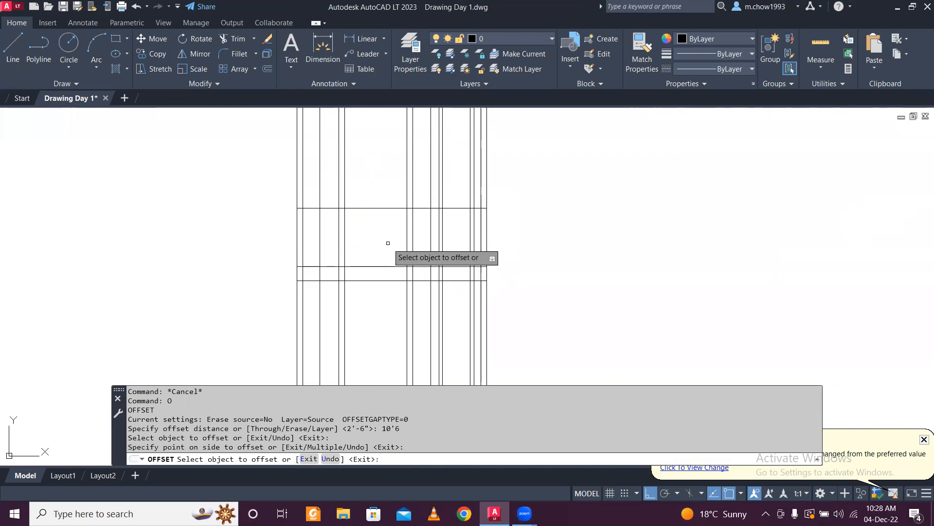
{"action": "key", "text": "Escape"}
- Offset the topmost horizontal level line downward by 5" to form the slab thickness
{"action": "scroll", "coordinate": [390, 265], "scroll_direction": "up", "scroll_amount": 4}
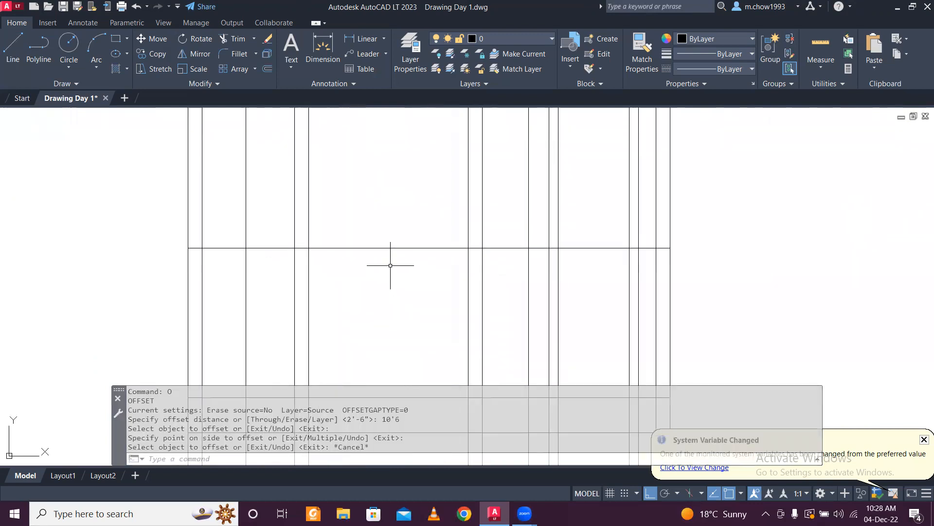
{"action": "key", "text": "Return"}
{"action": "key", "text": "Escape"}
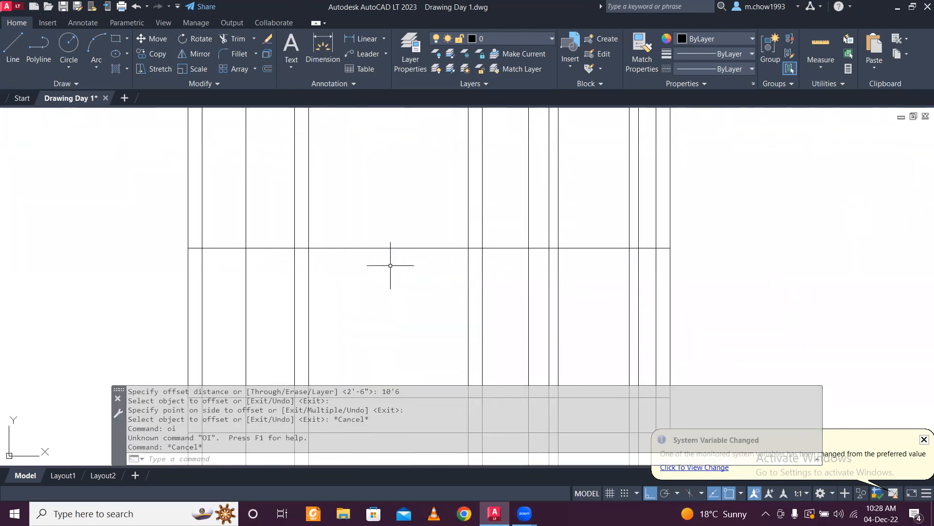
{"action": "type", "text": "o"}
{"action": "key", "text": "Return"}
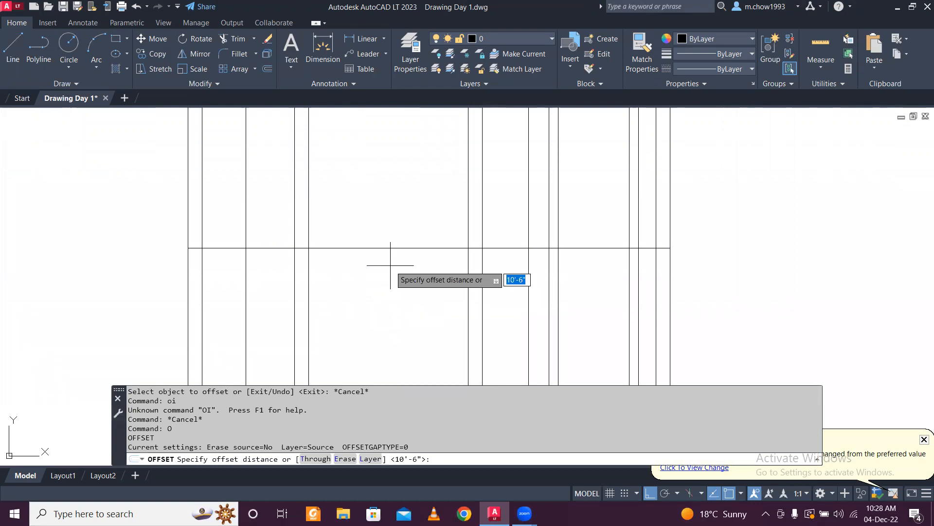
{"action": "key", "text": "Return"}
{"action": "left_click", "coordinate": [390, 247]}
{"action": "left_click", "coordinate": [393, 297]}
{"action": "key", "text": "Escape"}
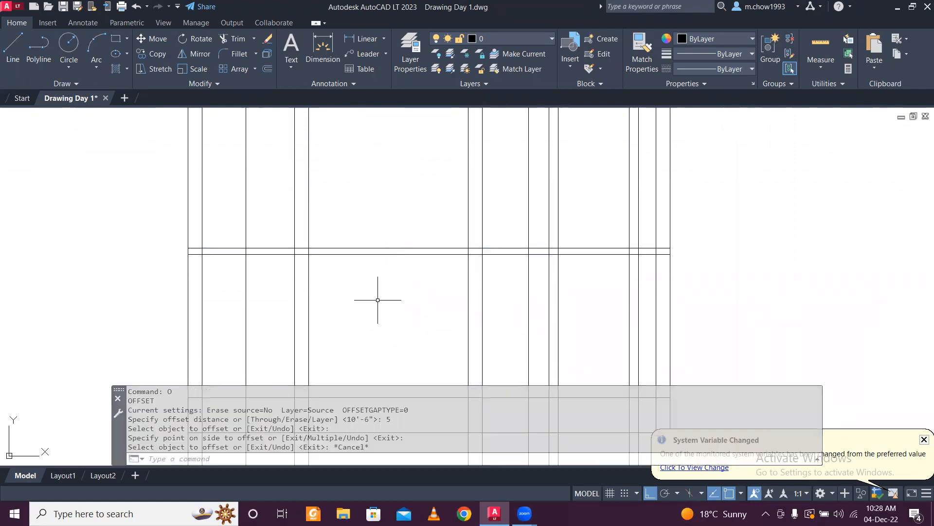
- Examine the horizontal level lines in relation to the front wall of the floor plan above them
{"action": "scroll", "coordinate": [381, 296], "scroll_direction": "down", "scroll_amount": 4}
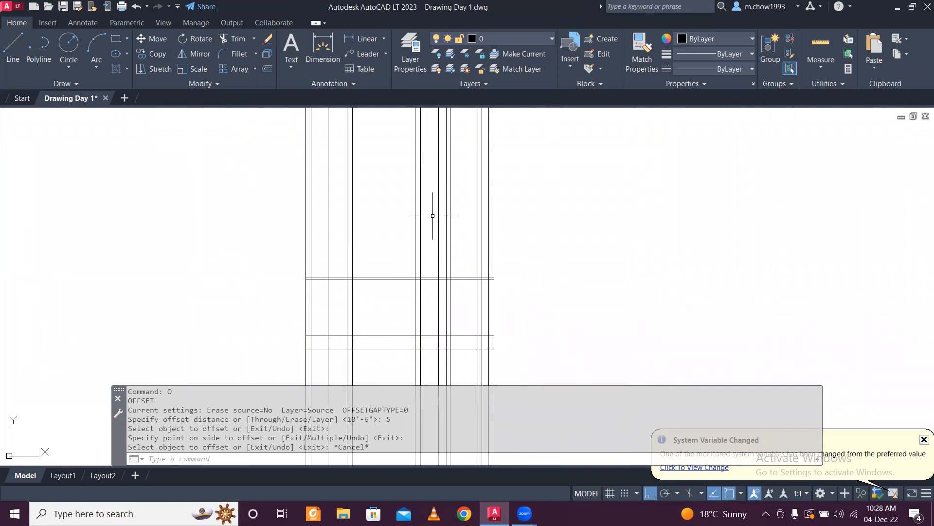
{"action": "scroll", "coordinate": [409, 218], "scroll_direction": "down", "scroll_amount": 4}
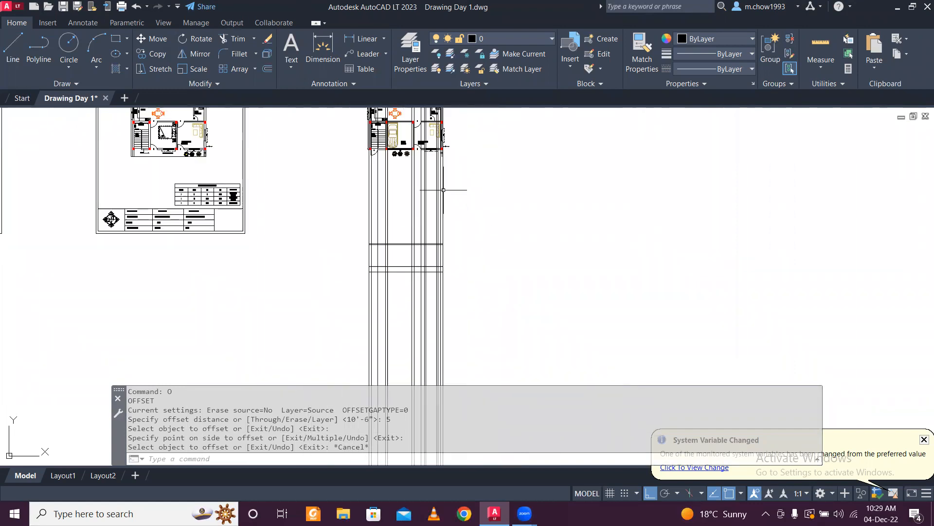
{"action": "scroll", "coordinate": [406, 251], "scroll_direction": "up", "scroll_amount": 6}
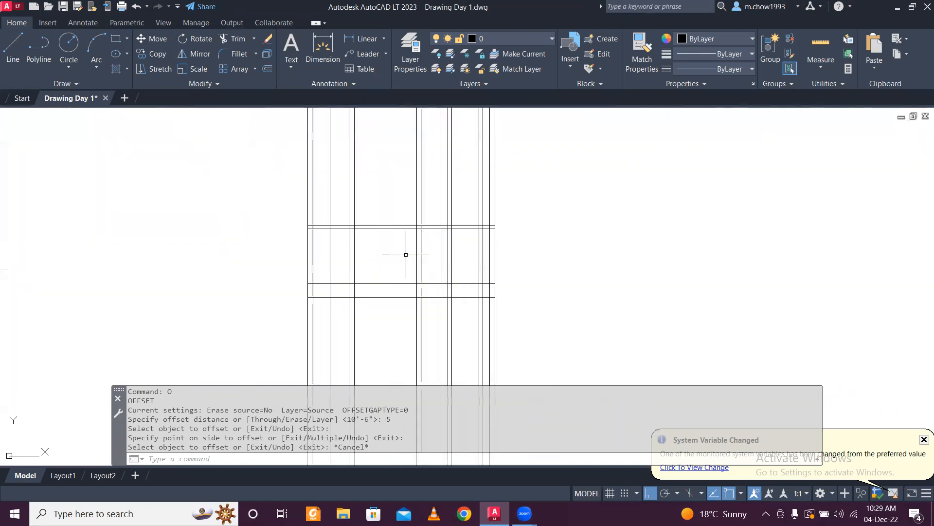
{"action": "scroll", "coordinate": [379, 225], "scroll_direction": "down", "scroll_amount": 4}
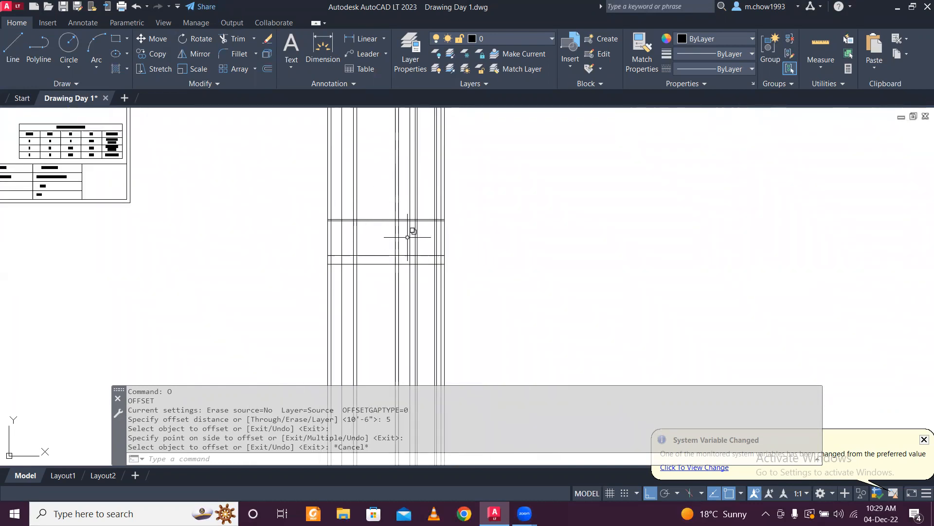
{"action": "scroll", "coordinate": [356, 185], "scroll_direction": "up", "scroll_amount": 4}
{"action": "scroll", "coordinate": [357, 185], "scroll_direction": "down", "scroll_amount": 2}
{"action": "middle_click_drag", "start_coordinate": [379, 185], "coordinate": [411, 307]}
{"action": "mouse_move", "coordinate": [385, 209]}
{"action": "middle_mouse_down"}
{"action": "mouse_move", "coordinate": [401, 267]}
{"action": "mouse_move", "coordinate": [403, 204]}
{"action": "middle_mouse_up"}
{"action": "scroll", "coordinate": [402, 191], "scroll_direction": "down", "scroll_amount": 3}
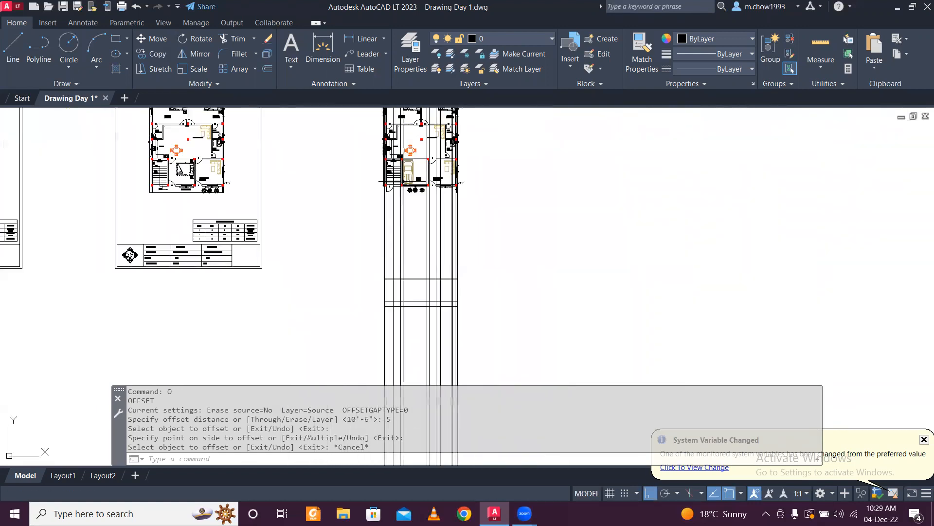
{"action": "scroll", "coordinate": [397, 295], "scroll_direction": "up", "scroll_amount": 2}
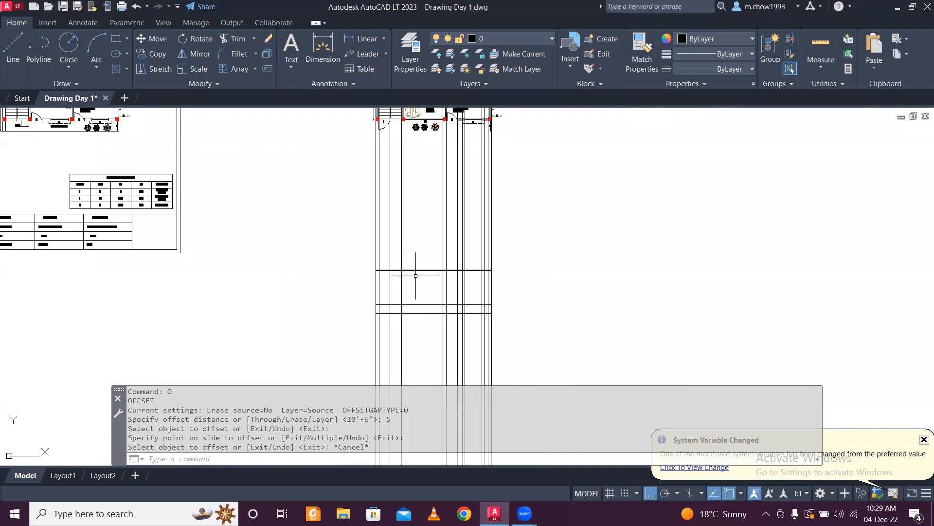
{"action": "scroll", "coordinate": [412, 281], "scroll_direction": "down", "scroll_amount": 3}
{"action": "scroll", "coordinate": [414, 280], "scroll_direction": "up", "scroll_amount": 3}
{"action": "middle_click_drag", "start_coordinate": [409, 206], "coordinate": [420, 246]}
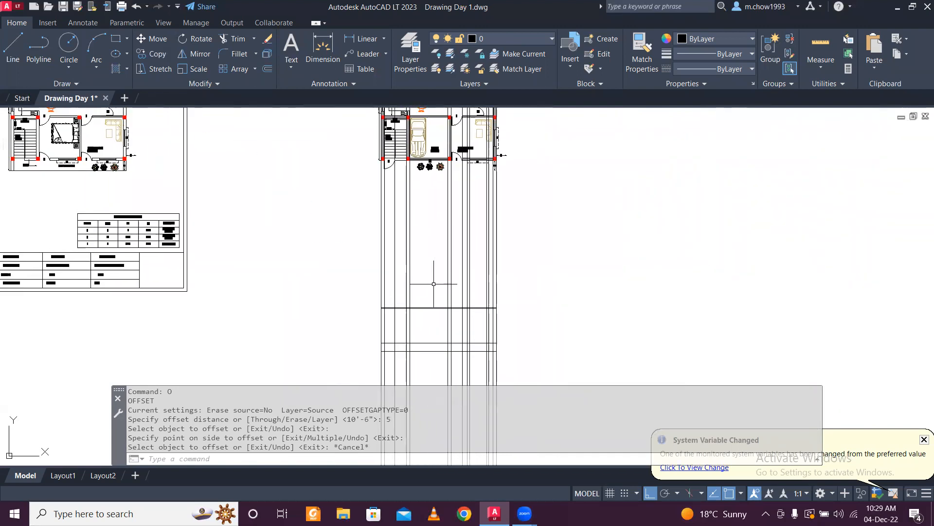
- Offset the upper of the two lowest horizontal lines upward by 7'
{"action": "scroll", "coordinate": [397, 293], "scroll_direction": "up", "scroll_amount": 2}
{"action": "scroll", "coordinate": [403, 292], "scroll_direction": "down", "scroll_amount": 1}
{"action": "scroll", "coordinate": [413, 312], "scroll_direction": "up", "scroll_amount": 3}
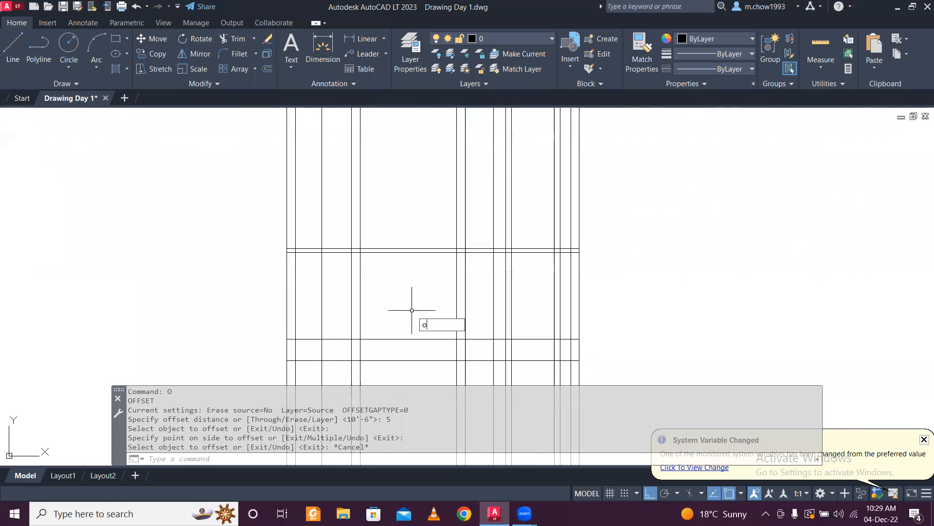
{"action": "key", "text": "Return"}
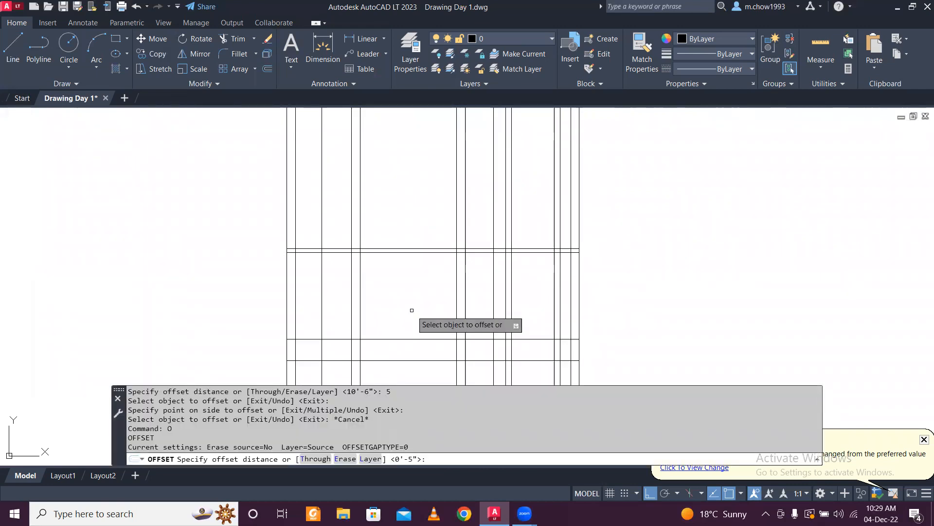
{"action": "type", "text": "7'"}
{"action": "key", "text": "Return"}
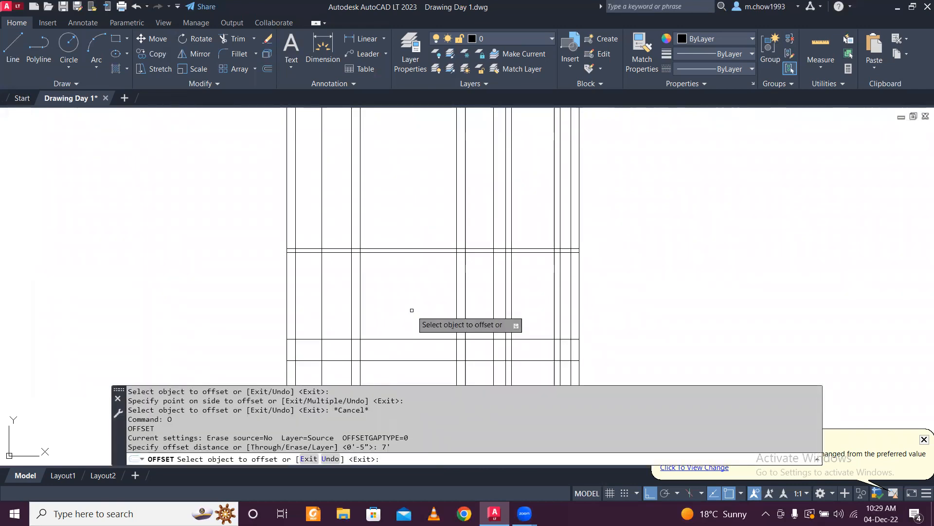
{"action": "left_click", "coordinate": [418, 340]}
{"action": "left_click", "coordinate": [419, 289]}
{"action": "key", "text": "Escape"}
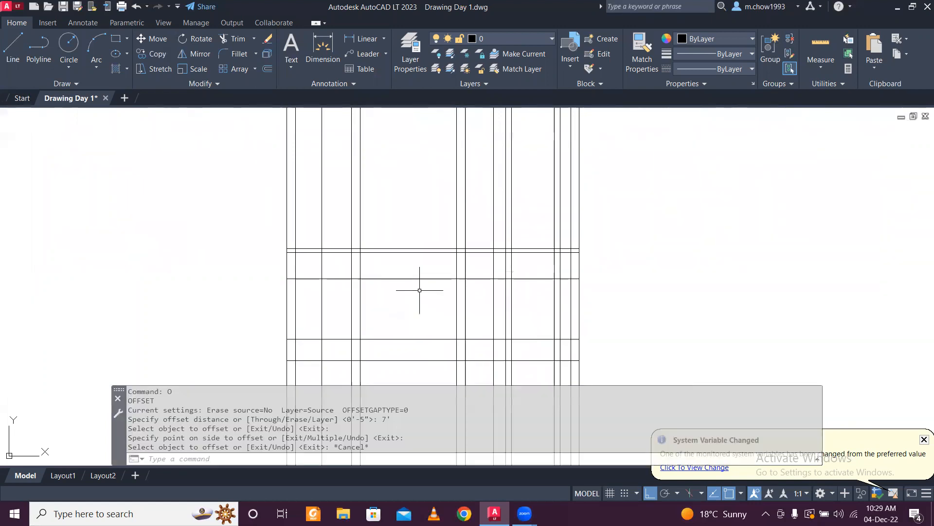
- Examine the doors, window and rolling shutter along the floor plan's front wall against the projected vertical lines
{"action": "scroll", "coordinate": [418, 284], "scroll_direction": "down", "scroll_amount": 5}
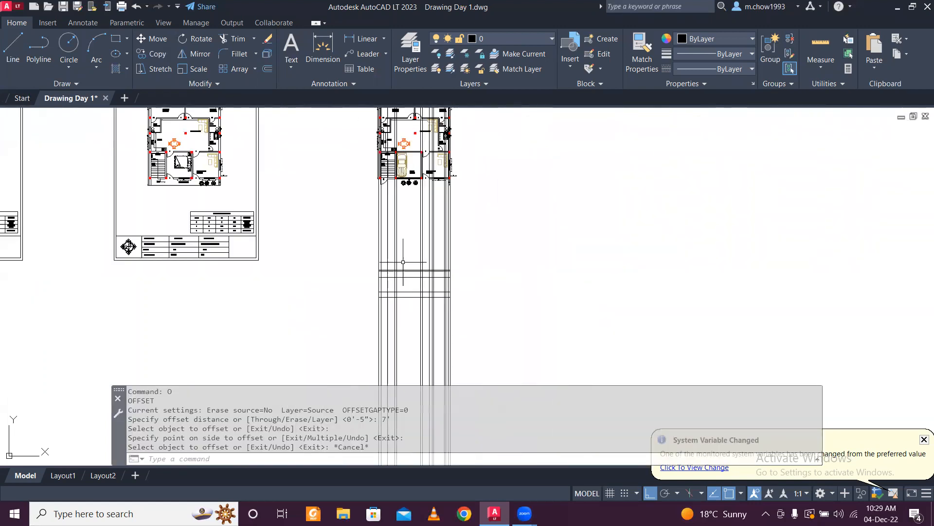
{"action": "scroll", "coordinate": [406, 168], "scroll_direction": "up", "scroll_amount": 5}
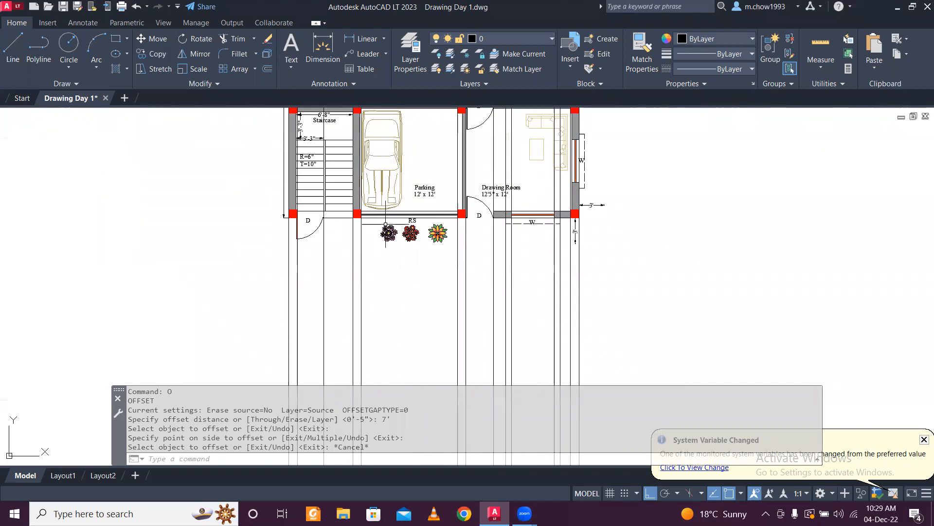
{"action": "scroll", "coordinate": [365, 199], "scroll_direction": "down", "scroll_amount": 4}
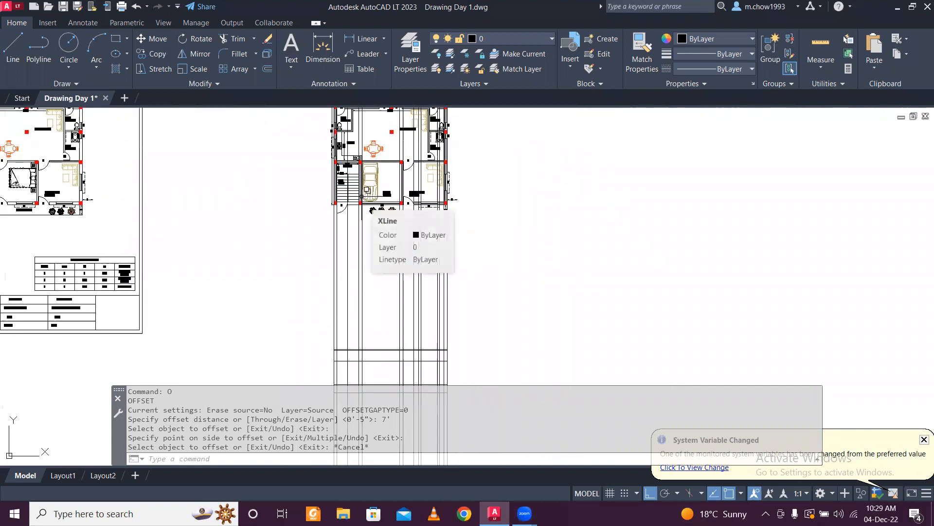
{"action": "middle_click_drag", "start_coordinate": [374, 246], "coordinate": [360, 214]}
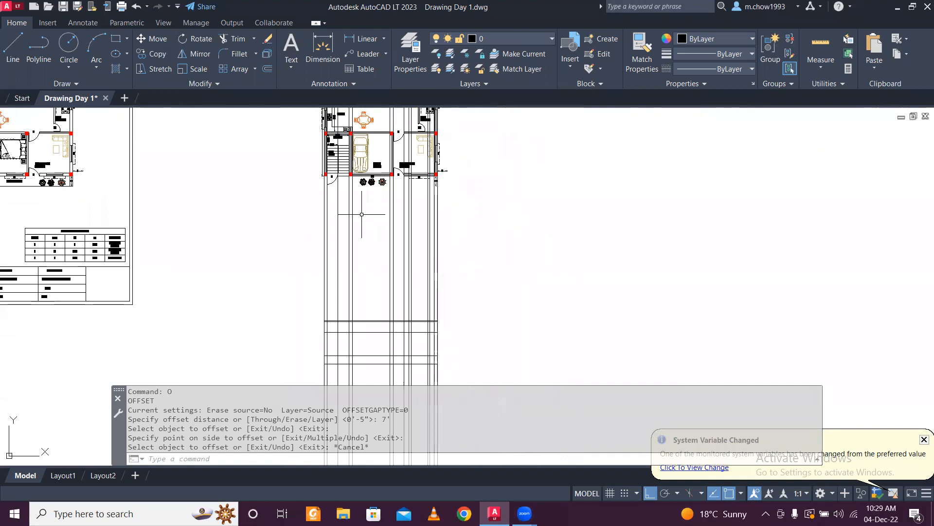
{"action": "scroll", "coordinate": [330, 162], "scroll_direction": "up", "scroll_amount": 4}
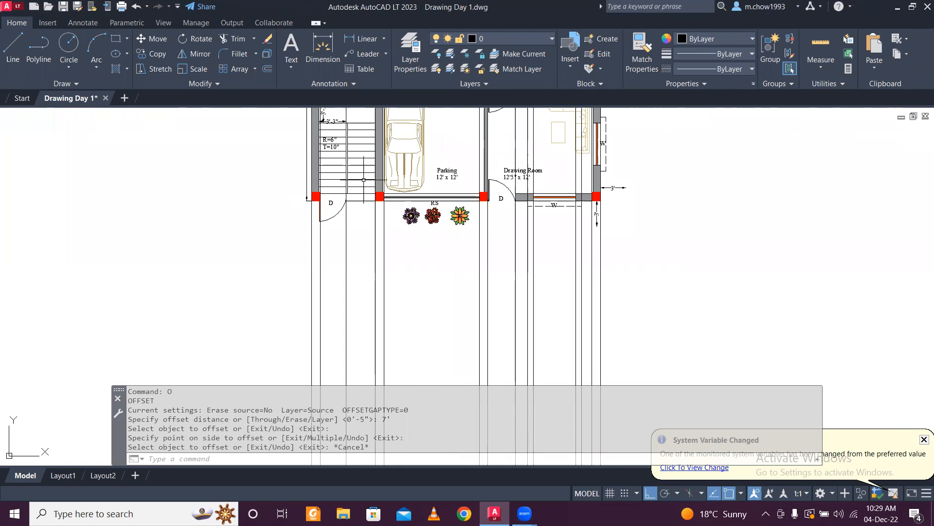
{"action": "scroll", "coordinate": [424, 181], "scroll_direction": "down", "scroll_amount": 4}
- Trim the two horizontal lines between the slab and the base line out of the leftmost wall strip
{"action": "scroll", "coordinate": [407, 282], "scroll_direction": "up", "scroll_amount": 5}
{"action": "scroll", "coordinate": [385, 288], "scroll_direction": "up", "scroll_amount": 4}
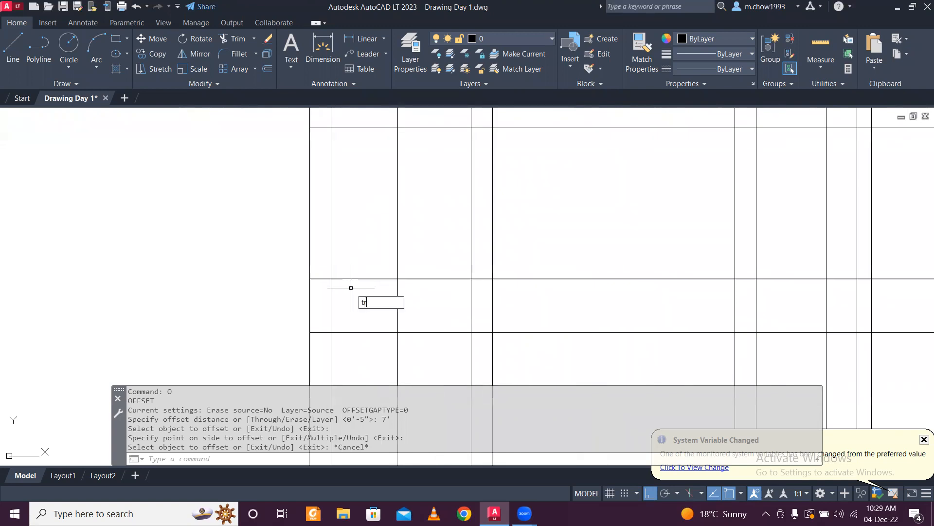
{"action": "key", "text": "Return"}
{"action": "left_click", "coordinate": [322, 294]}
{"action": "scroll", "coordinate": [318, 284], "scroll_direction": "down", "scroll_amount": 2}
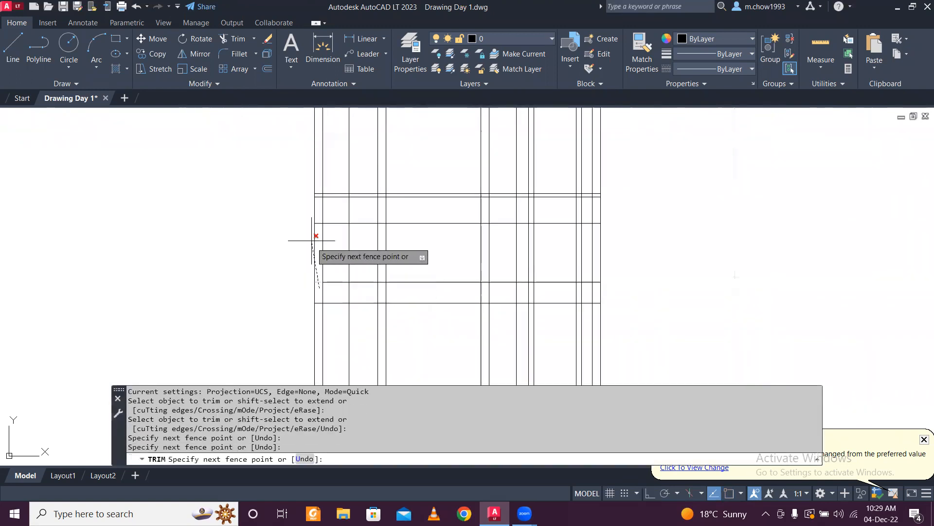
{"action": "scroll", "coordinate": [311, 240], "scroll_direction": "up", "scroll_amount": 2}
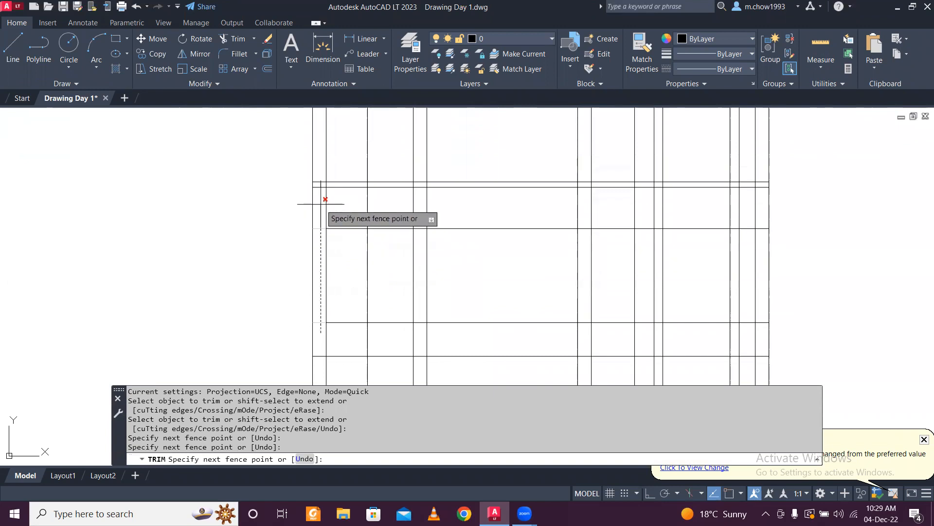
{"action": "left_click", "coordinate": [321, 204]}
- Trim the inner vertical construction lines out of the narrow slab strip between the two top horizontal lines
{"action": "scroll", "coordinate": [322, 184], "scroll_direction": "up", "scroll_amount": 6}
{"action": "left_click", "coordinate": [321, 194]}
{"action": "scroll", "coordinate": [321, 194], "scroll_direction": "down", "scroll_amount": 6}
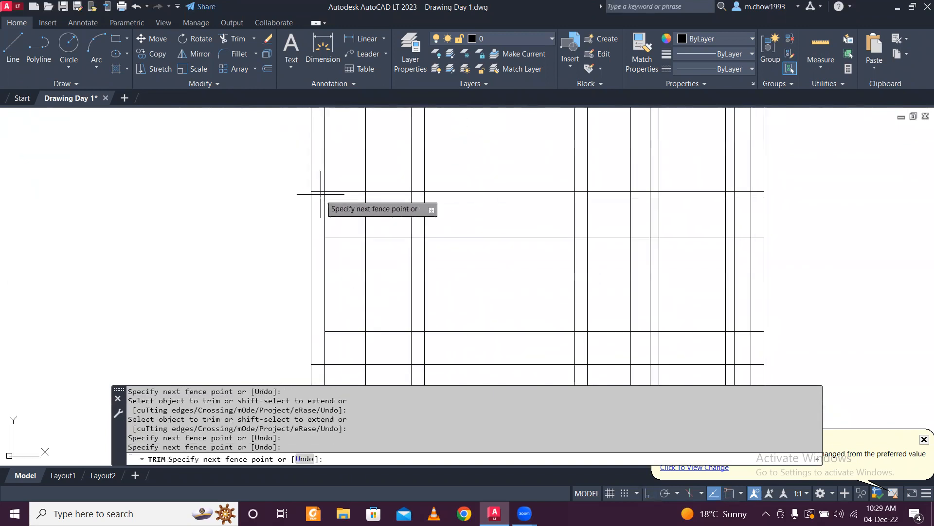
{"action": "scroll", "coordinate": [762, 189], "scroll_direction": "up", "scroll_amount": 4}
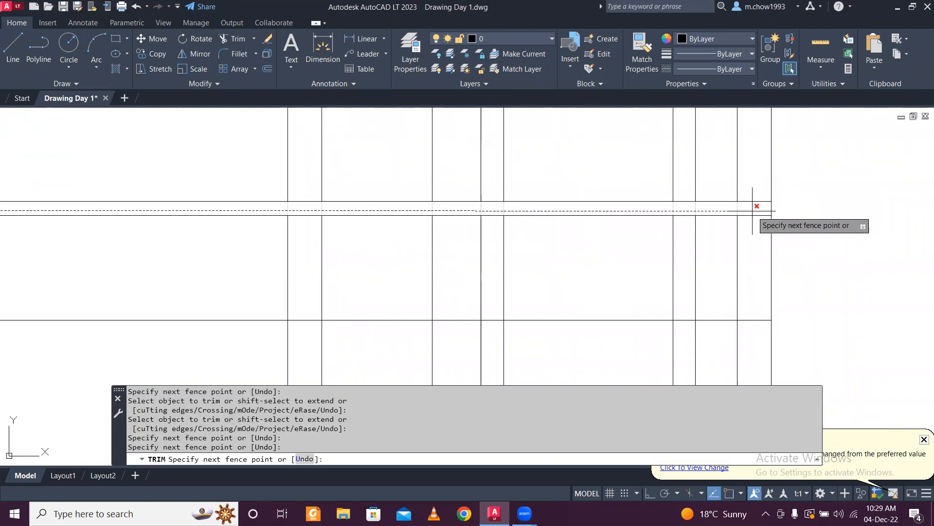
{"action": "key", "text": "Return"}
{"action": "key", "text": "Escape"}
{"action": "scroll", "coordinate": [560, 230], "scroll_direction": "down", "scroll_amount": 4}
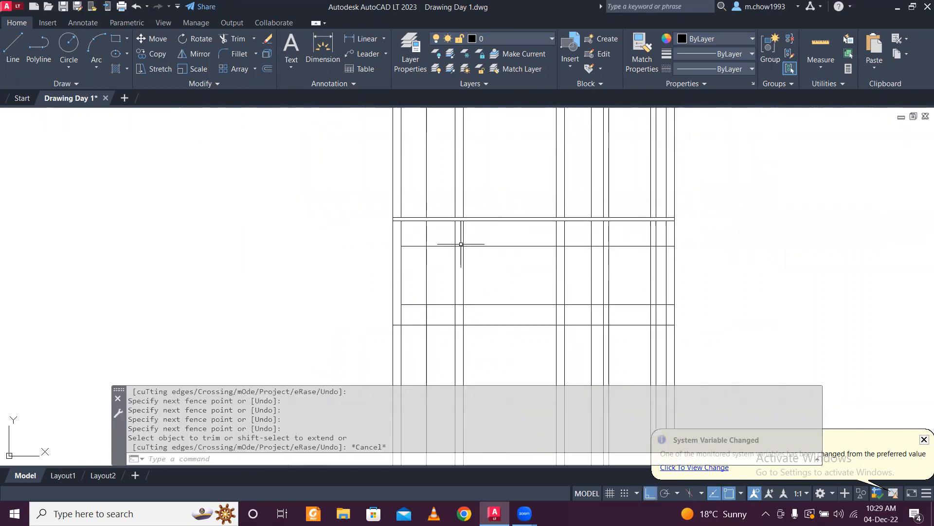
- Offset the leftmost and rightmost vertical construction lines outward by 8"
{"action": "scroll", "coordinate": [491, 201], "scroll_direction": "down", "scroll_amount": 2}
{"action": "scroll", "coordinate": [442, 229], "scroll_direction": "up", "scroll_amount": 4}
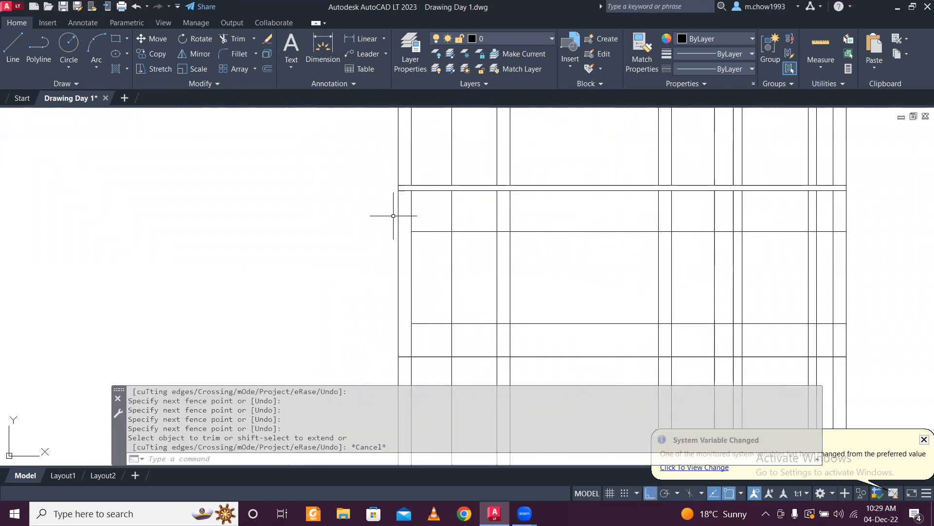
{"action": "type", "text": "o"}
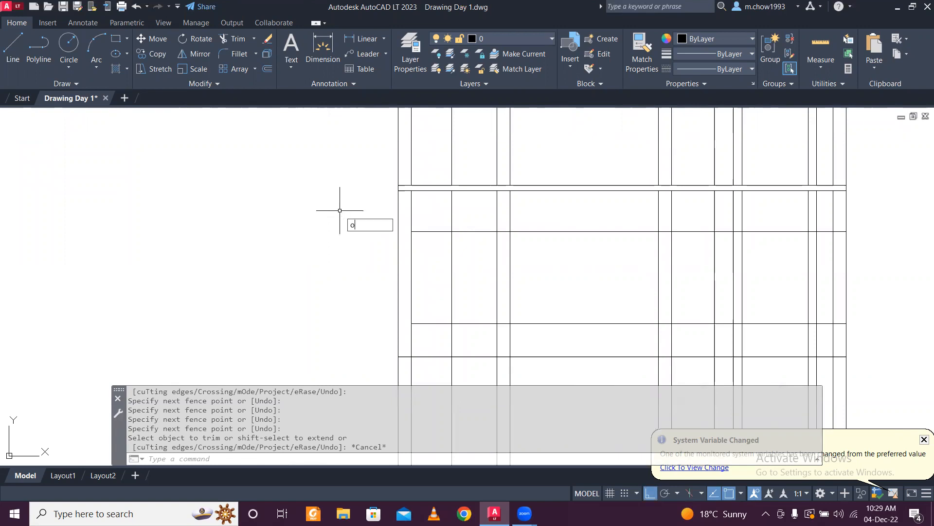
{"action": "key", "text": "Return"}
{"action": "type", "text": "8"}
{"action": "key", "text": "Return"}
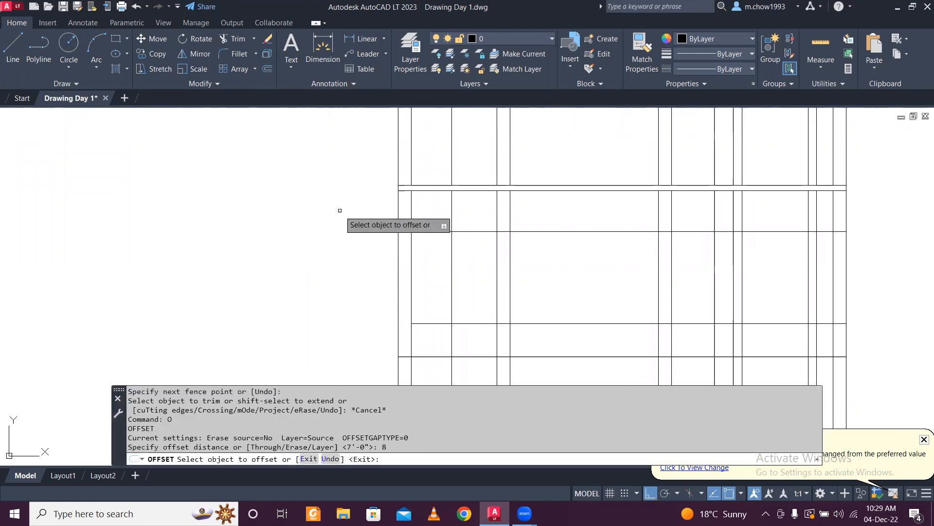
{"action": "left_click", "coordinate": [399, 214]}
{"action": "left_click", "coordinate": [320, 211]}
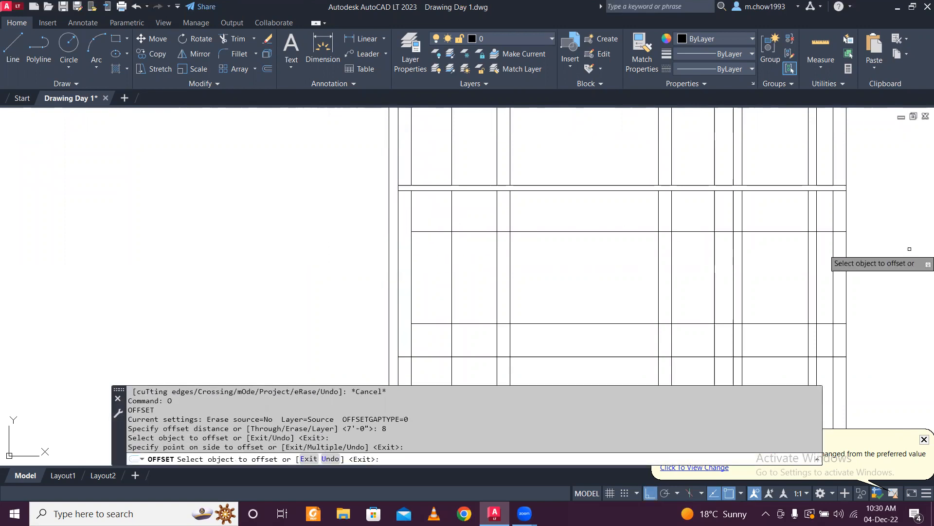
{"action": "left_click", "coordinate": [846, 255]}
{"action": "left_click", "coordinate": [887, 256]}
{"action": "key", "text": "Escape"}
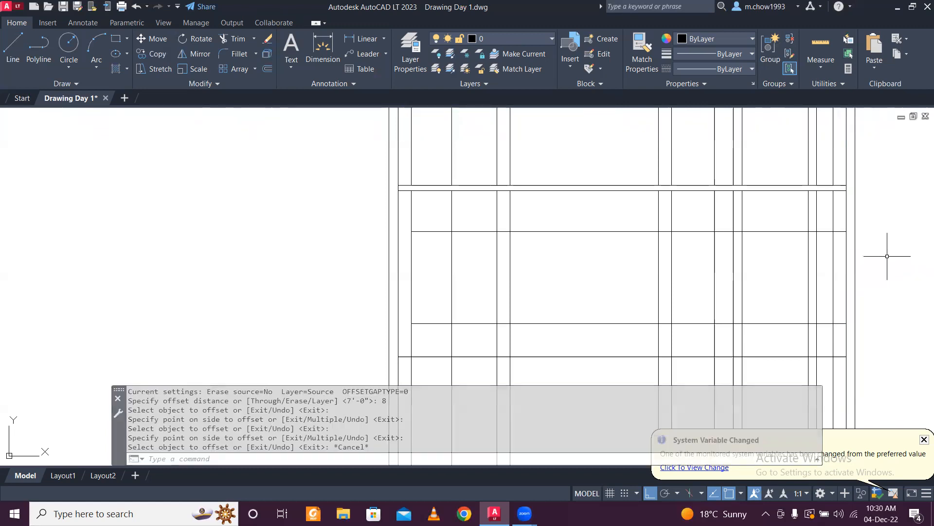
- Extend the left ends of both slab lines to the new outermost left vertical line
{"action": "left_click", "coordinate": [387, 178]}
{"action": "left_click", "coordinate": [388, 175]}
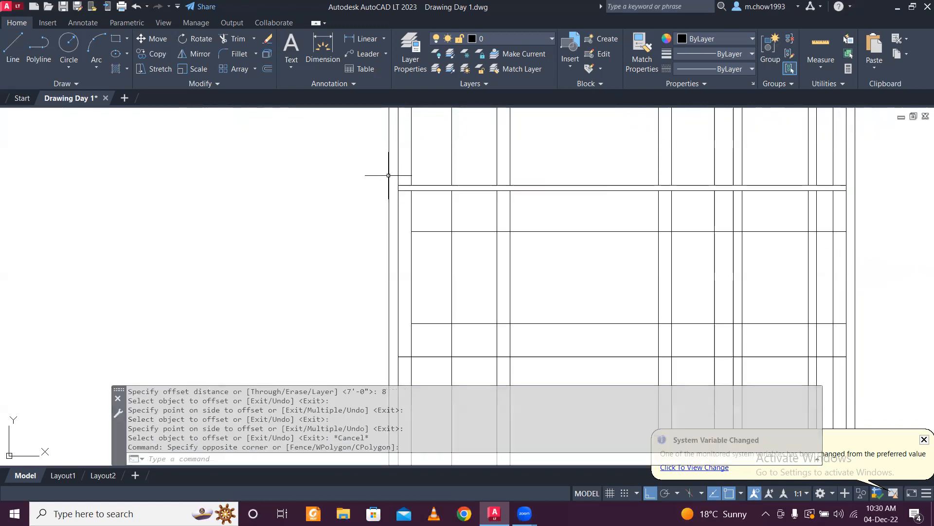
{"action": "left_click", "coordinate": [392, 170]}
{"action": "left_click", "coordinate": [374, 157]}
{"action": "type", "text": "ex"}
{"action": "key", "text": "Return"}
{"action": "left_click", "coordinate": [431, 175]}
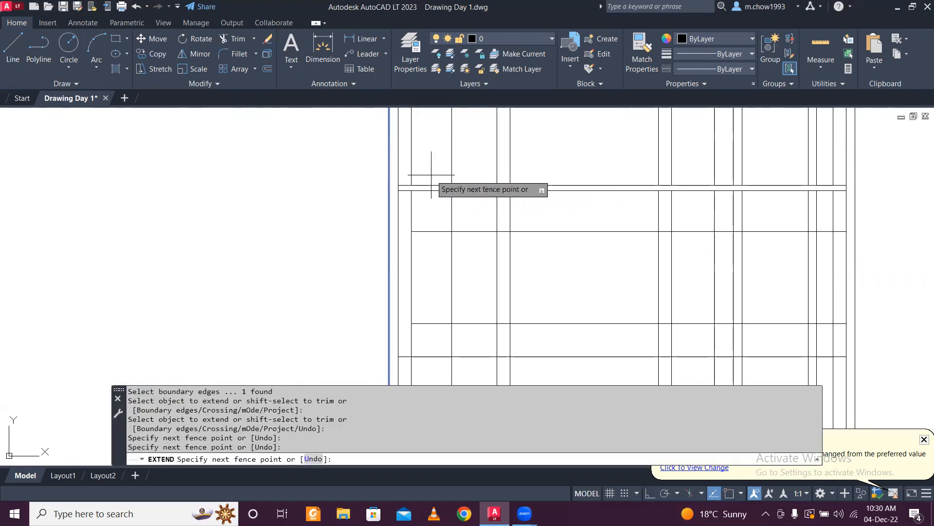
{"action": "left_click", "coordinate": [438, 217]}
{"action": "key", "text": "Return"}
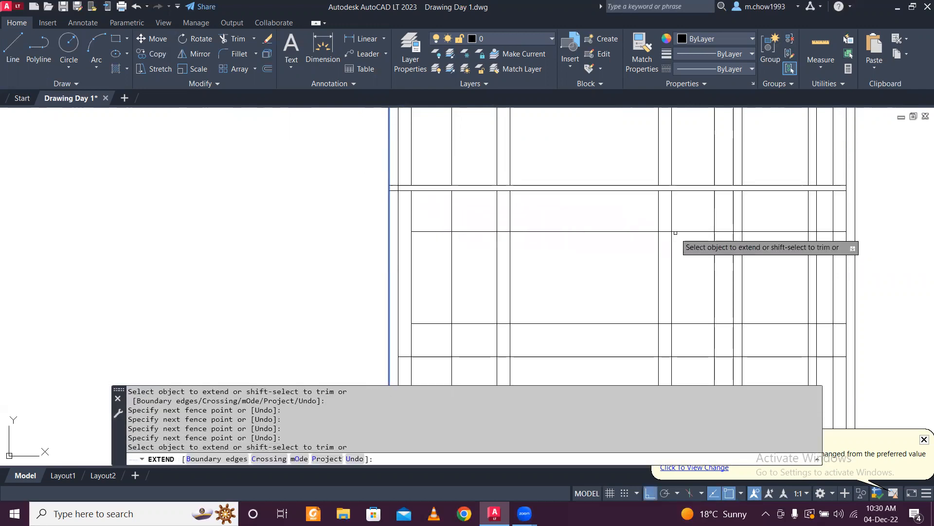
{"action": "key", "text": "Escape"}
{"action": "scroll", "coordinate": [399, 192], "scroll_direction": "up", "scroll_amount": 4}
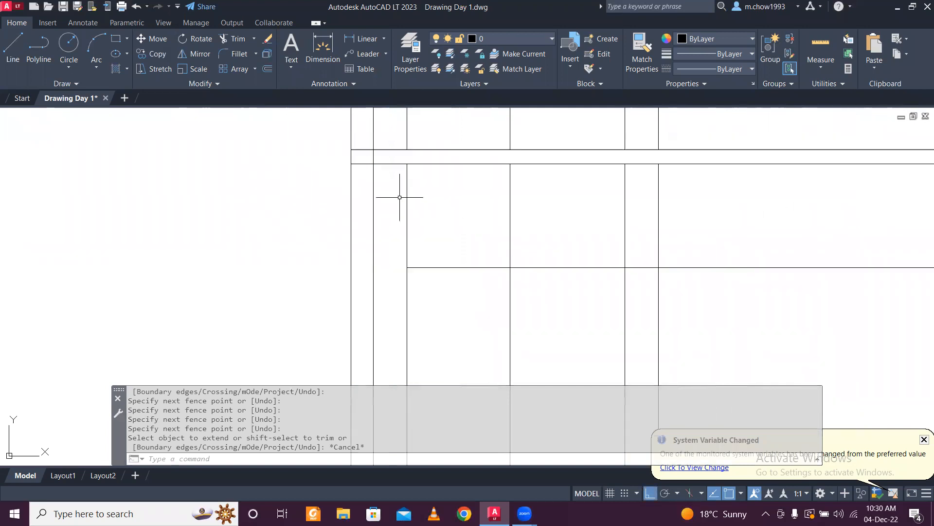
- Trim the outermost left vertical construction line away above and below the slab
{"action": "type", "text": "tr"}
{"action": "key", "text": "Return"}
{"action": "left_click", "coordinate": [343, 172]}
{"action": "left_click", "coordinate": [271, 210]}
{"action": "middle_click_drag", "start_coordinate": [329, 116], "coordinate": [372, 242]}
{"action": "left_click", "coordinate": [372, 217]}
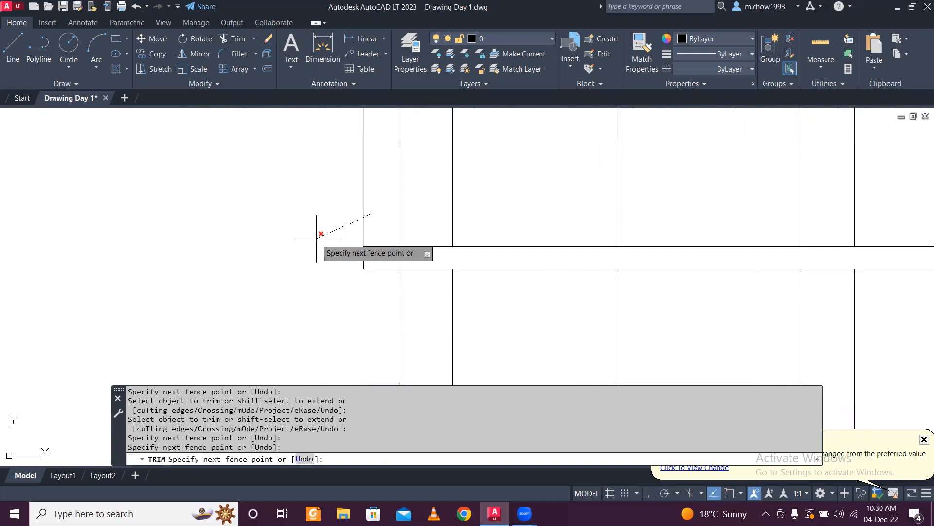
{"action": "key", "text": "Escape"}
- Extend the right ends of both slab lines to the outermost right vertical line
{"action": "scroll", "coordinate": [531, 253], "scroll_direction": "down", "scroll_amount": 5}
{"action": "scroll", "coordinate": [565, 253], "scroll_direction": "up", "scroll_amount": 4}
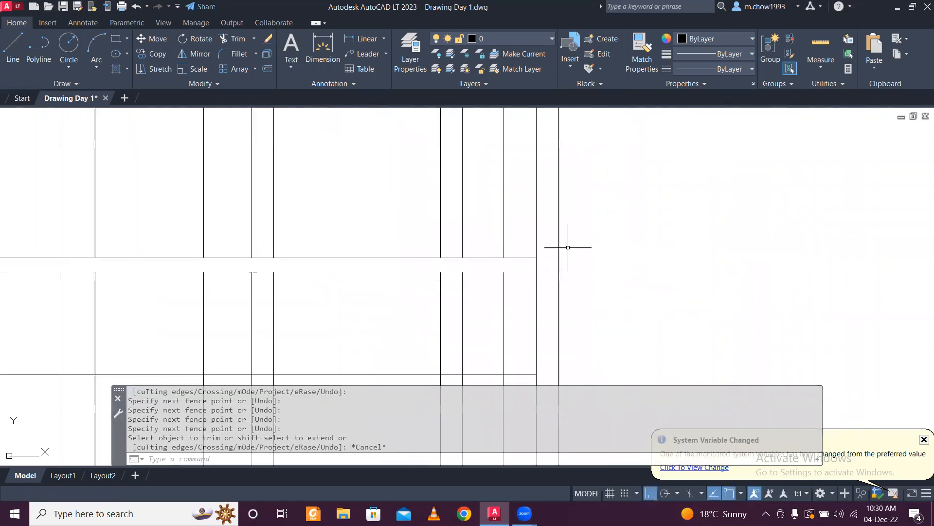
{"action": "left_click", "coordinate": [585, 244]}
{"action": "type", "text": "e"}
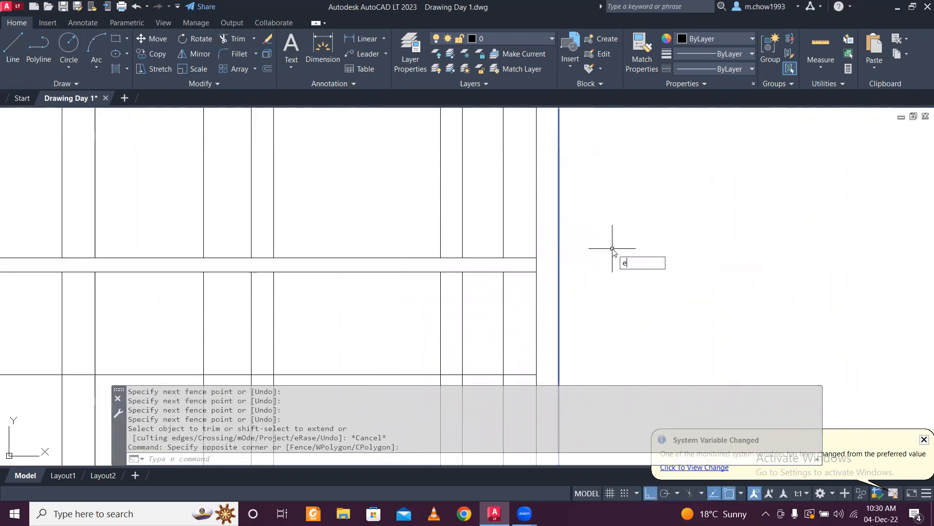
{"action": "type", "text": "x"}
{"action": "key", "text": "Return"}
{"action": "left_click_drag", "start_coordinate": [515, 244], "coordinate": [516, 313]}
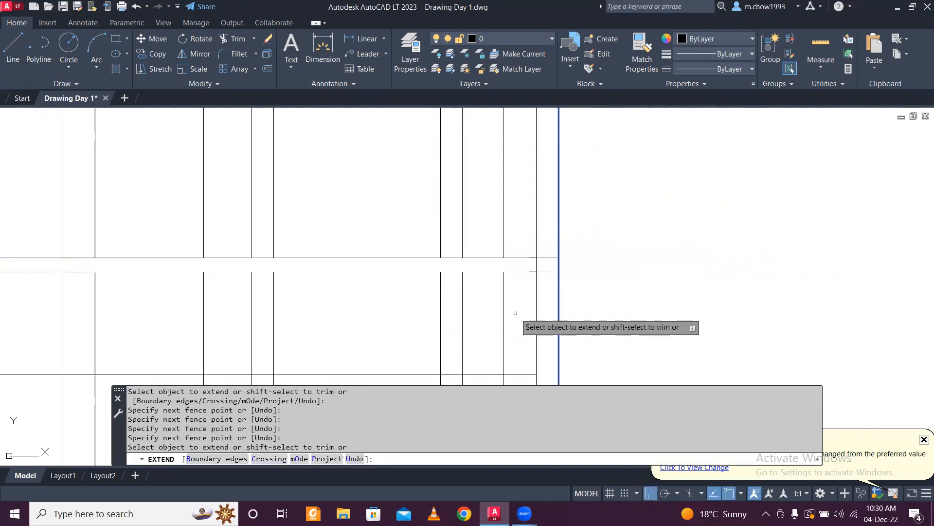
{"action": "key", "text": "Escape"}
- Trim the outermost right vertical construction line away above and below the slab
{"action": "type", "text": "tr"}
{"action": "key", "text": "Return"}
{"action": "left_click_drag", "start_coordinate": [591, 230], "coordinate": [548, 215]}
{"action": "left_click_drag", "start_coordinate": [582, 262], "coordinate": [555, 316]}
{"action": "key", "text": "Escape"}
- Trim the two horizontal lines between the slab and the base line out of the second wall strip from the left
{"action": "scroll", "coordinate": [569, 309], "scroll_direction": "down", "scroll_amount": 3}
{"action": "middle_click_drag", "start_coordinate": [590, 287], "coordinate": [582, 258]}
{"action": "scroll", "coordinate": [573, 238], "scroll_direction": "up", "scroll_amount": 3}
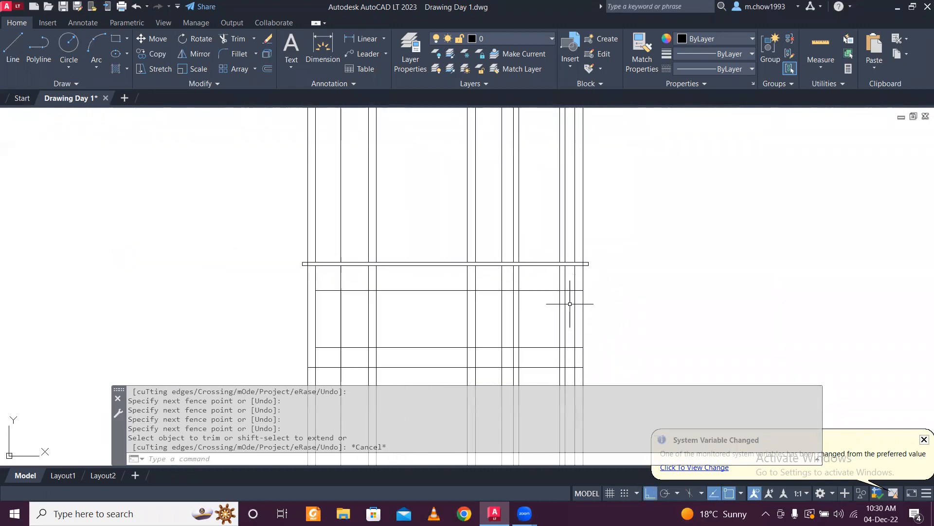
{"action": "middle_click_drag", "start_coordinate": [583, 314], "coordinate": [596, 254]}
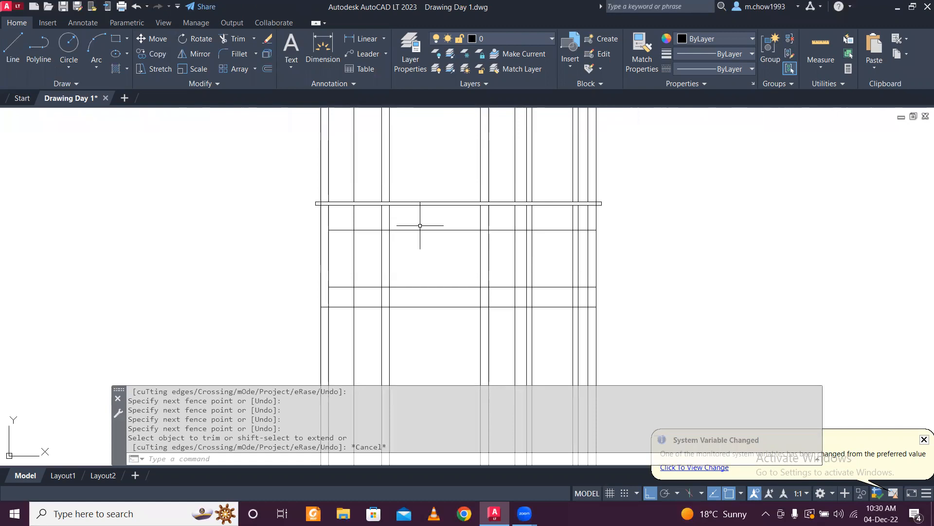
{"action": "type", "text": "tr"}
{"action": "key", "text": "Return"}
{"action": "scroll", "coordinate": [393, 234], "scroll_direction": "up", "scroll_amount": 2}
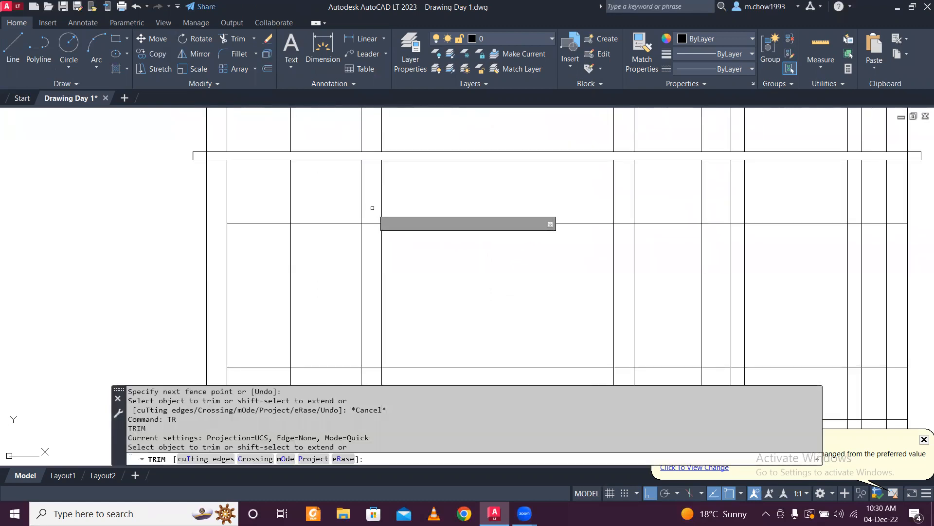
{"action": "left_click", "coordinate": [372, 206]}
{"action": "scroll", "coordinate": [370, 205], "scroll_direction": "down", "scroll_amount": 1}
{"action": "scroll", "coordinate": [378, 226], "scroll_direction": "down", "scroll_amount": 2}
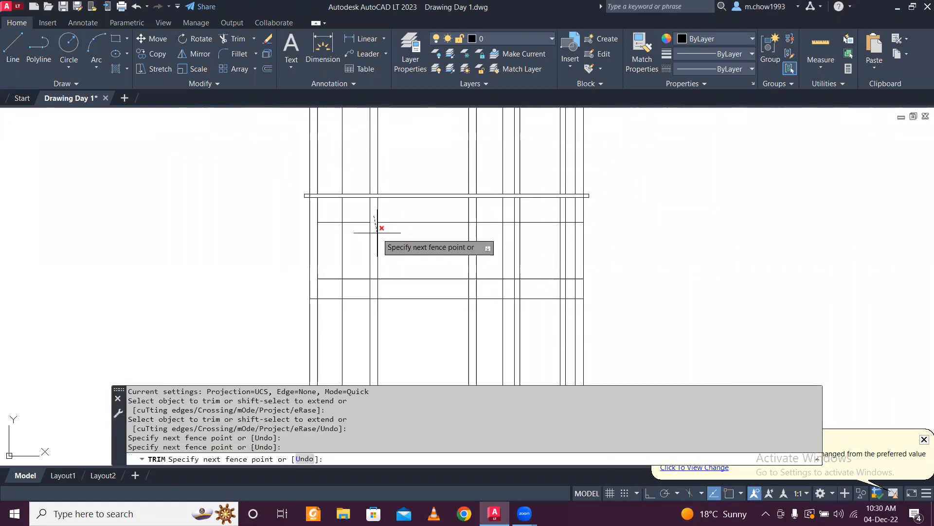
{"action": "scroll", "coordinate": [373, 292], "scroll_direction": "up", "scroll_amount": 2}
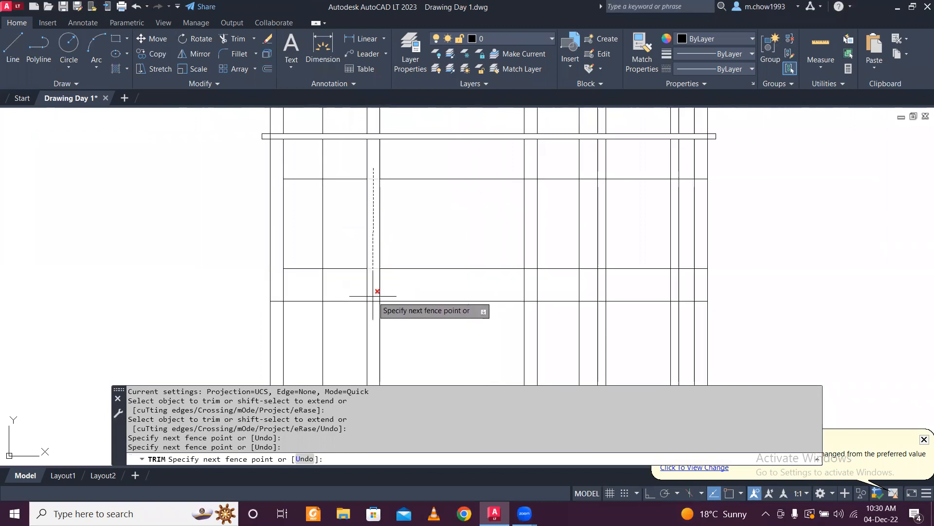
{"action": "key", "text": "Return"}
- Trim the two horizontal lines between the slab and the base line out of the third and rightmost wall strips
{"action": "left_click", "coordinate": [529, 167]}
{"action": "left_click_drag", "start_coordinate": [528, 272], "coordinate": [530, 287]}
{"action": "scroll", "coordinate": [607, 233], "scroll_direction": "down", "scroll_amount": 1}
{"action": "middle_click_drag", "start_coordinate": [625, 218], "coordinate": [537, 352]}
{"action": "scroll", "coordinate": [506, 265], "scroll_direction": "down", "scroll_amount": 2}
{"action": "scroll", "coordinate": [517, 138], "scroll_direction": "up", "scroll_amount": 2}
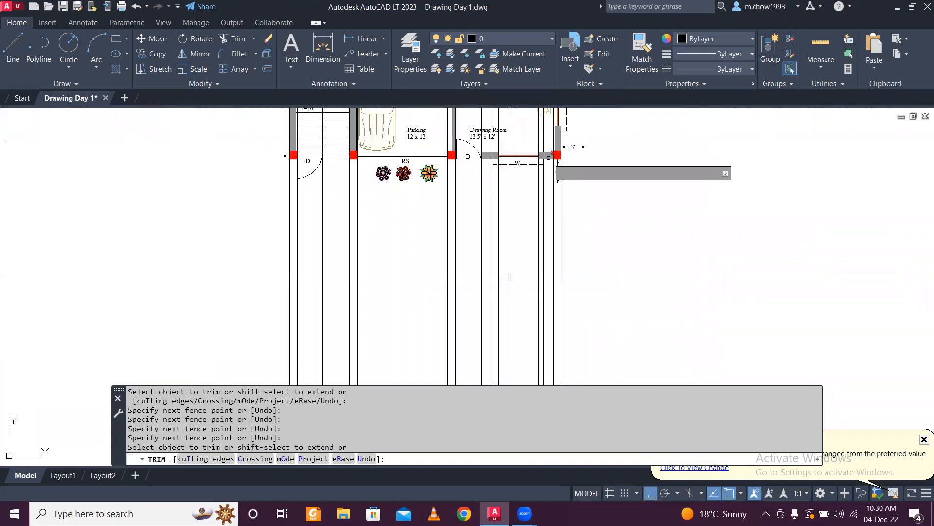
{"action": "middle_click_drag", "start_coordinate": [576, 272], "coordinate": [553, 153]}
{"action": "middle_click_drag", "start_coordinate": [559, 239], "coordinate": [553, 118]}
{"action": "scroll", "coordinate": [535, 225], "scroll_direction": "up", "scroll_amount": 5}
{"action": "mouse_move", "coordinate": [518, 149]}
{"action": "left_mouse_down"}
{"action": "mouse_move", "coordinate": [528, 221]}
{"action": "mouse_move", "coordinate": [511, 327]}
{"action": "left_mouse_up"}
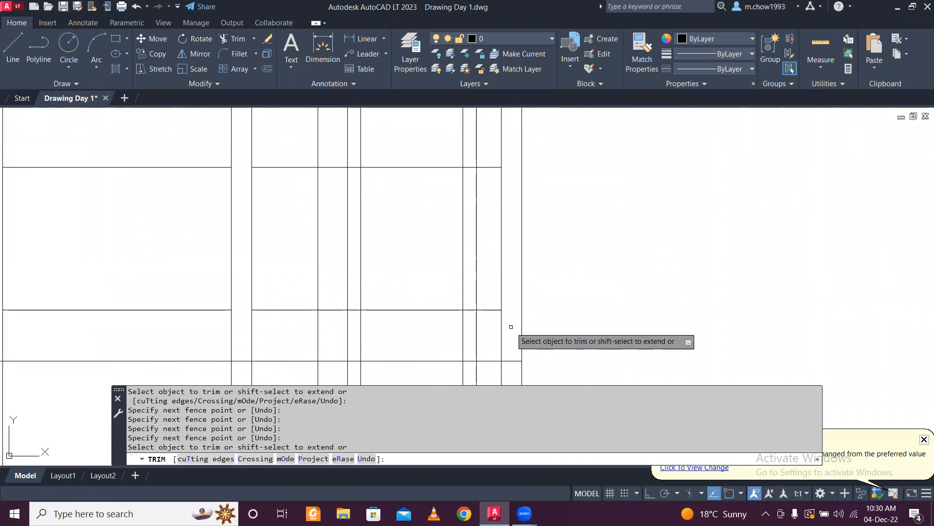
{"action": "scroll", "coordinate": [511, 326], "scroll_direction": "down", "scroll_amount": 5}
{"action": "scroll", "coordinate": [527, 318], "scroll_direction": "up", "scroll_amount": 4}
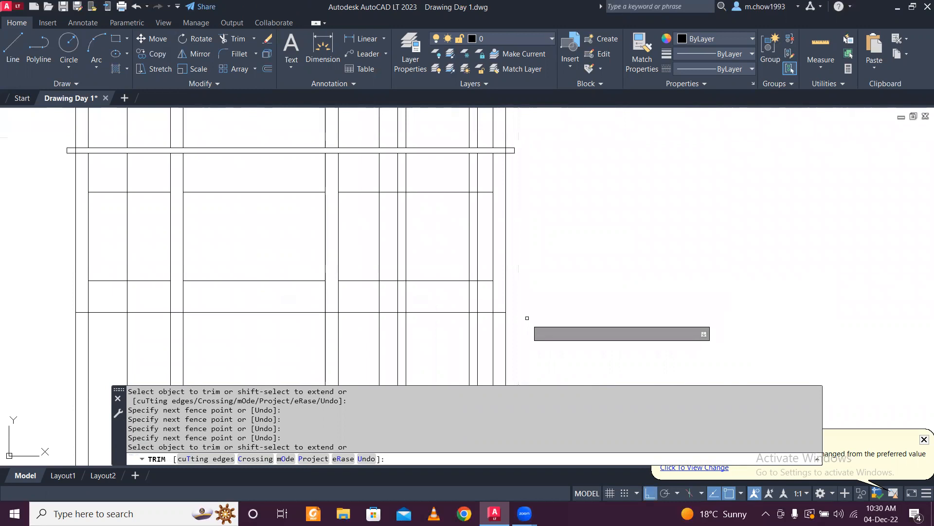
{"action": "middle_click_drag", "start_coordinate": [501, 294], "coordinate": [541, 299]}
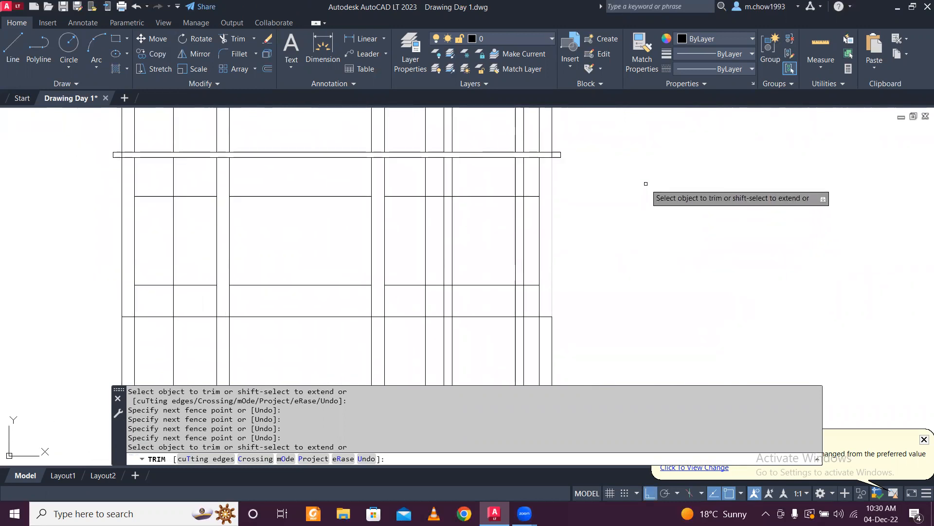
{"action": "key", "text": "Escape"}
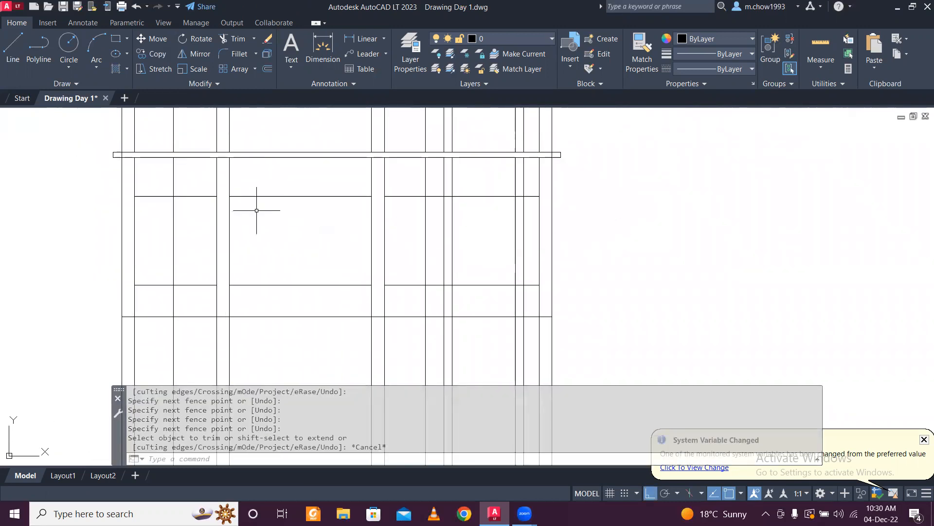
- Trim off all the vertical construction lines below the base line
{"action": "middle_click_drag", "start_coordinate": [184, 216], "coordinate": [262, 235]}
{"action": "mouse_move", "coordinate": [241, 296]}
{"action": "middle_mouse_down"}
{"action": "mouse_move", "coordinate": [225, 264]}
{"action": "mouse_move", "coordinate": [236, 192]}
{"action": "mouse_move", "coordinate": [279, 259]}
{"action": "middle_mouse_up"}
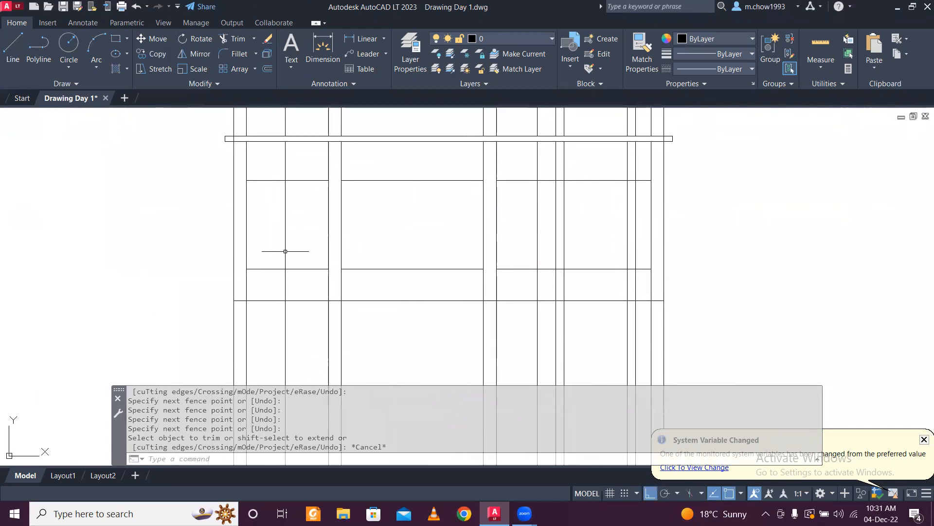
{"action": "scroll", "coordinate": [267, 235], "scroll_direction": "down", "scroll_amount": 2}
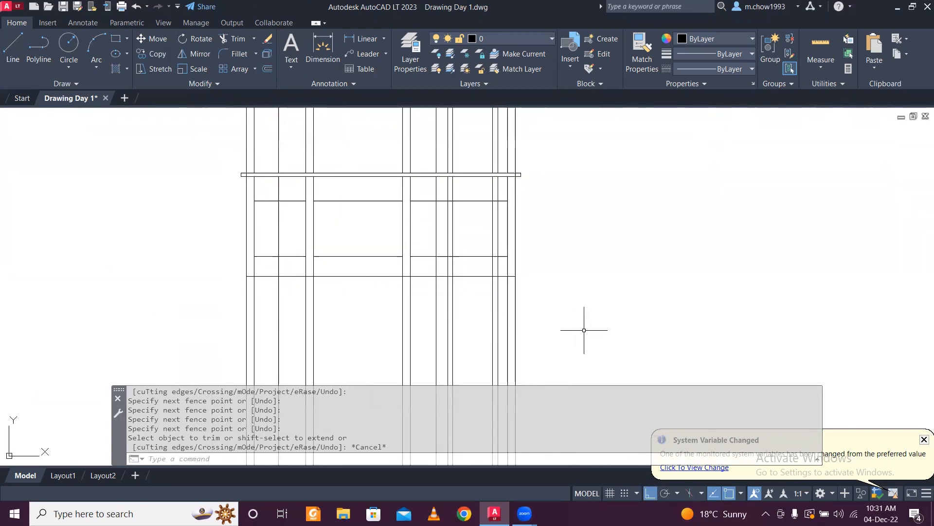
{"action": "type", "text": "r"}
{"action": "key", "text": "Return"}
{"action": "mouse_move", "coordinate": [583, 323]}
{"action": "left_mouse_down"}
{"action": "mouse_move", "coordinate": [532, 332]}
{"action": "mouse_move", "coordinate": [188, 307]}
{"action": "mouse_move", "coordinate": [179, 315]}
{"action": "left_mouse_up"}
{"action": "key", "text": "Escape"}
- Hatch the leftmost wall strip below the slab with the AR-CONC pattern
{"action": "scroll", "coordinate": [252, 221], "scroll_direction": "up", "scroll_amount": 2}
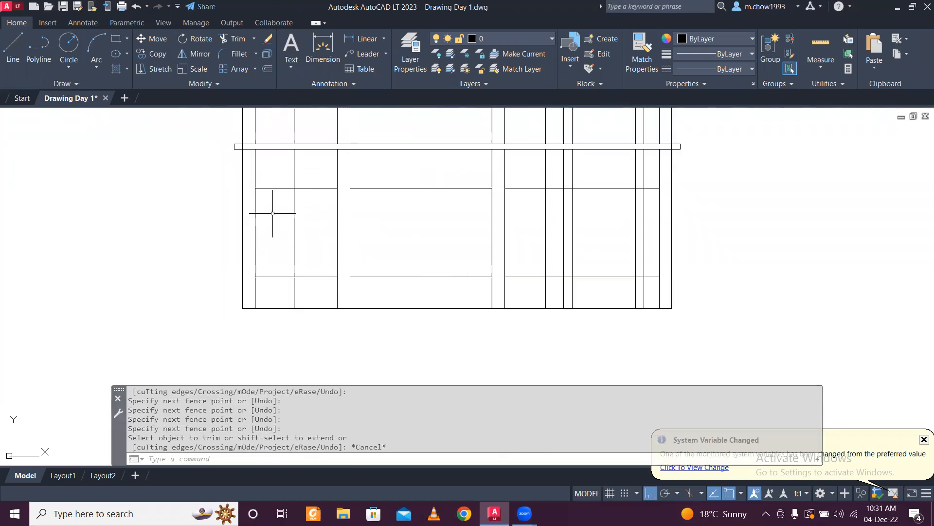
{"action": "middle_click_drag", "start_coordinate": [292, 226], "coordinate": [308, 271]}
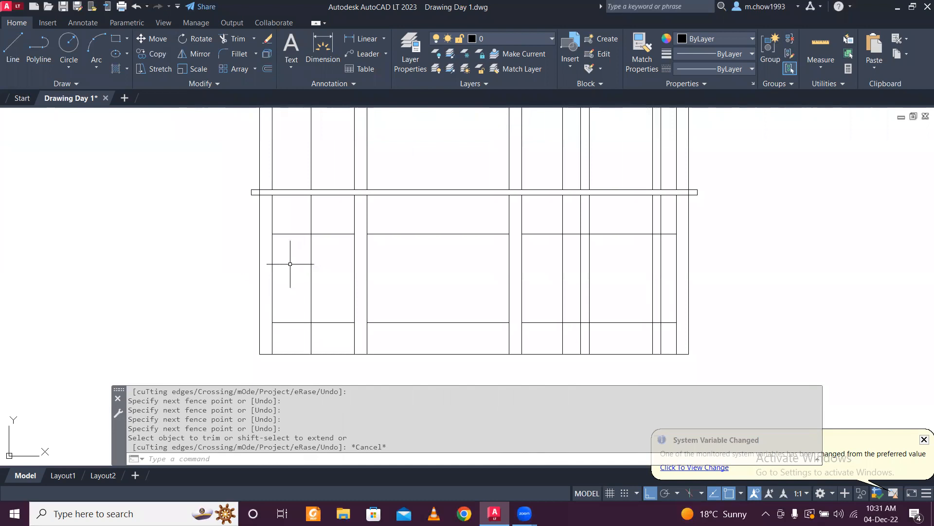
{"action": "type", "text": "ha"}
{"action": "key", "text": "Return"}
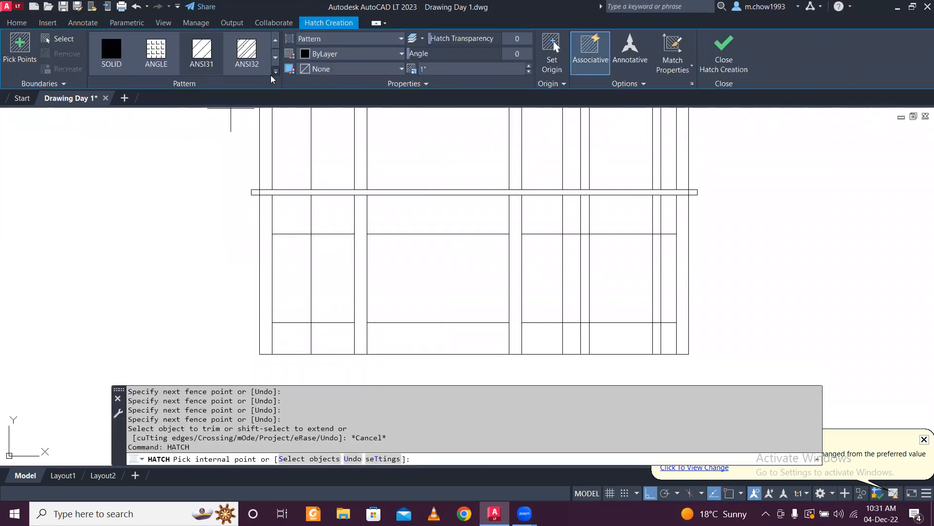
{"action": "left_click", "coordinate": [273, 74]}
{"action": "left_click", "coordinate": [251, 192]}
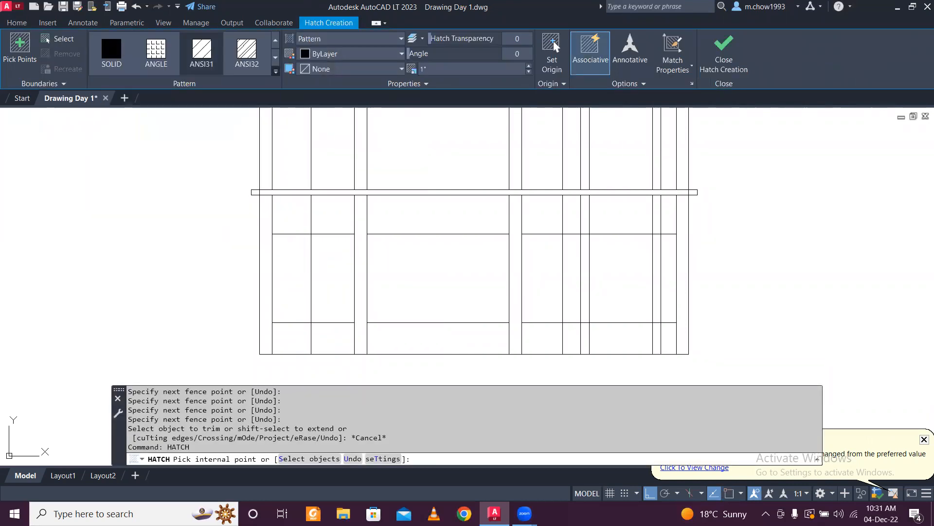
{"action": "left_click", "coordinate": [265, 240]}
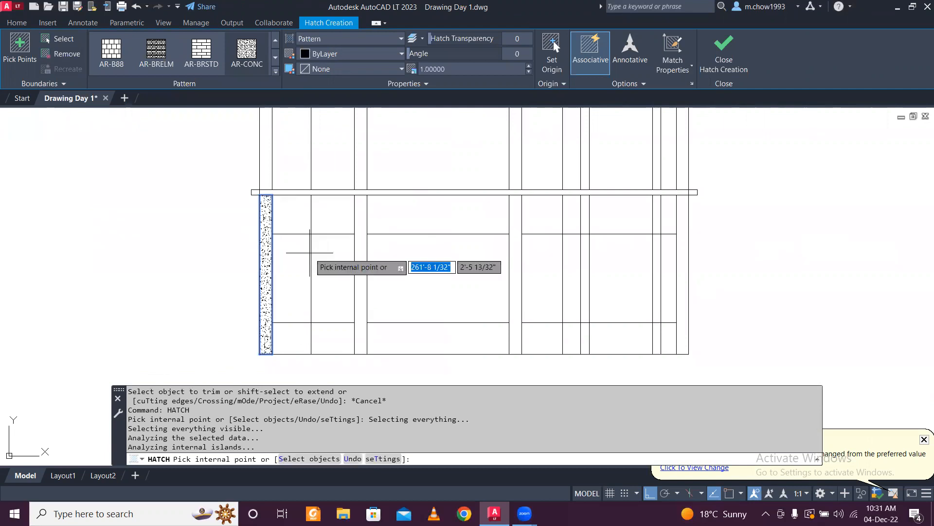
{"action": "left_click", "coordinate": [308, 252]}
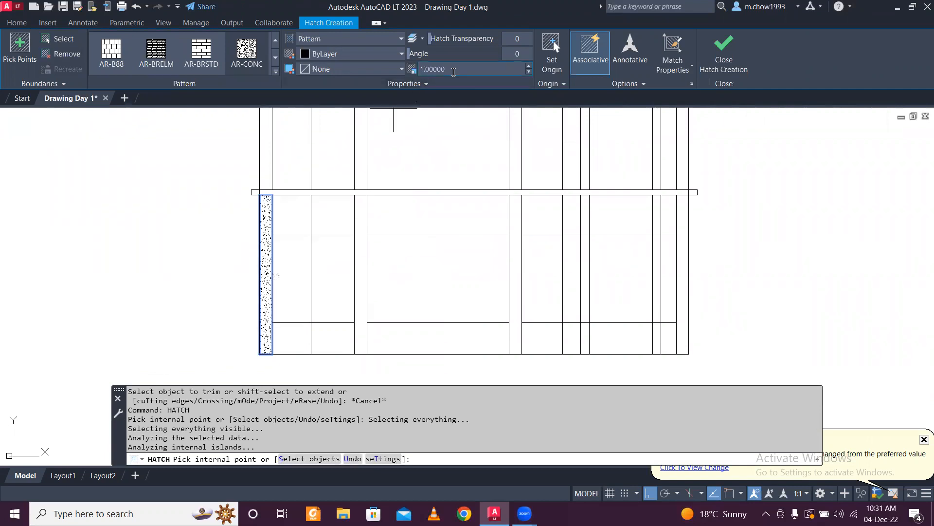
- Add the AR-CONC hatch to the other three wall strips below the slab at scale 1
{"action": "scroll", "coordinate": [267, 214], "scroll_direction": "up", "scroll_amount": 5}
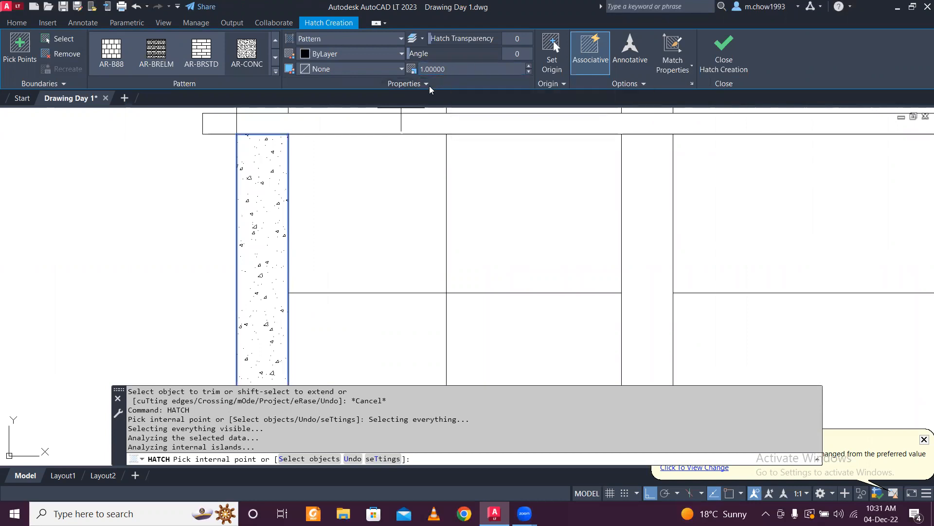
{"action": "scroll", "coordinate": [262, 176], "scroll_direction": "up", "scroll_amount": 5}
{"action": "scroll", "coordinate": [258, 183], "scroll_direction": "down", "scroll_amount": 10}
{"action": "scroll", "coordinate": [262, 182], "scroll_direction": "down", "scroll_amount": 2}
{"action": "left_click", "coordinate": [320, 226]}
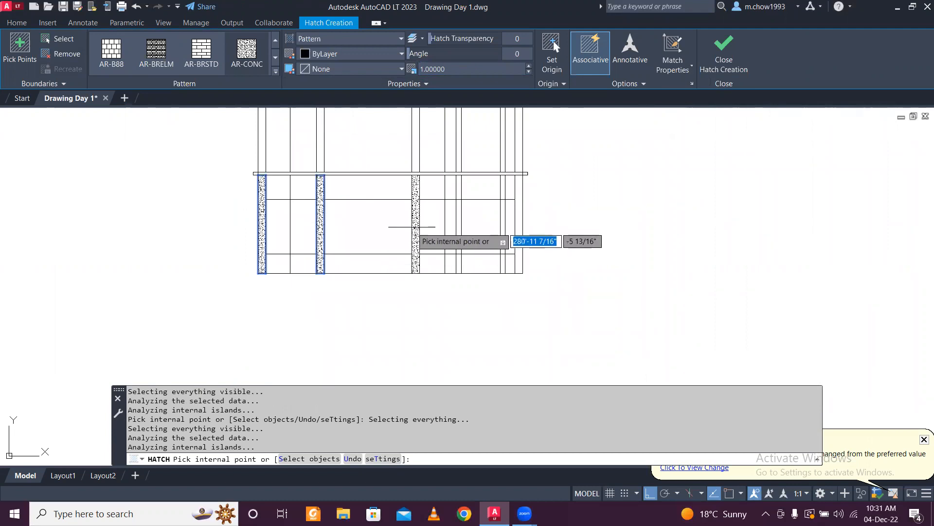
{"action": "left_click", "coordinate": [414, 225]}
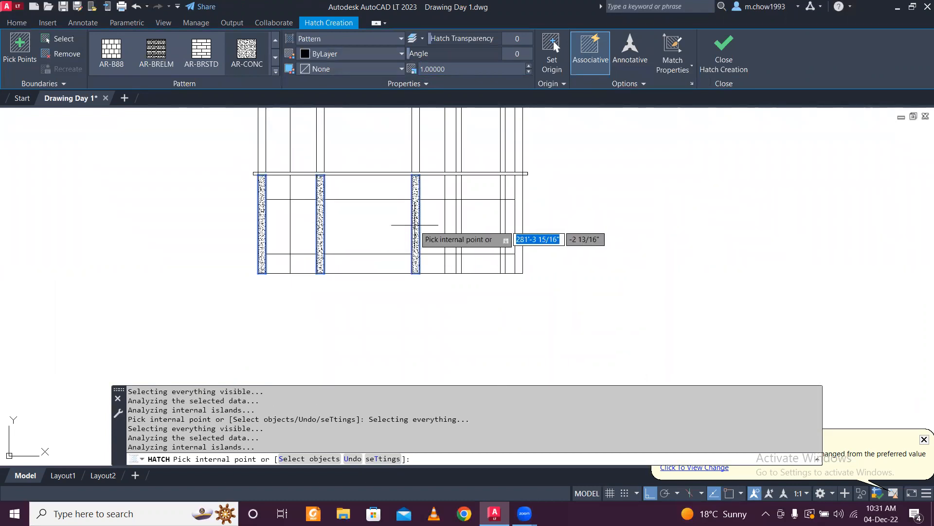
{"action": "left_click", "coordinate": [520, 222]}
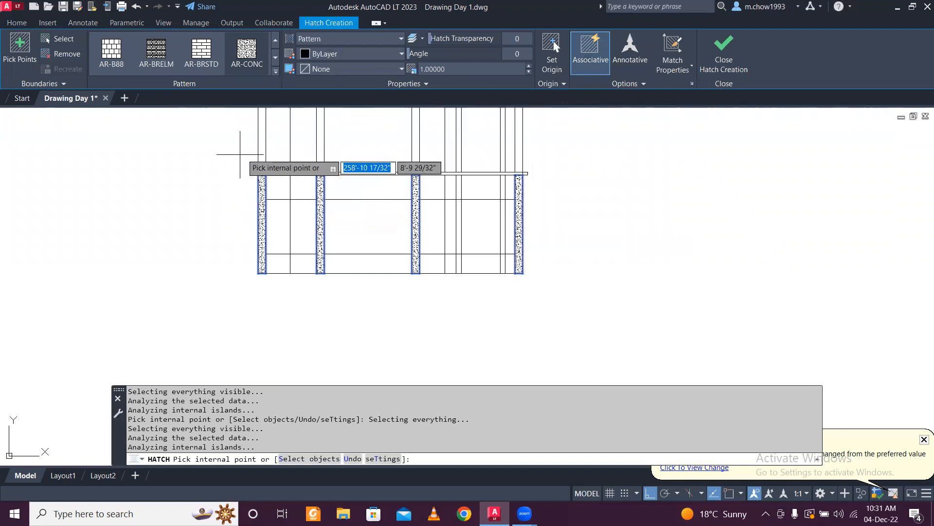
- Hatch the full length of the slab, including both projecting ends, with the AR-CONC pattern
{"action": "scroll", "coordinate": [317, 171], "scroll_direction": "up", "scroll_amount": 4}
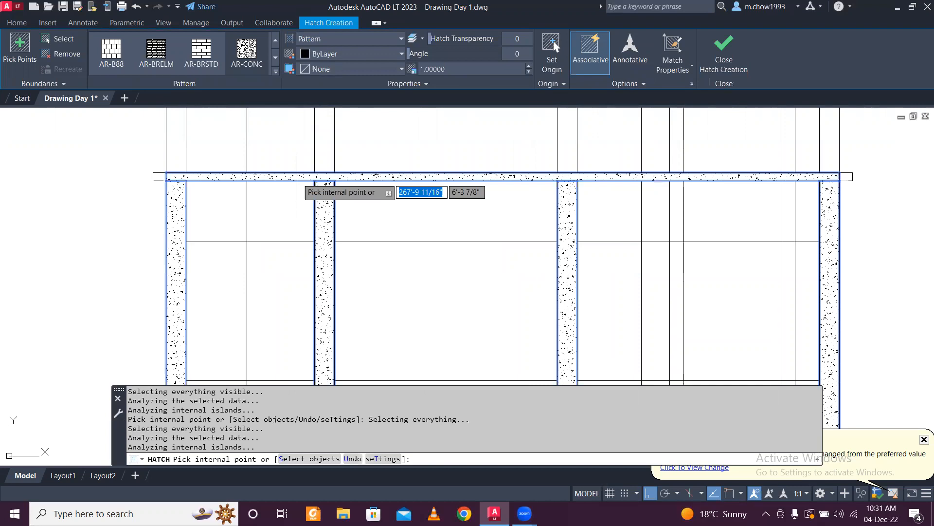
{"action": "key", "text": "Escape"}
{"action": "scroll", "coordinate": [158, 171], "scroll_direction": "up", "scroll_amount": 6}
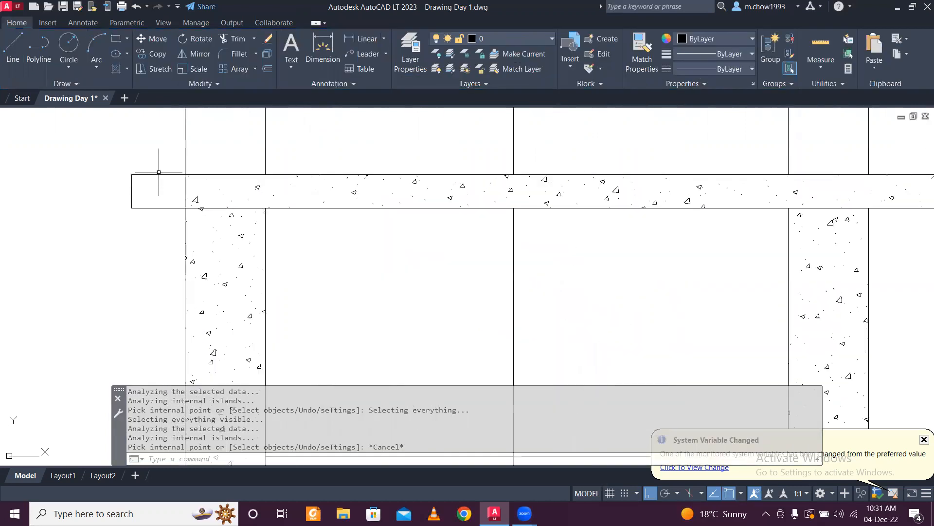
{"action": "type", "text": "h"}
{"action": "key", "text": "Return"}
{"action": "scroll", "coordinate": [157, 195], "scroll_direction": "down", "scroll_amount": 6}
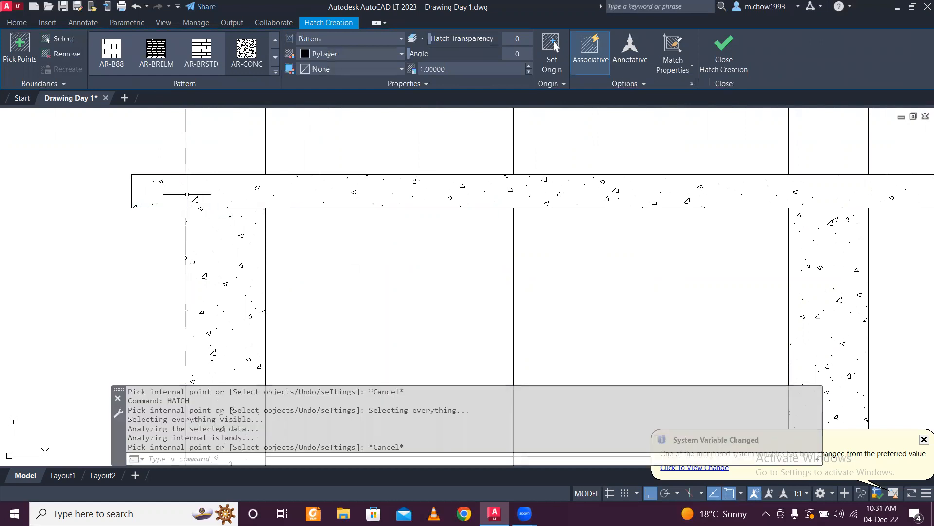
{"action": "key", "text": "Escape"}
{"action": "scroll", "coordinate": [892, 193], "scroll_direction": "up", "scroll_amount": 4}
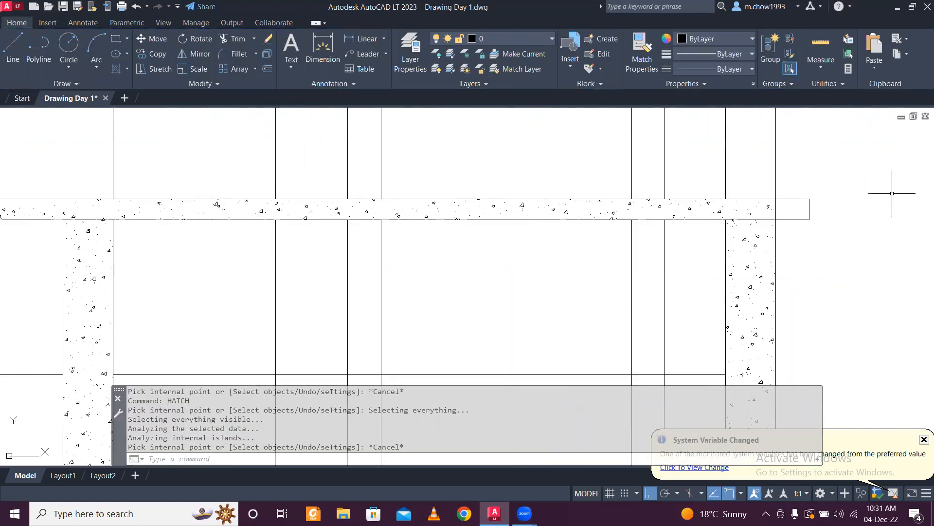
{"action": "type", "text": "h"}
{"action": "key", "text": "Return"}
{"action": "key", "text": "Escape"}
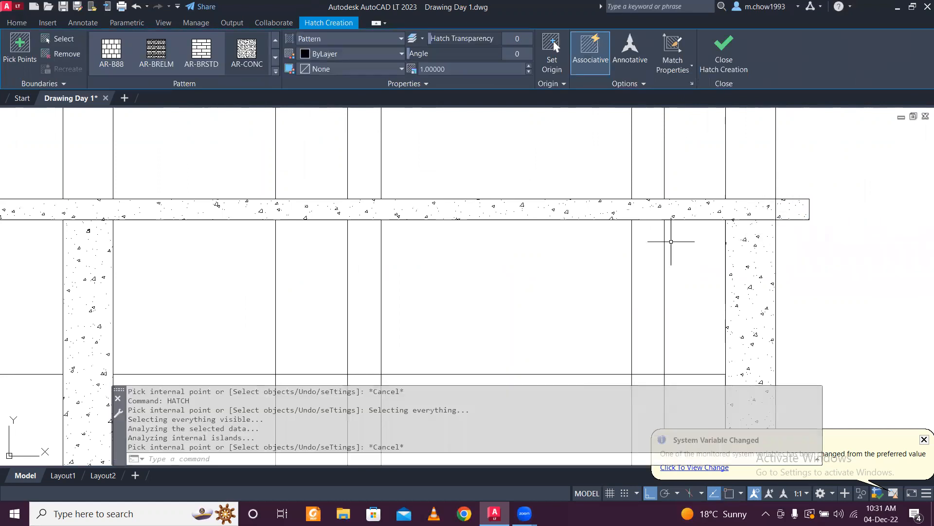
{"action": "scroll", "coordinate": [576, 230], "scroll_direction": "down", "scroll_amount": 4}
{"action": "scroll", "coordinate": [573, 229], "scroll_direction": "down", "scroll_amount": 4}
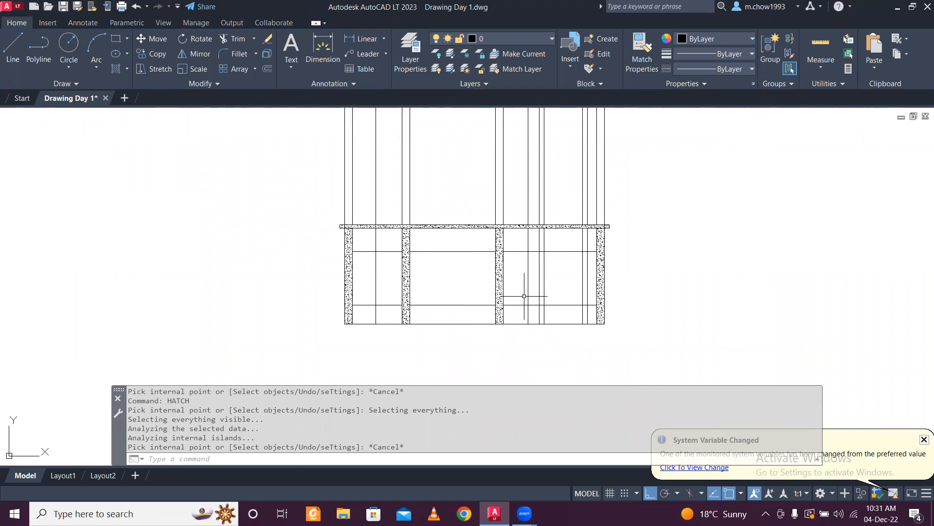
{"action": "scroll", "coordinate": [524, 296], "scroll_direction": "down", "scroll_amount": 5}
{"action": "scroll", "coordinate": [540, 292], "scroll_direction": "up", "scroll_amount": 2}
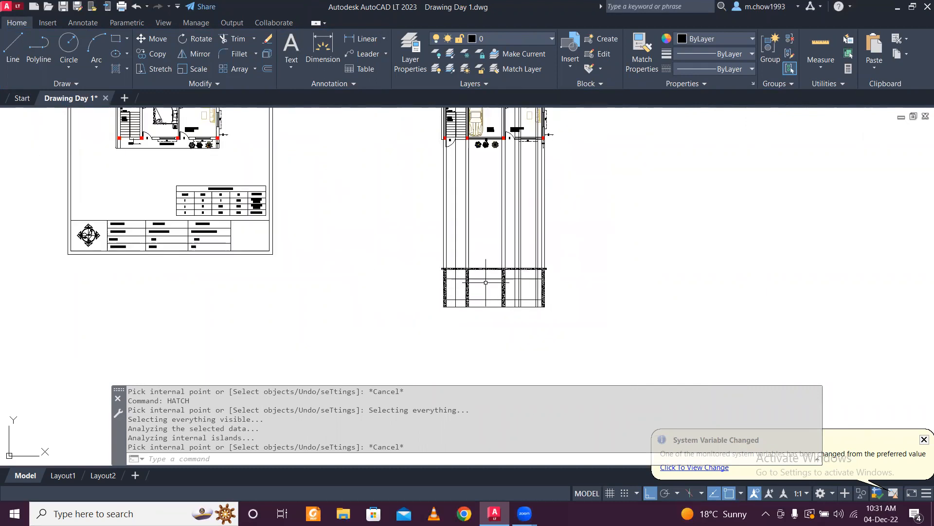
{"action": "scroll", "coordinate": [486, 282], "scroll_direction": "up", "scroll_amount": 4}
{"action": "scroll", "coordinate": [419, 332], "scroll_direction": "up", "scroll_amount": 3}
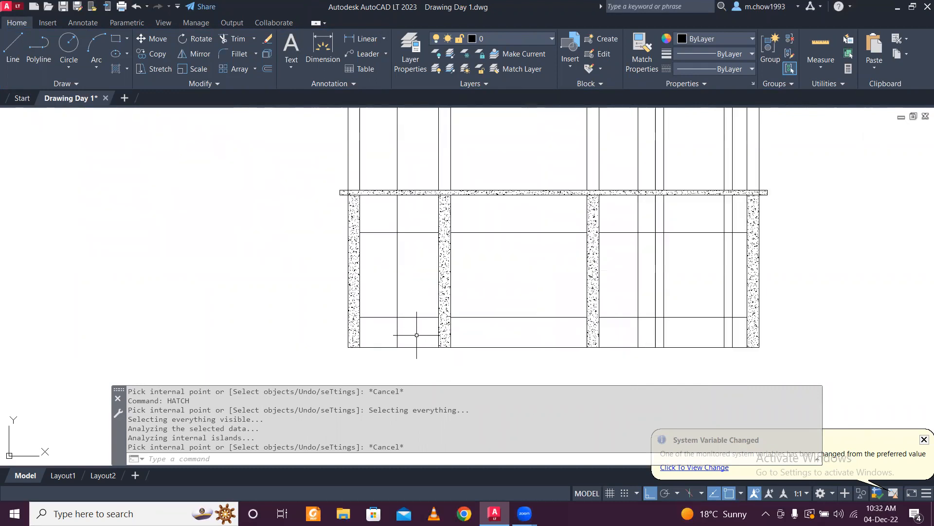
{"action": "scroll", "coordinate": [411, 330], "scroll_direction": "down", "scroll_amount": 7}
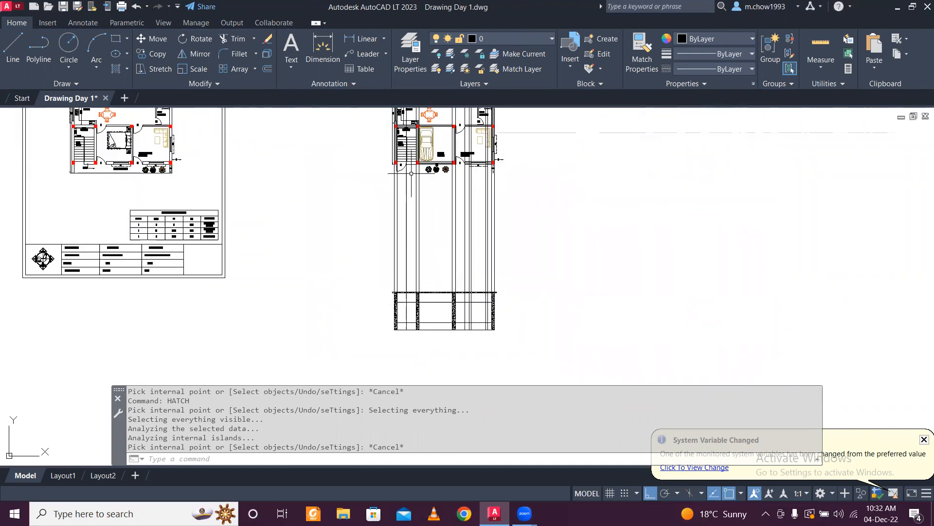
- Open the Calculator app after checking the entrance steps area of the plan and elevation
{"action": "scroll", "coordinate": [412, 173], "scroll_direction": "up", "scroll_amount": 2}
{"action": "scroll", "coordinate": [400, 189], "scroll_direction": "up", "scroll_amount": 4}
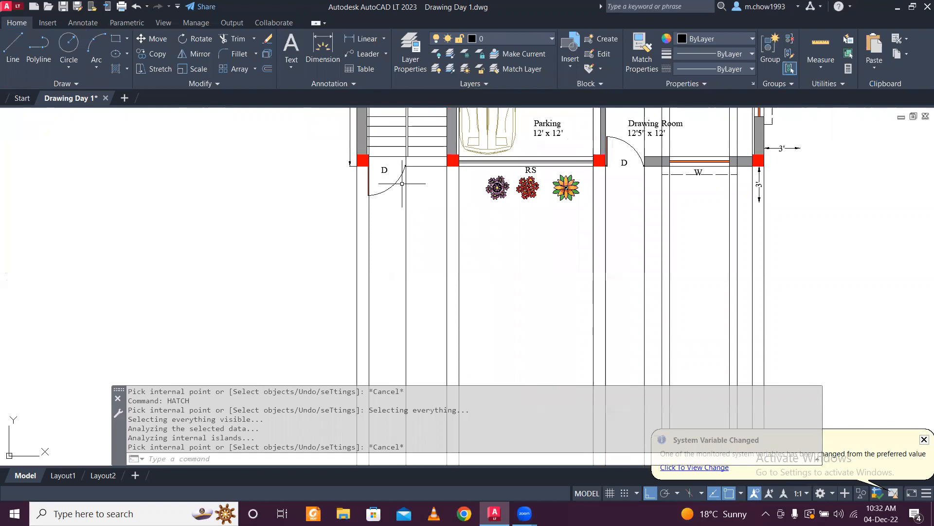
{"action": "scroll", "coordinate": [408, 164], "scroll_direction": "down", "scroll_amount": 4}
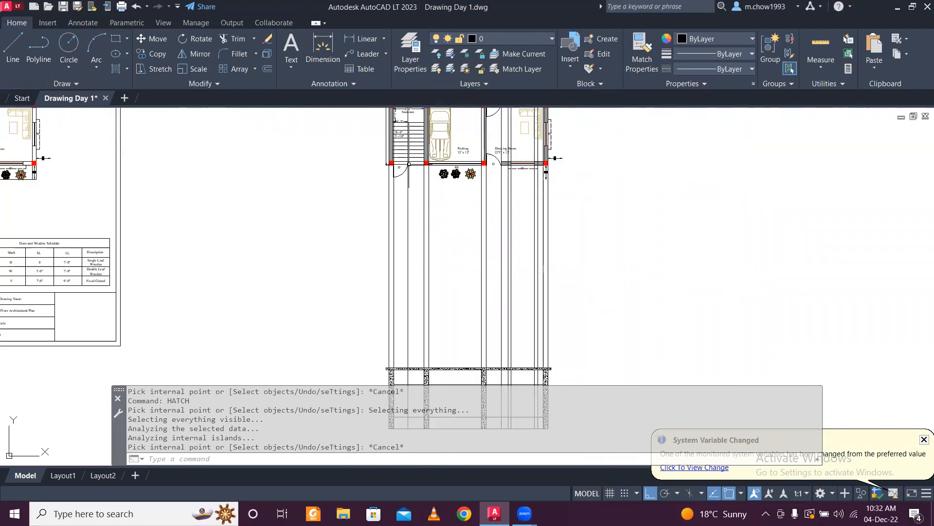
{"action": "middle_click_drag", "start_coordinate": [411, 199], "coordinate": [429, 138]}
{"action": "scroll", "coordinate": [389, 298], "scroll_direction": "up", "scroll_amount": 6}
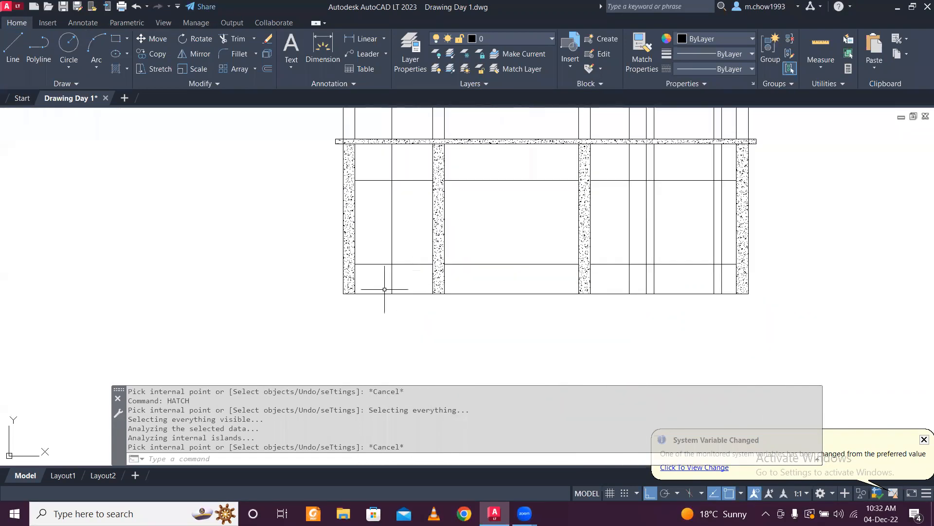
{"action": "left_click", "coordinate": [156, 514]}
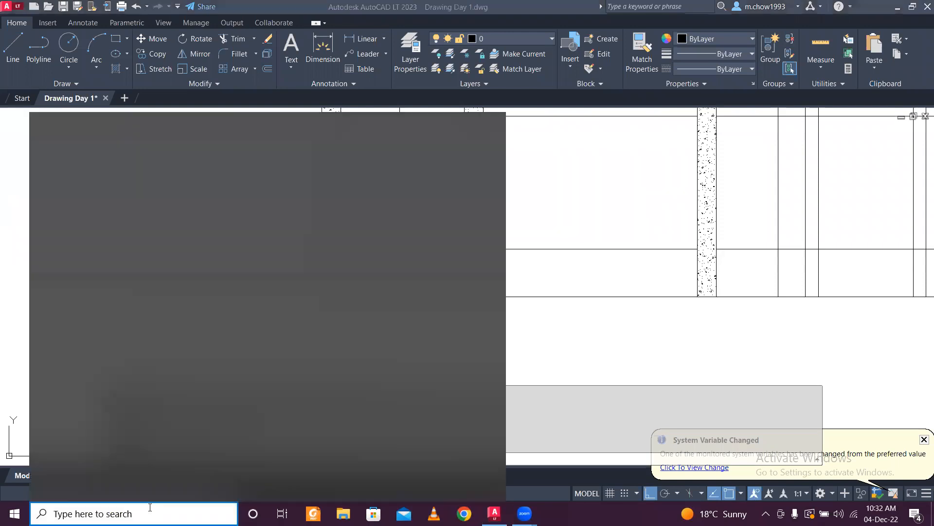
{"action": "type", "text": "calc"}
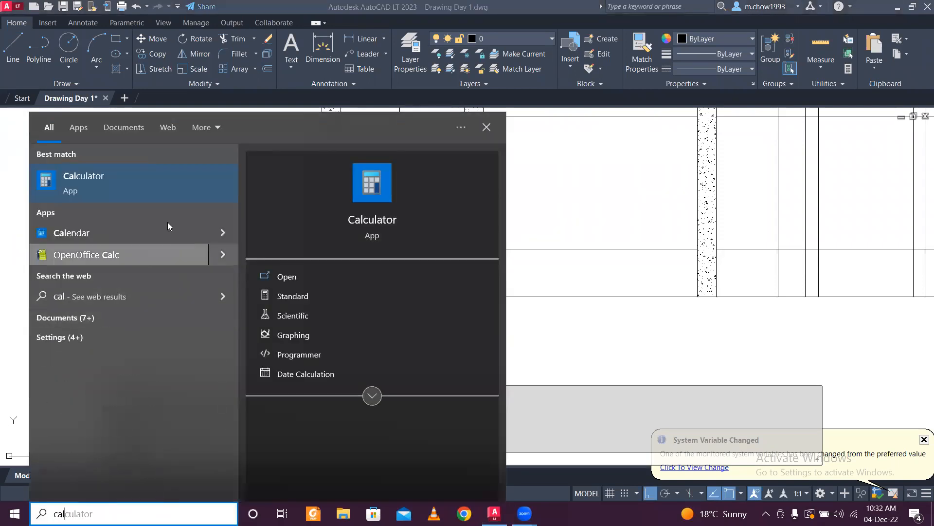
{"action": "left_click", "coordinate": [170, 173]}
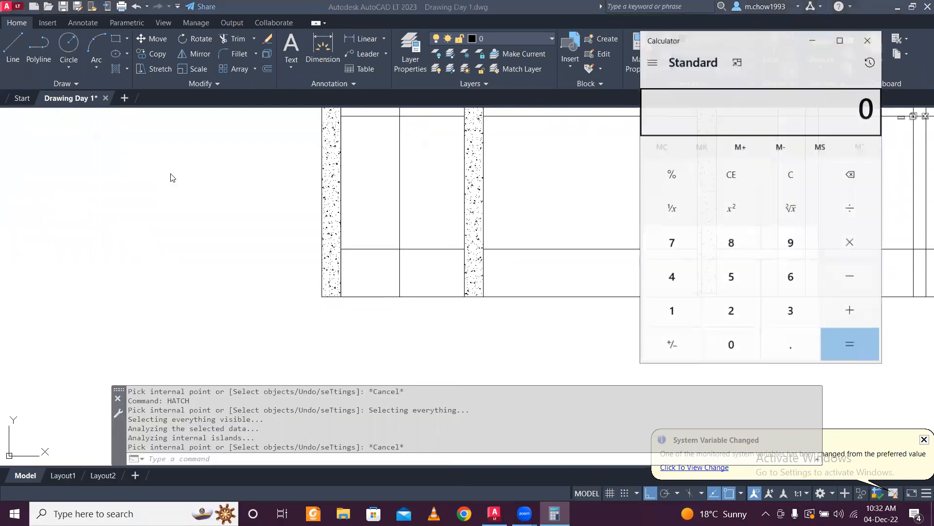
- Calculate 2 × 12, add 6 and divide by 6, and return to the drawing
{"action": "left_click", "coordinate": [742, 312]}
{"action": "left_click", "coordinate": [850, 242]}
{"action": "left_click", "coordinate": [677, 312]}
{"action": "left_click", "coordinate": [733, 319]}
{"action": "left_click", "coordinate": [833, 350]}
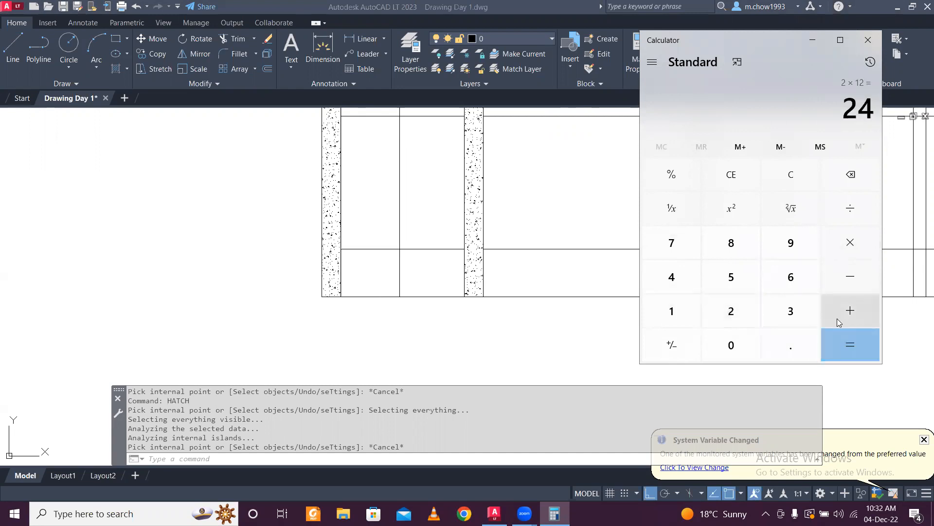
{"action": "left_click", "coordinate": [838, 319]}
{"action": "left_click", "coordinate": [781, 284]}
{"action": "left_click", "coordinate": [851, 346]}
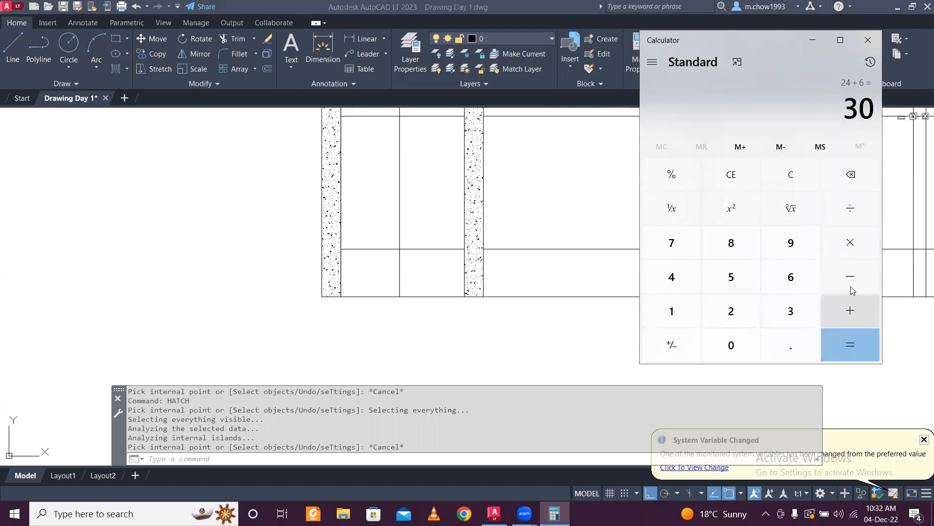
{"action": "left_click", "coordinate": [855, 216]}
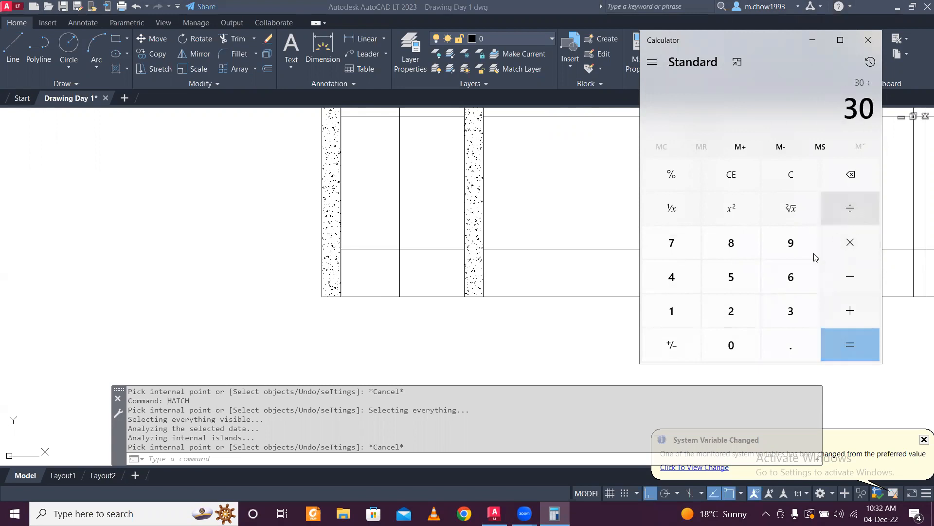
{"action": "left_click", "coordinate": [794, 275]}
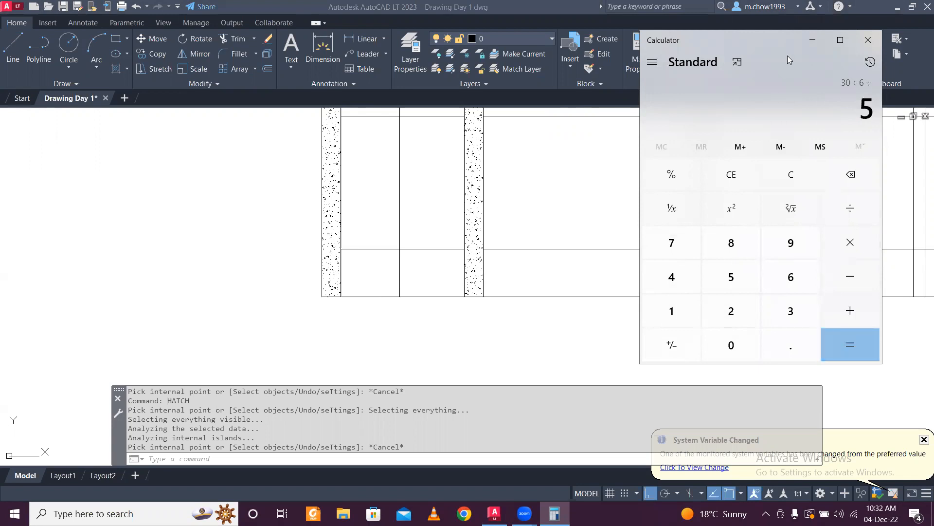
{"action": "left_click", "coordinate": [819, 40]}
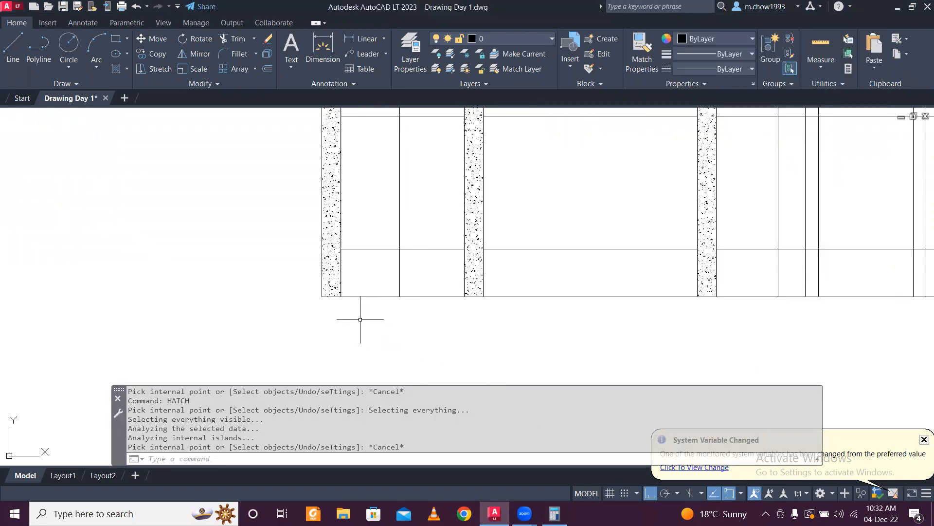
- Offset the base line of the elevation upward by 6 inches
{"action": "scroll", "coordinate": [360, 319], "scroll_direction": "up", "scroll_amount": 2}
{"action": "key", "text": "Escape"}
{"action": "type", "text": "o"}
{"action": "key", "text": "Return"}
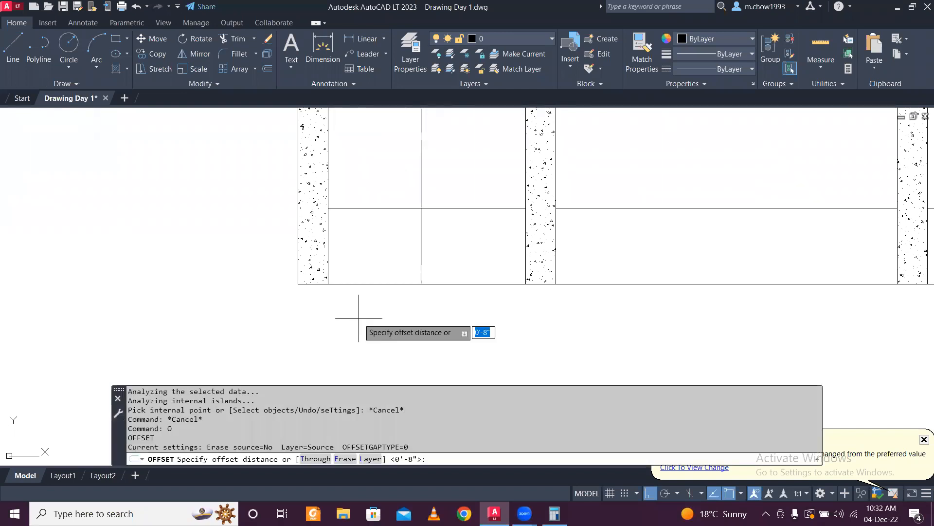
{"action": "type", "text": "6"}
{"action": "key", "text": "Return"}
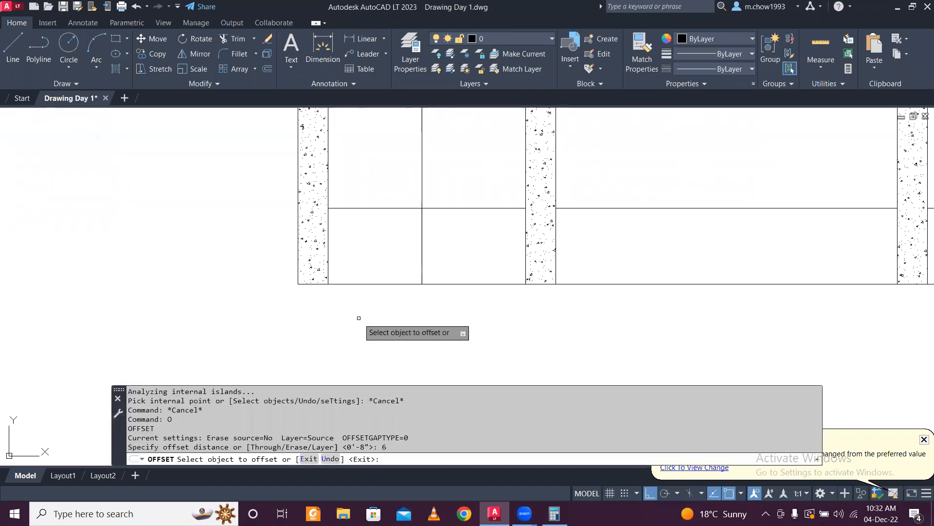
{"action": "left_click", "coordinate": [381, 283]}
{"action": "left_click", "coordinate": [373, 253]}
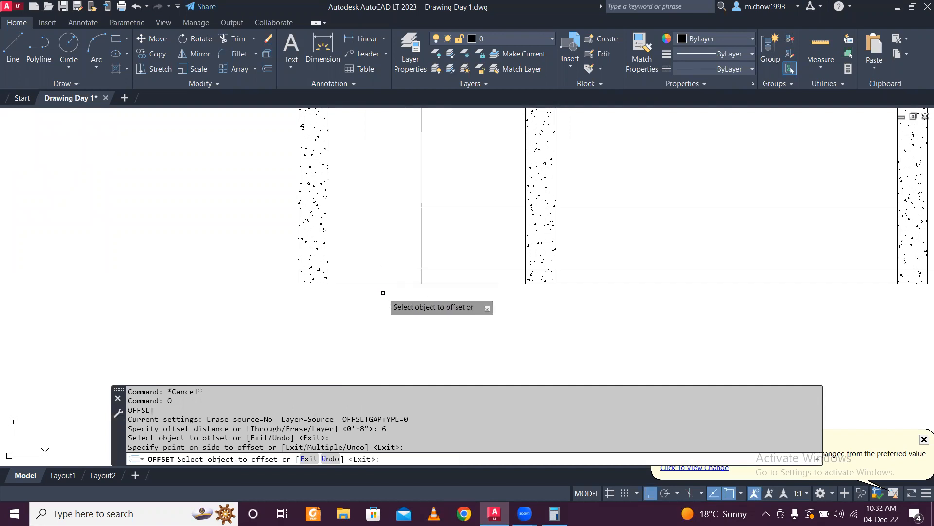
- Offset each new line upward by 6 inches in turn until four step lines lie below the plinth line
{"action": "left_click", "coordinate": [380, 269]}
{"action": "left_click", "coordinate": [379, 219]}
{"action": "left_click", "coordinate": [386, 254]}
{"action": "left_click", "coordinate": [389, 246]}
{"action": "left_click", "coordinate": [389, 239]}
{"action": "left_click", "coordinate": [384, 214]}
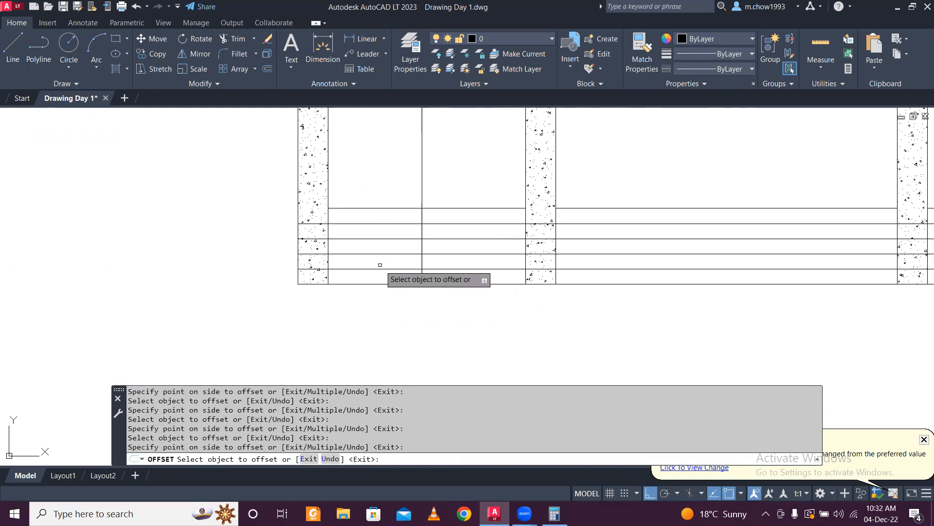
{"action": "key", "text": "F1"}
{"action": "left_click", "coordinate": [916, 11]}
{"action": "key", "text": "F1"}
{"action": "left_click", "coordinate": [916, 11]}
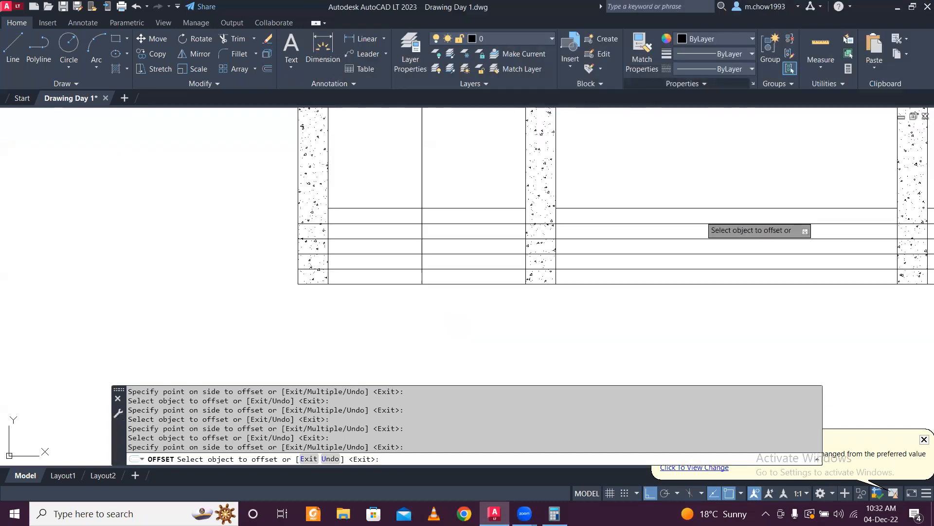
- Trim the four step lines between the door projection line and the second wall strip
{"action": "key", "text": "Escape"}
{"action": "type", "text": "tr"}
{"action": "key", "text": "Return"}
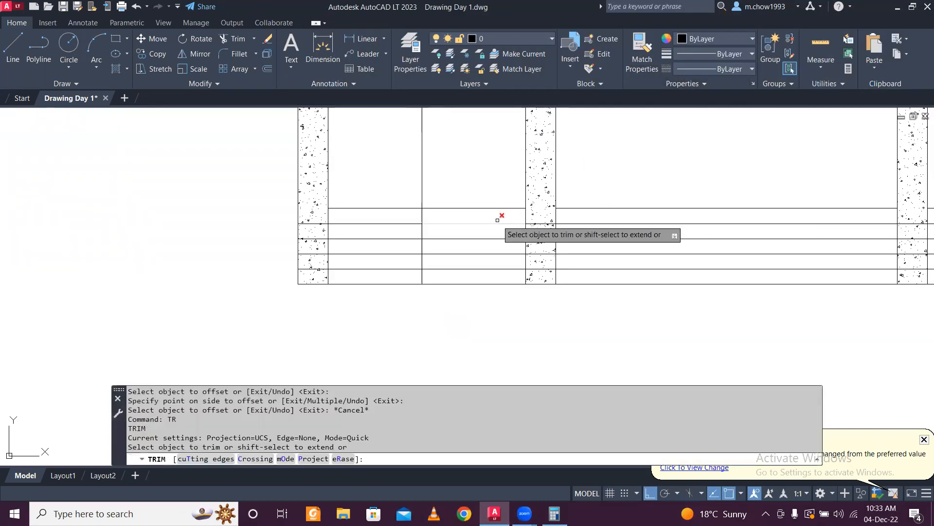
{"action": "left_click", "coordinate": [495, 210]}
{"action": "key", "text": "Return"}
{"action": "key", "text": "Escape"}
- Delete the four leftover step line segments running from the second wall strip across the remaining bays
{"action": "left_click", "coordinate": [635, 281]}
{"action": "left_click", "coordinate": [598, 211]}
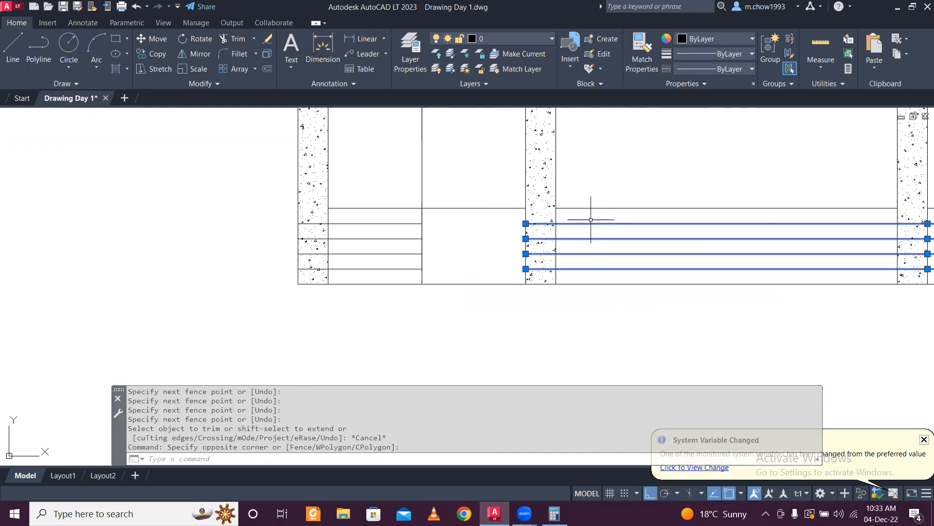
{"action": "key", "text": "Delete"}
- Shorten the four step lines so their outer ends meet the inner face of the leftmost wall strip
{"action": "left_click", "coordinate": [373, 217]}
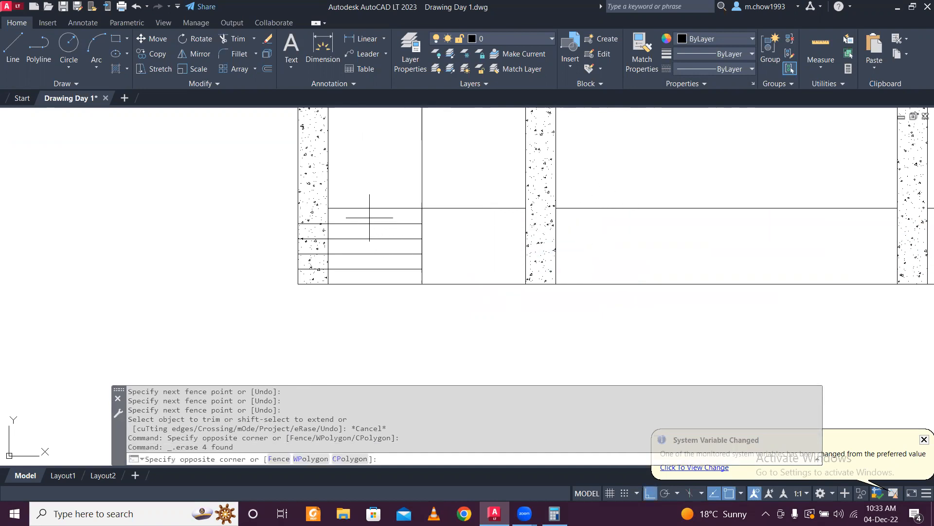
{"action": "left_click", "coordinate": [330, 272]}
{"action": "left_click", "coordinate": [298, 223]}
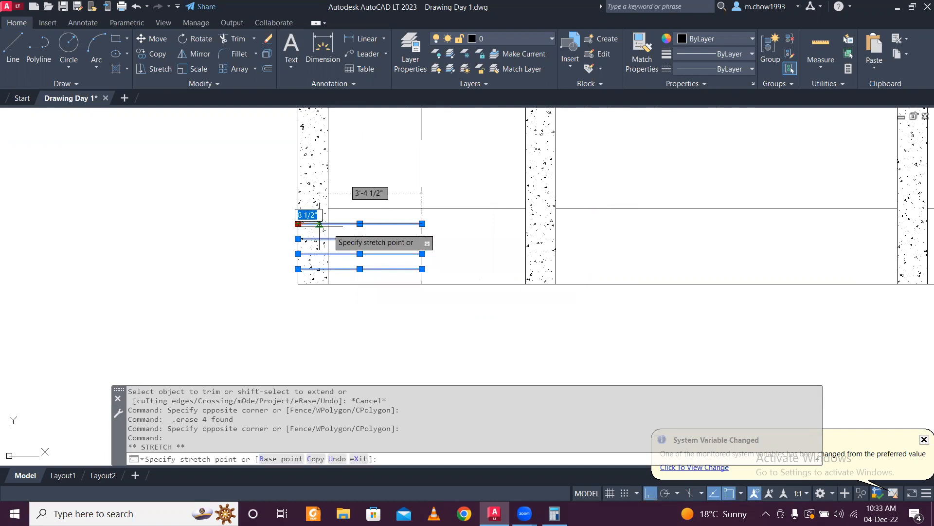
{"action": "left_click", "coordinate": [329, 223]}
{"action": "left_click", "coordinate": [298, 238]}
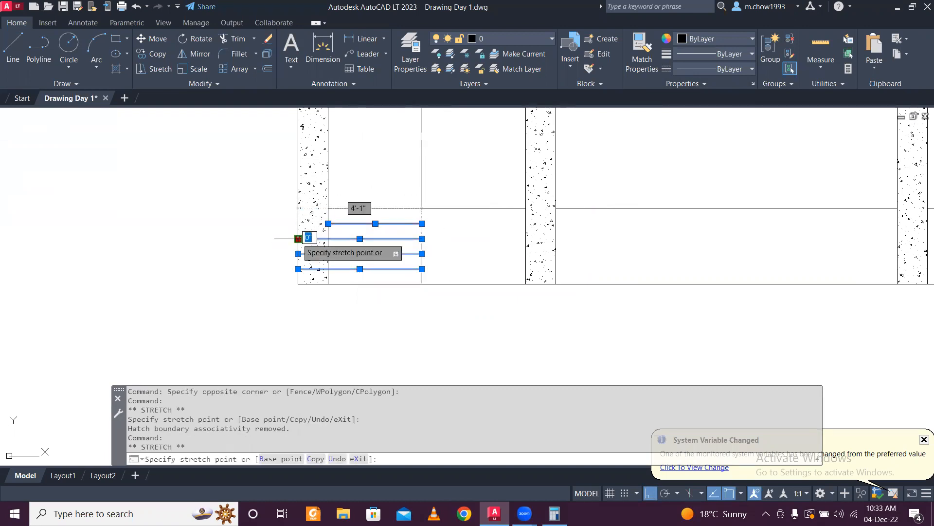
{"action": "left_click", "coordinate": [328, 238]}
{"action": "left_click", "coordinate": [298, 254]}
{"action": "left_click", "coordinate": [328, 254]}
{"action": "left_click", "coordinate": [297, 268]}
{"action": "left_click", "coordinate": [328, 269]}
{"action": "key", "text": "Escape"}
- Examine the elevation's bays and steps against the door, parking and window positions in the floor plan
{"action": "scroll", "coordinate": [339, 255], "scroll_direction": "down", "scroll_amount": 8}
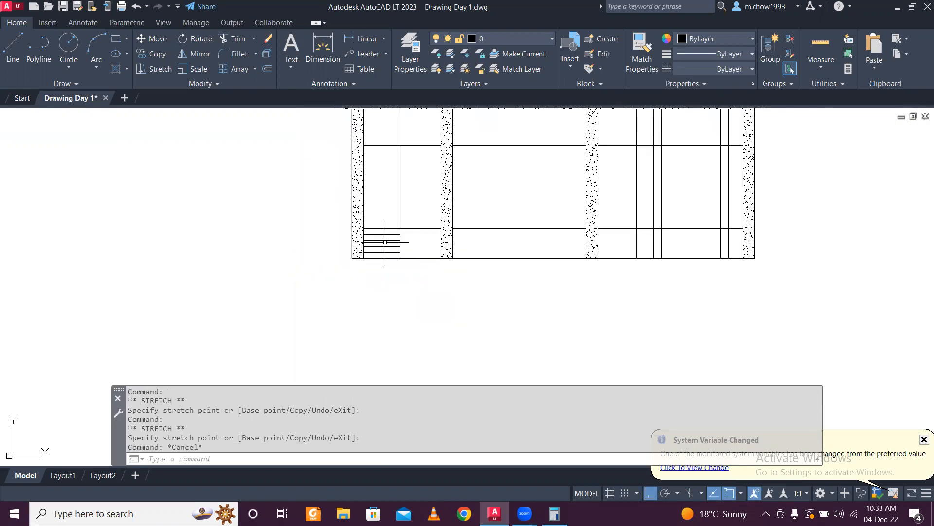
{"action": "scroll", "coordinate": [404, 243], "scroll_direction": "up", "scroll_amount": 5}
{"action": "scroll", "coordinate": [397, 240], "scroll_direction": "down", "scroll_amount": 5}
{"action": "scroll", "coordinate": [404, 243], "scroll_direction": "up", "scroll_amount": 4}
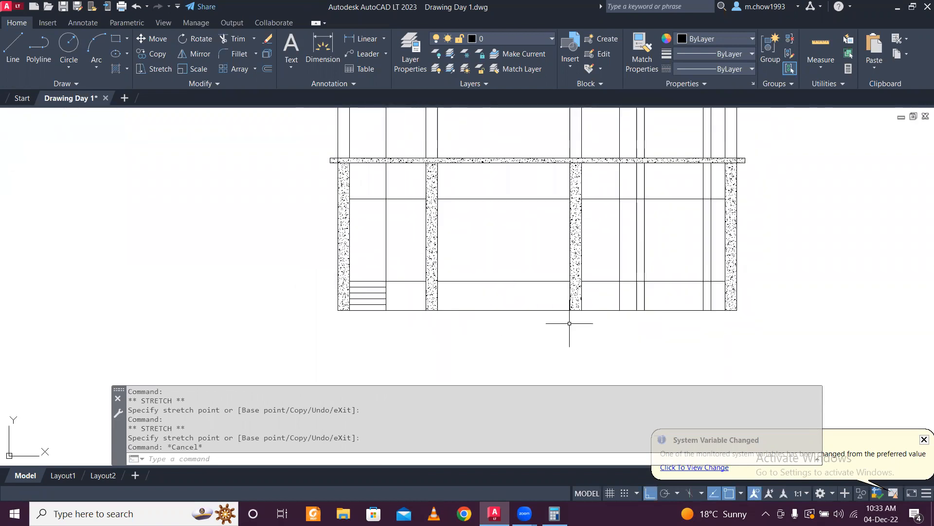
{"action": "scroll", "coordinate": [500, 363], "scroll_direction": "down", "scroll_amount": 7}
{"action": "scroll", "coordinate": [468, 154], "scroll_direction": "up", "scroll_amount": 4}
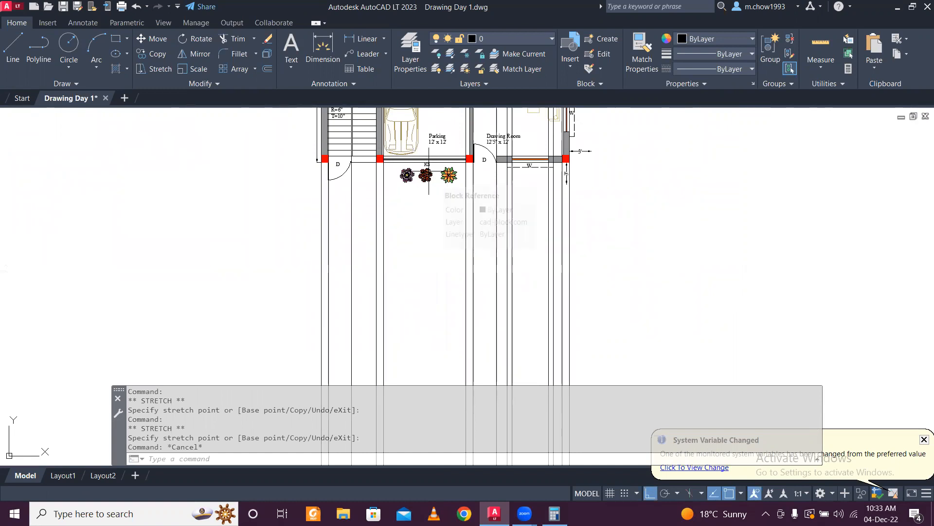
{"action": "scroll", "coordinate": [428, 170], "scroll_direction": "down", "scroll_amount": 3}
{"action": "scroll", "coordinate": [425, 173], "scroll_direction": "up", "scroll_amount": 3}
{"action": "scroll", "coordinate": [424, 173], "scroll_direction": "down", "scroll_amount": 2}
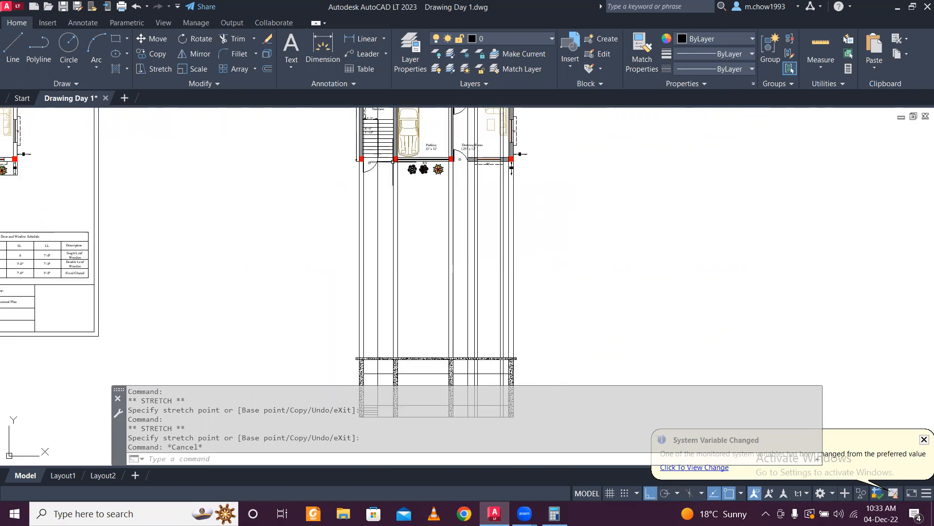
{"action": "middle_click_drag", "start_coordinate": [472, 293], "coordinate": [470, 268]}
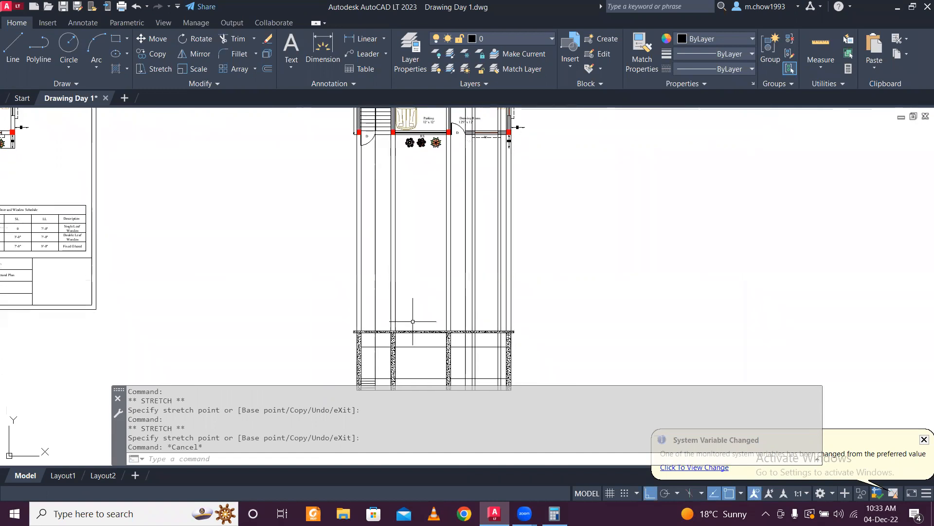
{"action": "scroll", "coordinate": [418, 316], "scroll_direction": "up", "scroll_amount": 6}
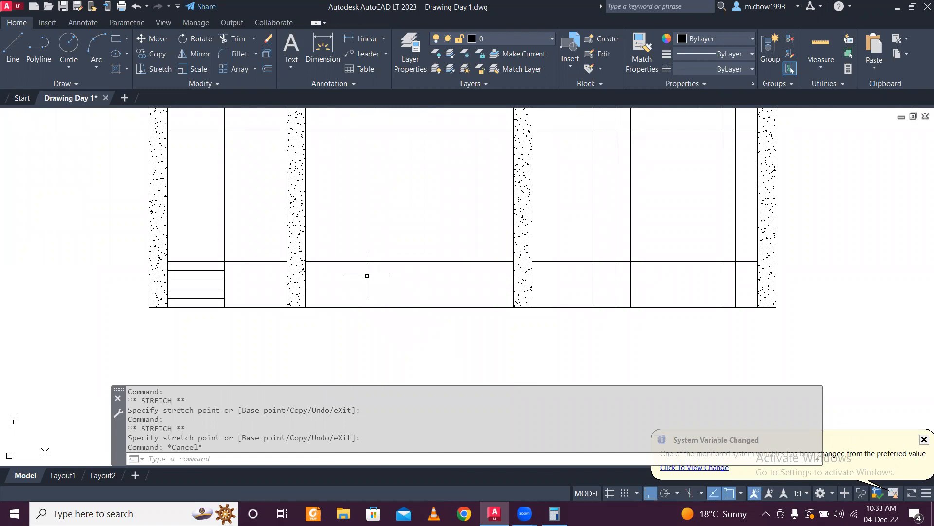
- Hatch the plinth band between the second and third wall strips with an ANSI crosshatch pattern
{"action": "key", "text": "Return"}
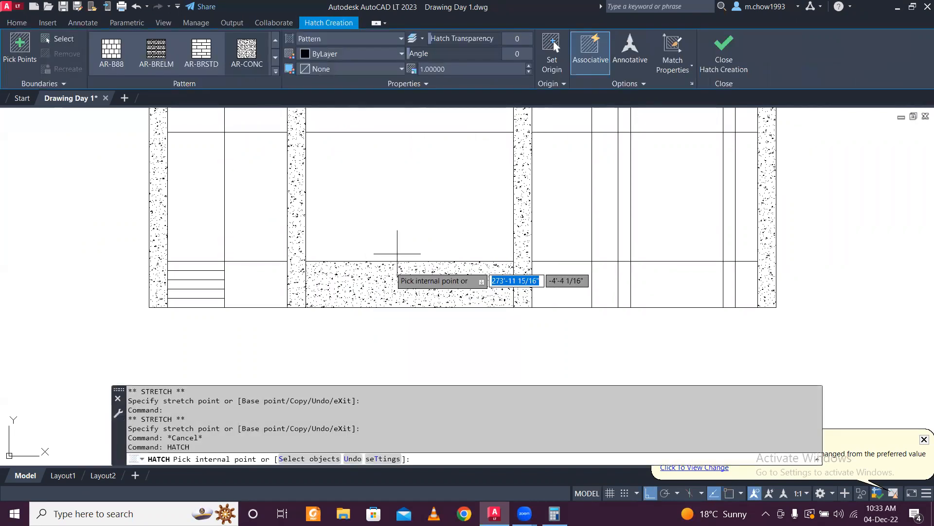
{"action": "left_click", "coordinate": [275, 73]}
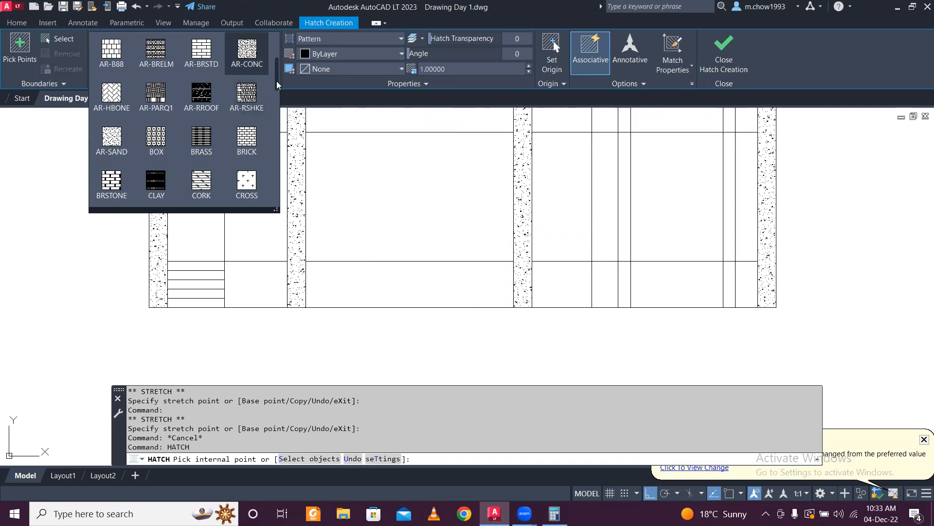
{"action": "left_click_drag", "start_coordinate": [278, 82], "coordinate": [282, 111]}
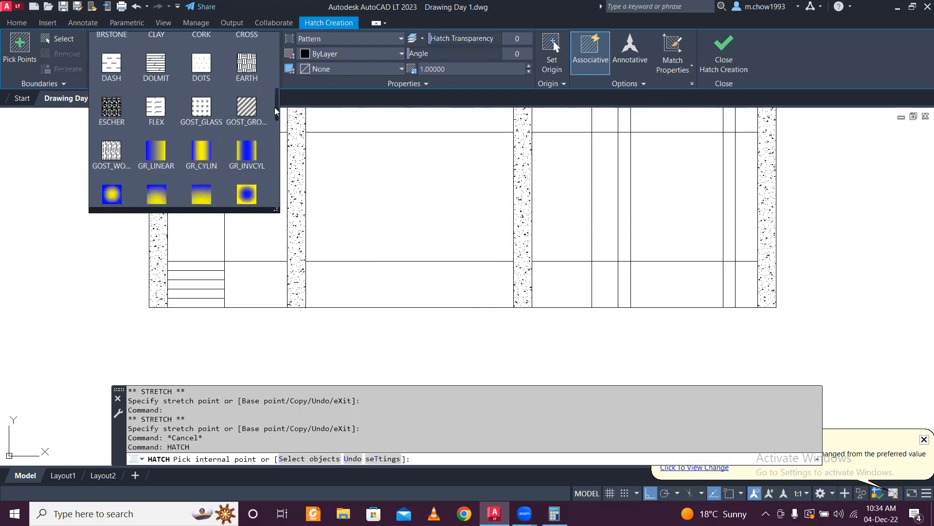
{"action": "left_click_drag", "start_coordinate": [276, 98], "coordinate": [276, 64]}
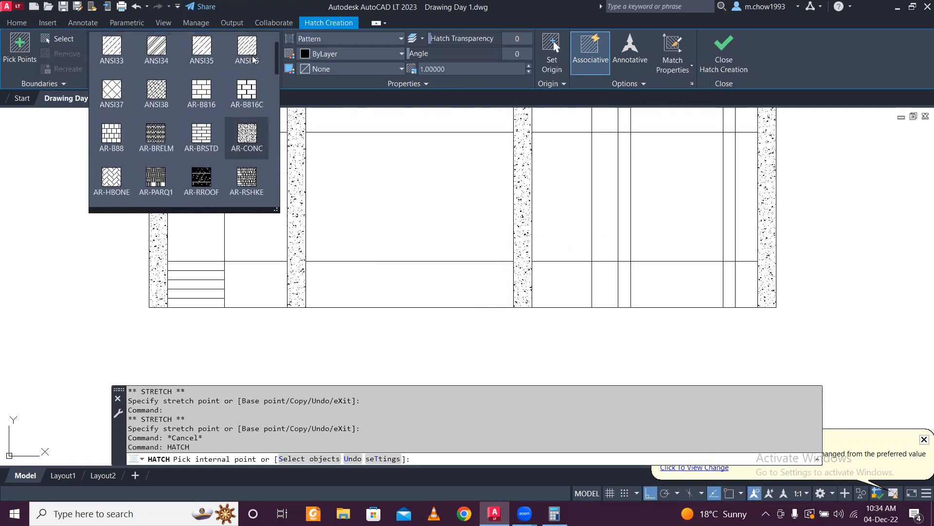
{"action": "left_click", "coordinate": [155, 87]}
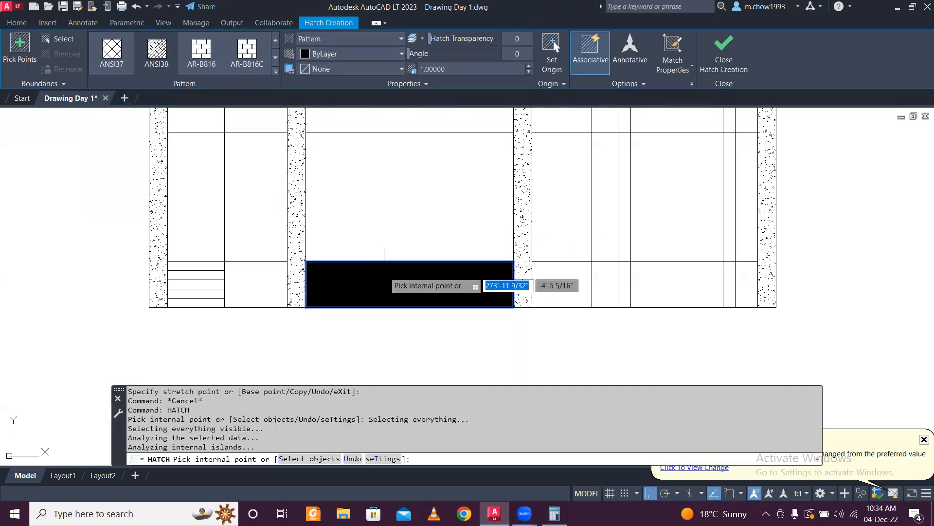
{"action": "left_click", "coordinate": [385, 282]}
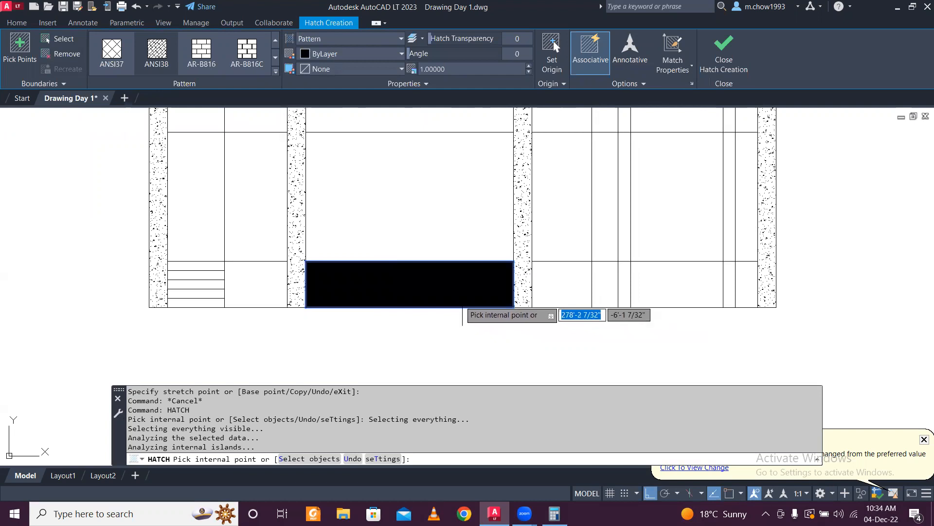
{"action": "key", "text": "Escape"}
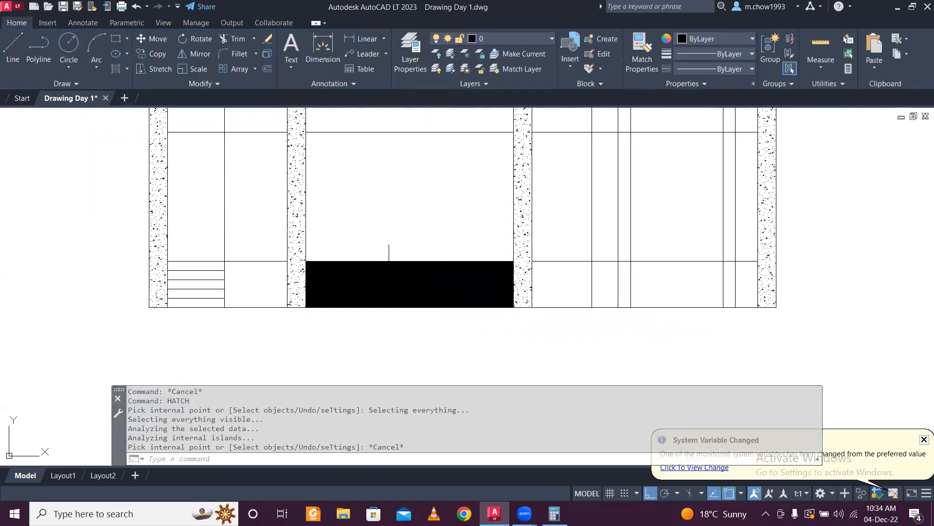
- Try a scale of 0.1 on the hatch filling the plinth band between the second and third wall strips
{"action": "left_click", "coordinate": [405, 284]}
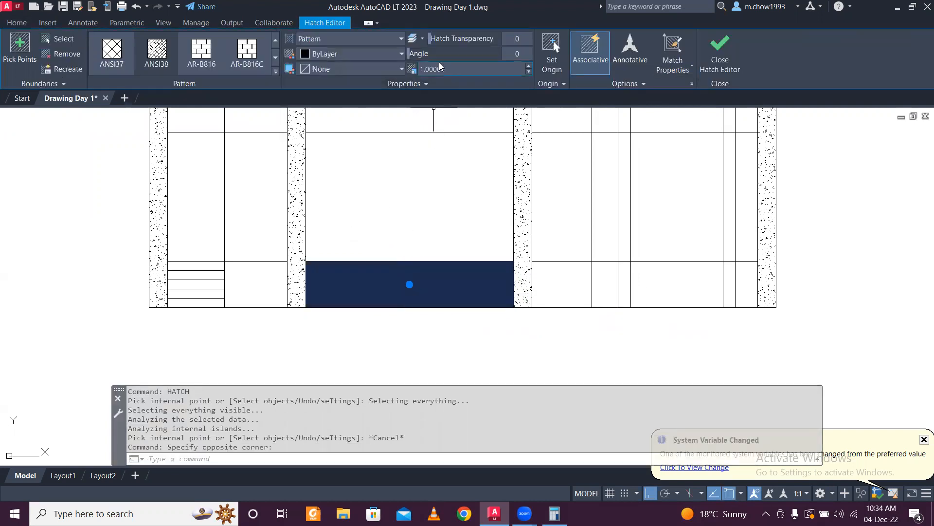
{"action": "type", "text": "0.1"}
{"action": "key", "text": "Return"}
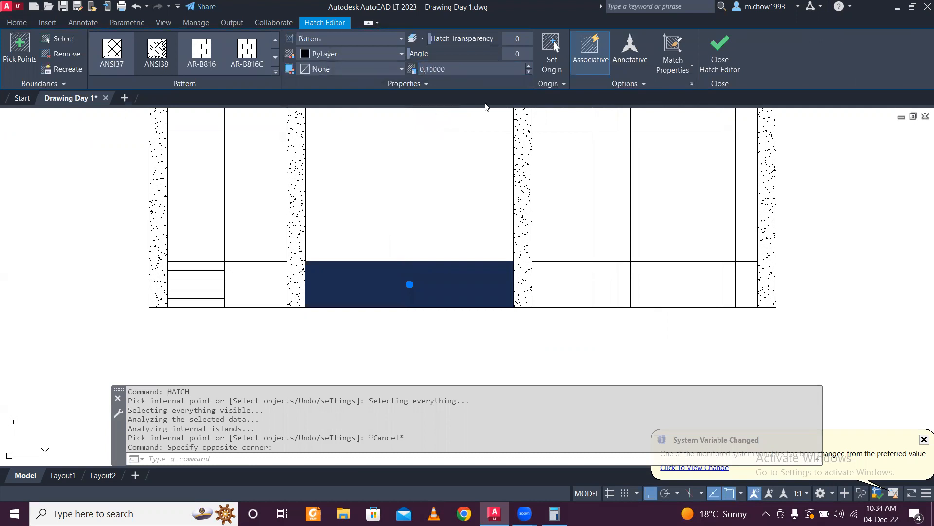
{"action": "left_click", "coordinate": [460, 176]}
{"action": "key", "text": "Escape"}
{"action": "key", "text": "Escape"}
- Set the scale of the middle plinth band's hatch to 50
{"action": "left_click", "coordinate": [438, 271]}
{"action": "left_click", "coordinate": [396, 230]}
{"action": "left_click", "coordinate": [462, 68]}
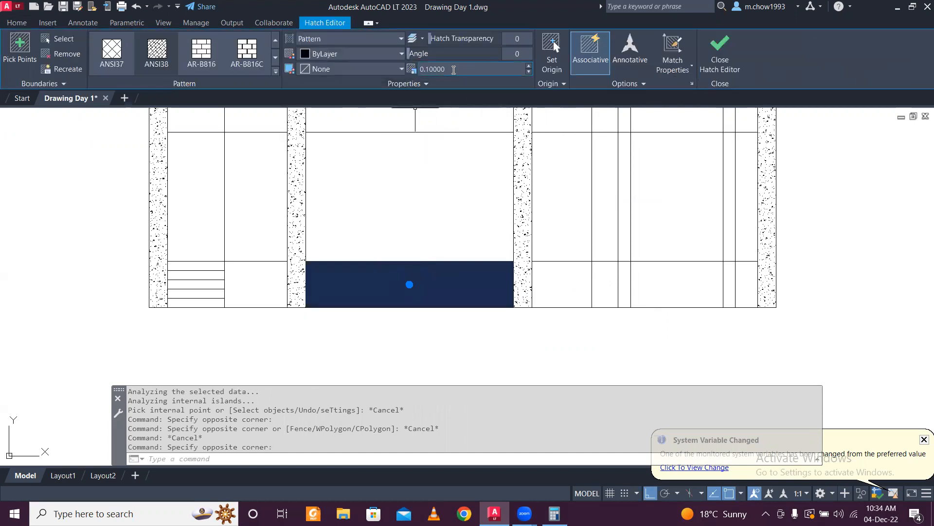
{"action": "type", "text": "100"}
{"action": "key", "text": "Return"}
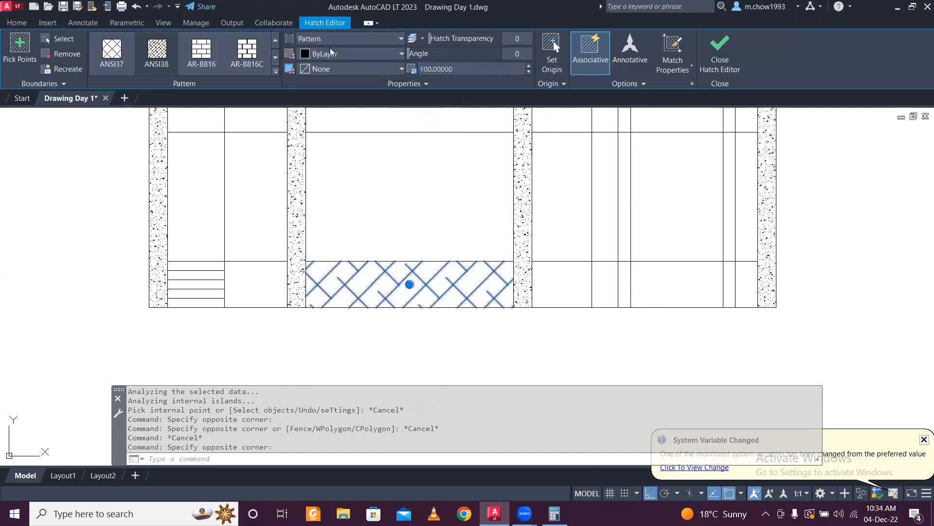
{"action": "type", "text": "50"}
{"action": "key", "text": "Return"}
{"action": "key", "text": "Escape"}
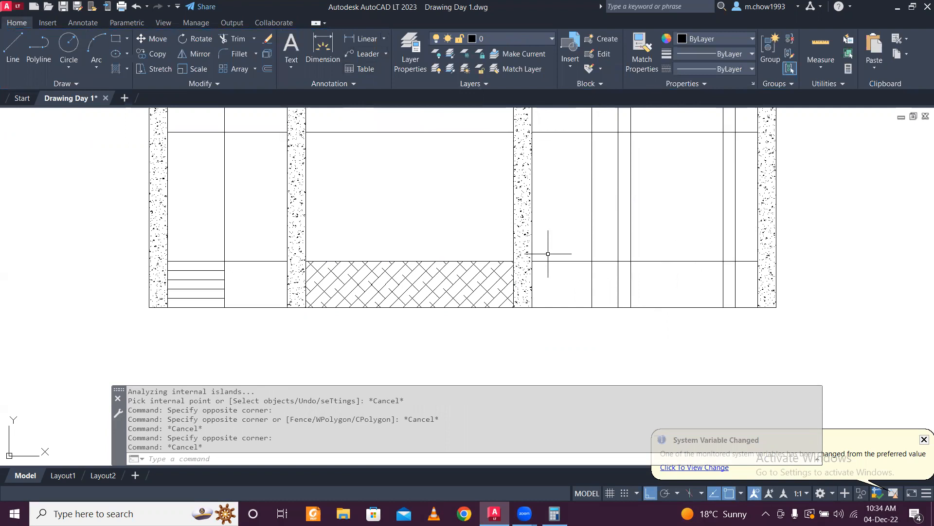
- Change the middle plinth band's hatch pattern to GRAVEL
{"action": "left_click_drag", "start_coordinate": [439, 279], "coordinate": [411, 277]}
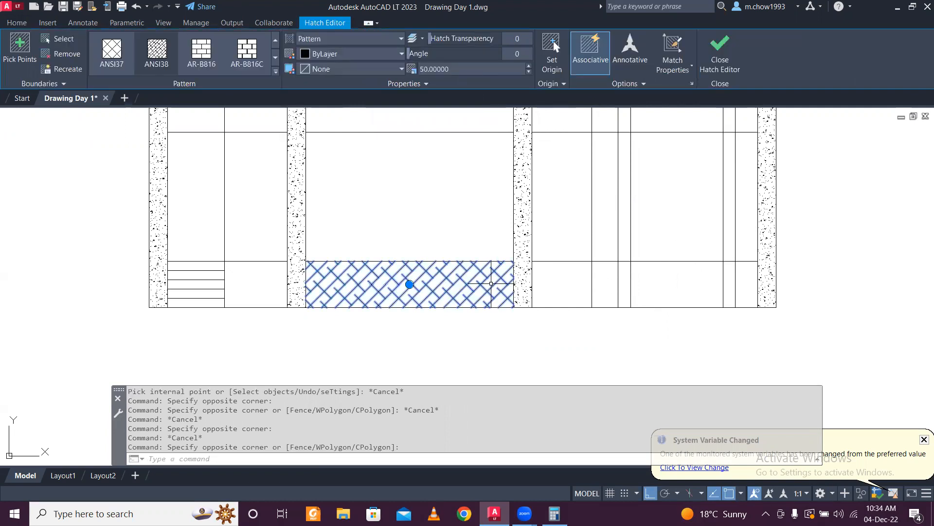
{"action": "left_click", "coordinate": [274, 71]}
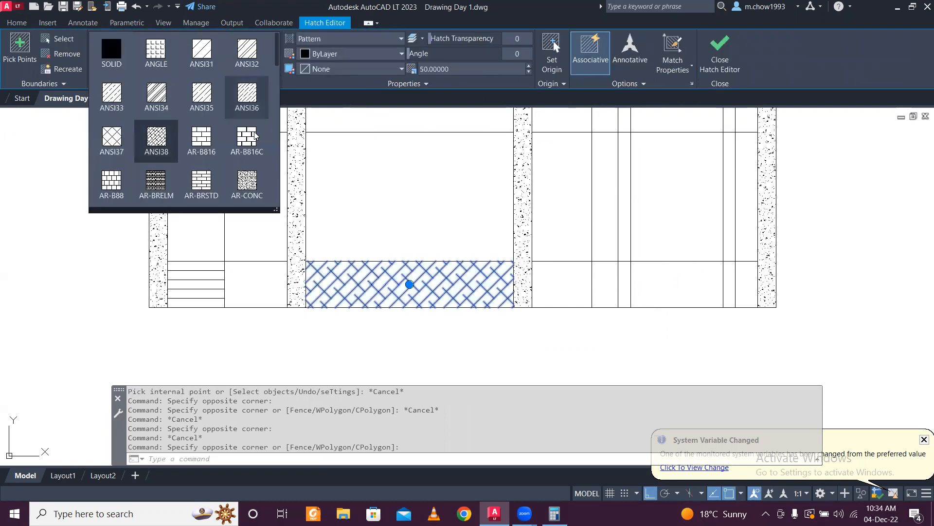
{"action": "scroll", "coordinate": [244, 146], "scroll_direction": "down", "scroll_amount": 2}
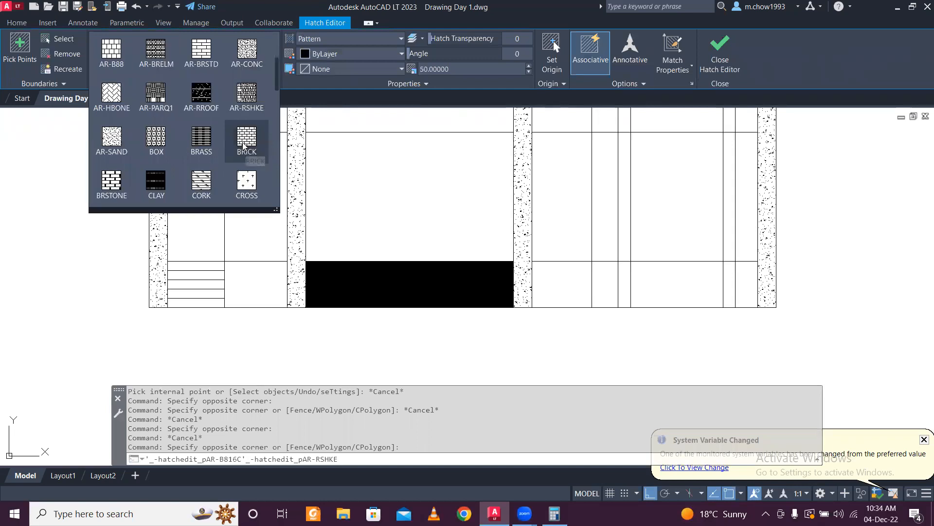
{"action": "scroll", "coordinate": [244, 146], "scroll_direction": "up", "scroll_amount": 2}
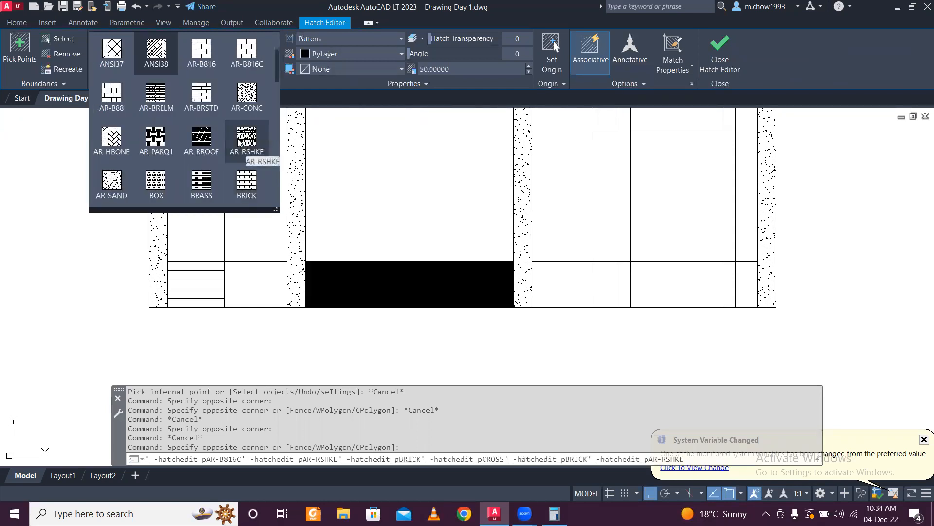
{"action": "scroll", "coordinate": [198, 138], "scroll_direction": "down", "scroll_amount": 2}
{"action": "scroll", "coordinate": [215, 135], "scroll_direction": "down", "scroll_amount": 3}
{"action": "scroll", "coordinate": [215, 137], "scroll_direction": "up", "scroll_amount": 1}
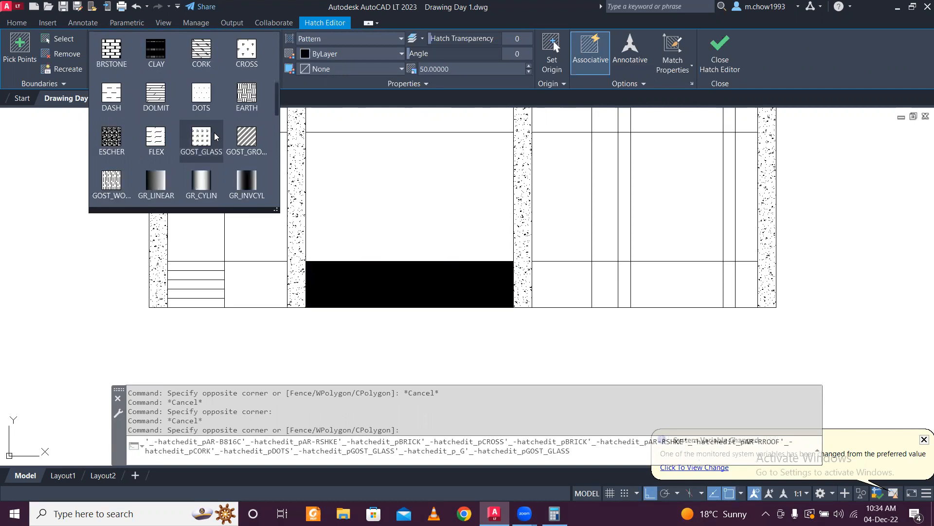
{"action": "scroll", "coordinate": [216, 134], "scroll_direction": "down", "scroll_amount": 1}
{"action": "scroll", "coordinate": [215, 134], "scroll_direction": "up", "scroll_amount": 1}
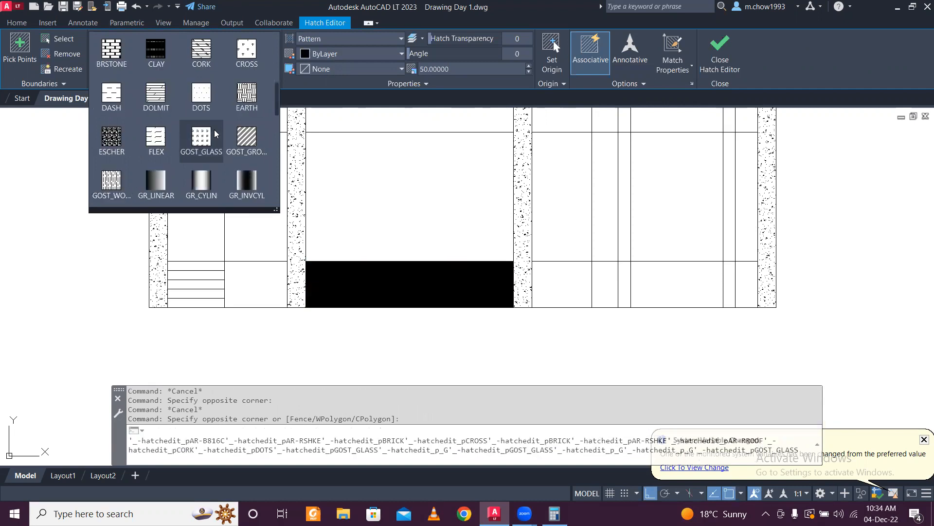
{"action": "scroll", "coordinate": [216, 134], "scroll_direction": "down", "scroll_amount": 3}
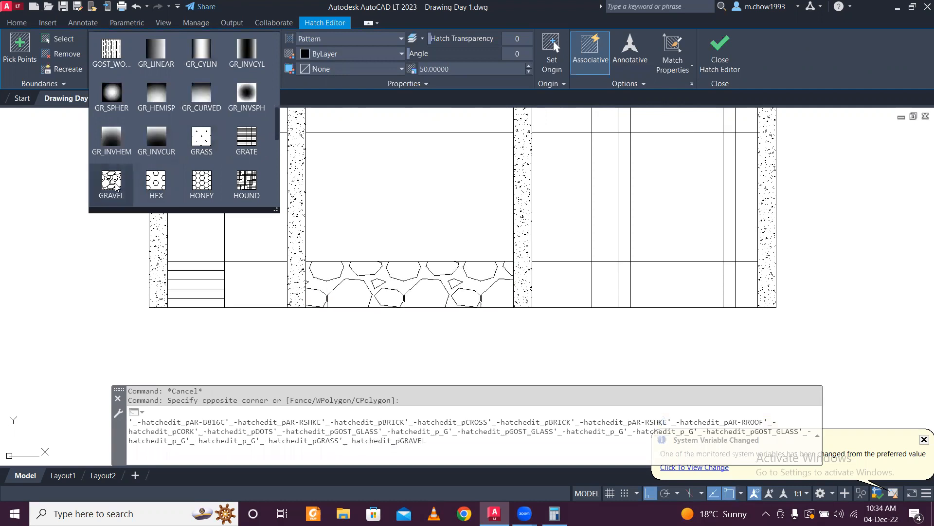
{"action": "left_click", "coordinate": [111, 182]}
{"action": "key", "text": "Escape"}
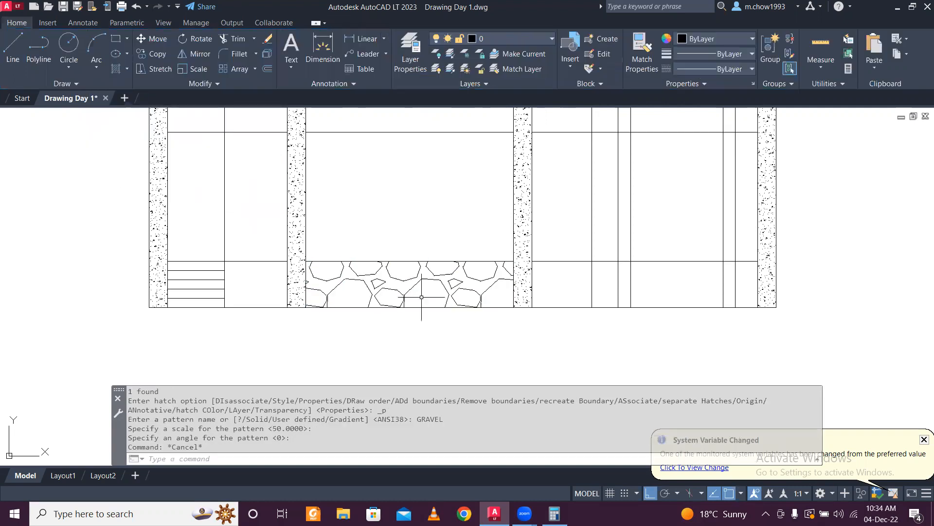
- Change the hatch pattern of the plinth band between the second and third wall strips to ANSI37
{"action": "left_click", "coordinate": [432, 282]}
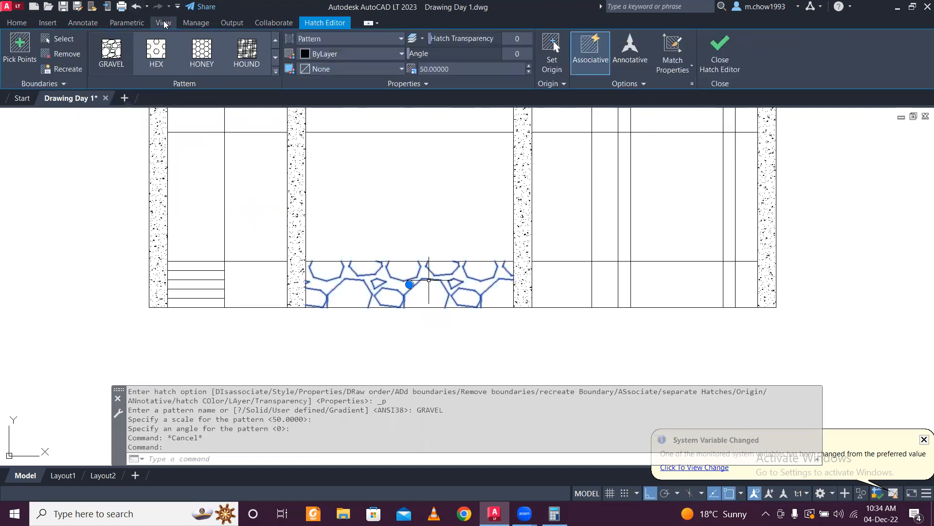
{"action": "left_click", "coordinate": [277, 71]}
{"action": "left_click", "coordinate": [112, 51]}
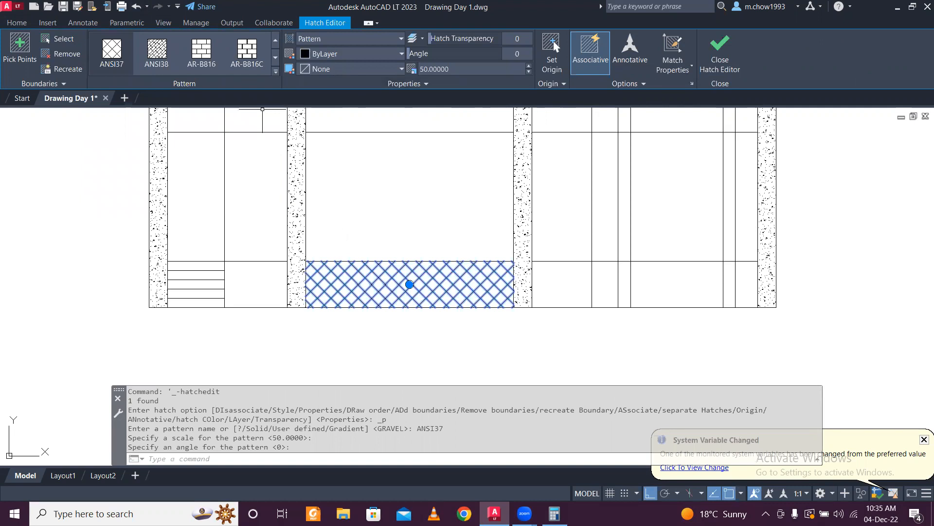
{"action": "key", "text": "Escape"}
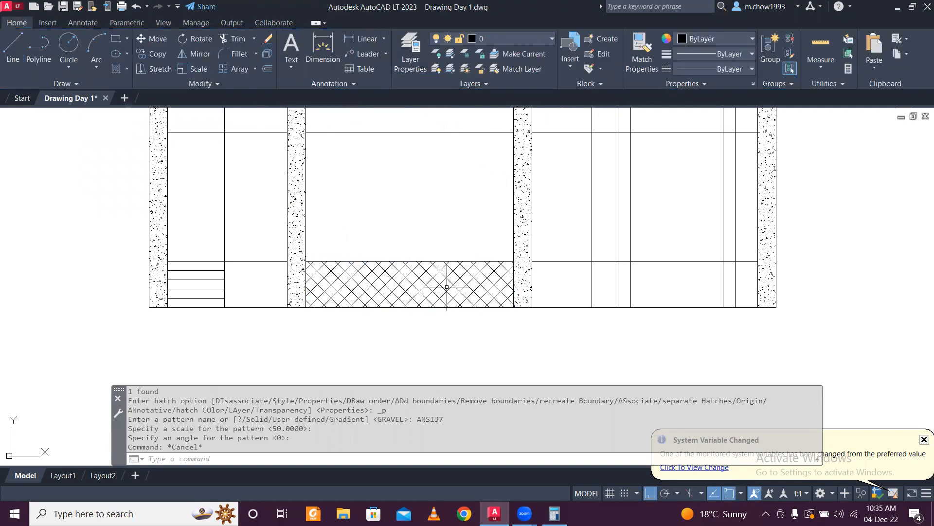
- Compare the elevation's bays and hatched plinth with the parking, door and window positions in the floor plan above
{"action": "scroll", "coordinate": [415, 283], "scroll_direction": "down", "scroll_amount": 2}
{"action": "middle_click_drag", "start_coordinate": [519, 285], "coordinate": [513, 304]}
{"action": "scroll", "coordinate": [354, 300], "scroll_direction": "up", "scroll_amount": 2}
{"action": "scroll", "coordinate": [353, 298], "scroll_direction": "down", "scroll_amount": 5}
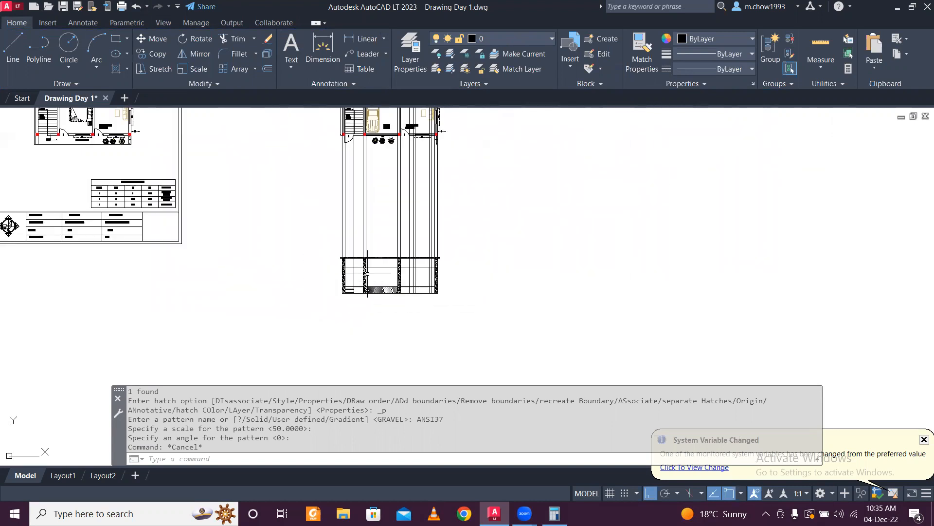
{"action": "scroll", "coordinate": [427, 226], "scroll_direction": "up", "scroll_amount": 4}
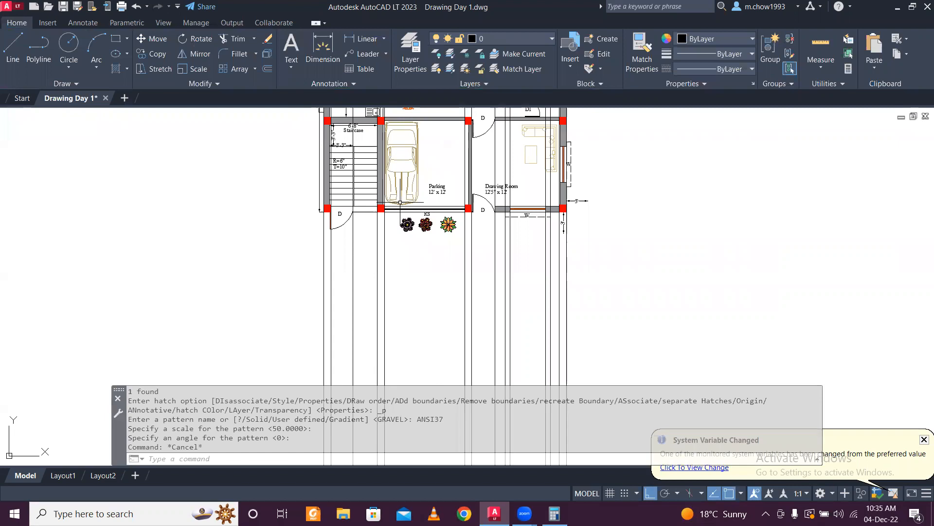
{"action": "scroll", "coordinate": [405, 202], "scroll_direction": "down", "scroll_amount": 3}
{"action": "scroll", "coordinate": [417, 224], "scroll_direction": "up", "scroll_amount": 3}
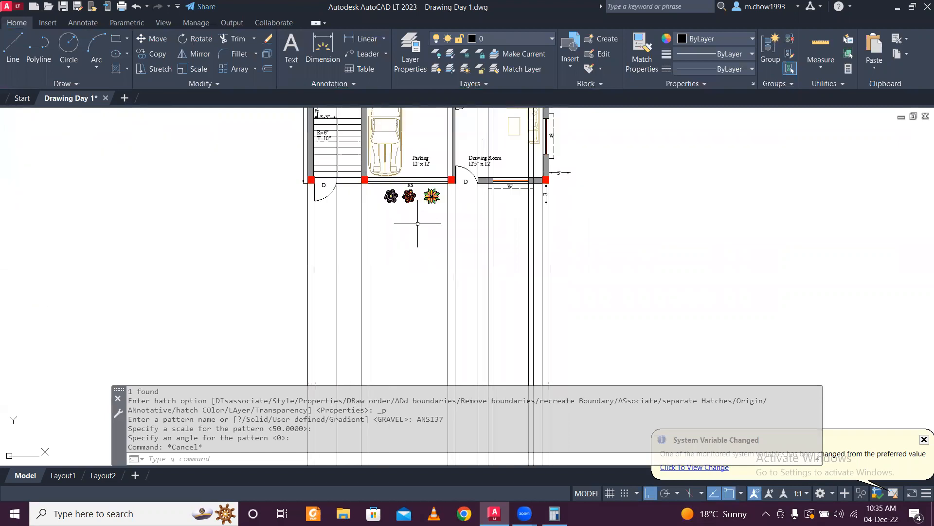
{"action": "scroll", "coordinate": [423, 200], "scroll_direction": "down", "scroll_amount": 3}
{"action": "scroll", "coordinate": [429, 355], "scroll_direction": "up", "scroll_amount": 5}
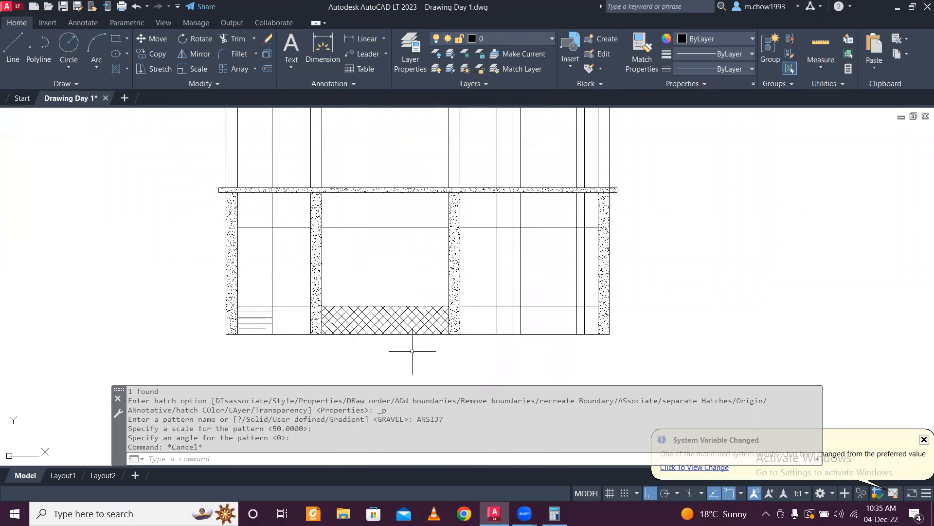
{"action": "scroll", "coordinate": [413, 317], "scroll_direction": "down", "scroll_amount": 5}
{"action": "scroll", "coordinate": [462, 153], "scroll_direction": "up", "scroll_amount": 2}
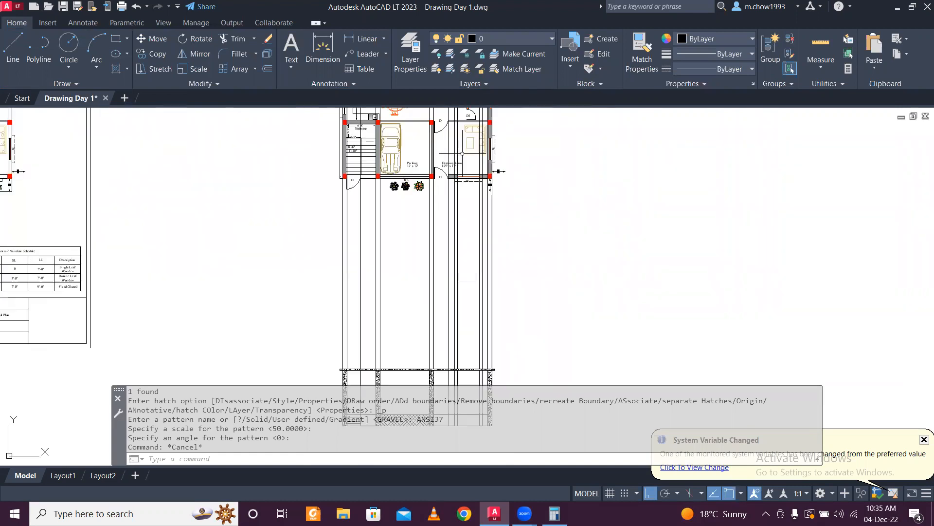
{"action": "scroll", "coordinate": [440, 158], "scroll_direction": "up", "scroll_amount": 5}
{"action": "scroll", "coordinate": [494, 175], "scroll_direction": "down", "scroll_amount": 8}
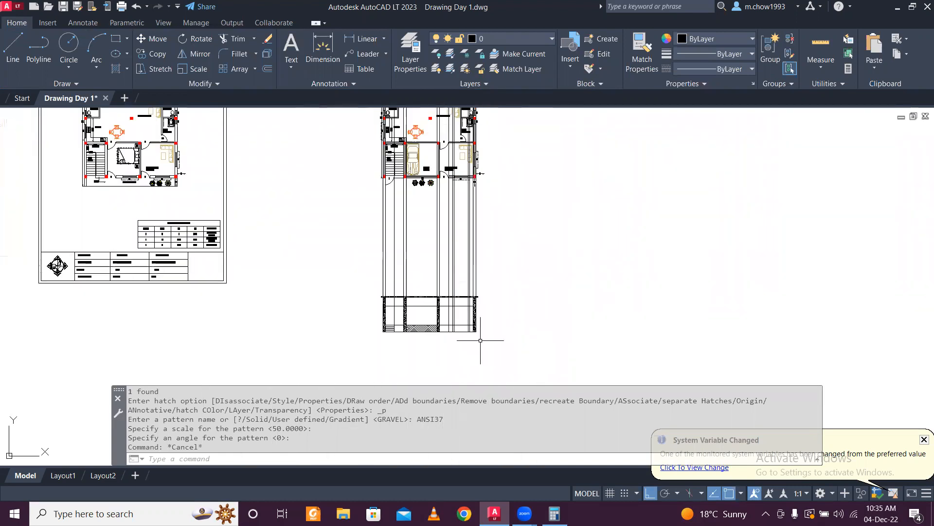
{"action": "scroll", "coordinate": [445, 328], "scroll_direction": "up", "scroll_amount": 8}
{"action": "scroll", "coordinate": [428, 293], "scroll_direction": "down", "scroll_amount": 8}
- Trim the five vertical construction lines out of the plinth band between the third and fourth wall strips
{"action": "scroll", "coordinate": [445, 282], "scroll_direction": "up", "scroll_amount": 7}
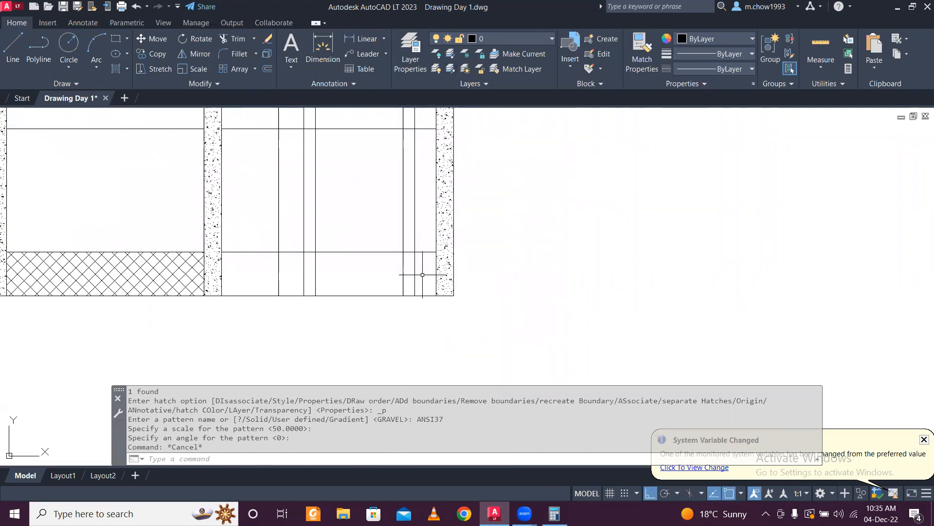
{"action": "type", "text": "tr"}
{"action": "key", "text": "Return"}
{"action": "mouse_move", "coordinate": [424, 273]}
{"action": "left_mouse_down"}
{"action": "mouse_move", "coordinate": [264, 268]}
{"action": "mouse_move", "coordinate": [249, 278]}
{"action": "left_mouse_up"}
{"action": "scroll", "coordinate": [386, 258], "scroll_direction": "down", "scroll_amount": 4}
{"action": "scroll", "coordinate": [257, 252], "scroll_direction": "up", "scroll_amount": 4}
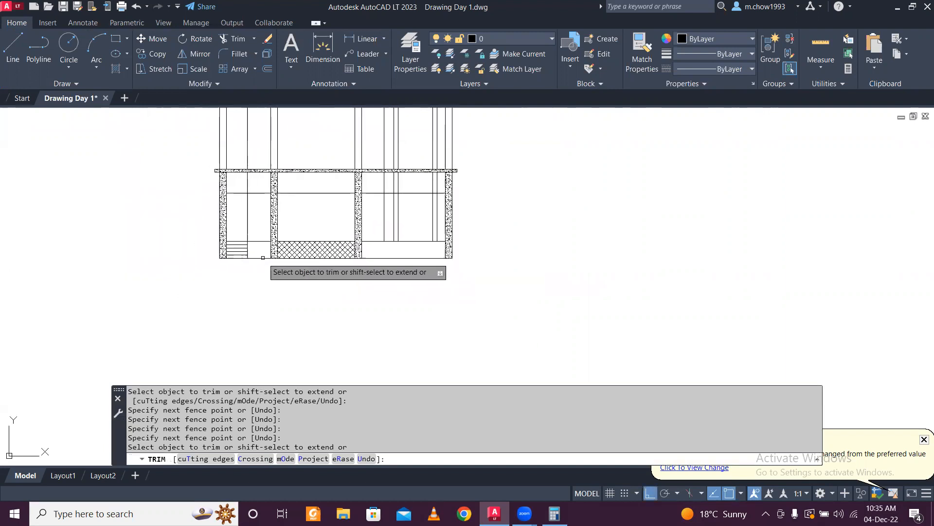
{"action": "scroll", "coordinate": [257, 252], "scroll_direction": "down", "scroll_amount": 3}
{"action": "key", "text": "Escape"}
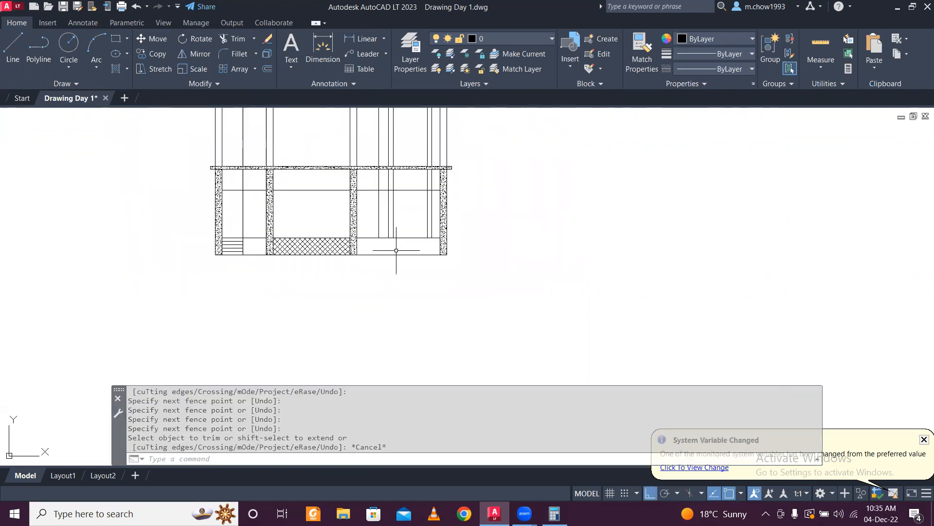
- Hatch the plinth bands beside the entrance steps and between the third and fourth wall strips with the AR-B816C pattern
{"action": "type", "text": "ha"}
{"action": "key", "text": "Return"}
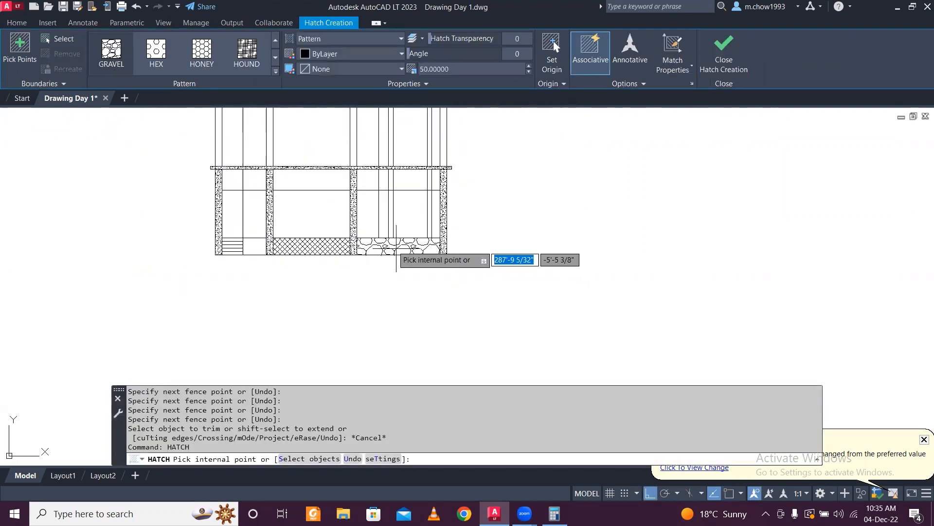
{"action": "left_click", "coordinate": [275, 74]}
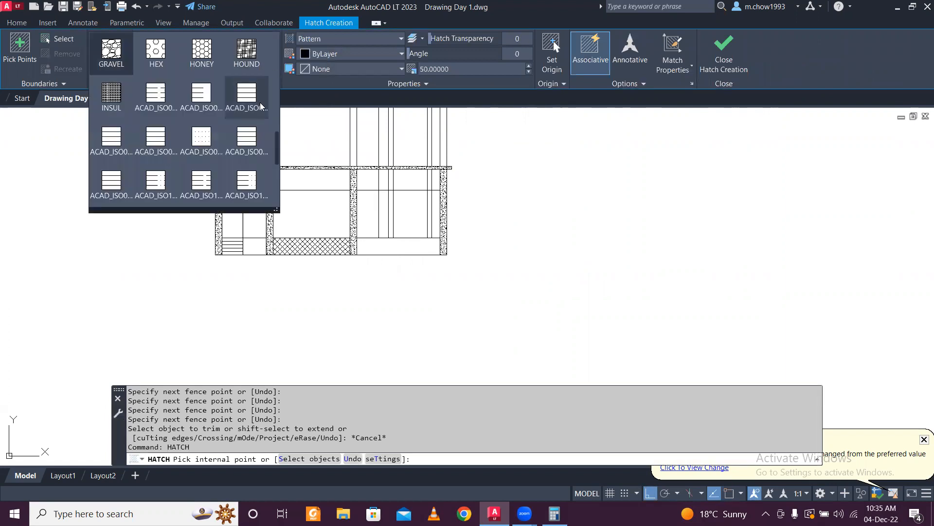
{"action": "scroll", "coordinate": [263, 117], "scroll_direction": "up", "scroll_amount": 5}
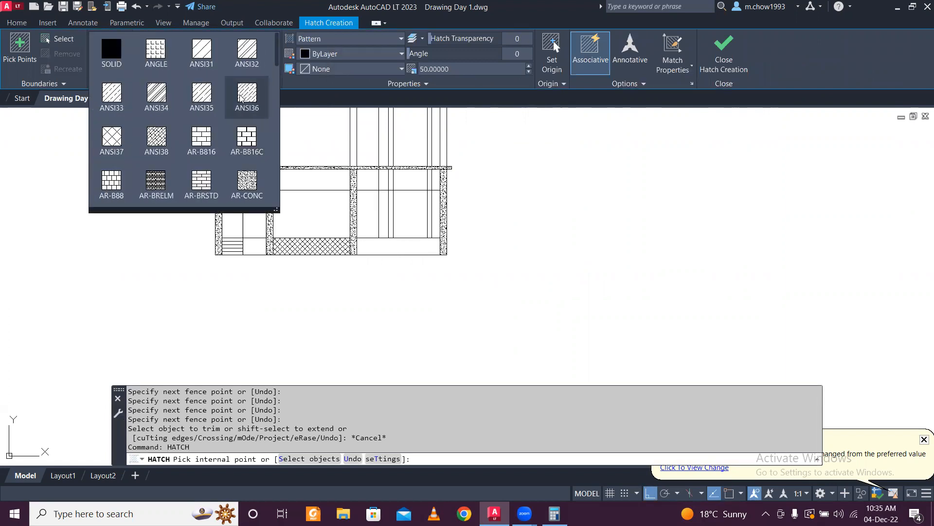
{"action": "scroll", "coordinate": [217, 118], "scroll_direction": "down", "scroll_amount": 2}
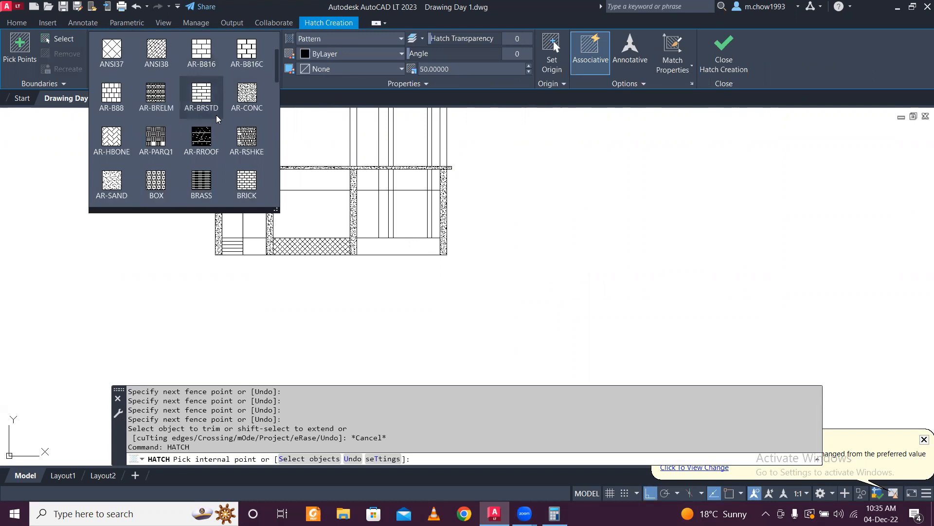
{"action": "scroll", "coordinate": [226, 119], "scroll_direction": "down", "scroll_amount": 1}
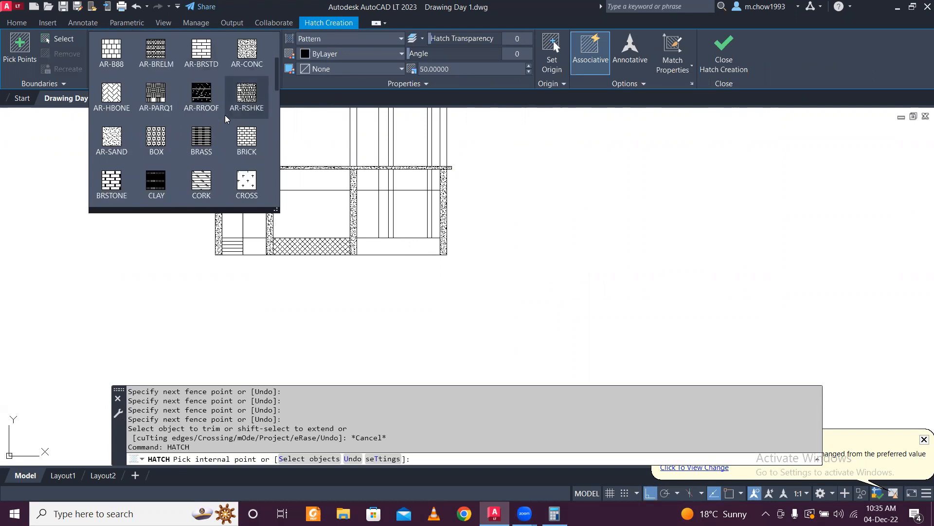
{"action": "left_click", "coordinate": [111, 141]}
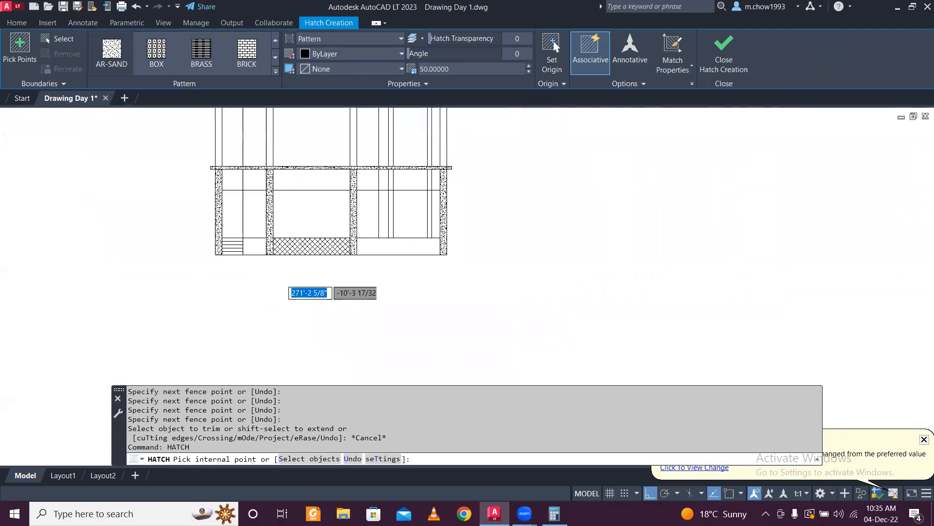
{"action": "scroll", "coordinate": [277, 285], "scroll_direction": "up", "scroll_amount": 3}
{"action": "left_click", "coordinate": [276, 73]}
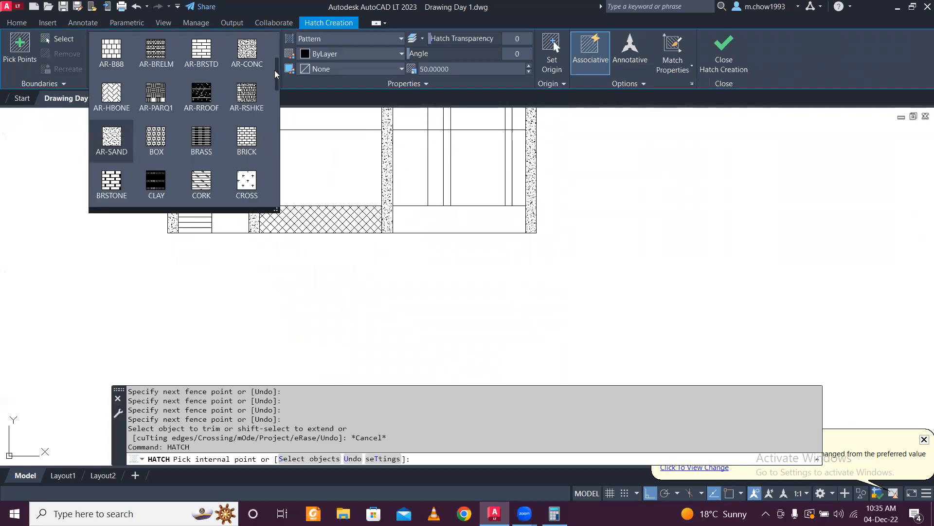
{"action": "scroll", "coordinate": [204, 121], "scroll_direction": "up", "scroll_amount": 3}
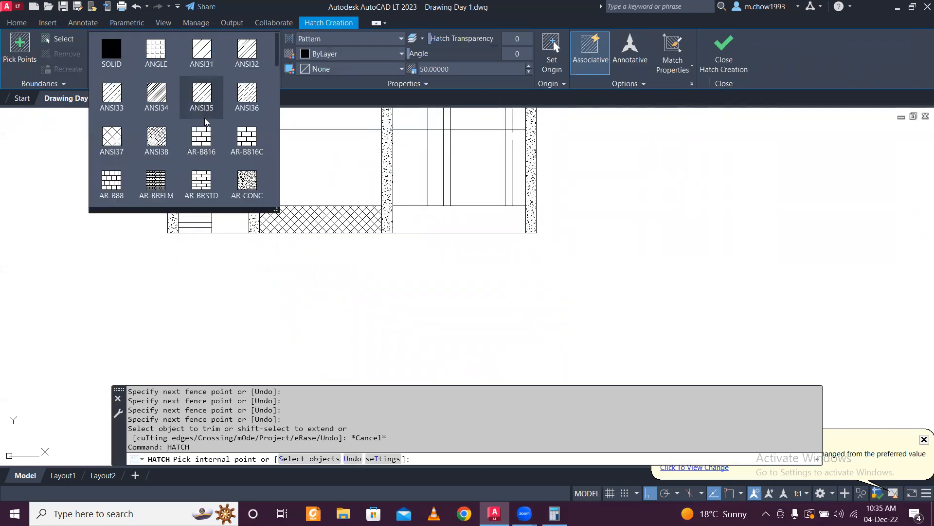
{"action": "left_click", "coordinate": [252, 142]}
{"action": "scroll", "coordinate": [230, 239], "scroll_direction": "up", "scroll_amount": 2}
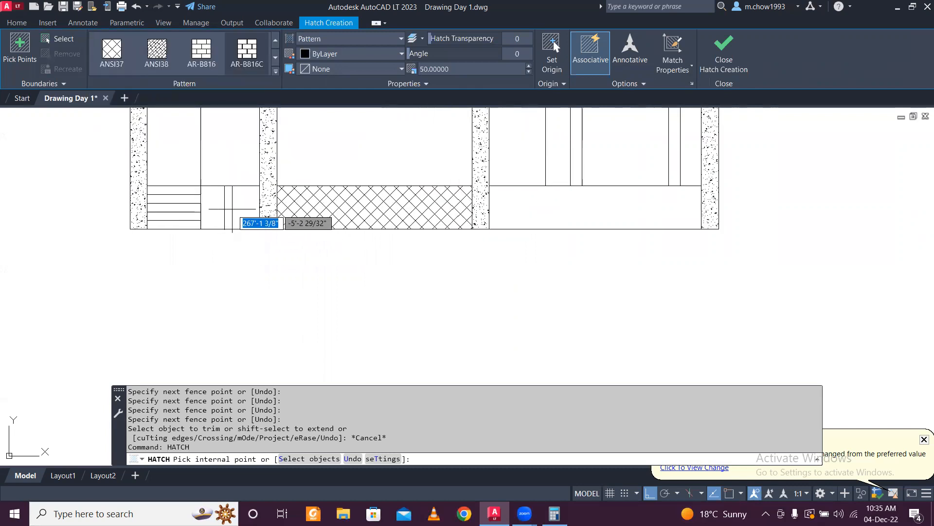
{"action": "left_click", "coordinate": [551, 217]}
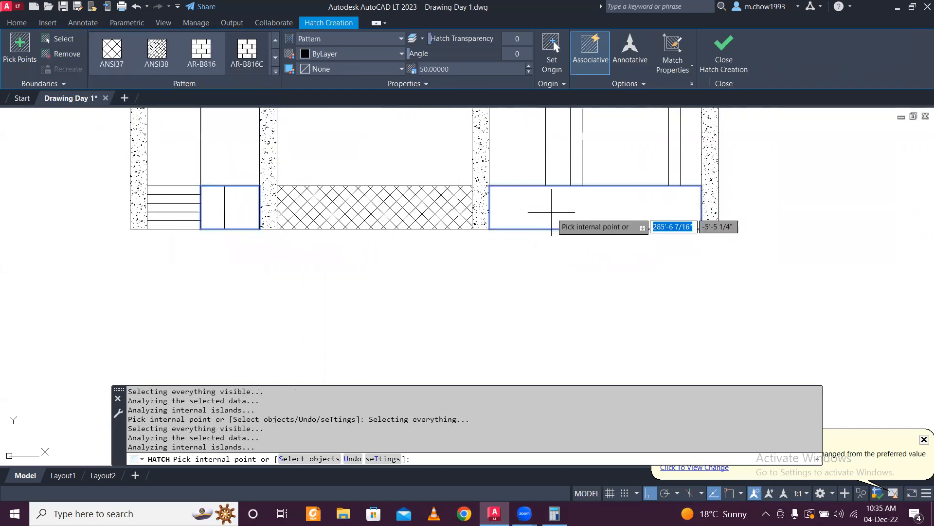
{"action": "key", "text": "Escape"}
- Set the scale of the new AR-B816C plinth hatch to 100
{"action": "left_click", "coordinate": [224, 207]}
{"action": "left_click", "coordinate": [225, 200]}
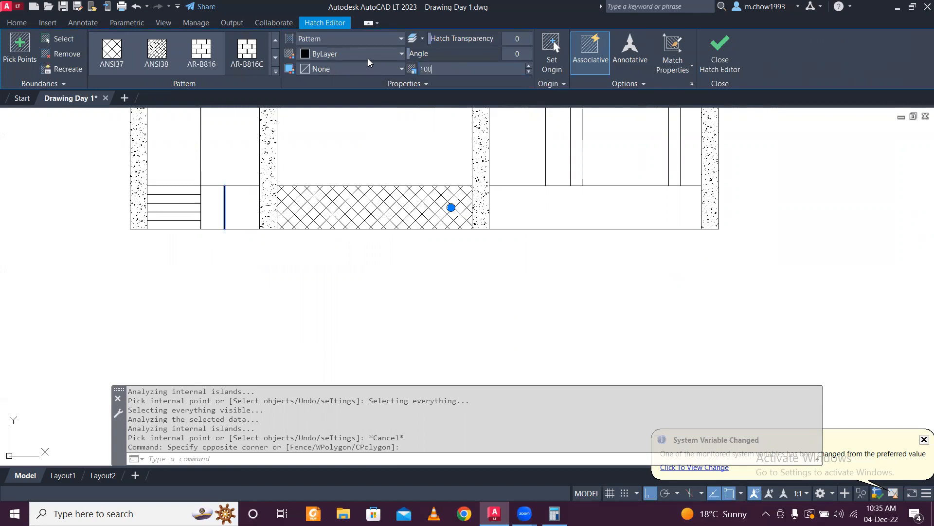
{"action": "key", "text": "Escape"}
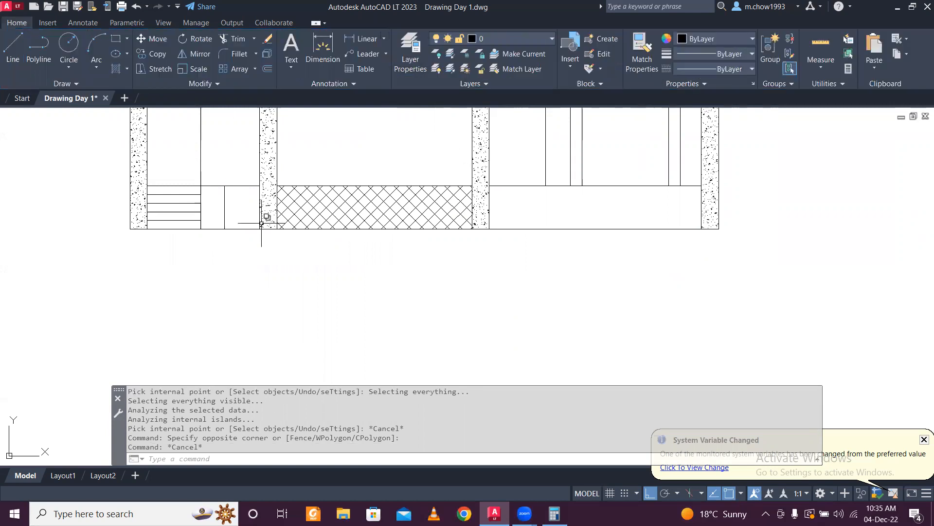
{"action": "left_click", "coordinate": [554, 218]}
{"action": "left_click", "coordinate": [534, 198]}
{"action": "left_click", "coordinate": [599, 213]}
{"action": "left_click", "coordinate": [541, 196]}
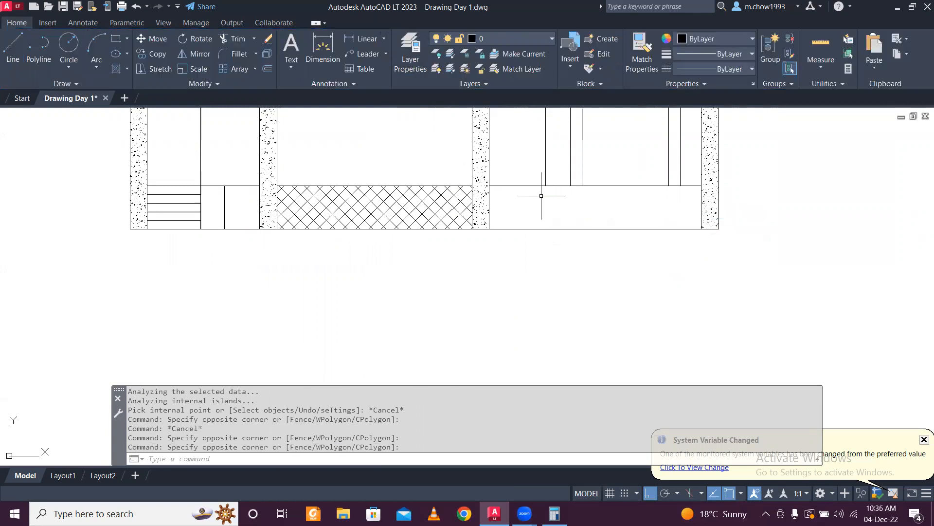
- Select the AR-B816C plinth hatch and set its scale to 0.1
{"action": "left_click", "coordinate": [227, 213]}
{"action": "left_click", "coordinate": [216, 199]}
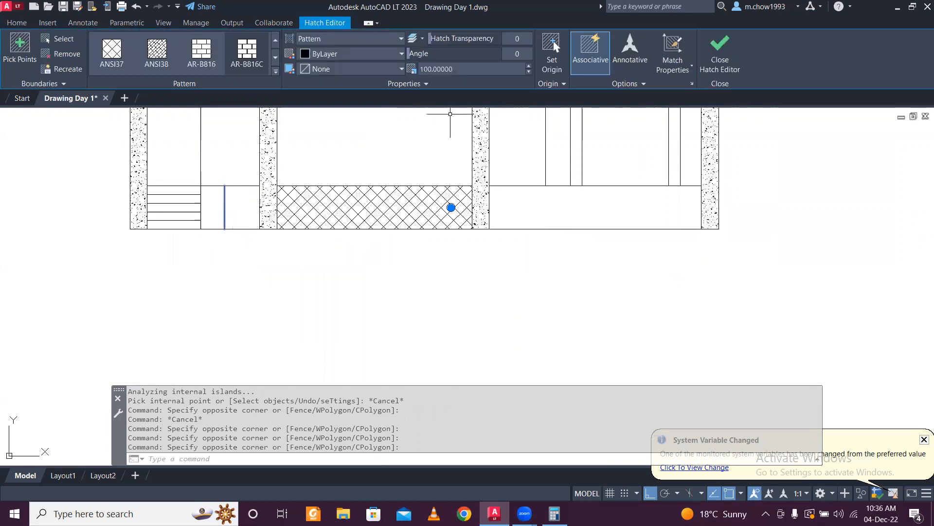
{"action": "left_click", "coordinate": [470, 71]}
{"action": "type", "text": "0.1"}
{"action": "key", "text": "Return"}
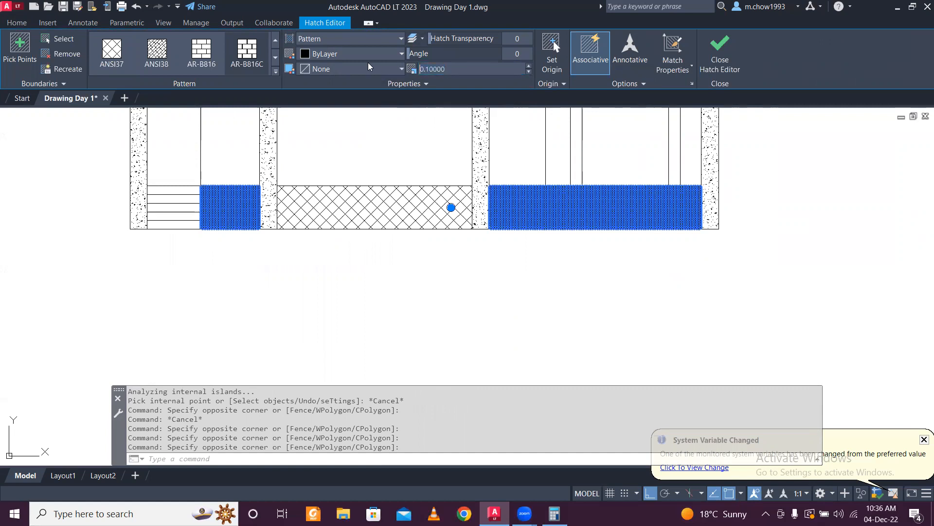
- Set the selected AR-B816C hatch's scale to 0.5
{"action": "key", "text": "BackSpace"}
{"action": "key", "text": "BackSpace"}
{"action": "key", "text": "BackSpace"}
{"action": "key", "text": "BackSpace"}
{"action": "key", "text": "BackSpace"}
{"action": "key", "text": "BackSpace"}
{"action": "key", "text": "Return"}
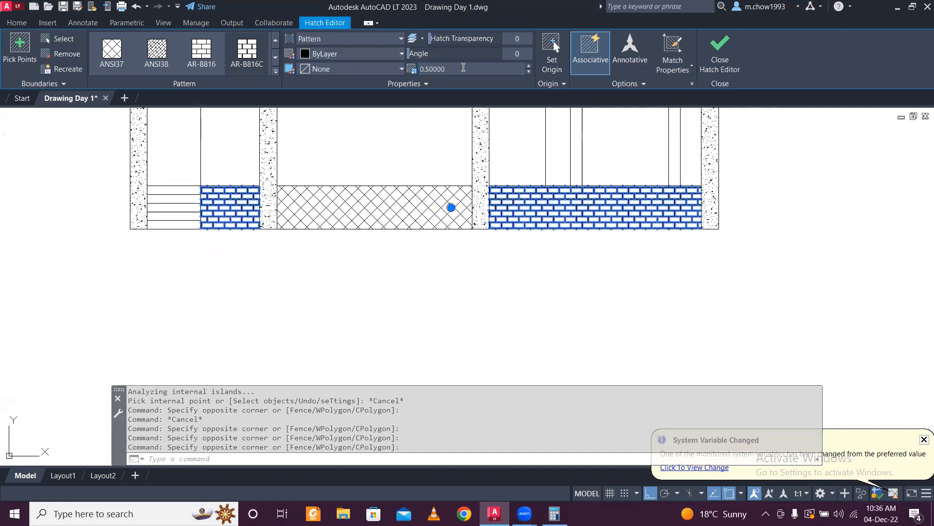
- Set the AR-B816C plinth hatch's scale to 1 and finish editing it
{"action": "type", "text": "0"}
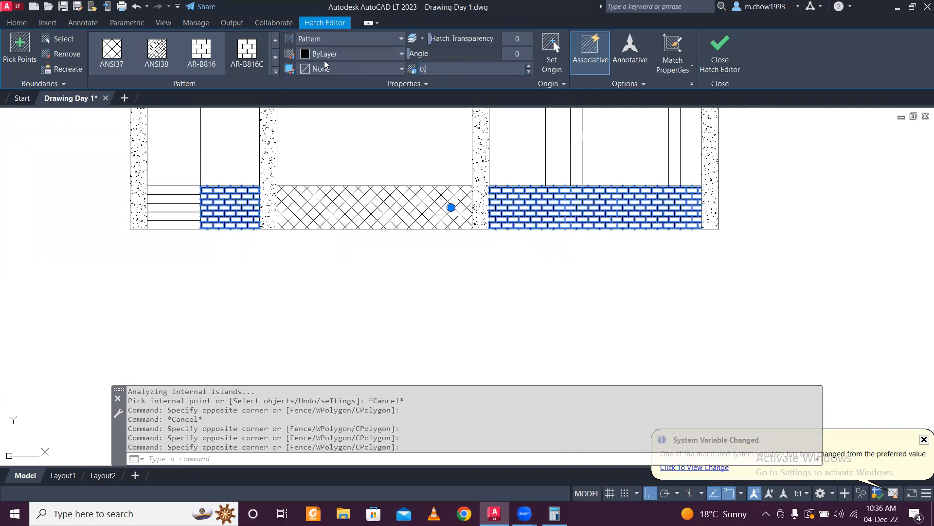
{"action": "type", "text": "."}
{"action": "key", "text": "BackSpace"}
{"action": "key", "text": "BackSpace"}
{"action": "type", "text": "1"}
{"action": "key", "text": "Return"}
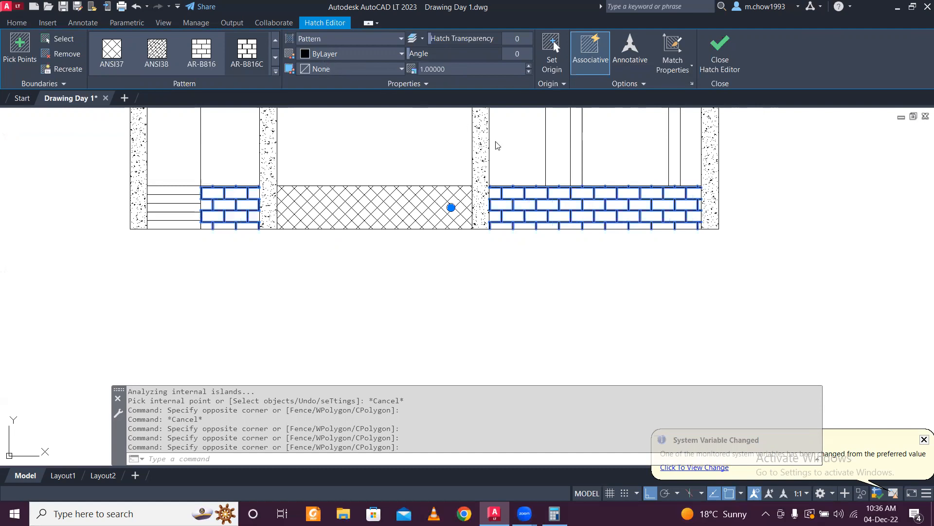
{"action": "key", "text": "Escape"}
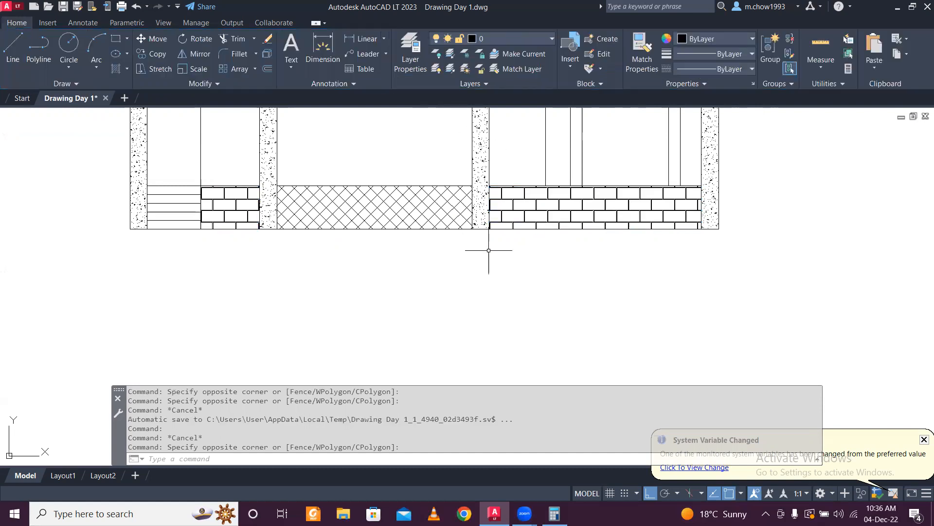
- Examine the block and crosshatch patterns of the plinth bands, up close and against the whole elevation
{"action": "scroll", "coordinate": [495, 225], "scroll_direction": "down", "scroll_amount": 3}
{"action": "middle_click_drag", "start_coordinate": [538, 200], "coordinate": [507, 234]}
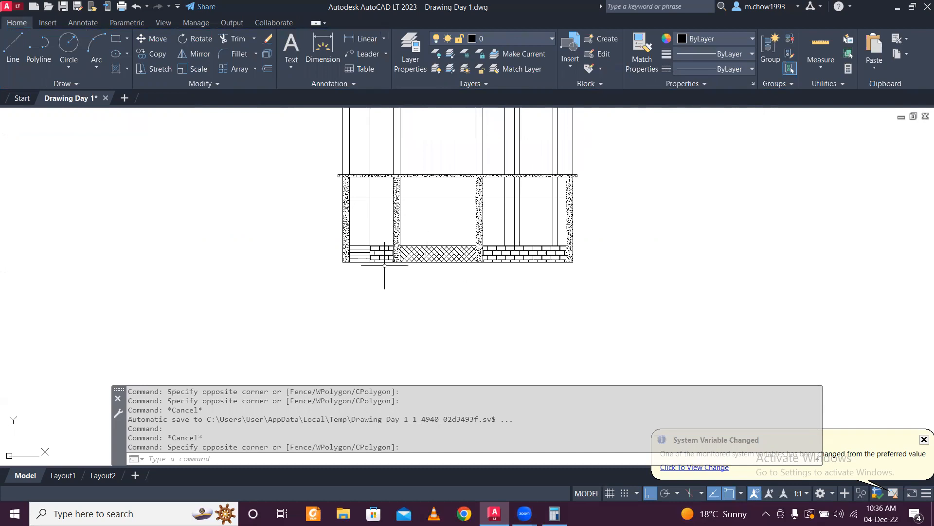
{"action": "scroll", "coordinate": [371, 247], "scroll_direction": "up", "scroll_amount": 4}
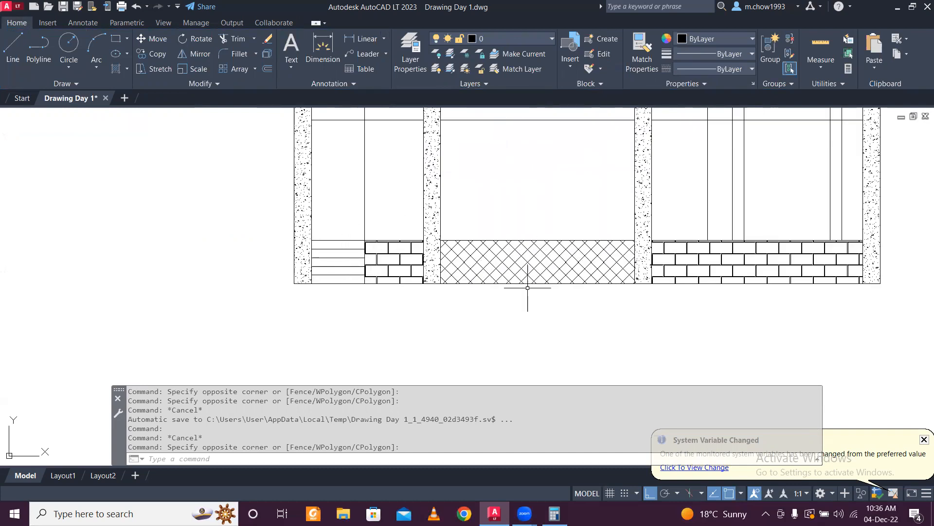
{"action": "scroll", "coordinate": [625, 271], "scroll_direction": "down", "scroll_amount": 4}
{"action": "scroll", "coordinate": [630, 278], "scroll_direction": "up", "scroll_amount": 6}
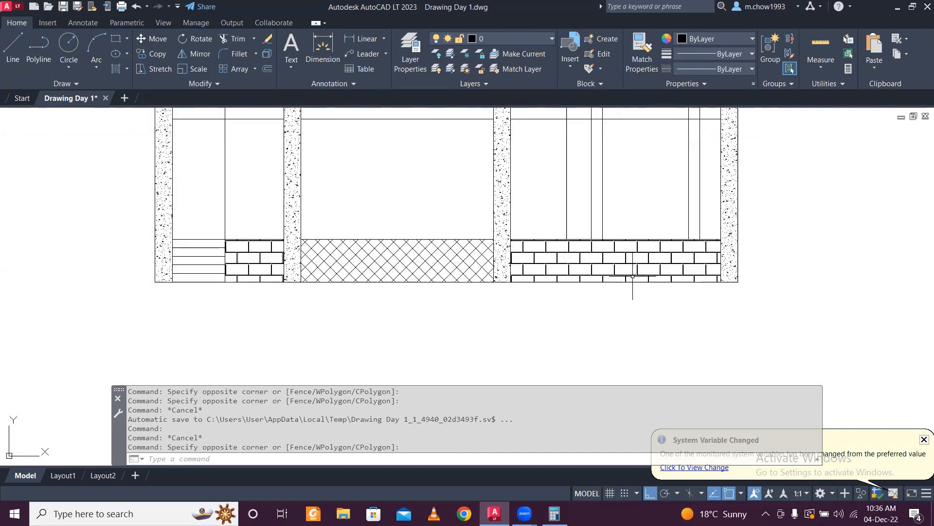
{"action": "scroll", "coordinate": [627, 271], "scroll_direction": "down", "scroll_amount": 6}
{"action": "scroll", "coordinate": [628, 272], "scroll_direction": "up", "scroll_amount": 8}
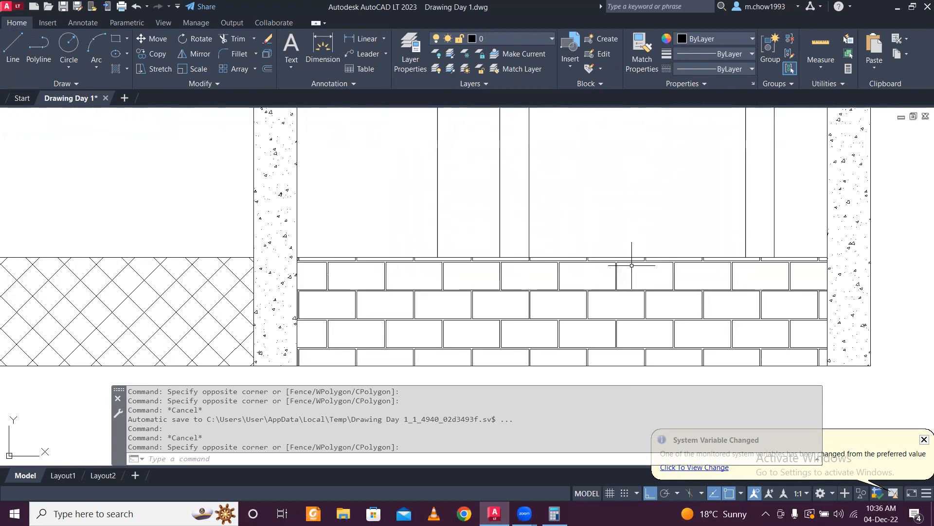
{"action": "scroll", "coordinate": [490, 271], "scroll_direction": "down", "scroll_amount": 8}
{"action": "middle_click_drag", "start_coordinate": [418, 246], "coordinate": [430, 294]}
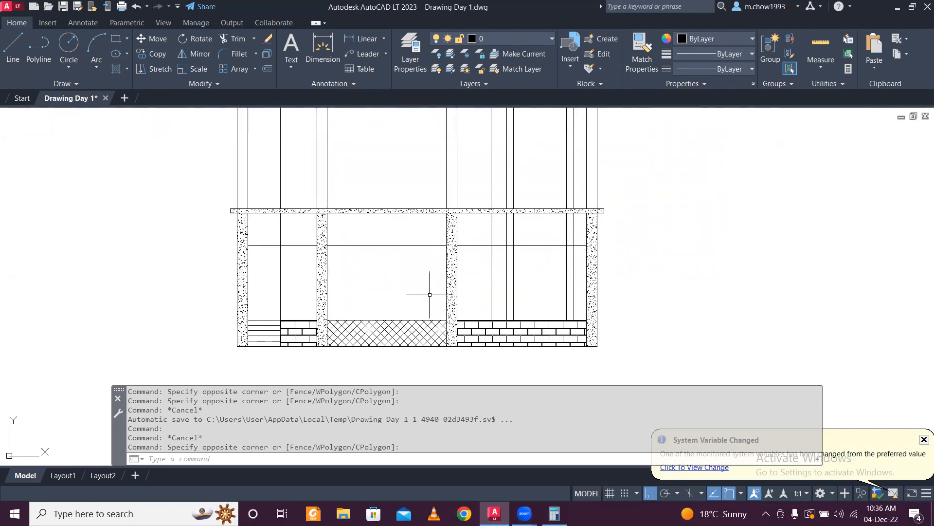
{"action": "scroll", "coordinate": [435, 277], "scroll_direction": "down", "scroll_amount": 2}
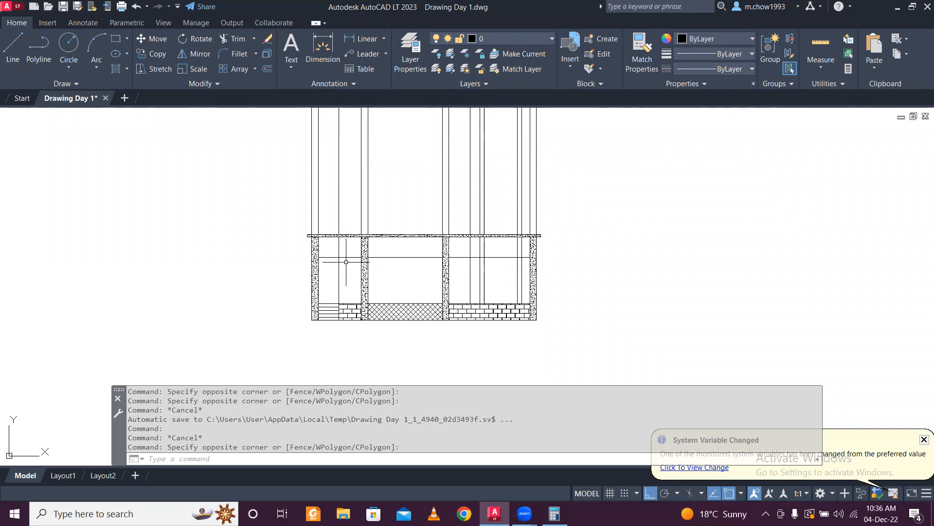
- Draw a rectangle above the block-hatched band beside the steps, from the horizontal line down to the plinth top at the second wall strip
{"action": "scroll", "coordinate": [348, 264], "scroll_direction": "up", "scroll_amount": 4}
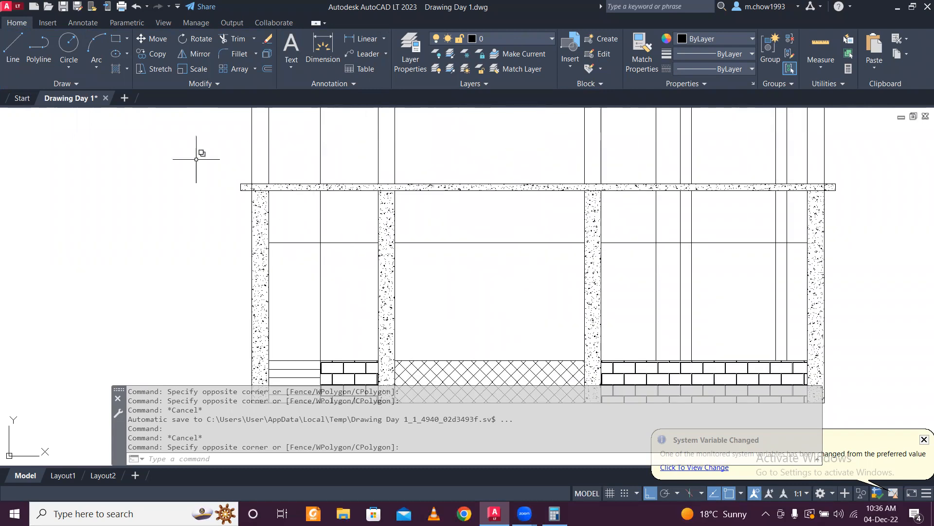
{"action": "left_click", "coordinate": [116, 39]}
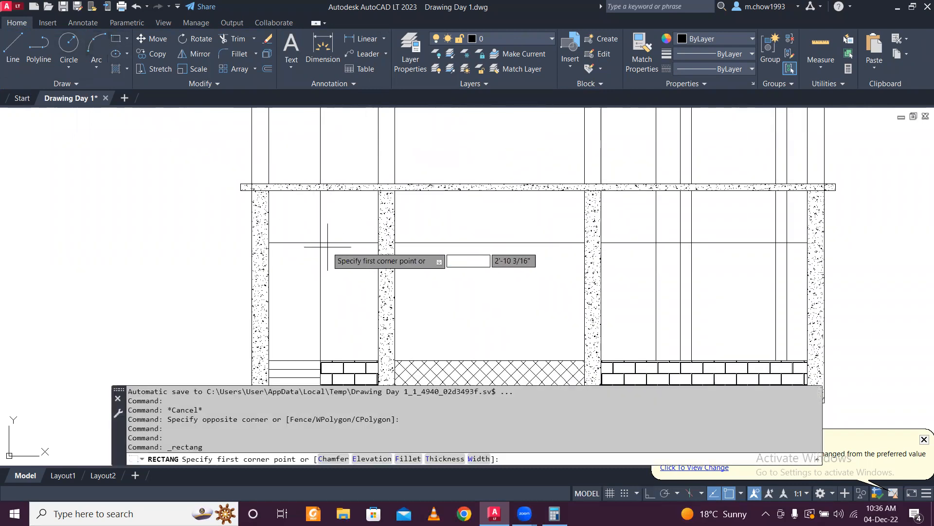
{"action": "left_click", "coordinate": [324, 245]}
{"action": "scroll", "coordinate": [344, 306], "scroll_direction": "up", "scroll_amount": 5}
{"action": "scroll", "coordinate": [341, 292], "scroll_direction": "down", "scroll_amount": 5}
{"action": "scroll", "coordinate": [358, 180], "scroll_direction": "up", "scroll_amount": 4}
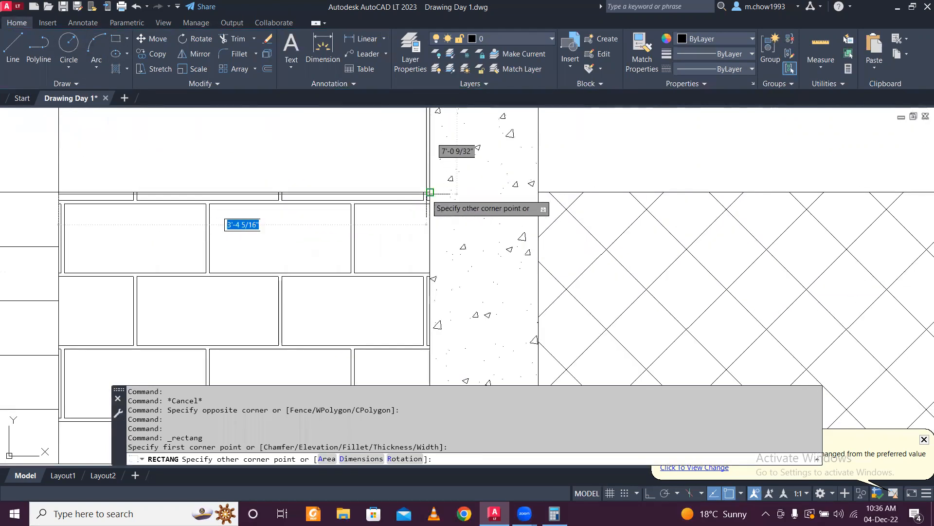
{"action": "left_click", "coordinate": [428, 194]}
{"action": "scroll", "coordinate": [396, 184], "scroll_direction": "down", "scroll_amount": 3}
- Move only the new rectangle horizontally out of the elevation, into the empty space beyond the first wall strip
{"action": "left_click", "coordinate": [150, 144]}
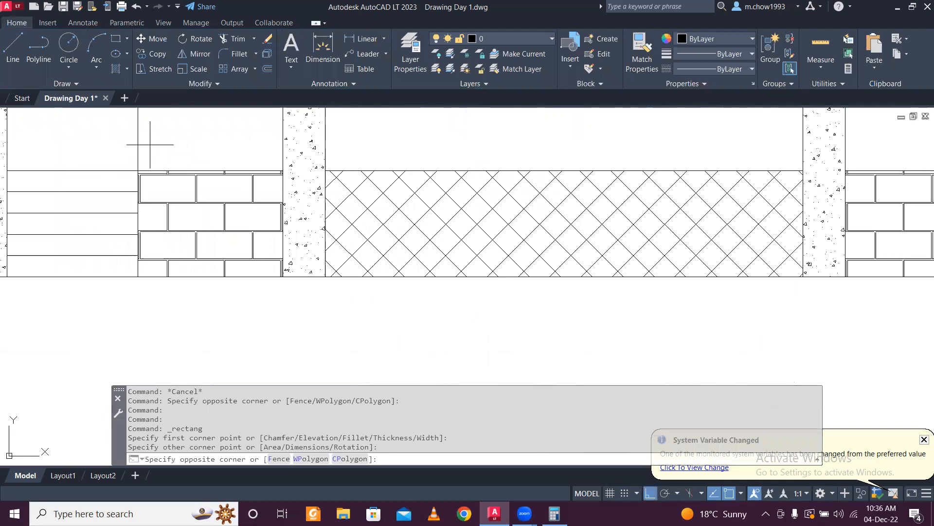
{"action": "left_click", "coordinate": [121, 136]}
{"action": "scroll", "coordinate": [189, 146], "scroll_direction": "down", "scroll_amount": 5}
{"action": "middle_click_drag", "start_coordinate": [181, 122], "coordinate": [254, 285]}
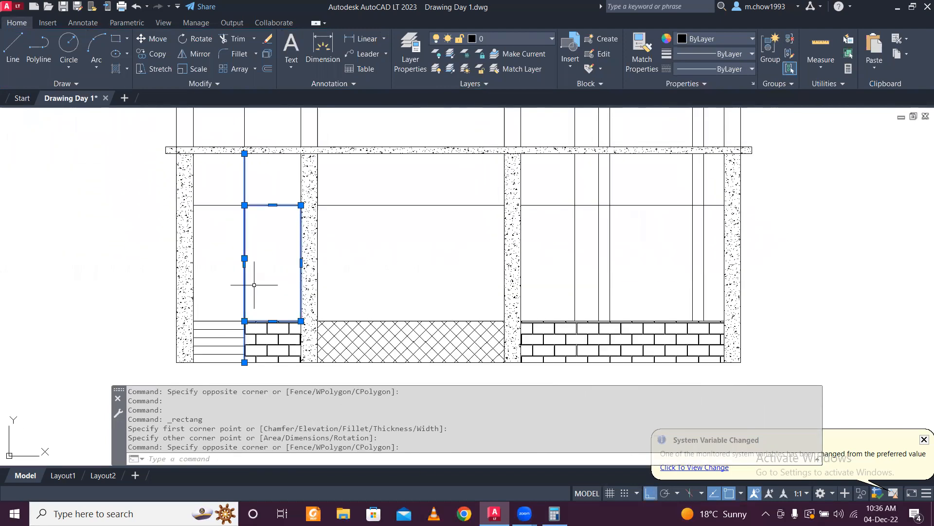
{"action": "left_click", "coordinate": [265, 189], "text": "shift"}
{"action": "left_click", "coordinate": [207, 174], "text": "shift"}
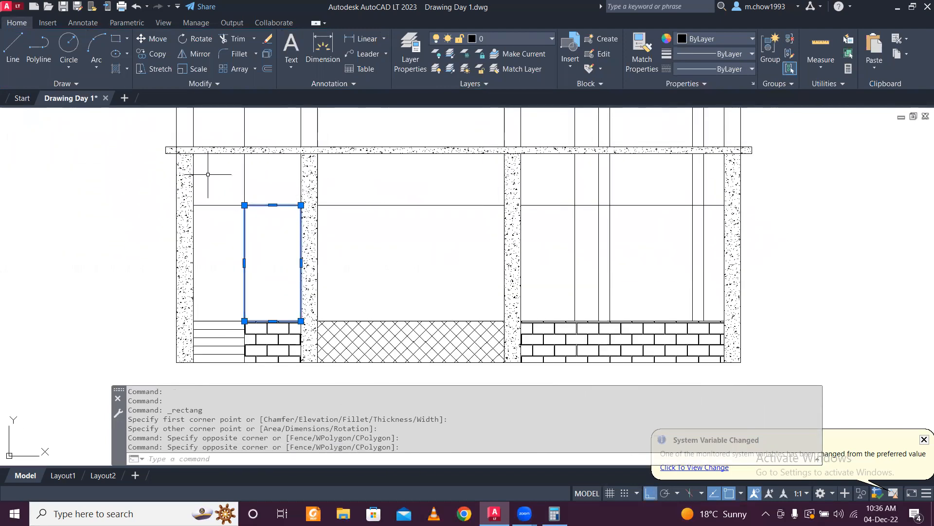
{"action": "left_click", "coordinate": [152, 41]}
{"action": "left_click", "coordinate": [293, 264]}
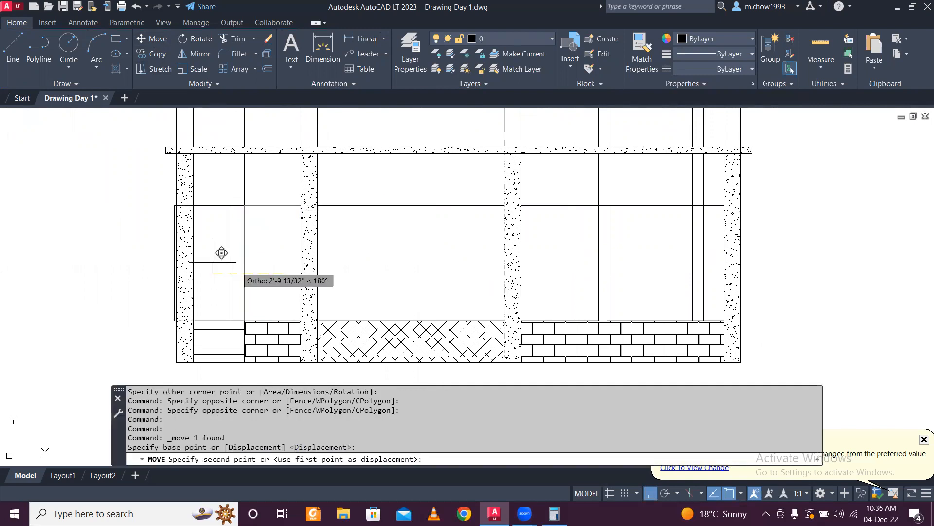
{"action": "key", "text": "Escape"}
{"action": "middle_click_drag", "start_coordinate": [137, 263], "coordinate": [290, 274]}
{"action": "scroll", "coordinate": [258, 250], "scroll_direction": "up", "scroll_amount": 2}
{"action": "scroll", "coordinate": [290, 274], "scroll_direction": "down", "scroll_amount": 2}
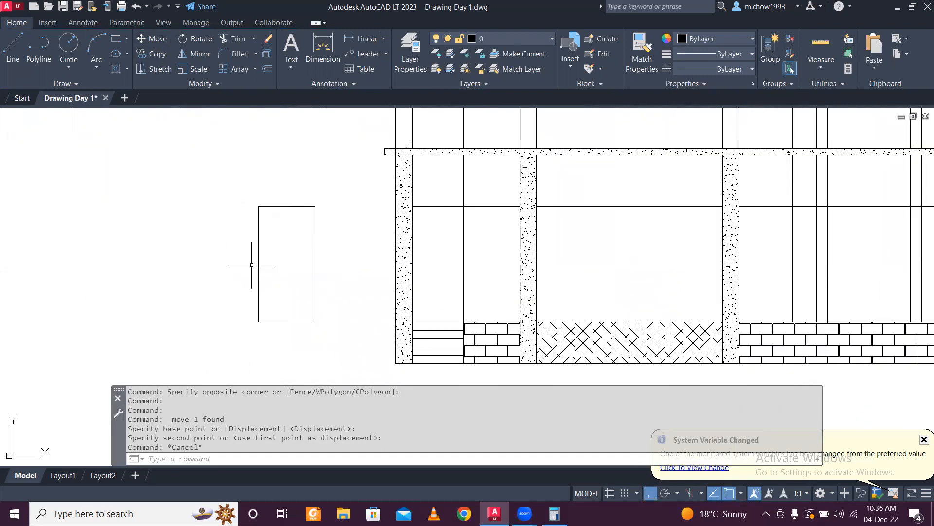
{"action": "left_click", "coordinate": [356, 274]}
{"action": "left_click", "coordinate": [370, 237]}
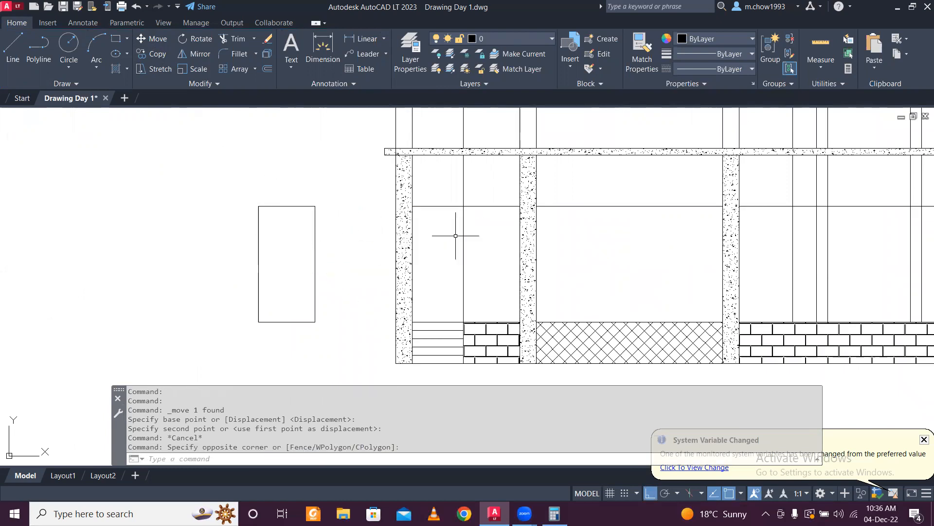
{"action": "left_click", "coordinate": [355, 253]}
{"action": "left_click", "coordinate": [308, 202]}
{"action": "key", "text": "Escape"}
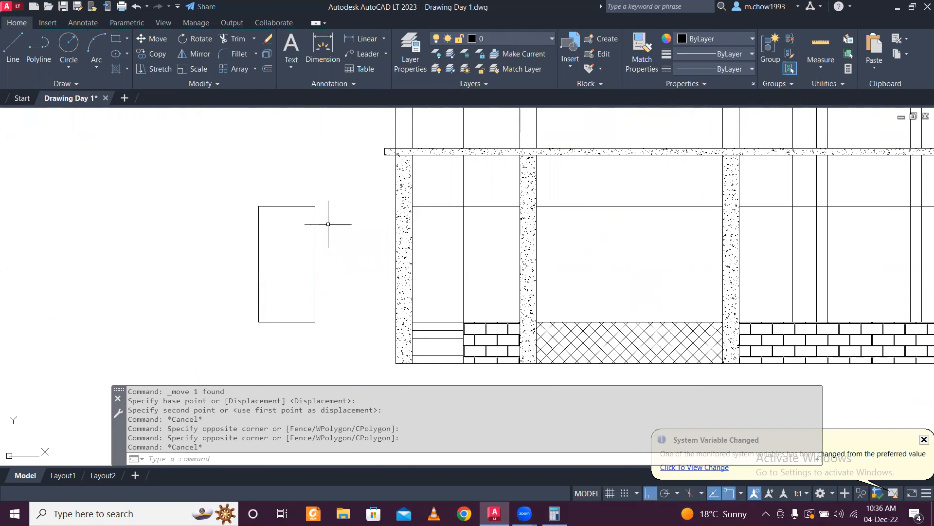
- Divide the separate rectangle into four equal cells with a vertical and a horizontal line through its edge midpoints
{"action": "left_click", "coordinate": [13, 46]}
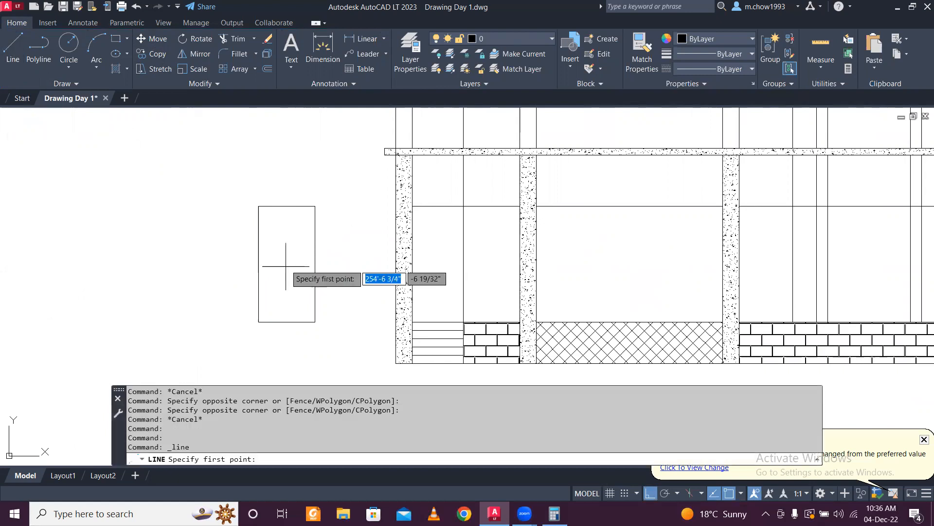
{"action": "left_click", "coordinate": [286, 206]}
{"action": "left_click", "coordinate": [287, 321]}
{"action": "key", "text": "Escape"}
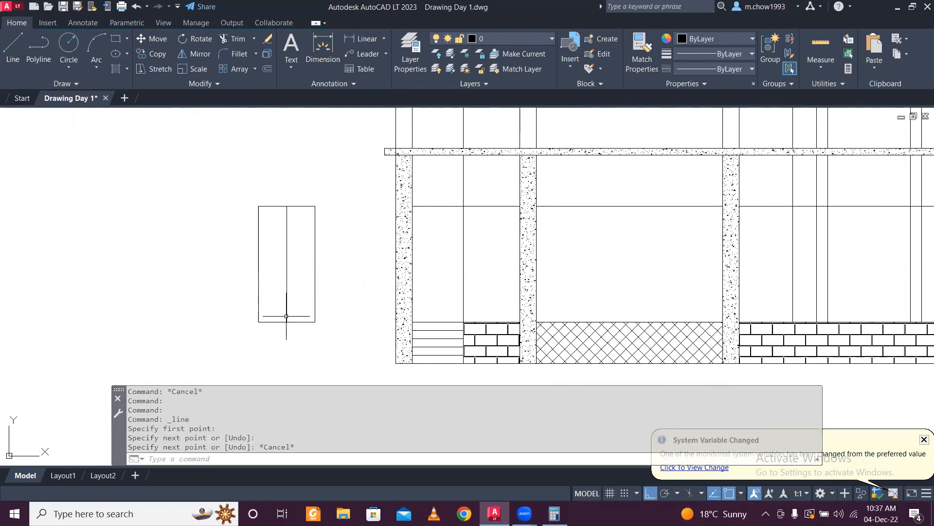
{"action": "key", "text": "Return"}
{"action": "left_click", "coordinate": [259, 264]}
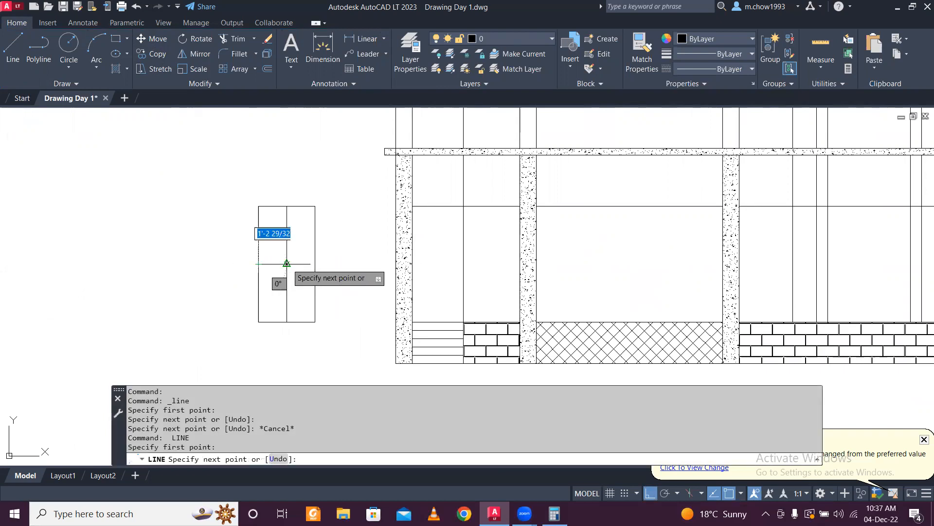
{"action": "key", "text": "Escape"}
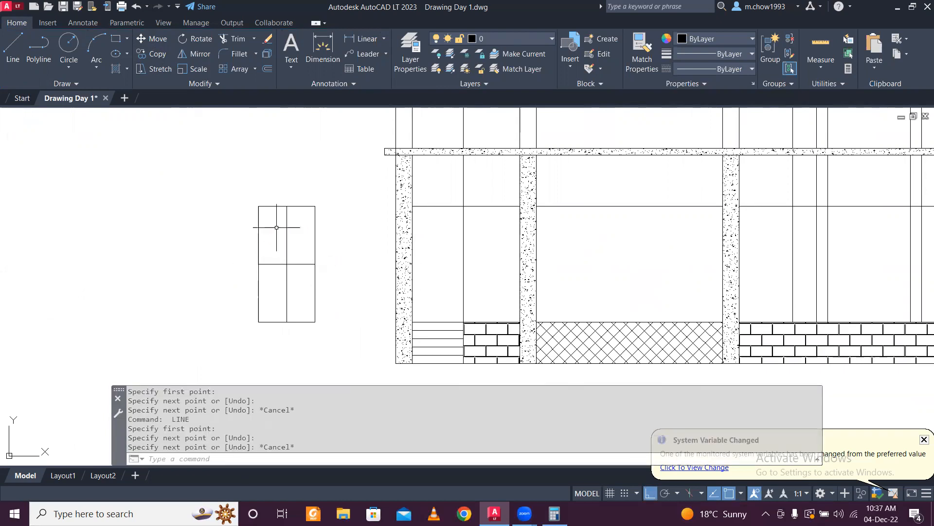
- Draw a small upright rectangle as a door panel inside the upper-left cell, leaving a margin on all sides
{"action": "scroll", "coordinate": [278, 226], "scroll_direction": "up", "scroll_amount": 3}
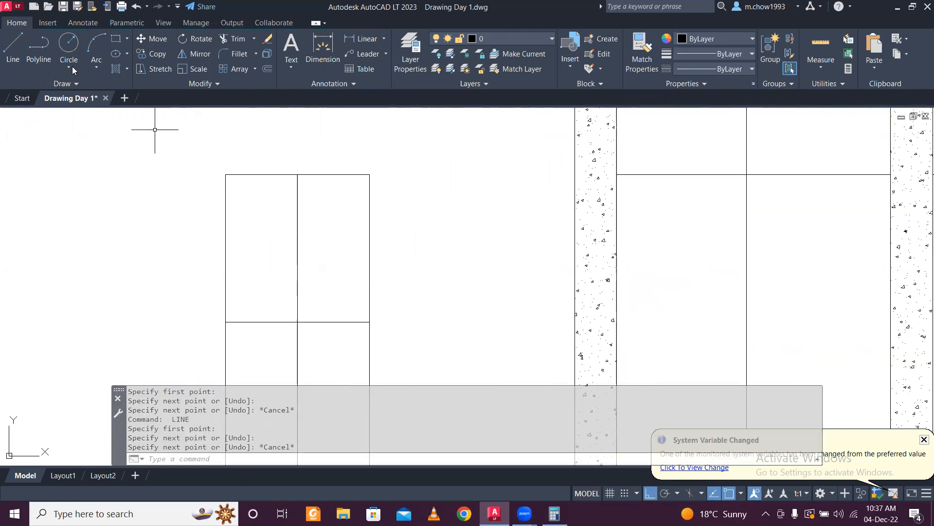
{"action": "left_click", "coordinate": [116, 38]}
{"action": "left_click", "coordinate": [240, 219]}
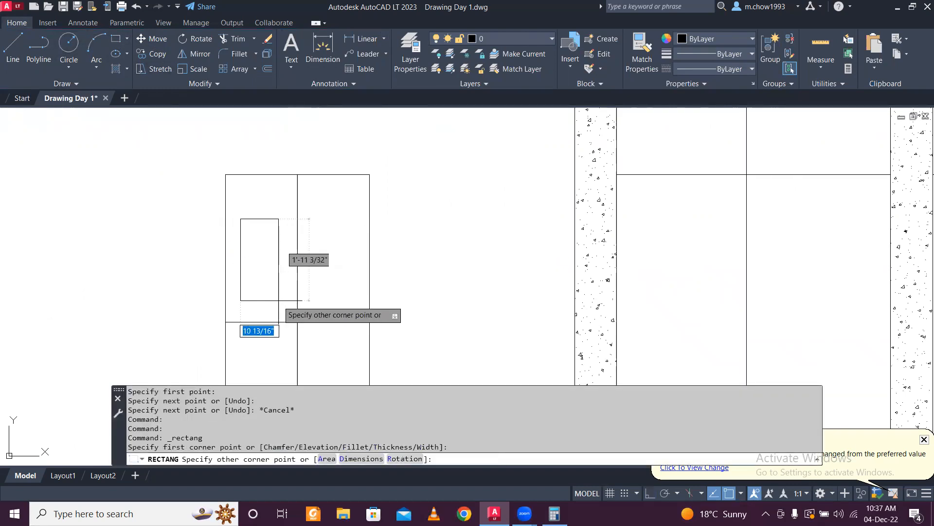
{"action": "left_click", "coordinate": [283, 297]}
- Move the small panel rectangle straight up by about 2" within the upper-left cell
{"action": "left_click", "coordinate": [283, 308]}
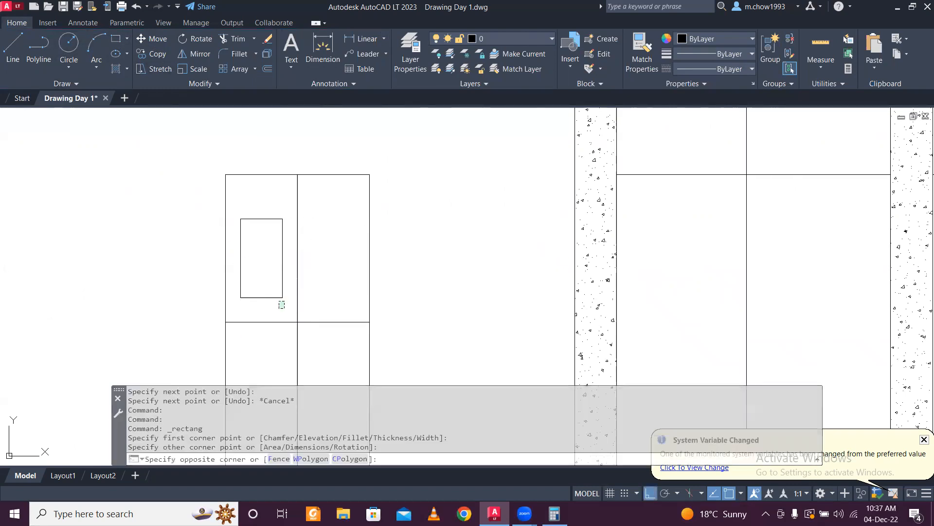
{"action": "left_click", "coordinate": [274, 291]}
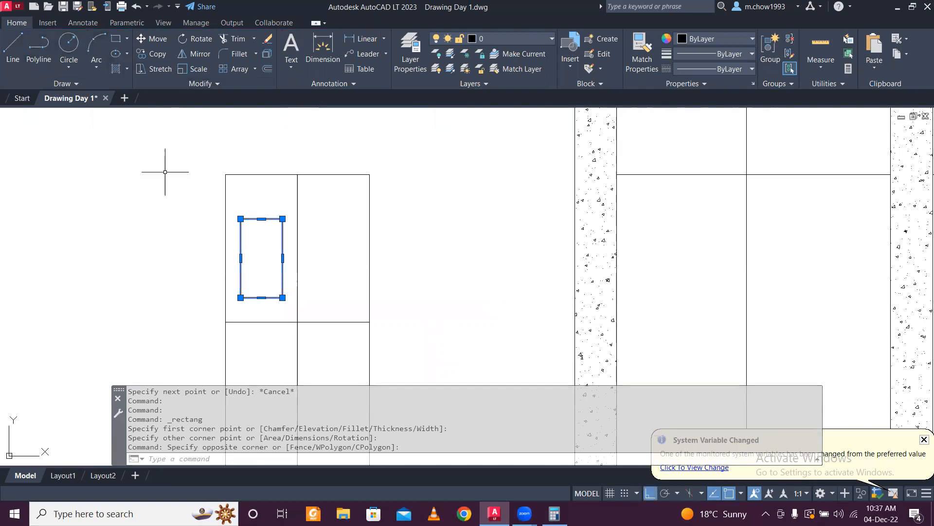
{"action": "left_click", "coordinate": [144, 42]}
{"action": "left_click", "coordinate": [154, 354]}
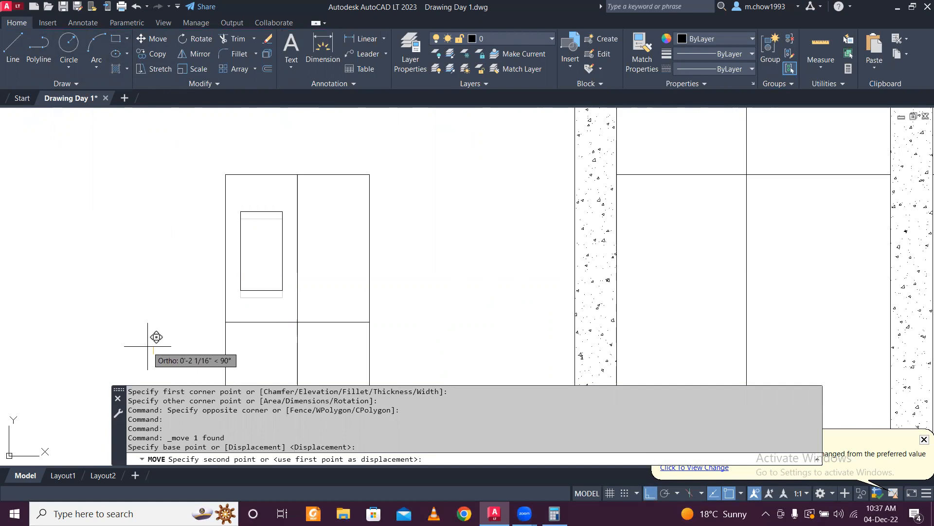
{"action": "left_click", "coordinate": [148, 347]}
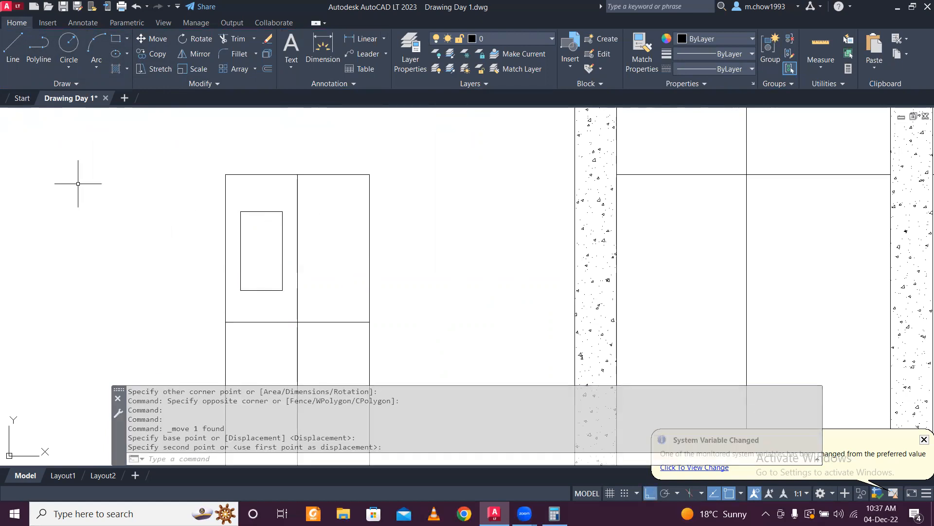
- Explode the small panel rectangle and delete its top edge
{"action": "scroll", "coordinate": [298, 216], "scroll_direction": "up", "scroll_amount": 6}
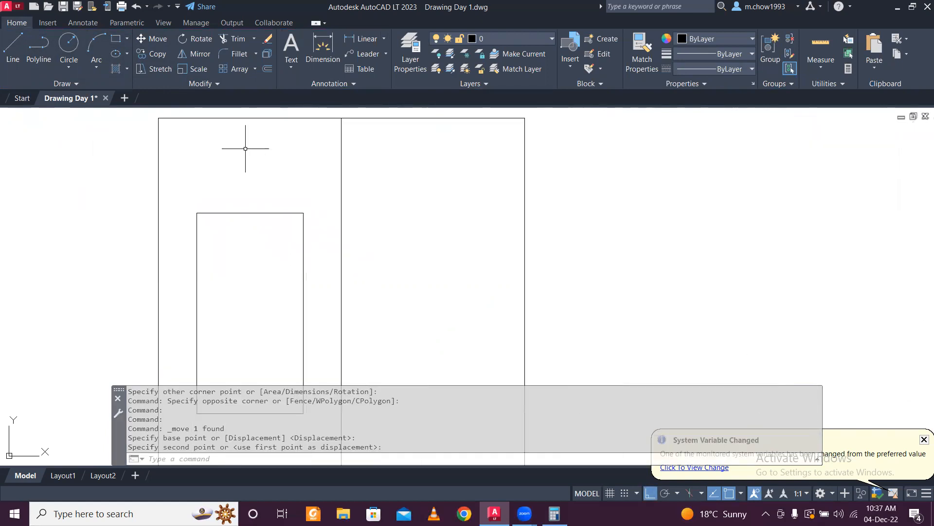
{"action": "left_click", "coordinate": [256, 271]}
{"action": "left_click", "coordinate": [232, 219]}
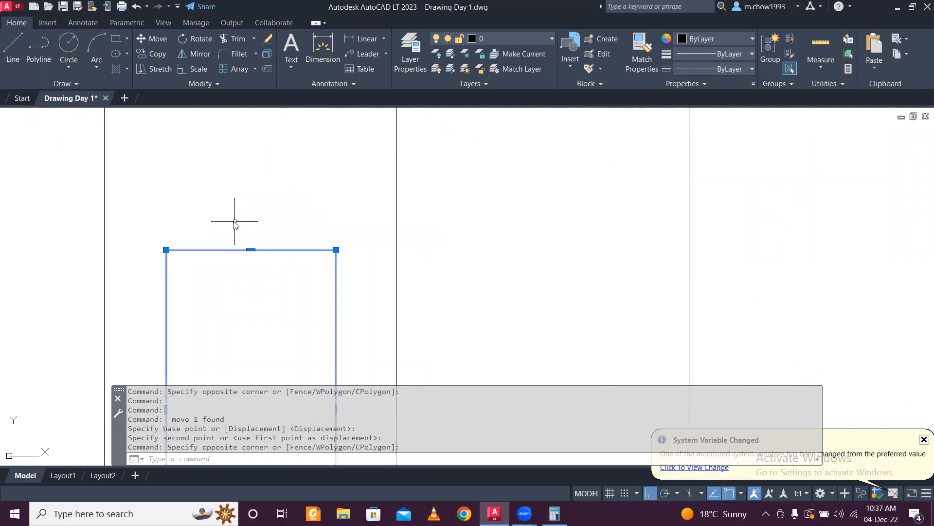
{"action": "type", "text": "ex"}
{"action": "key", "text": "Return"}
{"action": "left_click", "coordinate": [287, 261]}
{"action": "left_click", "coordinate": [268, 241]}
{"action": "key", "text": "Delete"}
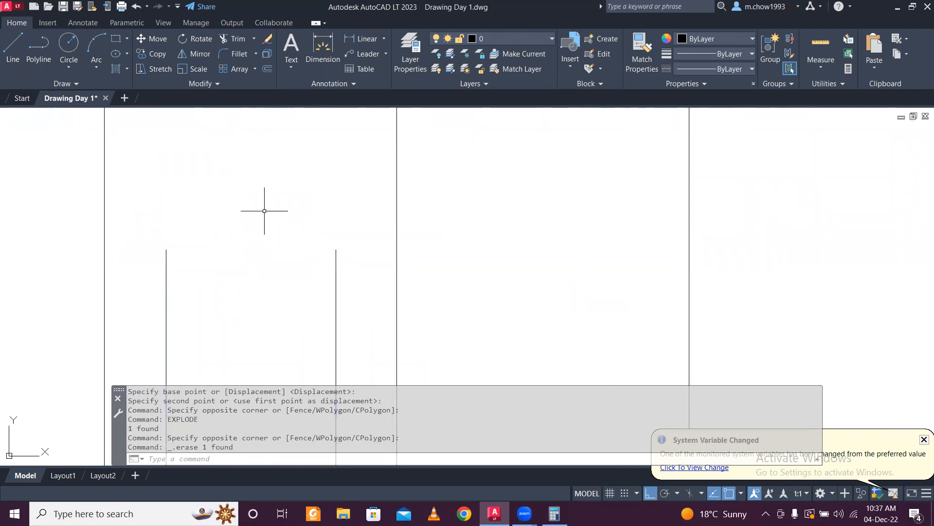
- Draw a three-point arc over the open panel, joining the upper ends of its two vertical sides
{"action": "left_click", "coordinate": [96, 68]}
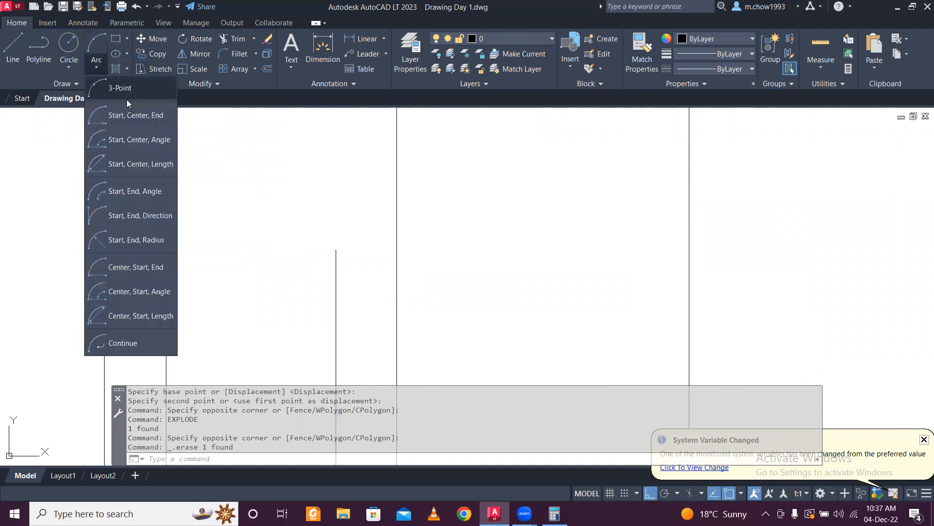
{"action": "left_click", "coordinate": [137, 96]}
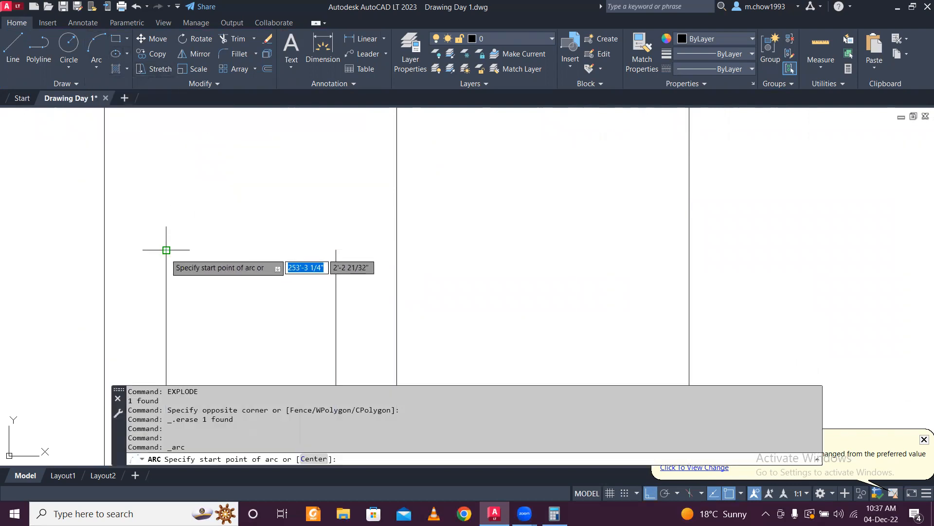
{"action": "left_click", "coordinate": [167, 251]}
{"action": "left_click", "coordinate": [166, 164]}
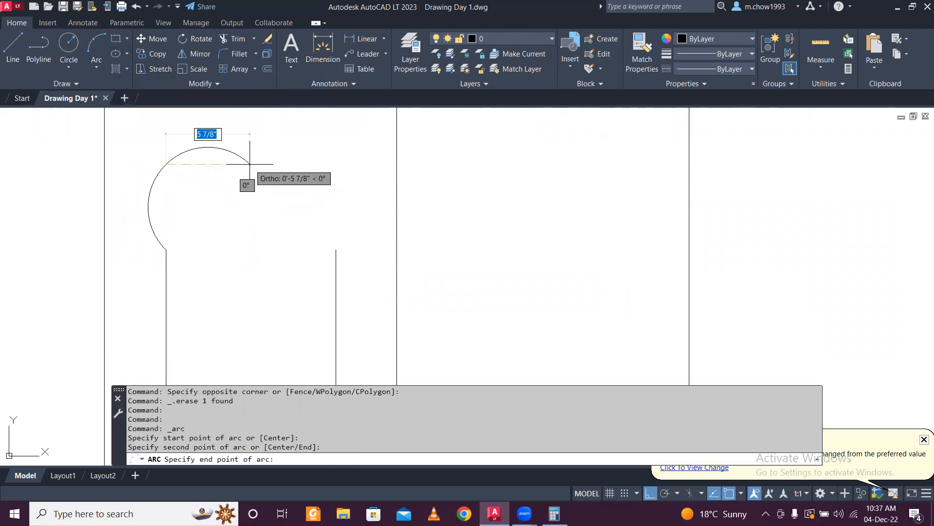
{"action": "left_click", "coordinate": [336, 251]}
{"action": "key", "text": "Escape"}
- Stretch the arc's midpoint straight down by about 5 1/4" to flatten the panel's arched top
{"action": "left_click", "coordinate": [307, 203]}
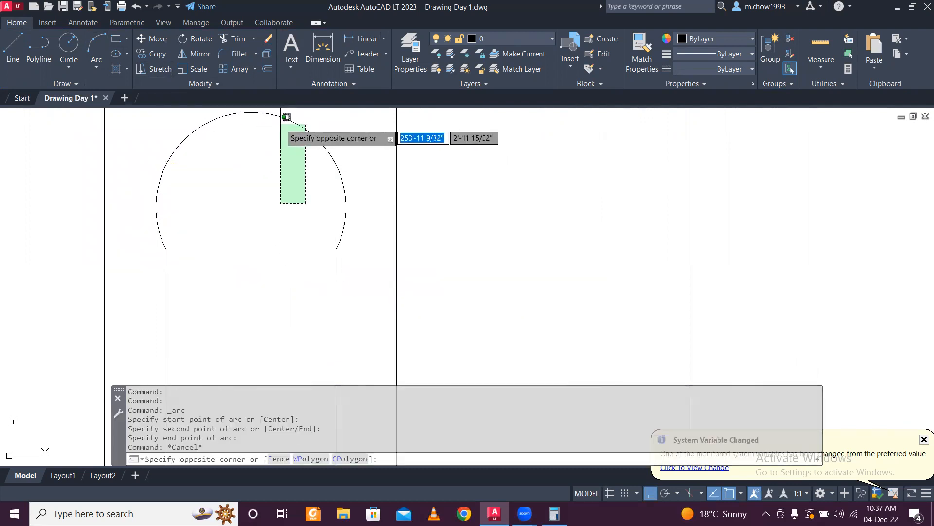
{"action": "left_click", "coordinate": [266, 126]}
{"action": "left_click", "coordinate": [251, 112]}
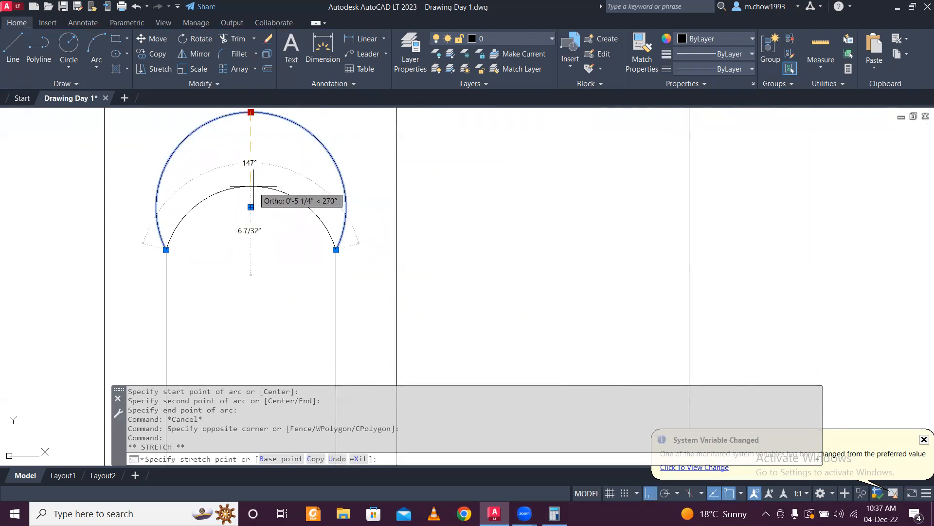
{"action": "left_click", "coordinate": [251, 184]}
{"action": "key", "text": "Escape"}
{"action": "scroll", "coordinate": [295, 170], "scroll_direction": "down", "scroll_amount": 5}
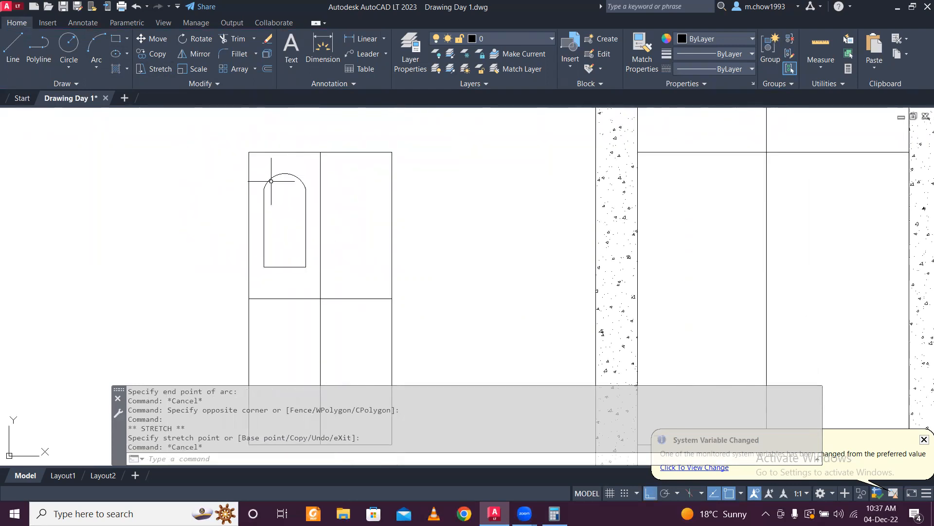
- Mirror the arched panel across the door's vertical centre line into the upper-right cell, keeping the original
{"action": "left_click", "coordinate": [253, 163]}
{"action": "left_click", "coordinate": [317, 267]}
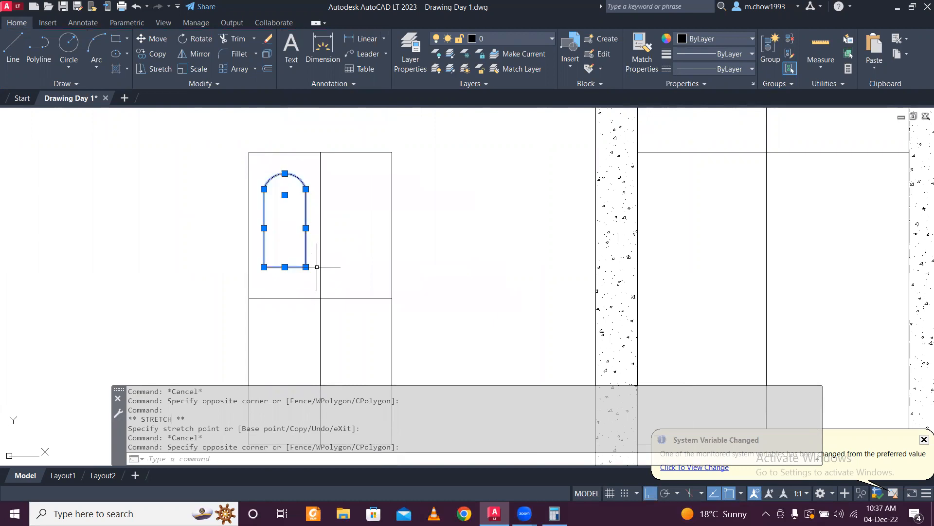
{"action": "left_click", "coordinate": [196, 53]}
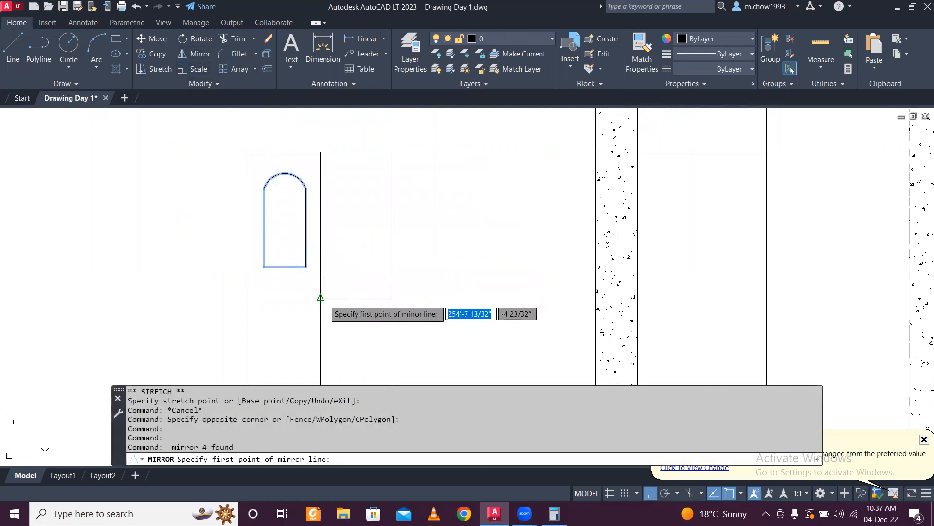
{"action": "left_click", "coordinate": [320, 298]}
{"action": "left_click", "coordinate": [320, 153]}
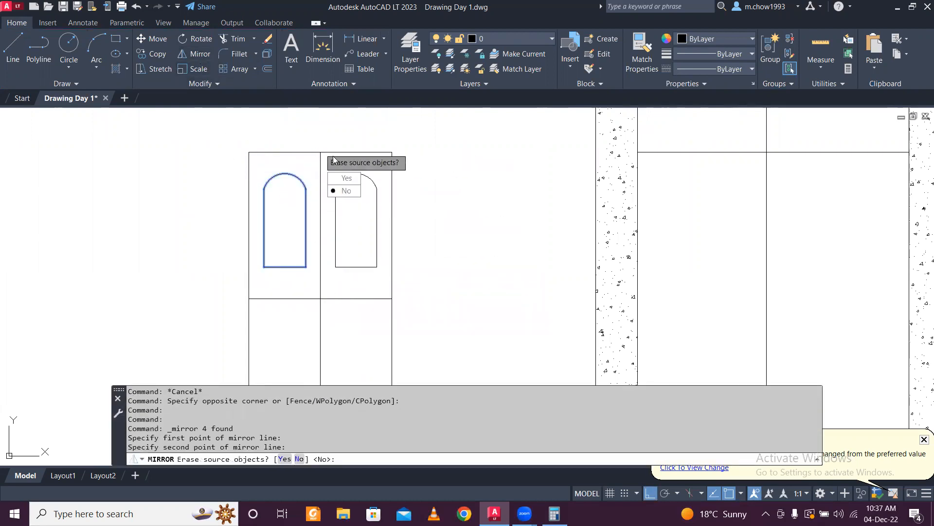
{"action": "left_click", "coordinate": [346, 191]}
- Mirror both arched panels across the door's horizontal middle line into the lower cells, keeping the originals
{"action": "left_click", "coordinate": [360, 261]}
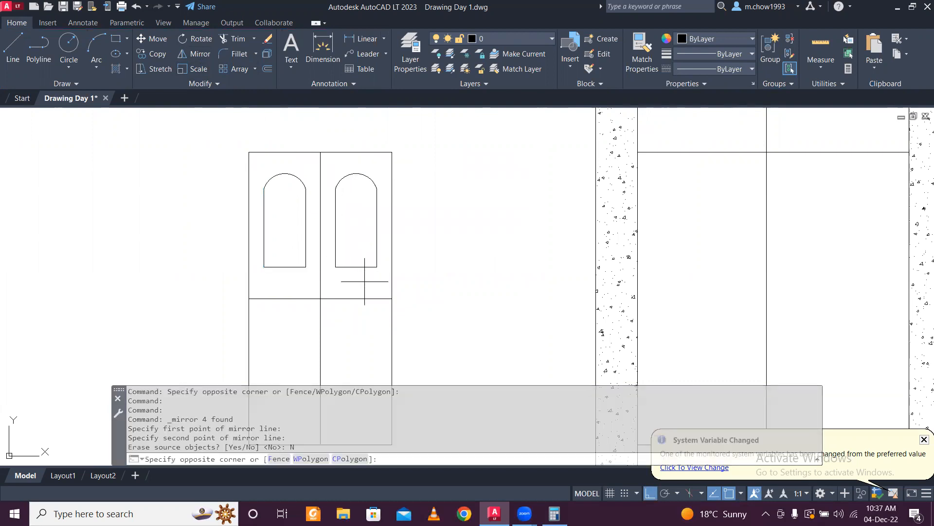
{"action": "left_click", "coordinate": [306, 276]}
{"action": "left_click", "coordinate": [255, 172]}
{"action": "left_click", "coordinate": [314, 290]}
{"action": "left_click", "coordinate": [331, 167]}
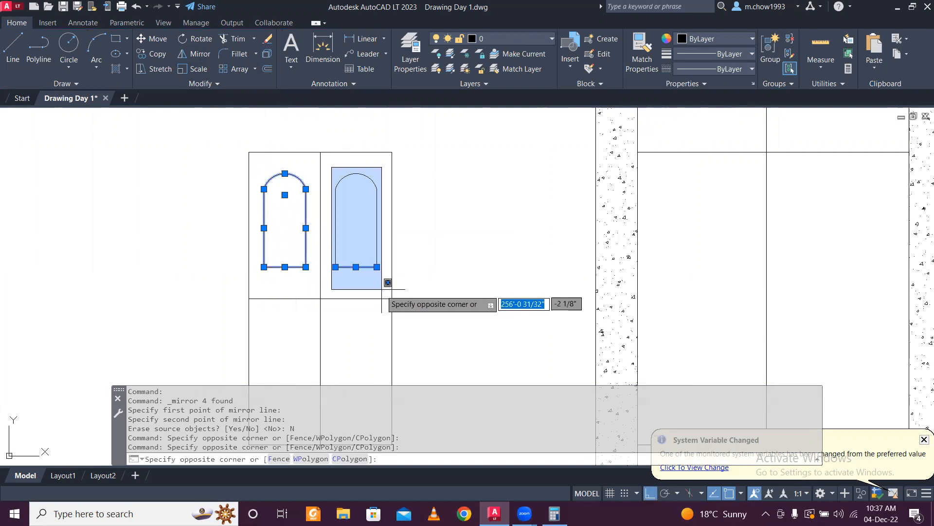
{"action": "left_click", "coordinate": [387, 271]}
{"action": "left_click", "coordinate": [195, 54]}
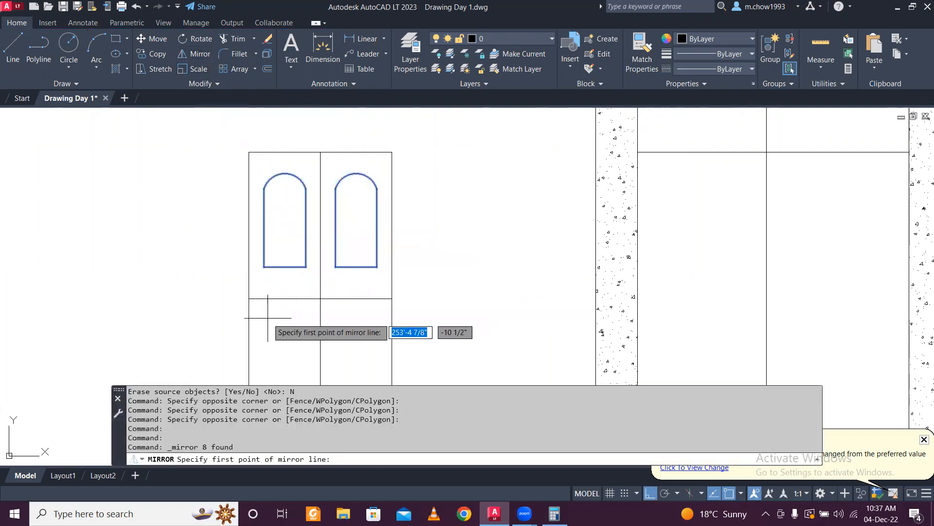
{"action": "left_click", "coordinate": [249, 298]}
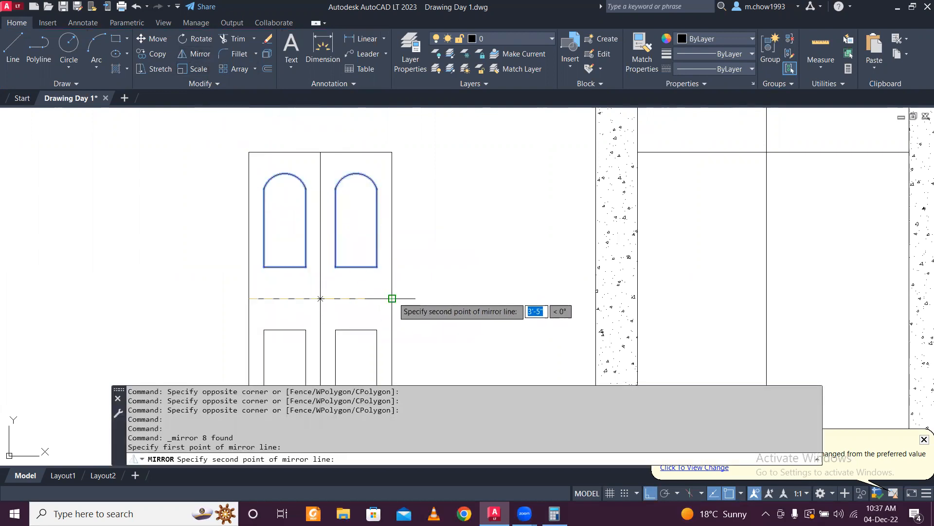
{"action": "middle_click_drag", "start_coordinate": [392, 298], "coordinate": [415, 172]}
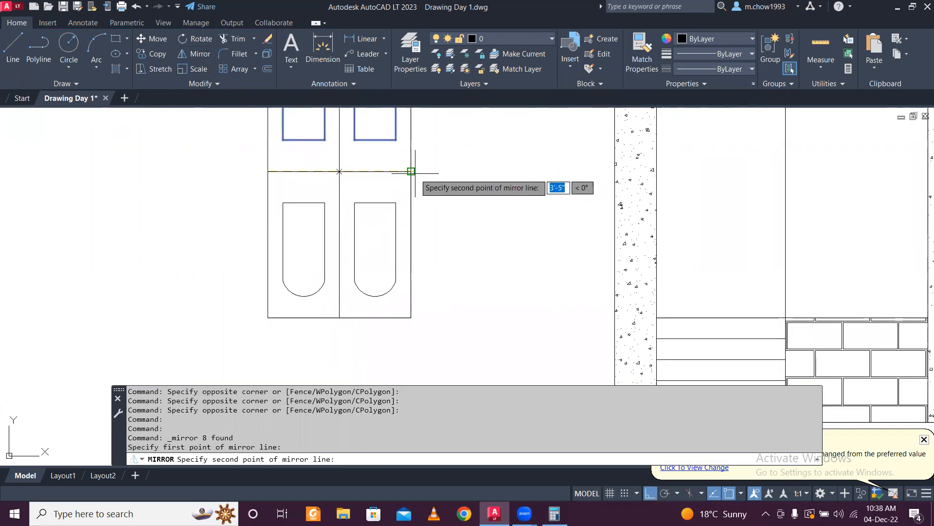
{"action": "left_click", "coordinate": [416, 174]}
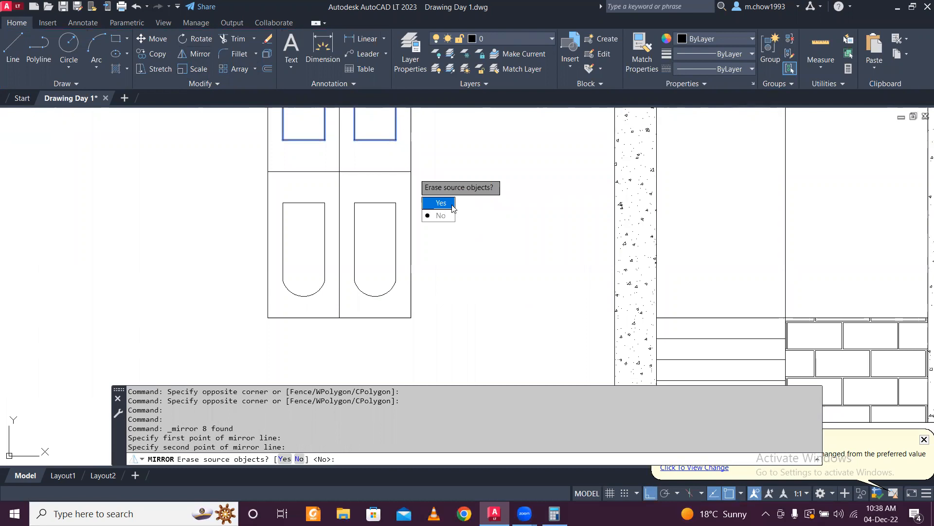
{"action": "left_click", "coordinate": [440, 215]}
- Delete the two upside-down arched panels from the door's lower cells
{"action": "scroll", "coordinate": [295, 198], "scroll_direction": "down", "scroll_amount": 5}
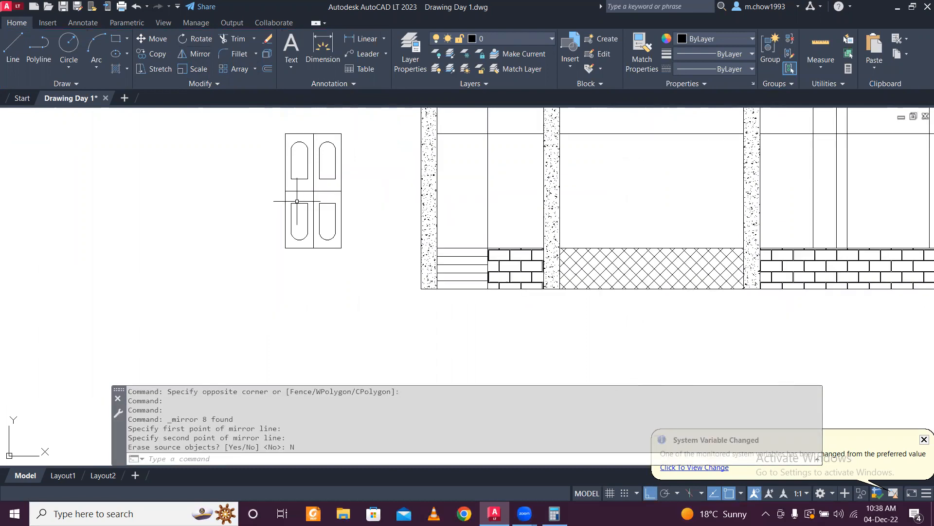
{"action": "scroll", "coordinate": [293, 200], "scroll_direction": "up", "scroll_amount": 3}
{"action": "left_click", "coordinate": [279, 198]}
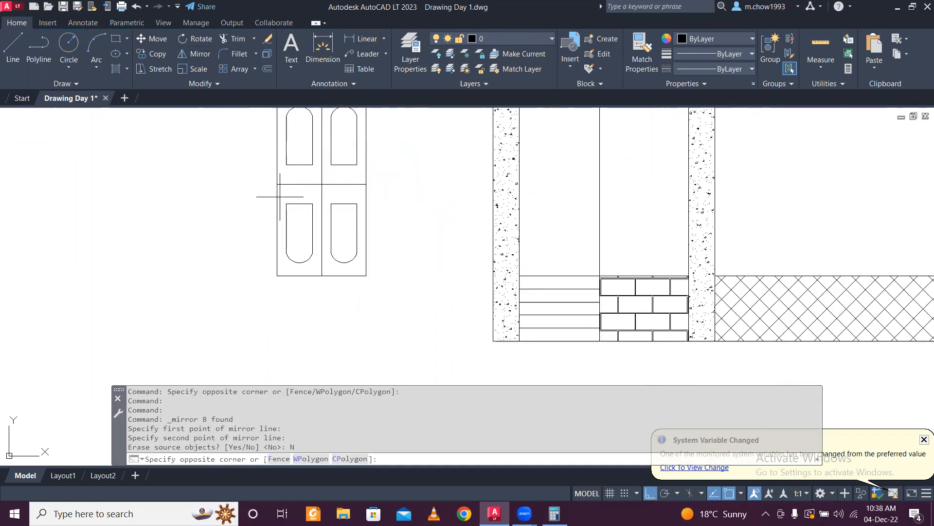
{"action": "left_click", "coordinate": [360, 265]}
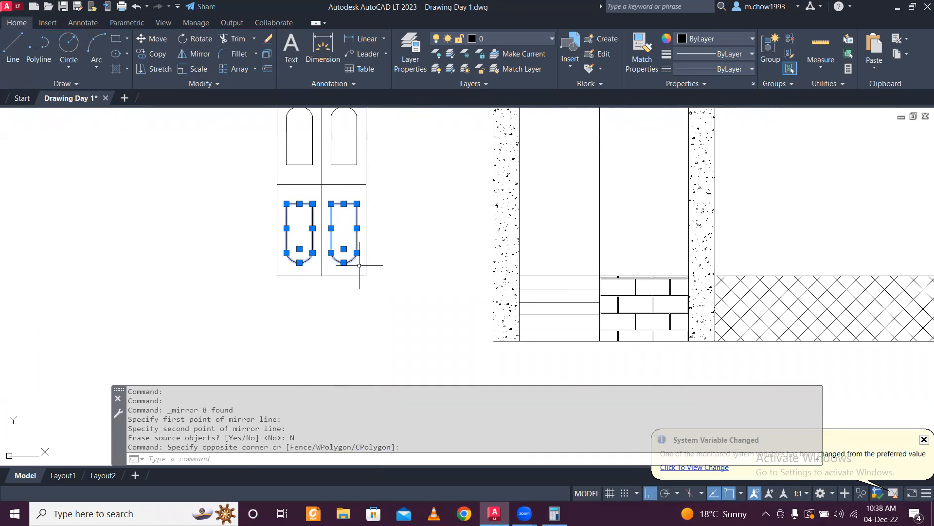
{"action": "key", "text": "Delete"}
- Copy both upper arched panels into the lower cells, using the door's upper-left corner as the base point
{"action": "middle_click_drag", "start_coordinate": [340, 131], "coordinate": [370, 236]}
{"action": "scroll", "coordinate": [331, 213], "scroll_direction": "up", "scroll_amount": 1}
{"action": "left_click", "coordinate": [303, 209]}
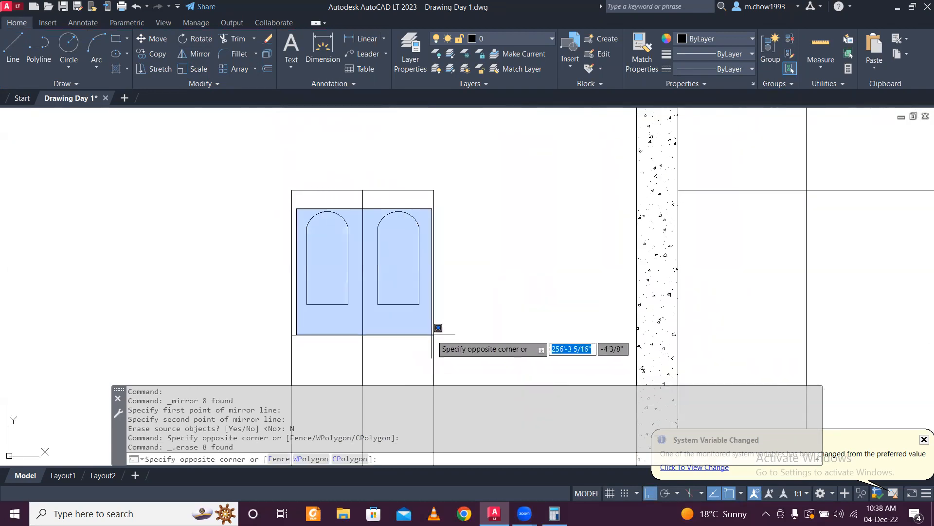
{"action": "left_click", "coordinate": [433, 318]}
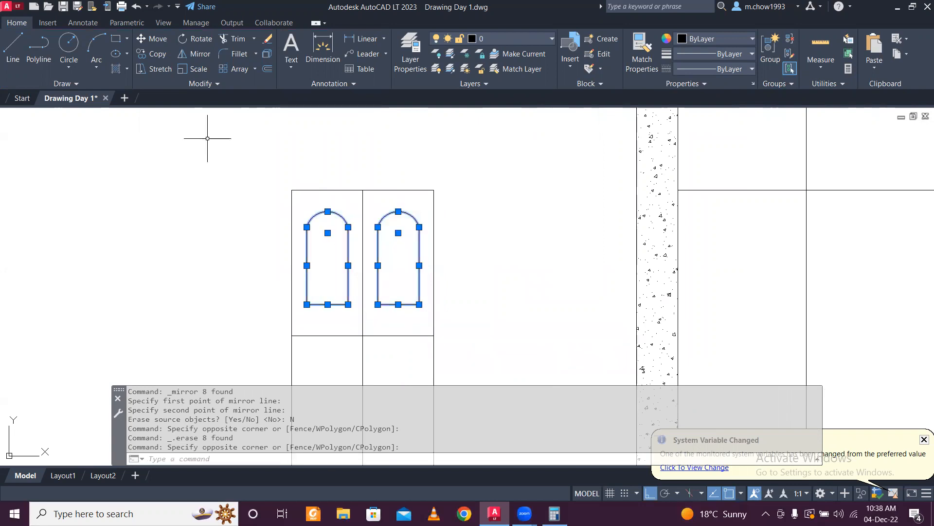
{"action": "left_click", "coordinate": [152, 54]}
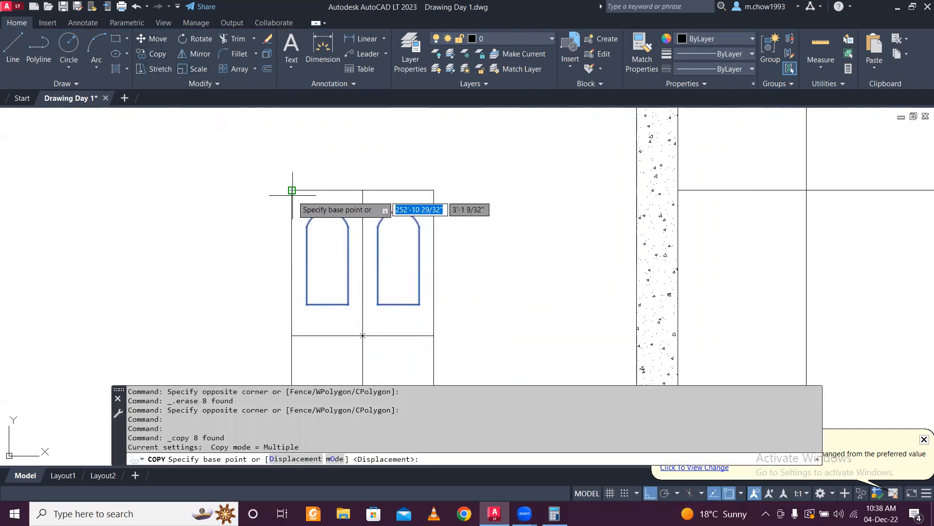
{"action": "left_click", "coordinate": [292, 191]}
{"action": "scroll", "coordinate": [329, 230], "scroll_direction": "down", "scroll_amount": 2}
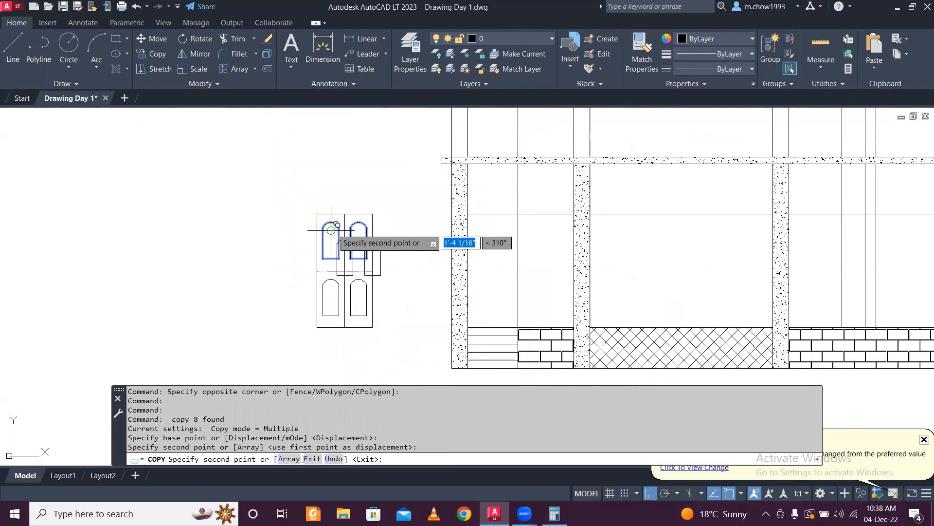
- Delete the door's vertical centre line and horizontal middle line, leaving the outline and the four arched panels
{"action": "key", "text": "Escape"}
{"action": "scroll", "coordinate": [351, 269], "scroll_direction": "up", "scroll_amount": 4}
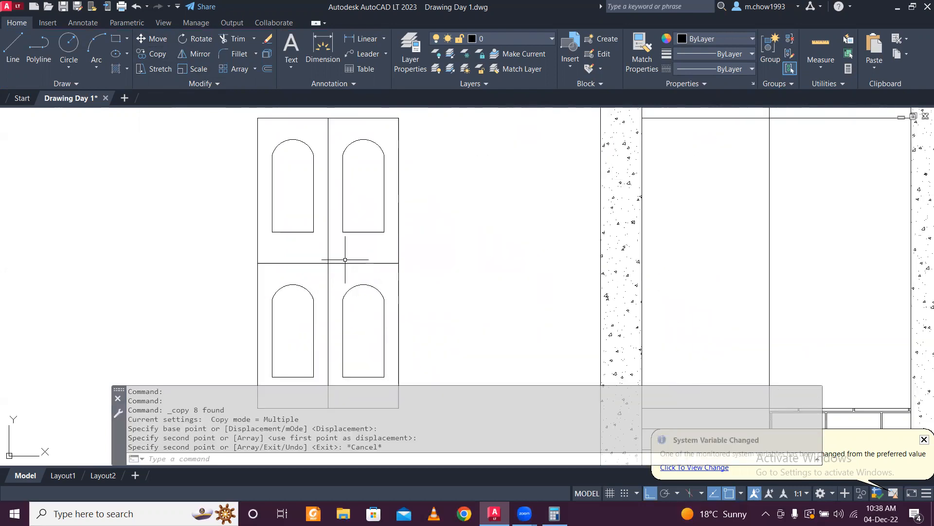
{"action": "scroll", "coordinate": [345, 259], "scroll_direction": "down", "scroll_amount": 4}
{"action": "scroll", "coordinate": [346, 262], "scroll_direction": "up", "scroll_amount": 2}
{"action": "scroll", "coordinate": [346, 262], "scroll_direction": "up", "scroll_amount": 2}
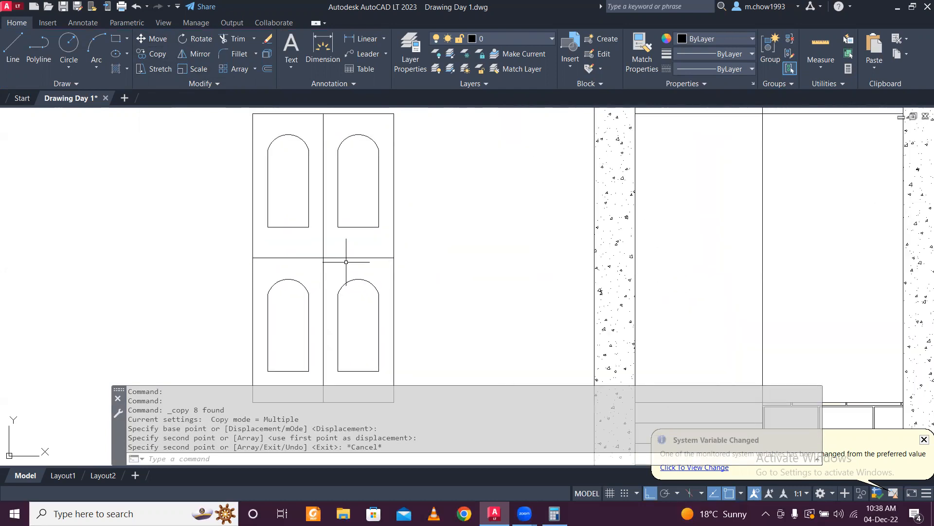
{"action": "left_click", "coordinate": [351, 259]}
{"action": "left_click", "coordinate": [315, 246]}
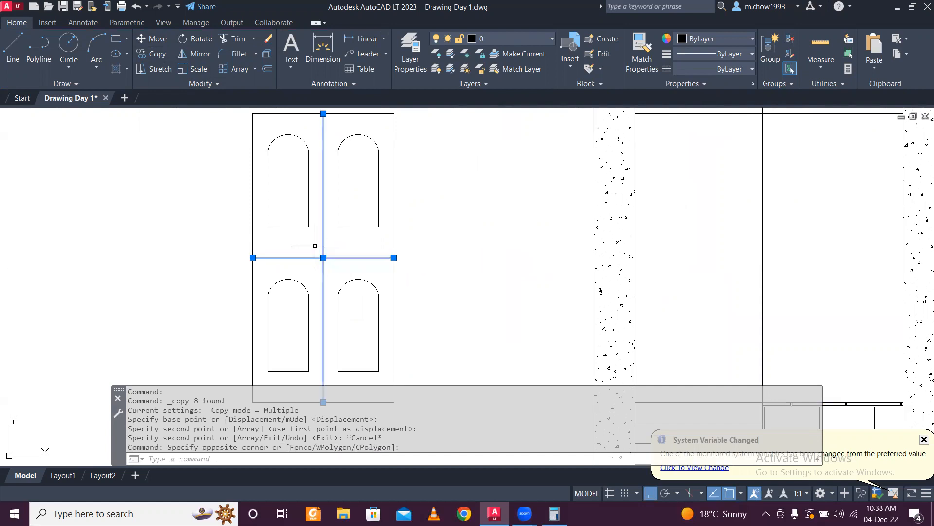
{"action": "key", "text": "Delete"}
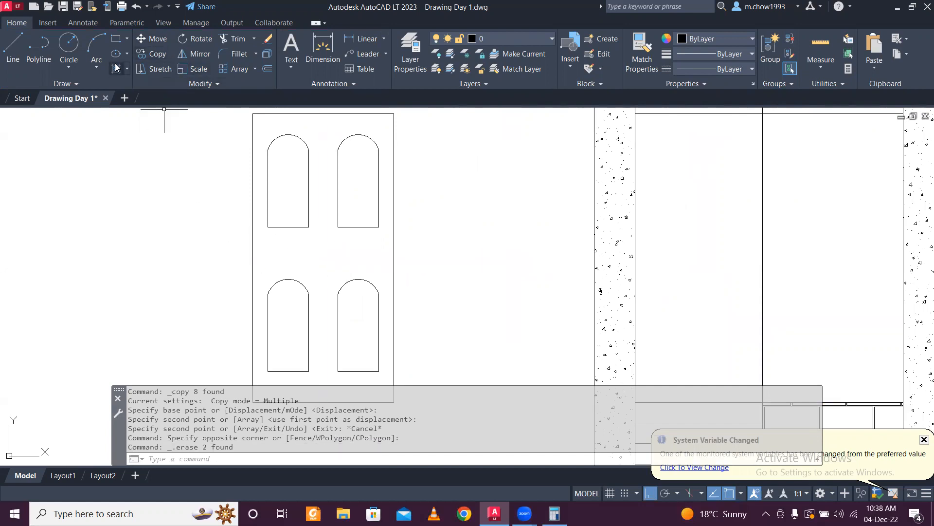
- Draw a door knob circle with a radius of about 1 3/4" near the door's right edge, between the upper and lower panels
{"action": "left_click", "coordinate": [68, 44]}
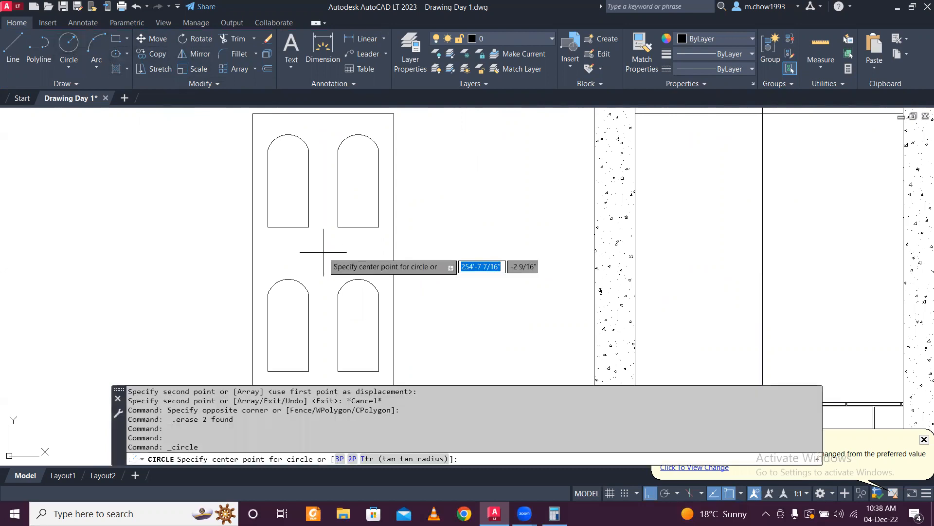
{"action": "scroll", "coordinate": [309, 246], "scroll_direction": "up", "scroll_amount": 2}
{"action": "scroll", "coordinate": [277, 256], "scroll_direction": "down", "scroll_amount": 6}
{"action": "scroll", "coordinate": [298, 250], "scroll_direction": "down", "scroll_amount": 4}
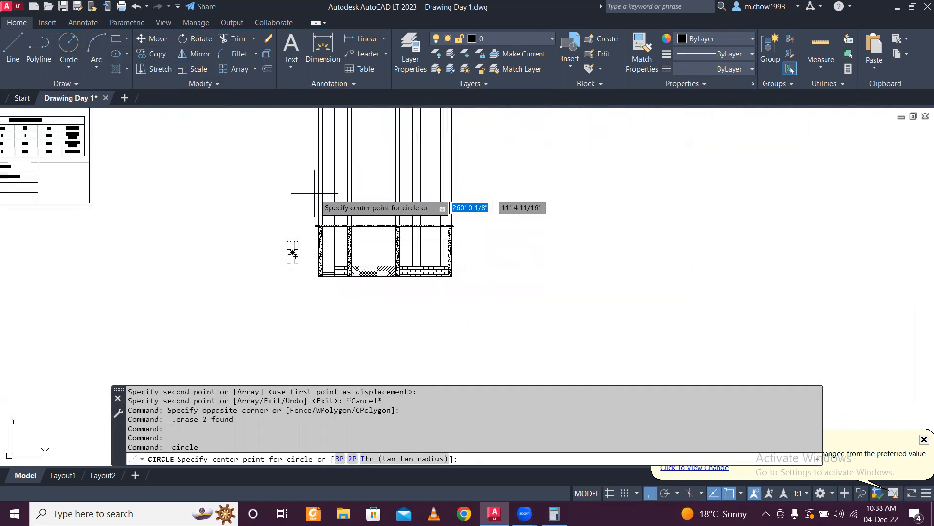
{"action": "middle_click_drag", "start_coordinate": [319, 192], "coordinate": [344, 301]}
{"action": "scroll", "coordinate": [359, 215], "scroll_direction": "up", "scroll_amount": 2}
{"action": "scroll", "coordinate": [352, 211], "scroll_direction": "down", "scroll_amount": 2}
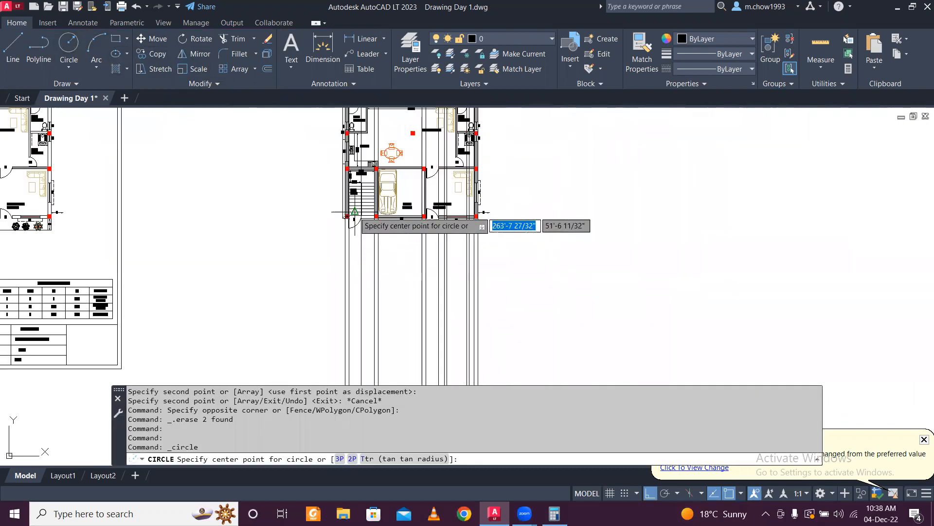
{"action": "scroll", "coordinate": [328, 248], "scroll_direction": "down", "scroll_amount": 6}
{"action": "scroll", "coordinate": [347, 289], "scroll_direction": "up", "scroll_amount": 6}
{"action": "scroll", "coordinate": [246, 286], "scroll_direction": "up", "scroll_amount": 8}
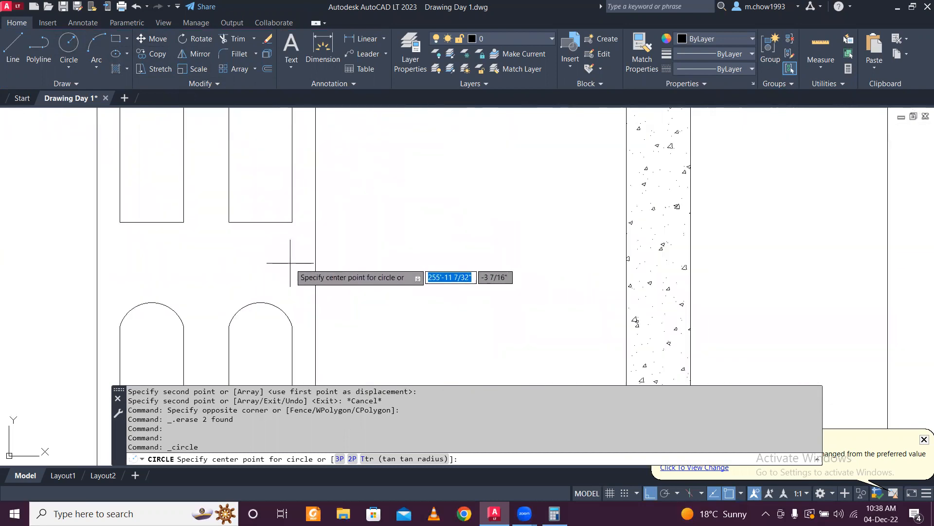
{"action": "left_click", "coordinate": [291, 263]}
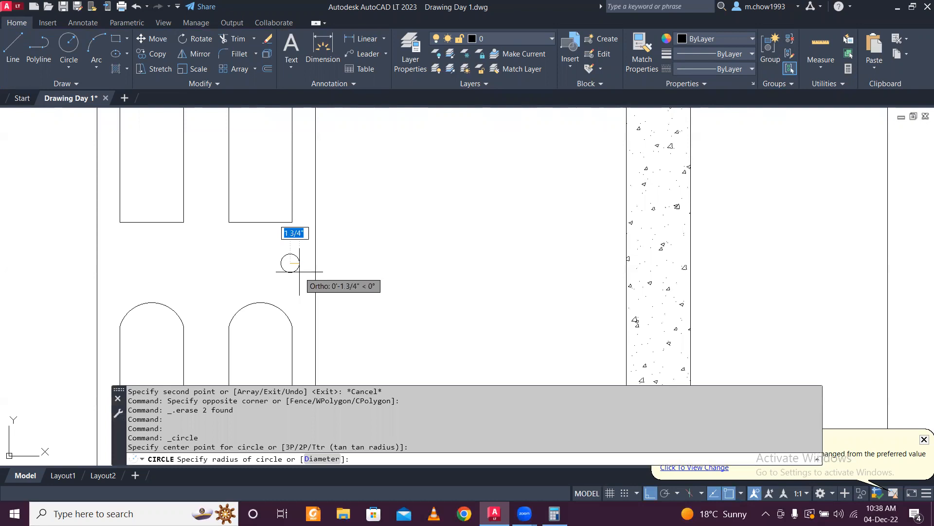
{"action": "left_click", "coordinate": [300, 271]}
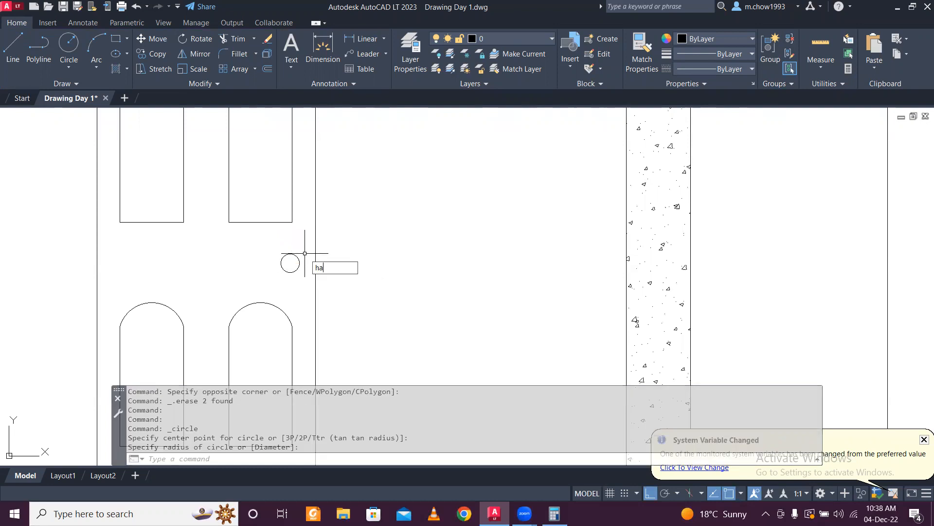
{"action": "type", "text": "ha"}
{"action": "key", "text": "Return"}
{"action": "key", "text": "Escape"}
- Offset the door's outer rectangle 2" inward to form the frame
{"action": "scroll", "coordinate": [303, 255], "scroll_direction": "down", "scroll_amount": 8}
{"action": "scroll", "coordinate": [306, 254], "scroll_direction": "up", "scroll_amount": 4}
{"action": "type", "text": "o"}
{"action": "key", "text": "Return"}
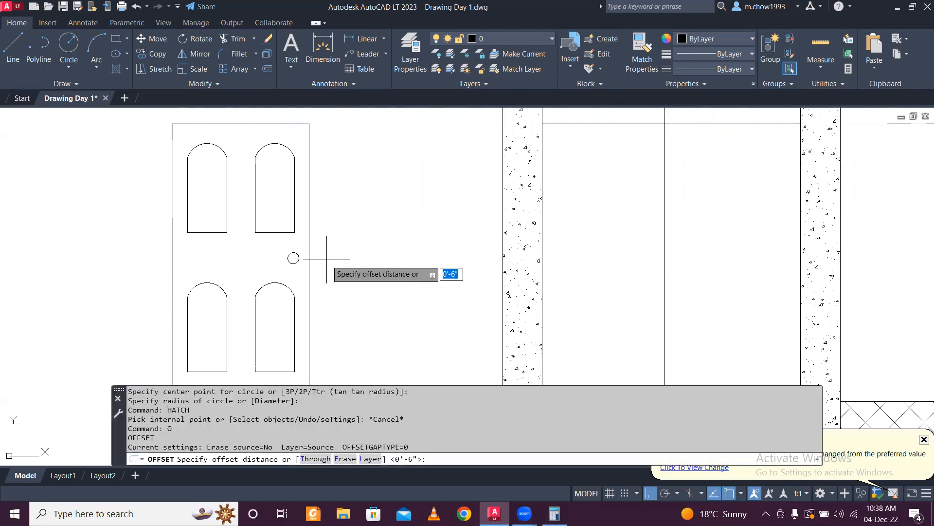
{"action": "type", "text": "2"}
{"action": "key", "text": "Return"}
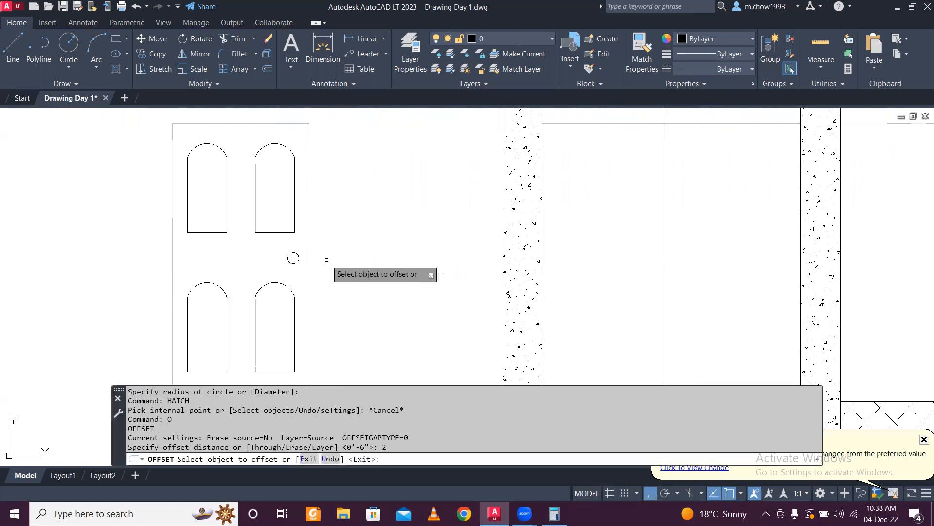
{"action": "left_click", "coordinate": [309, 223]}
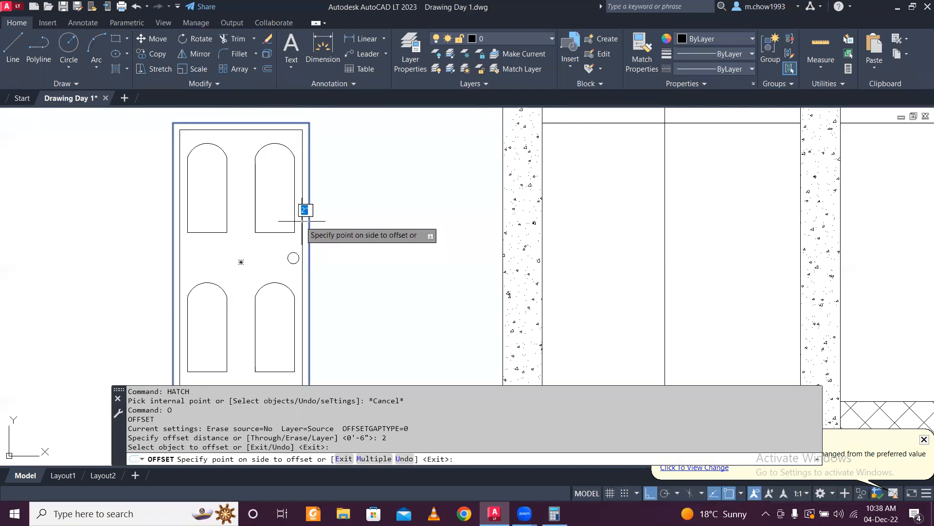
{"action": "left_click", "coordinate": [248, 255]}
{"action": "key", "text": "Escape"}
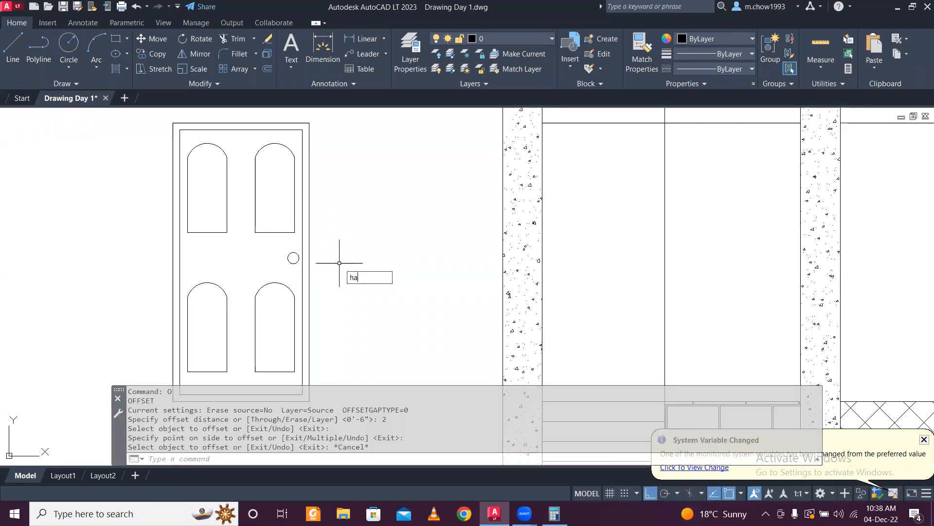
- Fill the door frame between the two rectangles with a solid yellow hatch
{"action": "type", "text": "ha"}
{"action": "key", "text": "Return"}
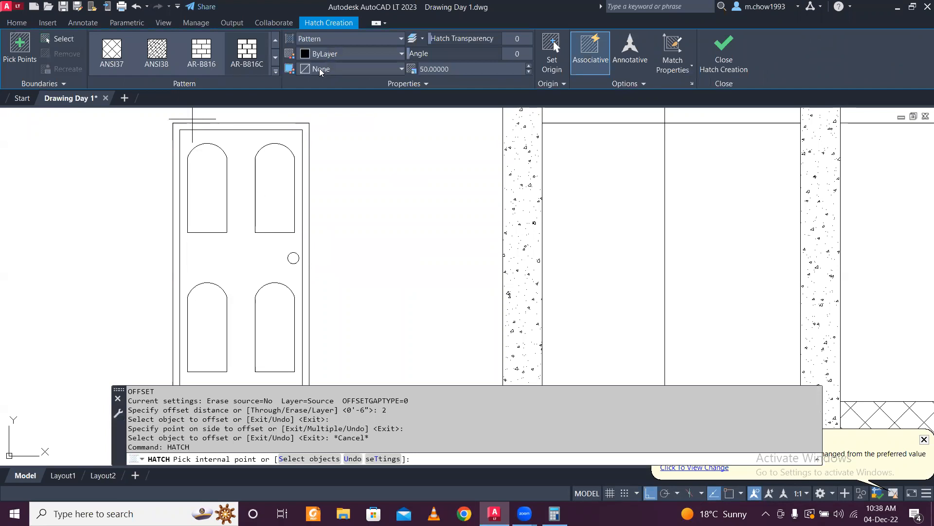
{"action": "left_click", "coordinate": [329, 39]}
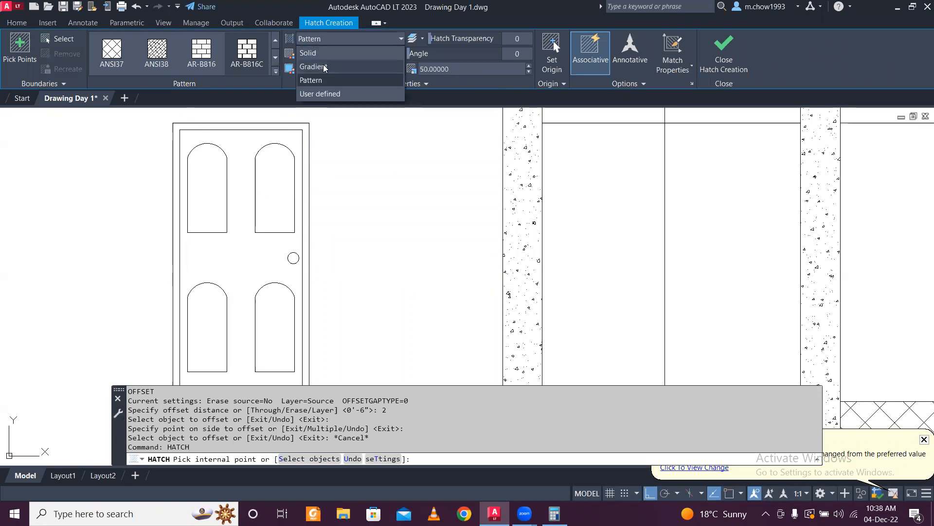
{"action": "left_click", "coordinate": [328, 52]}
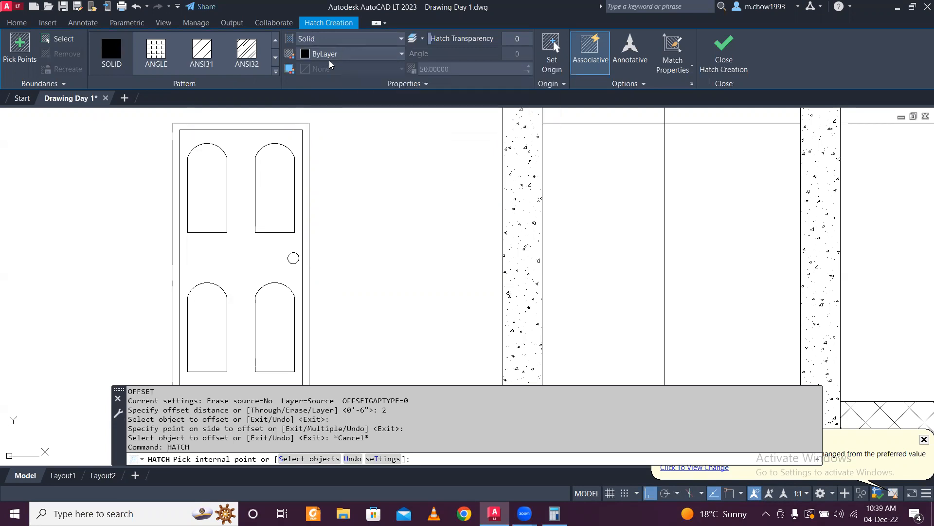
{"action": "left_click", "coordinate": [349, 57]}
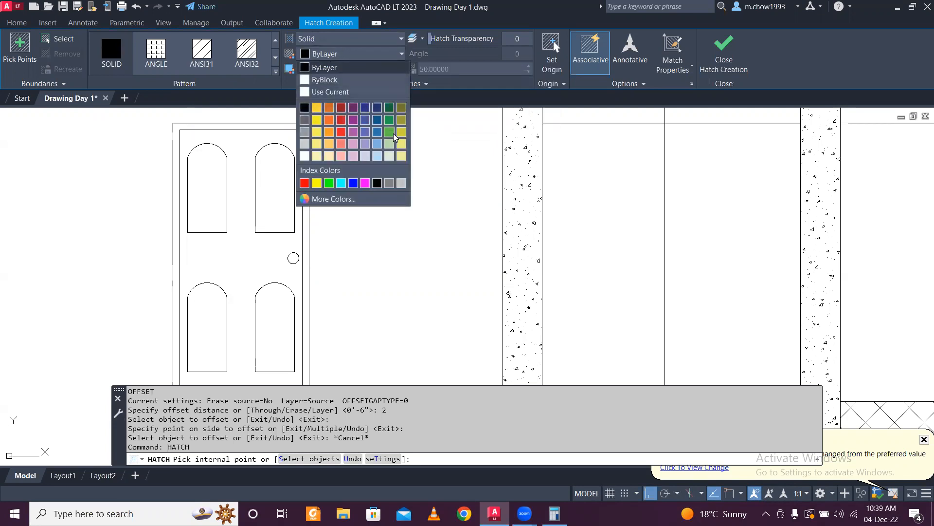
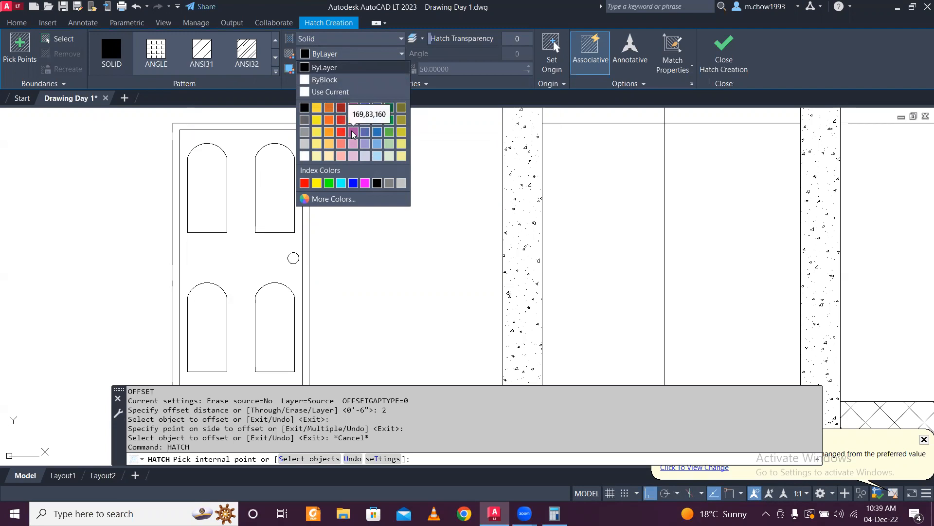
{"action": "left_click", "coordinate": [317, 183]}
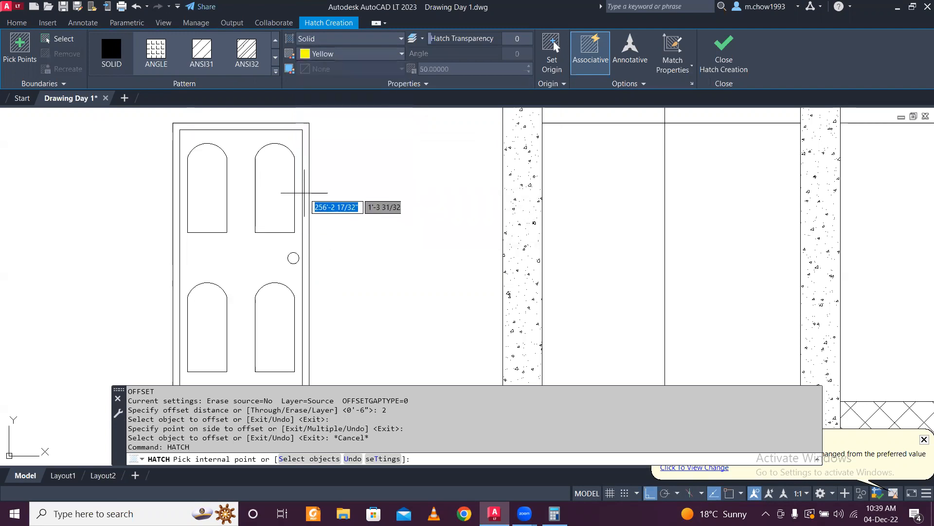
{"action": "left_click", "coordinate": [305, 186]}
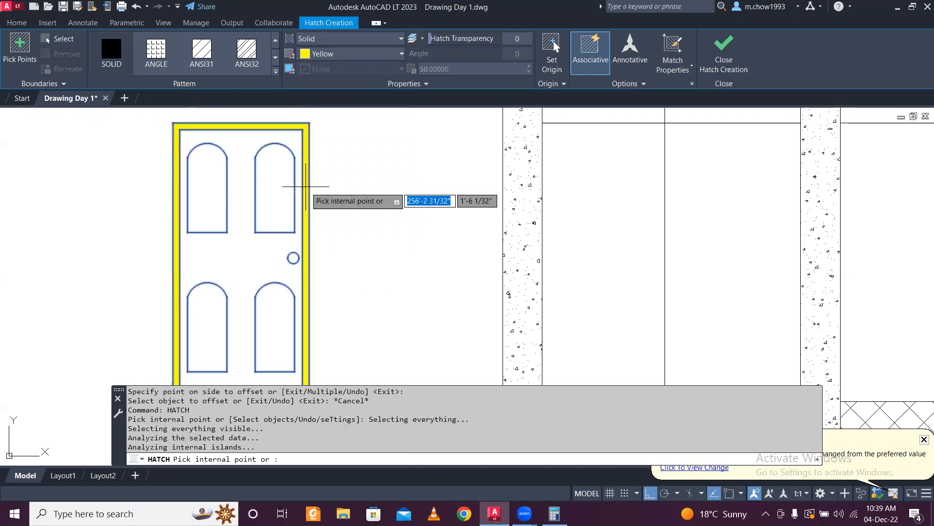
{"action": "key", "text": "Escape"}
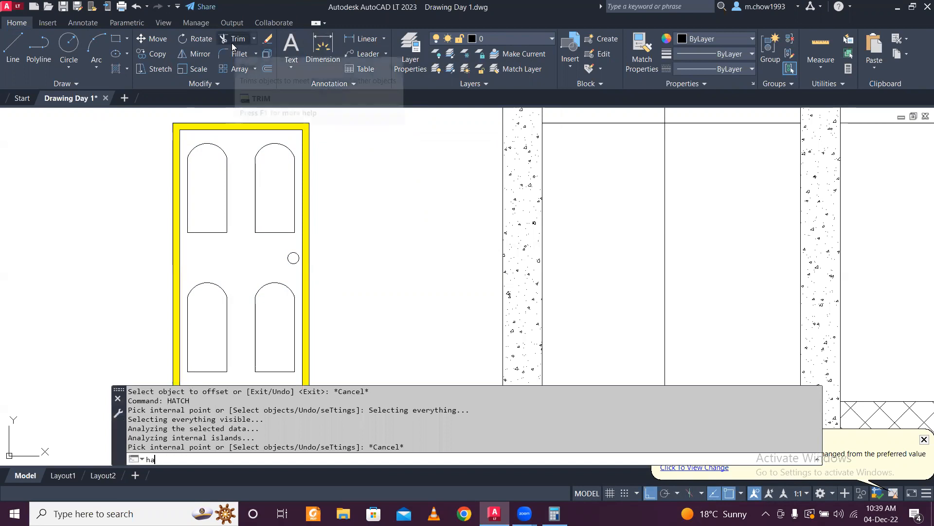
- Fill the door leaf around the arched panels with a solid dark red hatch, colour 153,27,30
{"action": "key", "text": "Return"}
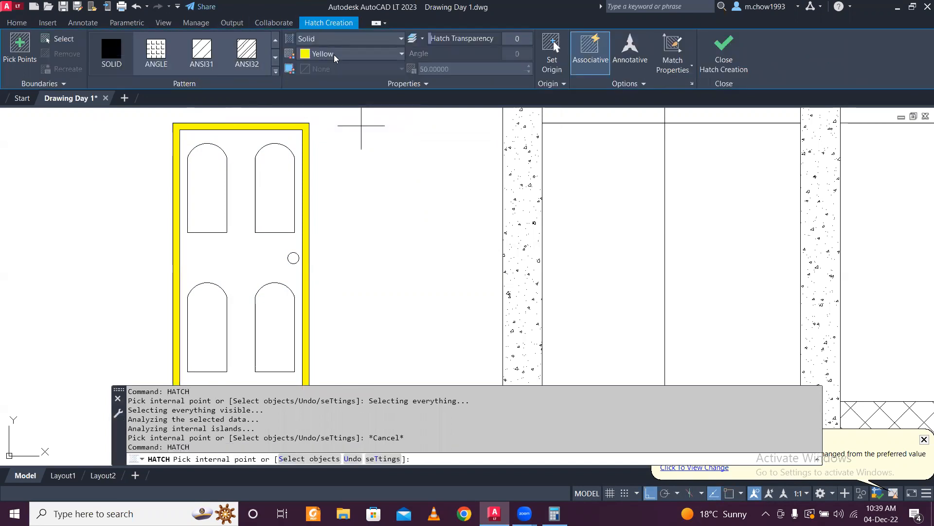
{"action": "left_click", "coordinate": [362, 58]}
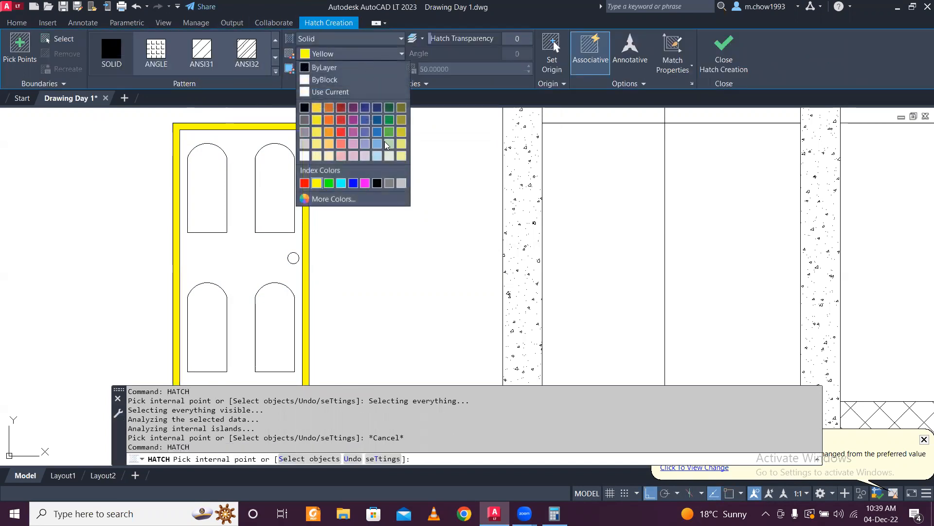
{"action": "left_click", "coordinate": [342, 108]}
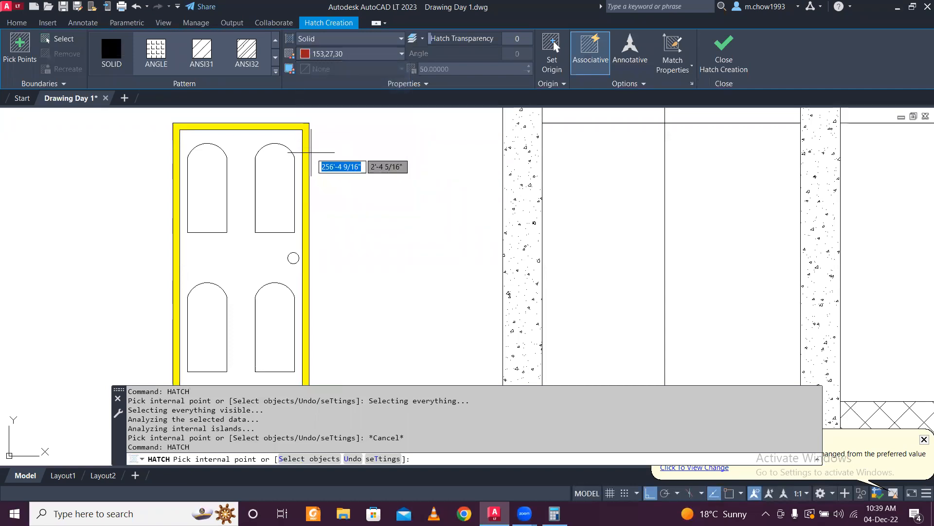
{"action": "left_click", "coordinate": [241, 147]}
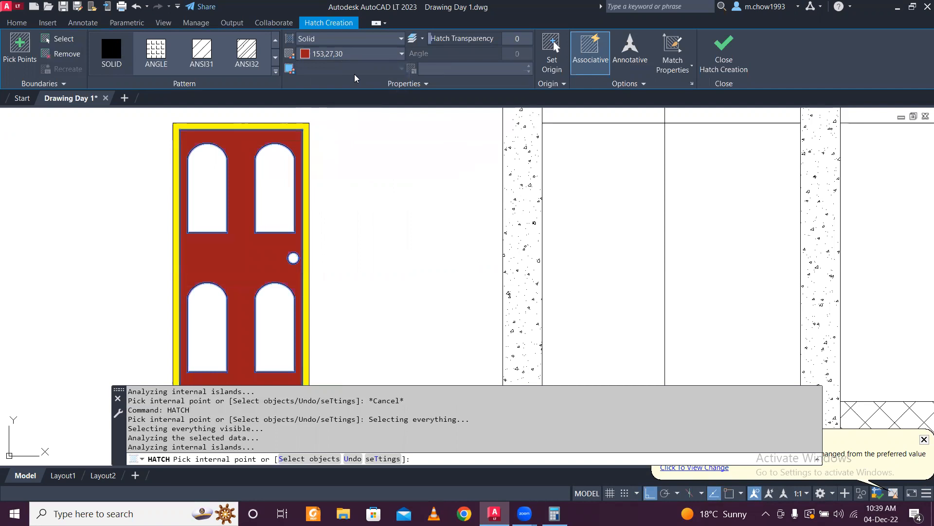
{"action": "key", "text": "Escape"}
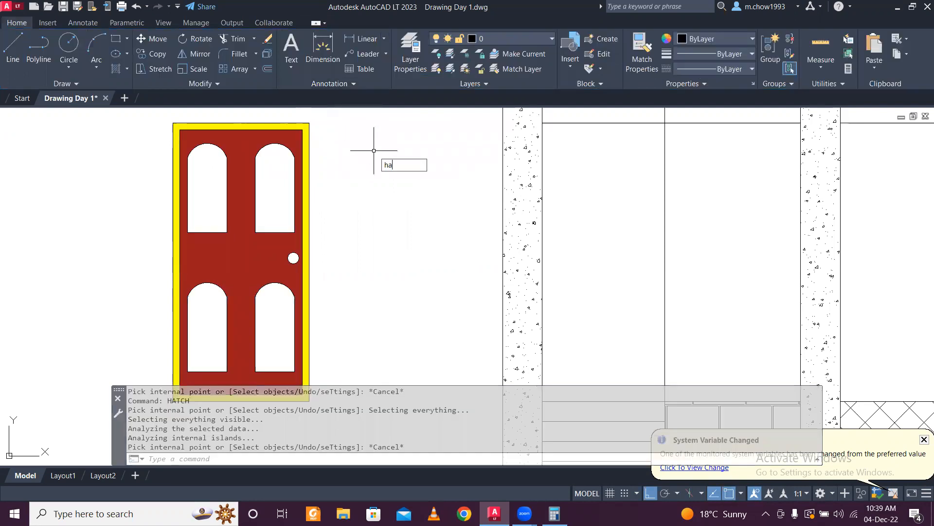
- Fill the four arched door panels with a solid light grey hatch, colour 199,200,202
{"action": "type", "text": "ha"}
{"action": "key", "text": "Return"}
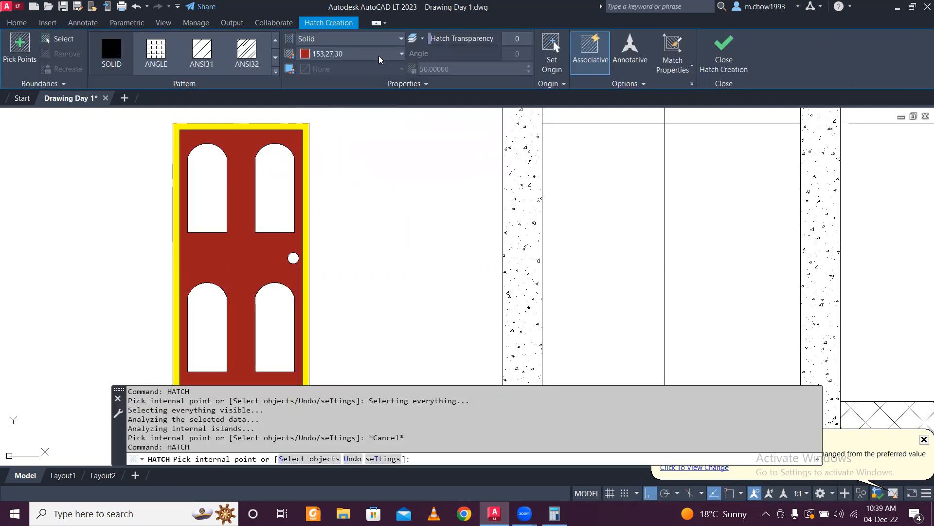
{"action": "left_click", "coordinate": [379, 56]}
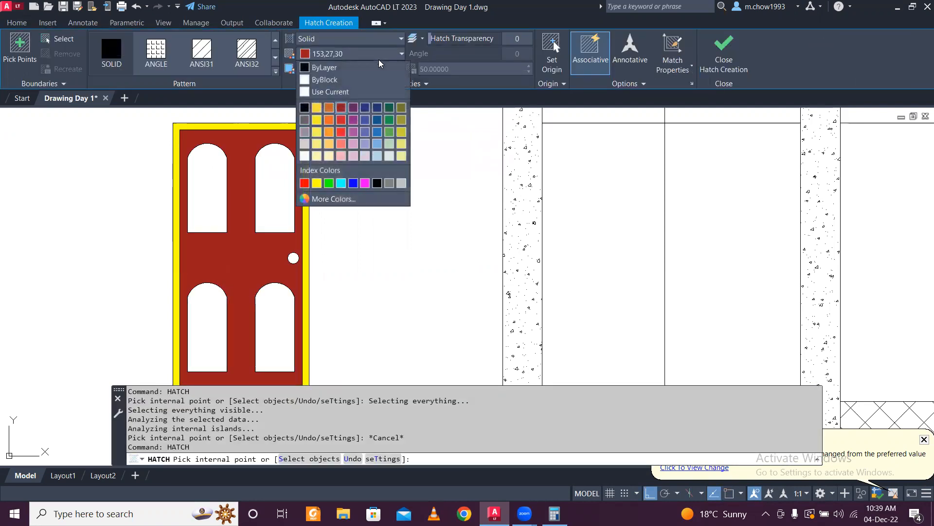
{"action": "left_click", "coordinate": [304, 144]}
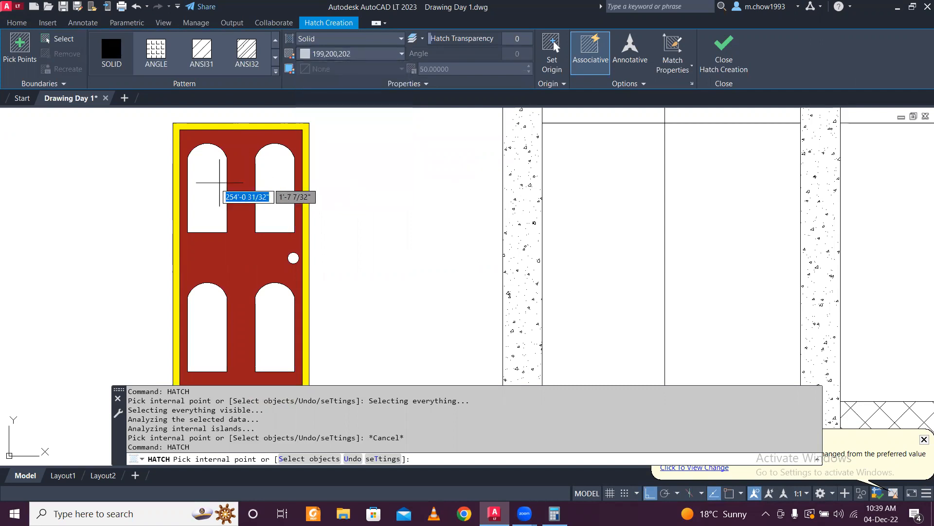
{"action": "left_click", "coordinate": [274, 187]}
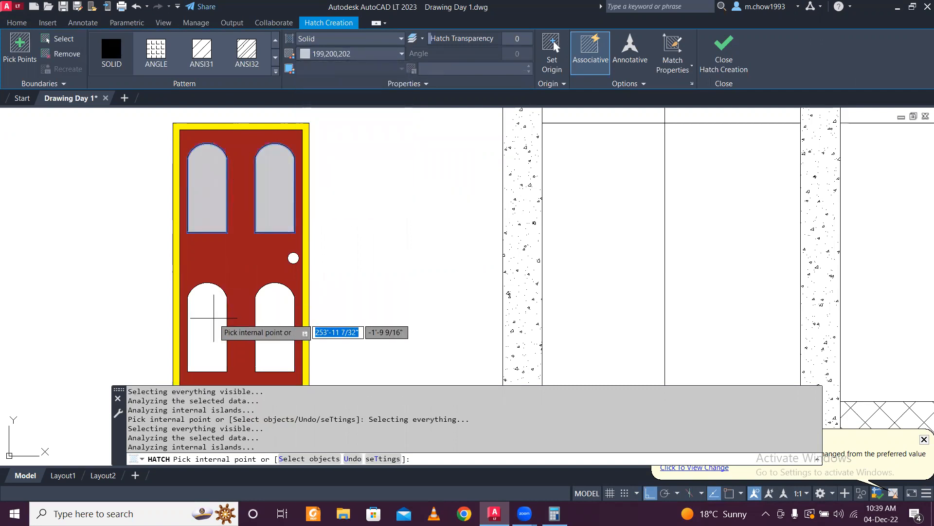
{"action": "left_click", "coordinate": [212, 316]}
{"action": "left_click", "coordinate": [280, 317]}
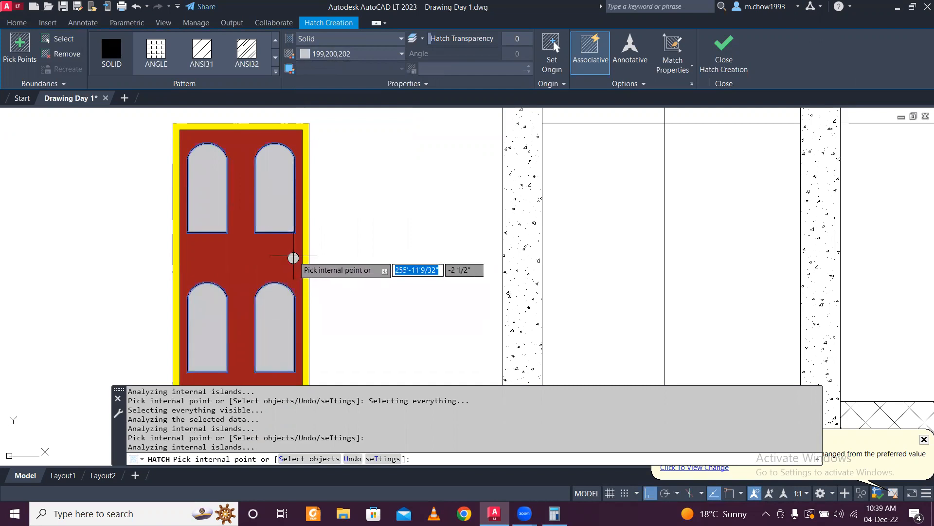
{"action": "key", "text": "Escape"}
- Finish hatching and define the complete door drawing as a block named "door elevation"
{"action": "scroll", "coordinate": [355, 202], "scroll_direction": "down", "scroll_amount": 5}
{"action": "scroll", "coordinate": [357, 203], "scroll_direction": "up", "scroll_amount": 4}
{"action": "scroll", "coordinate": [319, 184], "scroll_direction": "down", "scroll_amount": 2}
{"action": "left_click", "coordinate": [245, 149]}
{"action": "left_click", "coordinate": [344, 318]}
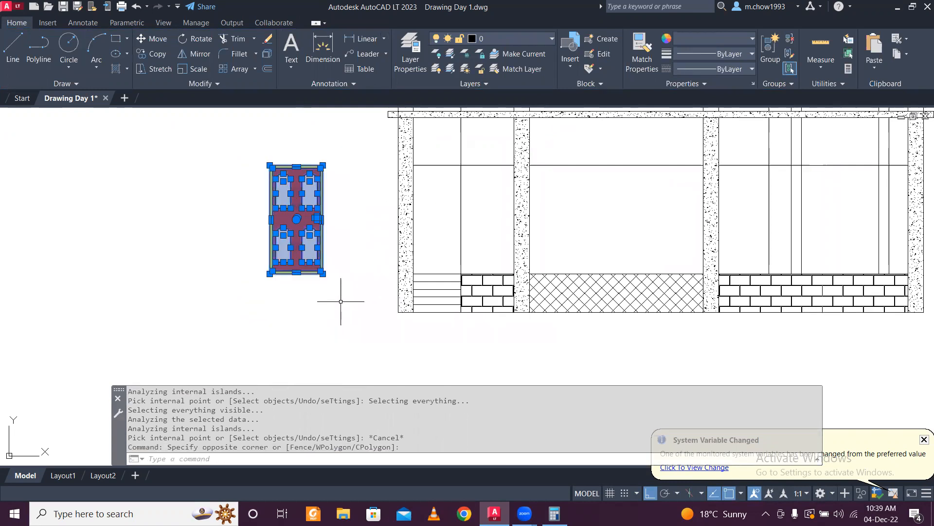
{"action": "key", "text": "Return"}
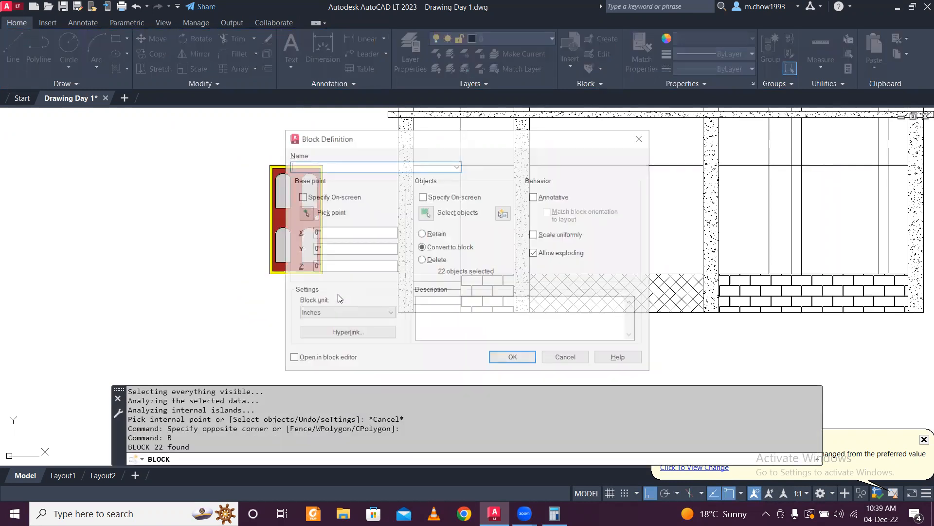
{"action": "type", "text": "door elevation"}
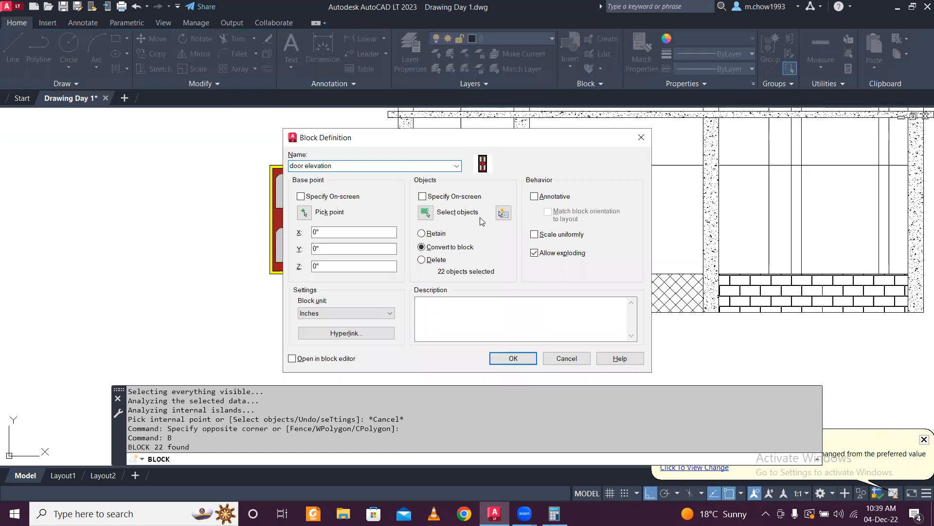
{"action": "left_click", "coordinate": [515, 358]}
- Move the door block by its lower right corner onto the brick plinth, against the column beside the steps bay
{"action": "left_click", "coordinate": [336, 266]}
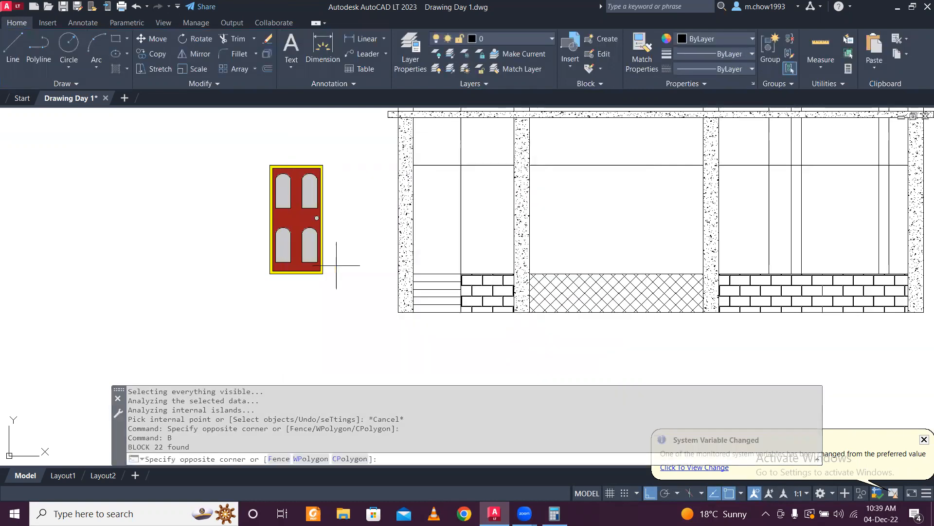
{"action": "left_click", "coordinate": [319, 252]}
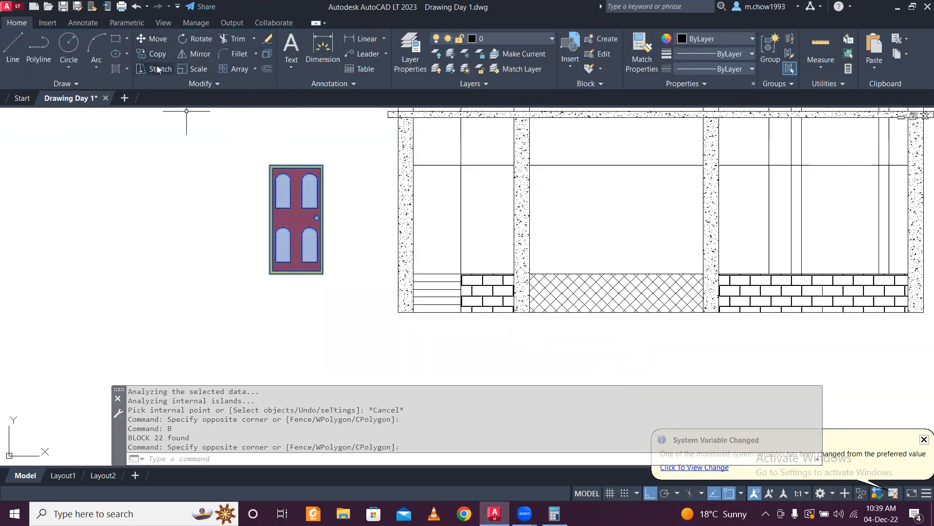
{"action": "left_click", "coordinate": [152, 41]}
{"action": "scroll", "coordinate": [316, 267], "scroll_direction": "up", "scroll_amount": 10}
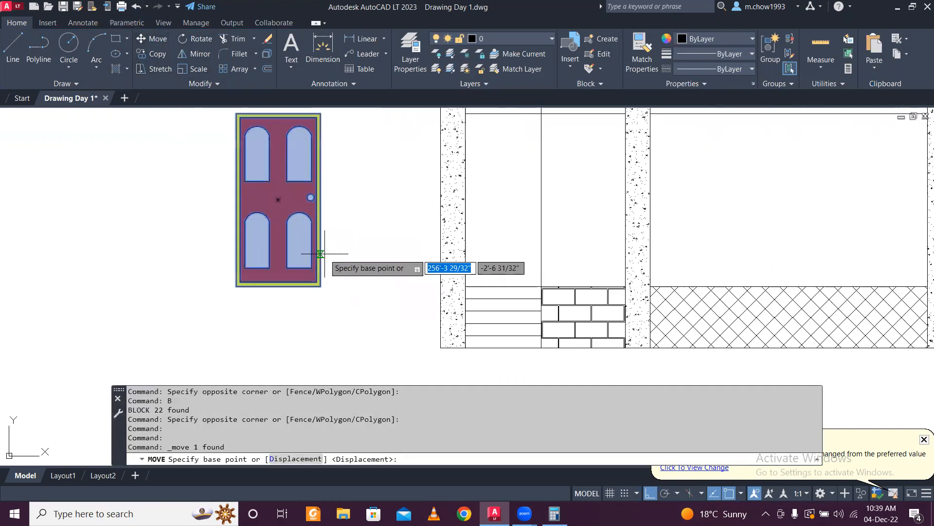
{"action": "left_click", "coordinate": [275, 316]}
{"action": "scroll", "coordinate": [270, 292], "scroll_direction": "down", "scroll_amount": 5}
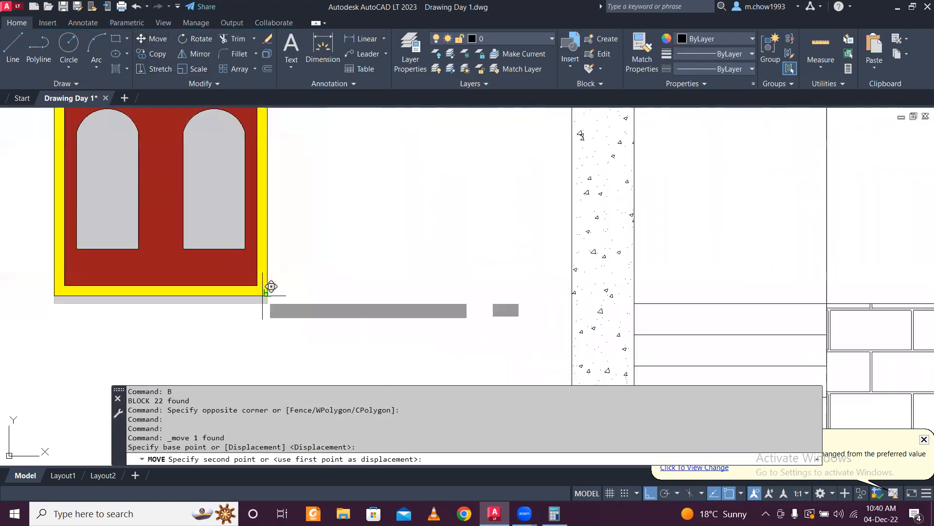
{"action": "scroll", "coordinate": [535, 302], "scroll_direction": "up", "scroll_amount": 3}
{"action": "scroll", "coordinate": [569, 302], "scroll_direction": "up", "scroll_amount": 6}
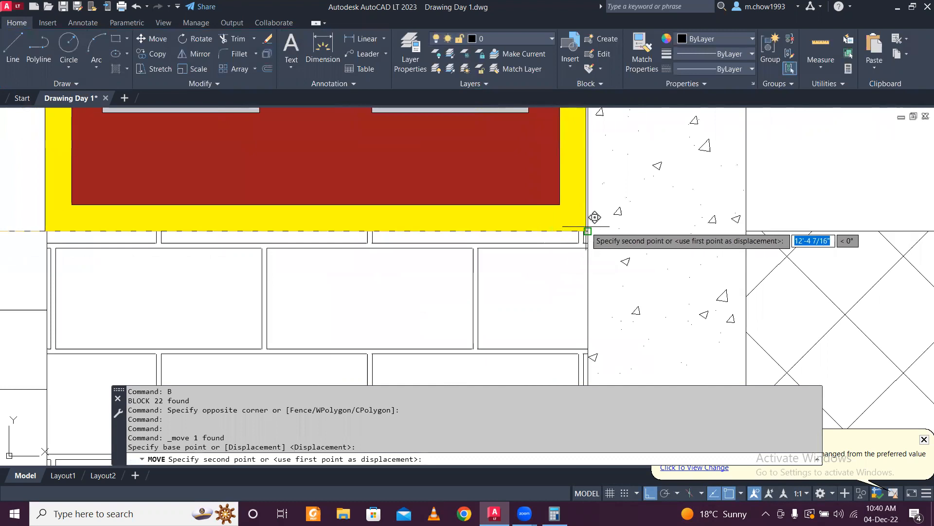
{"action": "left_click", "coordinate": [589, 231]}
{"action": "scroll", "coordinate": [331, 199], "scroll_direction": "down", "scroll_amount": 8}
{"action": "scroll", "coordinate": [332, 176], "scroll_direction": "up", "scroll_amount": 6}
{"action": "scroll", "coordinate": [329, 212], "scroll_direction": "down", "scroll_amount": 2}
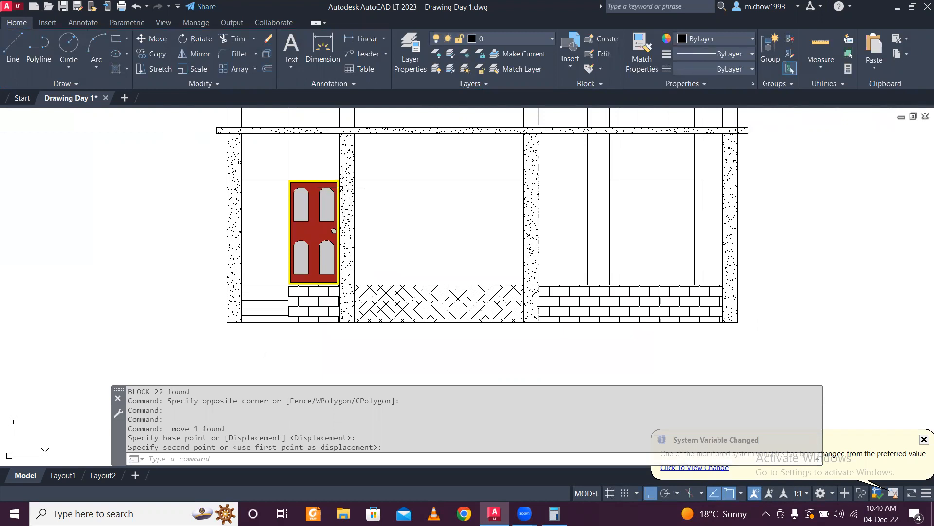
- Delete the vertical guide line running below the slab along the left edge of the door
{"action": "scroll", "coordinate": [341, 187], "scroll_direction": "down", "scroll_amount": 3}
{"action": "middle_click_drag", "start_coordinate": [341, 187], "coordinate": [335, 260]}
{"action": "scroll", "coordinate": [325, 282], "scroll_direction": "up", "scroll_amount": 4}
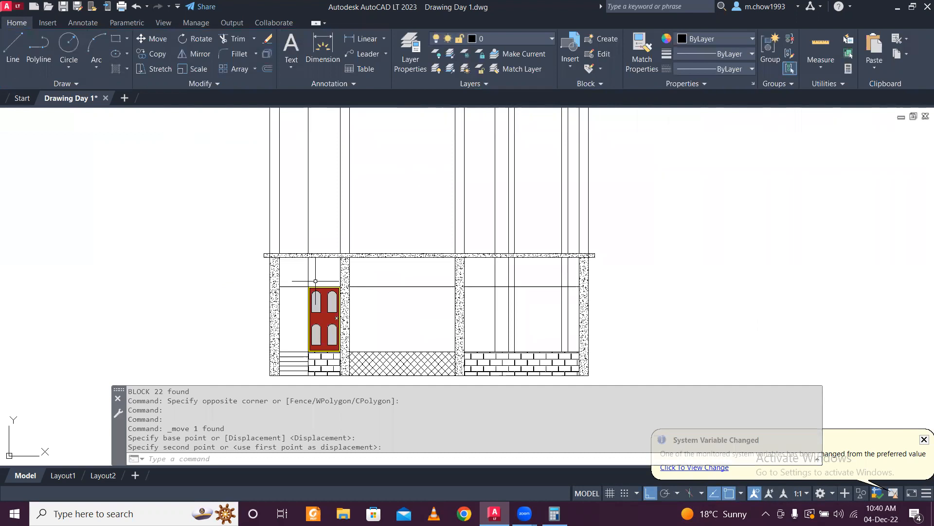
{"action": "left_click", "coordinate": [314, 267]}
{"action": "left_click", "coordinate": [281, 261]}
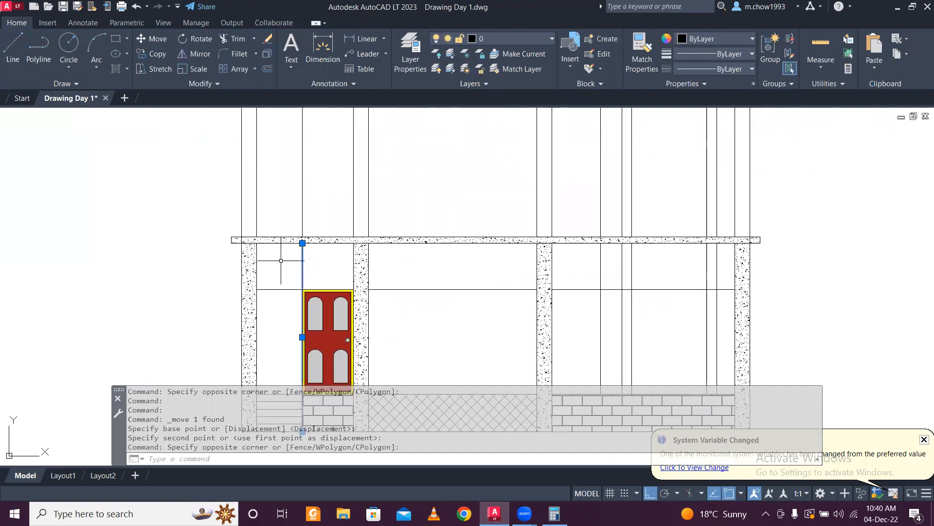
{"action": "key", "text": "Delete"}
{"action": "scroll", "coordinate": [317, 264], "scroll_direction": "down", "scroll_amount": 4}
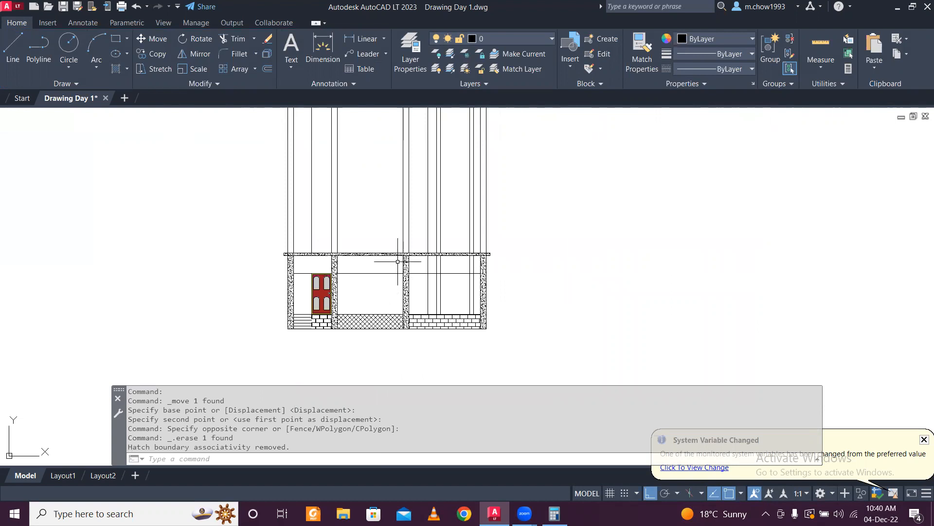
{"action": "scroll", "coordinate": [396, 209], "scroll_direction": "down", "scroll_amount": 5}
{"action": "scroll", "coordinate": [396, 208], "scroll_direction": "up", "scroll_amount": 3}
{"action": "scroll", "coordinate": [421, 185], "scroll_direction": "up", "scroll_amount": 4}
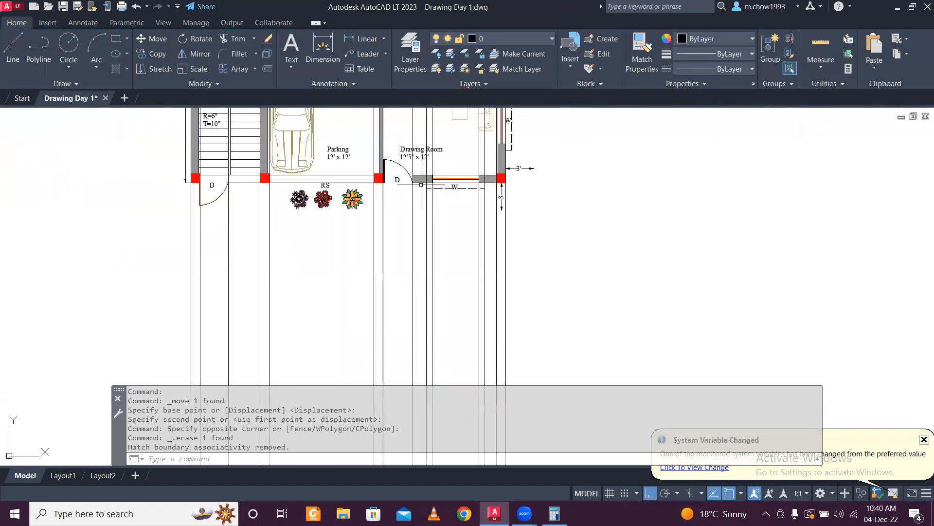
{"action": "scroll", "coordinate": [468, 186], "scroll_direction": "down", "scroll_amount": 6}
{"action": "scroll", "coordinate": [465, 319], "scroll_direction": "up", "scroll_amount": 5}
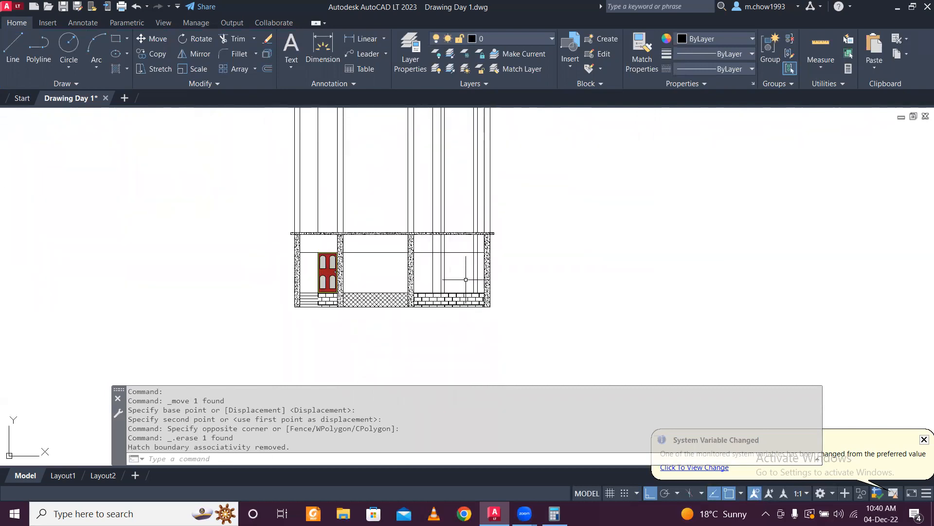
{"action": "left_click", "coordinate": [154, 42]}
{"action": "left_click", "coordinate": [116, 38]}
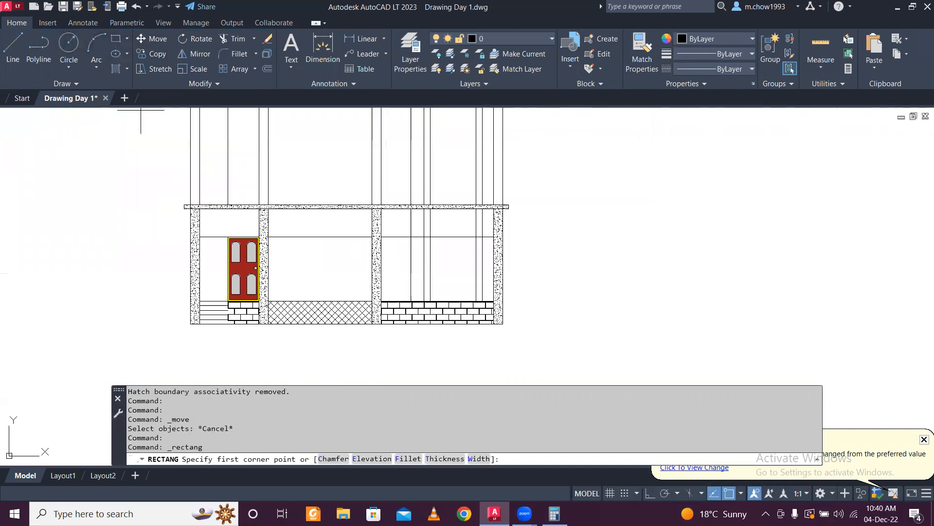
{"action": "scroll", "coordinate": [470, 245], "scroll_direction": "up", "scroll_amount": 1}
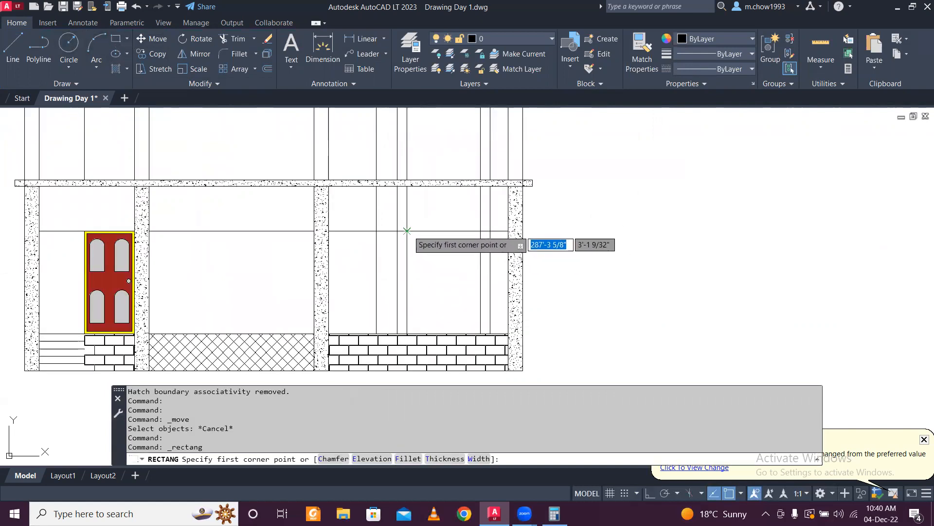
{"action": "left_click", "coordinate": [598, 215]}
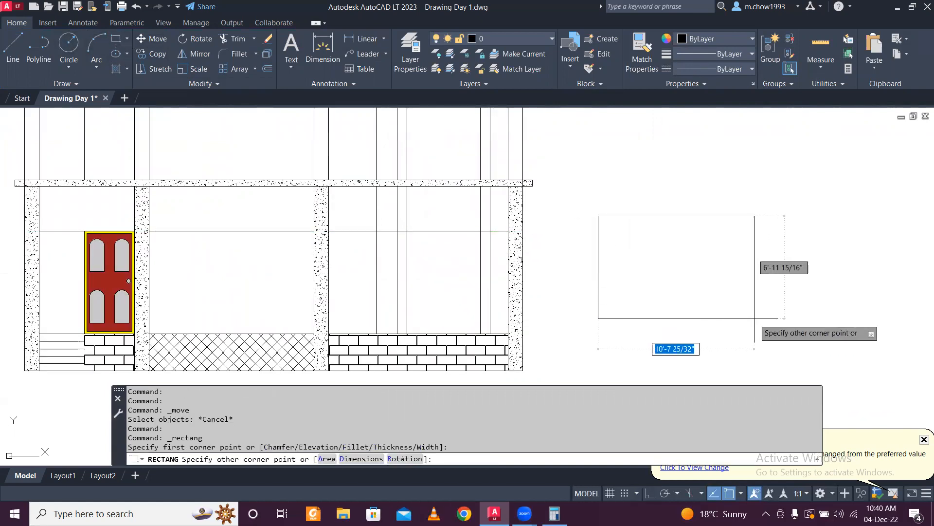
{"action": "type", "text": "@"}
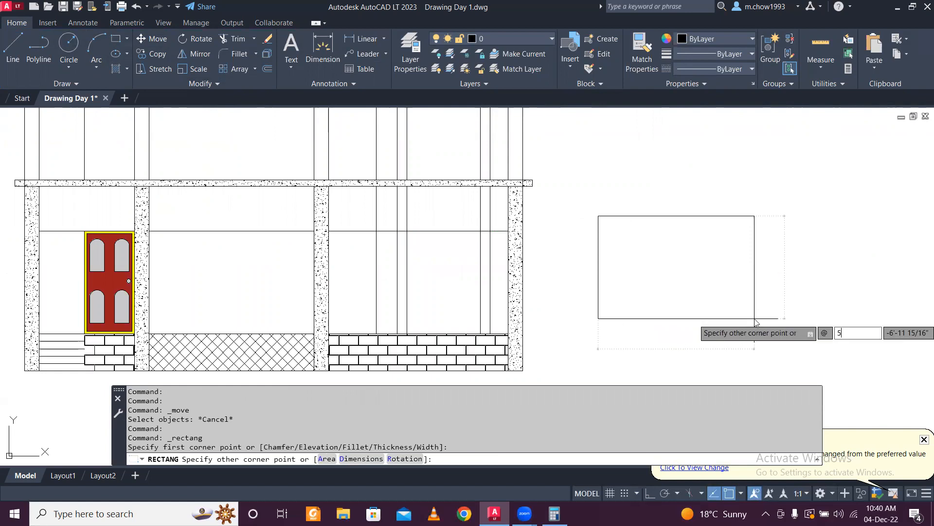
{"action": "type", "text": "5'"}
{"action": "key", "text": "Tab"}
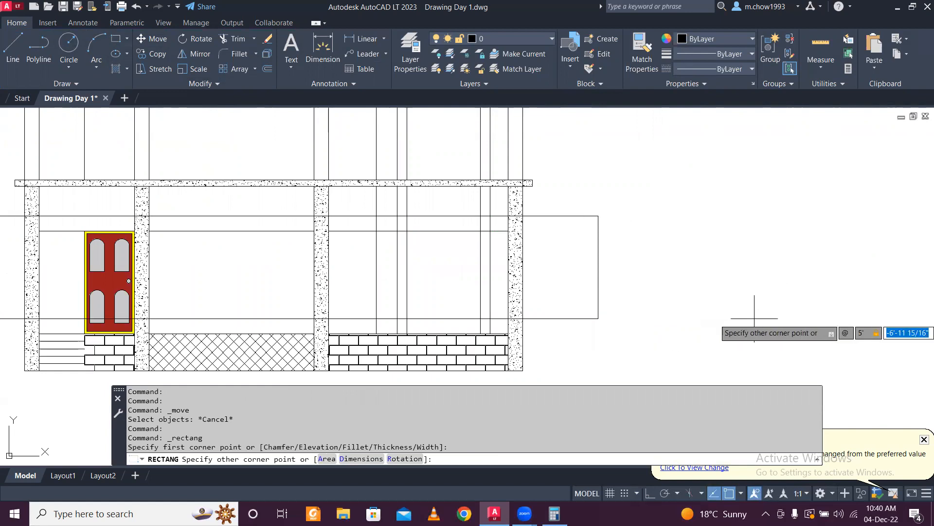
{"action": "scroll", "coordinate": [755, 319], "scroll_direction": "down", "scroll_amount": 5}
{"action": "scroll", "coordinate": [131, 245], "scroll_direction": "up", "scroll_amount": 5}
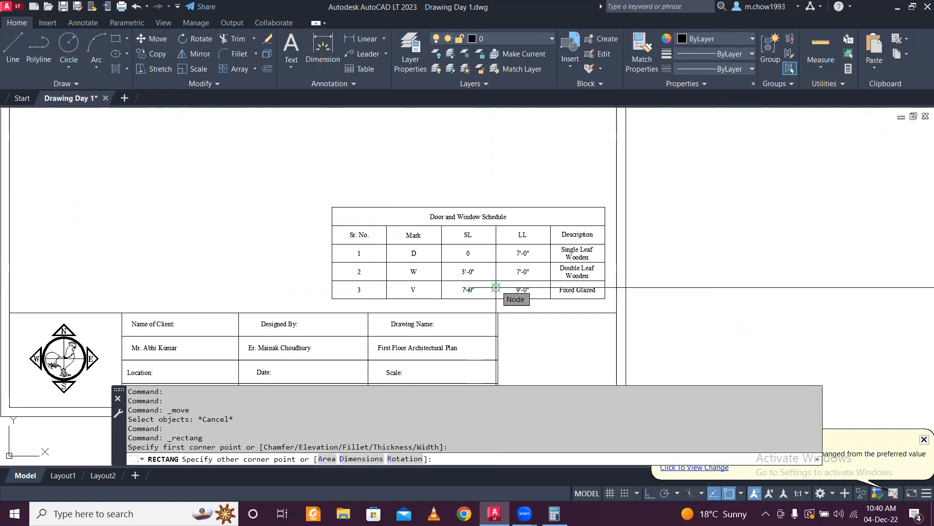
{"action": "scroll", "coordinate": [496, 287], "scroll_direction": "down", "scroll_amount": 8}
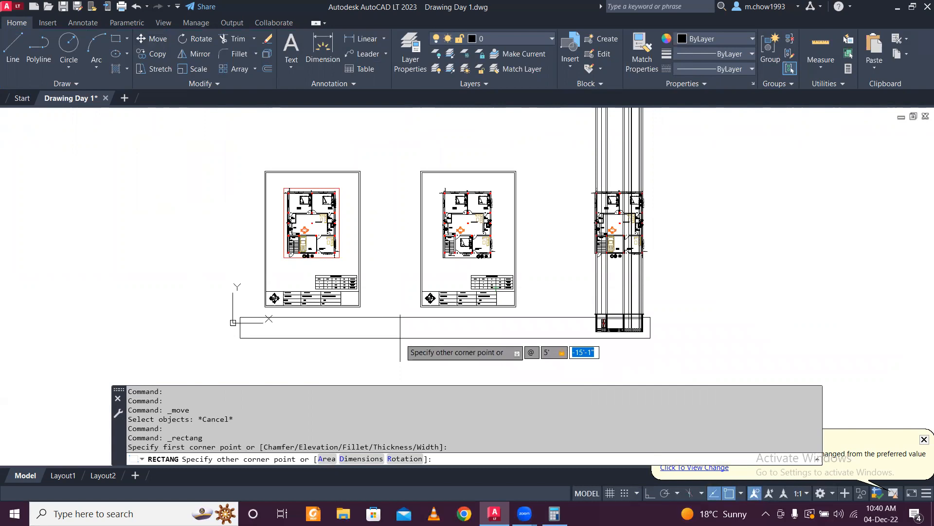
{"action": "key", "text": "Escape"}
- Draw a 5' by 4' rectangle in the empty area to the right of the elevation for the window outline
{"action": "scroll", "coordinate": [641, 321], "scroll_direction": "up", "scroll_amount": 2}
{"action": "middle_click_drag", "start_coordinate": [625, 300], "coordinate": [410, 152]}
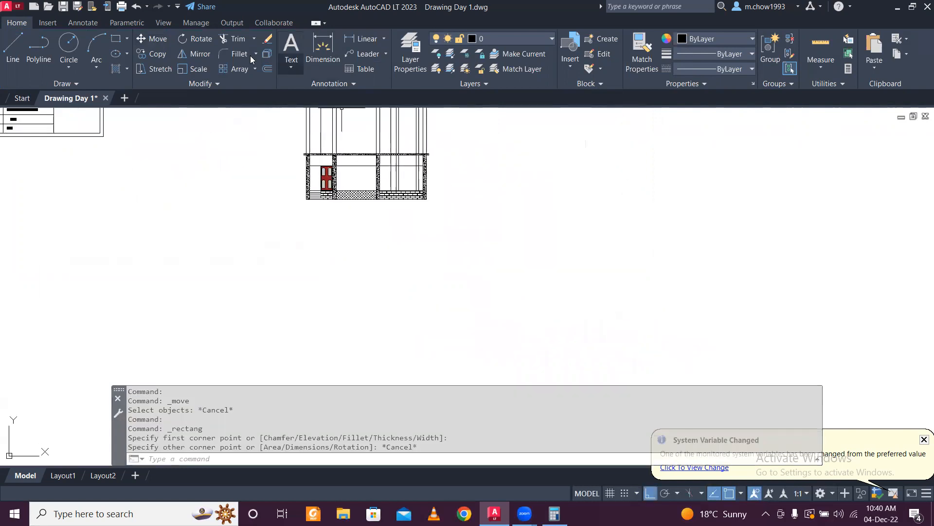
{"action": "left_click", "coordinate": [118, 40]}
{"action": "scroll", "coordinate": [481, 176], "scroll_direction": "up", "scroll_amount": 3}
{"action": "left_click", "coordinate": [457, 160]}
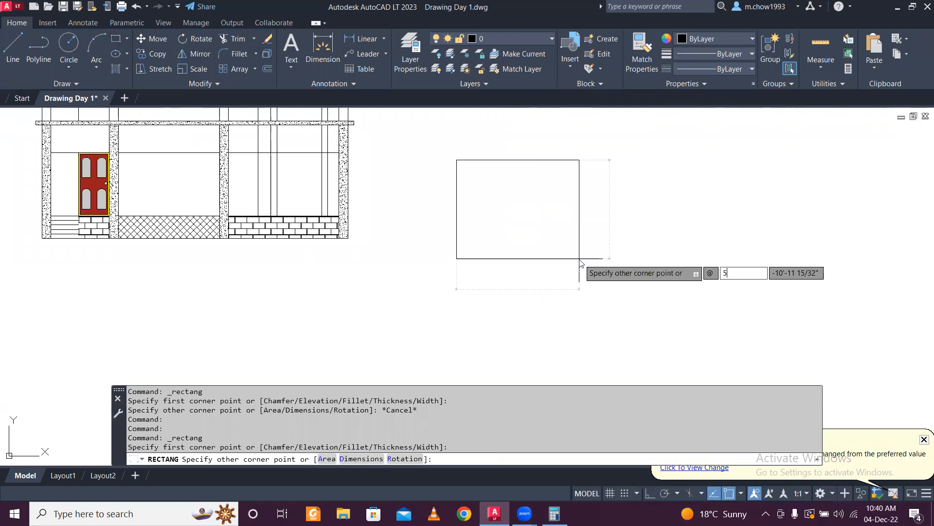
{"action": "type", "text": "5'"}
{"action": "key", "text": "Tab"}
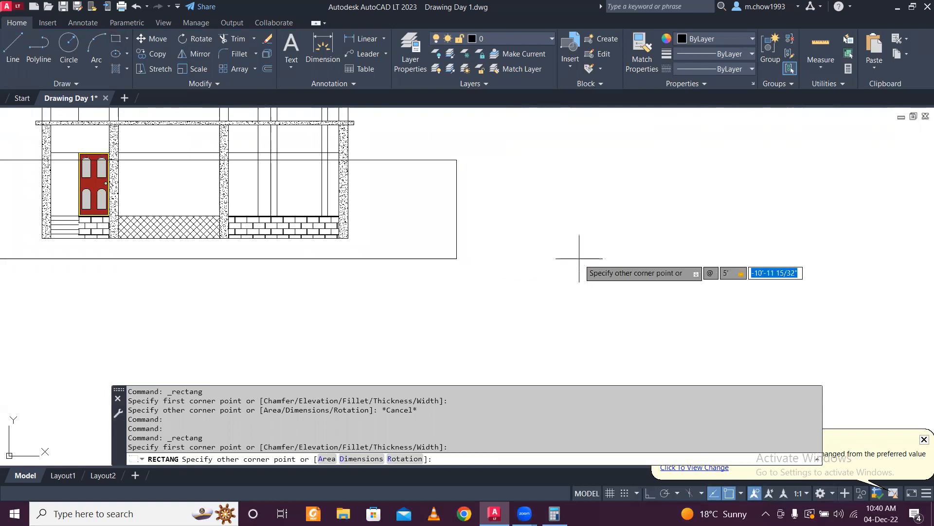
{"action": "key", "text": "Return"}
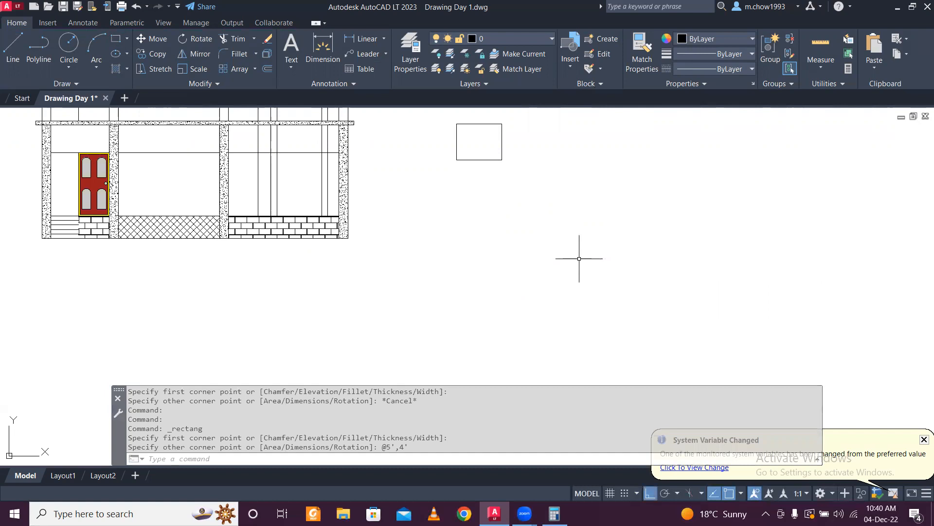
- Offset the window rectangle 2" inward to form the frame
{"action": "scroll", "coordinate": [487, 219], "scroll_direction": "up", "scroll_amount": 4}
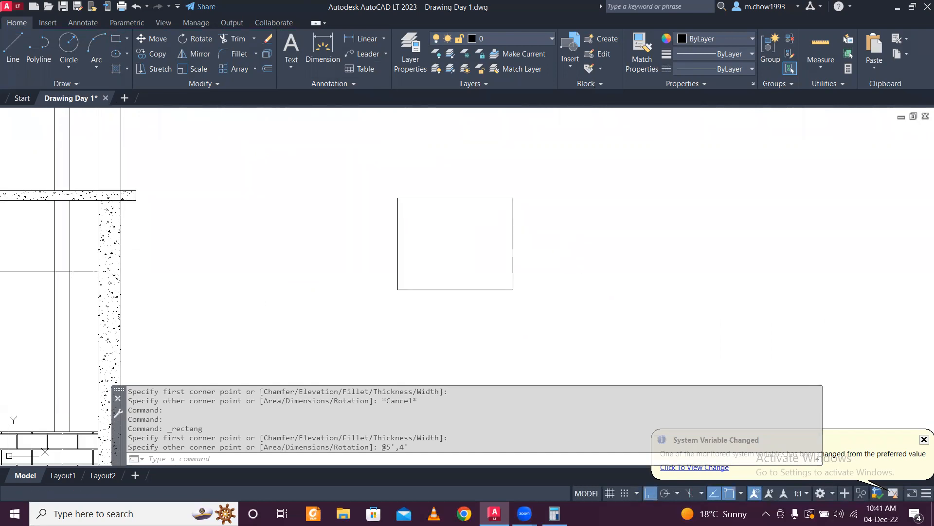
{"action": "type", "text": "o"}
{"action": "key", "text": "Return"}
{"action": "type", "text": "2"}
{"action": "key", "text": "Return"}
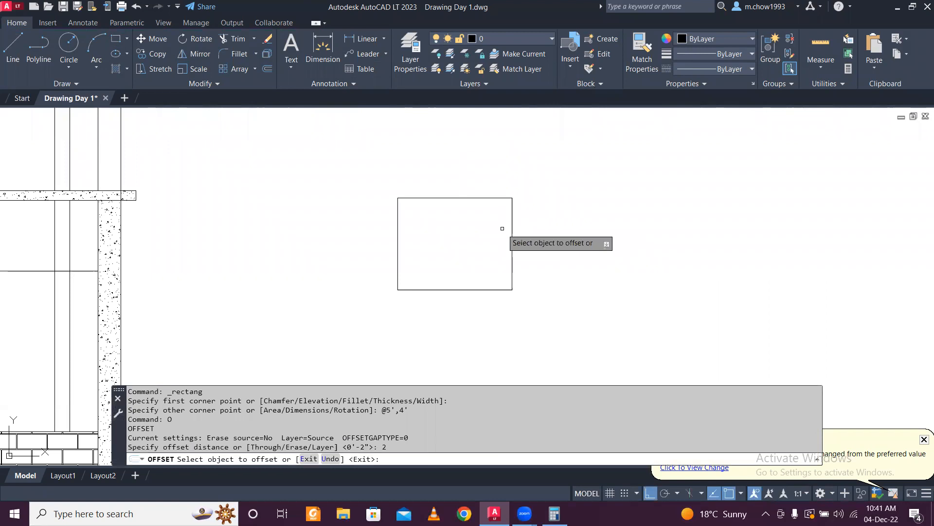
{"action": "left_click", "coordinate": [482, 199]}
{"action": "left_click", "coordinate": [489, 232]}
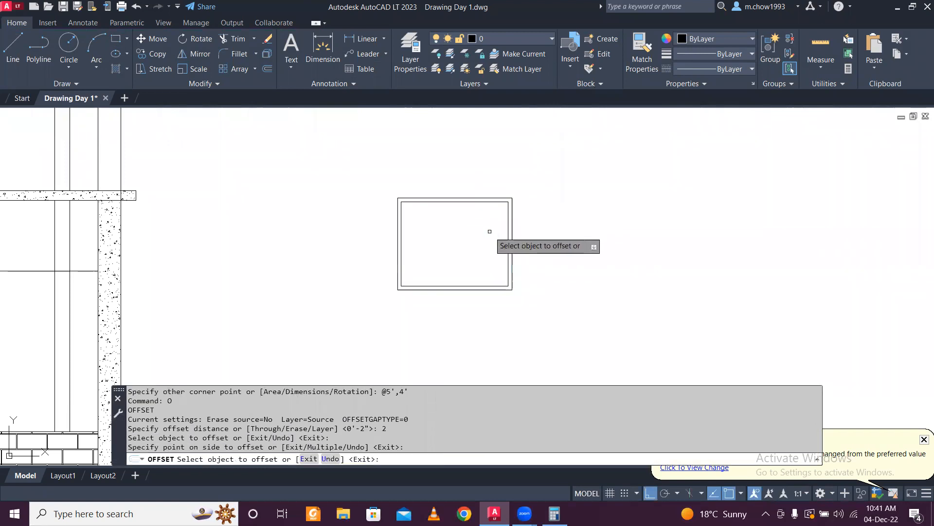
{"action": "scroll", "coordinate": [490, 231], "scroll_direction": "up", "scroll_amount": 4}
{"action": "key", "text": "Escape"}
{"action": "scroll", "coordinate": [484, 222], "scroll_direction": "down", "scroll_amount": 2}
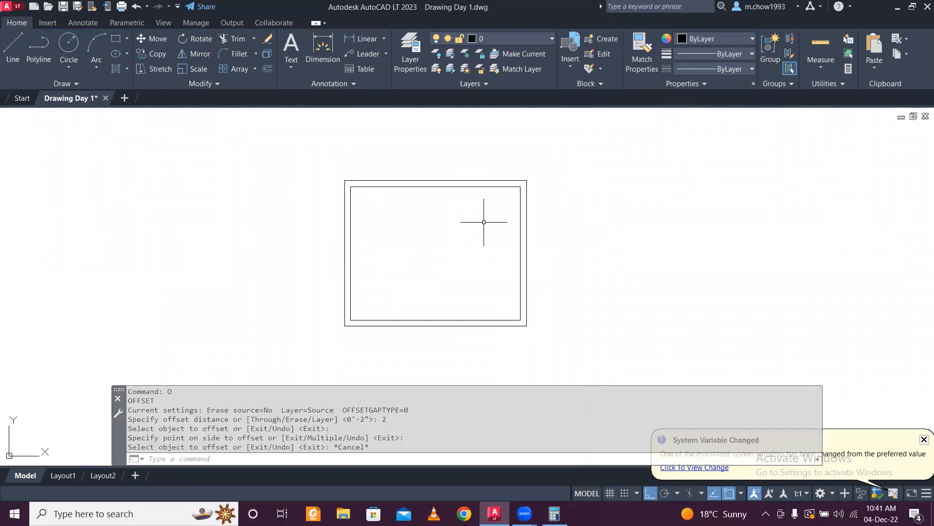
- Check the window's entry in the Door and Window Schedule on the plan sheet
{"action": "scroll", "coordinate": [403, 189], "scroll_direction": "down", "scroll_amount": 5}
{"action": "middle_click_drag", "start_coordinate": [125, 201], "coordinate": [413, 275]}
{"action": "scroll", "coordinate": [243, 170], "scroll_direction": "up", "scroll_amount": 1}
{"action": "scroll", "coordinate": [243, 170], "scroll_direction": "up", "scroll_amount": 2}
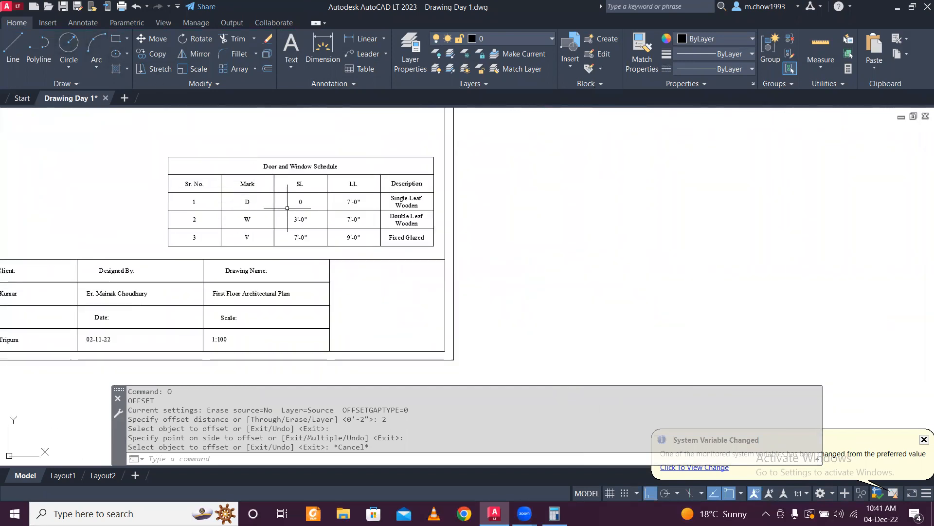
{"action": "scroll", "coordinate": [409, 225], "scroll_direction": "down", "scroll_amount": 4}
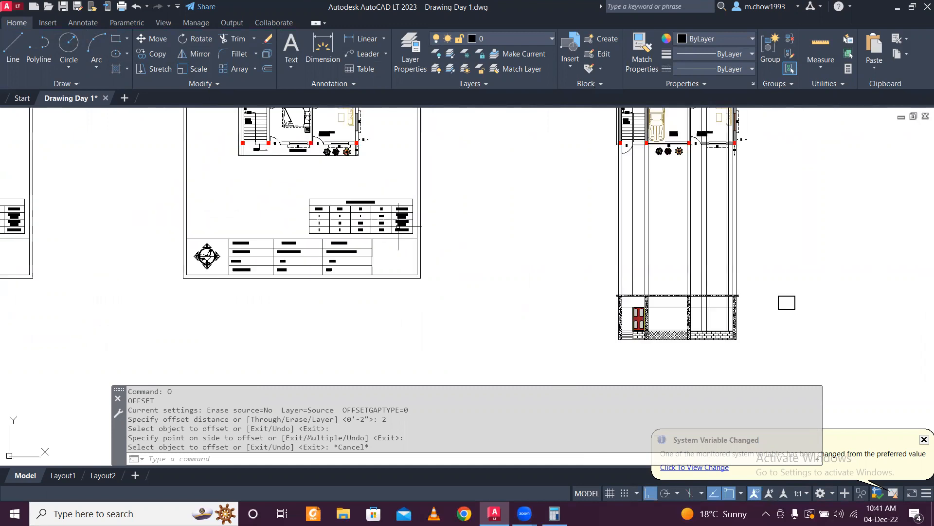
- Draw a vertical line through the middle of the inner frame rectangle, from its upper edge midpoint to its lower edge
{"action": "middle_click_drag", "start_coordinate": [618, 294], "coordinate": [536, 273]}
{"action": "scroll", "coordinate": [512, 235], "scroll_direction": "up", "scroll_amount": 10}
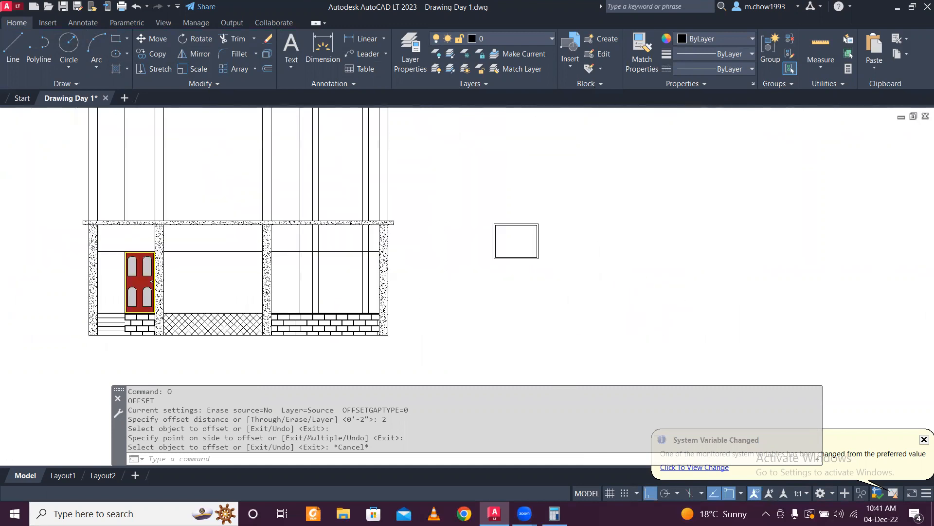
{"action": "left_click", "coordinate": [12, 46]}
{"action": "left_click", "coordinate": [428, 156]}
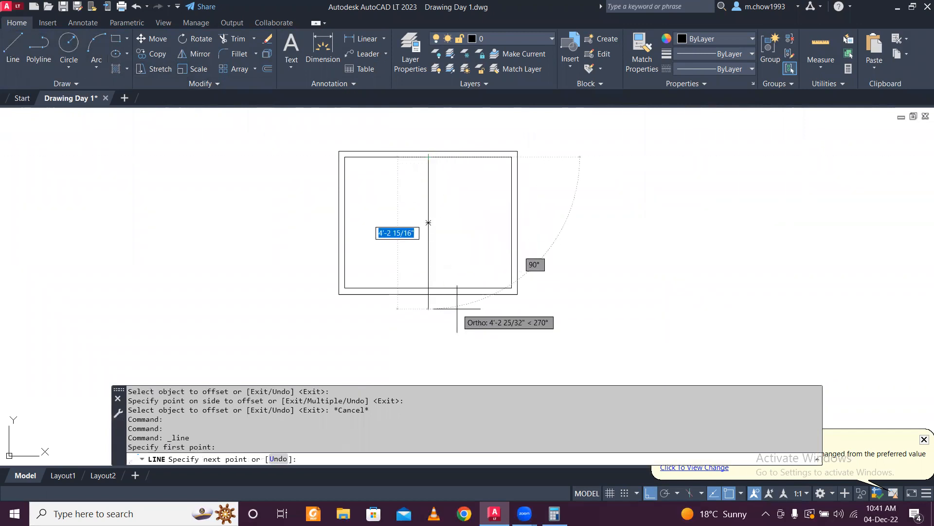
{"action": "left_click", "coordinate": [429, 287]}
{"action": "key", "text": "Escape"}
{"action": "middle_click_drag", "start_coordinate": [451, 235], "coordinate": [460, 258]}
{"action": "scroll", "coordinate": [451, 244], "scroll_direction": "up", "scroll_amount": 2}
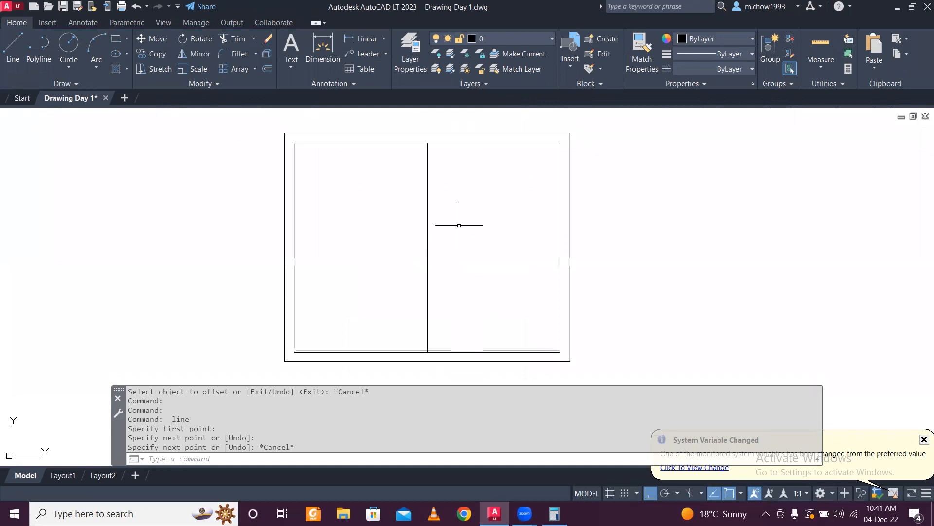
- Draw a horizontal line across the inner frame rectangle between the midpoints of its left and right edges
{"action": "scroll", "coordinate": [454, 224], "scroll_direction": "down", "scroll_amount": 2}
{"action": "scroll", "coordinate": [453, 223], "scroll_direction": "up", "scroll_amount": 2}
{"action": "scroll", "coordinate": [450, 225], "scroll_direction": "down", "scroll_amount": 3}
{"action": "scroll", "coordinate": [450, 226], "scroll_direction": "up", "scroll_amount": 2}
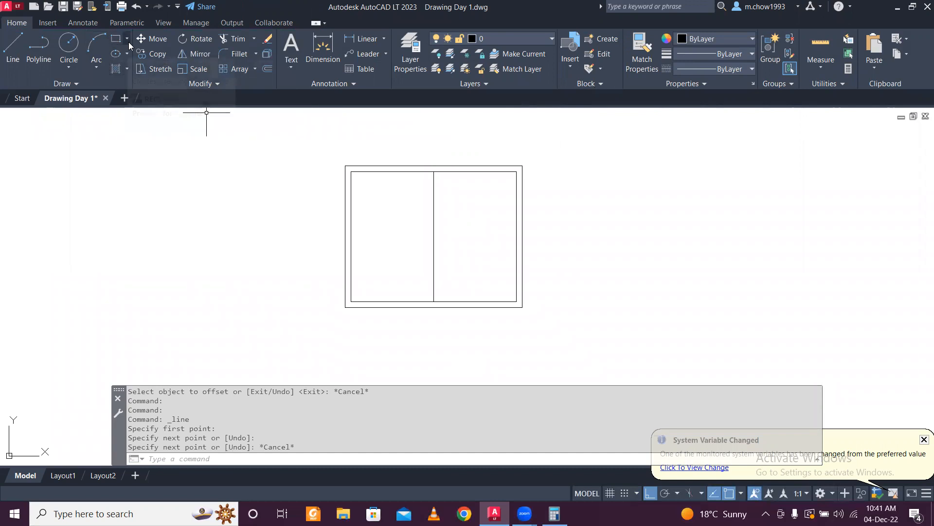
{"action": "left_click", "coordinate": [117, 40]}
{"action": "scroll", "coordinate": [411, 208], "scroll_direction": "up", "scroll_amount": 2}
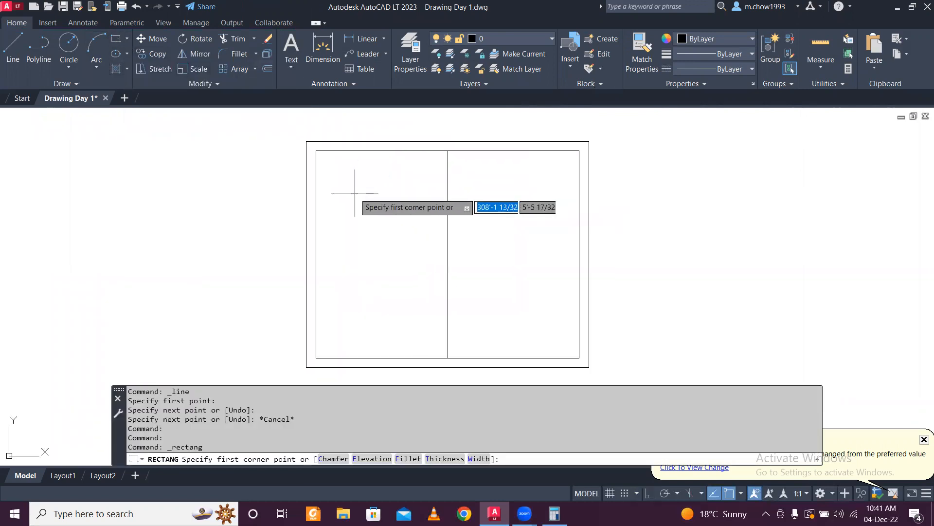
{"action": "left_click", "coordinate": [6, 50]}
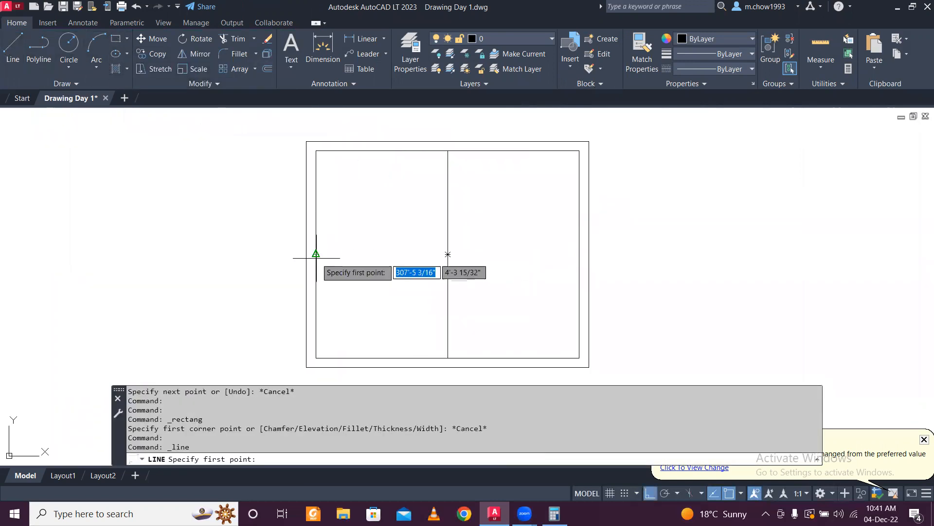
{"action": "left_click", "coordinate": [317, 255]}
{"action": "left_click", "coordinate": [590, 250]}
{"action": "key", "text": "Escape"}
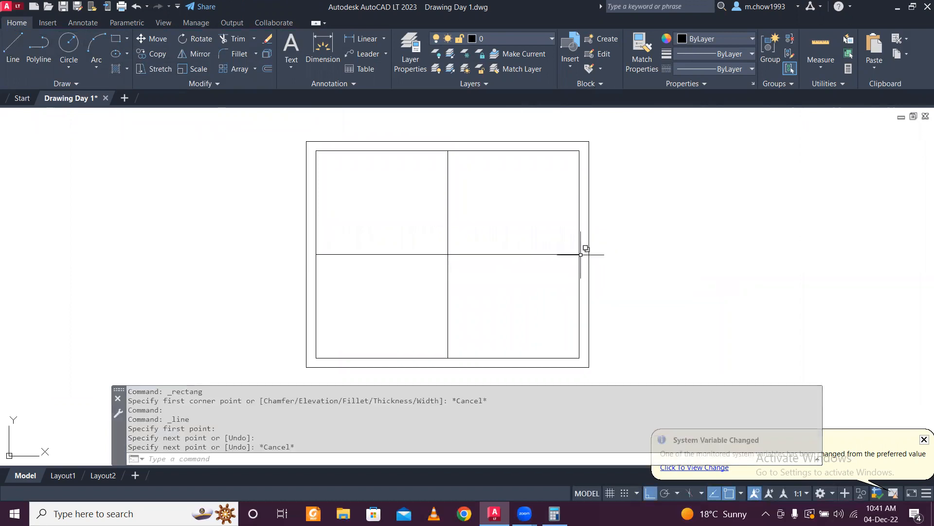
- Draw a small, nearly square rectangle inside the upper-left quadrant of the divided frame
{"action": "left_click", "coordinate": [112, 38]}
{"action": "left_click", "coordinate": [355, 182]}
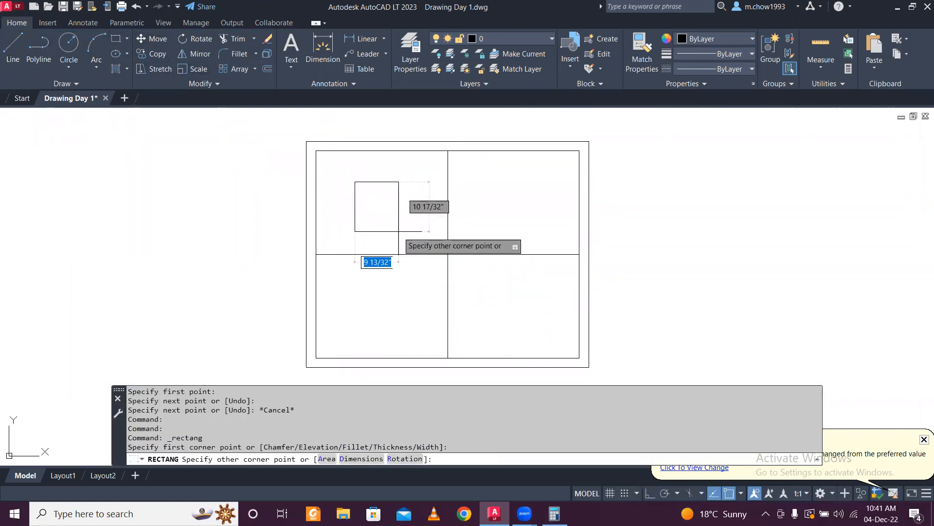
{"action": "left_click", "coordinate": [403, 235]}
{"action": "key", "text": "Escape"}
{"action": "left_click", "coordinate": [12, 46]}
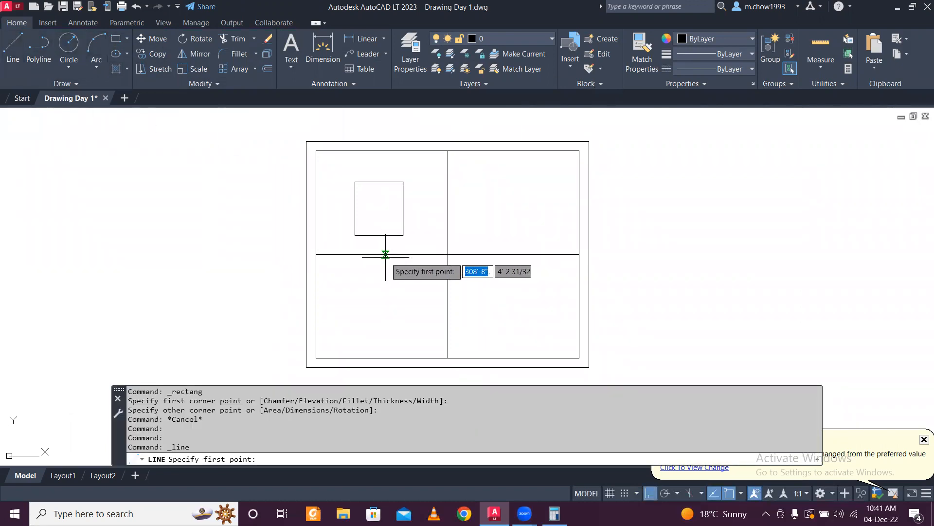
{"action": "key", "text": "Escape"}
- Shorten the horizontal centre line by stretching its right end back to the vertical centre line
{"action": "left_click", "coordinate": [543, 277]}
{"action": "left_click", "coordinate": [506, 232]}
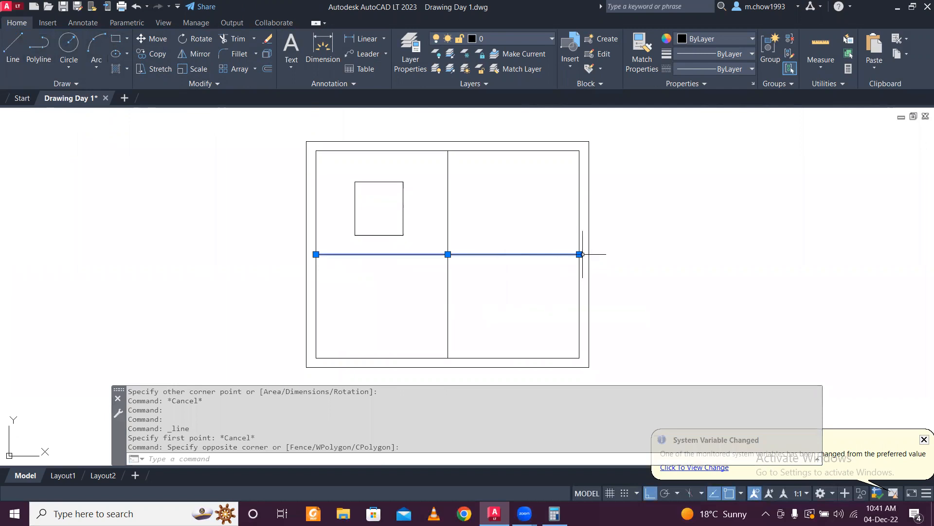
{"action": "left_click", "coordinate": [583, 254]}
{"action": "left_click", "coordinate": [460, 256]}
{"action": "key", "text": "Escape"}
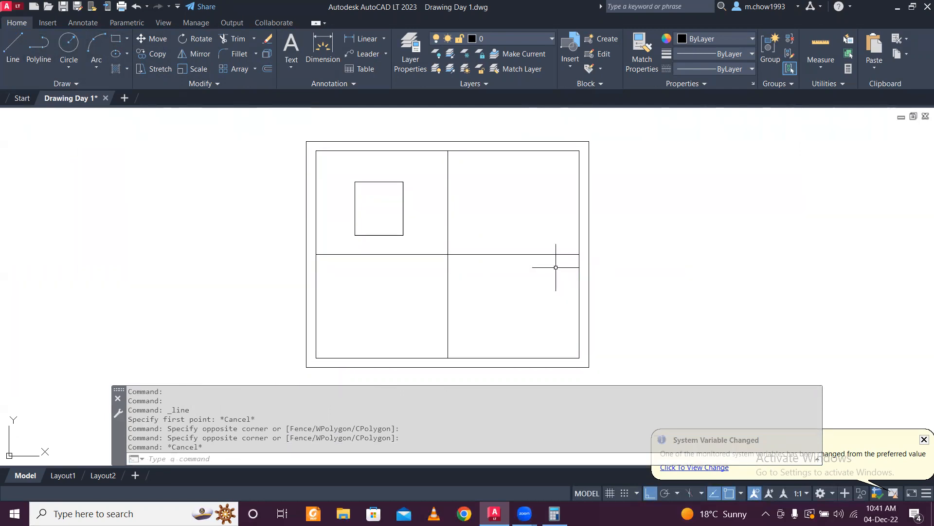
{"action": "left_click", "coordinate": [556, 267]}
{"action": "left_click", "coordinate": [532, 240]}
{"action": "left_click", "coordinate": [579, 254]}
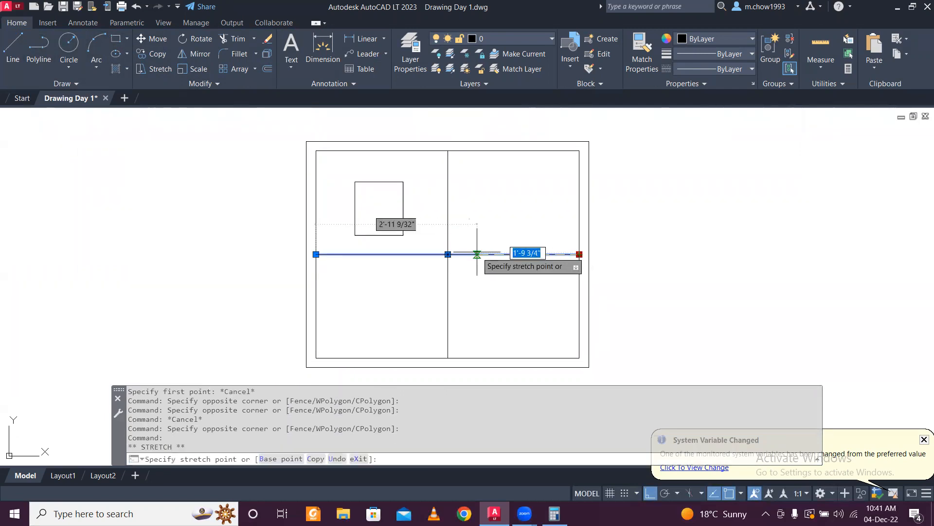
{"action": "left_click", "coordinate": [448, 254]}
{"action": "key", "text": "Escape"}
- Draw a vertical guide line from the midpoint of the shortened horizontal line up to the inner frame's upper edge
{"action": "left_click", "coordinate": [13, 48]}
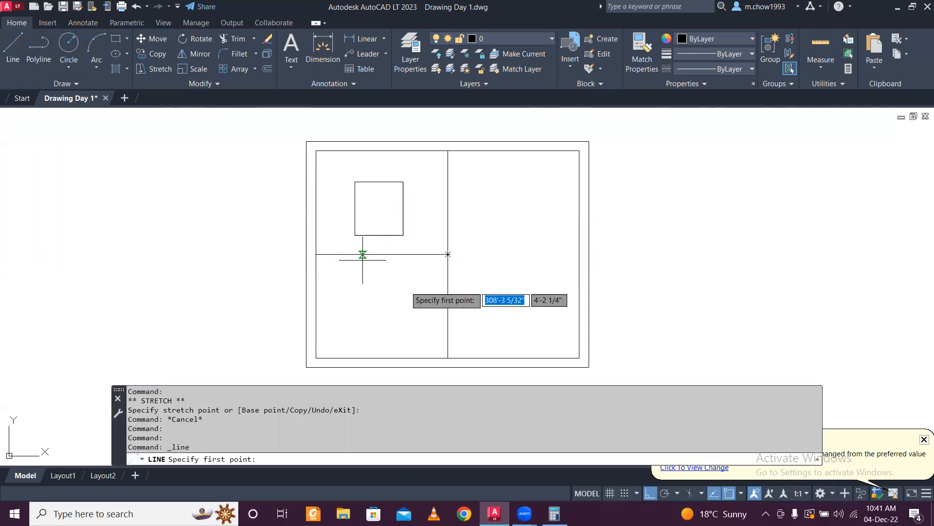
{"action": "left_click", "coordinate": [382, 254]}
{"action": "left_click", "coordinate": [382, 151]}
{"action": "key", "text": "Escape"}
- Shorten the vertical centre line by stretching its lower end up to the horizontal line's right end
{"action": "left_click", "coordinate": [491, 315]}
{"action": "left_click", "coordinate": [417, 308]}
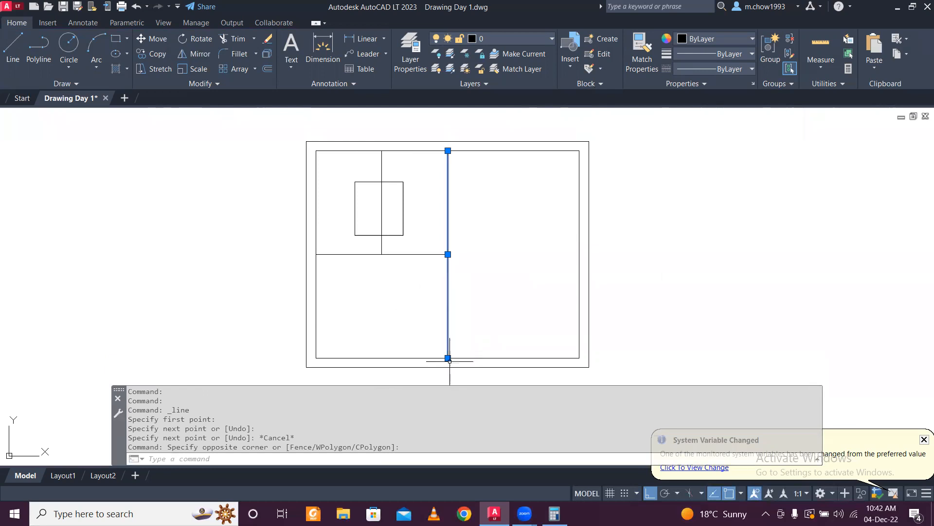
{"action": "left_click", "coordinate": [448, 358]}
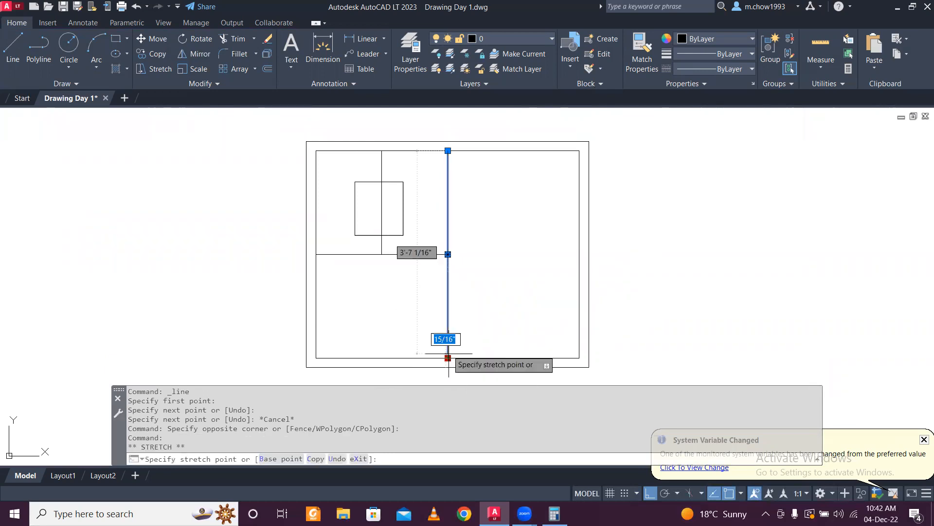
{"action": "left_click", "coordinate": [448, 254]}
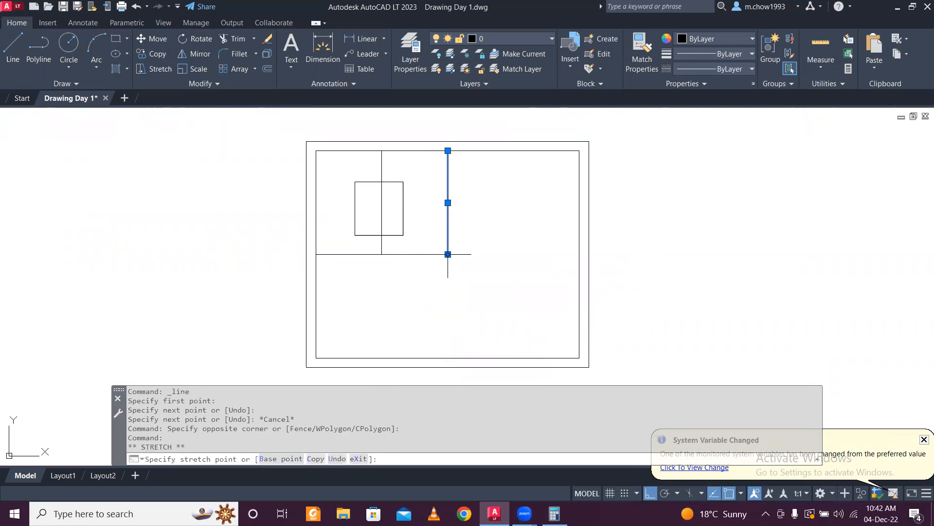
- Draw a horizontal guide line from the midpoint of the shortened vertical line to the inner frame's left edge
{"action": "left_click", "coordinate": [15, 37]}
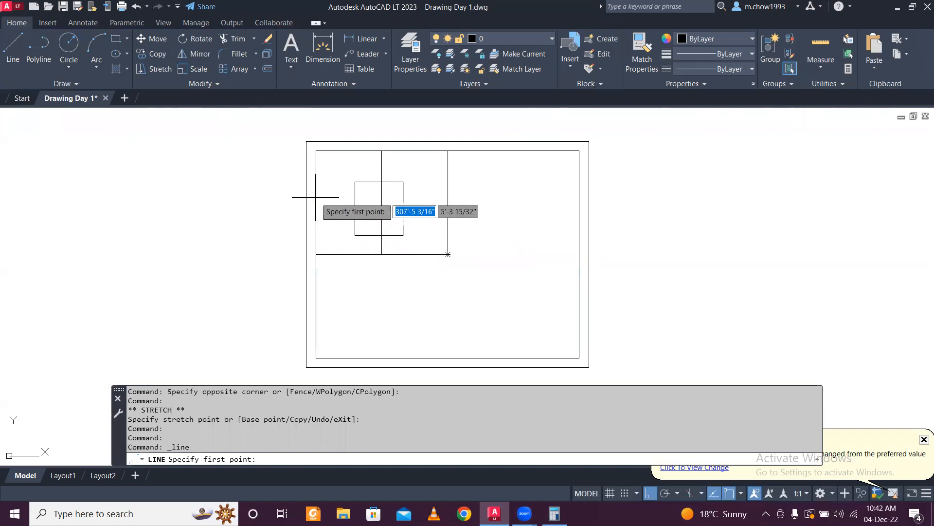
{"action": "left_click", "coordinate": [448, 202]}
{"action": "left_click", "coordinate": [313, 205]}
{"action": "key", "text": "Escape"}
- Move the small rectangle sideways so that its upper edge's midpoint lies on the vertical guide line
{"action": "left_click", "coordinate": [417, 188]}
{"action": "left_click", "coordinate": [396, 177]}
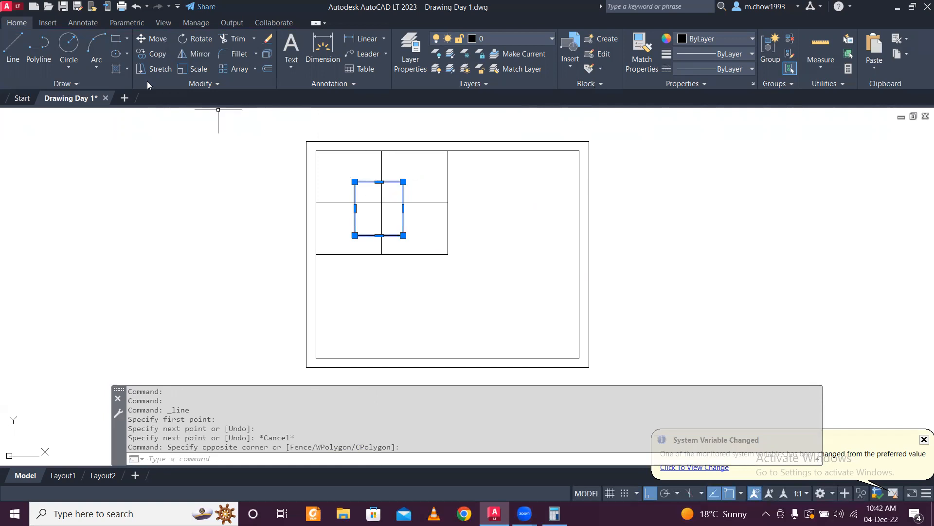
{"action": "left_click", "coordinate": [154, 41]}
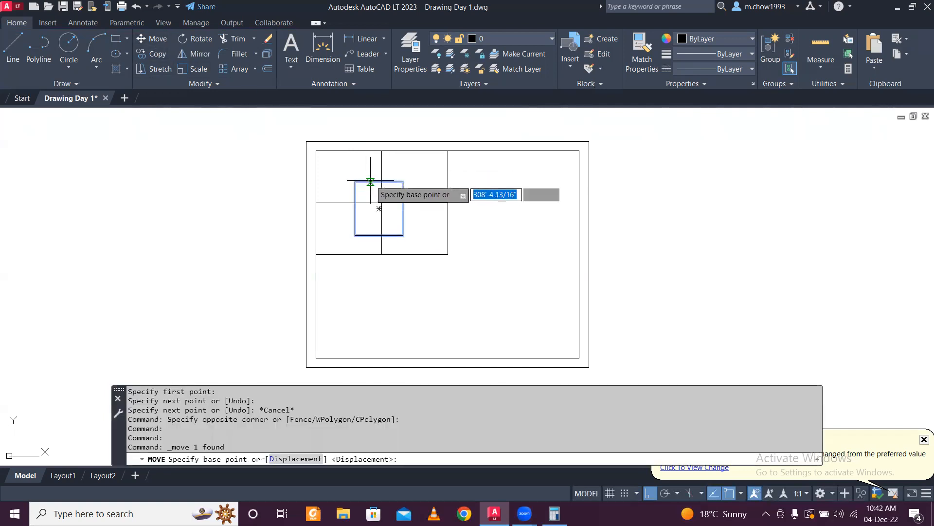
{"action": "scroll", "coordinate": [380, 181], "scroll_direction": "up", "scroll_amount": 5}
{"action": "left_click", "coordinate": [383, 184]}
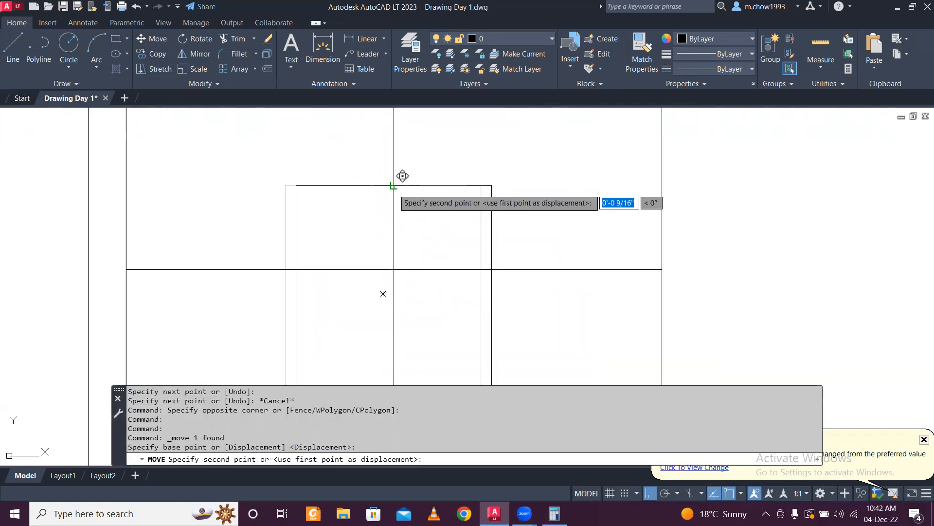
{"action": "left_click", "coordinate": [395, 185]}
- Move the small rectangle vertically from its right edge's midpoint to centre it on the horizontal guide line
{"action": "scroll", "coordinate": [394, 187], "scroll_direction": "down", "scroll_amount": 4}
{"action": "left_click", "coordinate": [451, 268]}
{"action": "left_click", "coordinate": [405, 242]}
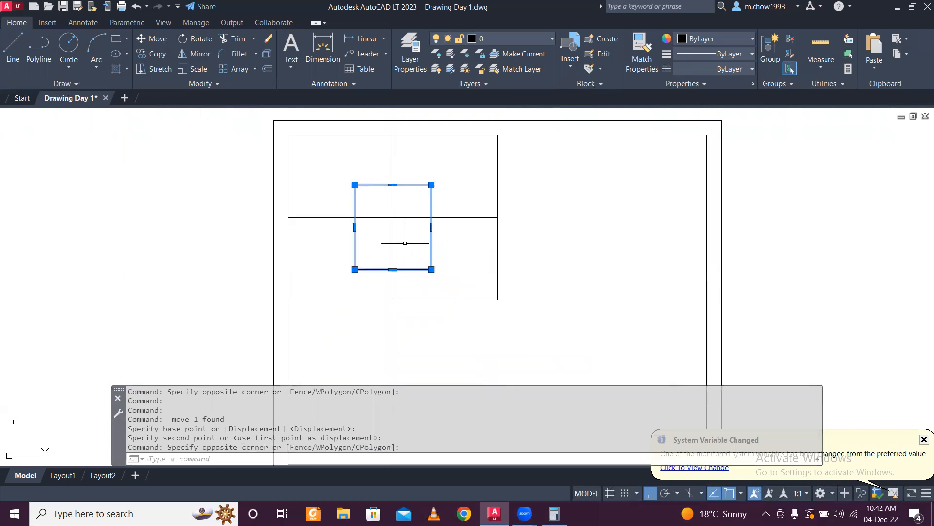
{"action": "left_click", "coordinate": [155, 39]}
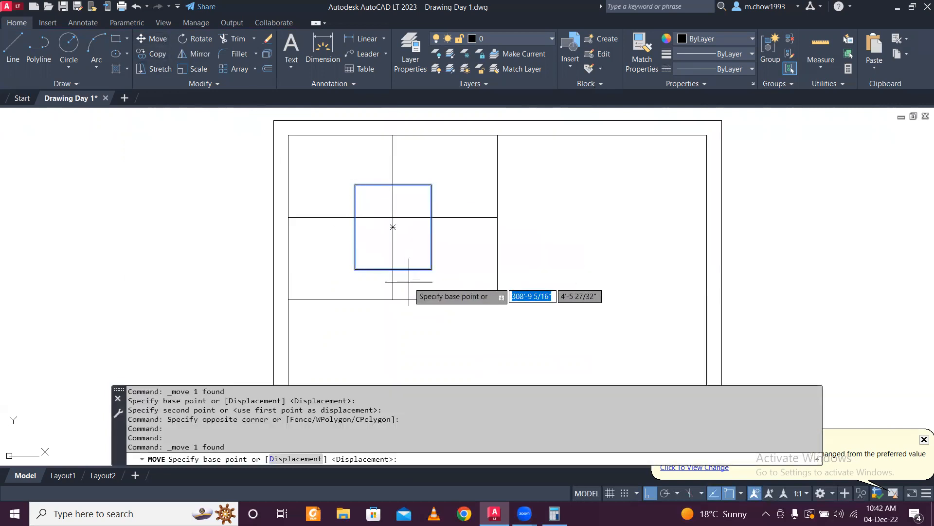
{"action": "scroll", "coordinate": [400, 271], "scroll_direction": "up", "scroll_amount": 5}
{"action": "scroll", "coordinate": [405, 248], "scroll_direction": "down", "scroll_amount": 5}
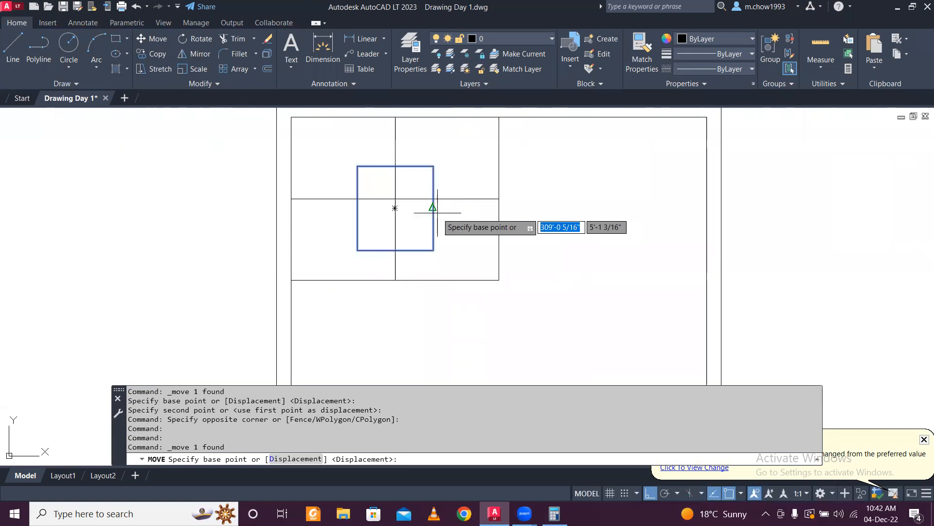
{"action": "left_click", "coordinate": [435, 208]}
{"action": "key", "text": "Escape"}
- Stretch the lower end of the vertical centre line back down to the inner frame's lower edge
{"action": "left_click", "coordinate": [484, 208]}
{"action": "left_click", "coordinate": [444, 167]}
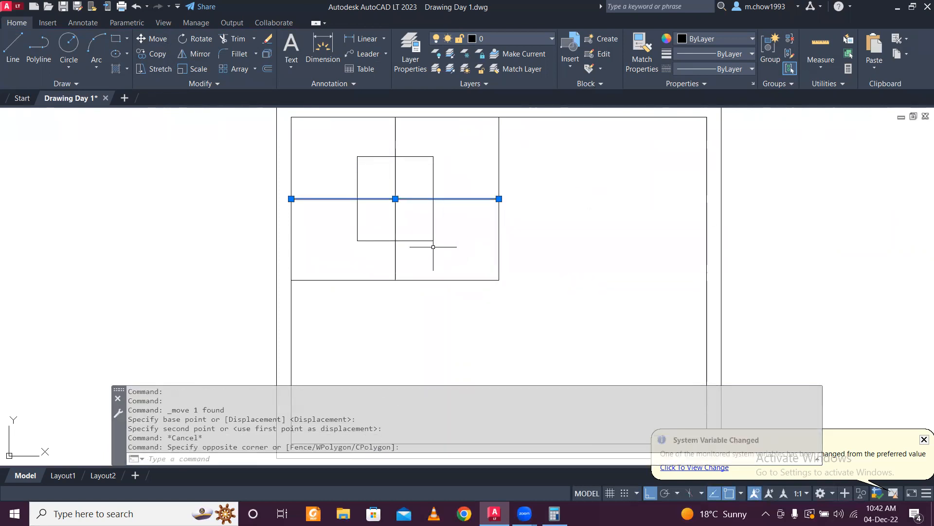
{"action": "key", "text": "Escape"}
{"action": "left_click", "coordinate": [515, 259]}
{"action": "left_click", "coordinate": [497, 274]}
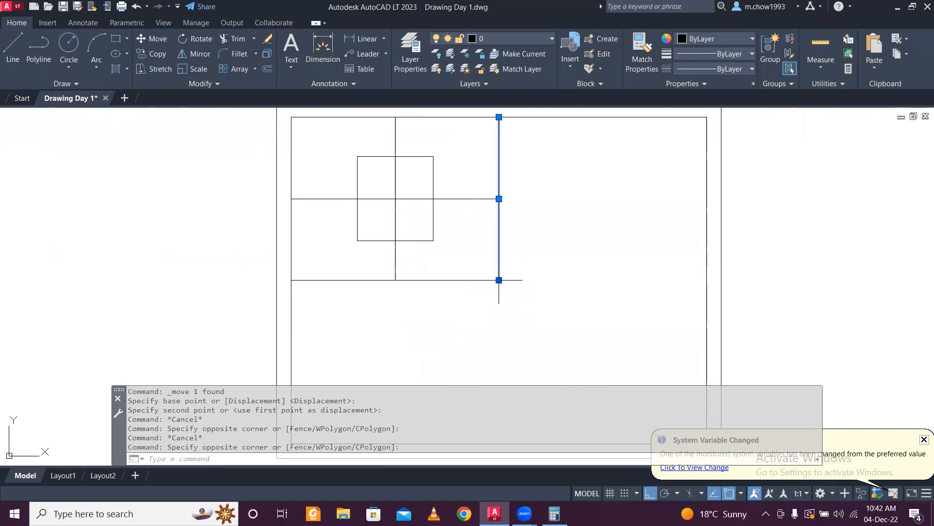
{"action": "left_click", "coordinate": [499, 280]}
{"action": "scroll", "coordinate": [498, 277], "scroll_direction": "down", "scroll_amount": 5}
{"action": "key", "text": "Escape"}
- Stretch the right end of the horizontal centre line back to the inner frame's right edge
{"action": "left_click", "coordinate": [482, 288]}
{"action": "left_click", "coordinate": [467, 258]}
{"action": "key", "text": "Escape"}
{"action": "left_click", "coordinate": [485, 281]}
{"action": "left_click", "coordinate": [479, 273]}
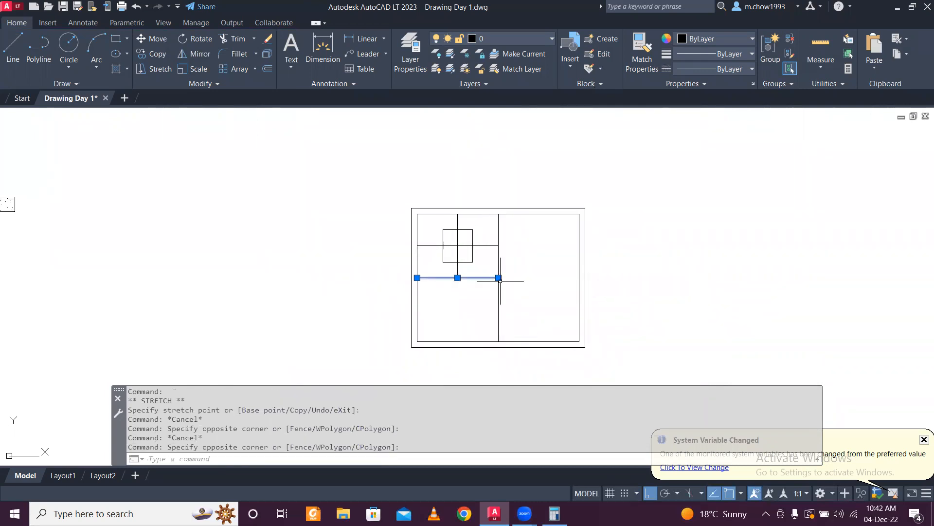
{"action": "left_click", "coordinate": [498, 277]}
{"action": "key", "text": "Escape"}
- Delete the horizontal and vertical guide lines crossing the upper-left quadrant
{"action": "scroll", "coordinate": [459, 241], "scroll_direction": "up", "scroll_amount": 2}
{"action": "left_click", "coordinate": [511, 253]}
{"action": "left_click", "coordinate": [501, 238]}
{"action": "left_click", "coordinate": [460, 214]}
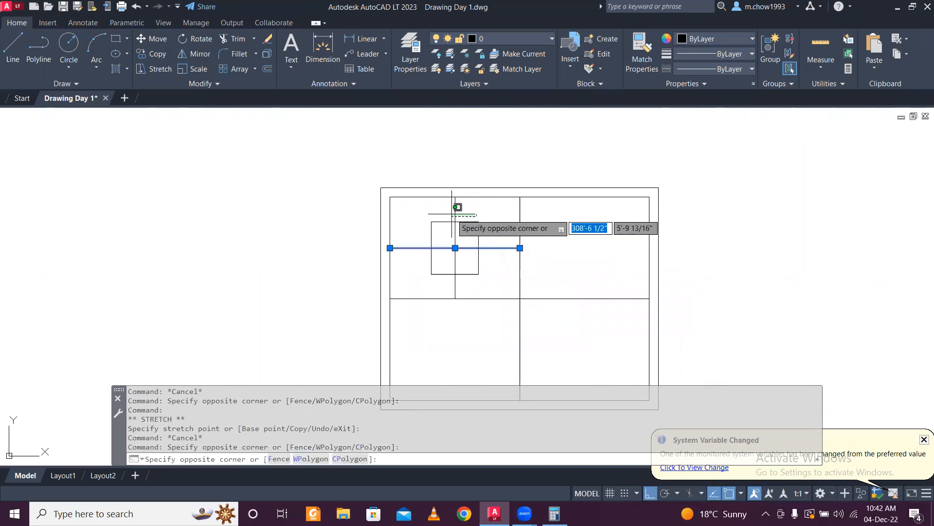
{"action": "left_click", "coordinate": [450, 212]}
{"action": "key", "text": "Delete"}
- Explode the small rectangle in the upper-left quadrant and delete its upper edge
{"action": "scroll", "coordinate": [472, 232], "scroll_direction": "up", "scroll_amount": 2}
{"action": "scroll", "coordinate": [456, 263], "scroll_direction": "down", "scroll_amount": 2}
{"action": "scroll", "coordinate": [449, 245], "scroll_direction": "up", "scroll_amount": 2}
{"action": "left_click", "coordinate": [438, 192]}
{"action": "left_click", "coordinate": [442, 215]}
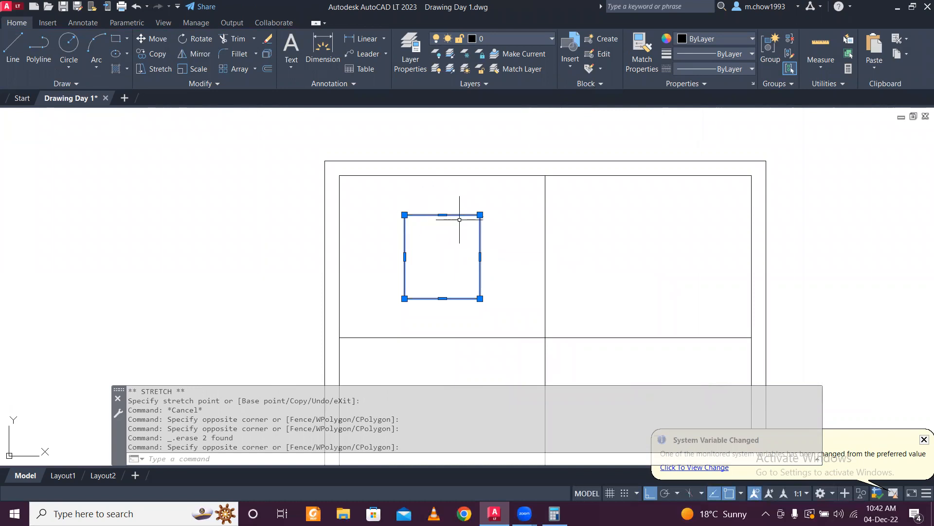
{"action": "type", "text": "ex"}
{"action": "key", "text": "Down"}
{"action": "key", "text": "Return"}
{"action": "left_click", "coordinate": [440, 227]}
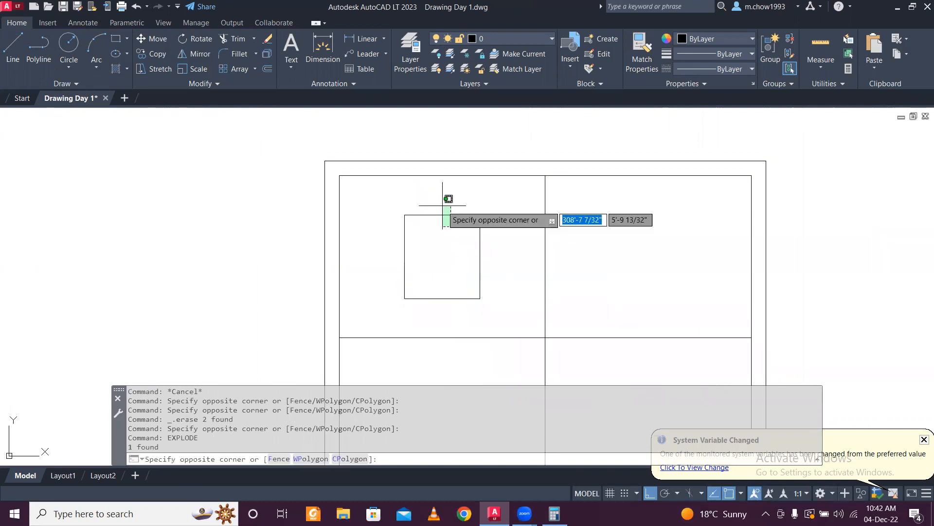
{"action": "left_click", "coordinate": [438, 194]}
{"action": "key", "text": "Delete"}
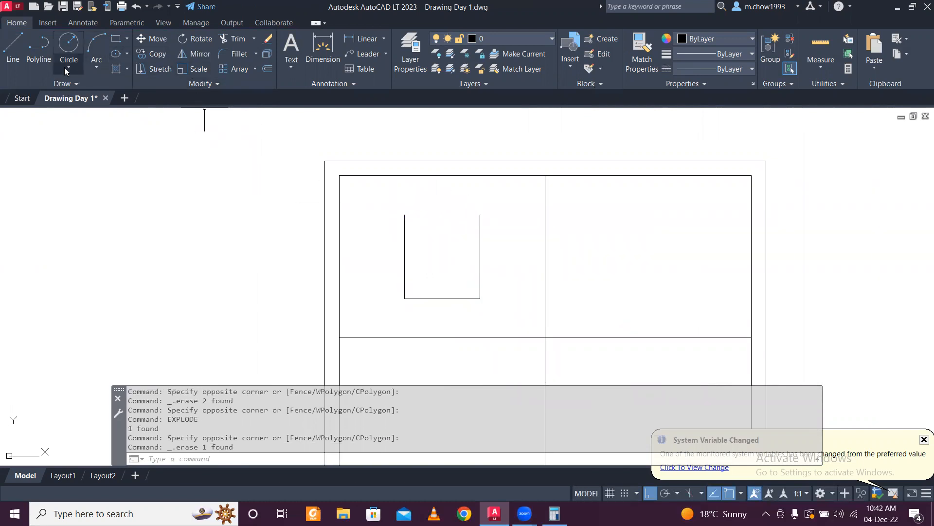
{"action": "left_click", "coordinate": [96, 67]}
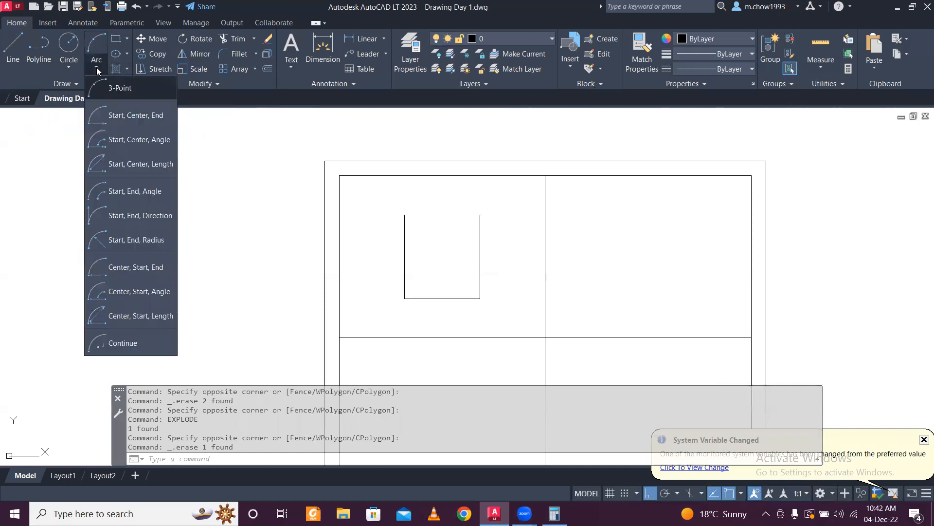
{"action": "left_click", "coordinate": [121, 90]}
{"action": "scroll", "coordinate": [419, 194], "scroll_direction": "up", "scroll_amount": 3}
{"action": "left_click", "coordinate": [355, 231]}
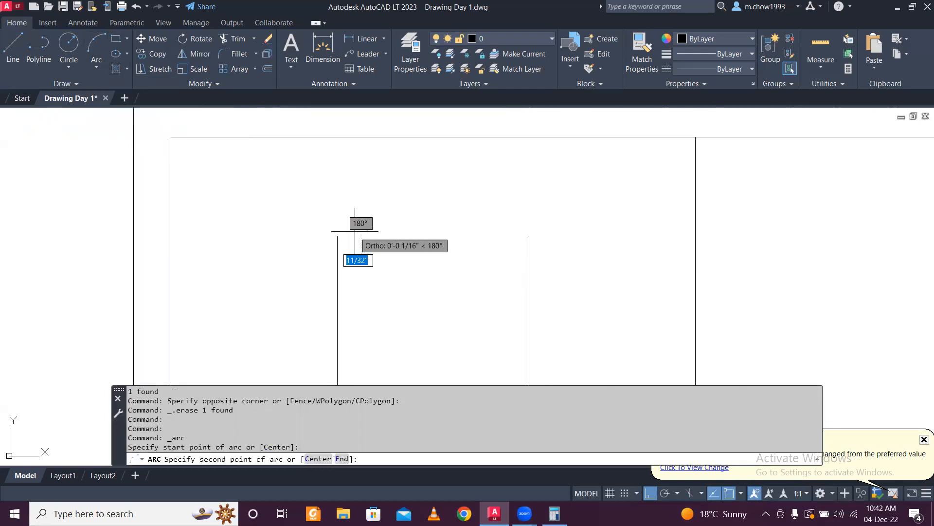
{"action": "key", "text": "Escape"}
{"action": "left_click", "coordinate": [105, 46]}
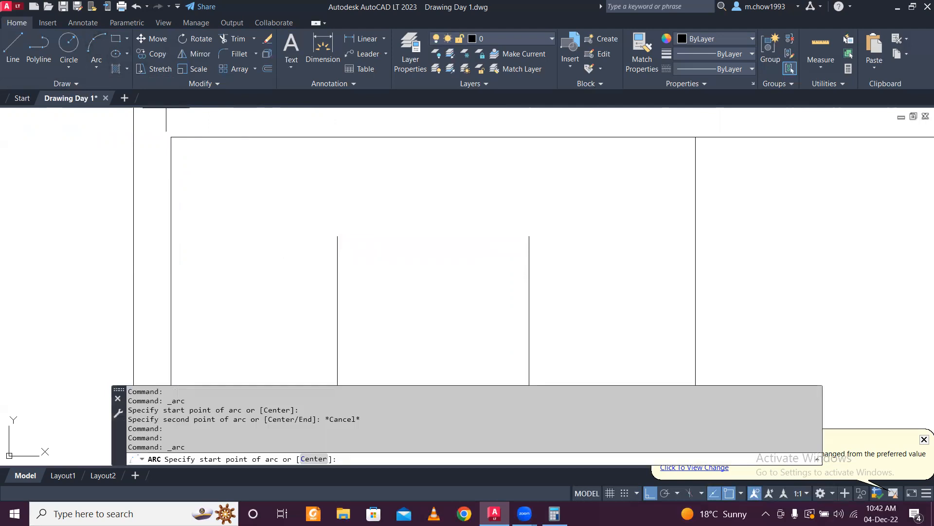
{"action": "left_click", "coordinate": [337, 237]}
{"action": "left_click", "coordinate": [421, 236]}
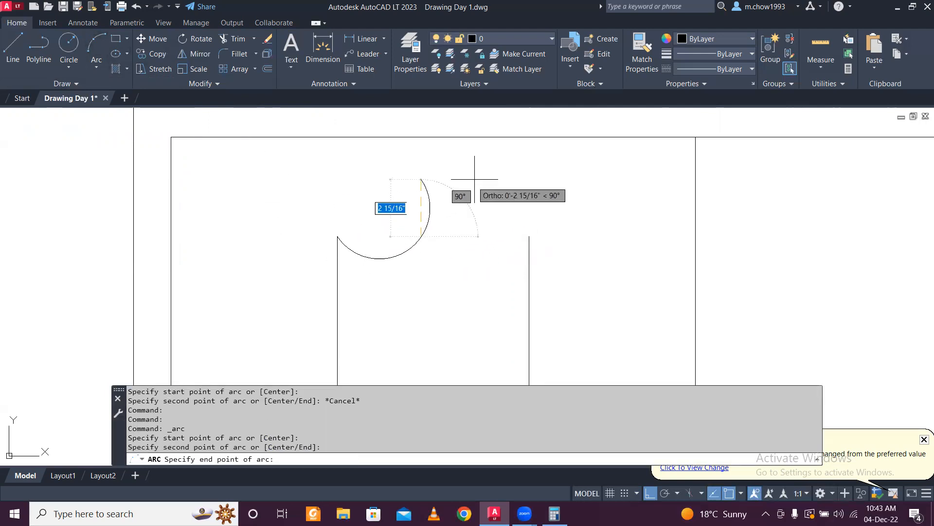
{"action": "key", "text": "Escape"}
- Draw a three-point arc with Ortho off, bulging upward between the upper ends of the small inset's two vertical sides
{"action": "left_click", "coordinate": [97, 67]}
{"action": "left_click", "coordinate": [143, 94]}
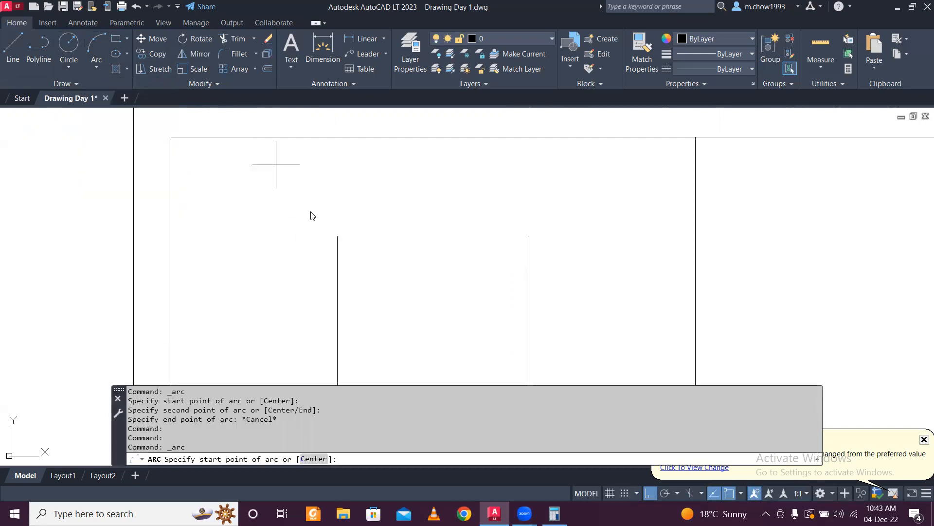
{"action": "left_click", "coordinate": [337, 236]}
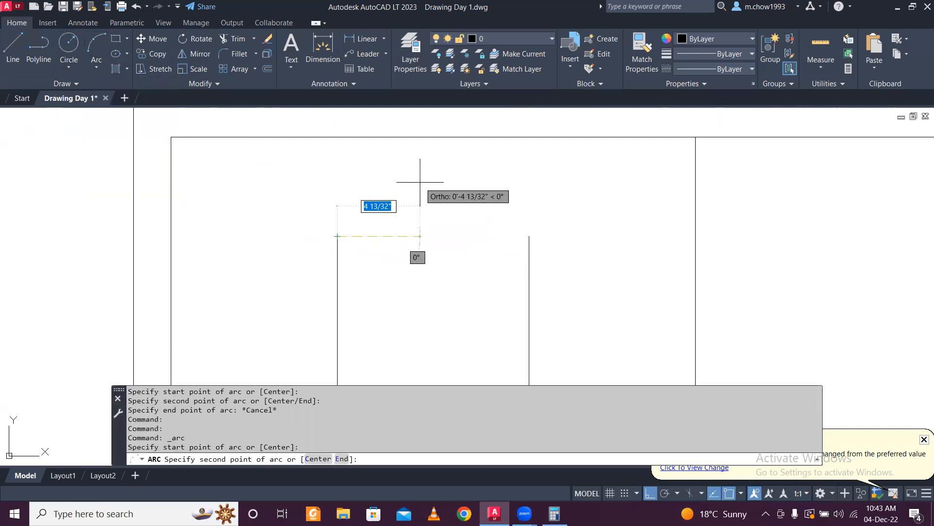
{"action": "left_click", "coordinate": [650, 493]}
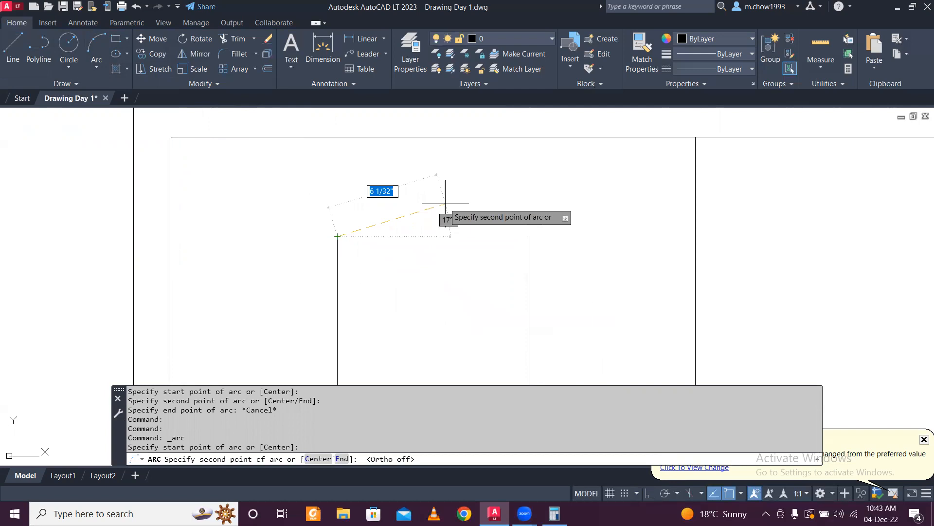
{"action": "left_click", "coordinate": [430, 195]}
{"action": "key", "text": "Escape"}
{"action": "scroll", "coordinate": [436, 225], "scroll_direction": "down", "scroll_amount": 5}
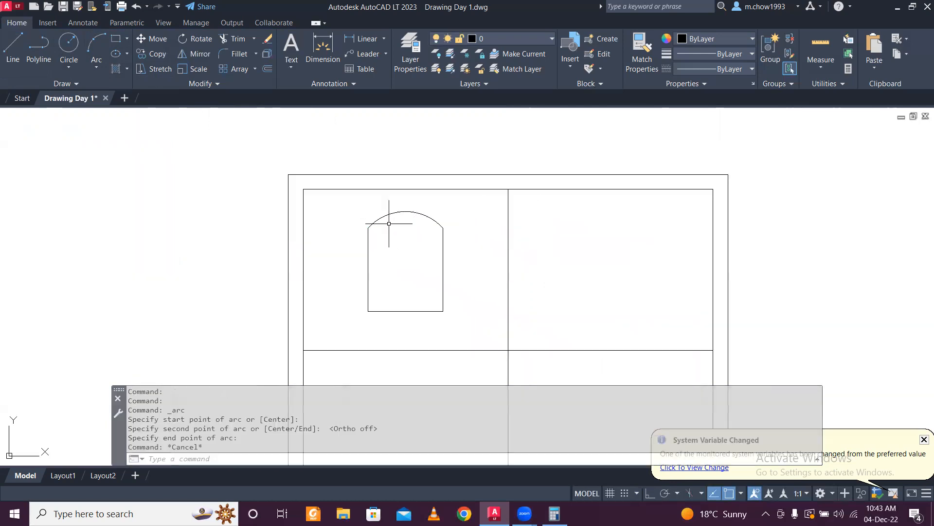
- Convert the arched inset's four objects into a block named rer
{"action": "scroll", "coordinate": [437, 224], "scroll_direction": "up", "scroll_amount": 2}
{"action": "scroll", "coordinate": [415, 269], "scroll_direction": "up", "scroll_amount": 2}
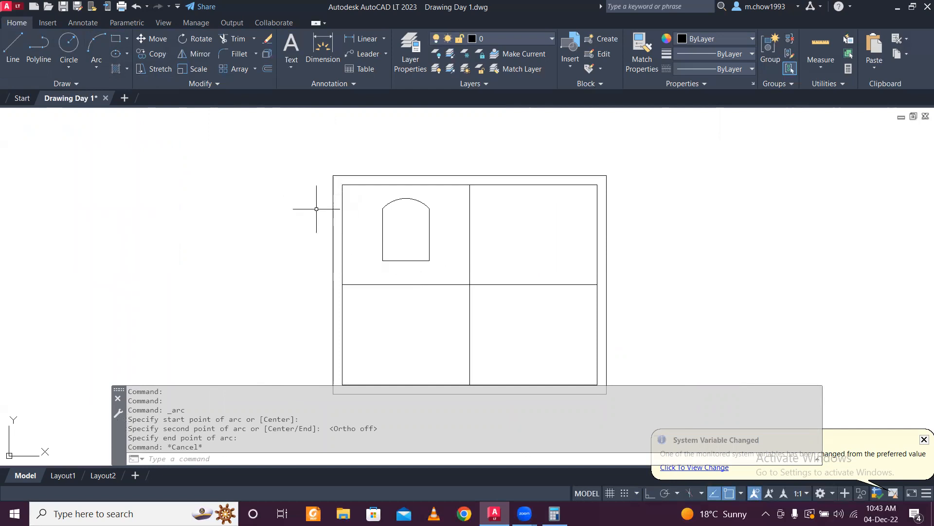
{"action": "left_click", "coordinate": [365, 190]}
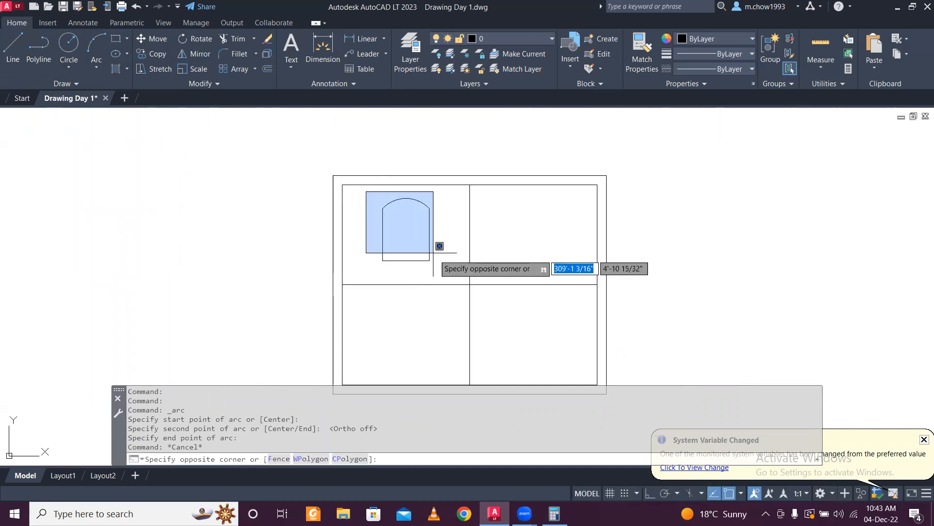
{"action": "left_click", "coordinate": [443, 275]}
{"action": "key", "text": "Return"}
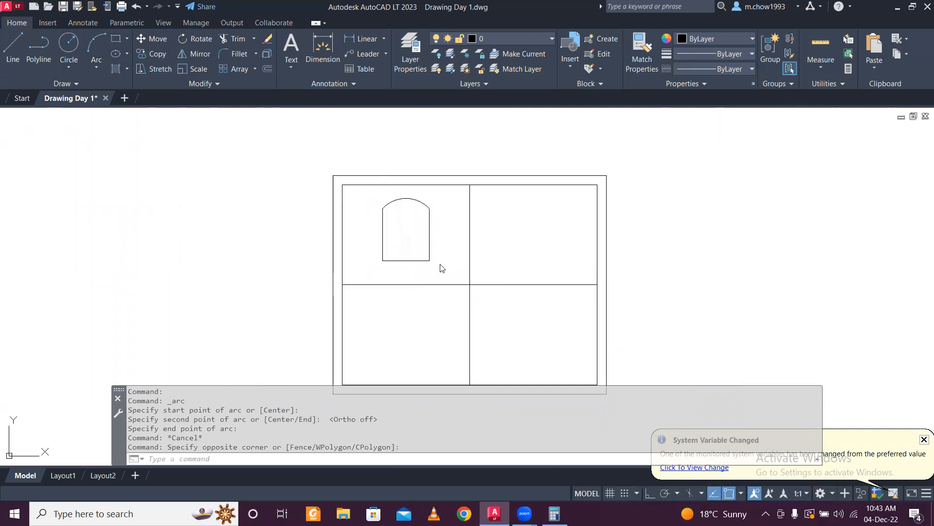
{"action": "left_click", "coordinate": [514, 358]}
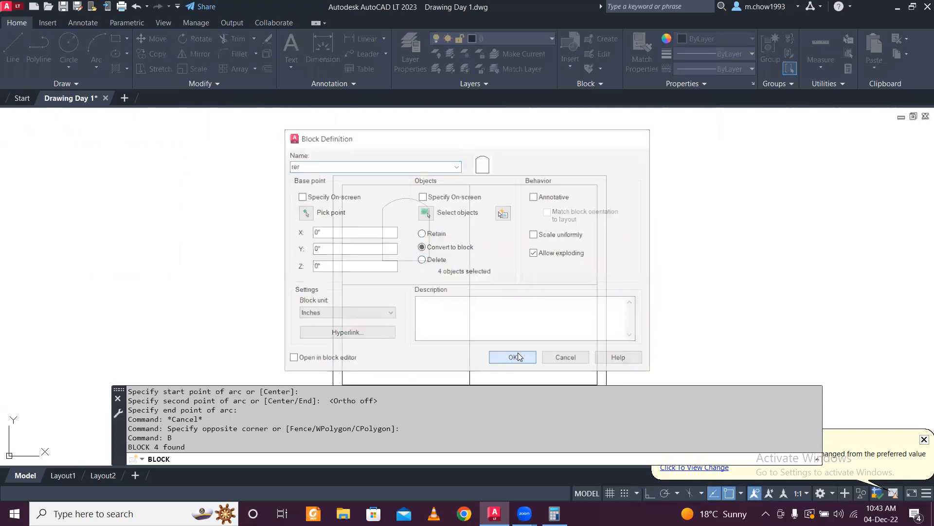
{"action": "key", "text": "Escape"}
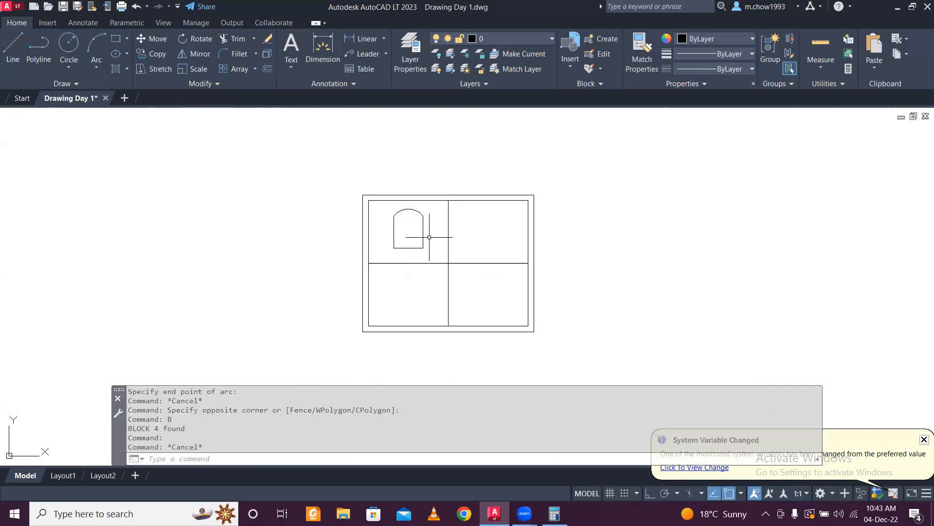
- Mirror the arched inset across the vertical centre line into the upper-right panel, keeping the source
{"action": "scroll", "coordinate": [437, 242], "scroll_direction": "down", "scroll_amount": 2}
{"action": "scroll", "coordinate": [433, 261], "scroll_direction": "up", "scroll_amount": 2}
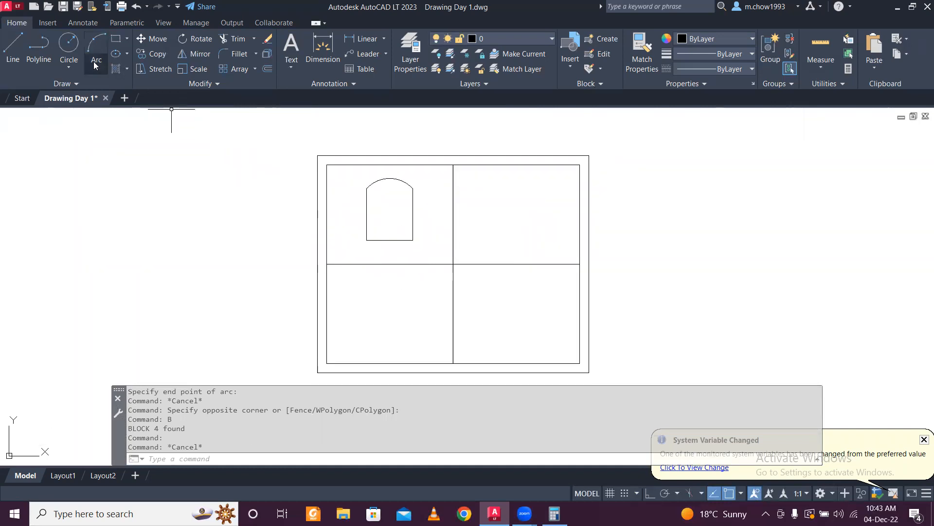
{"action": "left_click", "coordinate": [362, 173]}
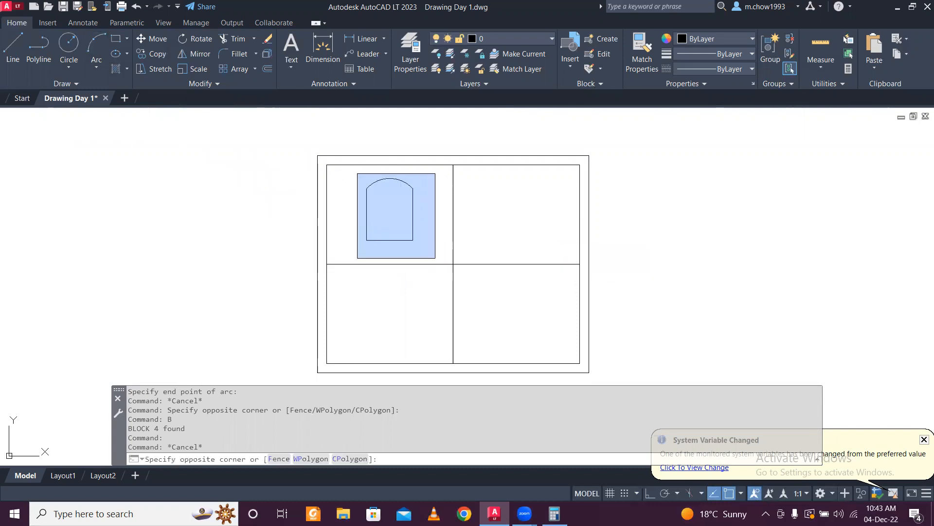
{"action": "left_click", "coordinate": [434, 257]}
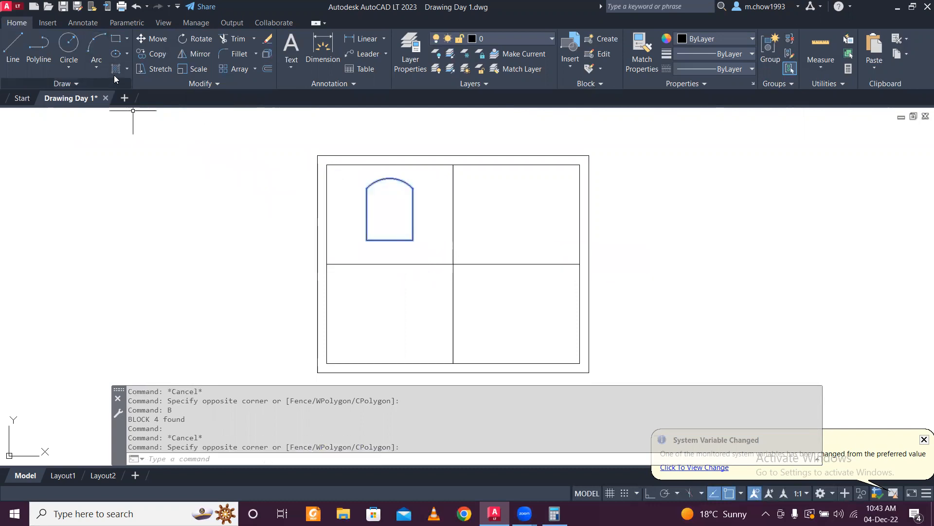
{"action": "left_click", "coordinate": [193, 52]}
{"action": "left_click", "coordinate": [454, 265]}
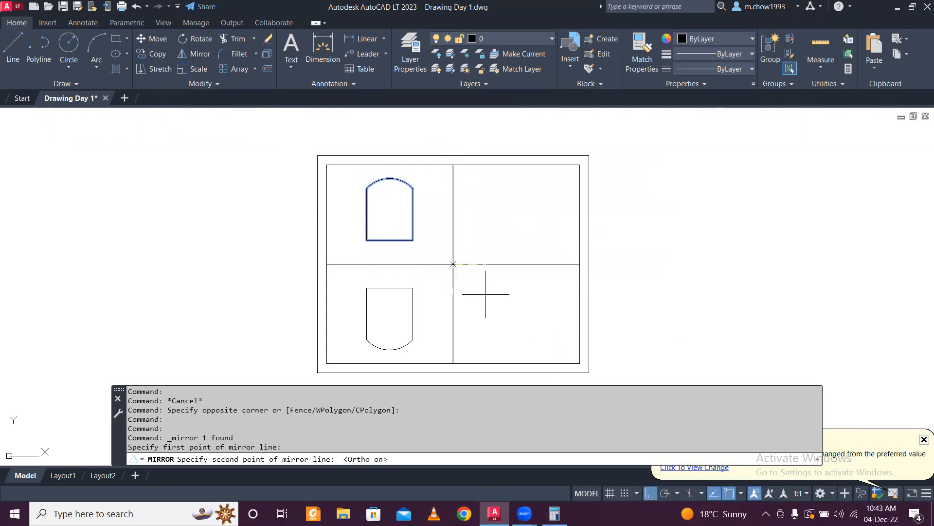
{"action": "left_click", "coordinate": [446, 171]}
{"action": "left_click", "coordinate": [469, 219]}
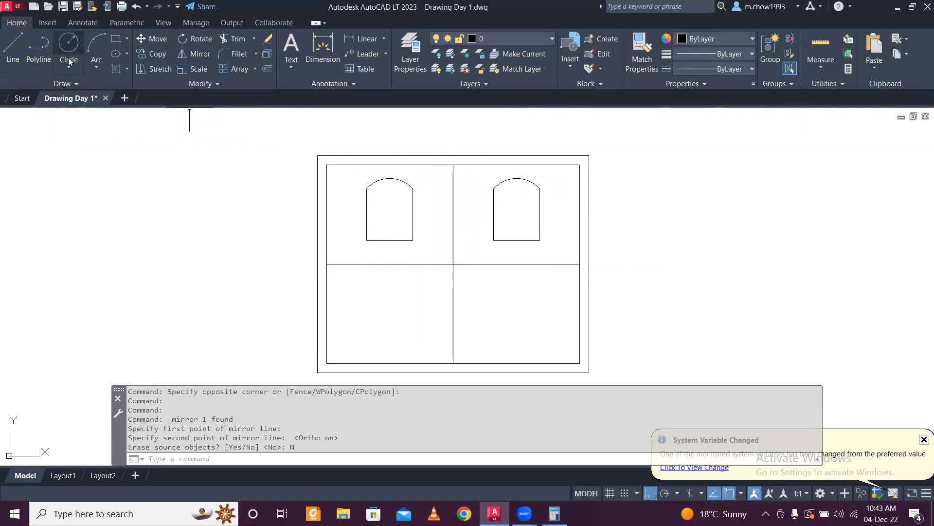
- Copy both arched insets into the lower panels, from the inner frame's upper-left corner to the horizontal centre line's left end
{"action": "left_click", "coordinate": [359, 170]}
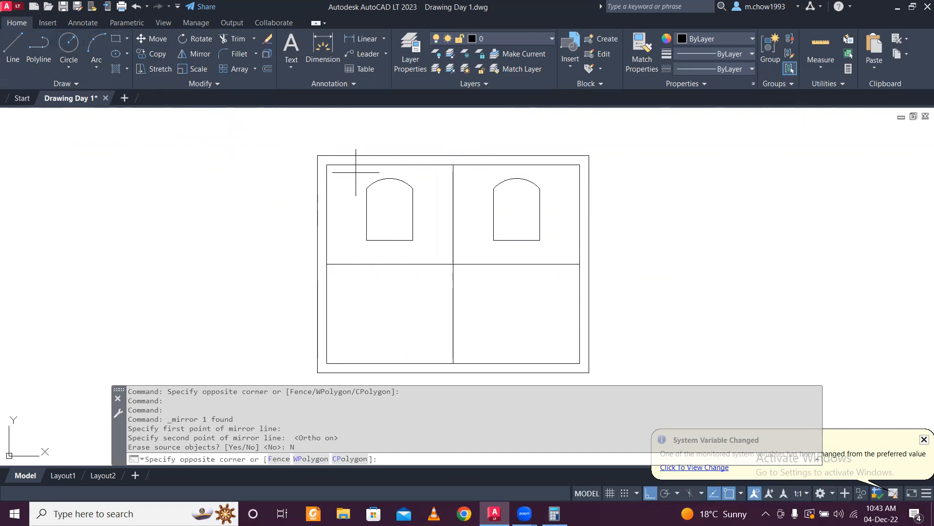
{"action": "left_click", "coordinate": [591, 279]}
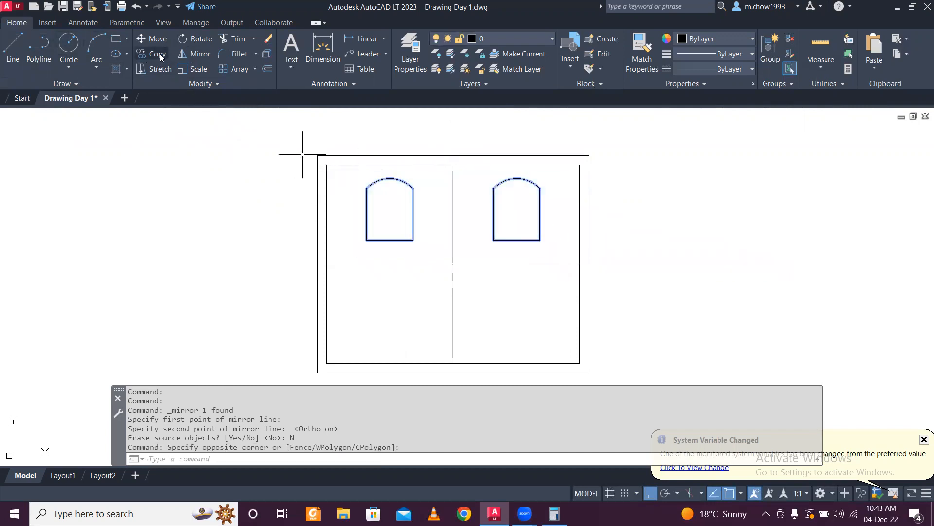
{"action": "left_click", "coordinate": [158, 53]}
{"action": "left_click", "coordinate": [327, 165]}
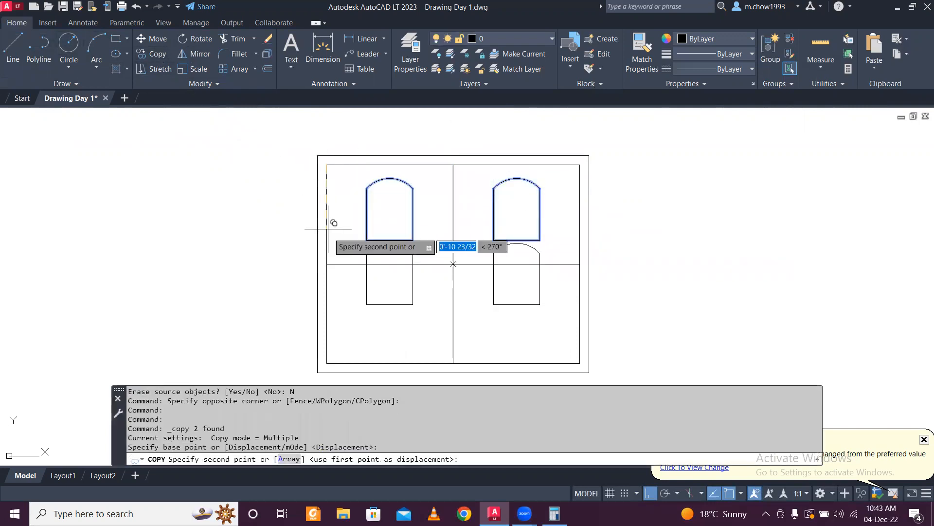
{"action": "left_click", "coordinate": [328, 263]}
{"action": "key", "text": "F1"}
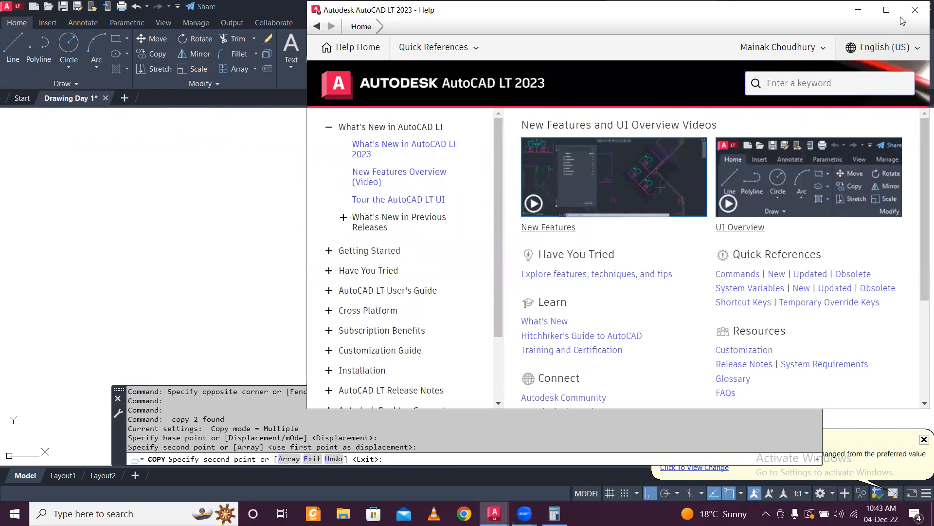
{"action": "left_click", "coordinate": [915, 10]}
{"action": "key", "text": "Escape"}
{"action": "scroll", "coordinate": [452, 290], "scroll_direction": "down", "scroll_amount": 1}
{"action": "scroll", "coordinate": [463, 282], "scroll_direction": "up", "scroll_amount": 1}
{"action": "left_click_drag", "start_coordinate": [459, 264], "coordinate": [450, 244]}
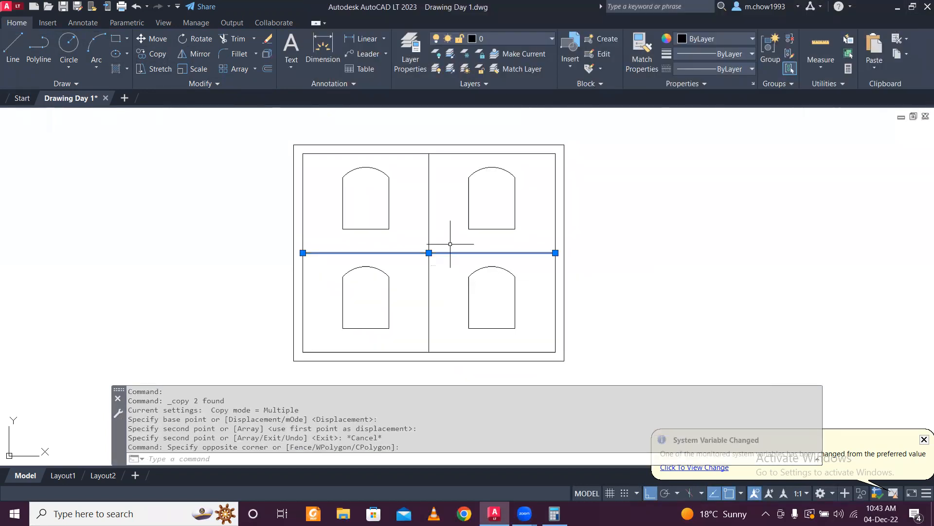
{"action": "key", "text": "Escape"}
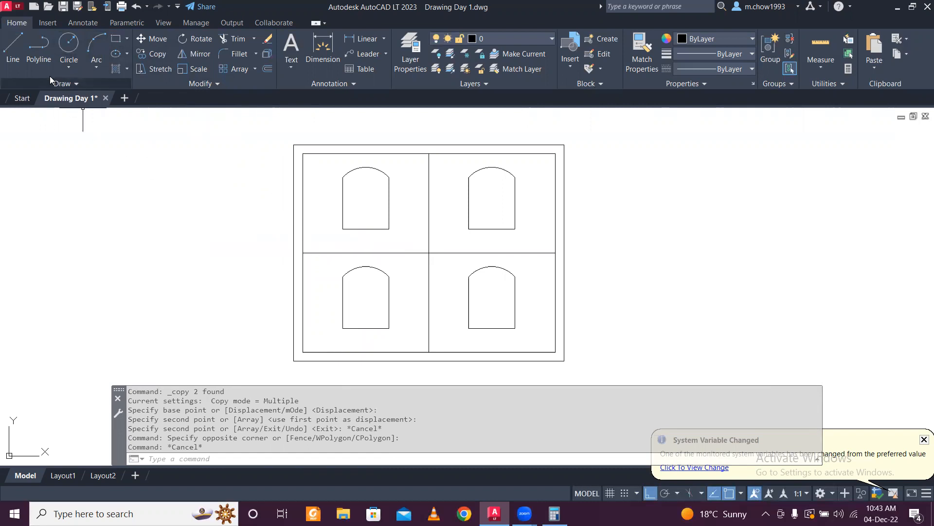
- Draw an inverted-V polyline from the horizontal centre line up to the upper-left inset's bottom midpoint and back, spanning the inset's width
{"action": "left_click", "coordinate": [39, 48]}
{"action": "scroll", "coordinate": [355, 221], "scroll_direction": "up", "scroll_amount": 2}
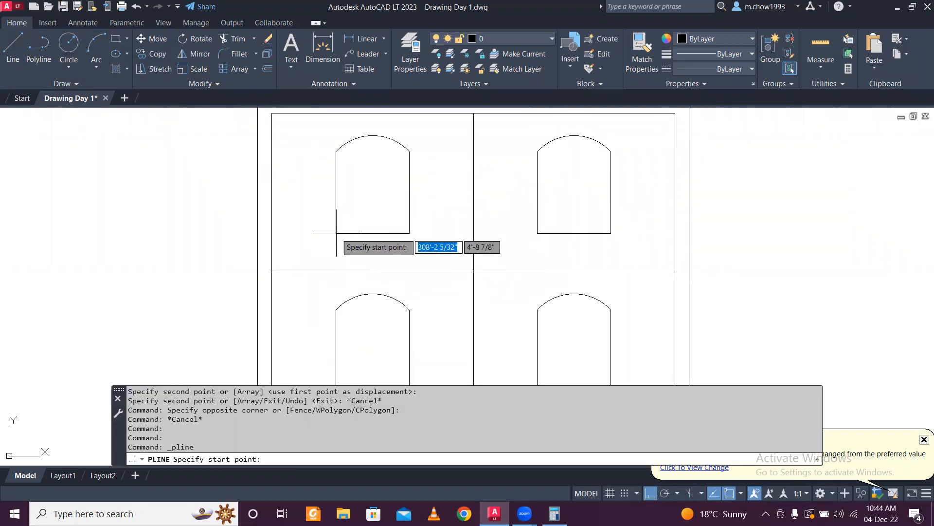
{"action": "scroll", "coordinate": [334, 249], "scroll_direction": "up", "scroll_amount": 4}
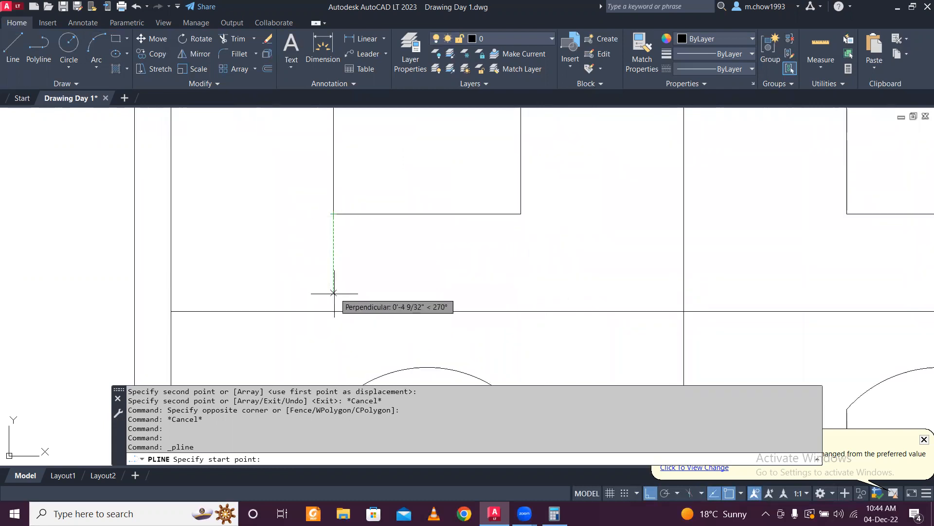
{"action": "left_click", "coordinate": [334, 311]}
{"action": "left_click", "coordinate": [428, 213]}
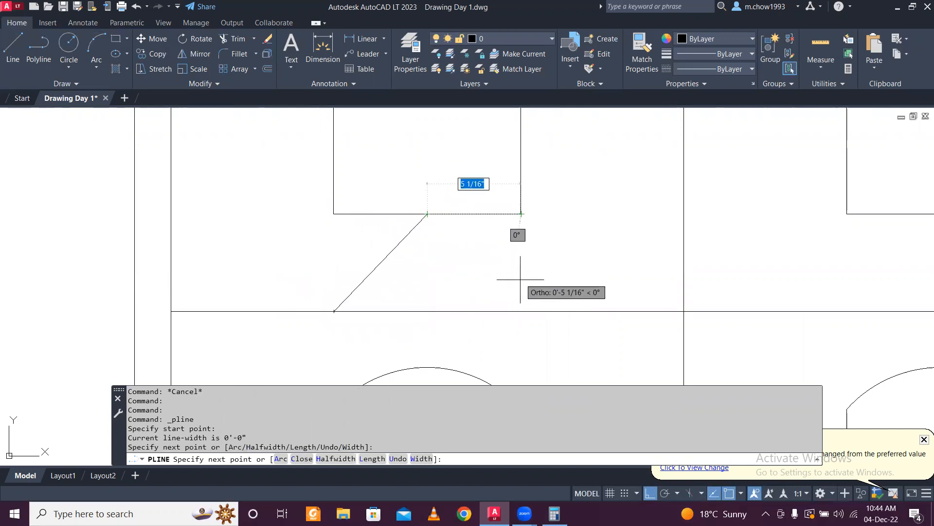
{"action": "left_click", "coordinate": [521, 311]}
{"action": "key", "text": "Escape"}
- Mirror the inverted-V polyline across the horizontal centre line, keeping the source, to form a diamond
{"action": "scroll", "coordinate": [495, 277], "scroll_direction": "down", "scroll_amount": 1}
{"action": "scroll", "coordinate": [445, 245], "scroll_direction": "up", "scroll_amount": 1}
{"action": "left_click", "coordinate": [520, 267]}
{"action": "left_click", "coordinate": [337, 241]}
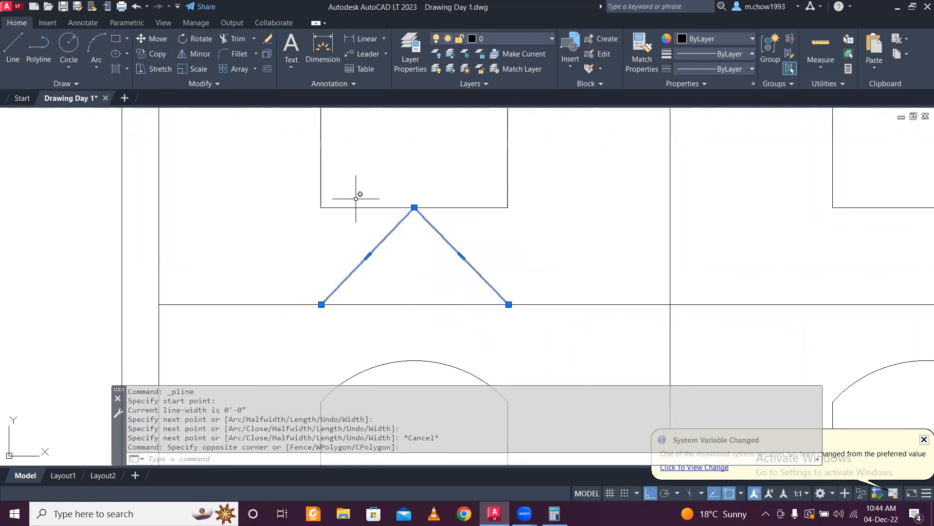
{"action": "left_click", "coordinate": [197, 55]}
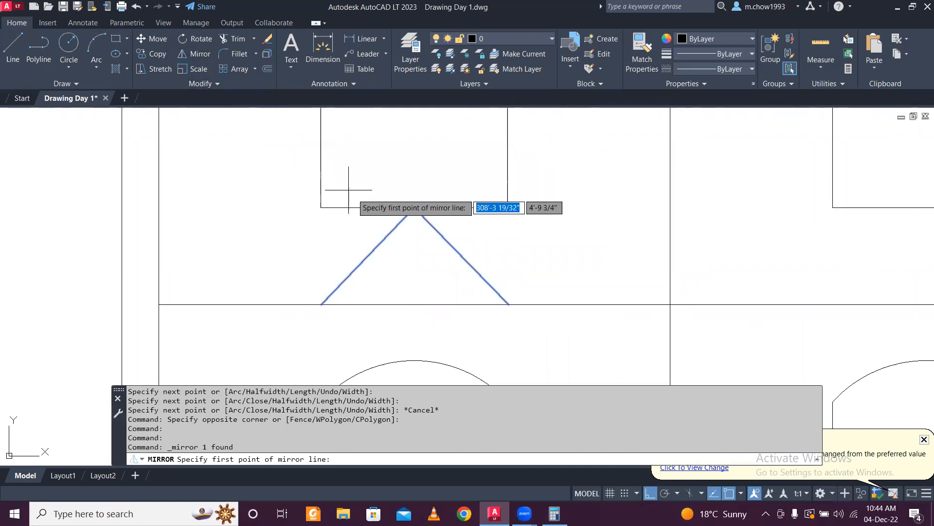
{"action": "left_click", "coordinate": [323, 304]}
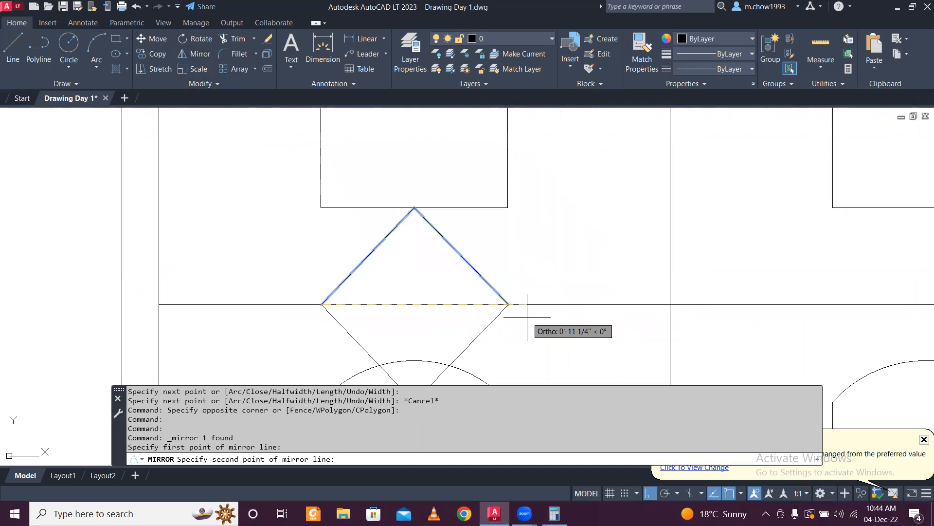
{"action": "left_click", "coordinate": [508, 304]}
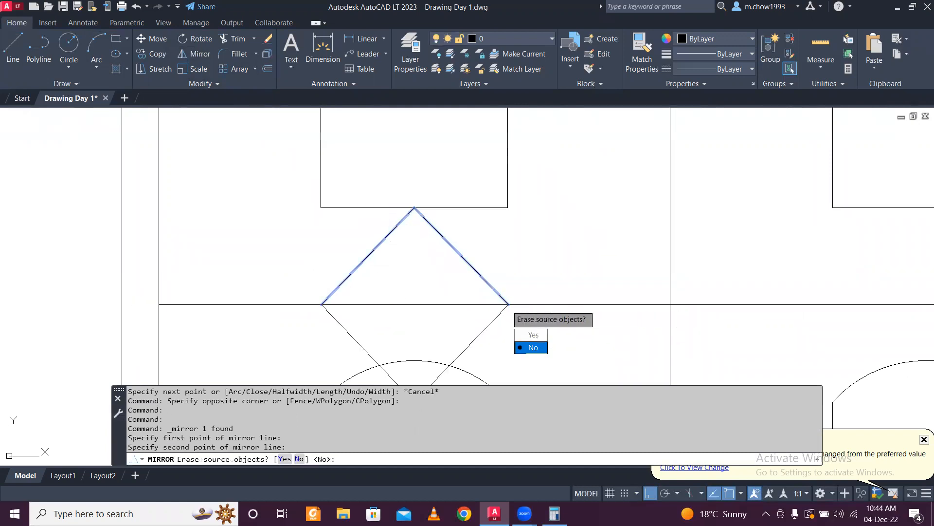
{"action": "left_click", "coordinate": [535, 347]}
- Join the diamond's upper and lower halves into a single polyline
{"action": "scroll", "coordinate": [423, 209], "scroll_direction": "down", "scroll_amount": 4}
{"action": "scroll", "coordinate": [448, 259], "scroll_direction": "up", "scroll_amount": 4}
{"action": "left_click", "coordinate": [419, 252]}
{"action": "left_click", "coordinate": [437, 205]}
{"action": "left_click", "coordinate": [386, 193]}
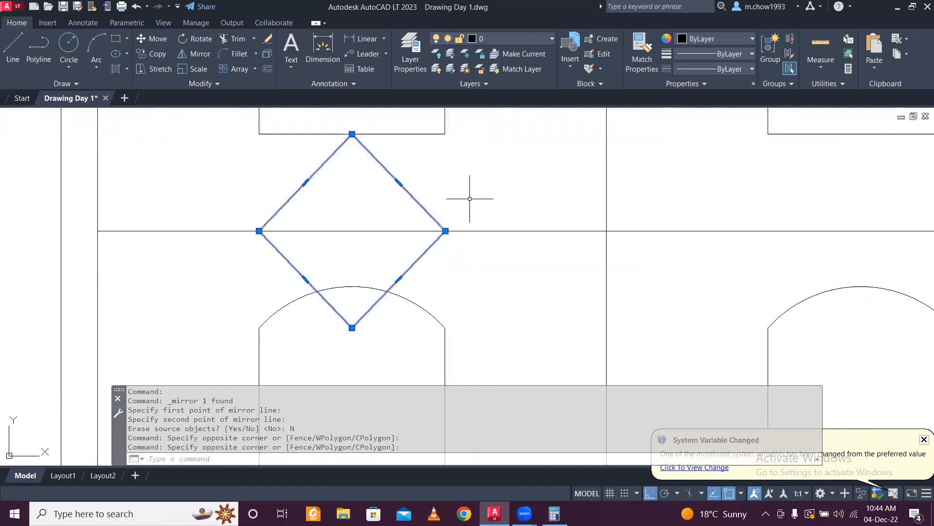
{"action": "type", "text": "j"}
{"action": "key", "text": "Return"}
- Scale the joined diamond about its centre by a factor of 0.8
{"action": "left_click", "coordinate": [427, 192]}
{"action": "left_click", "coordinate": [412, 198]}
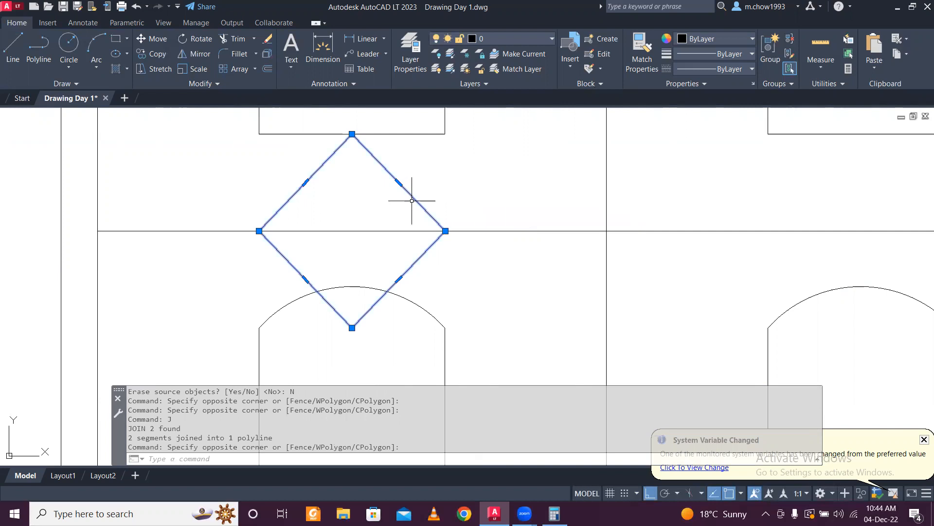
{"action": "scroll", "coordinate": [453, 193], "scroll_direction": "down", "scroll_amount": 4}
{"action": "scroll", "coordinate": [451, 194], "scroll_direction": "up", "scroll_amount": 2}
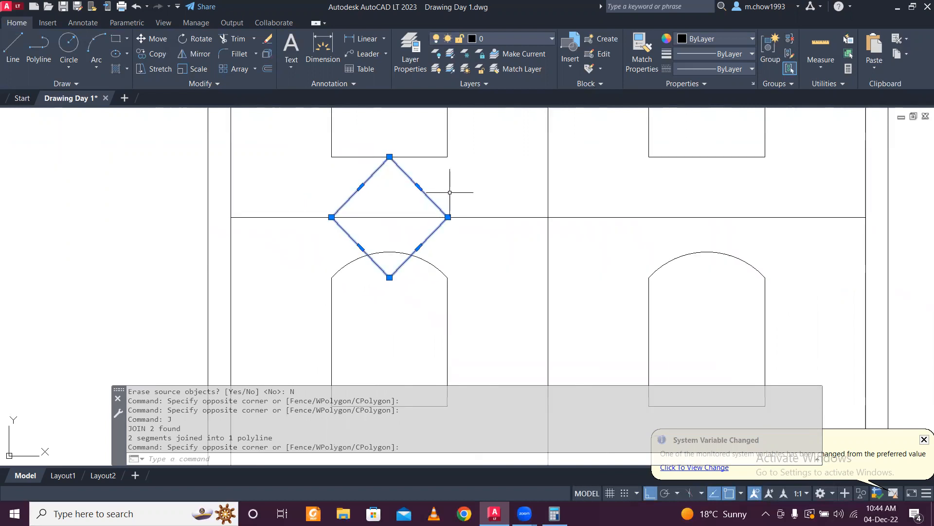
{"action": "scroll", "coordinate": [450, 193], "scroll_direction": "down", "scroll_amount": 4}
{"action": "scroll", "coordinate": [442, 188], "scroll_direction": "up", "scroll_amount": 2}
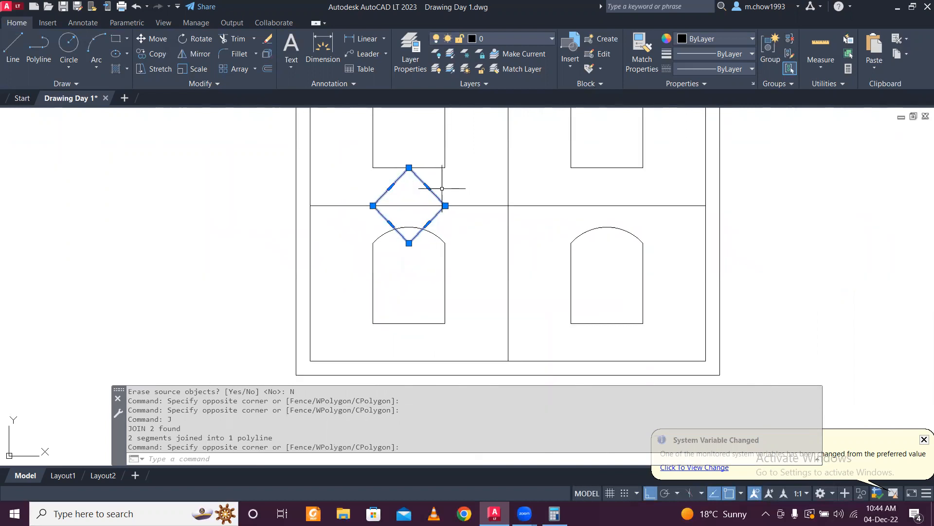
{"action": "type", "text": "c"}
{"action": "key", "text": "Return"}
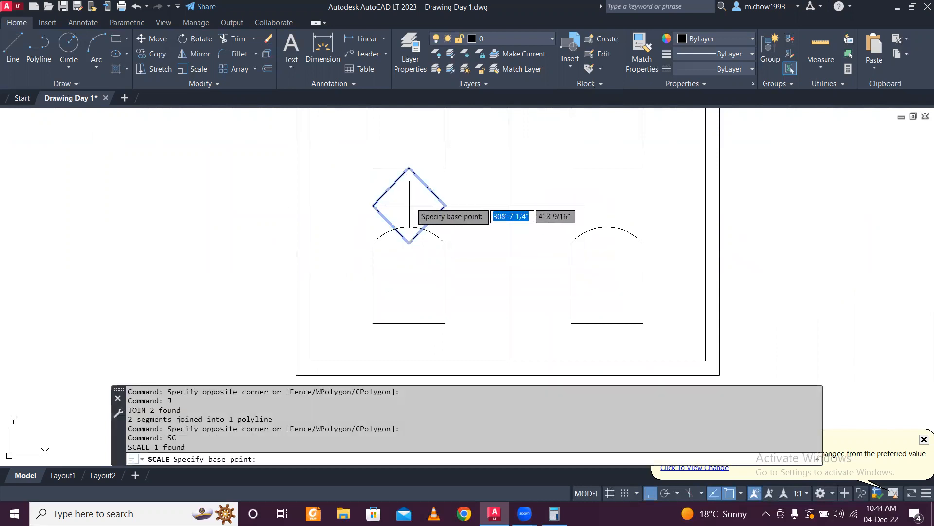
{"action": "left_click", "coordinate": [408, 205]}
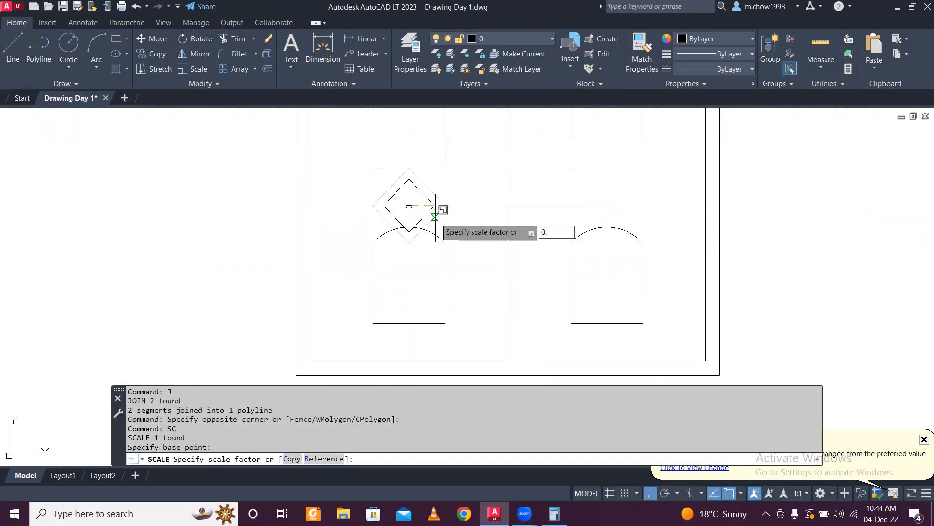
{"action": "type", "text": "0.8"}
{"action": "key", "text": "Return"}
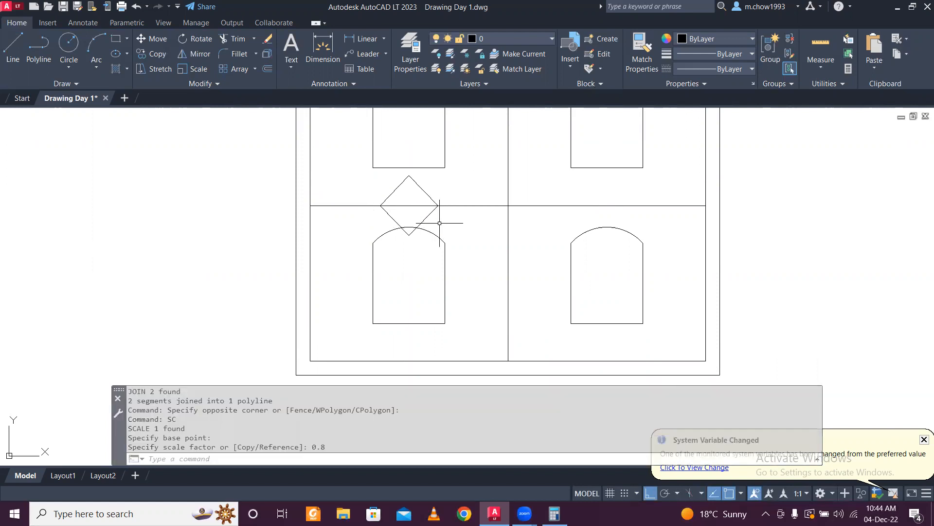
- Move the two lower arched insets together slightly straight down within their panels
{"action": "left_click", "coordinate": [364, 223]}
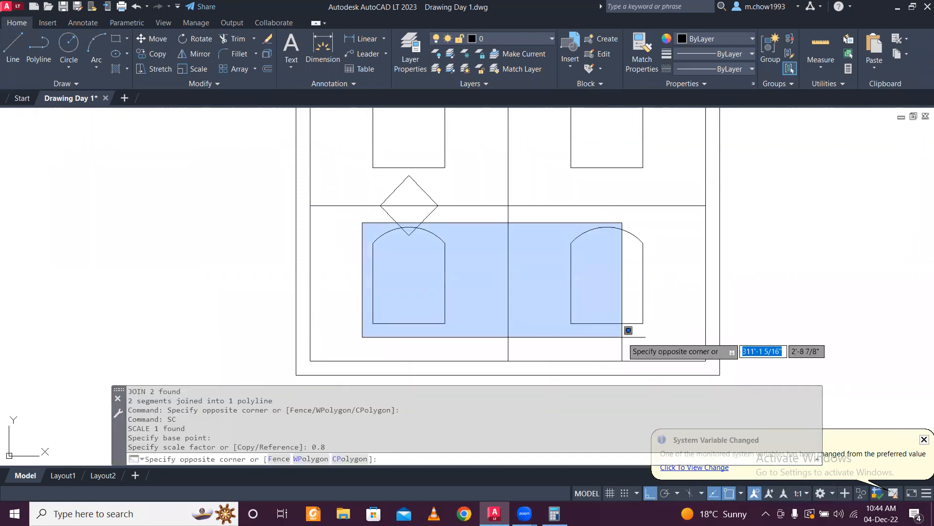
{"action": "left_click", "coordinate": [664, 334]}
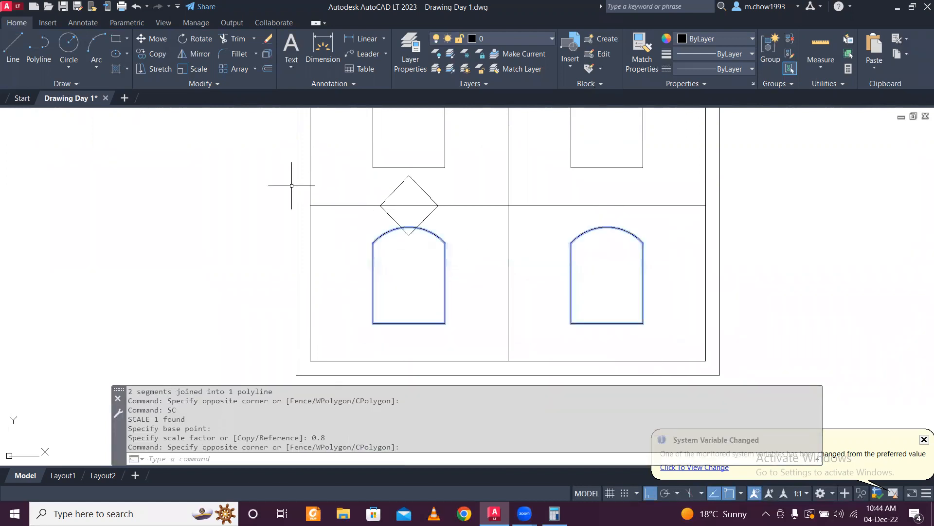
{"action": "left_click", "coordinate": [150, 37]}
{"action": "left_click", "coordinate": [151, 146]}
{"action": "left_click", "coordinate": [152, 160]}
- Move the two upper arched insets together slightly straight up, away from the diamond
{"action": "middle_click_drag", "start_coordinate": [361, 208], "coordinate": [380, 353]}
{"action": "left_click", "coordinate": [363, 209]}
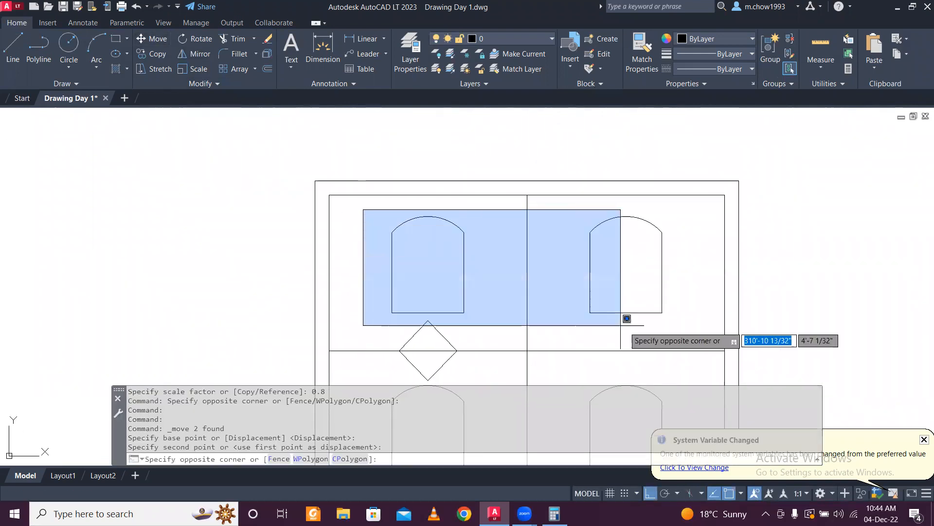
{"action": "left_click", "coordinate": [697, 330]}
{"action": "left_click", "coordinate": [153, 40]}
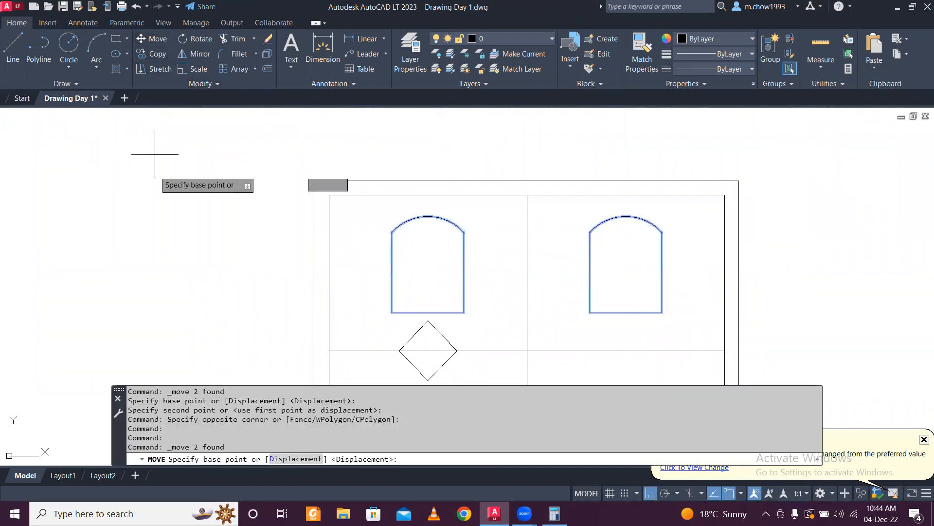
{"action": "left_click", "coordinate": [154, 190]}
{"action": "left_click", "coordinate": [154, 185]}
{"action": "scroll", "coordinate": [228, 163], "scroll_direction": "down", "scroll_amount": 2}
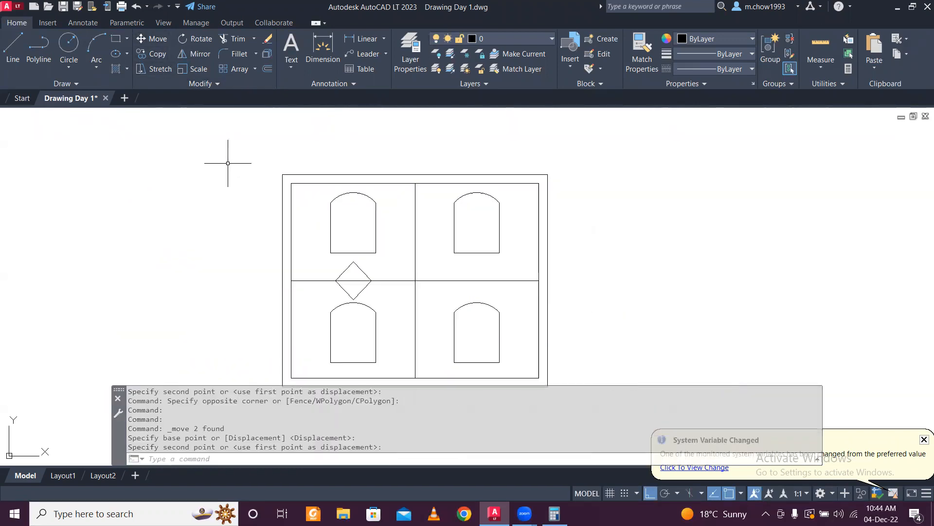
- Erase the horizontal centre line running across the panels behind the diamond
{"action": "left_click", "coordinate": [489, 297]}
{"action": "left_click", "coordinate": [436, 275]}
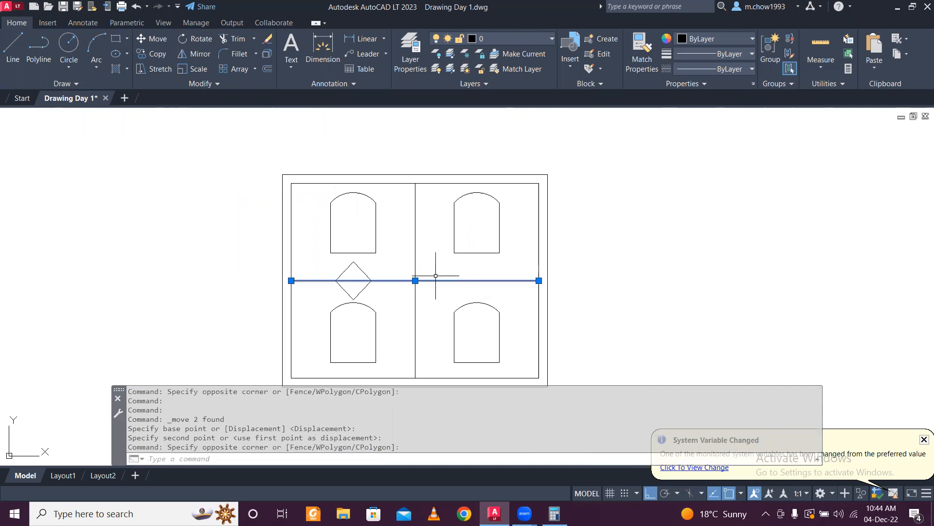
{"action": "key", "text": "Delete"}
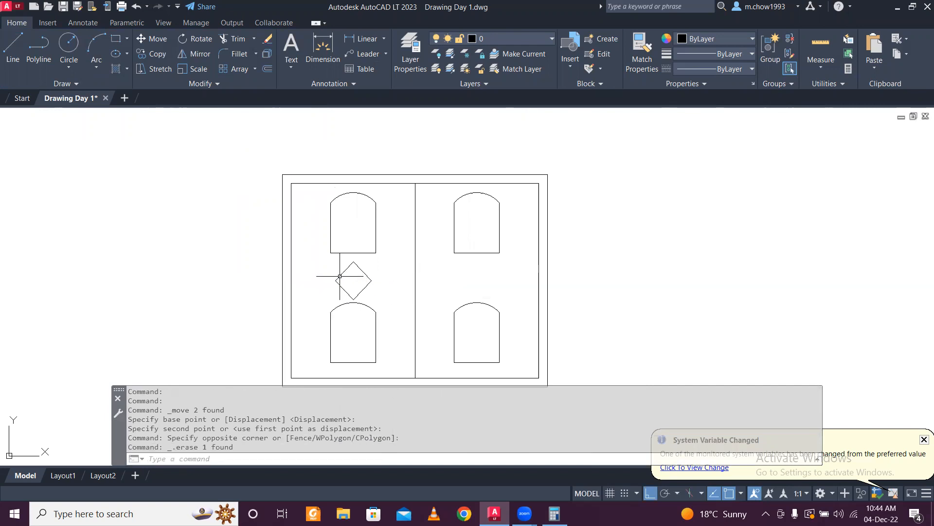
{"action": "left_click", "coordinate": [324, 257]}
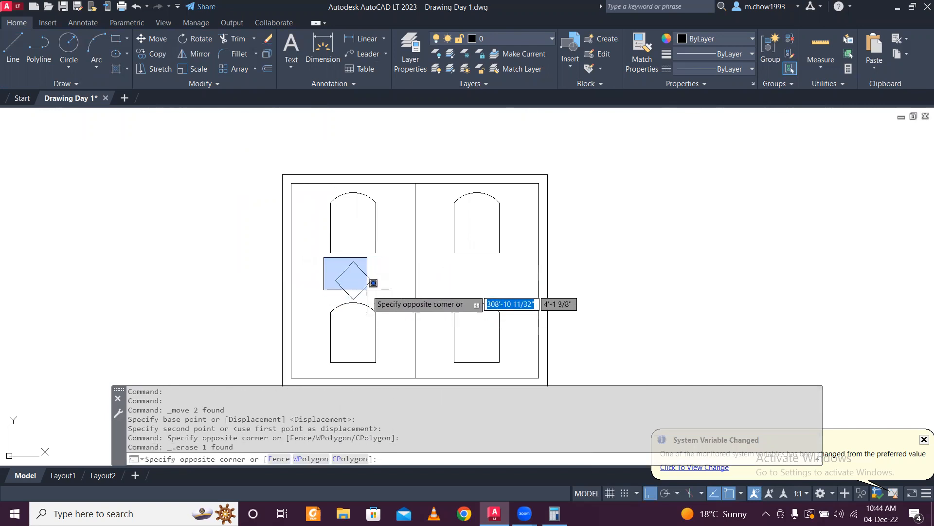
{"action": "key", "text": "Escape"}
- Move the two lower arched insets a little further down to widen the gap below the diamond
{"action": "left_click", "coordinate": [310, 302]}
{"action": "scroll", "coordinate": [387, 336], "scroll_direction": "down", "scroll_amount": 2}
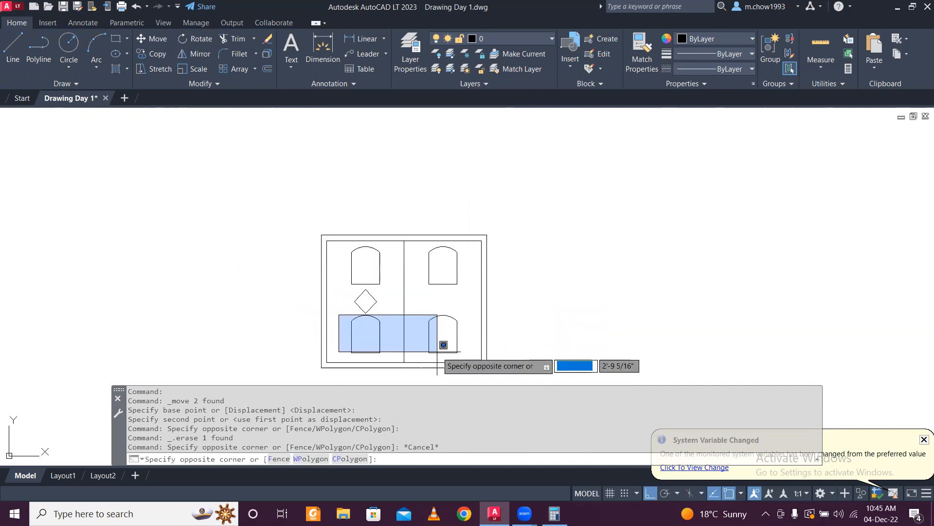
{"action": "left_click", "coordinate": [455, 317]}
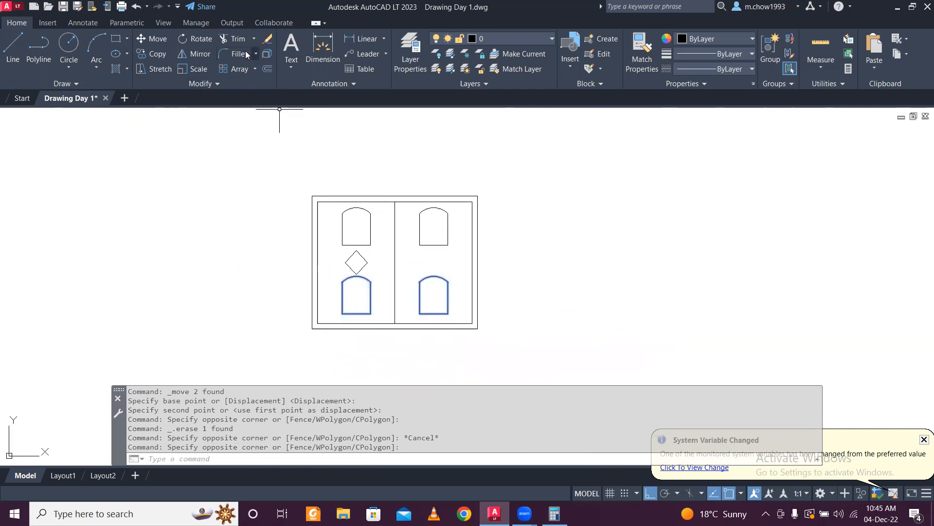
{"action": "left_click", "coordinate": [161, 38]}
{"action": "left_click", "coordinate": [168, 116]}
{"action": "left_click", "coordinate": [167, 120]}
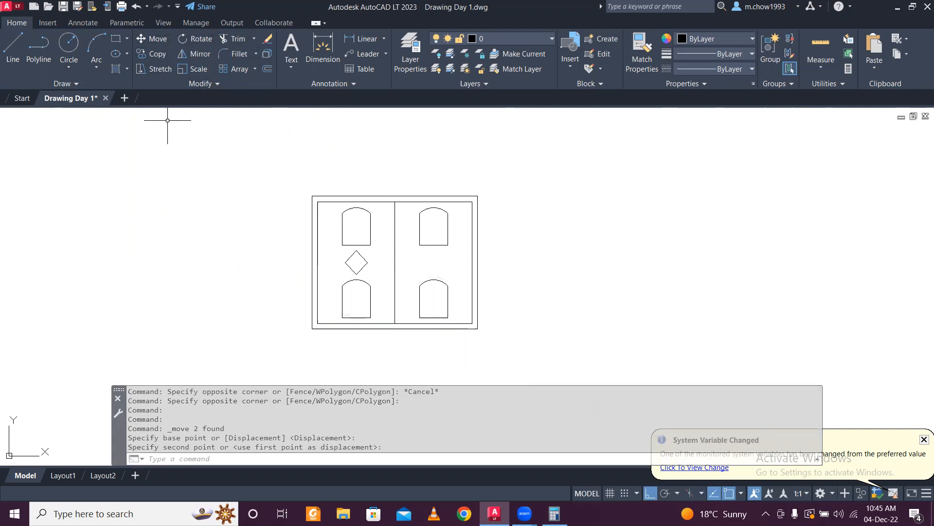
- Mirror the diamond across the vertical centre line into the right half, keeping the source
{"action": "left_click", "coordinate": [339, 245]}
{"action": "left_click", "coordinate": [378, 276]}
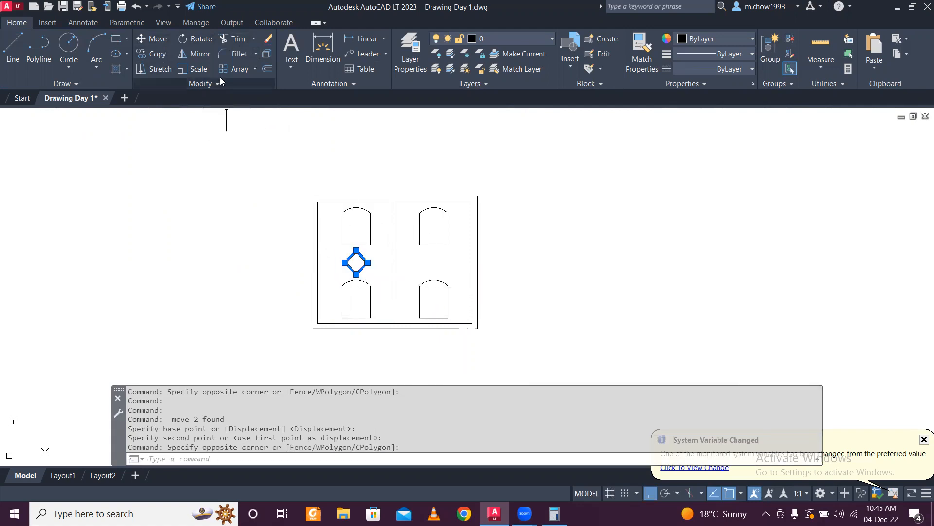
{"action": "left_click", "coordinate": [194, 55]}
{"action": "left_click", "coordinate": [395, 323]}
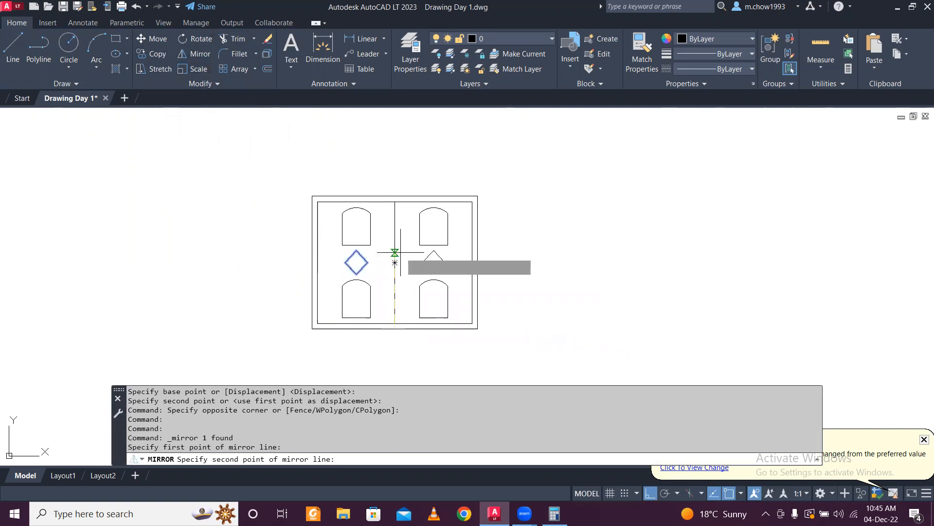
{"action": "left_click", "coordinate": [392, 180]}
{"action": "left_click", "coordinate": [420, 215]}
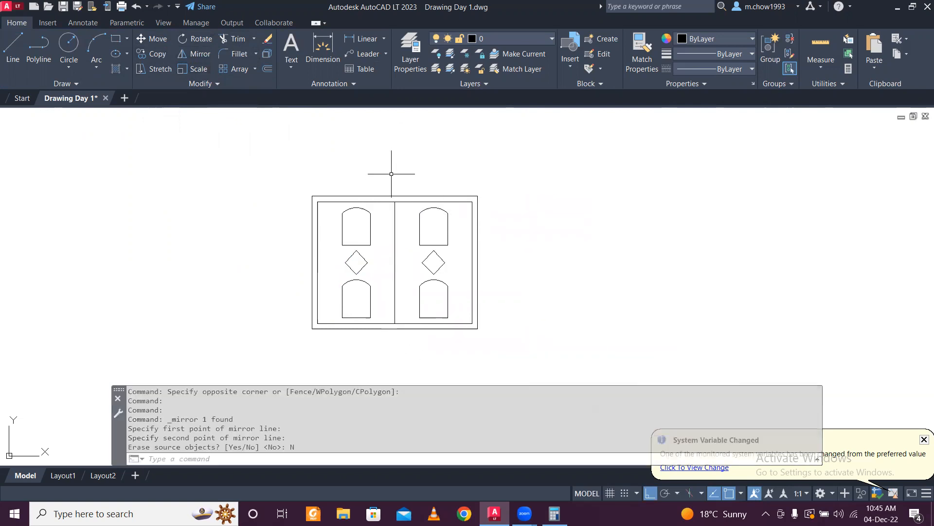
{"action": "scroll", "coordinate": [415, 264], "scroll_direction": "up", "scroll_amount": 2}
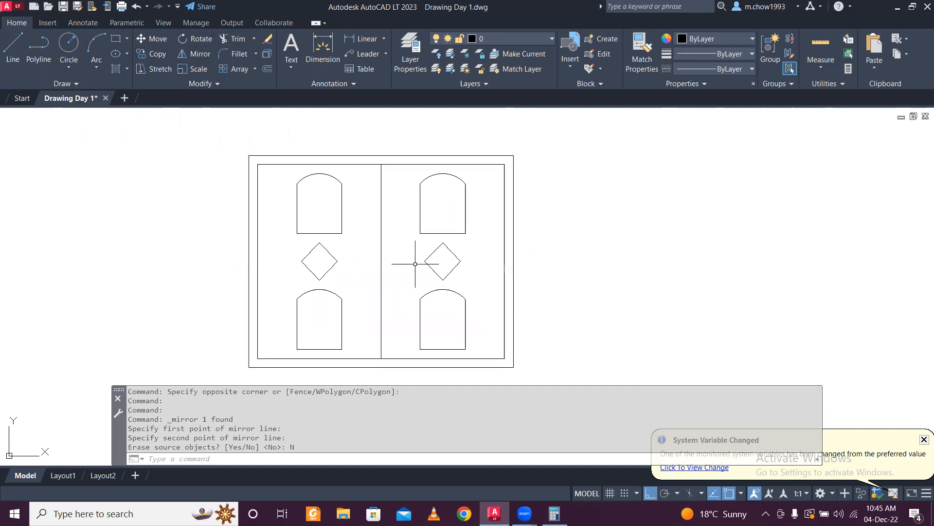
{"action": "scroll", "coordinate": [389, 190], "scroll_direction": "down", "scroll_amount": 4}
{"action": "scroll", "coordinate": [390, 192], "scroll_direction": "up", "scroll_amount": 4}
{"action": "scroll", "coordinate": [390, 195], "scroll_direction": "down", "scroll_amount": 4}
{"action": "scroll", "coordinate": [387, 232], "scroll_direction": "down", "scroll_amount": 5}
{"action": "scroll", "coordinate": [388, 229], "scroll_direction": "down", "scroll_amount": 3}
{"action": "scroll", "coordinate": [423, 230], "scroll_direction": "up", "scroll_amount": 2}
{"action": "scroll", "coordinate": [380, 236], "scroll_direction": "up", "scroll_amount": 6}
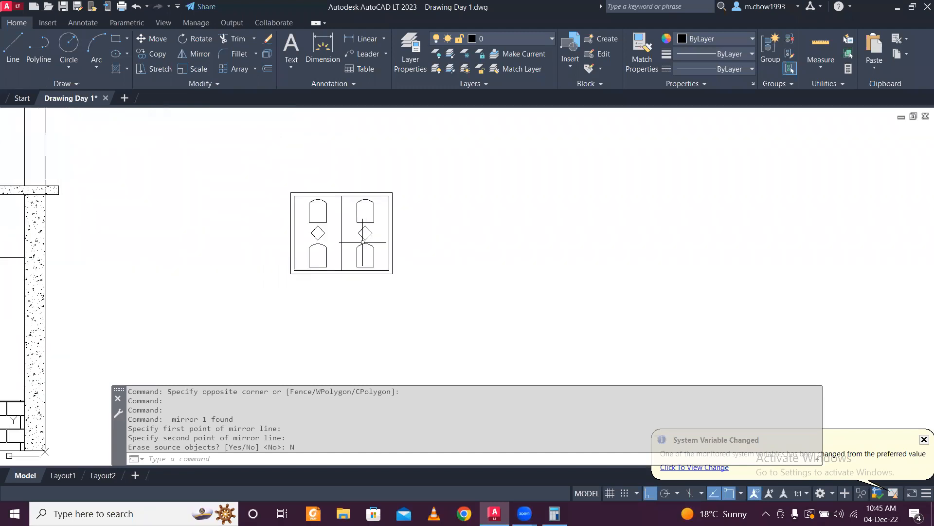
- Fill the border between the outer and inner frame rectangles with a solid hatch
{"action": "scroll", "coordinate": [353, 246], "scroll_direction": "up", "scroll_amount": 2}
{"action": "key", "text": "Return"}
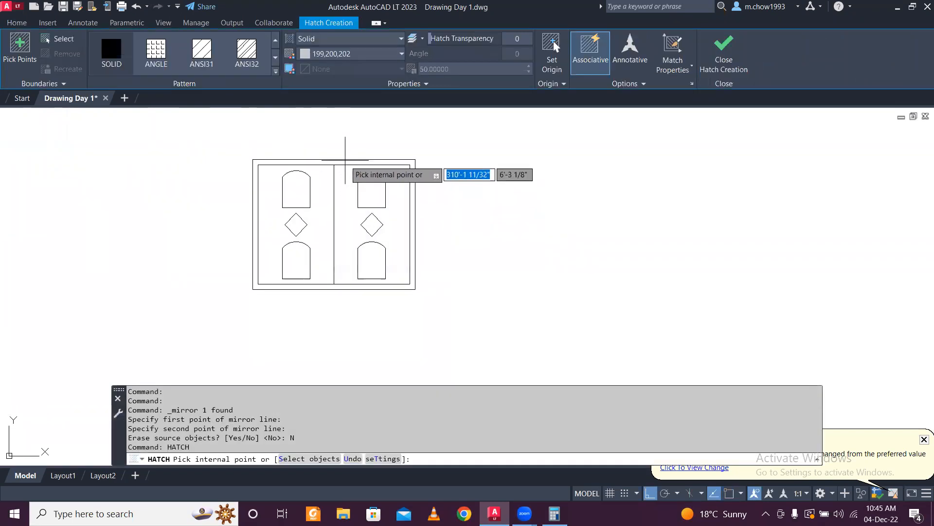
{"action": "scroll", "coordinate": [321, 156], "scroll_direction": "up", "scroll_amount": 4}
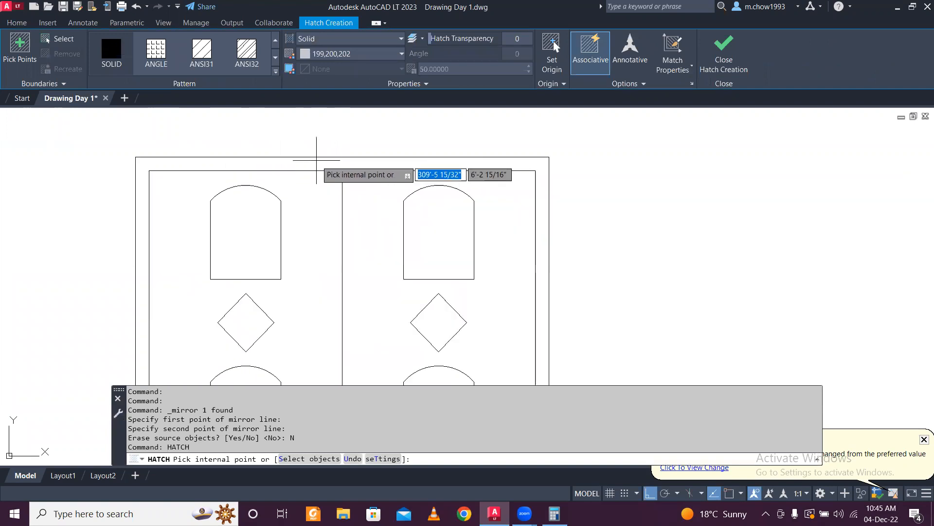
{"action": "scroll", "coordinate": [320, 162], "scroll_direction": "down", "scroll_amount": 2}
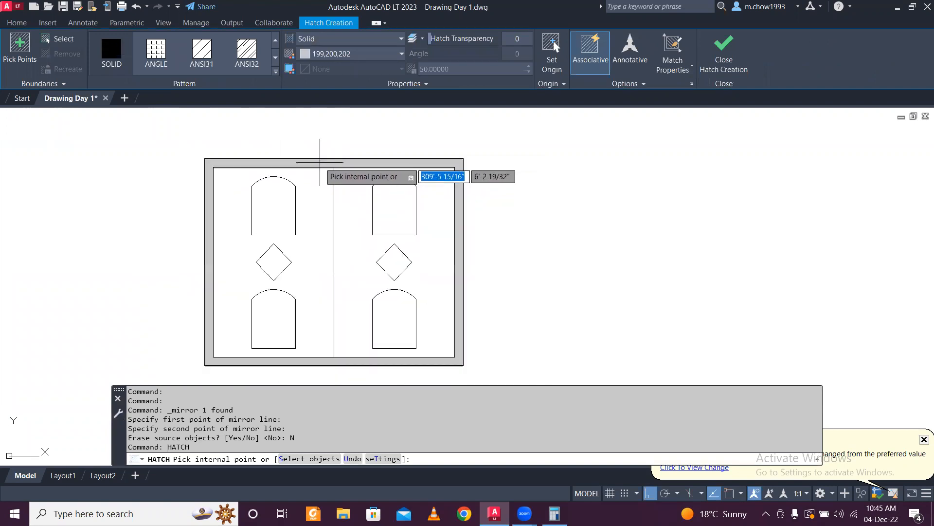
{"action": "left_click", "coordinate": [320, 163]}
{"action": "key", "text": "Escape"}
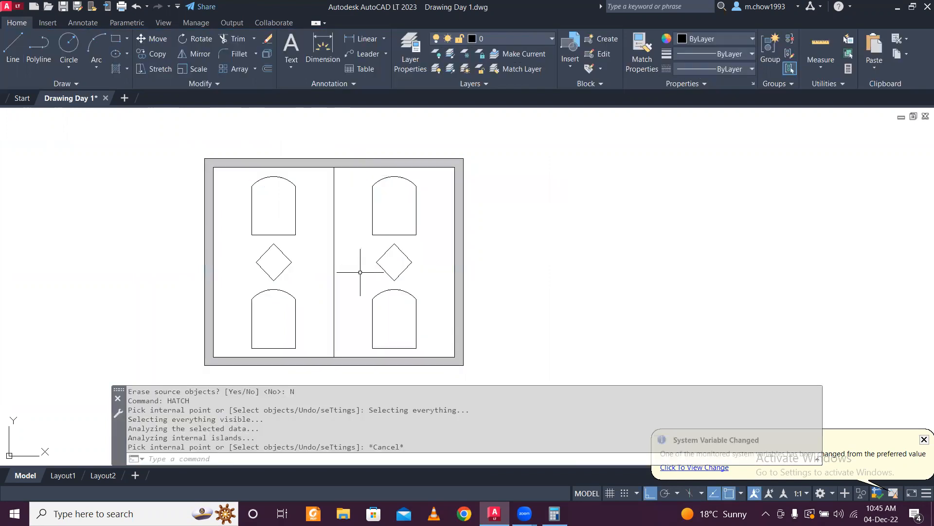
- Change the colour of the frame border's solid hatch to yellow
{"action": "left_click", "coordinate": [360, 162]}
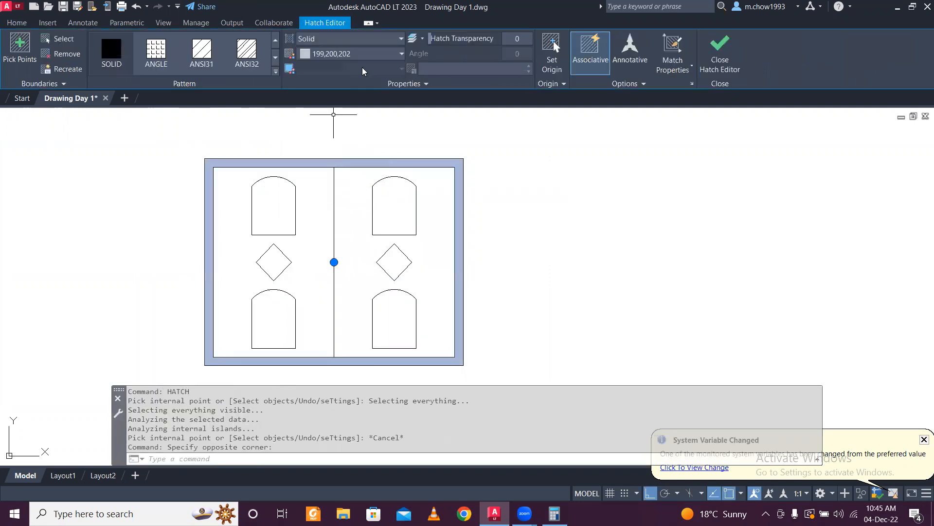
{"action": "left_click", "coordinate": [381, 58]}
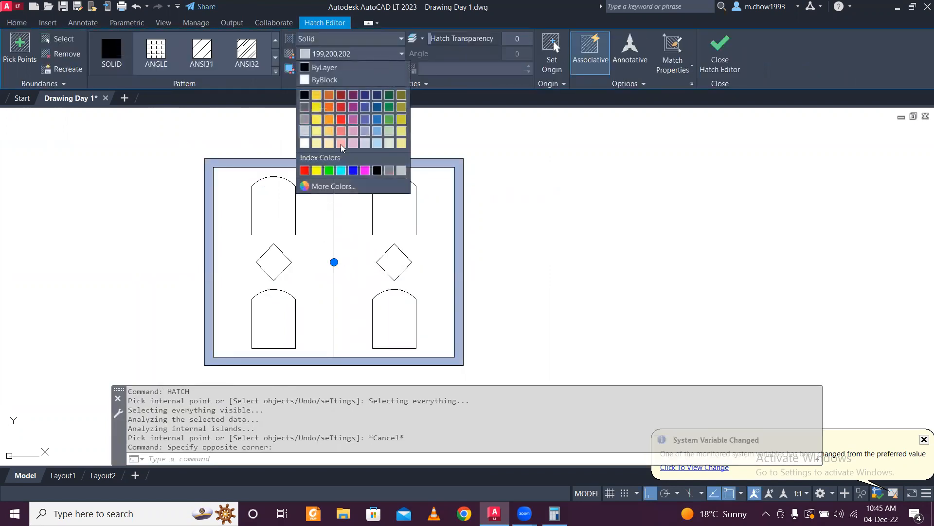
{"action": "left_click", "coordinate": [319, 168]}
{"action": "key", "text": "Escape"}
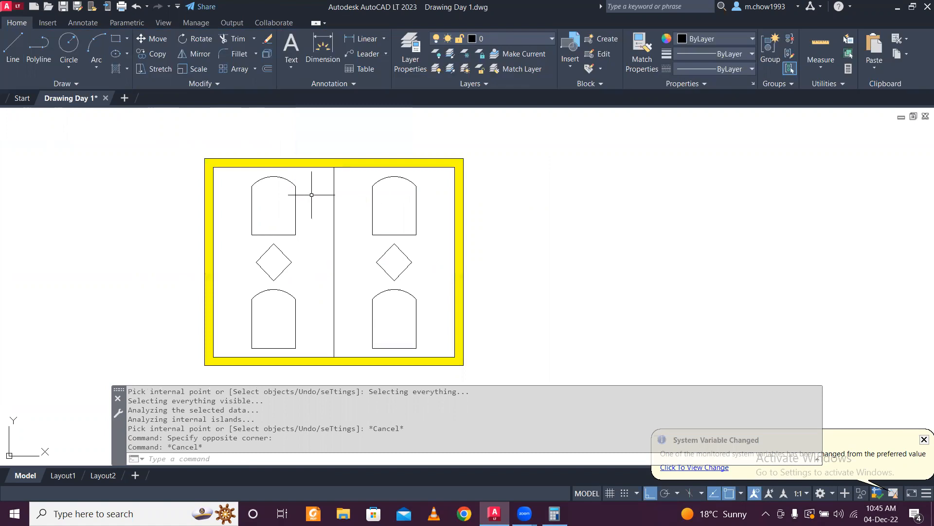
- Fill all four arched insets and both diamonds with a solid grey hatch, colour 199,200,202
{"action": "key", "text": "Return"}
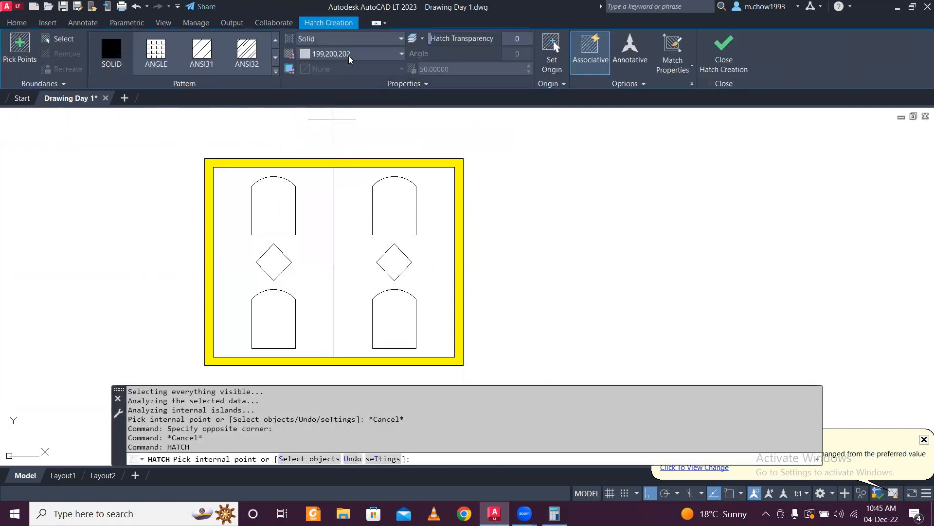
{"action": "left_click", "coordinate": [271, 205]}
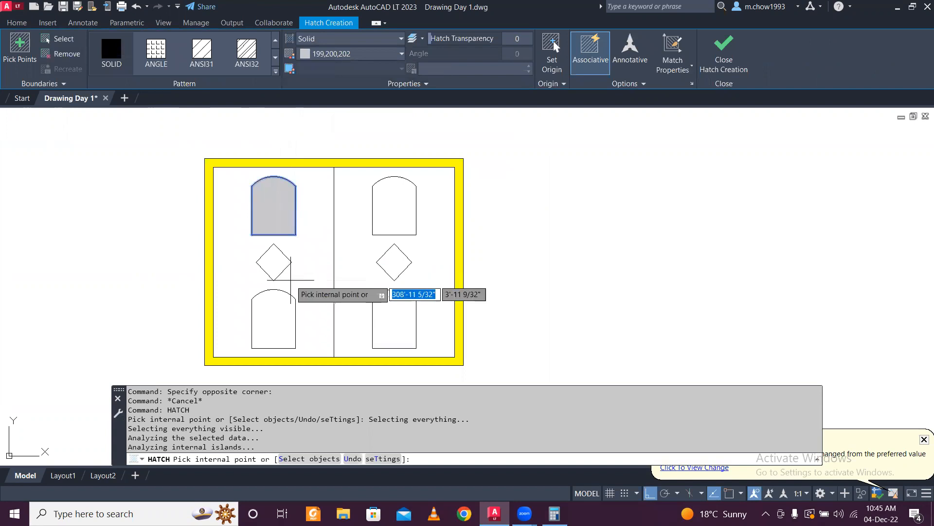
{"action": "left_click", "coordinate": [280, 268]}
{"action": "left_click", "coordinate": [388, 313]}
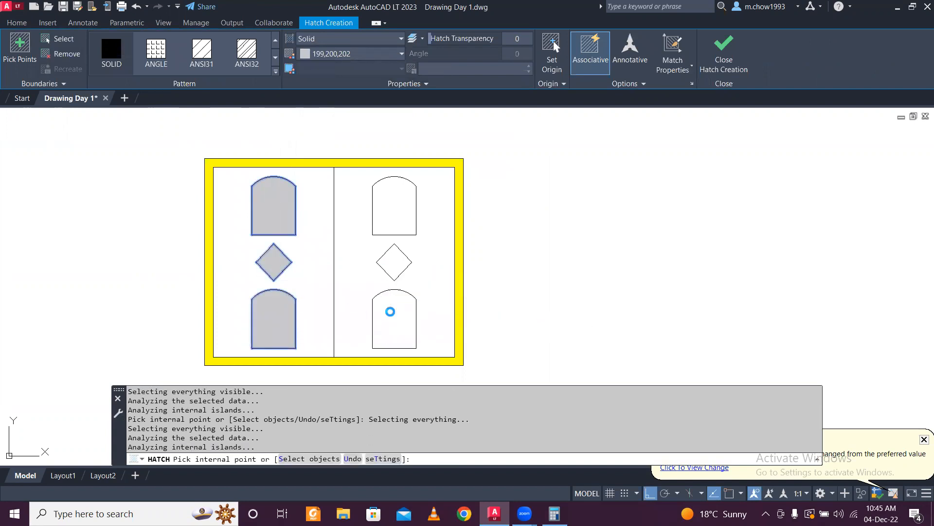
{"action": "left_click", "coordinate": [395, 260]}
{"action": "left_click", "coordinate": [391, 209]}
{"action": "key", "text": "Escape"}
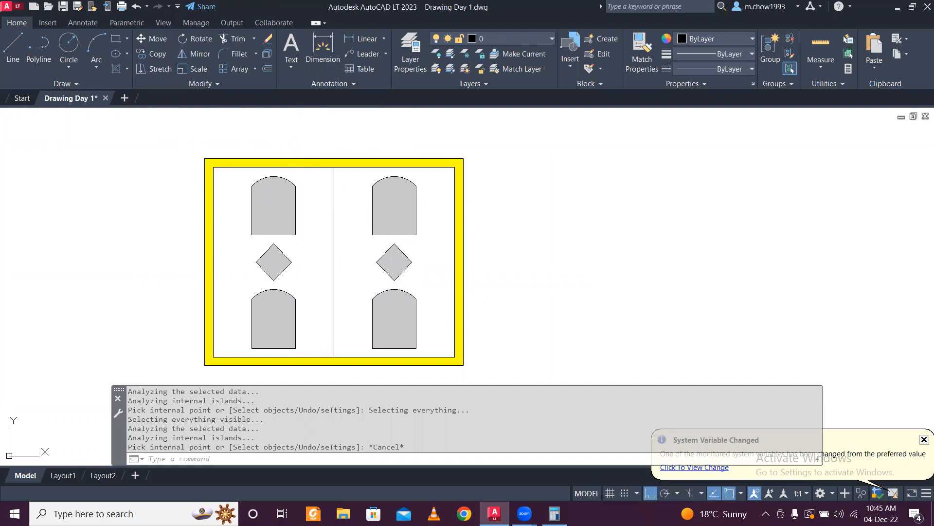
- Fill the left and right panel backgrounds around the insets and diamonds with a solid dark red hatch, colour 153,27,30
{"action": "key", "text": "Return"}
{"action": "left_click", "coordinate": [349, 55]}
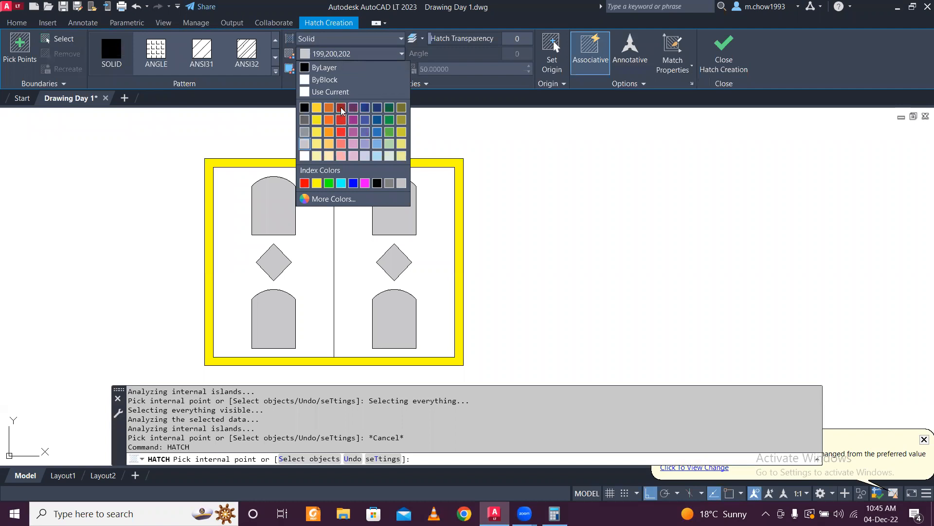
{"action": "left_click", "coordinate": [342, 110]}
{"action": "left_click", "coordinate": [318, 191]}
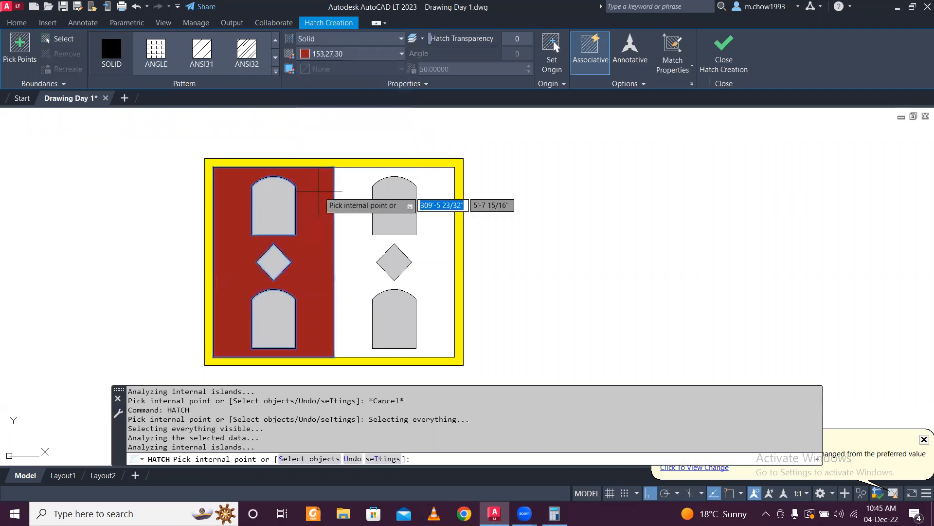
{"action": "left_click", "coordinate": [357, 191]}
{"action": "key", "text": "Escape"}
- Convert the entire hatched window drawing into a block named "window elevation"
{"action": "scroll", "coordinate": [343, 152], "scroll_direction": "down", "scroll_amount": 2}
{"action": "scroll", "coordinate": [343, 152], "scroll_direction": "down", "scroll_amount": 4}
{"action": "scroll", "coordinate": [334, 141], "scroll_direction": "up", "scroll_amount": 4}
{"action": "left_click", "coordinate": [229, 139]}
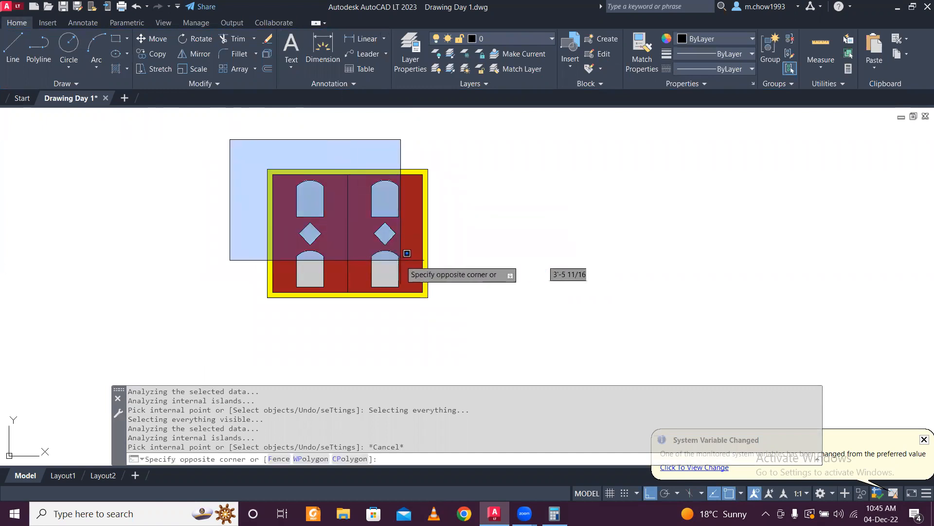
{"action": "left_click", "coordinate": [443, 317]}
{"action": "mouse_move", "coordinate": [422, 233]}
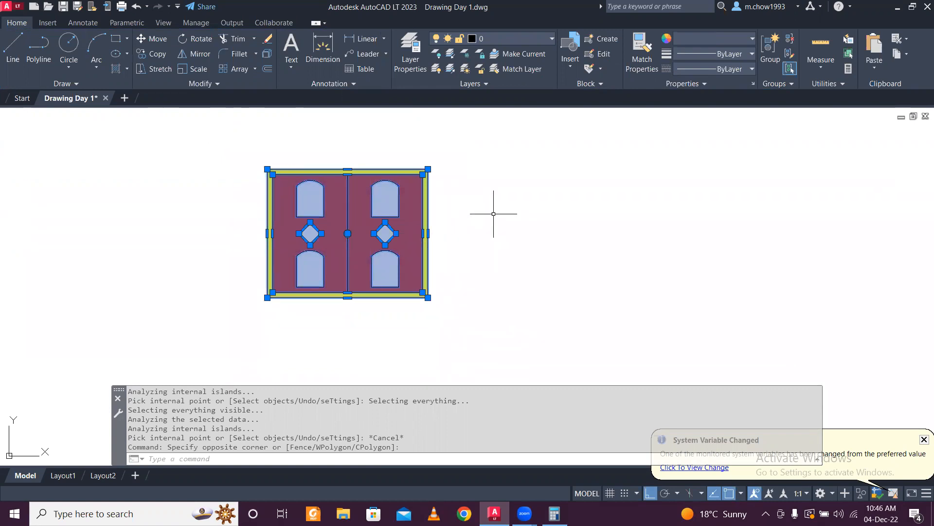
{"action": "key", "text": "Return"}
{"action": "type", "text": "window elevation"}
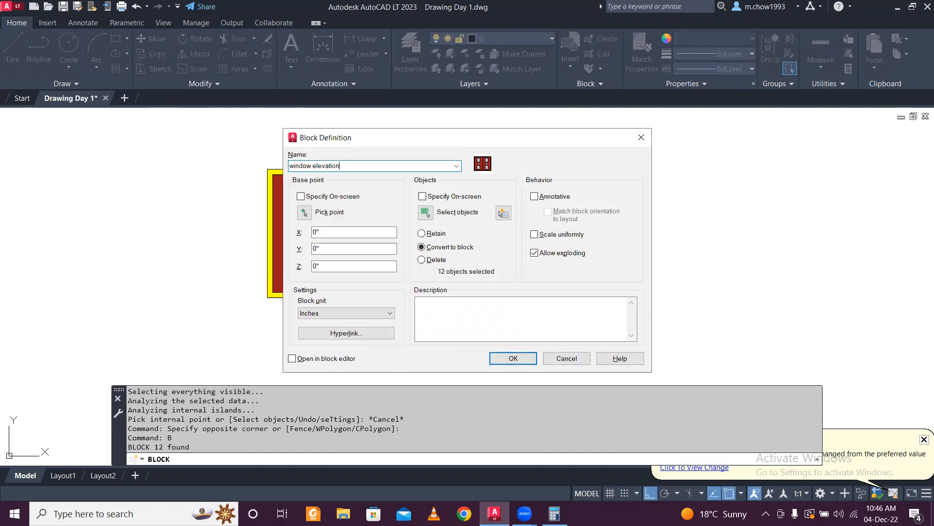
{"action": "key", "text": "Return"}
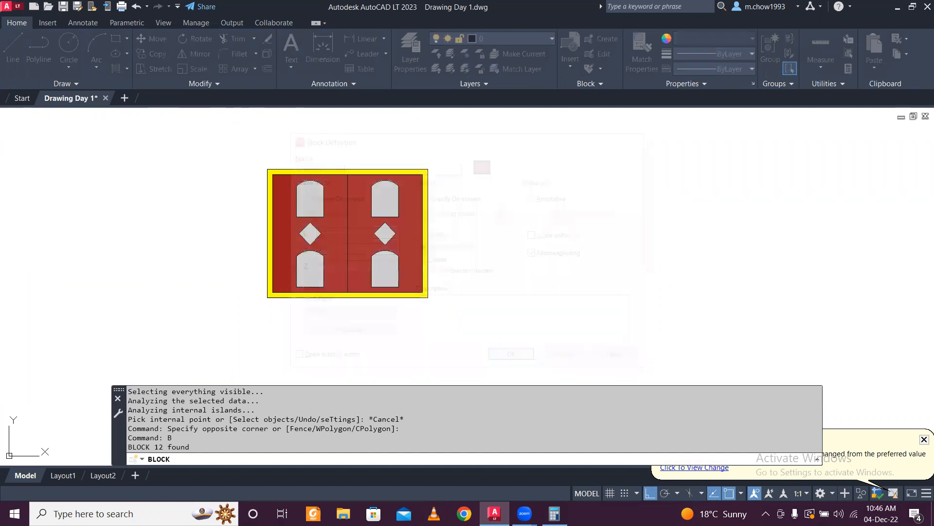
- Move the window elevation block by its lower-left corner to the open area just beside the building elevation's outer column
{"action": "left_click", "coordinate": [441, 203]}
{"action": "left_click", "coordinate": [398, 199]}
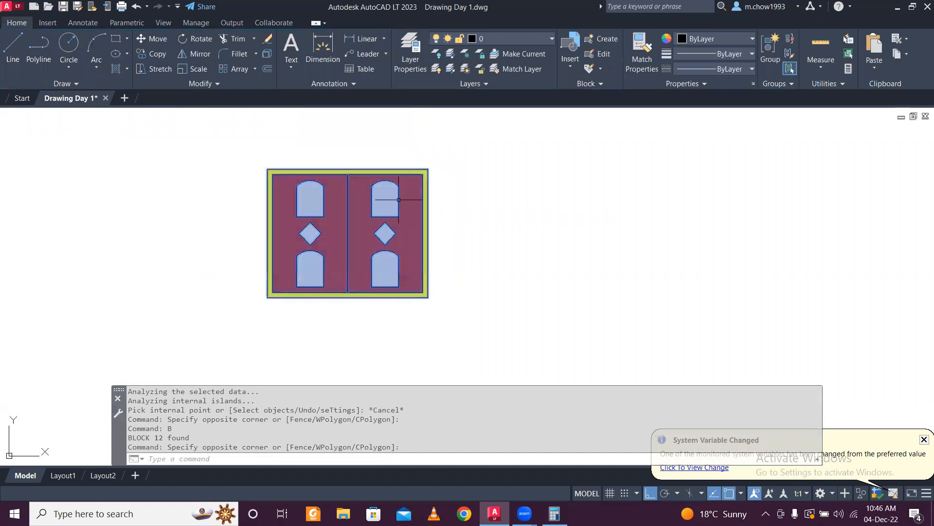
{"action": "left_click", "coordinate": [157, 39]}
{"action": "scroll", "coordinate": [292, 287], "scroll_direction": "up", "scroll_amount": 2}
{"action": "left_click", "coordinate": [261, 296]}
{"action": "scroll", "coordinate": [278, 277], "scroll_direction": "down", "scroll_amount": 10}
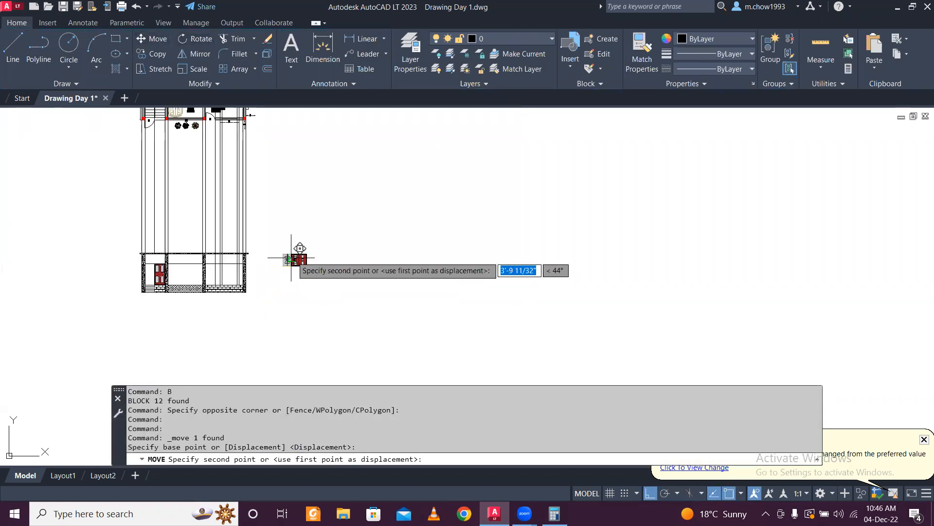
{"action": "scroll", "coordinate": [236, 272], "scroll_direction": "up", "scroll_amount": 4}
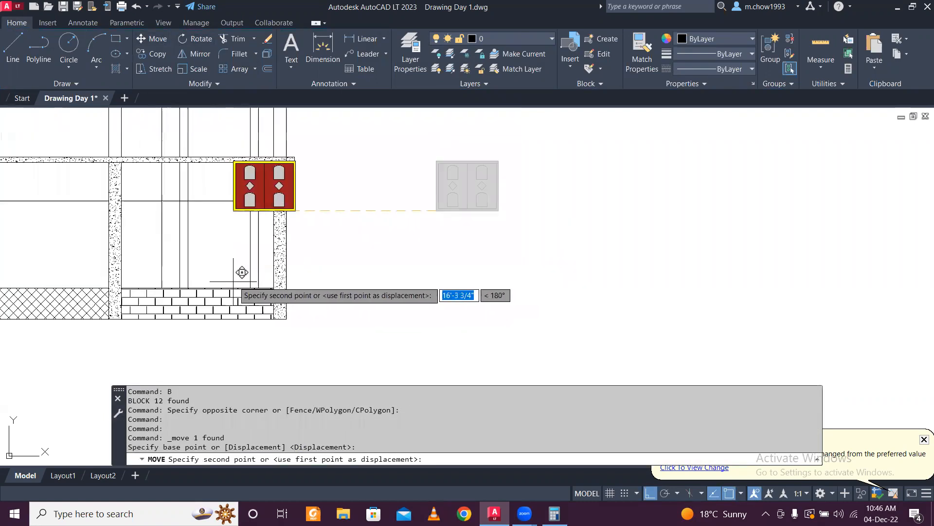
{"action": "left_click", "coordinate": [374, 250]}
- Move the window block between its two vertical guide lines in the building elevation, with its upper edge on the horizontal lintel-level line
{"action": "left_click", "coordinate": [377, 162]}
{"action": "left_click", "coordinate": [145, 38]}
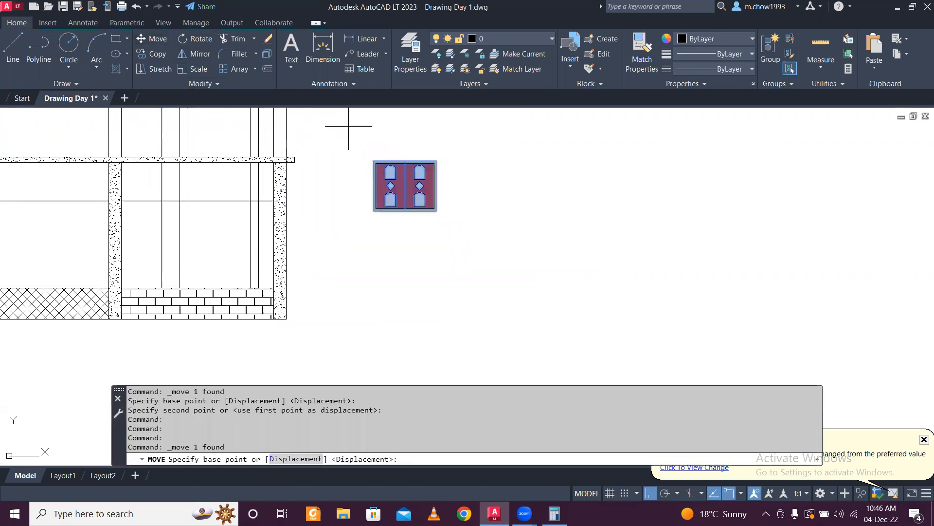
{"action": "scroll", "coordinate": [395, 174], "scroll_direction": "up", "scroll_amount": 6}
{"action": "left_click", "coordinate": [312, 120]}
{"action": "scroll", "coordinate": [205, 141], "scroll_direction": "down", "scroll_amount": 6}
{"action": "scroll", "coordinate": [272, 146], "scroll_direction": "up", "scroll_amount": 4}
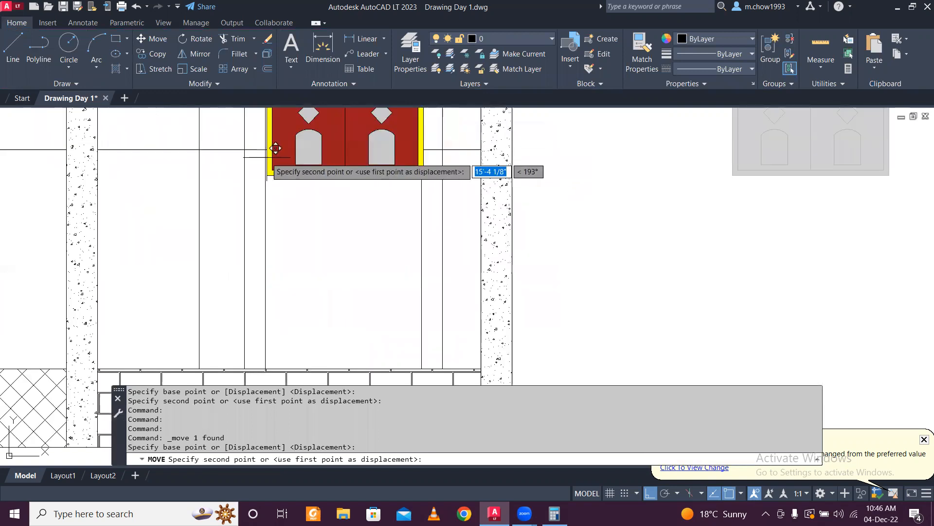
{"action": "left_click", "coordinate": [274, 197]}
{"action": "key", "text": "Escape"}
{"action": "scroll", "coordinate": [336, 152], "scroll_direction": "down", "scroll_amount": 3}
{"action": "scroll", "coordinate": [332, 158], "scroll_direction": "down", "scroll_amount": 5}
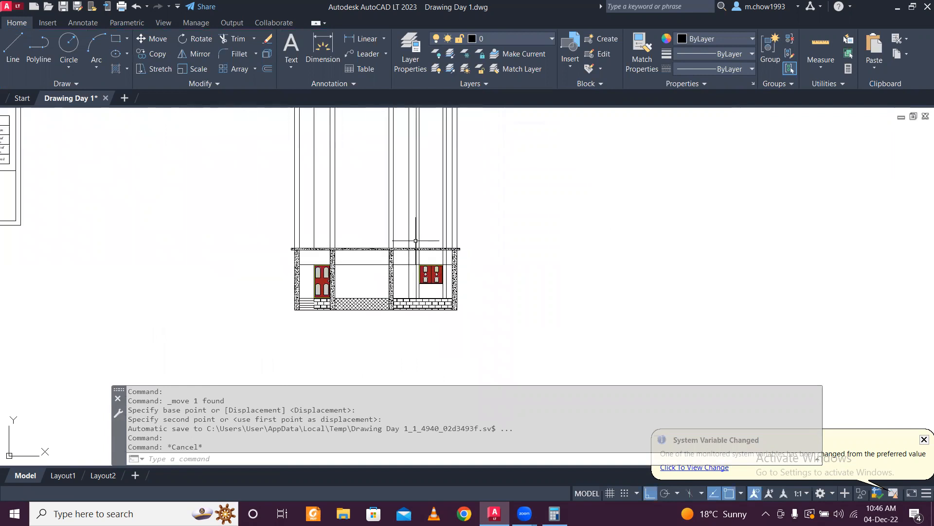
{"action": "scroll", "coordinate": [417, 243], "scroll_direction": "up", "scroll_amount": 4}
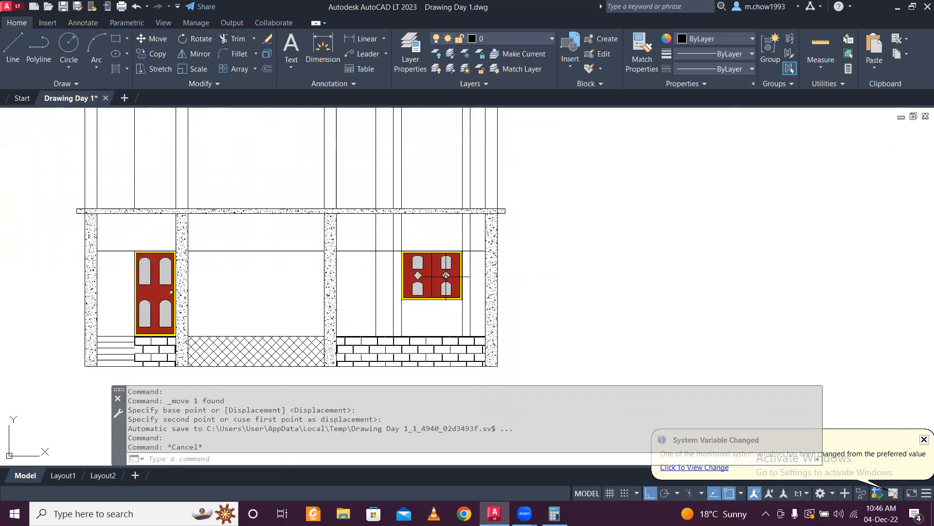
{"action": "scroll", "coordinate": [446, 275], "scroll_direction": "down", "scroll_amount": 5}
{"action": "scroll", "coordinate": [454, 344], "scroll_direction": "up", "scroll_amount": 1}
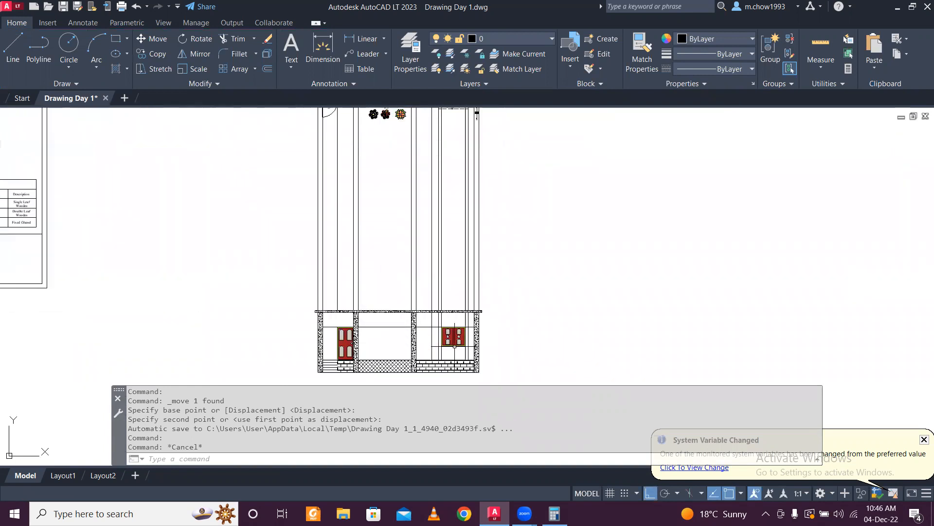
- Erase the two vertical guide lines running along the window block's side edges below the beam
{"action": "scroll", "coordinate": [457, 333], "scroll_direction": "up", "scroll_amount": 8}
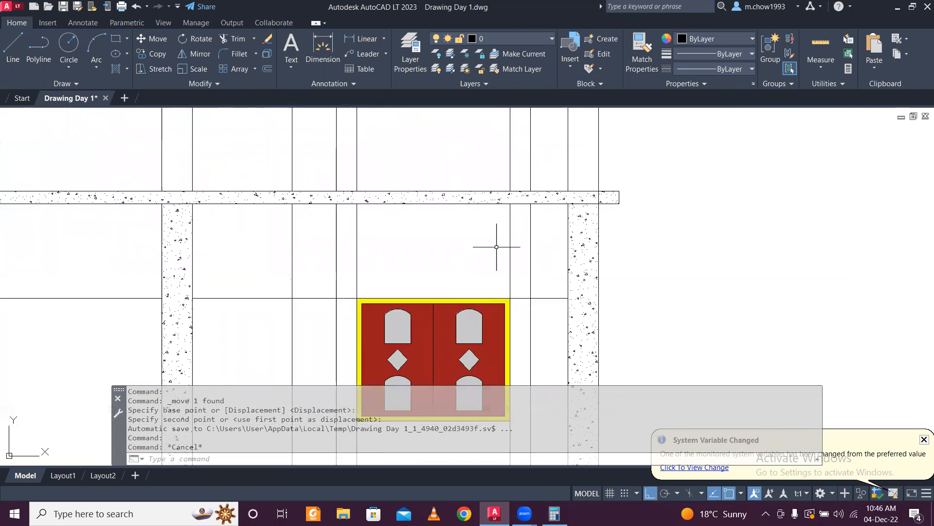
{"action": "left_click", "coordinate": [510, 239]}
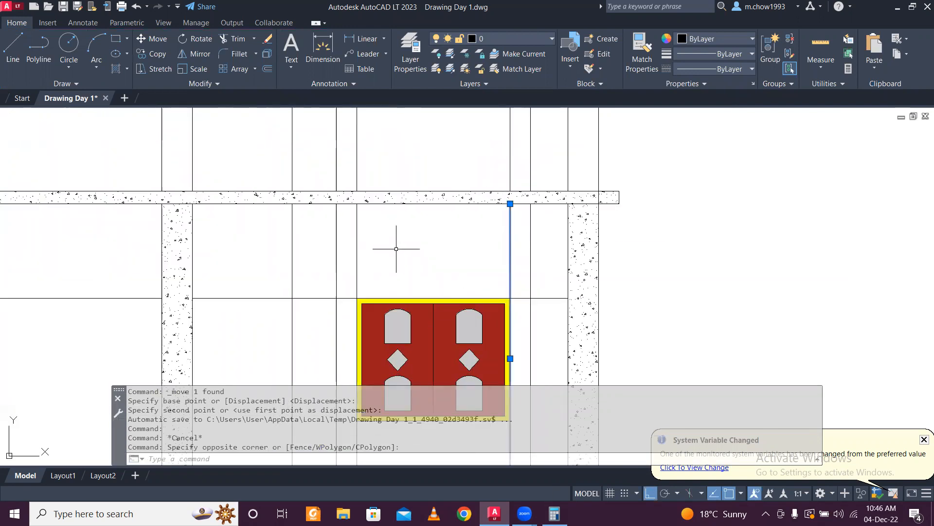
{"action": "left_click", "coordinate": [396, 249]}
{"action": "left_click", "coordinate": [352, 237]}
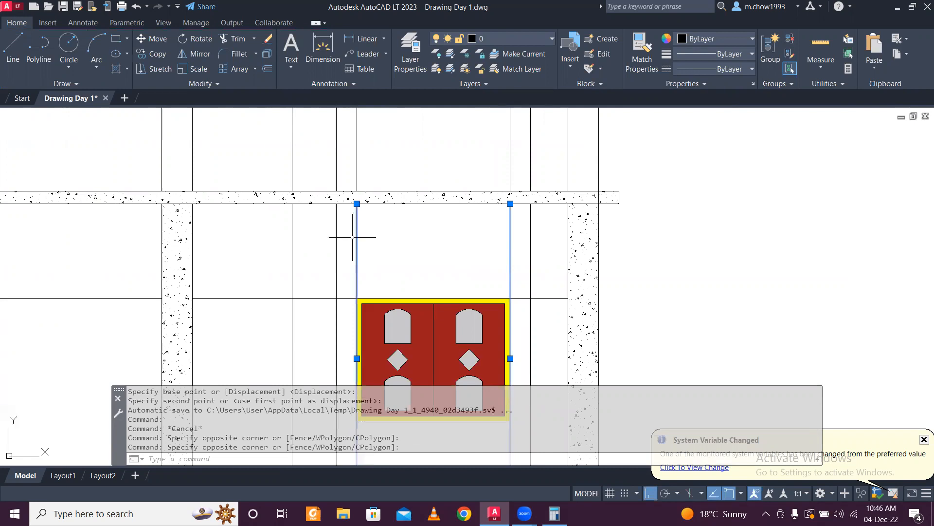
{"action": "key", "text": "Delete"}
- Offset the horizontal line along the window's upper edge upward by 4 inches
{"action": "scroll", "coordinate": [386, 299], "scroll_direction": "up", "scroll_amount": 2}
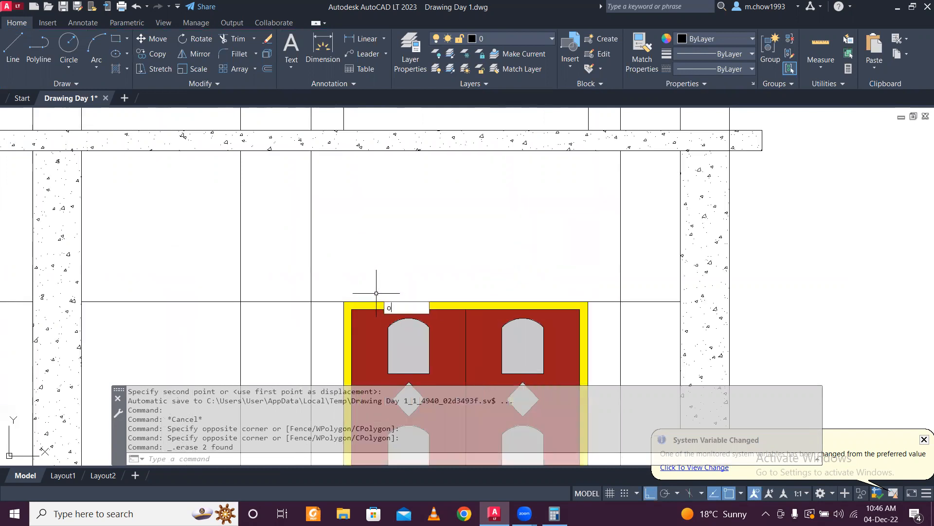
{"action": "key", "text": "Return"}
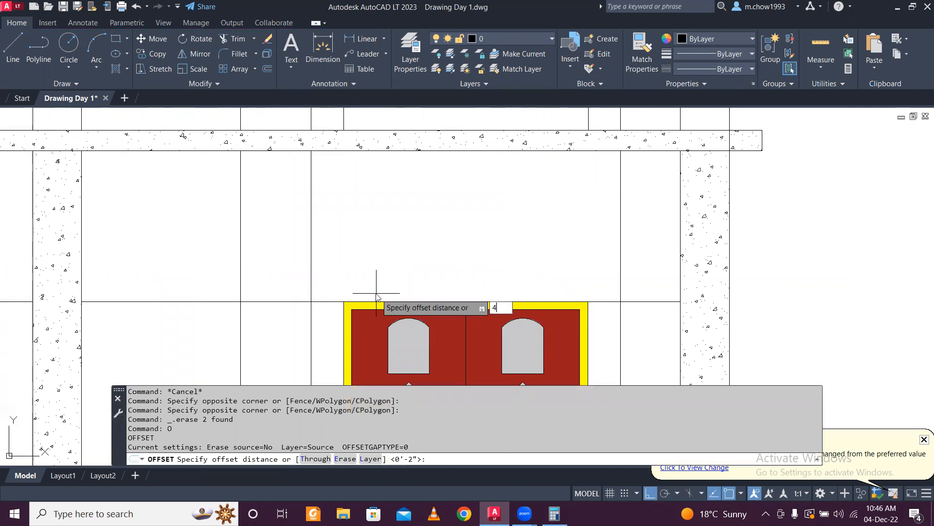
{"action": "type", "text": "4"}
{"action": "key", "text": "Return"}
{"action": "left_click", "coordinate": [321, 302]}
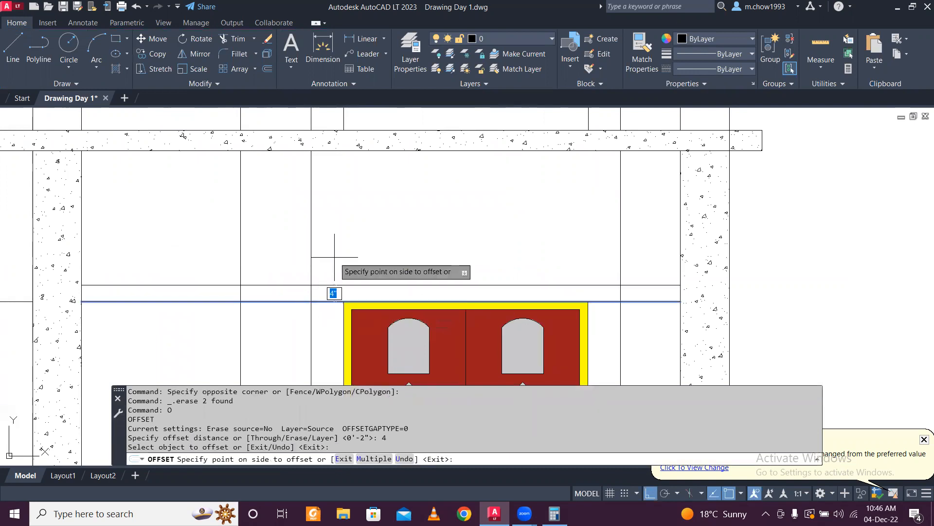
{"action": "left_click", "coordinate": [335, 256]}
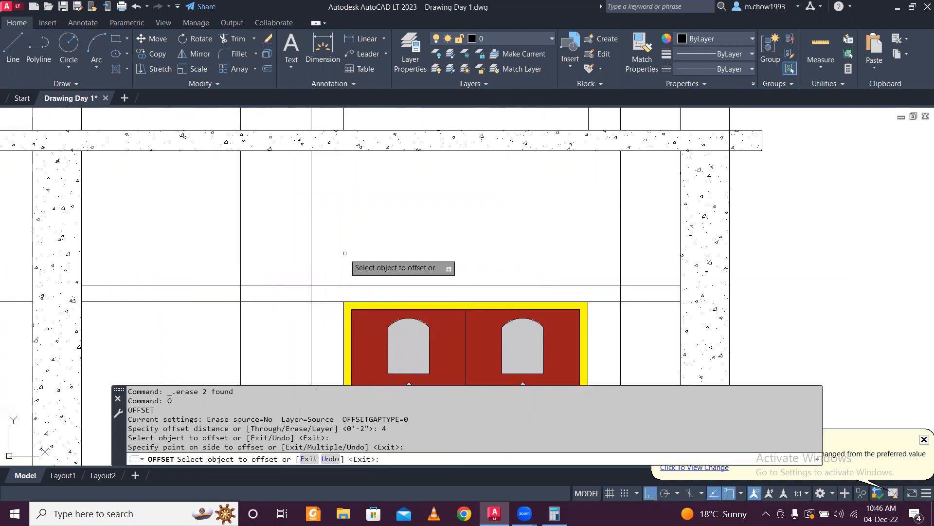
{"action": "scroll", "coordinate": [344, 252], "scroll_direction": "down", "scroll_amount": 6}
{"action": "scroll", "coordinate": [345, 250], "scroll_direction": "up", "scroll_amount": 4}
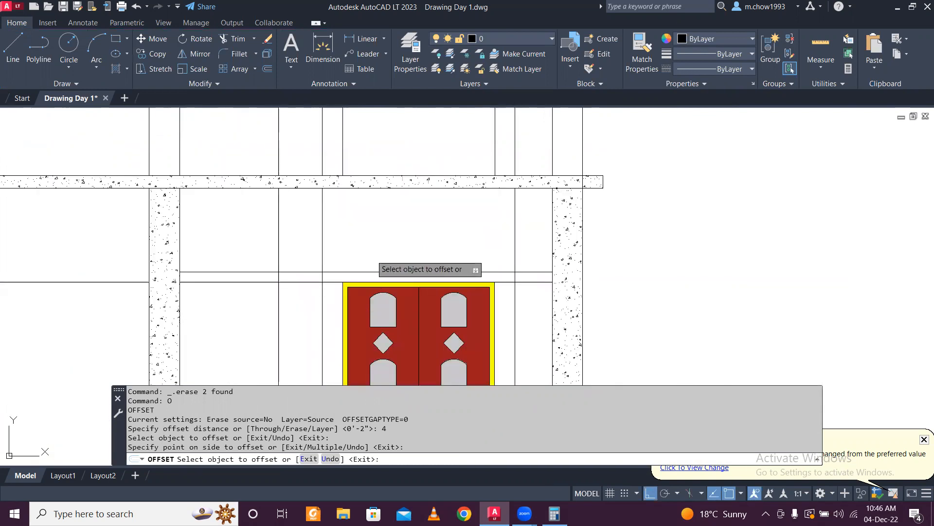
{"action": "key", "text": "Escape"}
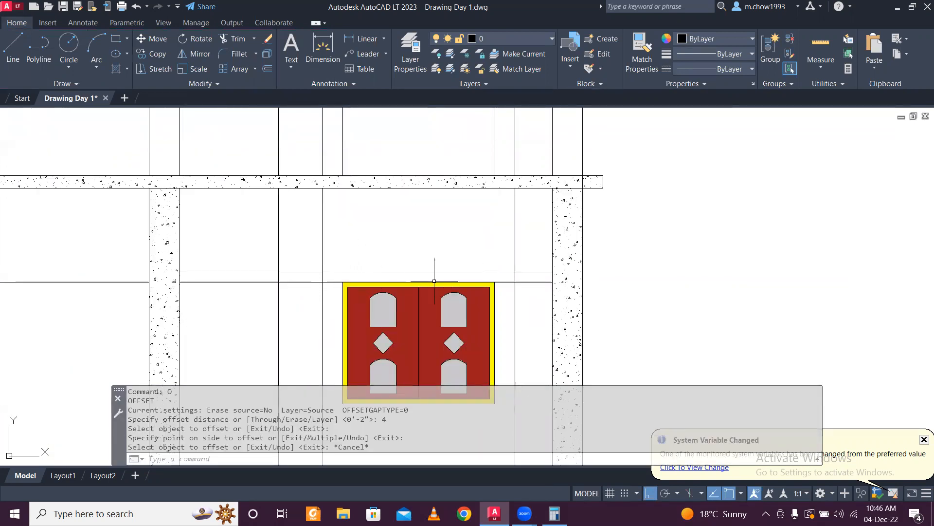
- Trim the two horizontal lintel lines at the outer vertical guides and erase the leftover pieces beside the middle column
{"action": "type", "text": "tr"}
{"action": "key", "text": "Return"}
{"action": "left_click_drag", "start_coordinate": [534, 295], "coordinate": [525, 265]}
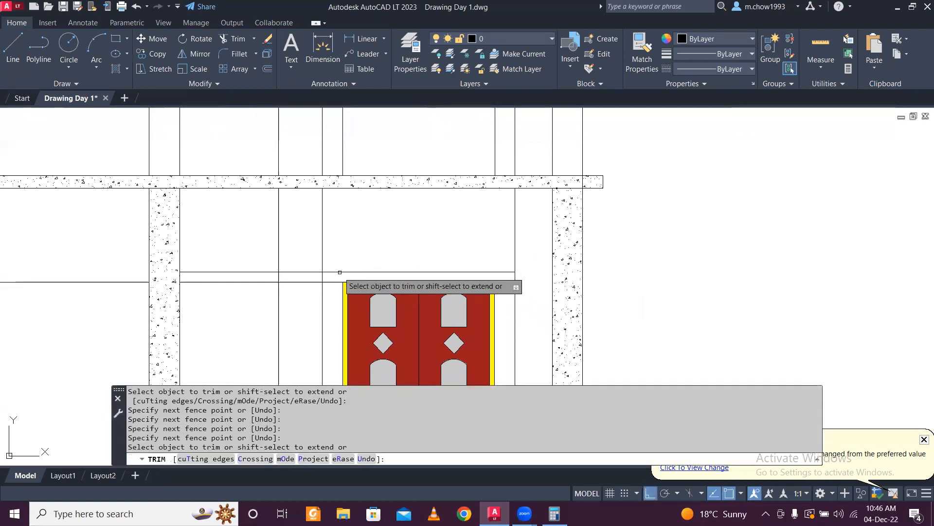
{"action": "mouse_move", "coordinate": [294, 242]}
{"action": "left_mouse_down"}
{"action": "mouse_move", "coordinate": [297, 314]}
{"action": "mouse_move", "coordinate": [254, 298]}
{"action": "left_mouse_up"}
{"action": "key", "text": "Escape"}
{"action": "left_click", "coordinate": [248, 296]}
{"action": "left_click", "coordinate": [217, 251]}
{"action": "key", "text": "Delete"}
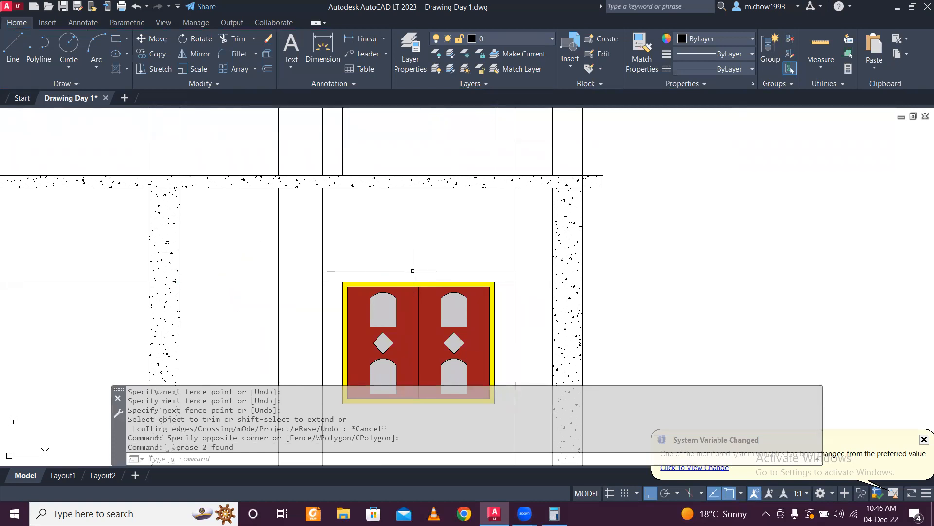
- Trim the outer vertical guide lines above and below the lintel so only its closed rectangle remains over the window
{"action": "type", "text": "tr"}
{"action": "key", "text": "Return"}
{"action": "left_click_drag", "start_coordinate": [303, 252], "coordinate": [348, 244]}
{"action": "left_click_drag", "start_coordinate": [328, 315], "coordinate": [304, 322]}
{"action": "left_click_drag", "start_coordinate": [507, 329], "coordinate": [548, 321]}
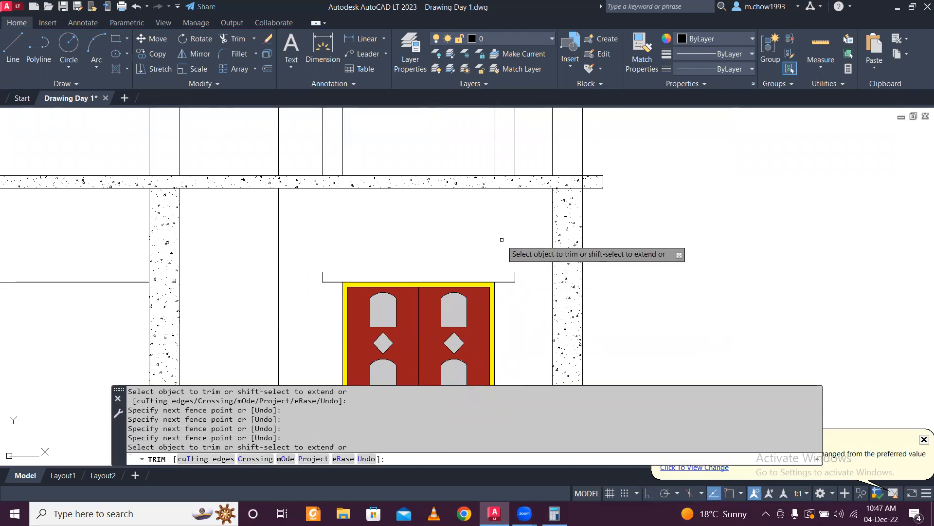
{"action": "key", "text": "Escape"}
- Fill the lintel rectangle above the window with a solid hatch, colour 153,27,30
{"action": "scroll", "coordinate": [493, 255], "scroll_direction": "down", "scroll_amount": 4}
{"action": "scroll", "coordinate": [494, 255], "scroll_direction": "up", "scroll_amount": 4}
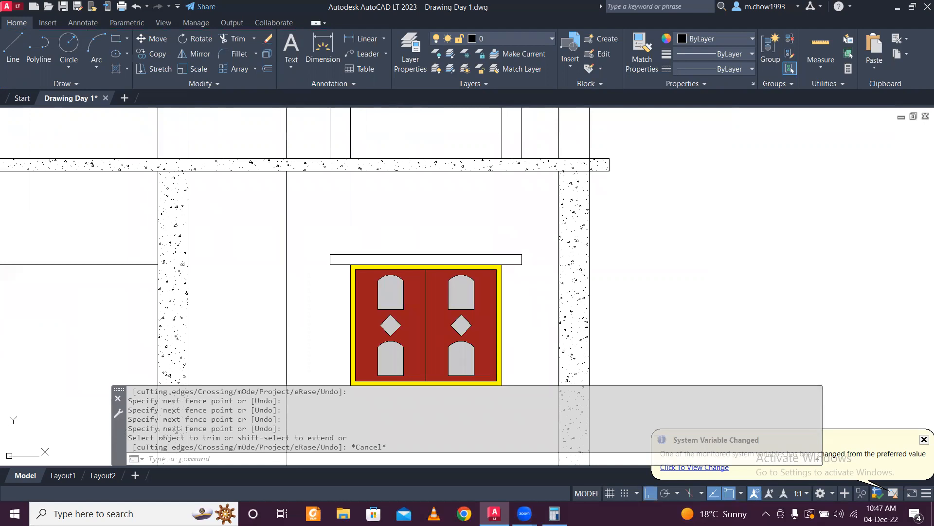
{"action": "type", "text": "h"}
{"action": "key", "text": "Return"}
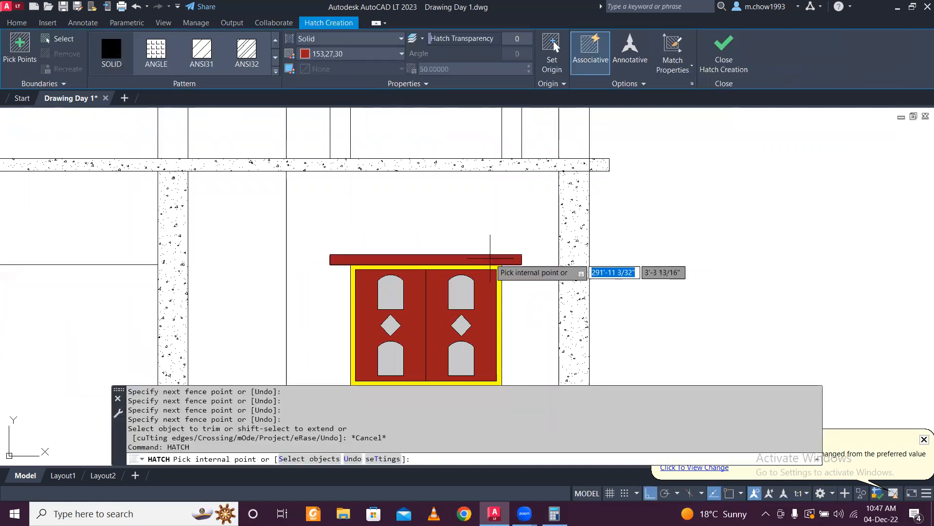
{"action": "left_click", "coordinate": [490, 258]}
{"action": "key", "text": "Escape"}
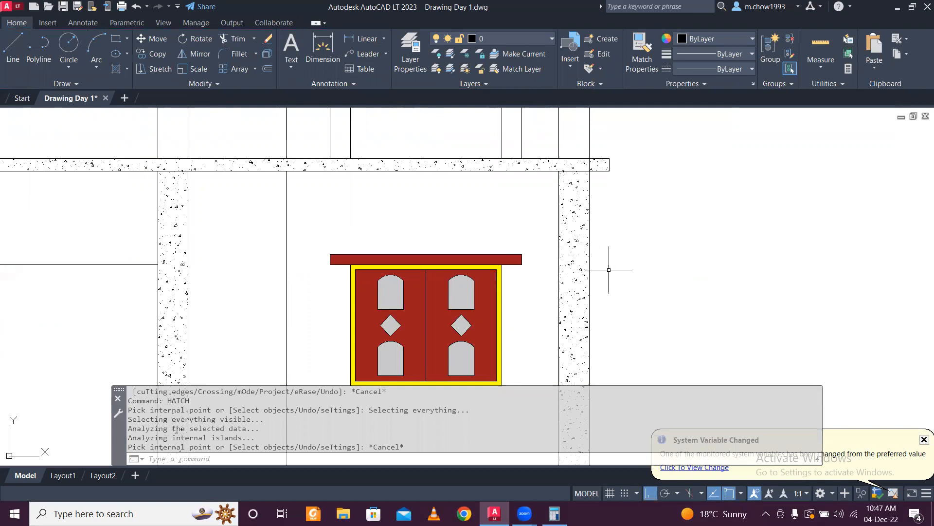
- Match the lintel's hatch to the concrete hatch of the columns and beam
{"action": "left_click", "coordinate": [585, 267]}
{"action": "type", "text": "ma"}
{"action": "key", "text": "Return"}
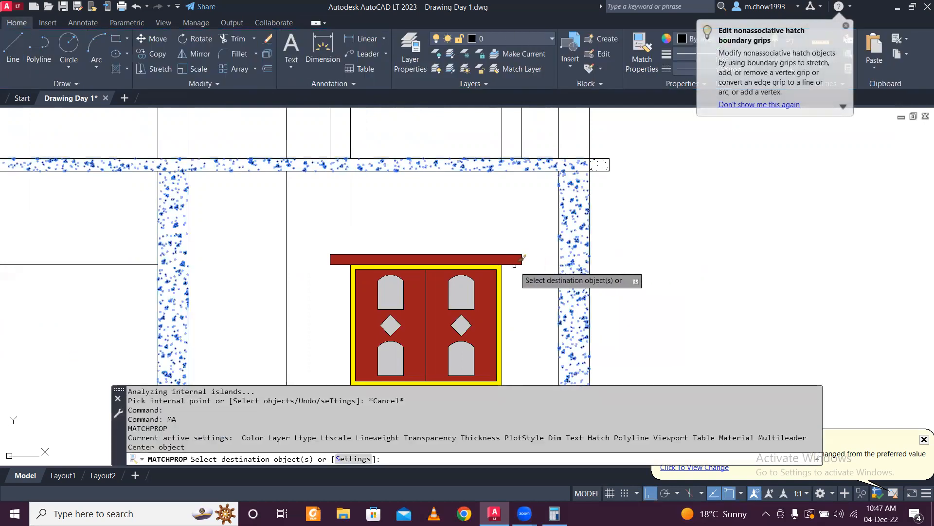
{"action": "left_click", "coordinate": [522, 259]}
{"action": "key", "text": "Escape"}
- Compare the door's position in the elevation with the staircase door opening in the floor plan above
{"action": "scroll", "coordinate": [535, 261], "scroll_direction": "down", "scroll_amount": 2}
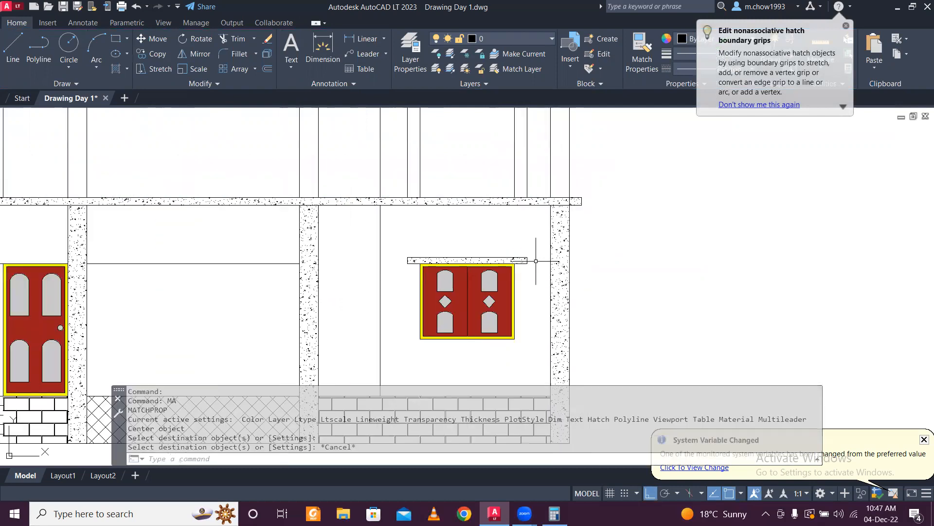
{"action": "scroll", "coordinate": [536, 261], "scroll_direction": "down", "scroll_amount": 1}
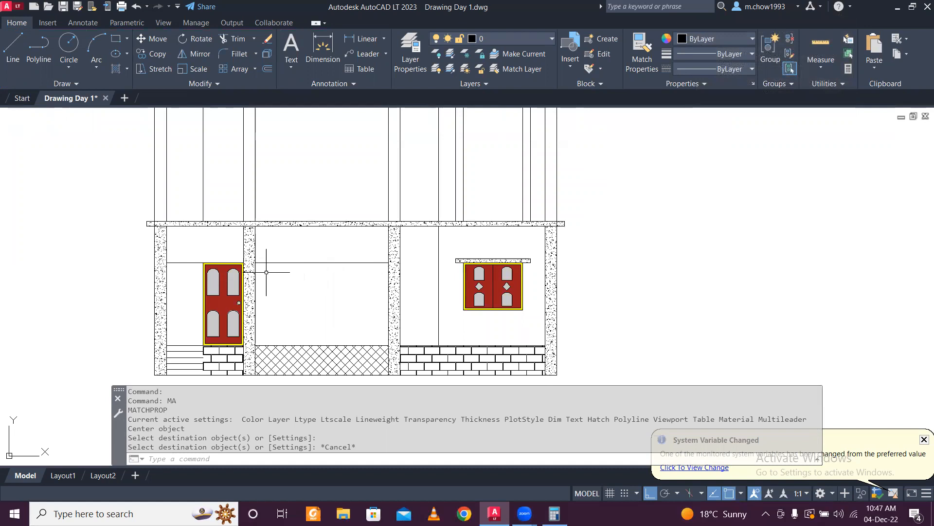
{"action": "scroll", "coordinate": [229, 261], "scroll_direction": "up", "scroll_amount": 4}
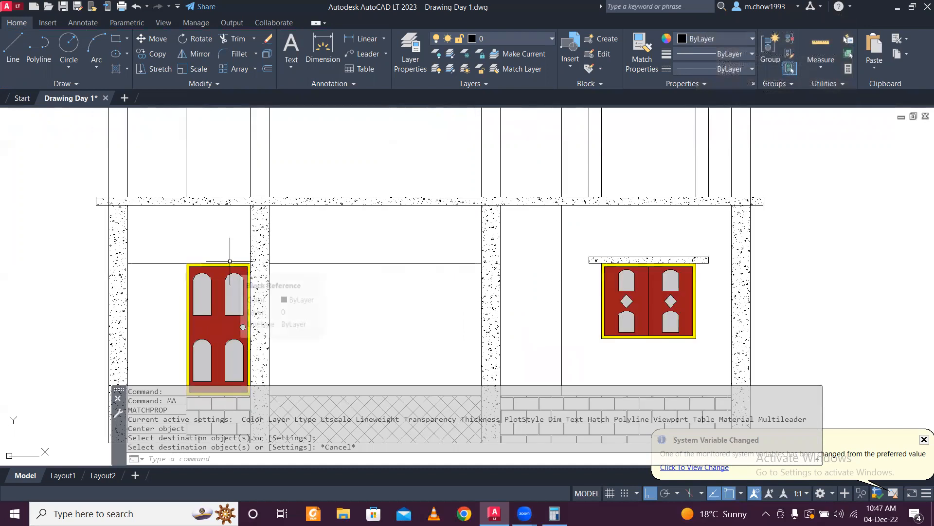
{"action": "scroll", "coordinate": [230, 252], "scroll_direction": "down", "scroll_amount": 8}
{"action": "middle_click_drag", "start_coordinate": [229, 228], "coordinate": [257, 295]}
{"action": "scroll", "coordinate": [257, 328], "scroll_direction": "up", "scroll_amount": 2}
{"action": "scroll", "coordinate": [254, 314], "scroll_direction": "down", "scroll_amount": 3}
{"action": "middle_click_drag", "start_coordinate": [242, 236], "coordinate": [267, 306]}
{"action": "scroll", "coordinate": [272, 258], "scroll_direction": "up", "scroll_amount": 4}
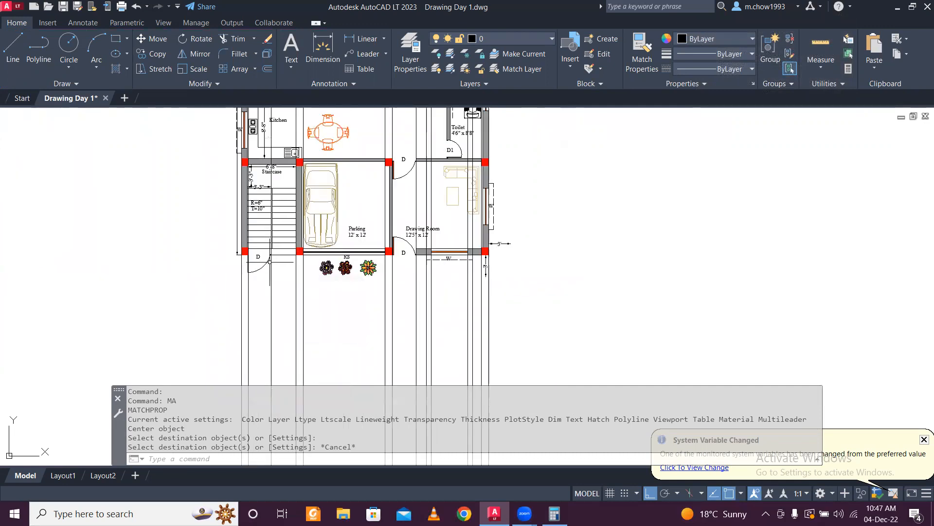
{"action": "scroll", "coordinate": [268, 255], "scroll_direction": "down", "scroll_amount": 5}
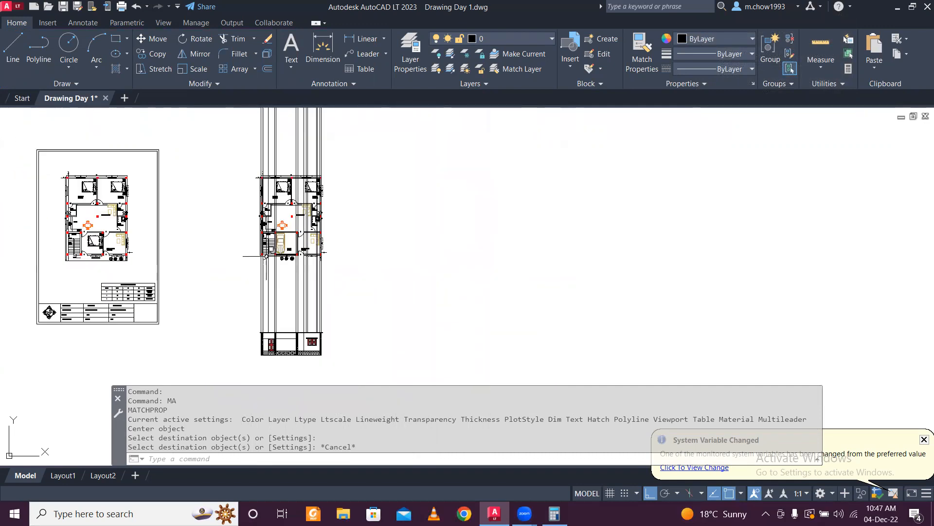
{"action": "scroll", "coordinate": [266, 255], "scroll_direction": "up", "scroll_amount": 2}
{"action": "scroll", "coordinate": [266, 255], "scroll_direction": "up", "scroll_amount": 4}
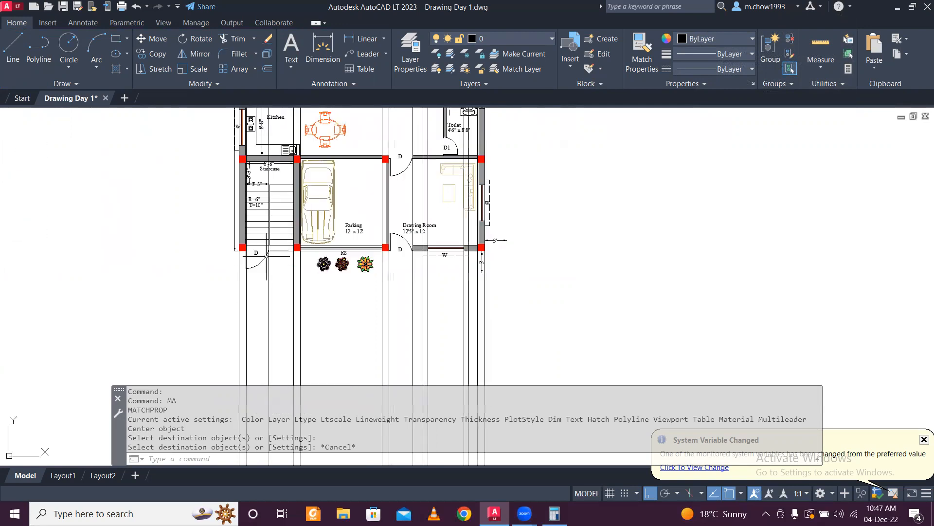
{"action": "scroll", "coordinate": [290, 266], "scroll_direction": "down", "scroll_amount": 1}
{"action": "scroll", "coordinate": [270, 254], "scroll_direction": "up", "scroll_amount": 3}
{"action": "scroll", "coordinate": [255, 255], "scroll_direction": "down", "scroll_amount": 7}
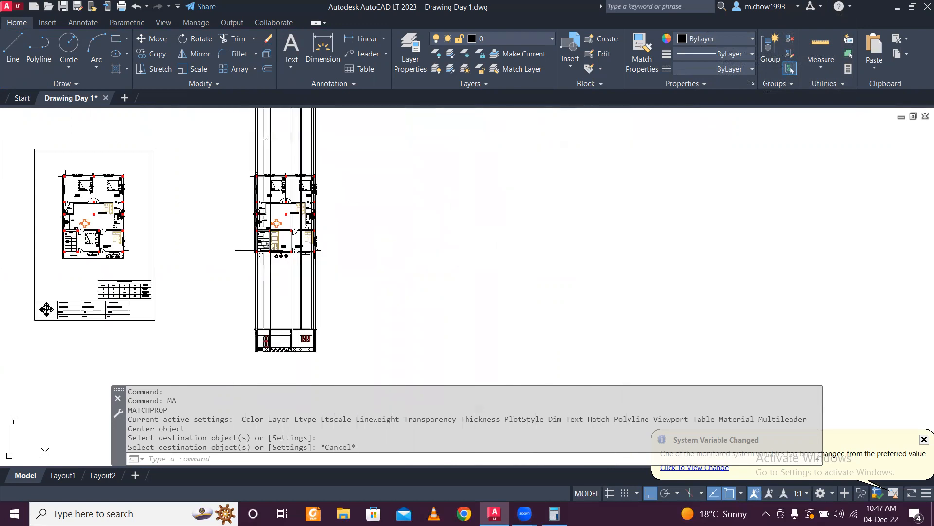
{"action": "scroll", "coordinate": [256, 253], "scroll_direction": "up", "scroll_amount": 2}
{"action": "mouse_move", "coordinate": [270, 310]}
{"action": "middle_mouse_down"}
{"action": "mouse_move", "coordinate": [263, 271]}
{"action": "mouse_move", "coordinate": [276, 202]}
{"action": "middle_mouse_up"}
{"action": "scroll", "coordinate": [272, 300], "scroll_direction": "up", "scroll_amount": 4}
{"action": "scroll", "coordinate": [280, 261], "scroll_direction": "up", "scroll_amount": 2}
- Move the door block by its upper-left corner to the inner edge of the first column, above the steps
{"action": "left_click", "coordinate": [281, 260]}
{"action": "scroll", "coordinate": [269, 259], "scroll_direction": "up", "scroll_amount": 2}
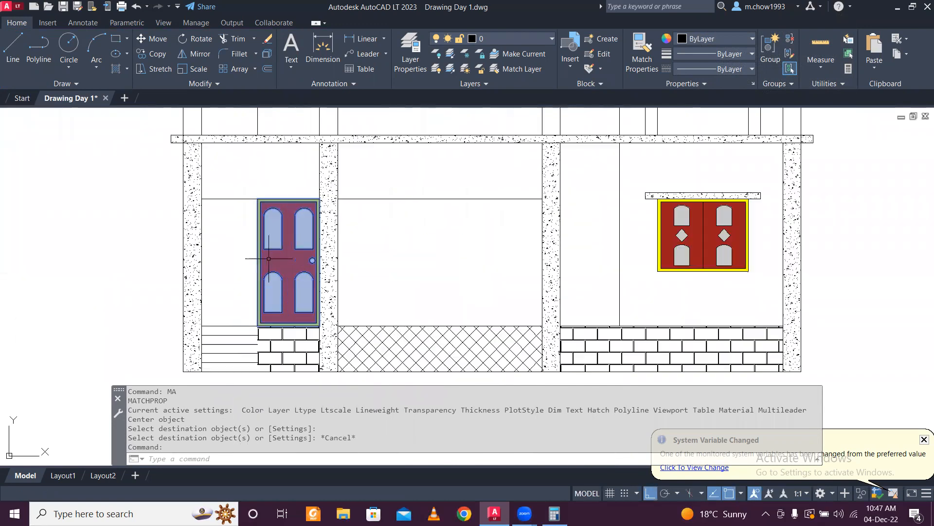
{"action": "left_click", "coordinate": [152, 38]}
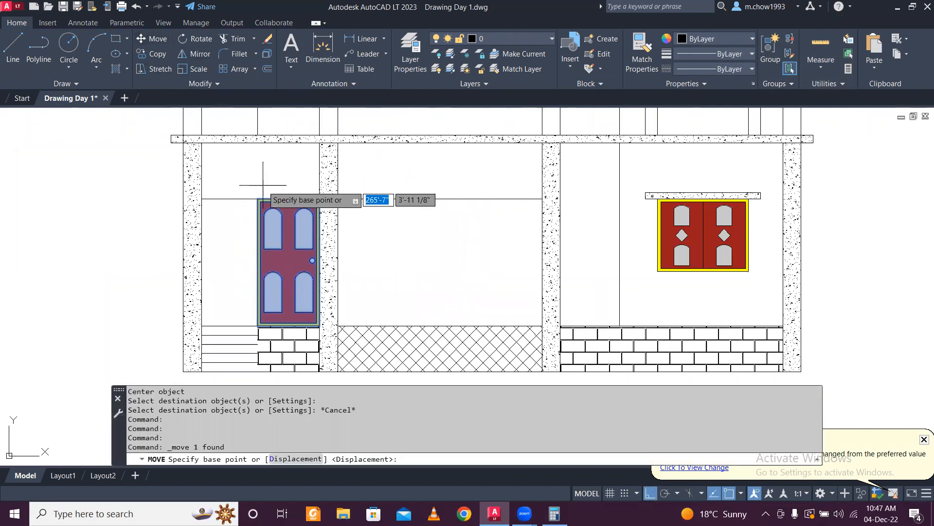
{"action": "left_click", "coordinate": [258, 199]}
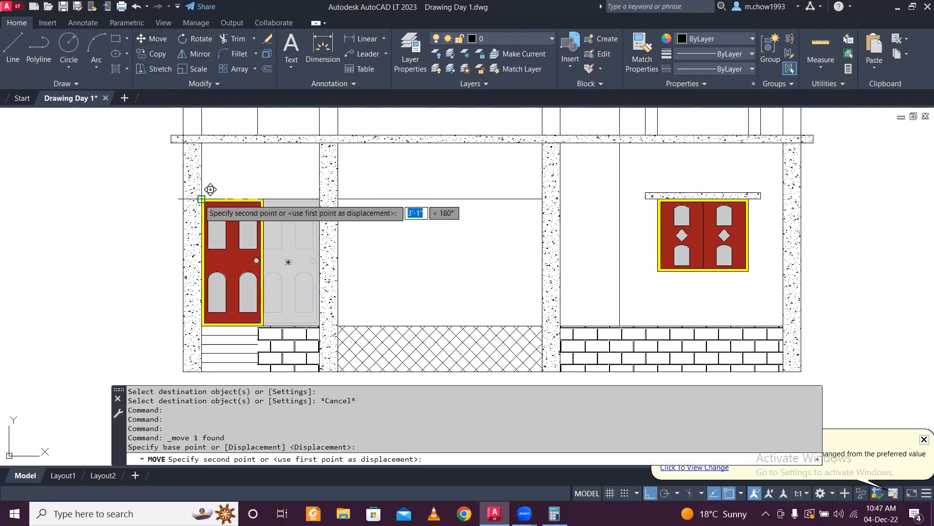
{"action": "left_click", "coordinate": [203, 199]}
- Stretch the projection line of the staircase door opening down past the base of the elevation
{"action": "left_click_drag", "start_coordinate": [265, 118], "coordinate": [231, 116]}
{"action": "left_click", "coordinate": [258, 135]}
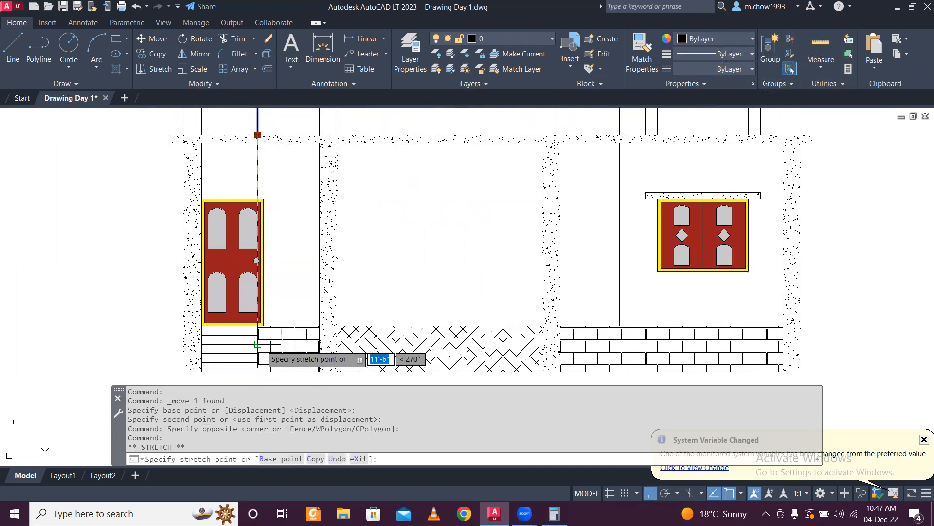
{"action": "scroll", "coordinate": [237, 293], "scroll_direction": "down", "scroll_amount": 4}
{"action": "left_click", "coordinate": [238, 349]}
{"action": "key", "text": "Escape"}
{"action": "scroll", "coordinate": [250, 298], "scroll_direction": "up", "scroll_amount": 4}
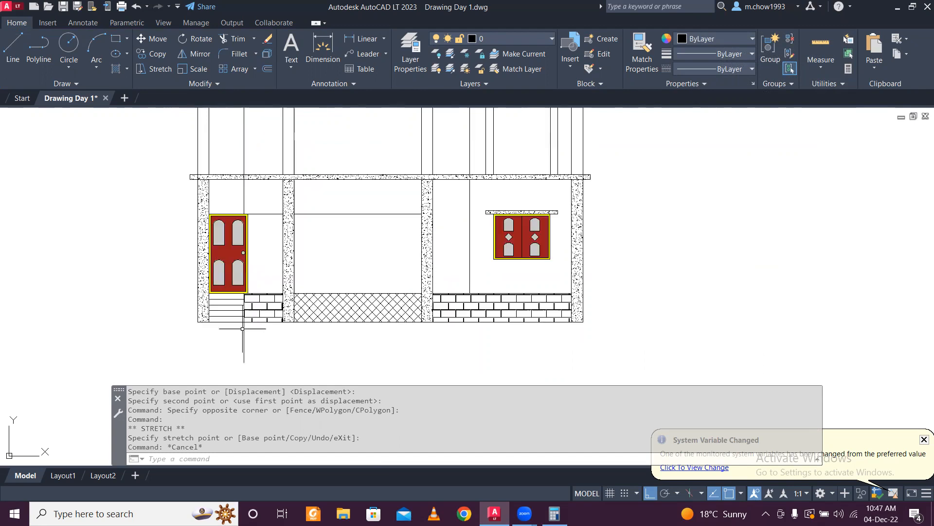
- Align the door block's bottom edge between the first column and the door opening's projection line, scaling it to the alignment points
{"action": "left_click", "coordinate": [249, 265]}
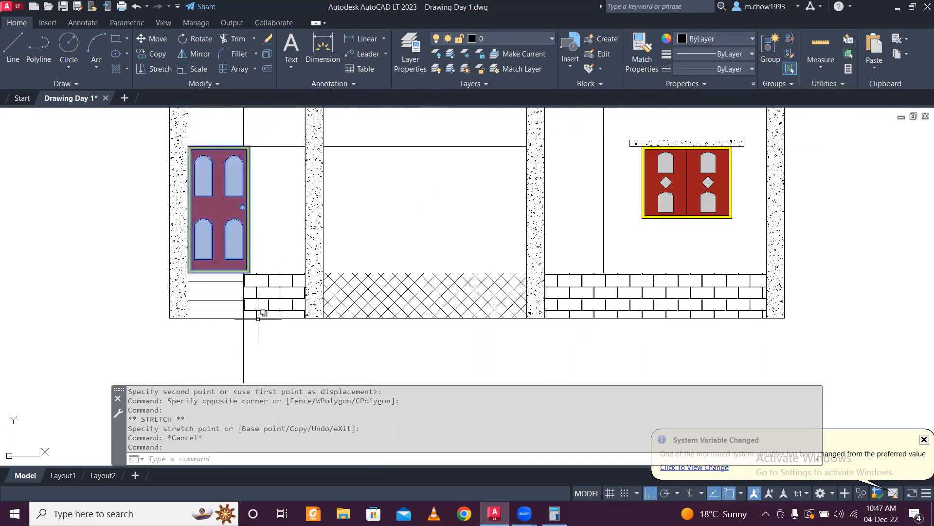
{"action": "key", "text": "Escape"}
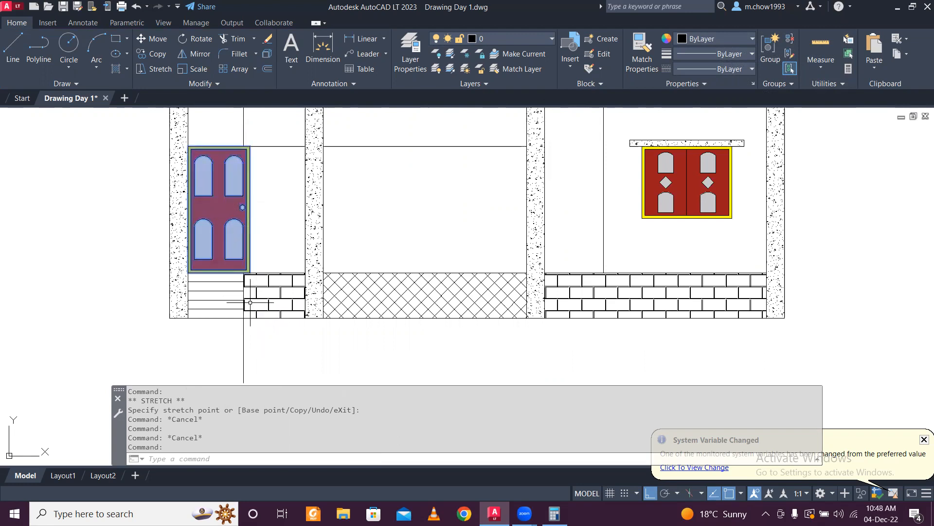
{"action": "scroll", "coordinate": [239, 264], "scroll_direction": "up", "scroll_amount": 3}
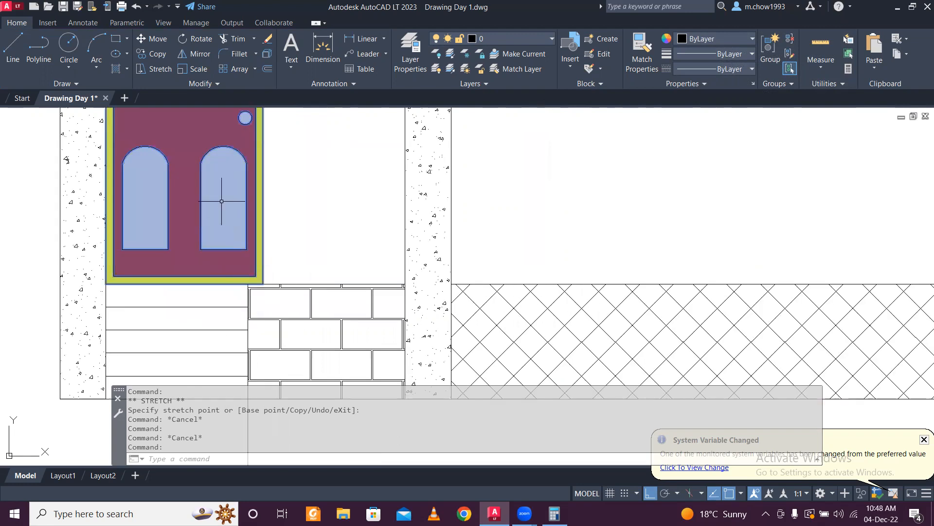
{"action": "type", "text": "a"}
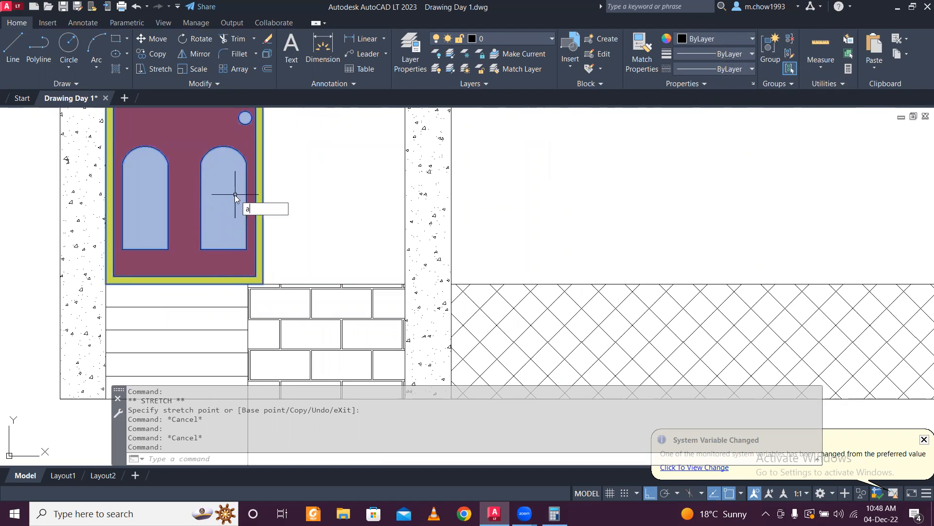
{"action": "type", "text": "l"}
{"action": "key", "text": "Return"}
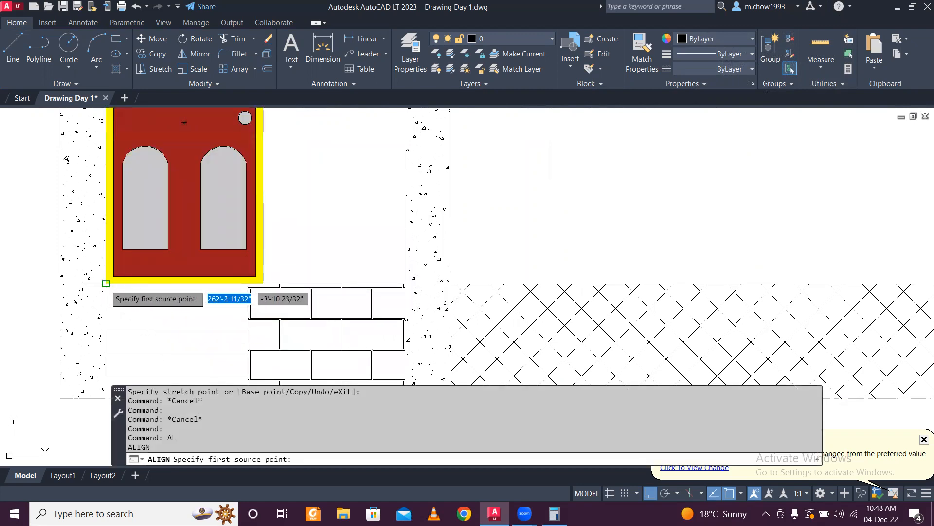
{"action": "left_click", "coordinate": [106, 283]}
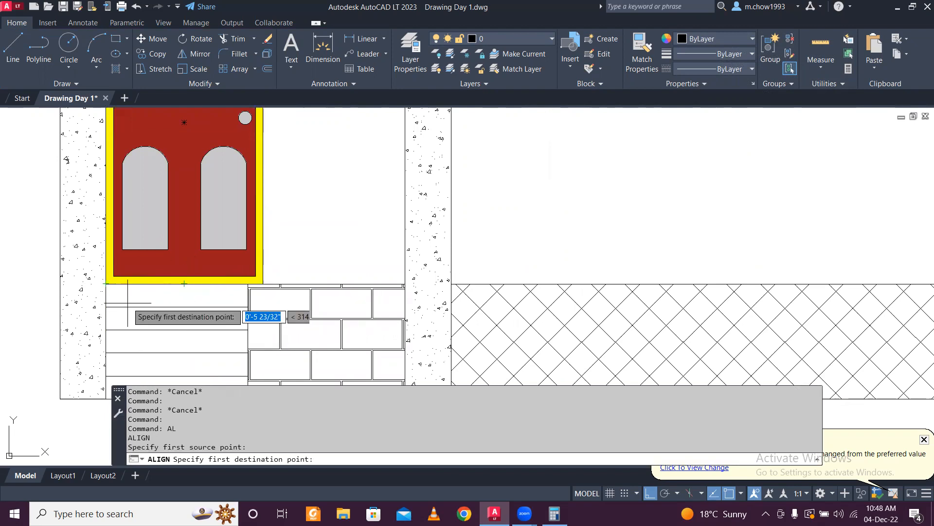
{"action": "left_click", "coordinate": [107, 283]}
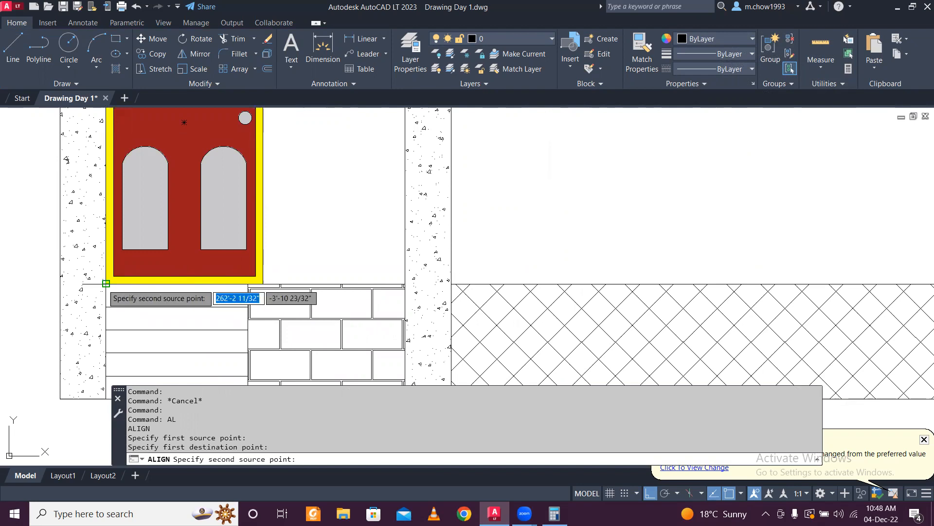
{"action": "scroll", "coordinate": [244, 283], "scroll_direction": "up", "scroll_amount": 5}
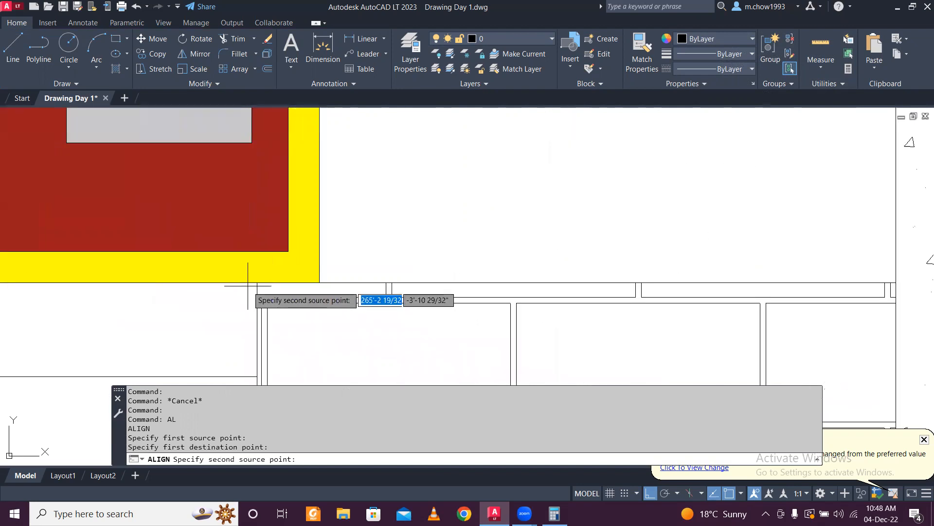
{"action": "left_click", "coordinate": [320, 282]}
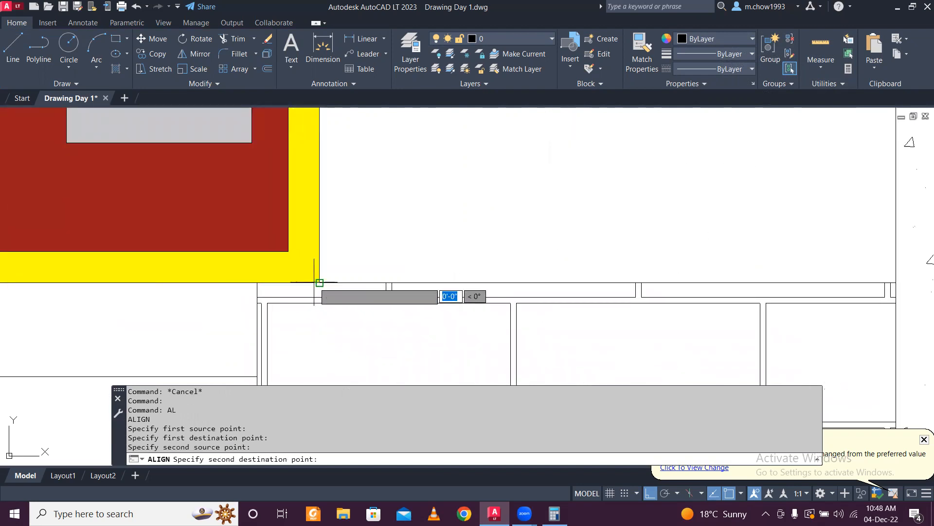
{"action": "left_click", "coordinate": [257, 283]}
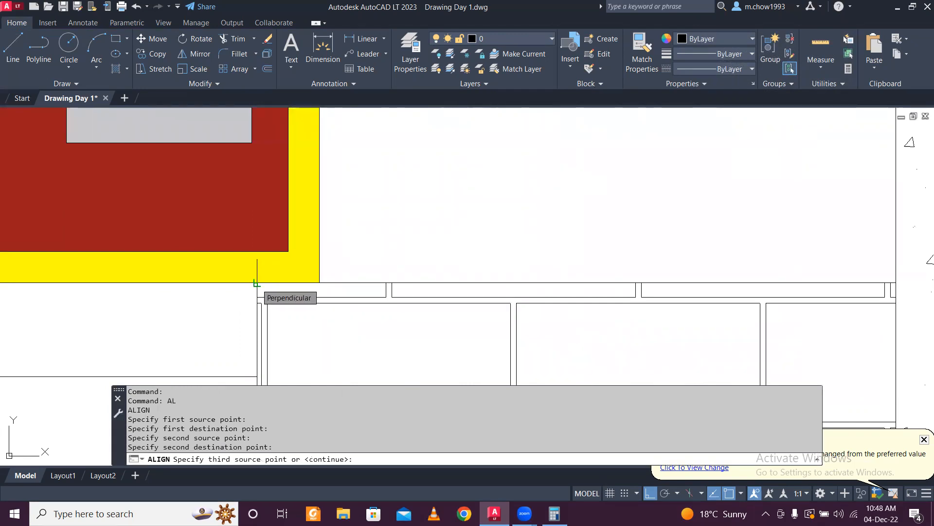
{"action": "key", "text": "Return"}
{"action": "left_click", "coordinate": [283, 313]}
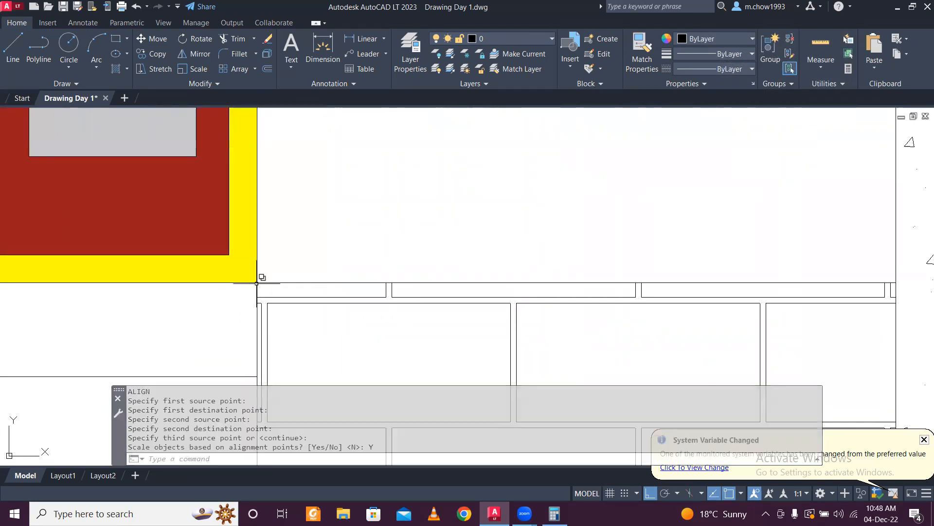
- Measure how far the dashed lintel line extends beyond the drawing room window opening in the floor plan
{"action": "scroll", "coordinate": [301, 224], "scroll_direction": "down", "scroll_amount": 4}
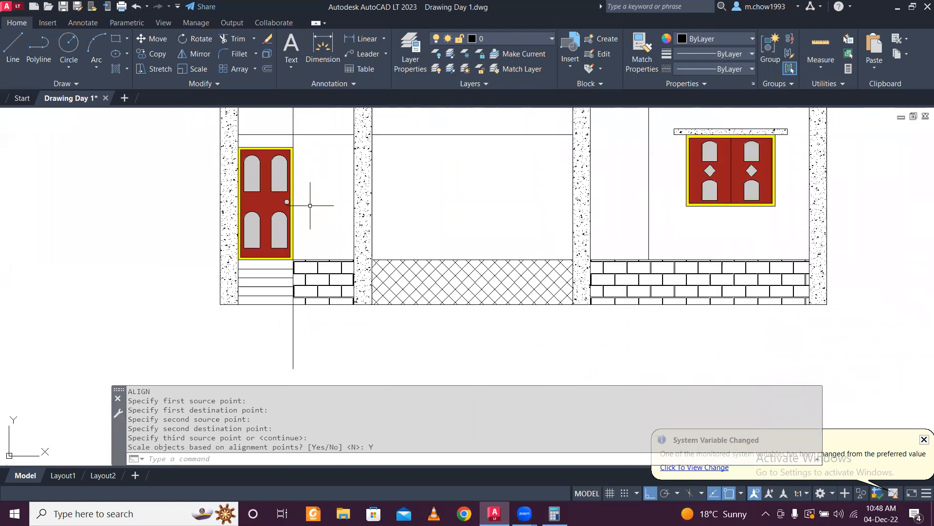
{"action": "scroll", "coordinate": [285, 184], "scroll_direction": "down", "scroll_amount": 3}
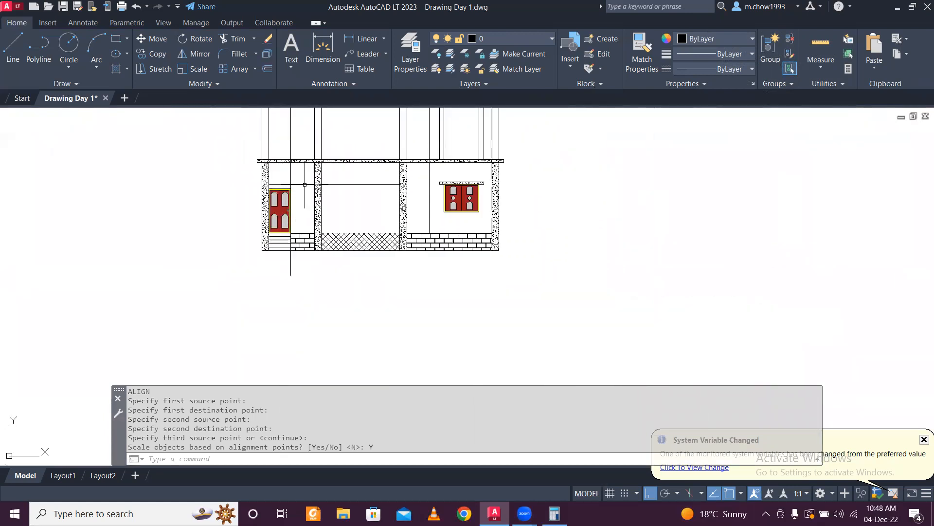
{"action": "scroll", "coordinate": [266, 221], "scroll_direction": "up", "scroll_amount": 4}
{"action": "scroll", "coordinate": [277, 202], "scroll_direction": "down", "scroll_amount": 3}
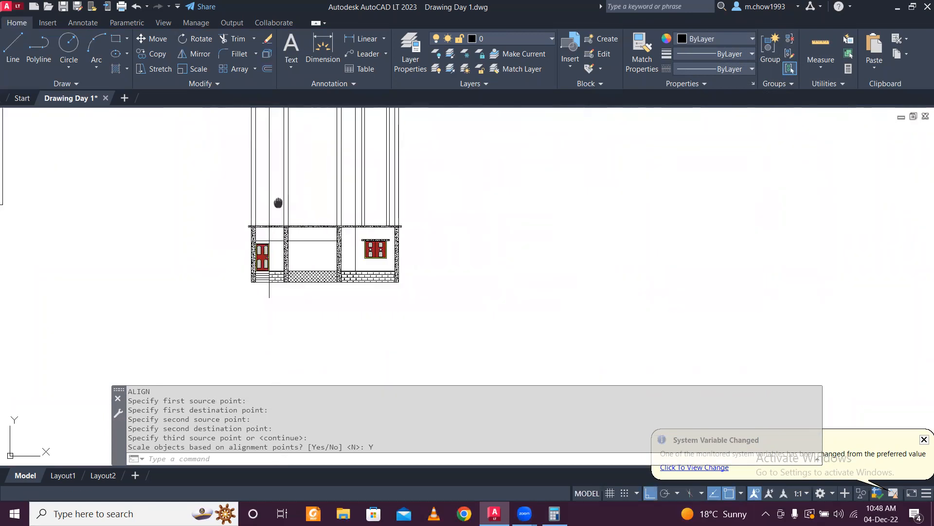
{"action": "scroll", "coordinate": [282, 194], "scroll_direction": "up", "scroll_amount": 6}
{"action": "scroll", "coordinate": [279, 171], "scroll_direction": "up", "scroll_amount": 4}
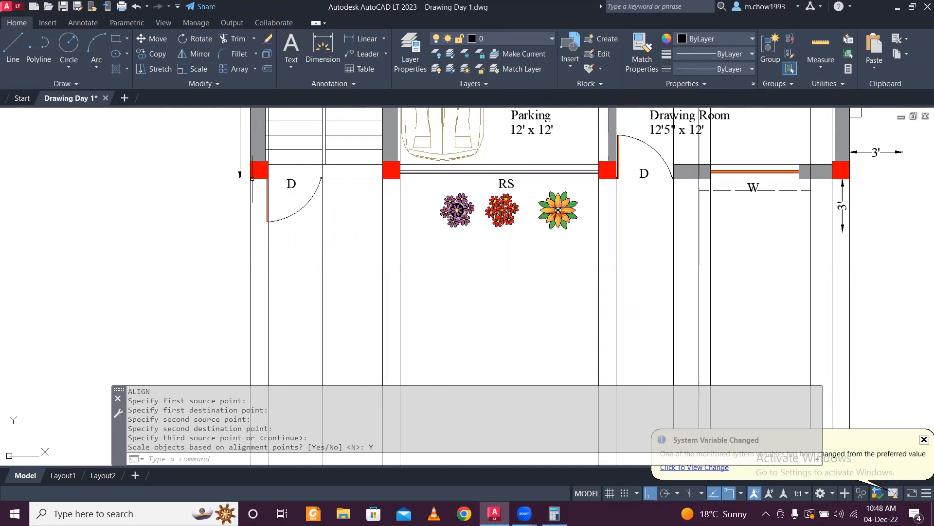
{"action": "scroll", "coordinate": [347, 190], "scroll_direction": "down", "scroll_amount": 5}
{"action": "scroll", "coordinate": [390, 210], "scroll_direction": "up", "scroll_amount": 5}
{"action": "scroll", "coordinate": [398, 112], "scroll_direction": "up", "scroll_amount": 6}
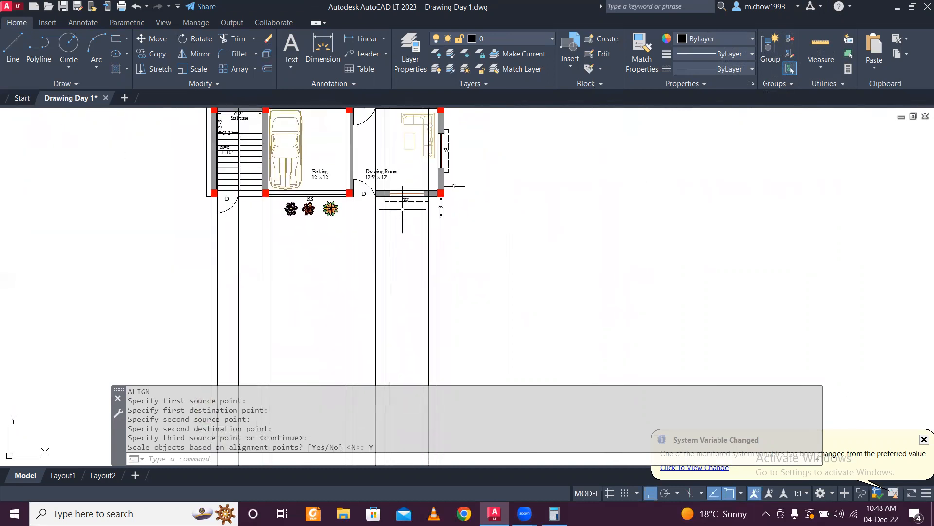
{"action": "left_click", "coordinate": [361, 39]}
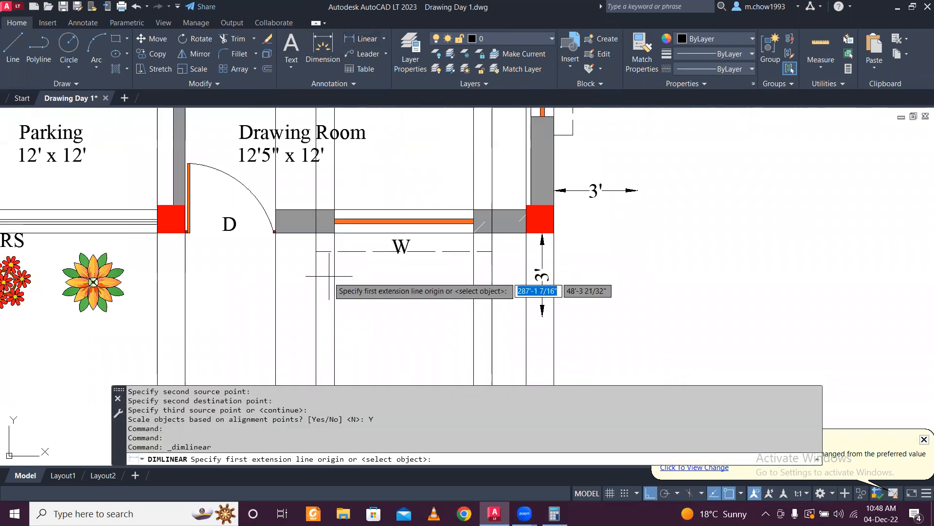
{"action": "left_click", "coordinate": [316, 233]}
{"action": "left_click", "coordinate": [334, 232]}
{"action": "key", "text": "Escape"}
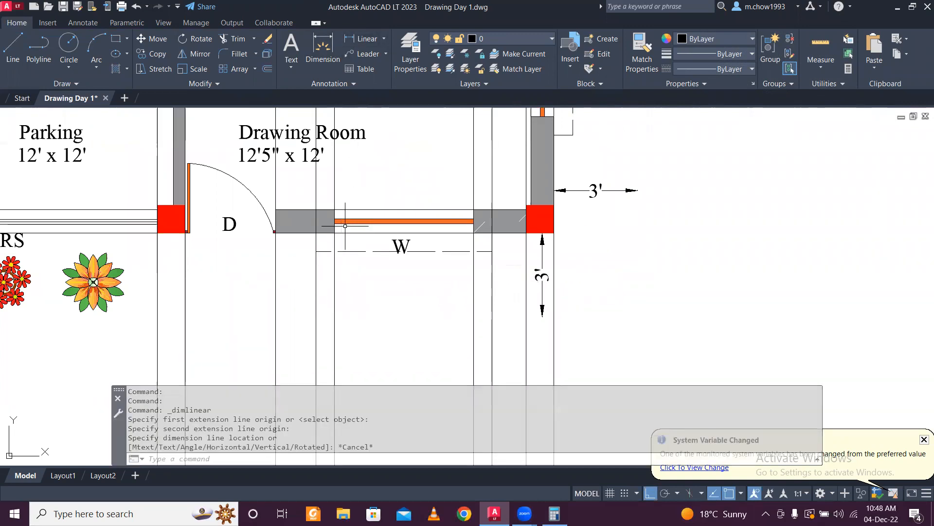
- Offset the projection line at the door's latch side by 8 inches toward the second column
{"action": "scroll", "coordinate": [345, 223], "scroll_direction": "down", "scroll_amount": 4}
{"action": "middle_click_drag", "start_coordinate": [253, 349], "coordinate": [298, 192]}
{"action": "scroll", "coordinate": [301, 280], "scroll_direction": "up", "scroll_amount": 2}
{"action": "scroll", "coordinate": [300, 281], "scroll_direction": "up", "scroll_amount": 2}
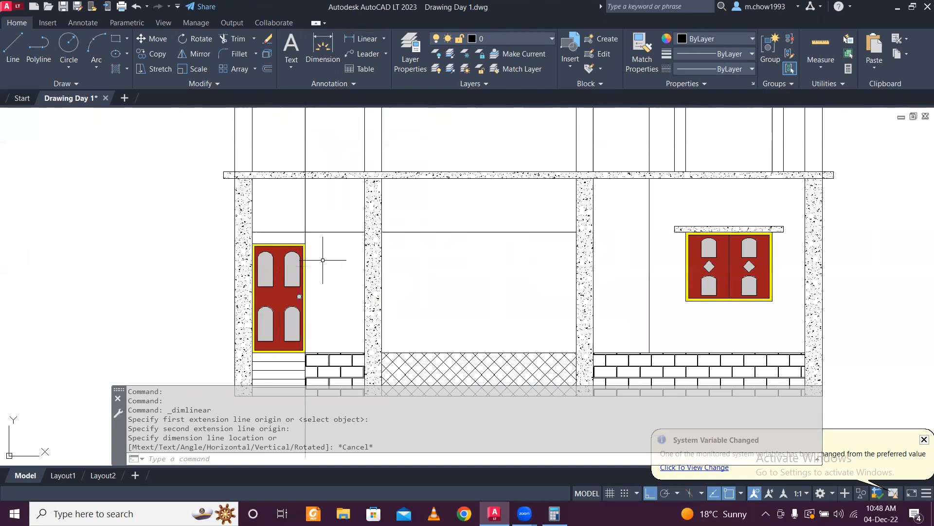
{"action": "type", "text": "o"}
{"action": "key", "text": "Return"}
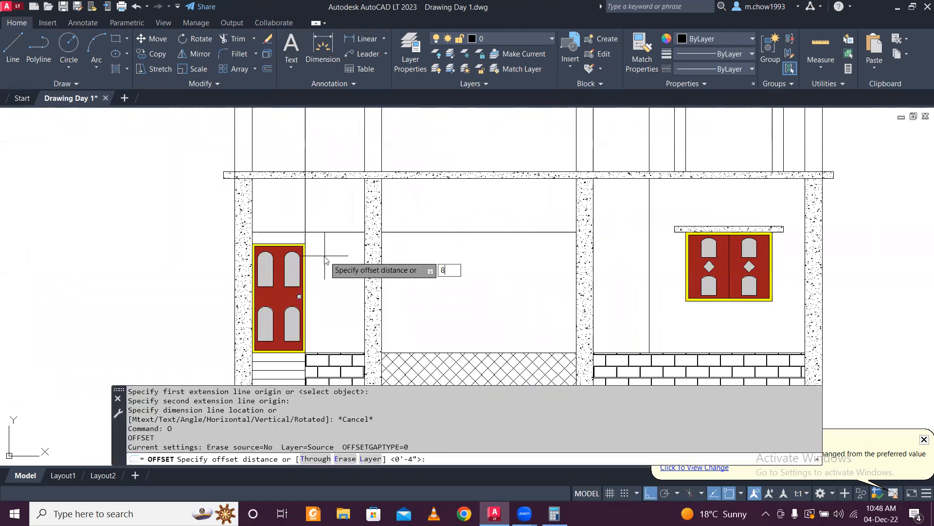
{"action": "key", "text": "Return"}
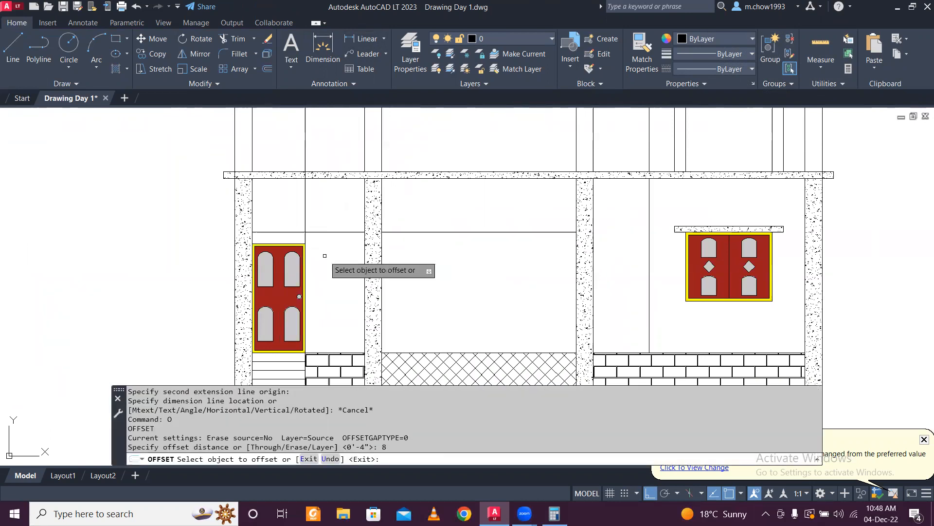
{"action": "left_click", "coordinate": [305, 214]}
{"action": "left_click", "coordinate": [323, 213]}
{"action": "key", "text": "Escape"}
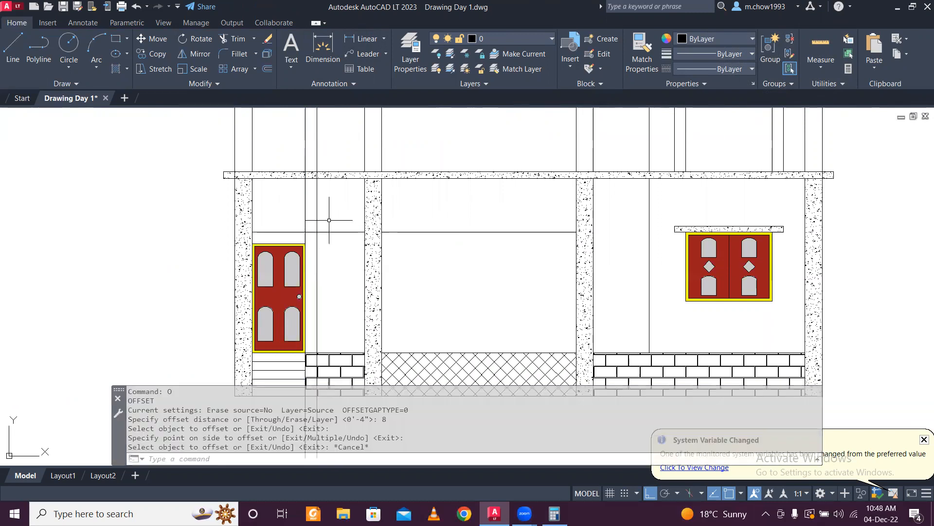
- Draw a line along the top of the door from the first column to the offset line
{"action": "scroll", "coordinate": [297, 221], "scroll_direction": "up", "scroll_amount": 2}
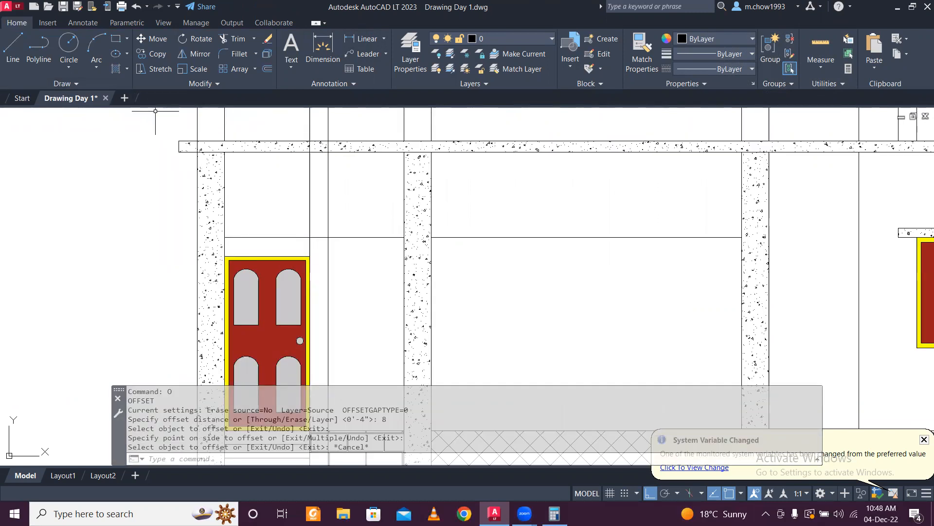
{"action": "left_click", "coordinate": [13, 48]}
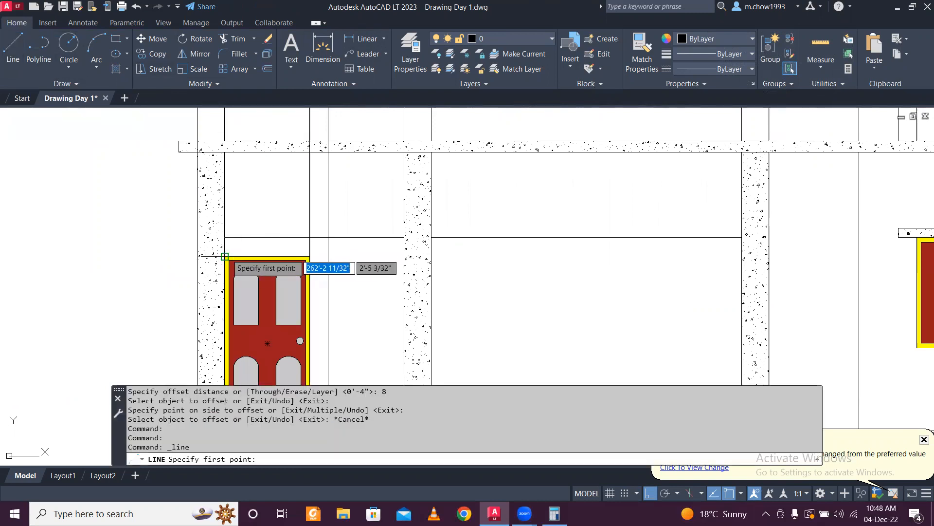
{"action": "left_click", "coordinate": [225, 257]}
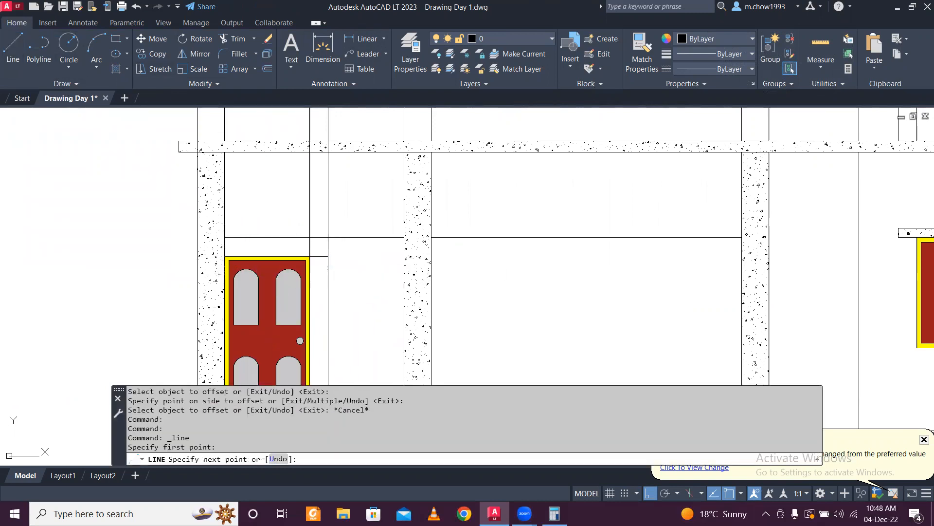
{"action": "key", "text": "Escape"}
- Offset the line on top of the door upward by 4 inches to form the lintel
{"action": "type", "text": "O"}
{"action": "key", "text": "Return"}
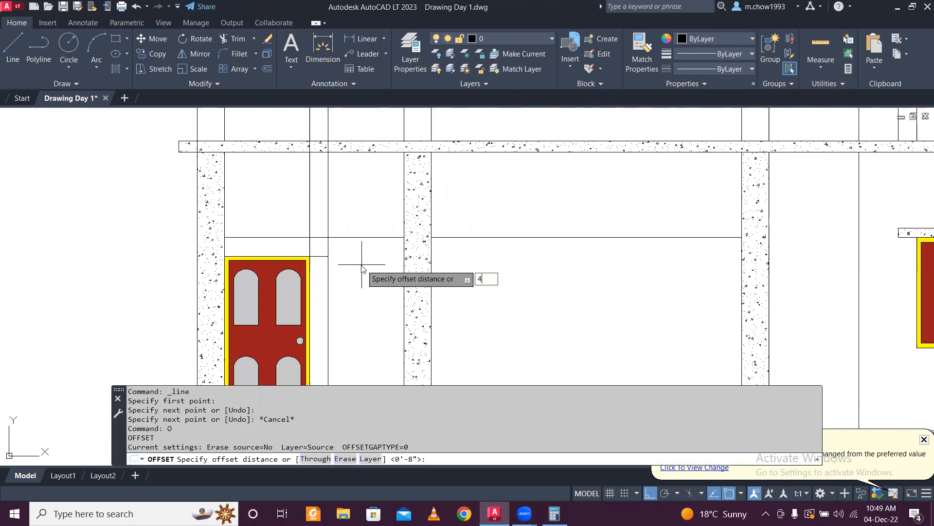
{"action": "key", "text": "Return"}
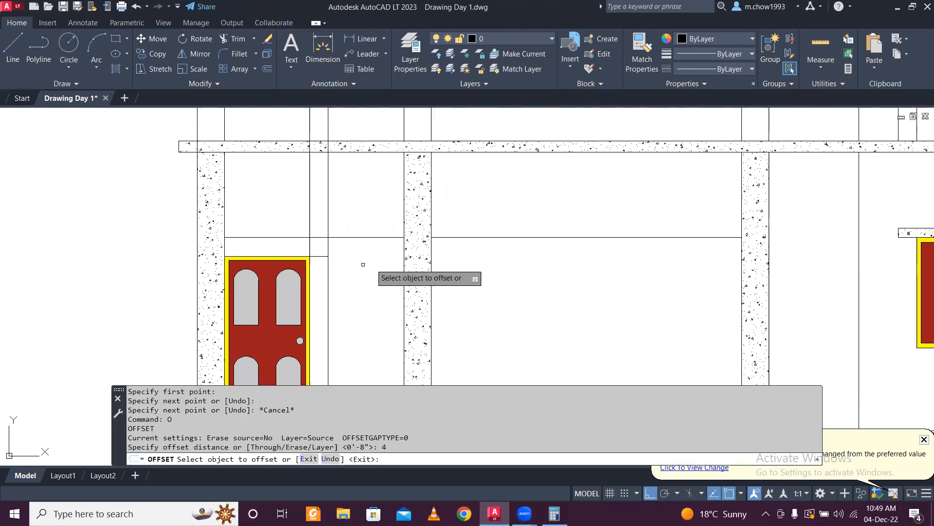
{"action": "left_click", "coordinate": [317, 257]}
{"action": "left_click", "coordinate": [343, 249]}
{"action": "key", "text": "Escape"}
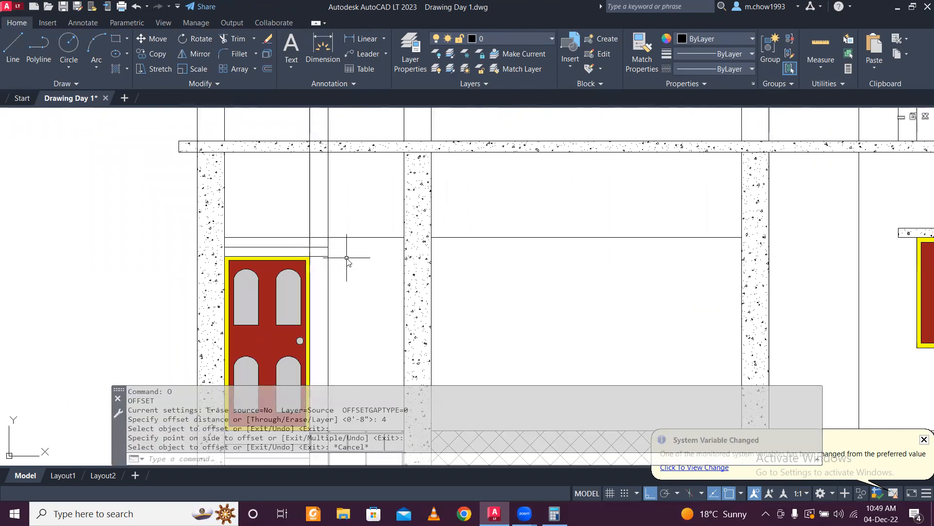
- Trim the two vertical guide lines between the beam and the plinth, leaving the end of the door lintel
{"action": "type", "text": "tr"}
{"action": "key", "text": "space"}
{"action": "left_click", "coordinate": [347, 258]}
{"action": "left_click", "coordinate": [319, 288]}
{"action": "left_click", "coordinate": [337, 246]}
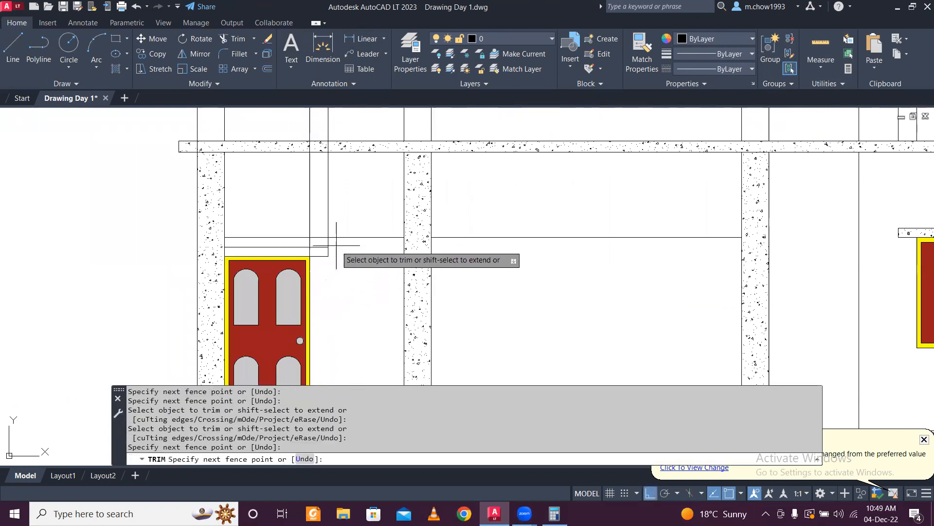
{"action": "left_click", "coordinate": [317, 242]}
{"action": "left_click", "coordinate": [318, 241]}
{"action": "left_click", "coordinate": [303, 244]}
{"action": "left_click", "coordinate": [347, 220]}
{"action": "left_click", "coordinate": [285, 176]}
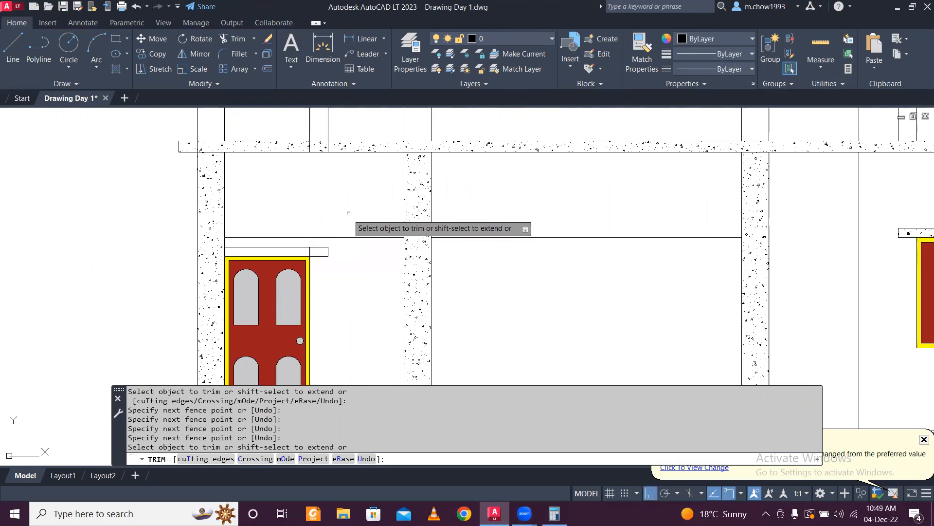
{"action": "left_click", "coordinate": [355, 210]}
{"action": "key", "text": "Escape"}
- Erase the horizontal guide line above the door lintel between the first two columns
{"action": "left_click", "coordinate": [371, 266]}
{"action": "left_click", "coordinate": [345, 204]}
{"action": "key", "text": "Delete"}
- Trim away the leftover vertical line inside the door lintel
{"action": "scroll", "coordinate": [324, 246], "scroll_direction": "up", "scroll_amount": 6}
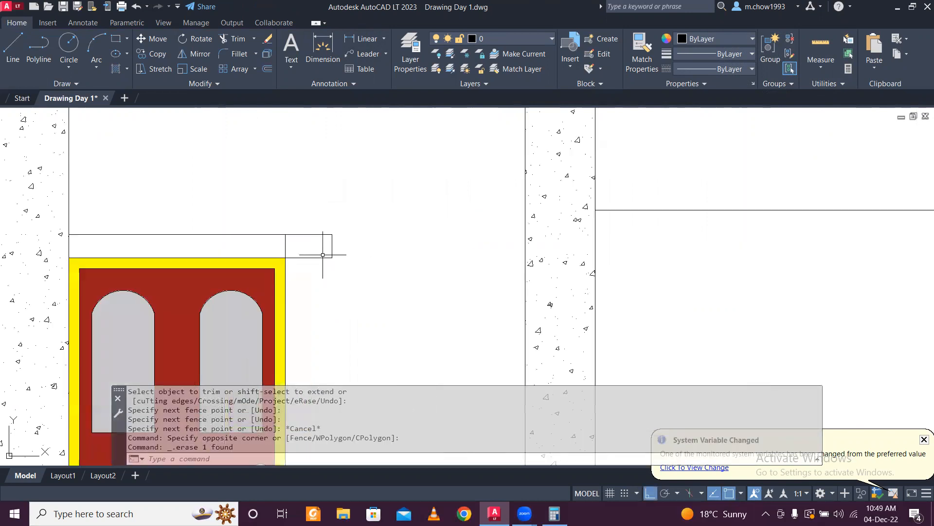
{"action": "key", "text": "Return"}
{"action": "left_click_drag", "start_coordinate": [295, 242], "coordinate": [226, 235]}
{"action": "key", "text": "Escape"}
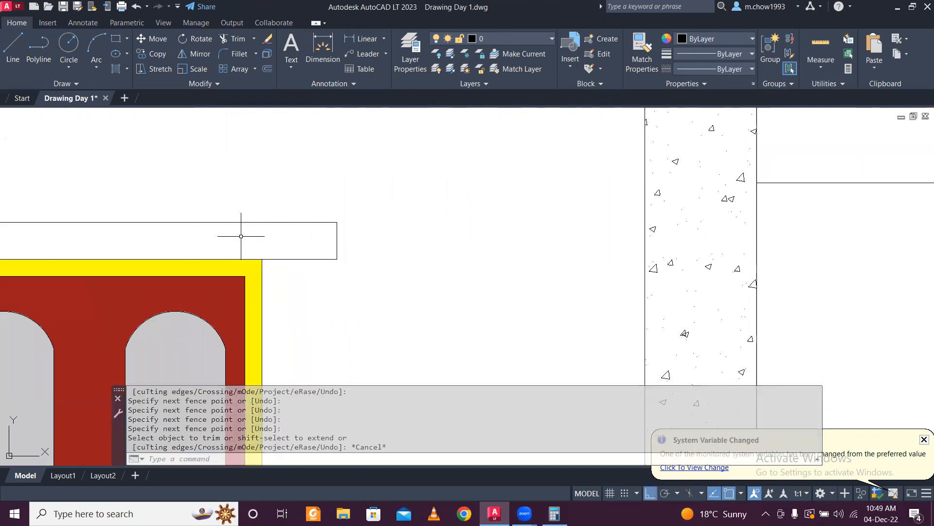
{"action": "scroll", "coordinate": [325, 260], "scroll_direction": "down", "scroll_amount": 7}
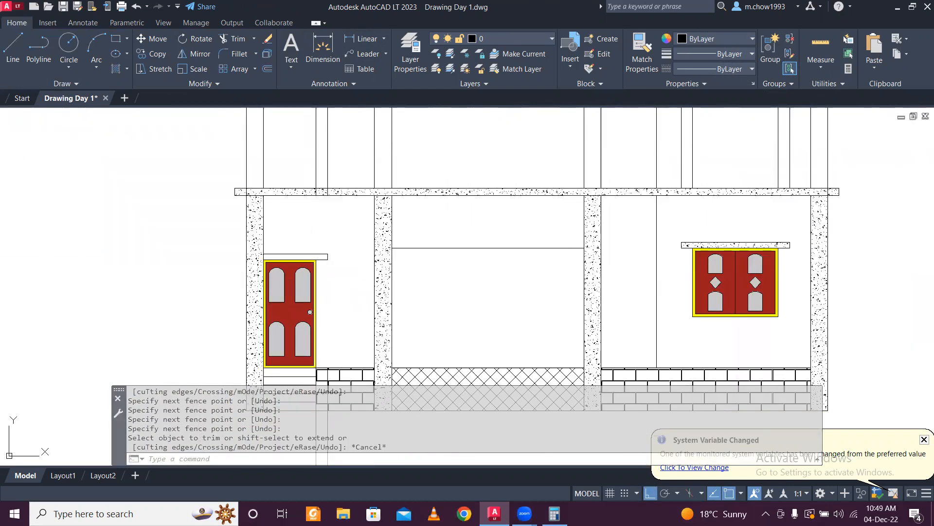
- Hatch the inside of the door lintel using the current solid fill
{"action": "type", "text": "h"}
{"action": "key", "text": "Return"}
{"action": "left_click", "coordinate": [312, 257]}
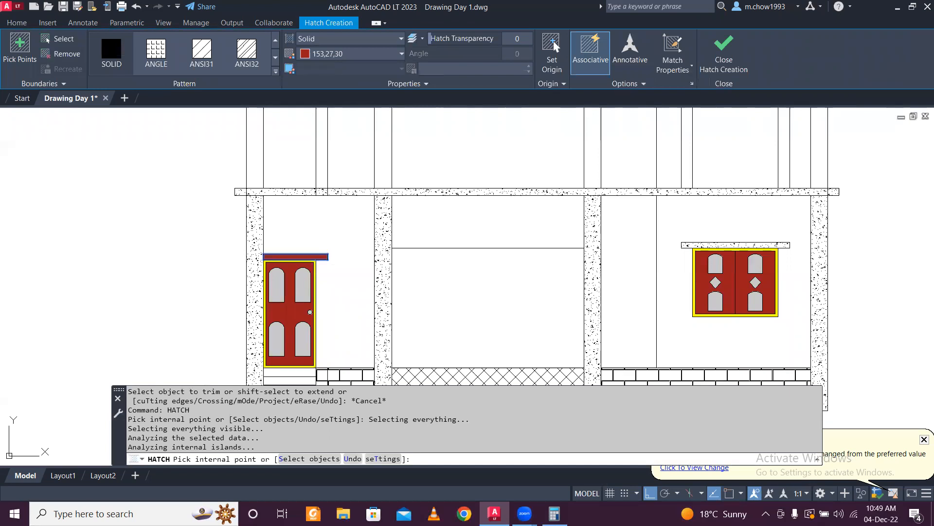
{"action": "key", "text": "Escape"}
{"action": "type", "text": "ma"}
{"action": "key", "text": "Return"}
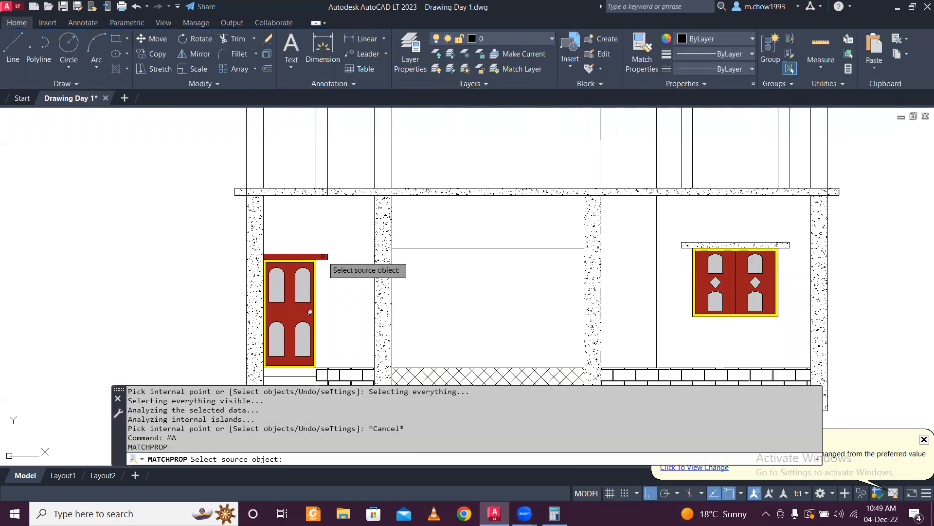
{"action": "left_click", "coordinate": [257, 253]}
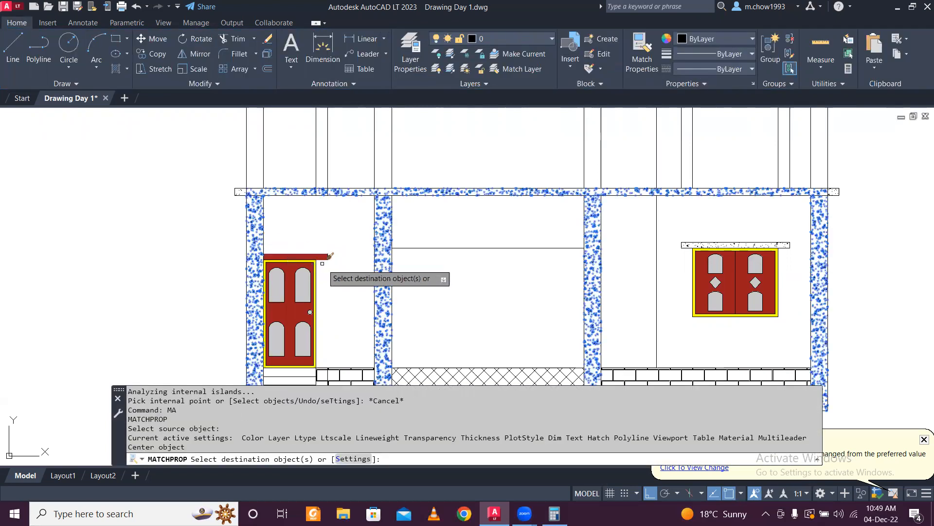
{"action": "left_click", "coordinate": [324, 259]}
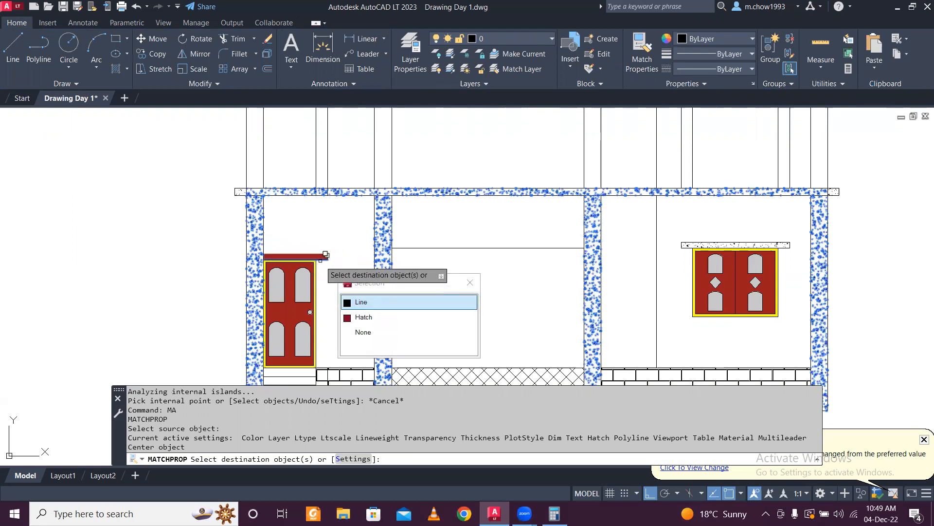
{"action": "left_click", "coordinate": [323, 253]}
{"action": "scroll", "coordinate": [321, 253], "scroll_direction": "up", "scroll_amount": 2}
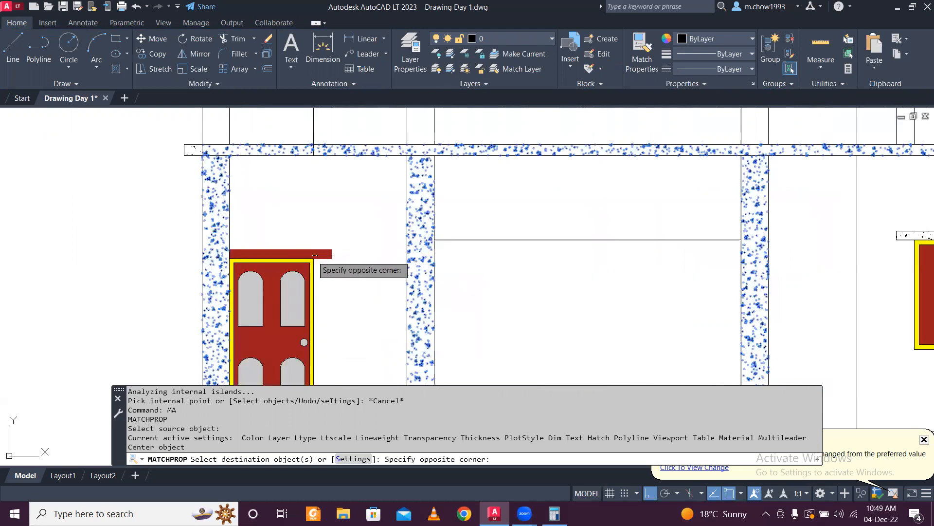
{"action": "key", "text": "Escape"}
- Match the door lintel's hatch to the concrete hatch of the columns and beam
{"action": "left_click", "coordinate": [220, 240]}
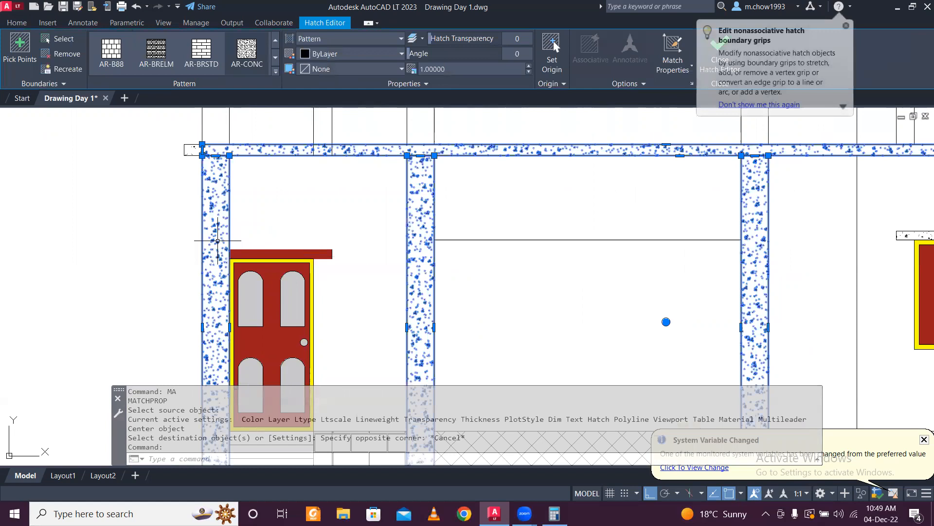
{"action": "type", "text": "ma"}
{"action": "key", "text": "Return"}
{"action": "scroll", "coordinate": [294, 259], "scroll_direction": "up", "scroll_amount": 8}
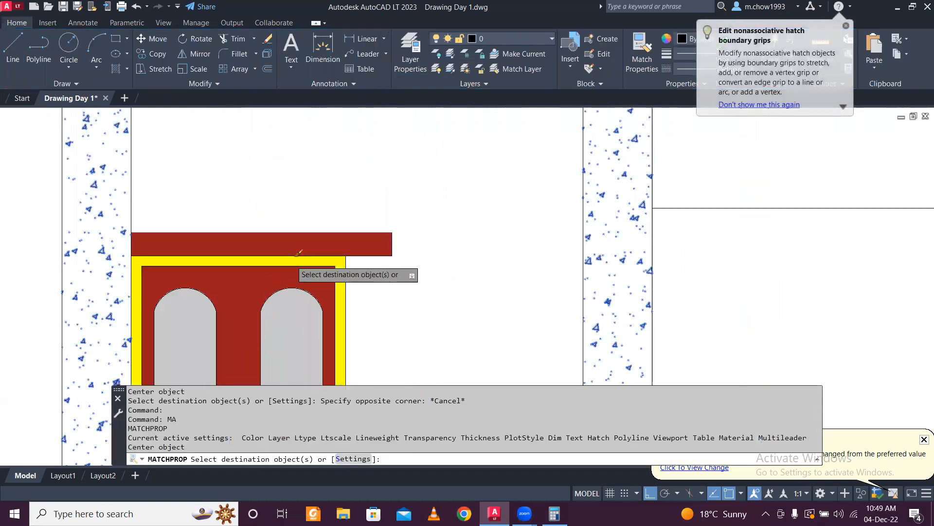
{"action": "key", "text": "Escape"}
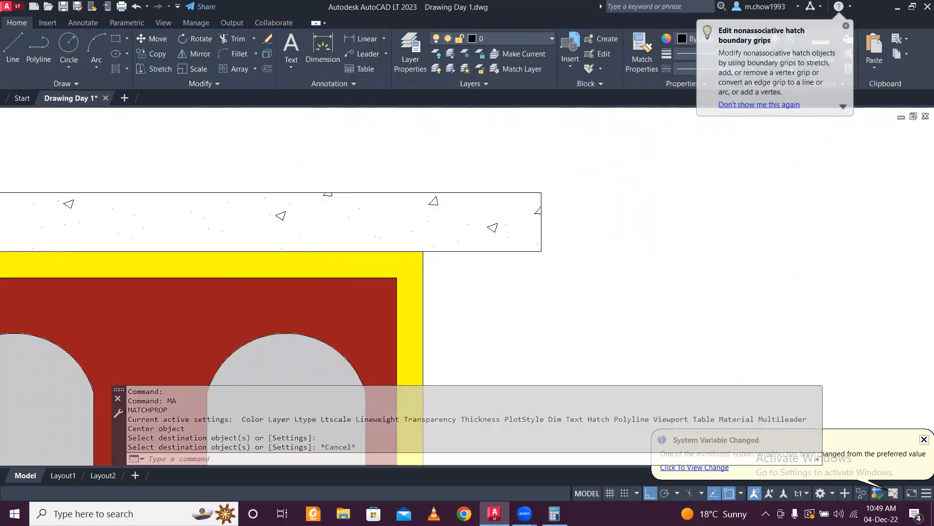
- Examine the horizontal line in the middle bay against the garage opening on the floor plan above
{"action": "scroll", "coordinate": [323, 225], "scroll_direction": "down", "scroll_amount": 6}
{"action": "left_click", "coordinate": [431, 245]}
{"action": "left_click", "coordinate": [411, 198]}
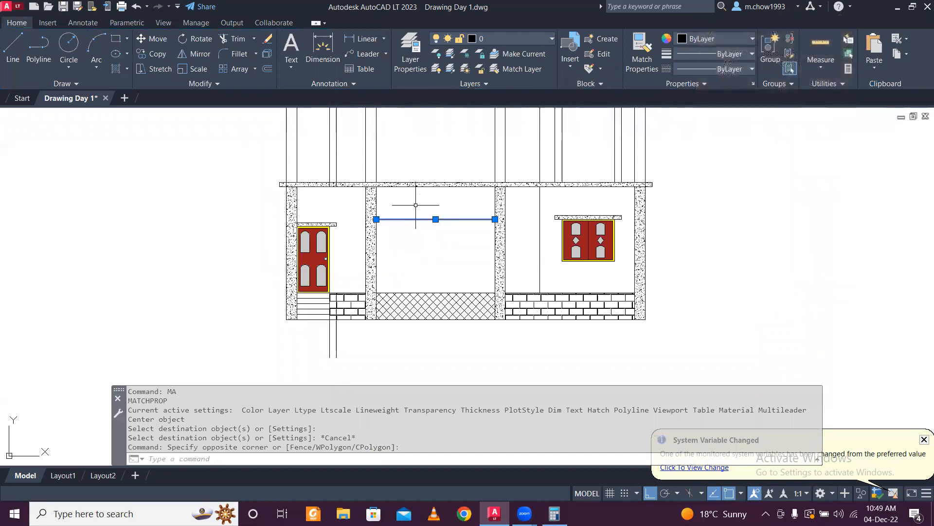
{"action": "scroll", "coordinate": [417, 220], "scroll_direction": "down", "scroll_amount": 6}
{"action": "middle_click_drag", "start_coordinate": [418, 219], "coordinate": [405, 321]}
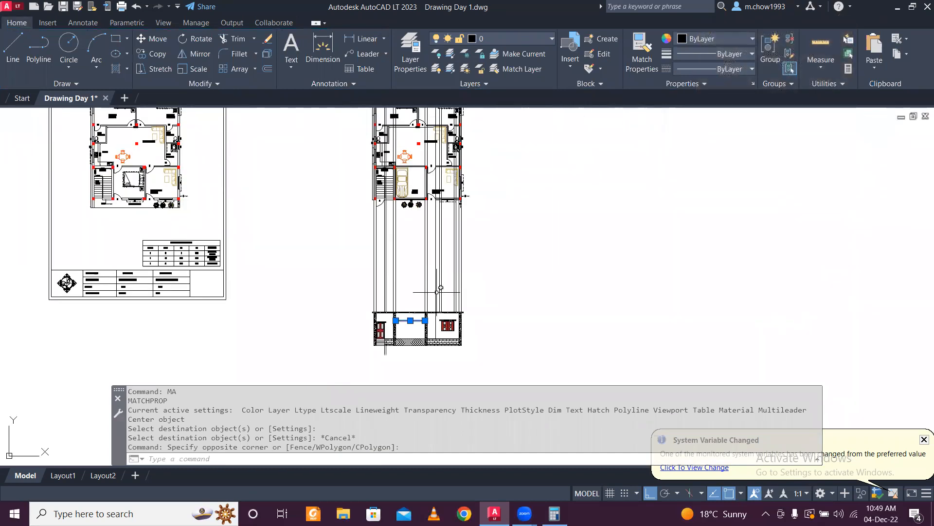
{"action": "scroll", "coordinate": [401, 331], "scroll_direction": "up", "scroll_amount": 2}
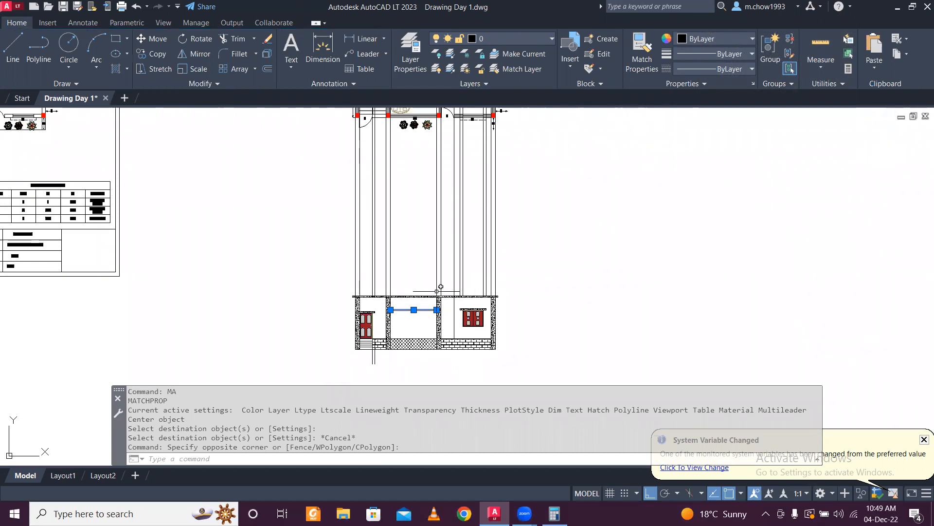
{"action": "scroll", "coordinate": [418, 310], "scroll_direction": "up", "scroll_amount": 2}
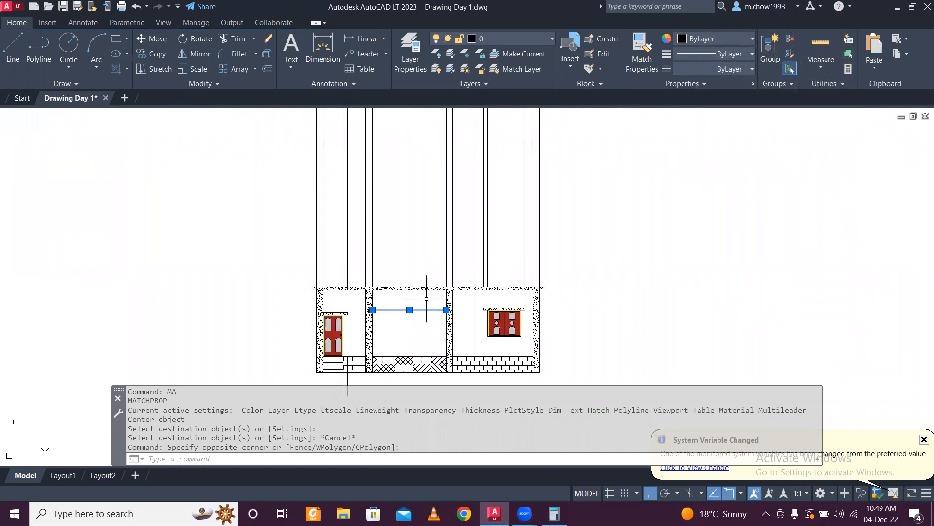
{"action": "scroll", "coordinate": [426, 299], "scroll_direction": "down", "scroll_amount": 5}
{"action": "scroll", "coordinate": [436, 229], "scroll_direction": "up", "scroll_amount": 2}
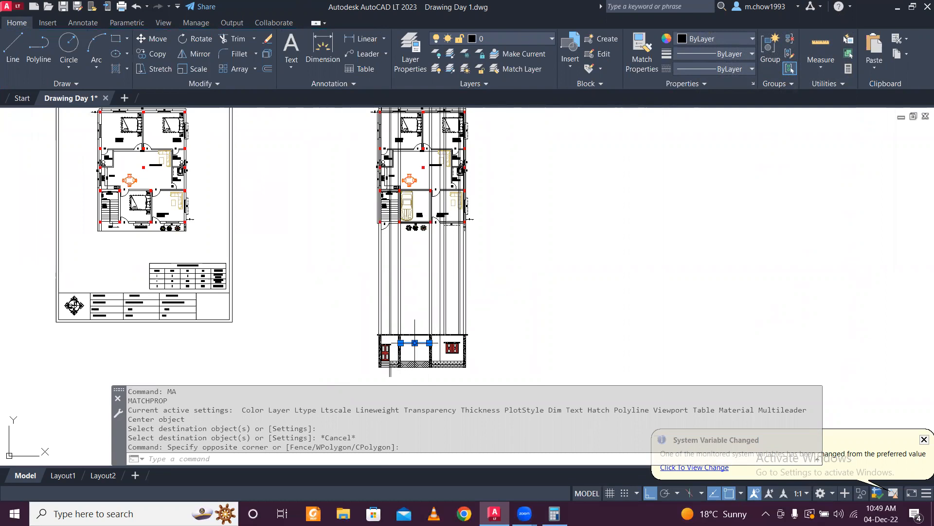
{"action": "scroll", "coordinate": [415, 338], "scroll_direction": "up", "scroll_amount": 2}
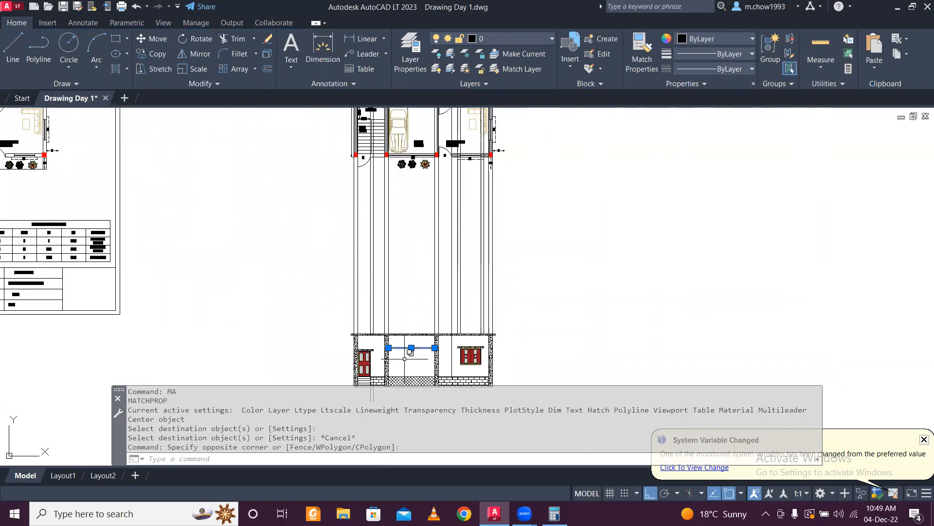
{"action": "middle_click_drag", "start_coordinate": [415, 336], "coordinate": [398, 318]}
{"action": "scroll", "coordinate": [412, 314], "scroll_direction": "up", "scroll_amount": 4}
{"action": "key", "text": "Escape"}
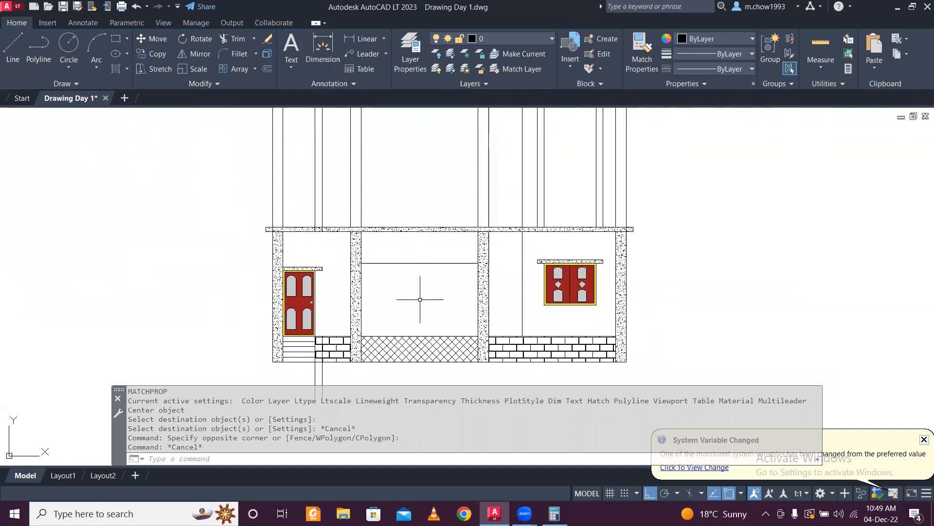
- Draw an 11'-3" by 7' rectangle in the middle bay, from the horizontal line down to the top of the plinth between the columns
{"action": "left_click", "coordinate": [116, 38]}
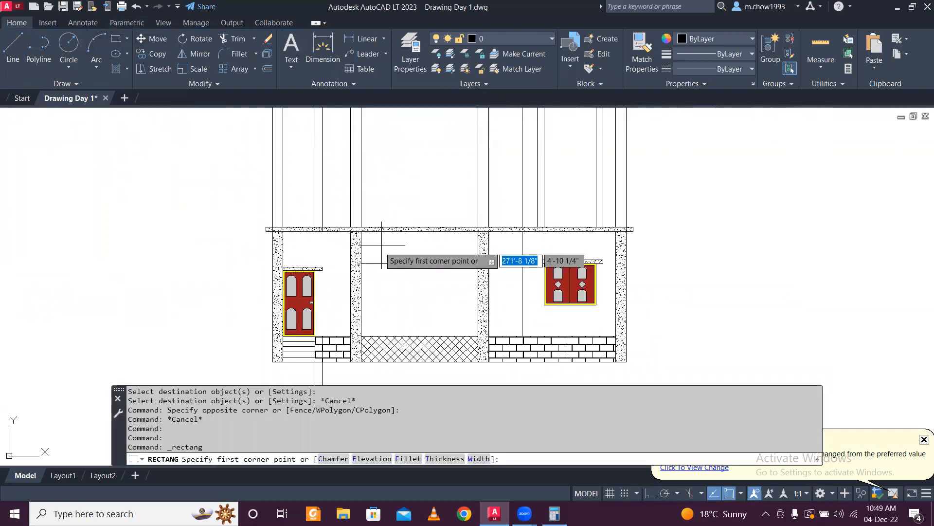
{"action": "left_click", "coordinate": [361, 262]}
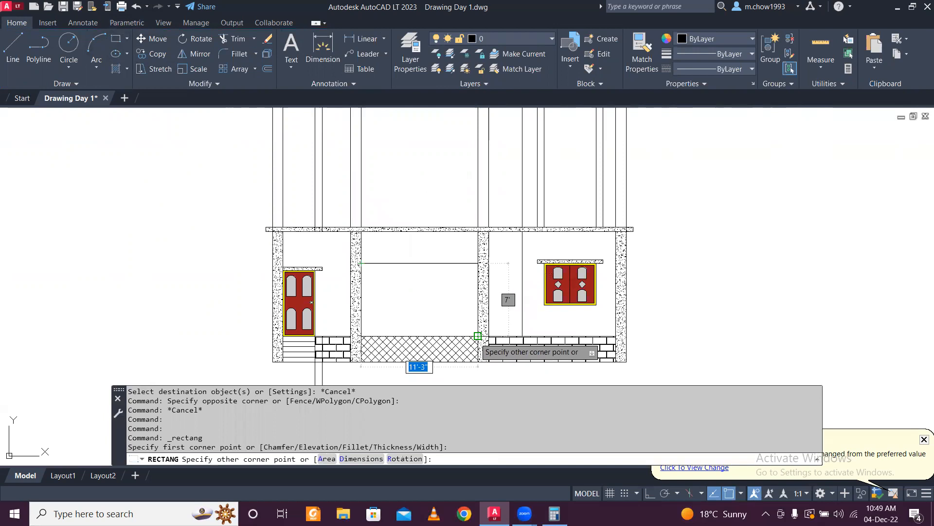
{"action": "left_click", "coordinate": [475, 334]}
{"action": "key", "text": "Escape"}
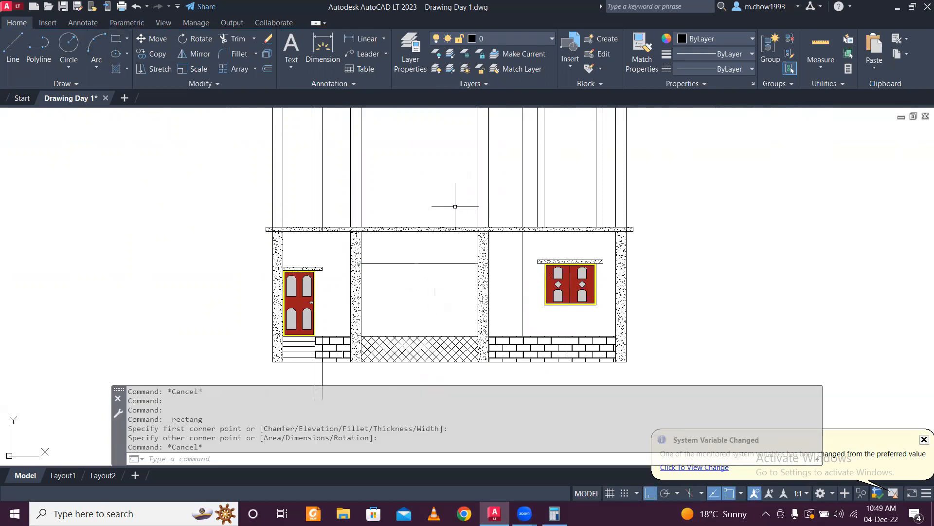
- Hatch the rectangle in the middle bay with the STEEL pattern in colour 153,27,30 at scale 50
{"action": "type", "text": "hatch"}
{"action": "key", "text": "Return"}
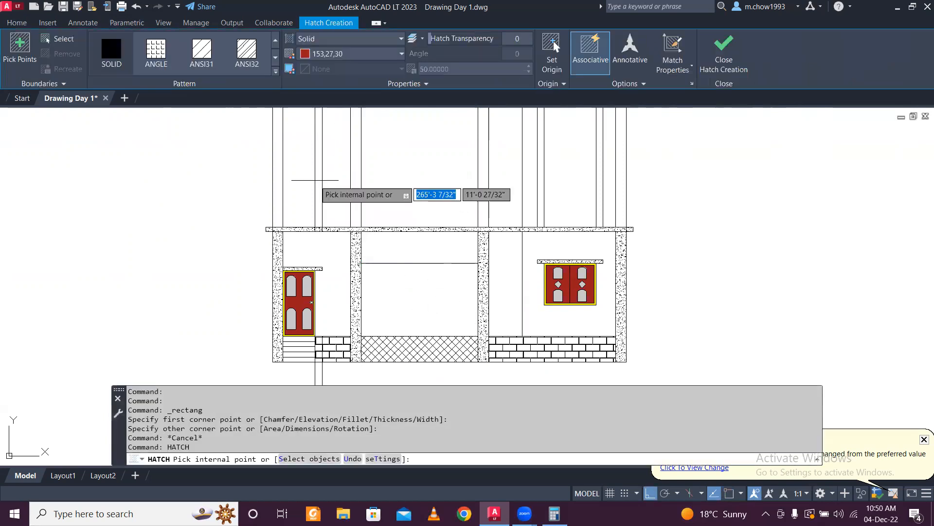
{"action": "left_click", "coordinate": [276, 72]}
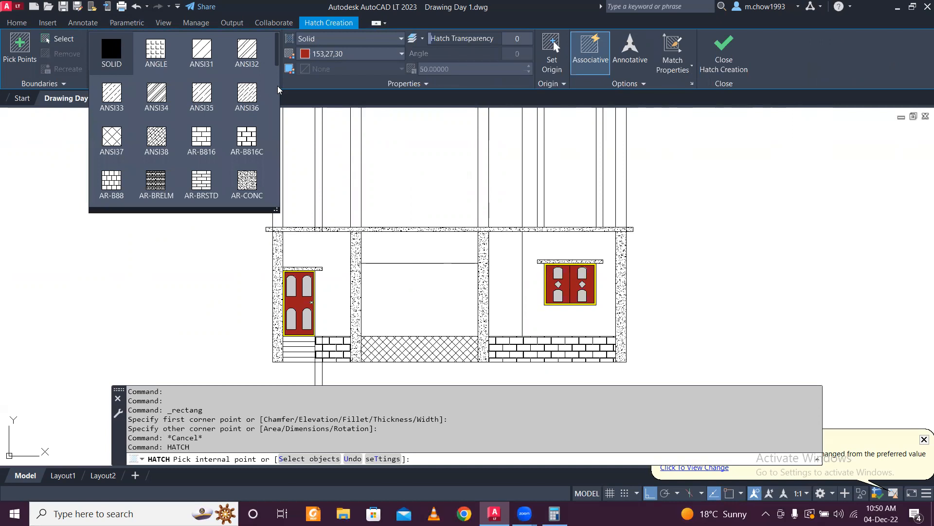
{"action": "scroll", "coordinate": [275, 95], "scroll_direction": "down", "scroll_amount": 4}
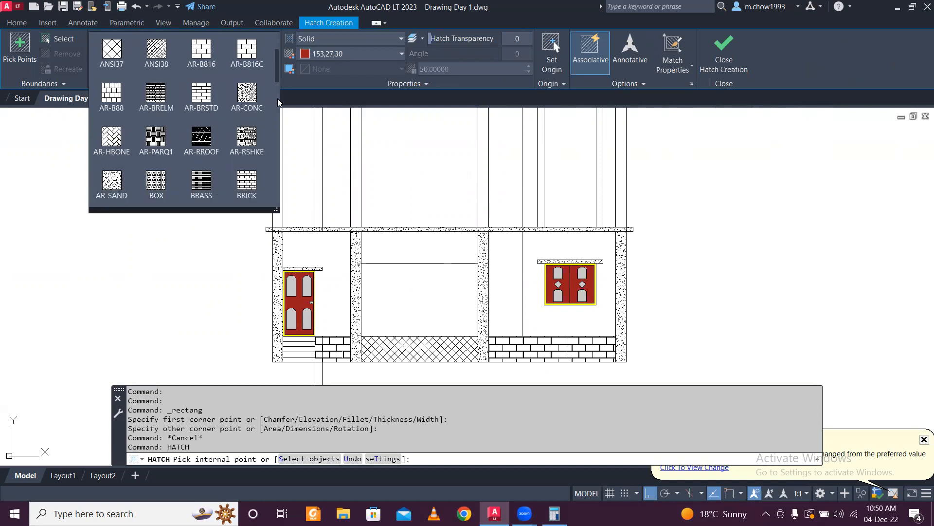
{"action": "scroll", "coordinate": [280, 99], "scroll_direction": "down", "scroll_amount": 1}
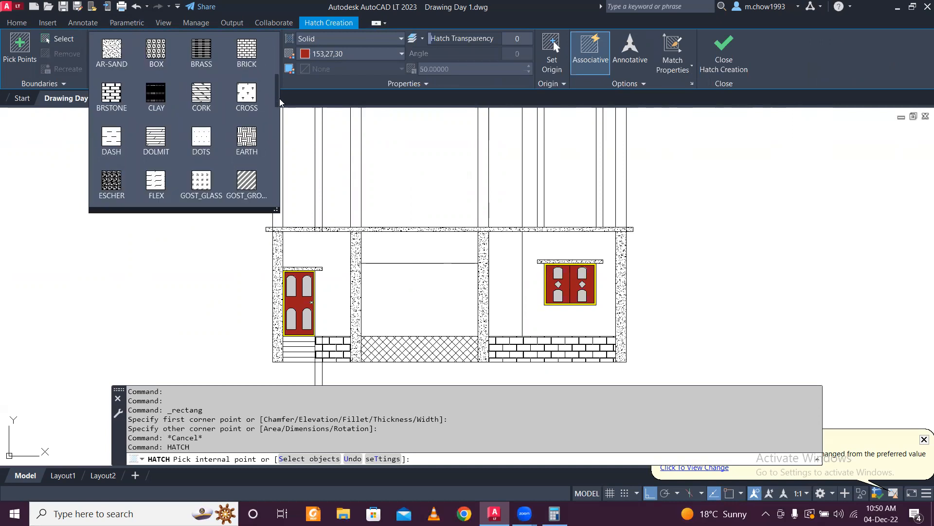
{"action": "scroll", "coordinate": [280, 101], "scroll_direction": "down", "scroll_amount": 1}
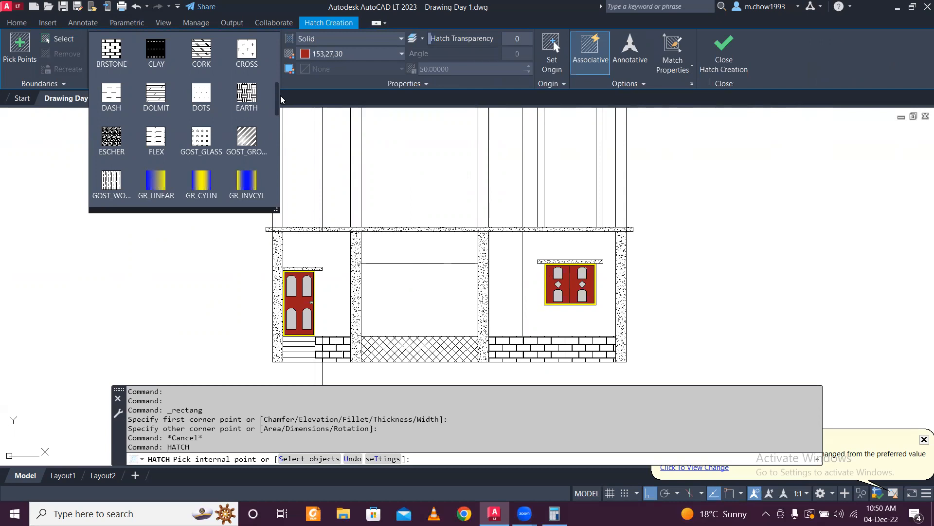
{"action": "left_click", "coordinate": [279, 78]}
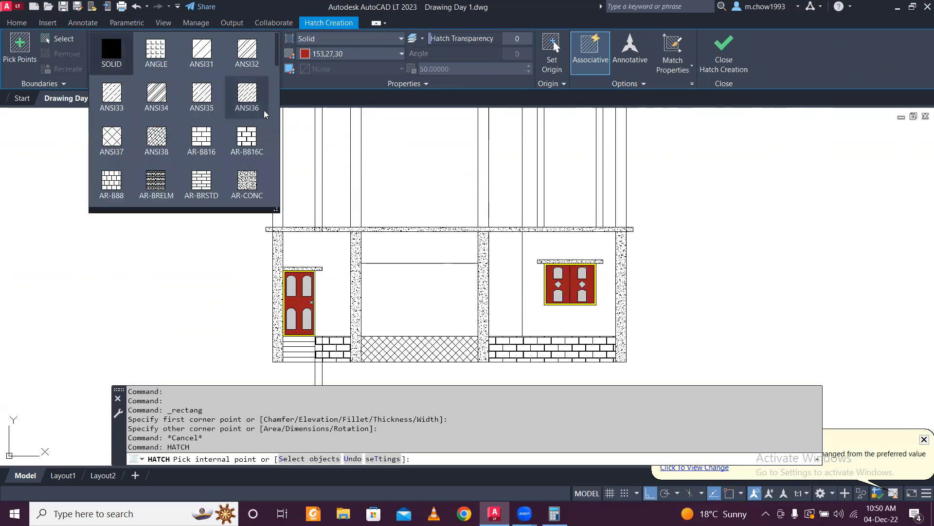
{"action": "scroll", "coordinate": [265, 114], "scroll_direction": "down", "scroll_amount": 4}
{"action": "scroll", "coordinate": [266, 115], "scroll_direction": "down", "scroll_amount": 5}
{"action": "scroll", "coordinate": [266, 111], "scroll_direction": "down", "scroll_amount": 1}
{"action": "scroll", "coordinate": [265, 111], "scroll_direction": "down", "scroll_amount": 5}
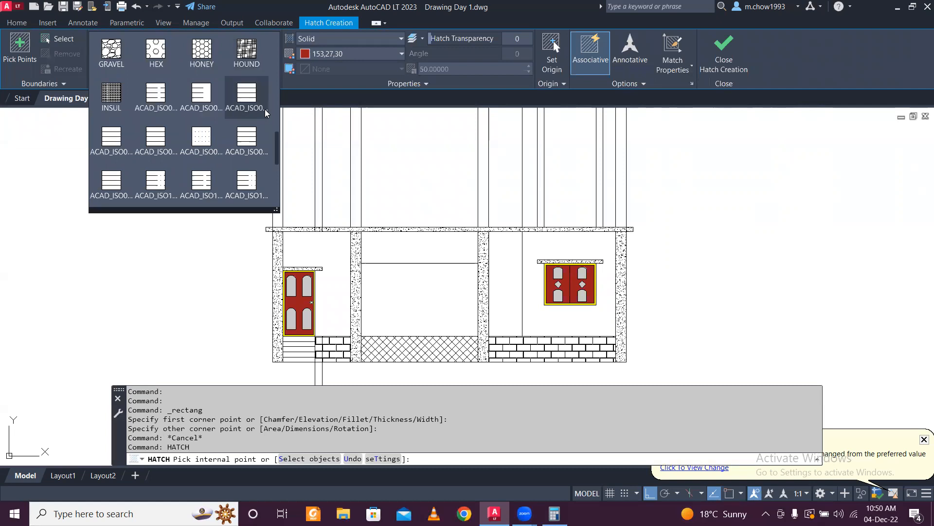
{"action": "scroll", "coordinate": [266, 114], "scroll_direction": "down", "scroll_amount": 2}
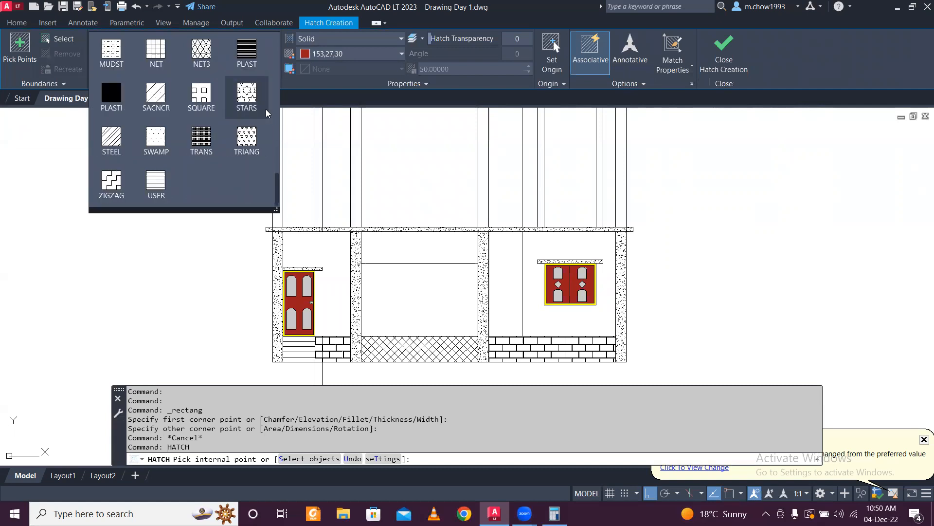
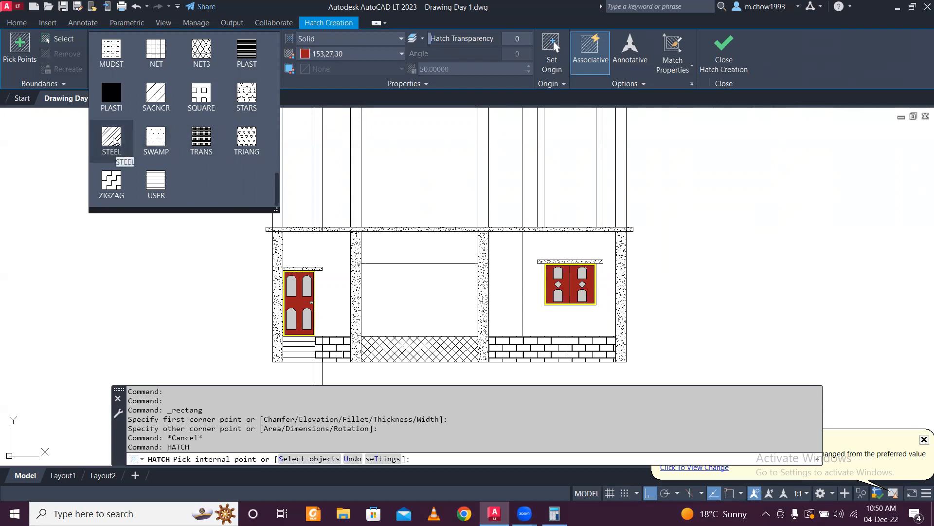
{"action": "left_click", "coordinate": [113, 141]}
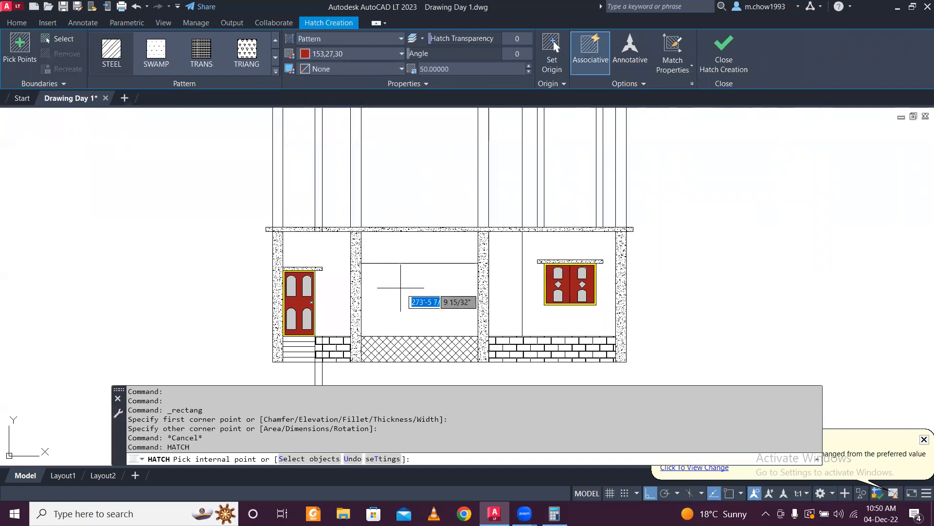
{"action": "key", "text": "Escape"}
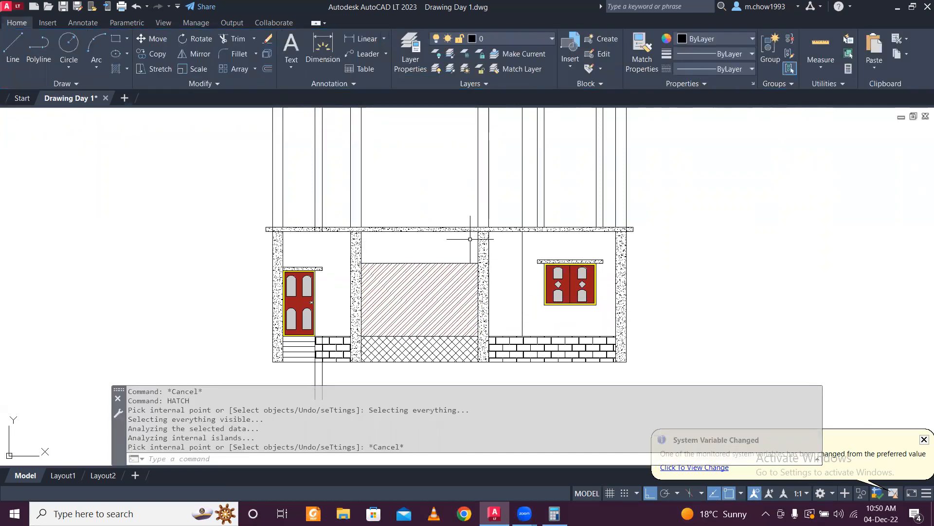
{"action": "left_click", "coordinate": [411, 282]}
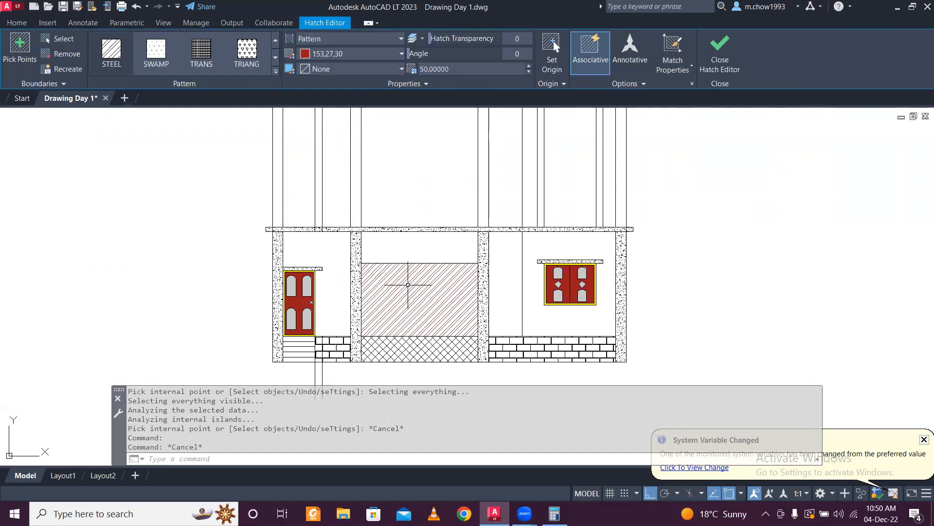
- Erase the leftover vertical guide line between the third column and the window
{"action": "scroll", "coordinate": [426, 257], "scroll_direction": "down", "scroll_amount": 2}
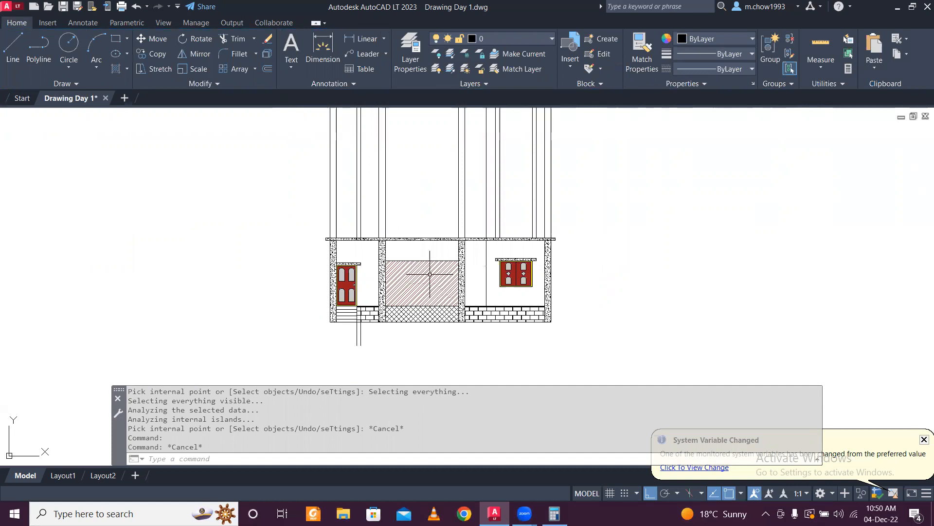
{"action": "scroll", "coordinate": [428, 228], "scroll_direction": "down", "scroll_amount": 2}
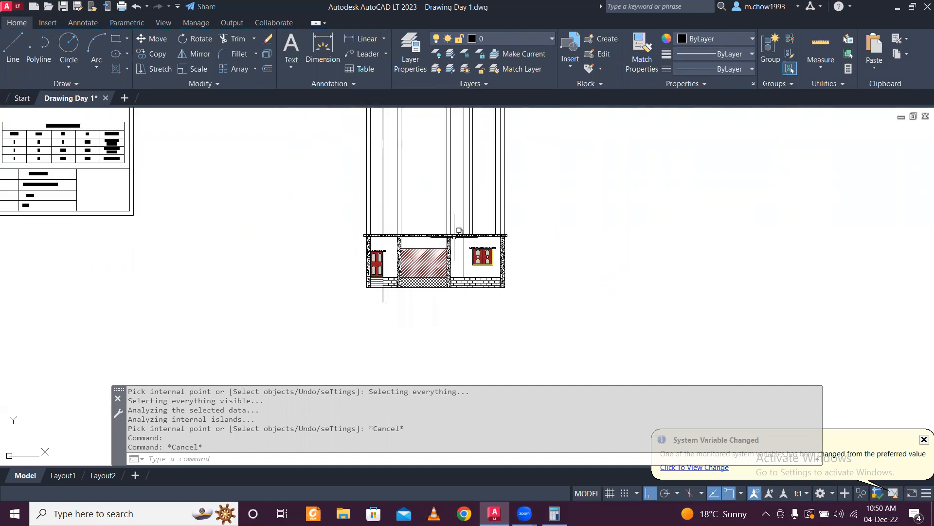
{"action": "scroll", "coordinate": [487, 254], "scroll_direction": "up", "scroll_amount": 4}
{"action": "left_click_drag", "start_coordinate": [475, 247], "coordinate": [466, 239]}
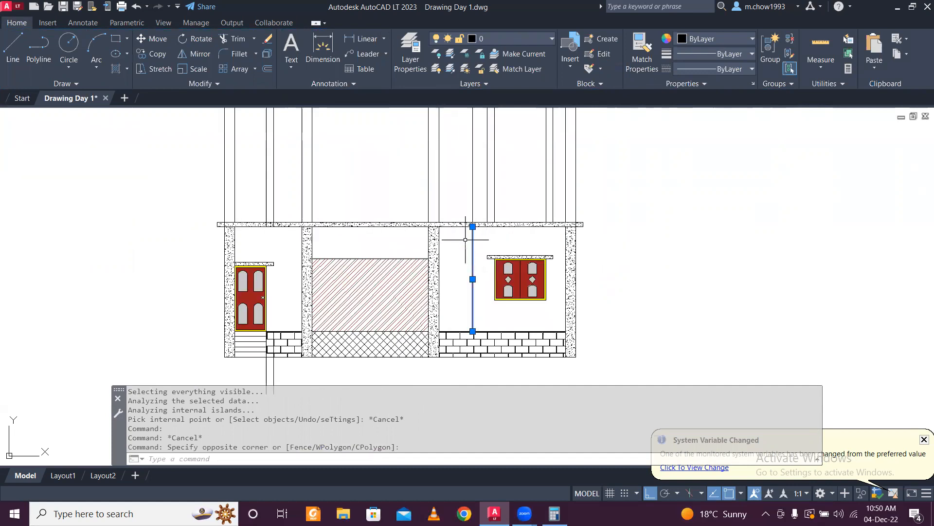
{"action": "key", "text": "Delete"}
- Erase the two leftover vertical guide lines running down past the entrance steps beside the door
{"action": "scroll", "coordinate": [467, 244], "scroll_direction": "down", "scroll_amount": 3}
{"action": "scroll", "coordinate": [443, 281], "scroll_direction": "up", "scroll_amount": 1}
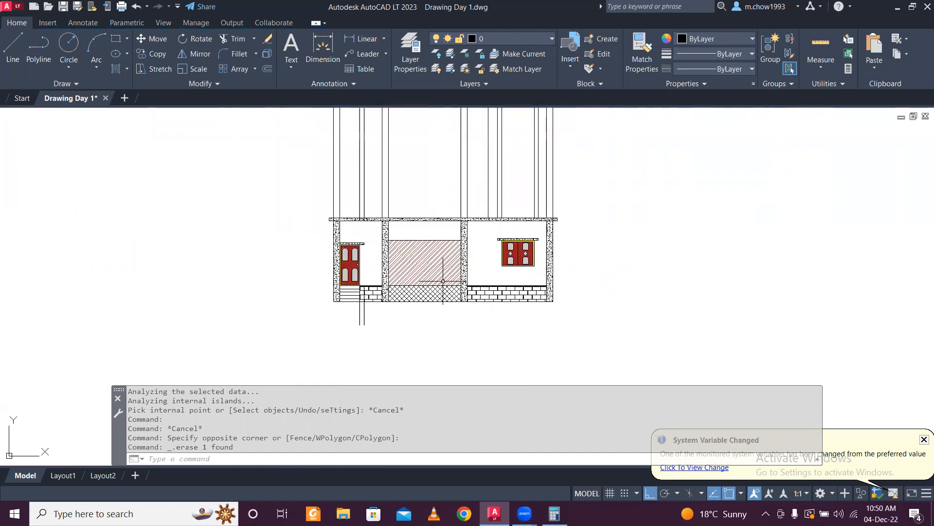
{"action": "scroll", "coordinate": [442, 281], "scroll_direction": "up", "scroll_amount": 3}
{"action": "left_click", "coordinate": [270, 348]}
{"action": "left_click", "coordinate": [214, 335]}
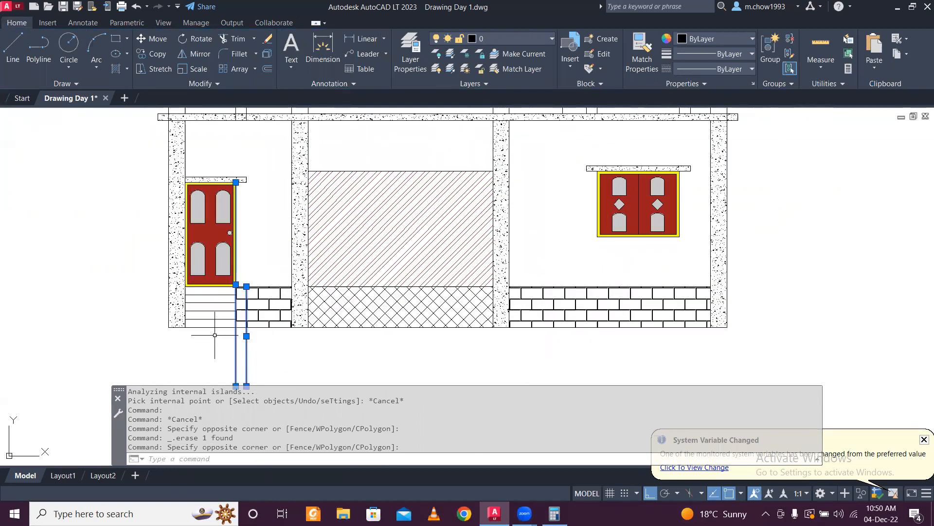
{"action": "key", "text": "Delete"}
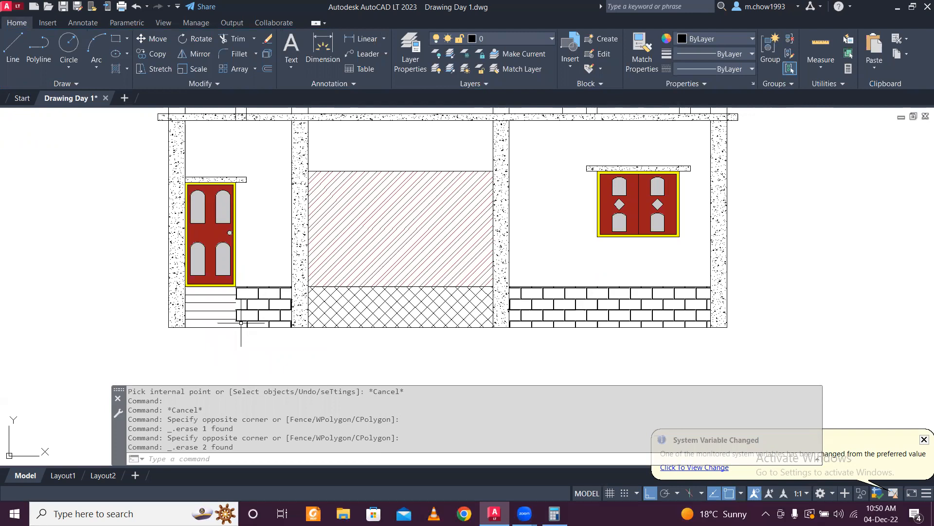
{"action": "scroll", "coordinate": [241, 322], "scroll_direction": "up", "scroll_amount": 5}
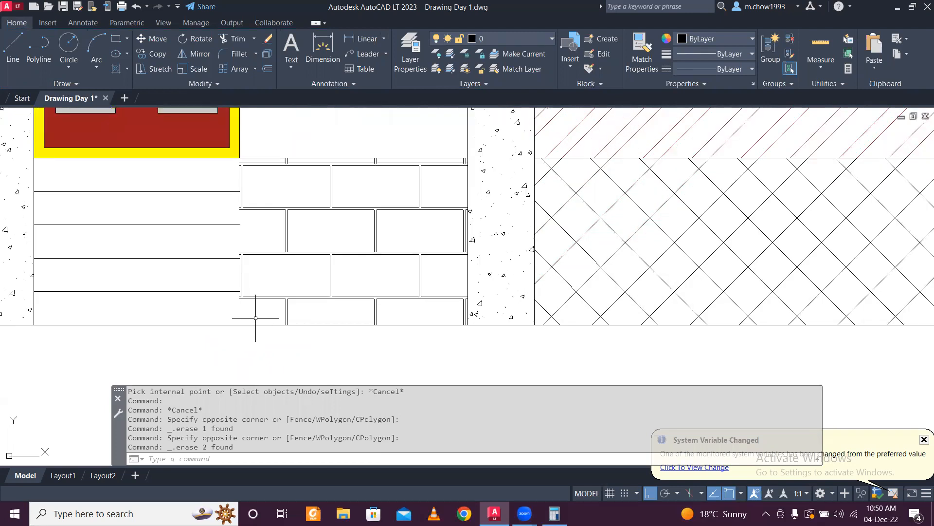
- Undo the erasure of the two guide lines beside the entrance steps
{"action": "key", "text": "ctrl+z"}
{"action": "key", "text": "ctrl+z"}
{"action": "key", "text": "ctrl+z"}
- Erase only the guide line crossing the brick plinth, keeping the one at the edge of the entrance steps
{"action": "scroll", "coordinate": [261, 336], "scroll_direction": "up", "scroll_amount": 4}
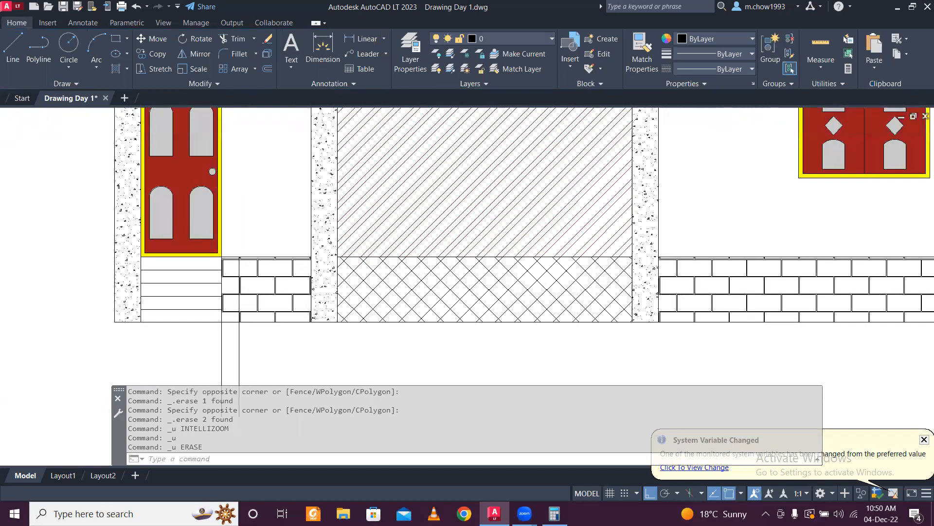
{"action": "left_click", "coordinate": [234, 322]}
{"action": "left_click", "coordinate": [217, 322]}
{"action": "key", "text": "Delete"}
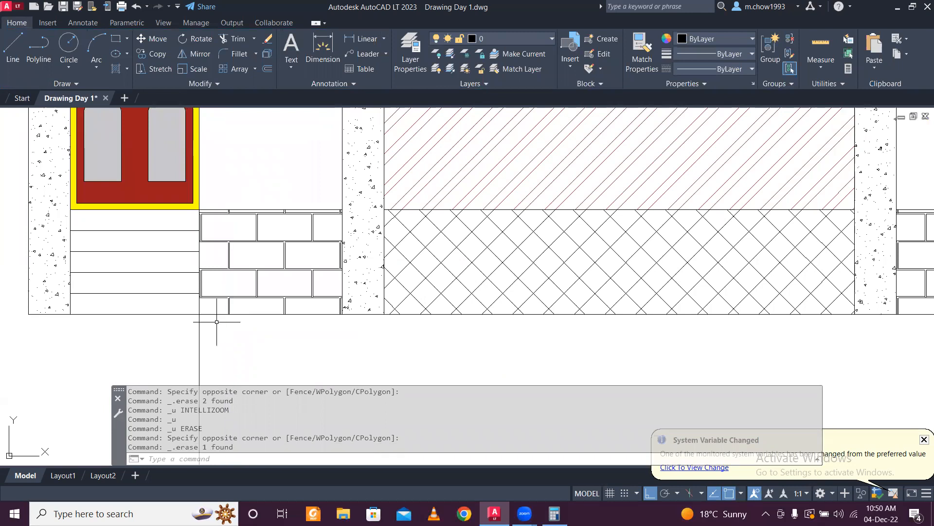
- Shorten the remaining guide line beside the door by stretching its upper end down to the top of the plinth
{"action": "scroll", "coordinate": [217, 321], "scroll_direction": "down", "scroll_amount": 6}
{"action": "scroll", "coordinate": [228, 157], "scroll_direction": "up", "scroll_amount": 4}
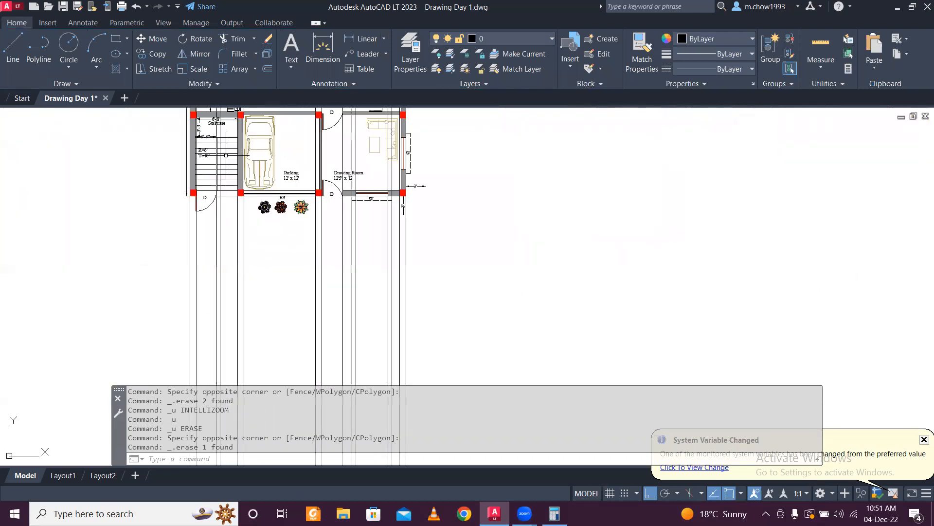
{"action": "scroll", "coordinate": [226, 282], "scroll_direction": "down", "scroll_amount": 4}
{"action": "scroll", "coordinate": [227, 294], "scroll_direction": "up", "scroll_amount": 3}
{"action": "middle_click_drag", "start_coordinate": [211, 374], "coordinate": [257, 244]}
{"action": "scroll", "coordinate": [257, 244], "scroll_direction": "up", "scroll_amount": 2}
{"action": "left_click", "coordinate": [260, 258]}
{"action": "left_click", "coordinate": [243, 290]}
{"action": "scroll", "coordinate": [262, 185], "scroll_direction": "down", "scroll_amount": 4}
{"action": "scroll", "coordinate": [264, 188], "scroll_direction": "up", "scroll_amount": 4}
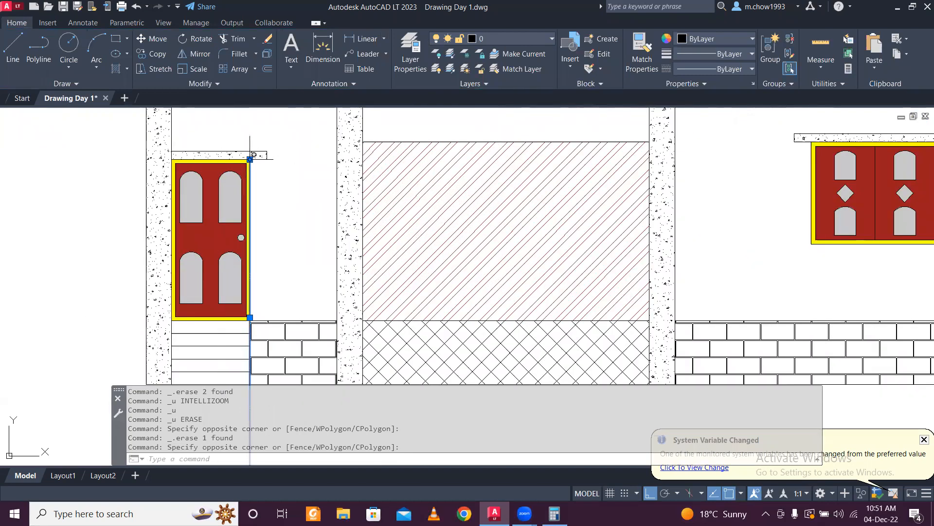
{"action": "left_click", "coordinate": [250, 160]}
{"action": "scroll", "coordinate": [249, 322], "scroll_direction": "up", "scroll_amount": 4}
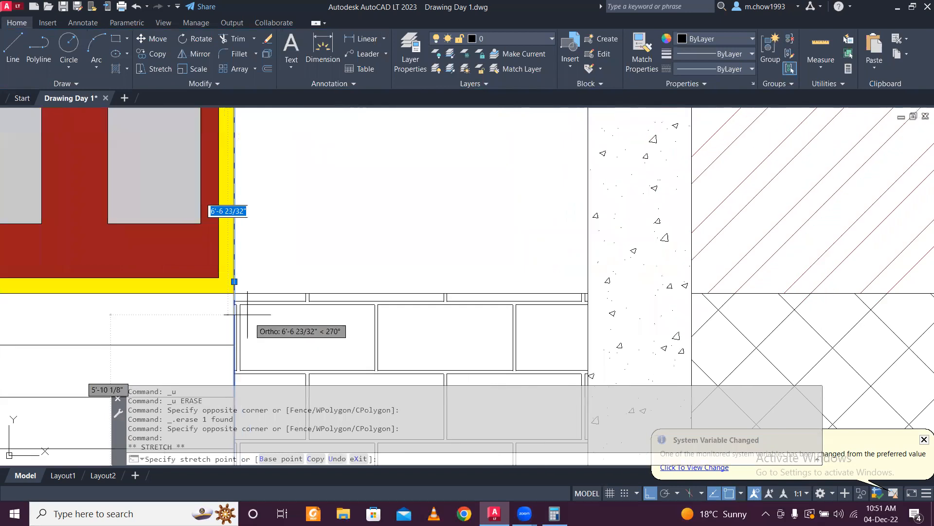
{"action": "left_click", "coordinate": [234, 292]}
{"action": "scroll", "coordinate": [266, 220], "scroll_direction": "down", "scroll_amount": 3}
{"action": "middle_click_drag", "start_coordinate": [266, 293], "coordinate": [282, 201]}
{"action": "key", "text": "Escape"}
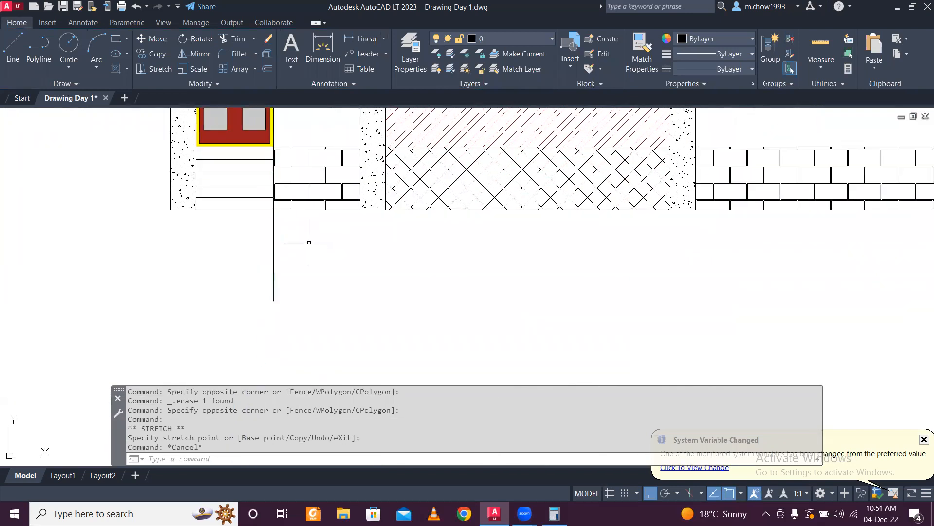
- Trim the part of the guide line that extends below the base of the elevation at the entrance steps
{"action": "type", "text": "tr"}
{"action": "key", "text": "Return"}
{"action": "left_click_drag", "start_coordinate": [314, 244], "coordinate": [240, 268]}
{"action": "key", "text": "Escape"}
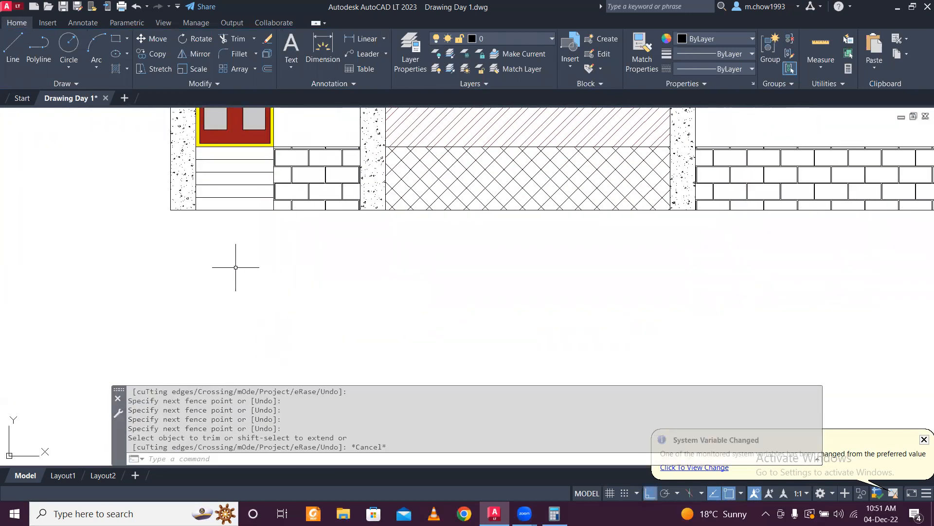
- Erase the ground-floor plan copy overlapping the guide lines above the elevation, keeping the guide lines
{"action": "scroll", "coordinate": [239, 264], "scroll_direction": "down", "scroll_amount": 2}
{"action": "scroll", "coordinate": [445, 272], "scroll_direction": "down", "scroll_amount": 4}
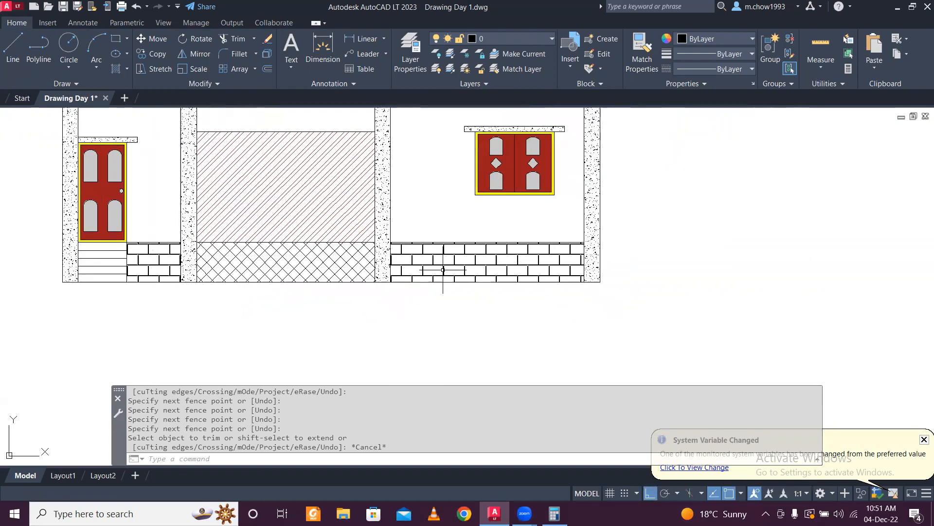
{"action": "middle_click_drag", "start_coordinate": [445, 234], "coordinate": [406, 280]}
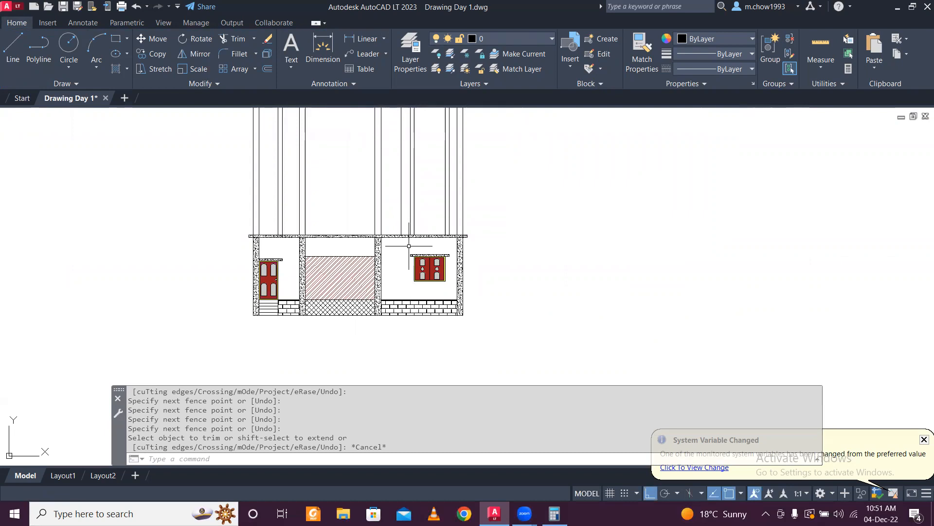
{"action": "scroll", "coordinate": [410, 242], "scroll_direction": "down", "scroll_amount": 4}
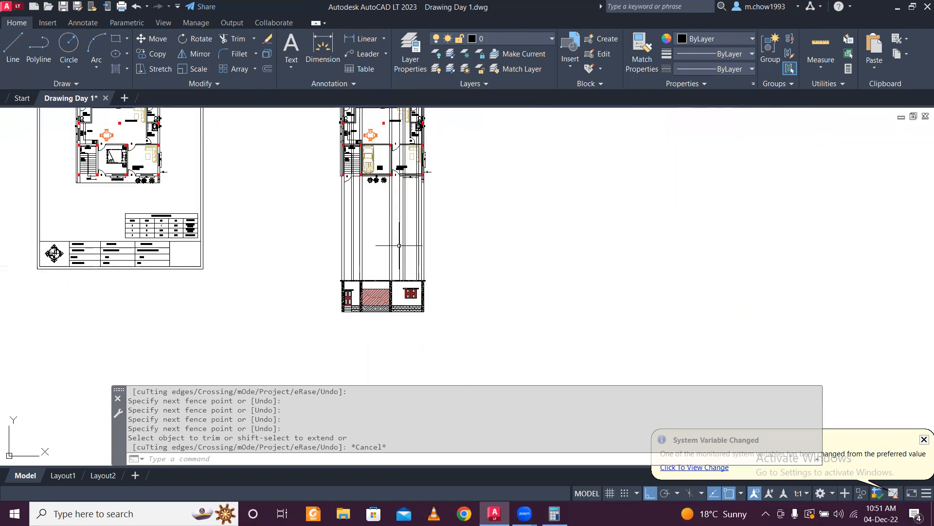
{"action": "middle_click_drag", "start_coordinate": [400, 221], "coordinate": [394, 310]}
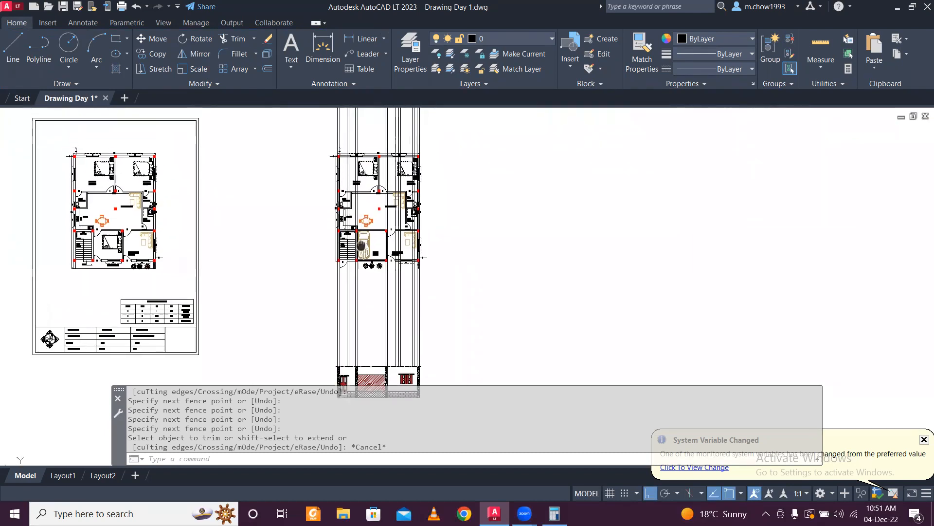
{"action": "left_click", "coordinate": [310, 138]}
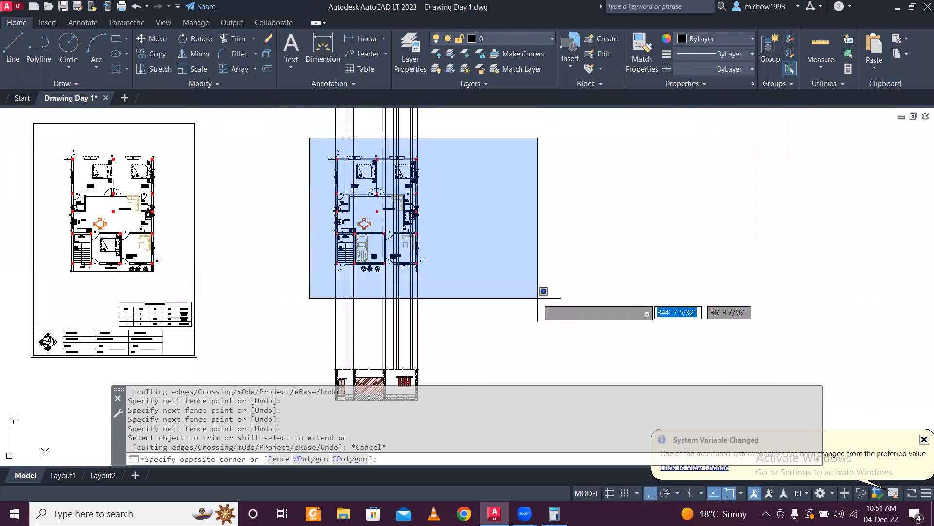
{"action": "scroll", "coordinate": [437, 276], "scroll_direction": "up", "scroll_amount": 4}
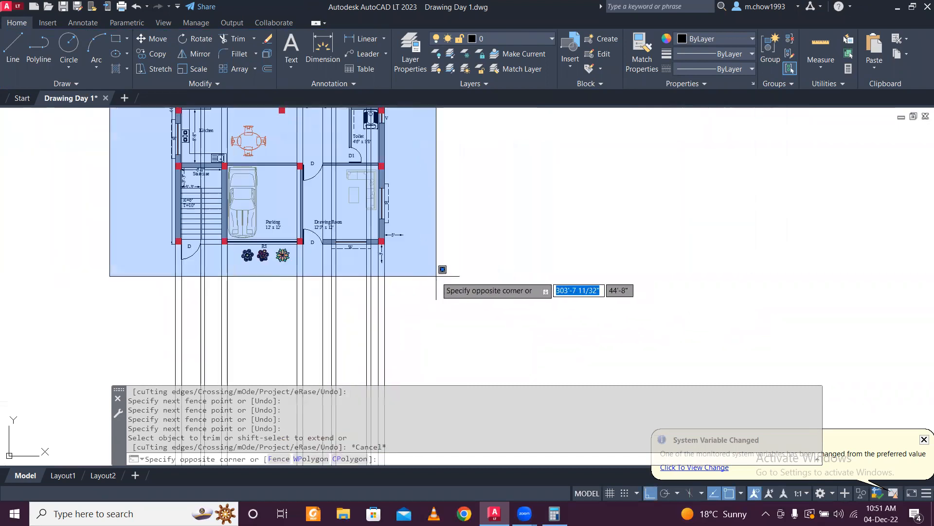
{"action": "scroll", "coordinate": [442, 269], "scroll_direction": "down", "scroll_amount": 4}
{"action": "left_click", "coordinate": [439, 271]}
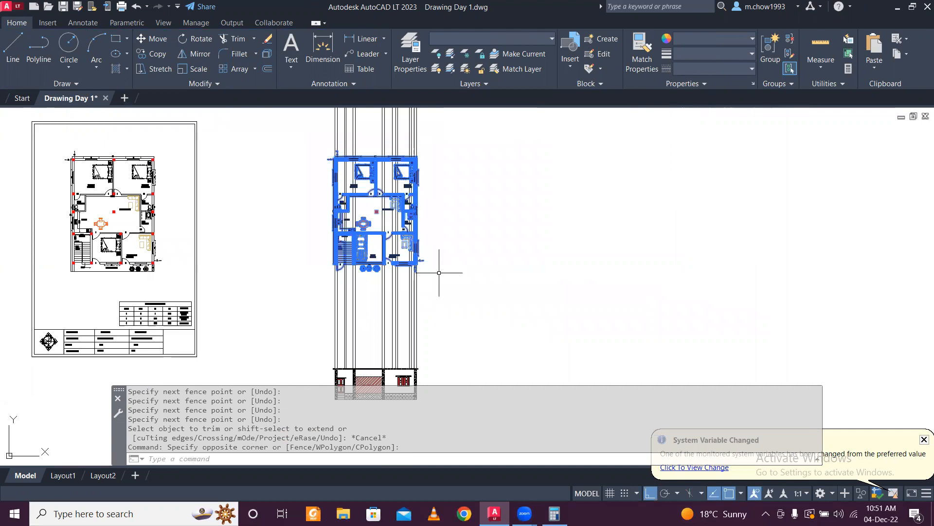
{"action": "key", "text": "Delete"}
- Copy the first-floor plan from its sheet by its lower-left column corner onto the leftmost guide line above the elevation
{"action": "scroll", "coordinate": [415, 244], "scroll_direction": "down", "scroll_amount": 2}
{"action": "scroll", "coordinate": [227, 210], "scroll_direction": "up", "scroll_amount": 2}
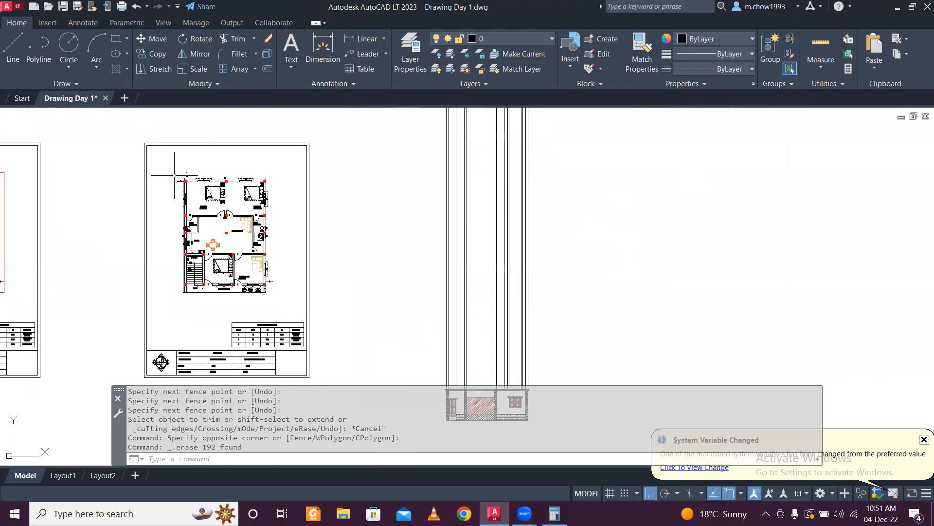
{"action": "left_click", "coordinate": [170, 168]}
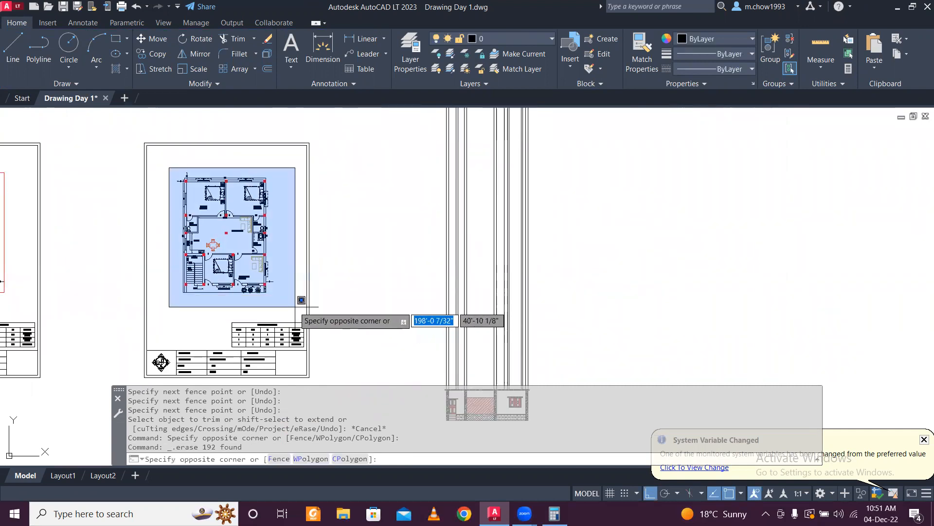
{"action": "left_click", "coordinate": [306, 312]}
{"action": "left_click", "coordinate": [154, 53]}
{"action": "scroll", "coordinate": [141, 253], "scroll_direction": "up", "scroll_amount": 8}
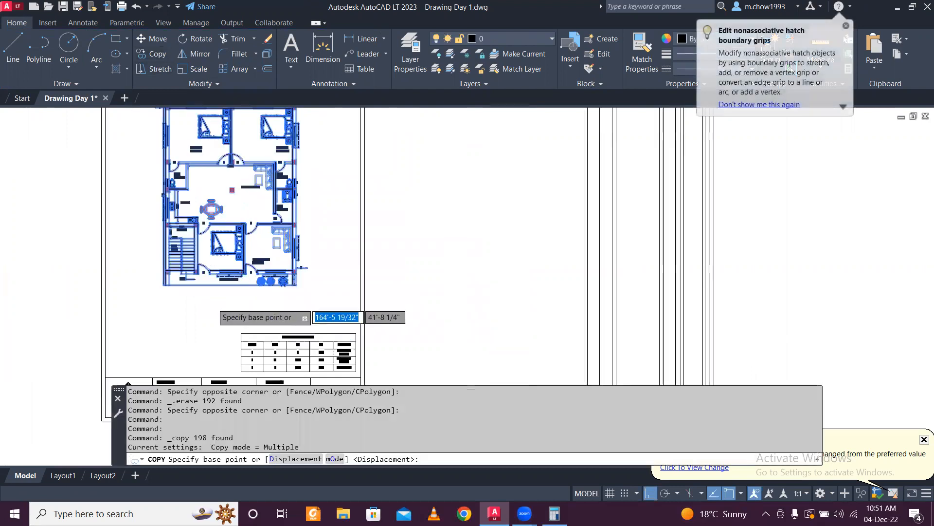
{"action": "left_click", "coordinate": [122, 210]}
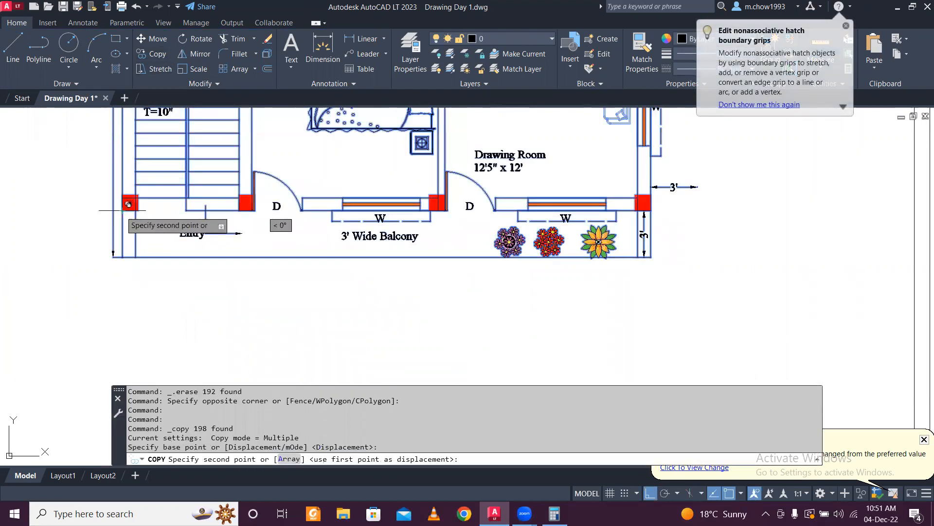
{"action": "scroll", "coordinate": [122, 210], "scroll_direction": "down", "scroll_amount": 10}
{"action": "scroll", "coordinate": [540, 252], "scroll_direction": "up", "scroll_amount": 3}
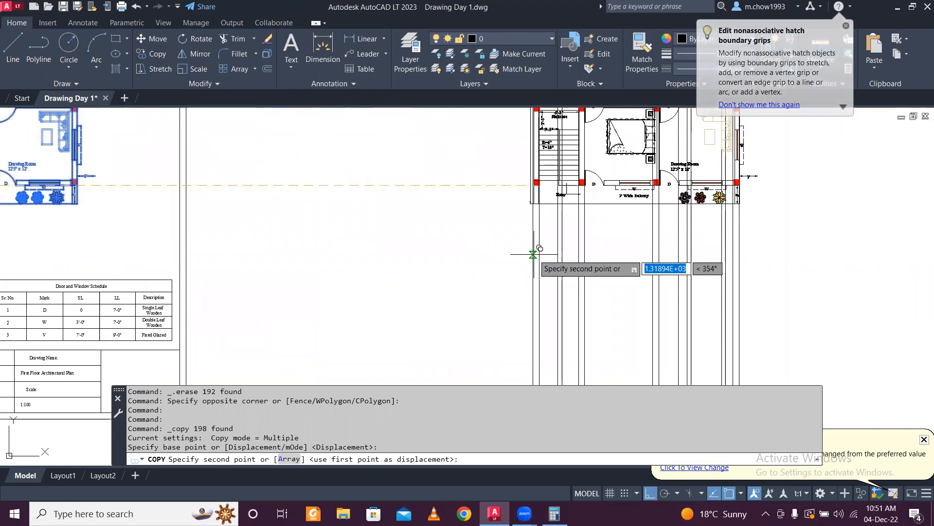
{"action": "left_click", "coordinate": [540, 251]}
{"action": "key", "text": "Escape"}
- Examine how the first-floor plan's columns, doors, windows and balcony line up with the guide lines above the elevation
{"action": "scroll", "coordinate": [541, 251], "scroll_direction": "down", "scroll_amount": 5}
{"action": "scroll", "coordinate": [605, 313], "scroll_direction": "down", "scroll_amount": 3}
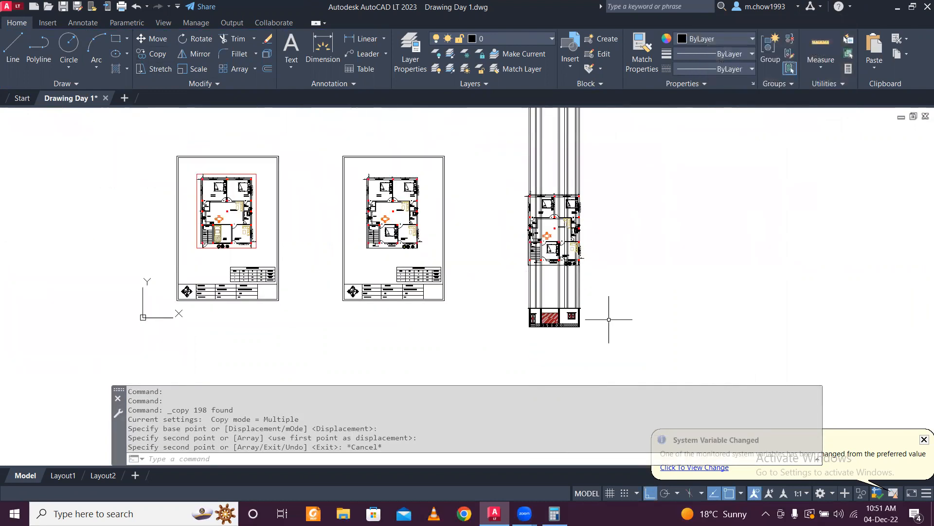
{"action": "scroll", "coordinate": [547, 244], "scroll_direction": "up", "scroll_amount": 5}
{"action": "scroll", "coordinate": [487, 193], "scroll_direction": "up", "scroll_amount": 2}
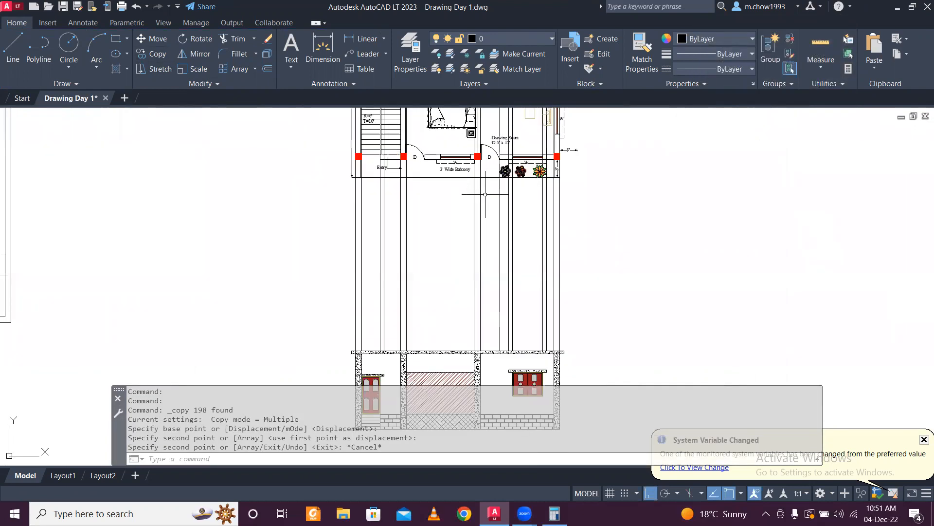
{"action": "scroll", "coordinate": [479, 200], "scroll_direction": "down", "scroll_amount": 2}
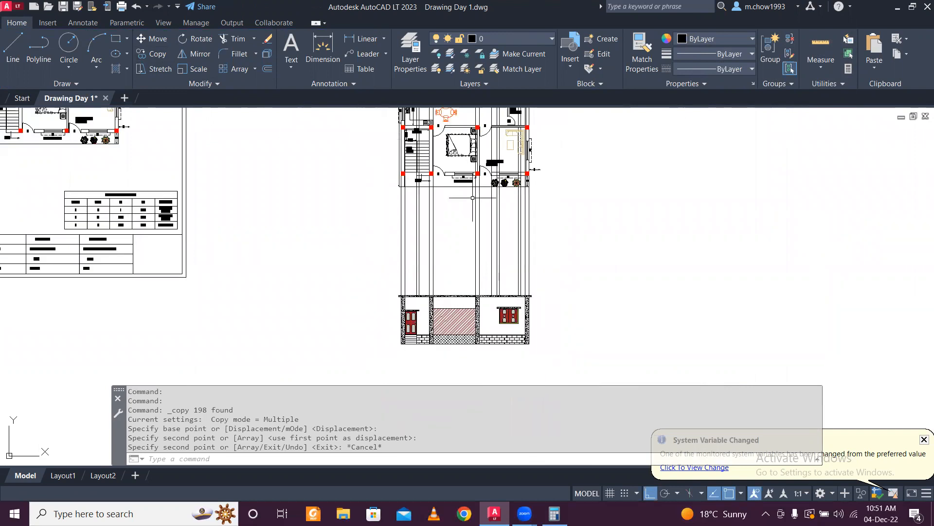
{"action": "scroll", "coordinate": [433, 197], "scroll_direction": "up", "scroll_amount": 2}
{"action": "scroll", "coordinate": [414, 199], "scroll_direction": "up", "scroll_amount": 1}
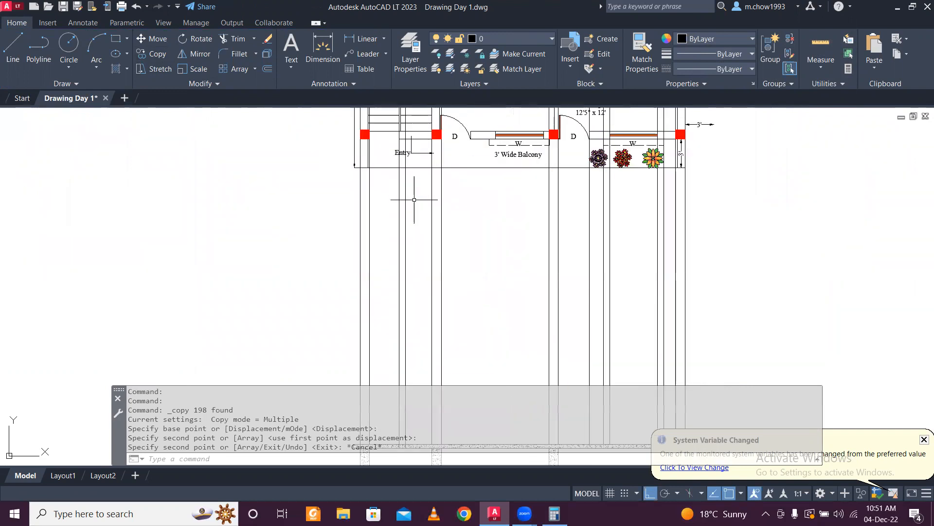
{"action": "scroll", "coordinate": [413, 198], "scroll_direction": "down", "scroll_amount": 3}
{"action": "scroll", "coordinate": [413, 198], "scroll_direction": "up", "scroll_amount": 2}
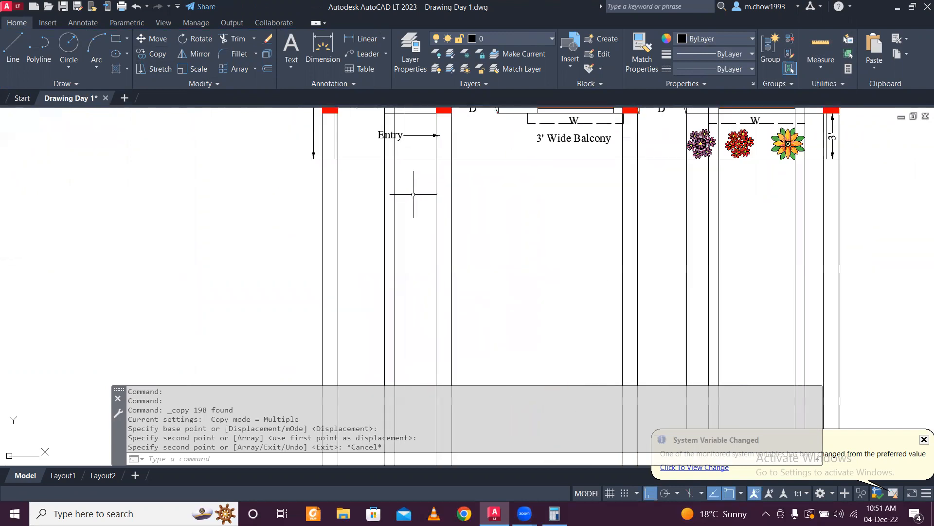
{"action": "scroll", "coordinate": [415, 194], "scroll_direction": "down", "scroll_amount": 1}
{"action": "scroll", "coordinate": [411, 188], "scroll_direction": "down", "scroll_amount": 1}
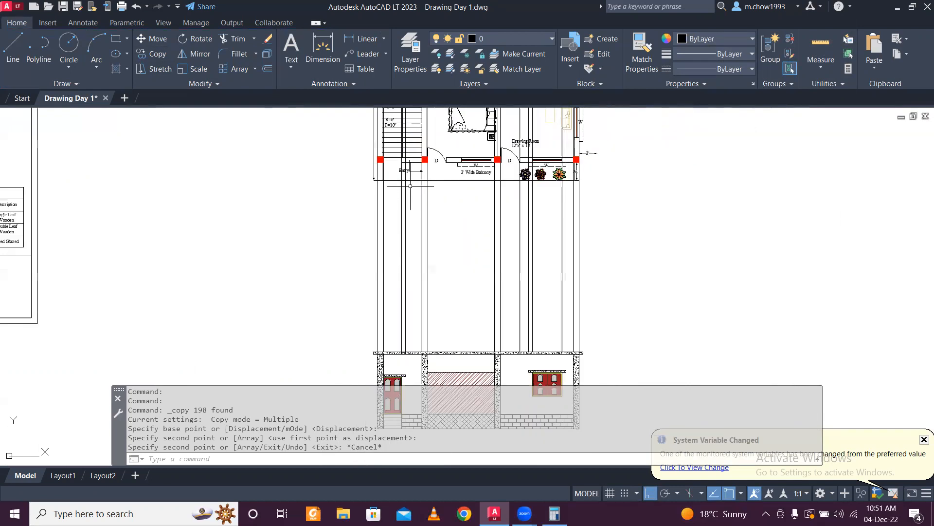
{"action": "scroll", "coordinate": [408, 163], "scroll_direction": "up", "scroll_amount": 3}
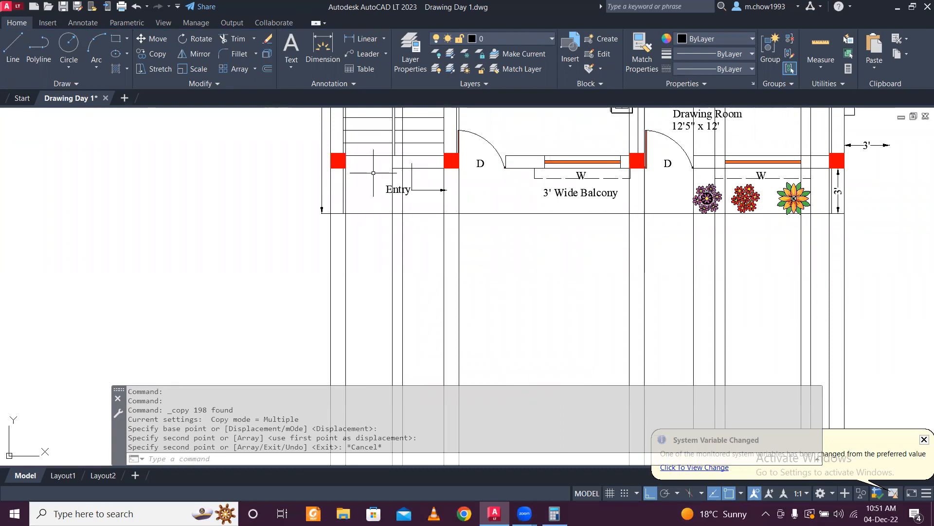
{"action": "scroll", "coordinate": [431, 196], "scroll_direction": "down", "scroll_amount": 3}
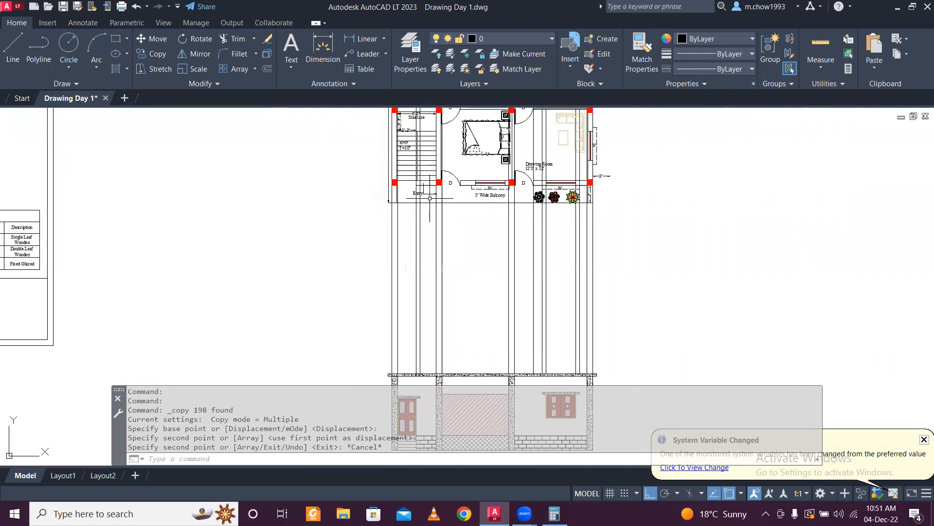
{"action": "scroll", "coordinate": [470, 188], "scroll_direction": "up", "scroll_amount": 4}
{"action": "left_click", "coordinate": [381, 213]}
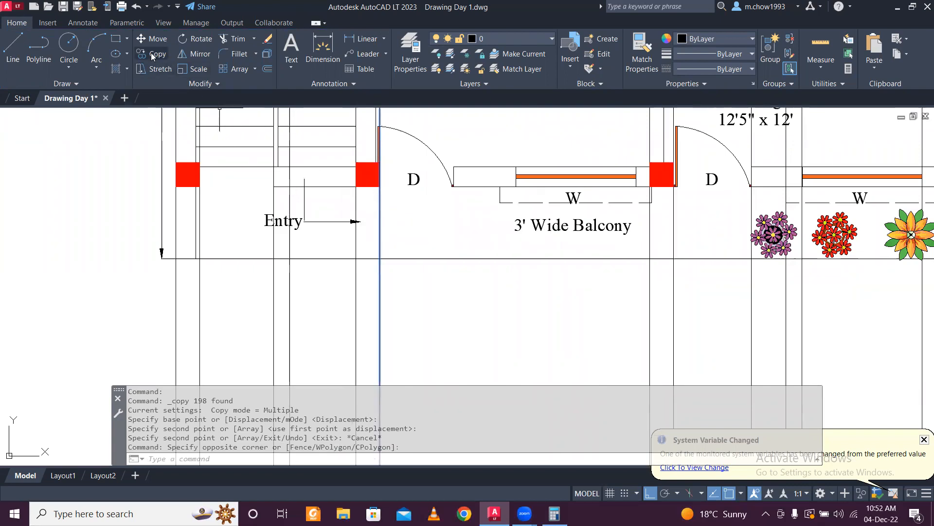
{"action": "scroll", "coordinate": [379, 228], "scroll_direction": "down", "scroll_amount": 5}
{"action": "scroll", "coordinate": [390, 168], "scroll_direction": "up", "scroll_amount": 3}
{"action": "key", "text": "Escape"}
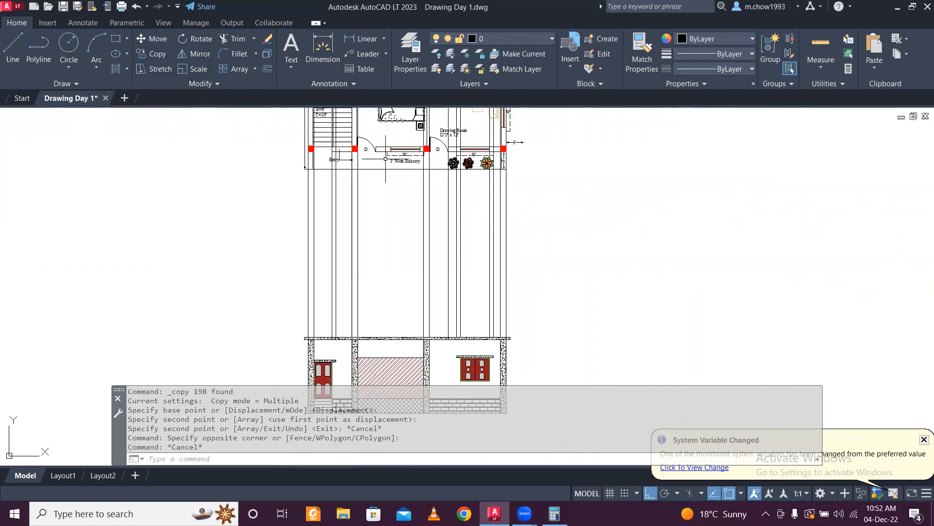
- Copy the guide line at the second column's right edge from the column's lower corner to the far jamb of the left balcony door
{"action": "scroll", "coordinate": [372, 191], "scroll_direction": "up", "scroll_amount": 2}
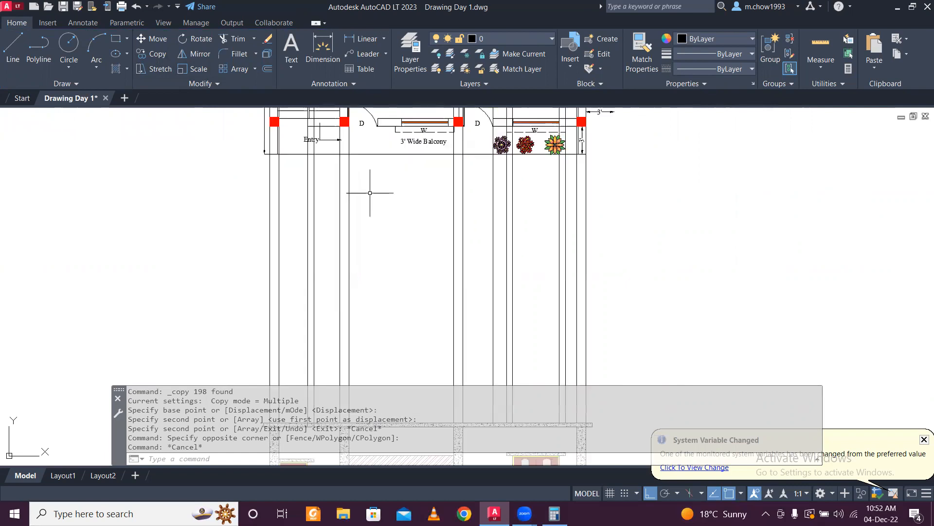
{"action": "left_click", "coordinate": [350, 182]}
{"action": "left_click", "coordinate": [349, 178]}
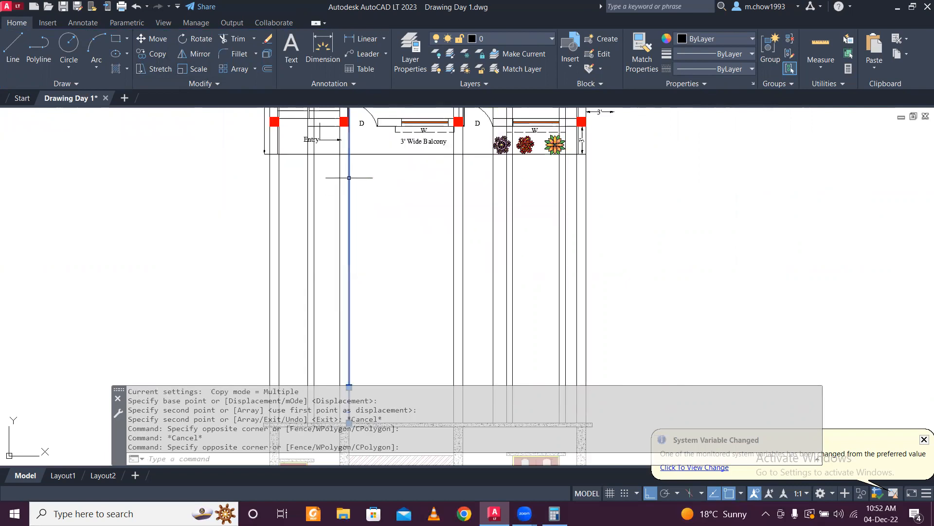
{"action": "left_click", "coordinate": [152, 54]}
{"action": "scroll", "coordinate": [390, 119], "scroll_direction": "up", "scroll_amount": 6}
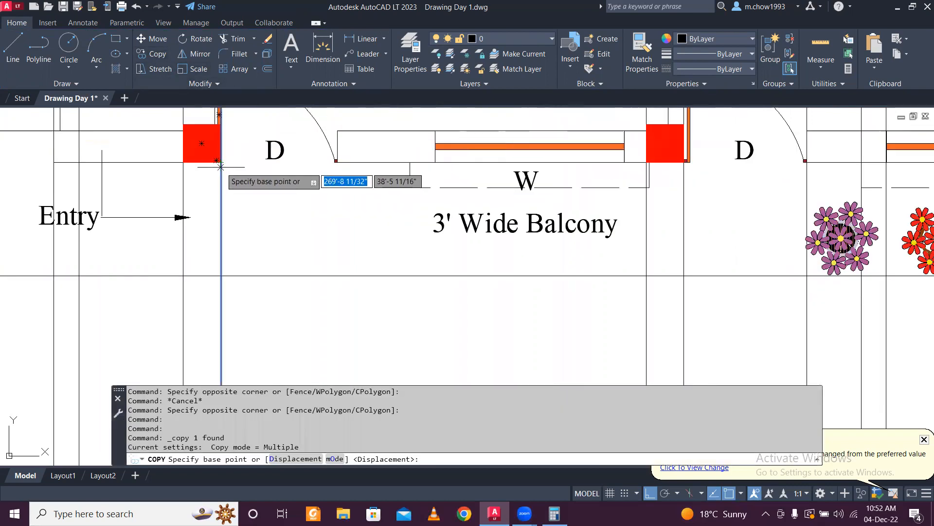
{"action": "left_click", "coordinate": [222, 161]}
{"action": "scroll", "coordinate": [343, 164], "scroll_direction": "up", "scroll_amount": 4}
{"action": "left_click", "coordinate": [323, 158]}
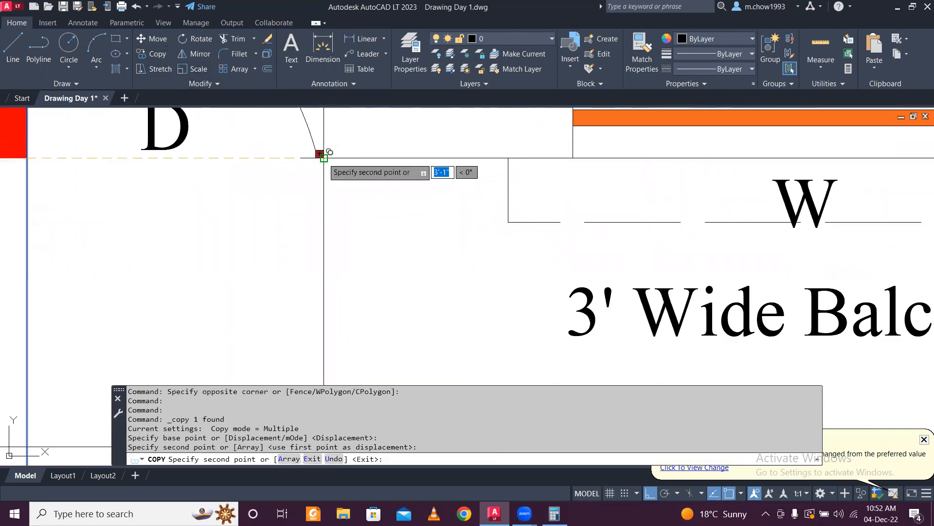
- Place further copies of the guide line at the left end of the first balcony window's dashed outline and at both window edges
{"action": "scroll", "coordinate": [323, 157], "scroll_direction": "down", "scroll_amount": 5}
{"action": "left_click", "coordinate": [365, 164]}
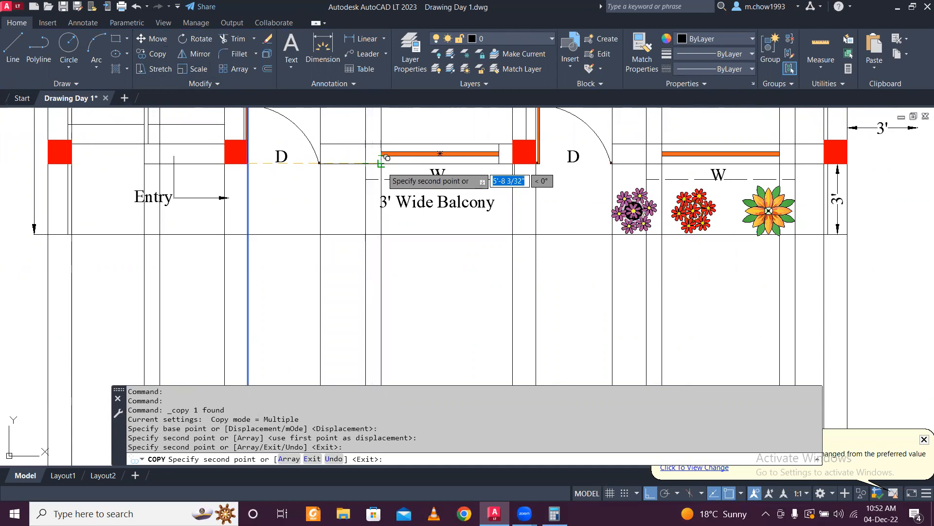
{"action": "left_click", "coordinate": [383, 162]}
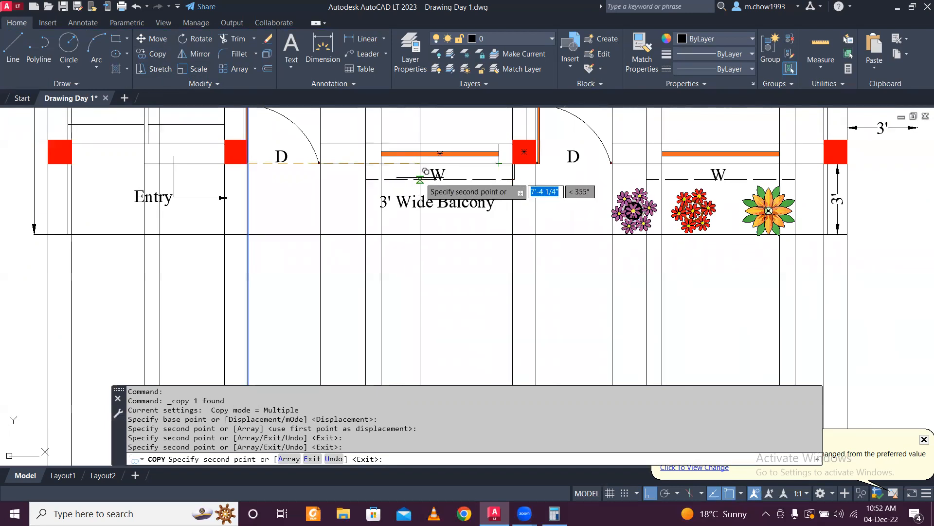
{"action": "scroll", "coordinate": [486, 162], "scroll_direction": "up", "scroll_amount": 2}
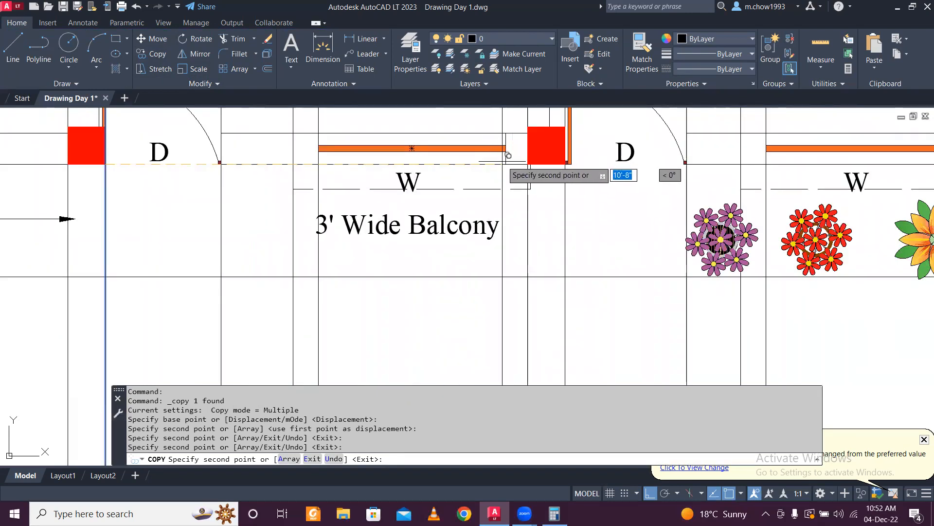
{"action": "left_click", "coordinate": [512, 155]}
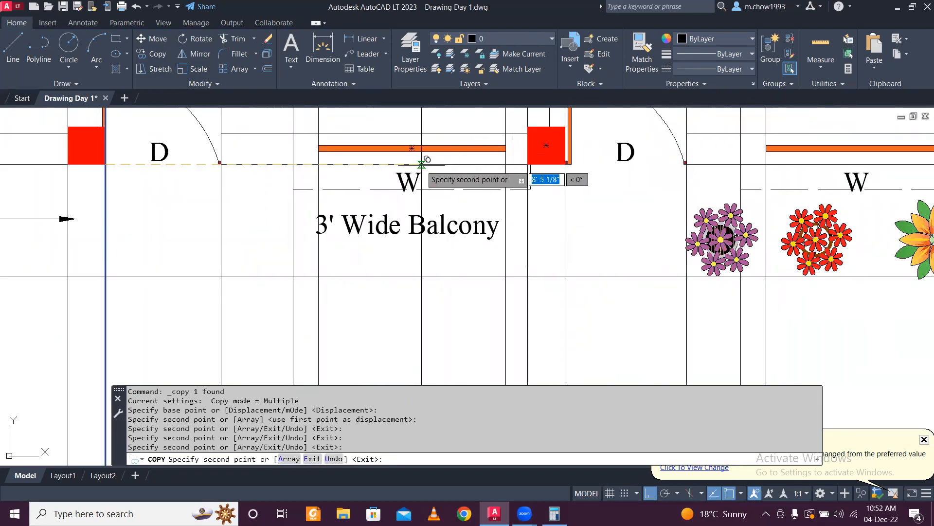
{"action": "scroll", "coordinate": [426, 163], "scroll_direction": "down", "scroll_amount": 3}
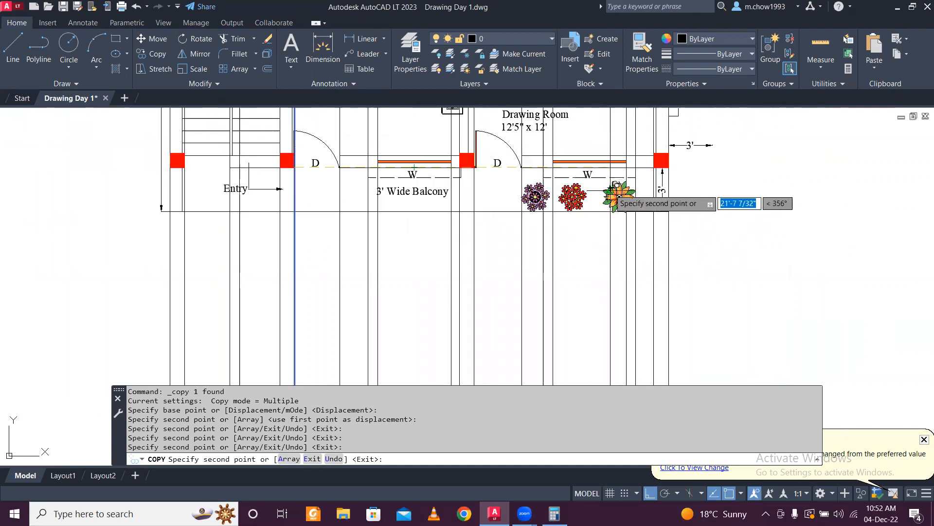
{"action": "key", "text": "Escape"}
- Erase four unneeded guide lines below the first-floor plan, including those at the ends of the dashed window outlines
{"action": "scroll", "coordinate": [561, 213], "scroll_direction": "up", "scroll_amount": 2}
{"action": "left_click", "coordinate": [537, 220]}
{"action": "left_click", "coordinate": [523, 229]}
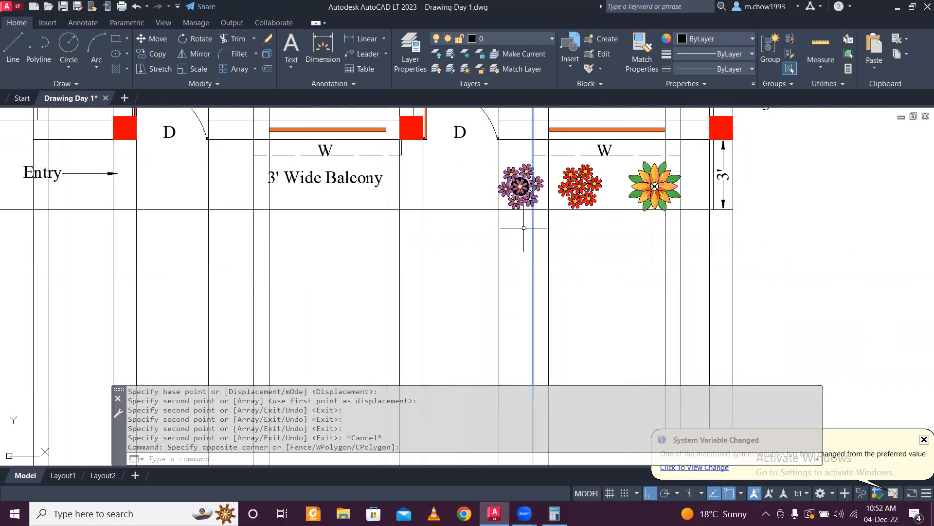
{"action": "left_click", "coordinate": [698, 240]}
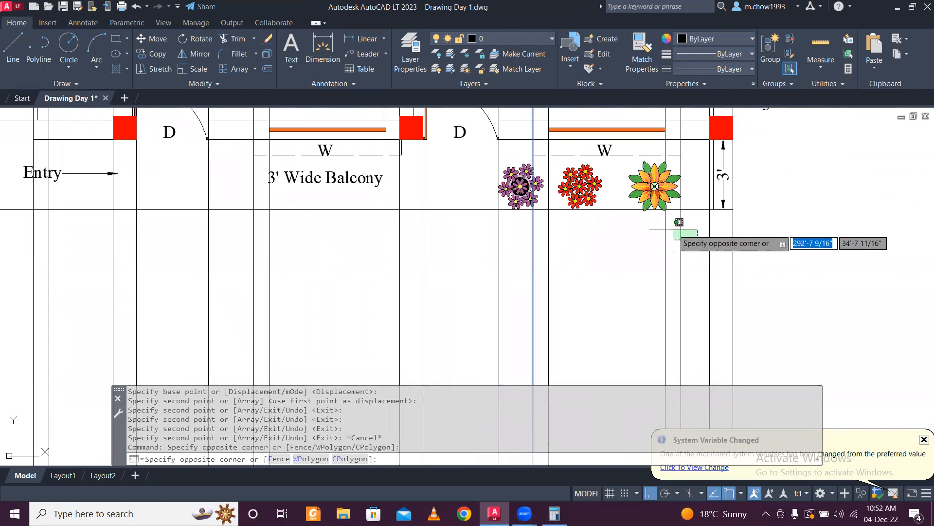
{"action": "left_click", "coordinate": [673, 229]}
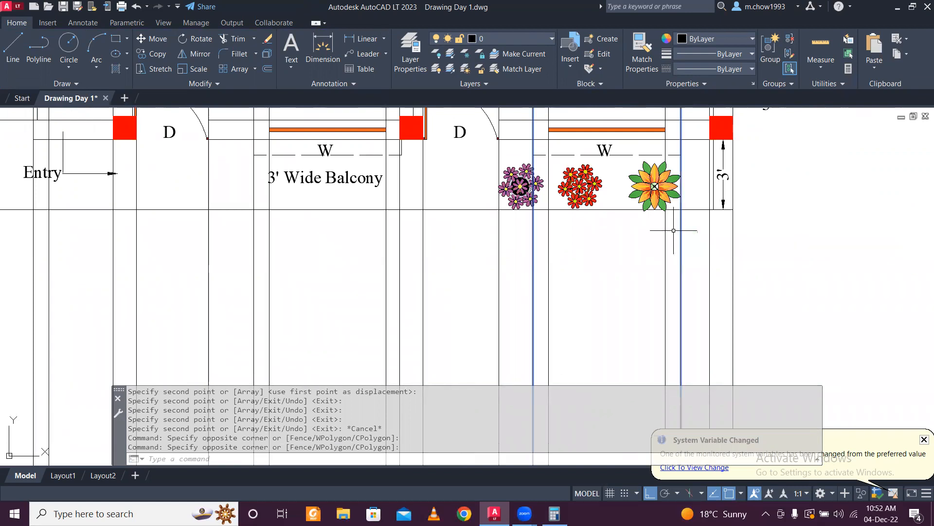
{"action": "scroll", "coordinate": [504, 234], "scroll_direction": "down", "scroll_amount": 1}
{"action": "scroll", "coordinate": [363, 228], "scroll_direction": "up", "scroll_amount": 1}
{"action": "left_click", "coordinate": [340, 236]}
{"action": "left_click", "coordinate": [334, 241]}
{"action": "left_click", "coordinate": [501, 249]}
{"action": "left_click", "coordinate": [478, 235]}
{"action": "key", "text": "Delete"}
- Erase the dashed outlines in front of both balcony windows in the original first-floor plan on its sheet
{"action": "scroll", "coordinate": [478, 235], "scroll_direction": "down", "scroll_amount": 5}
{"action": "scroll", "coordinate": [336, 239], "scroll_direction": "up", "scroll_amount": 5}
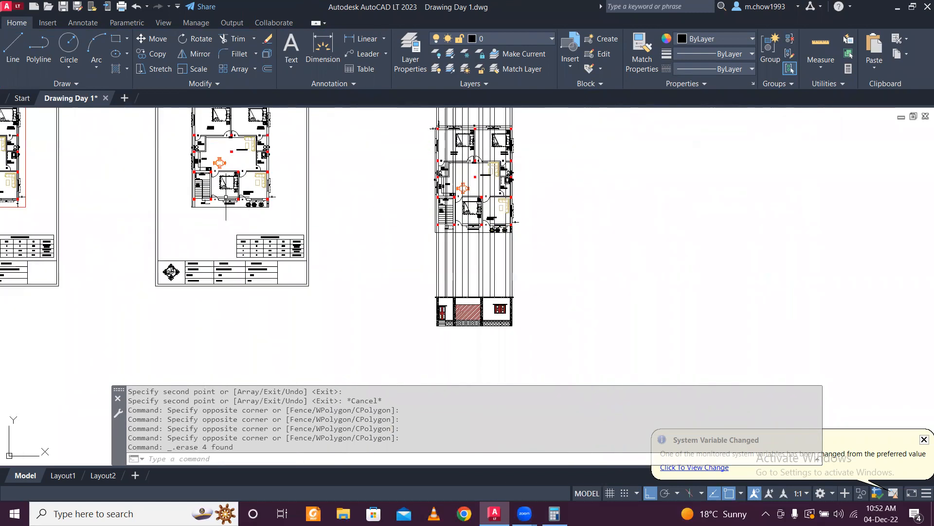
{"action": "left_click", "coordinate": [400, 273]}
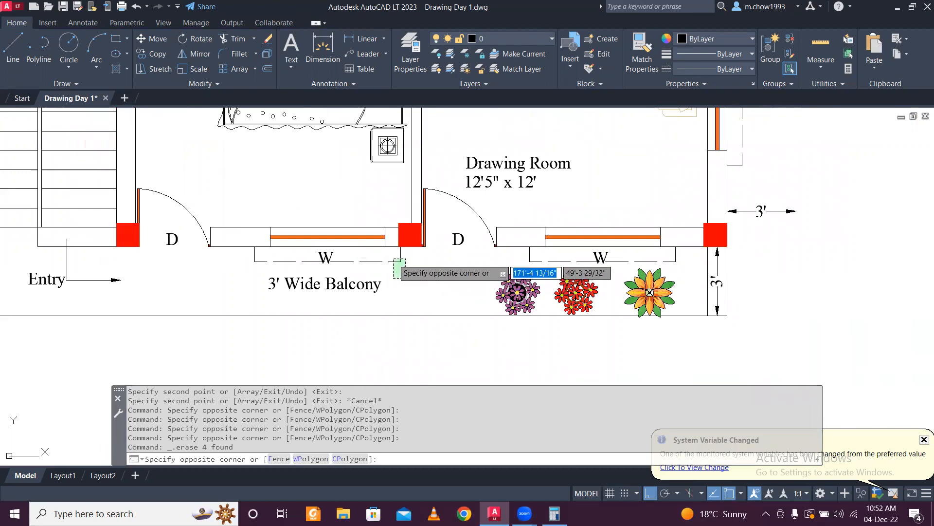
{"action": "left_click", "coordinate": [389, 259]}
{"action": "scroll", "coordinate": [537, 276], "scroll_direction": "up", "scroll_amount": 2}
{"action": "left_click", "coordinate": [540, 276]}
{"action": "left_click", "coordinate": [528, 243]}
{"action": "mouse_move", "coordinate": [525, 241]}
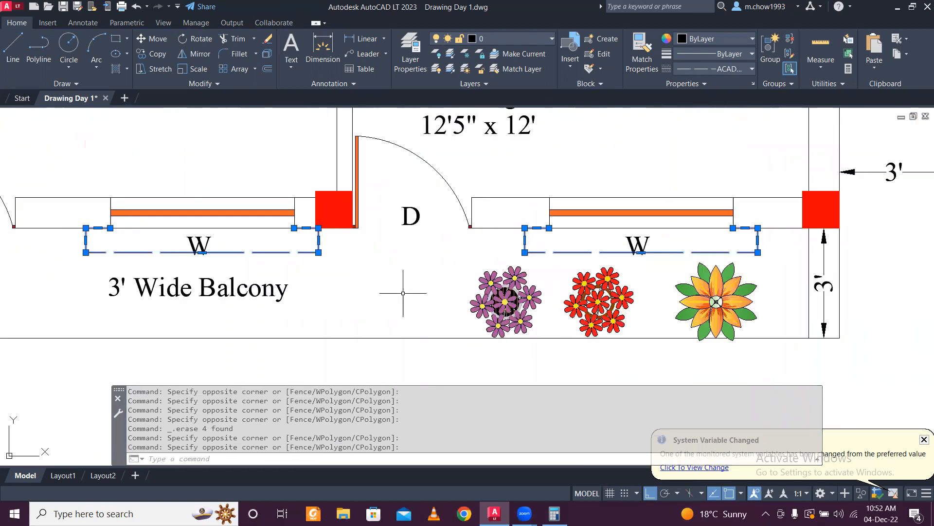
{"action": "key", "text": "Delete"}
- Erase the dashed outlines in front of both balcony windows in the first-floor plan copy above the elevation
{"action": "scroll", "coordinate": [403, 292], "scroll_direction": "down", "scroll_amount": 8}
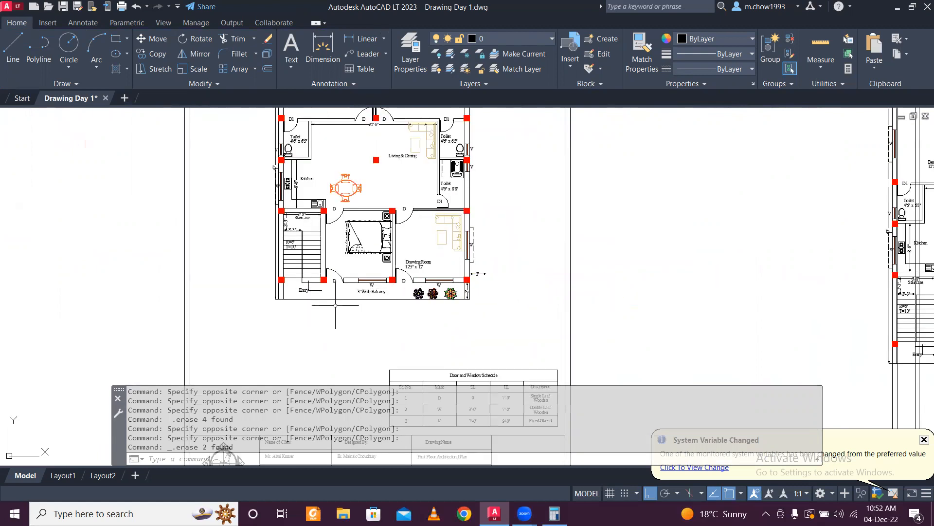
{"action": "scroll", "coordinate": [311, 282], "scroll_direction": "down", "scroll_amount": 3}
{"action": "scroll", "coordinate": [752, 303], "scroll_direction": "up", "scroll_amount": 6}
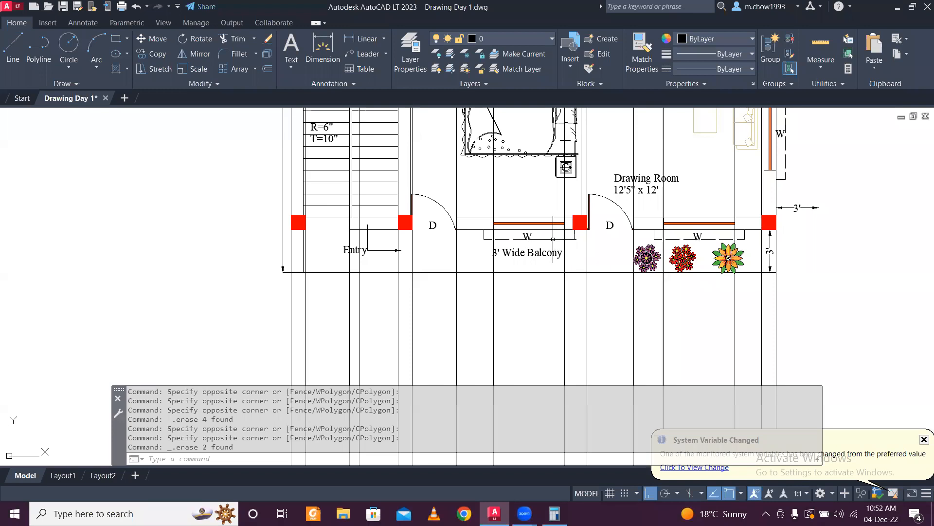
{"action": "left_click", "coordinate": [553, 238]}
{"action": "left_click", "coordinate": [672, 239]}
{"action": "key", "text": "Delete"}
{"action": "scroll", "coordinate": [669, 240], "scroll_direction": "down", "scroll_amount": 5}
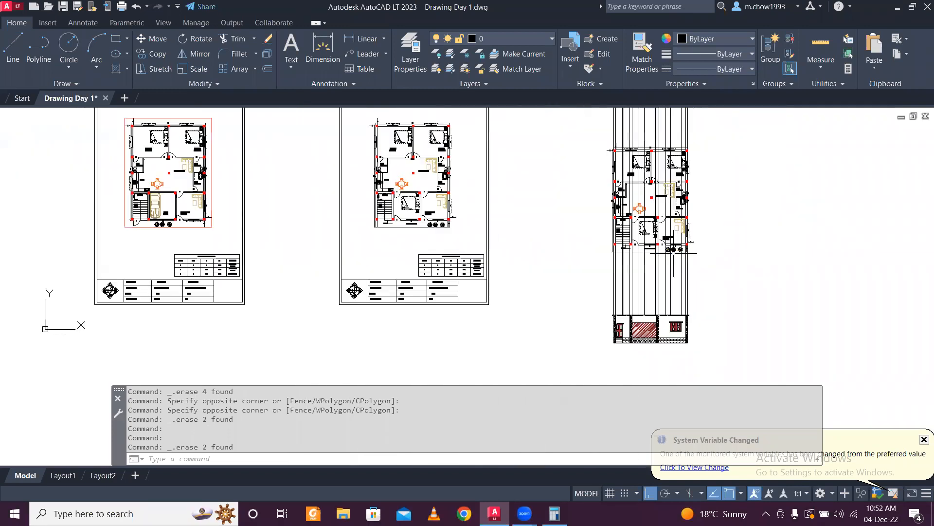
- Offset the top line of the ground-floor roof slab upward by 10'6 across the guide lines
{"action": "scroll", "coordinate": [687, 309], "scroll_direction": "up", "scroll_amount": 2}
{"action": "scroll", "coordinate": [680, 206], "scroll_direction": "up", "scroll_amount": 2}
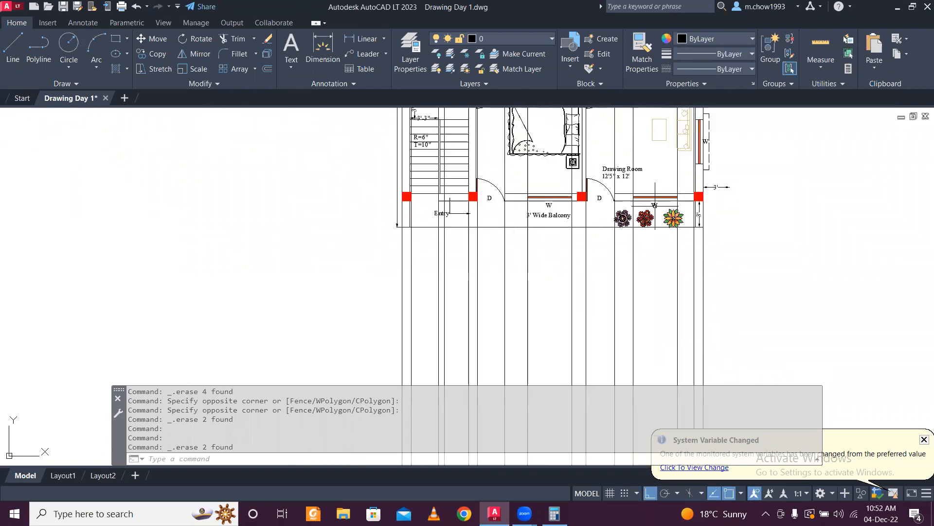
{"action": "scroll", "coordinate": [608, 204], "scroll_direction": "down", "scroll_amount": 1}
{"action": "middle_click_drag", "start_coordinate": [597, 253], "coordinate": [537, 140]}
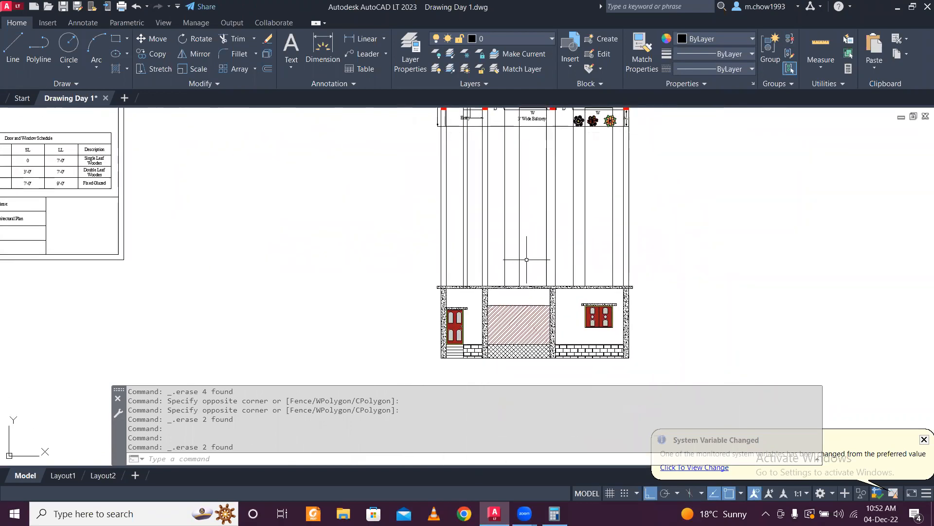
{"action": "scroll", "coordinate": [523, 261], "scroll_direction": "up", "scroll_amount": 2}
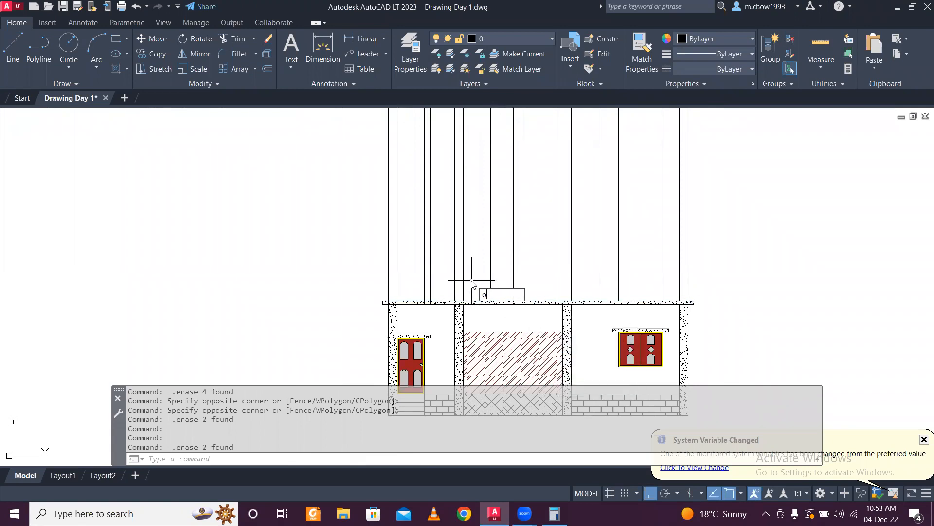
{"action": "key", "text": "Return"}
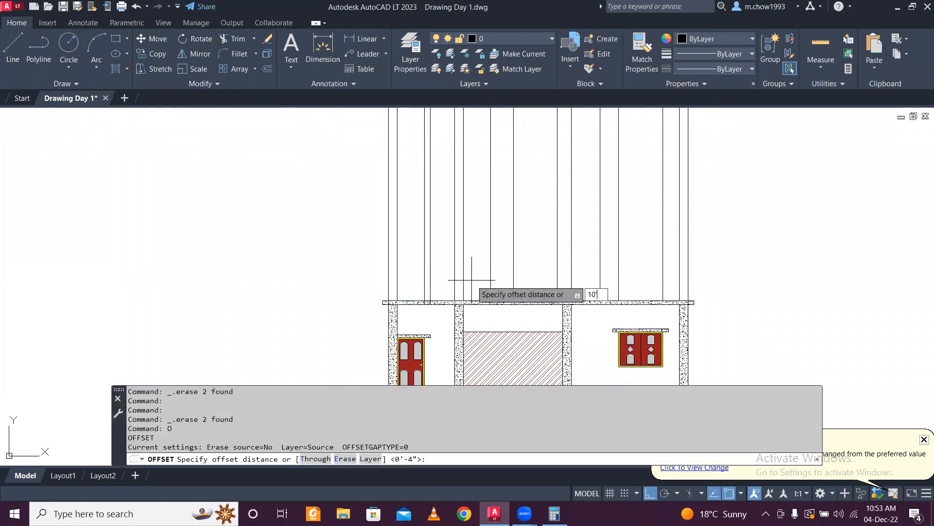
{"action": "key", "text": "Return"}
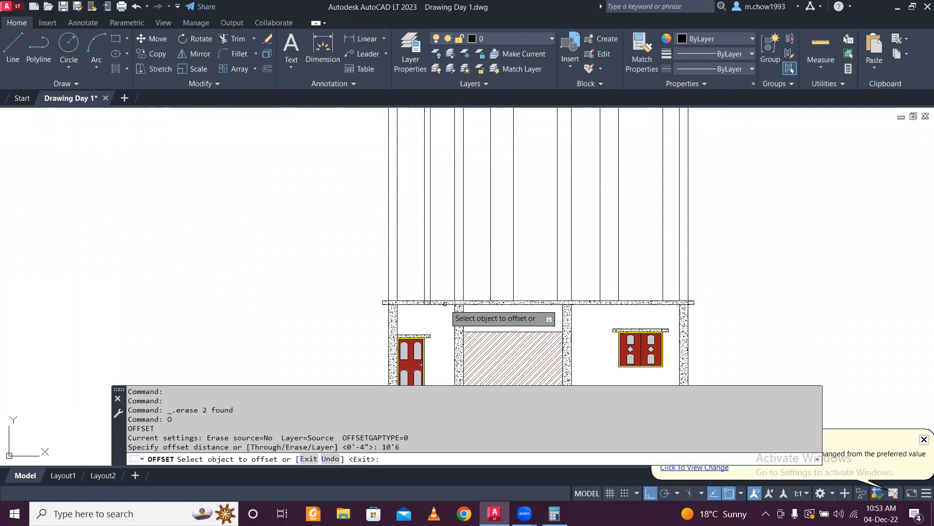
{"action": "left_click", "coordinate": [445, 301]}
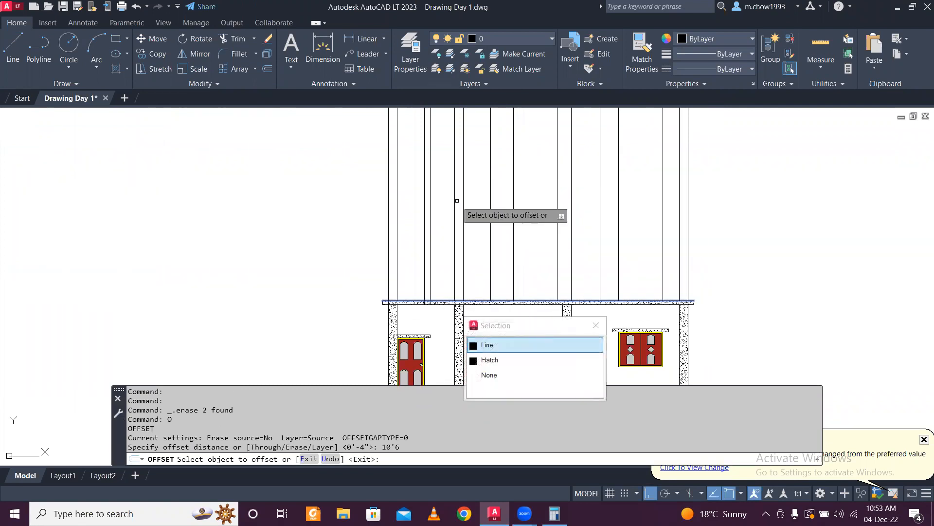
{"action": "left_click", "coordinate": [487, 345]}
{"action": "left_click", "coordinate": [441, 220]}
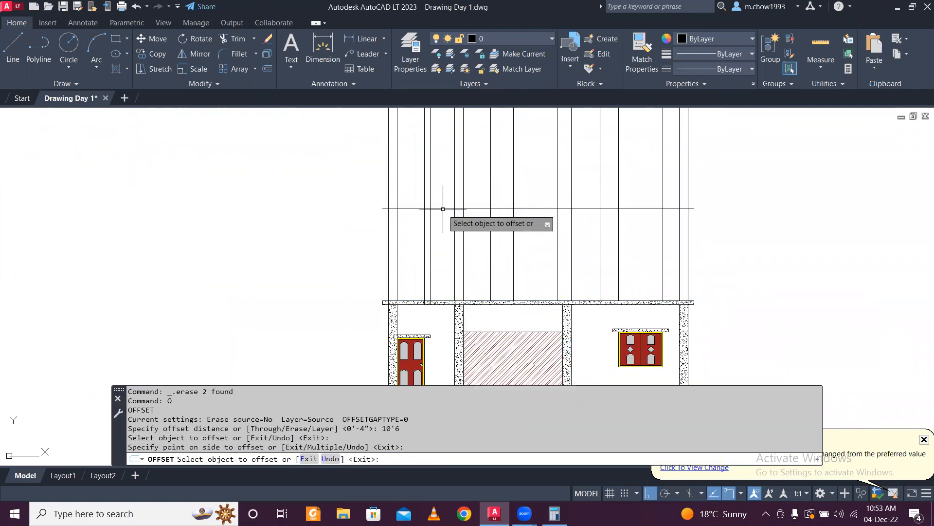
{"action": "key", "text": "Escape"}
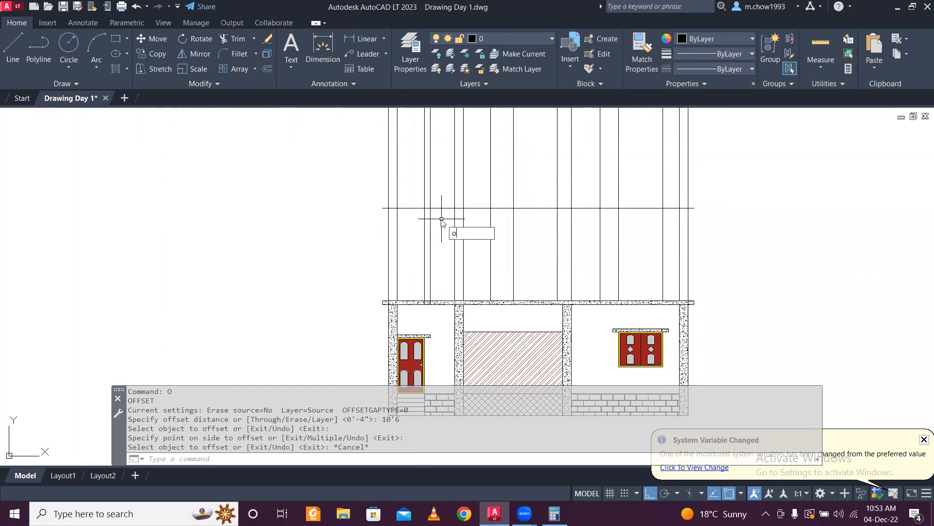
- Offset the new upper horizontal line downward by 5 to form the first-floor roof slab's thickness
{"action": "type", "text": "o"}
{"action": "key", "text": "Return"}
{"action": "type", "text": "5"}
{"action": "key", "text": "Return"}
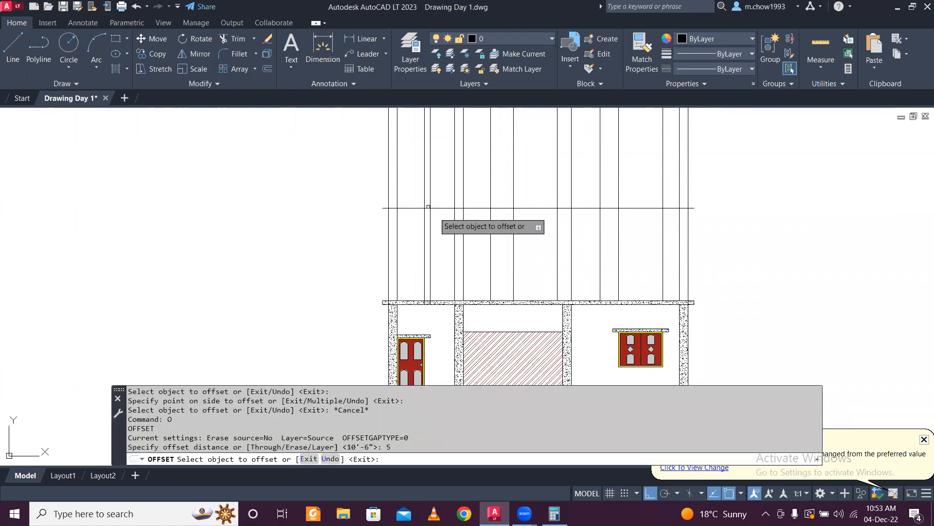
{"action": "left_click", "coordinate": [441, 208]}
{"action": "left_click", "coordinate": [437, 220]}
{"action": "key", "text": "Escape"}
- Draw vertical lines closing the left and right ends of the first-floor roof slab
{"action": "scroll", "coordinate": [411, 204], "scroll_direction": "up", "scroll_amount": 6}
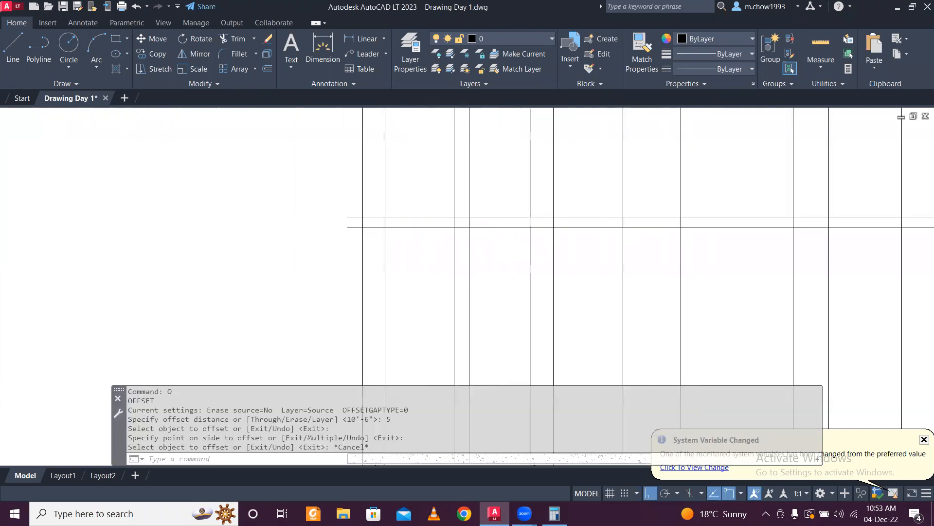
{"action": "left_click", "coordinate": [13, 46]}
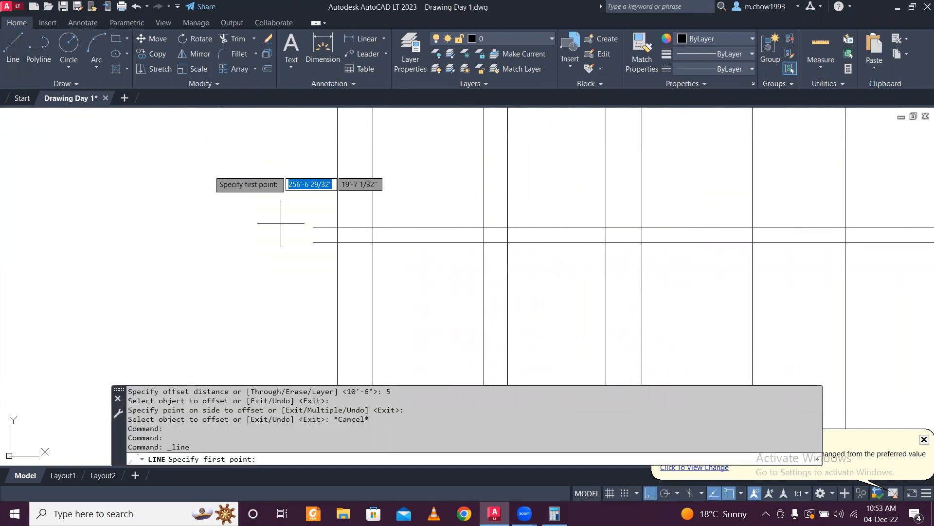
{"action": "left_click", "coordinate": [314, 227]}
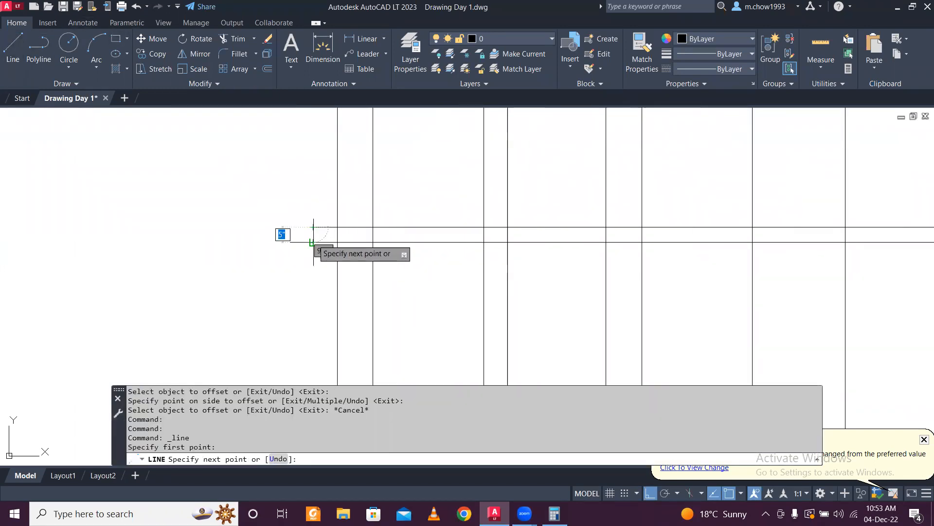
{"action": "left_click", "coordinate": [313, 242]}
{"action": "key", "text": "Escape"}
{"action": "scroll", "coordinate": [258, 223], "scroll_direction": "down", "scroll_amount": 5}
{"action": "middle_click_drag", "start_coordinate": [758, 225], "coordinate": [623, 228]}
{"action": "scroll", "coordinate": [559, 234], "scroll_direction": "up", "scroll_amount": 5}
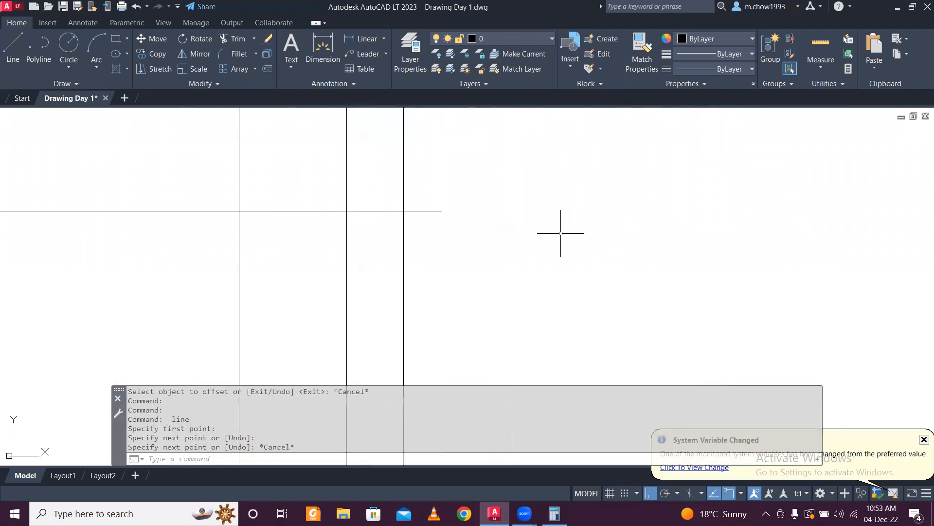
{"action": "key", "text": "Return"}
{"action": "left_click", "coordinate": [441, 211]}
{"action": "left_click", "coordinate": [442, 235]}
{"action": "key", "text": "Escape"}
- Trim the vertical guide lines inside the first-floor roof slab with a fence running along its full length
{"action": "scroll", "coordinate": [483, 227], "scroll_direction": "down", "scroll_amount": 3}
{"action": "scroll", "coordinate": [475, 225], "scroll_direction": "up", "scroll_amount": 4}
{"action": "type", "text": "t"}
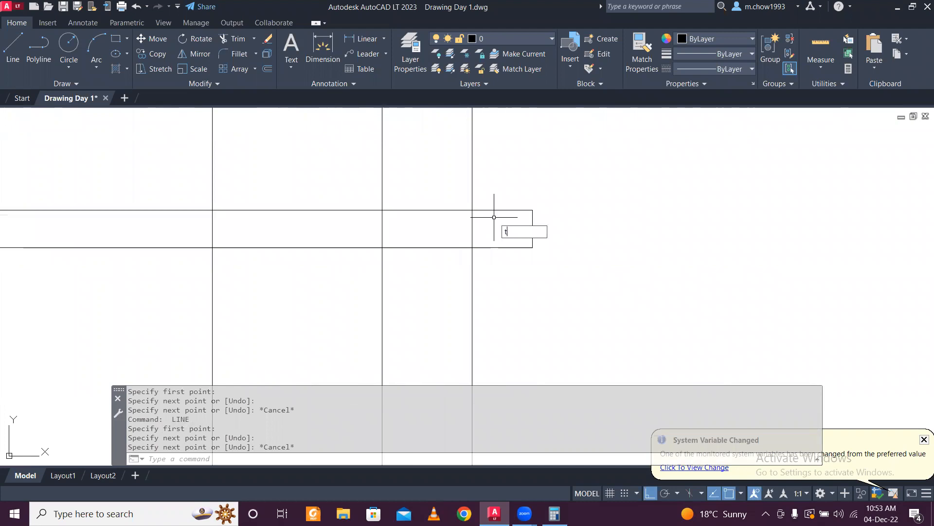
{"action": "type", "text": " or"}
{"action": "key", "text": "Return"}
{"action": "left_click", "coordinate": [494, 216]}
{"action": "scroll", "coordinate": [408, 223], "scroll_direction": "down", "scroll_amount": 3}
{"action": "scroll", "coordinate": [409, 235], "scroll_direction": "down", "scroll_amount": 3}
{"action": "scroll", "coordinate": [228, 236], "scroll_direction": "up", "scroll_amount": 7}
{"action": "left_click", "coordinate": [227, 208]}
{"action": "key", "text": "Return"}
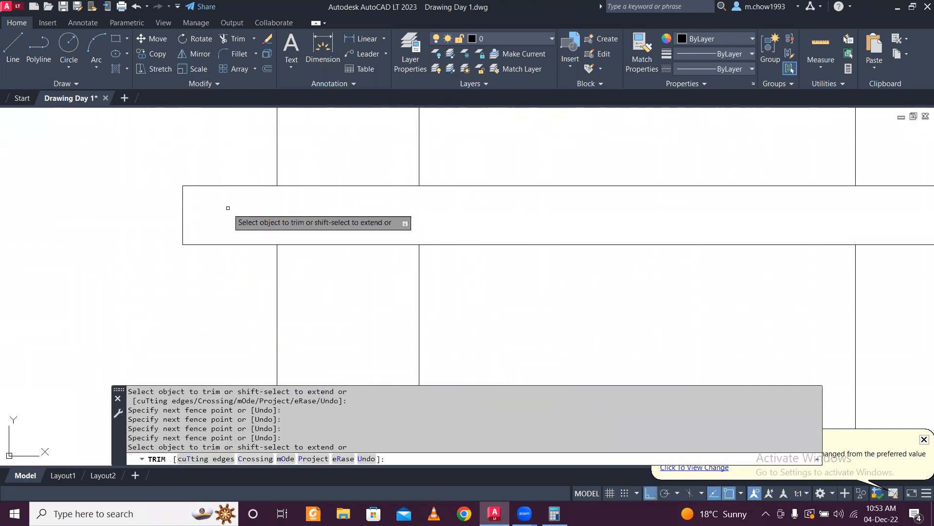
{"action": "key", "text": "F1"}
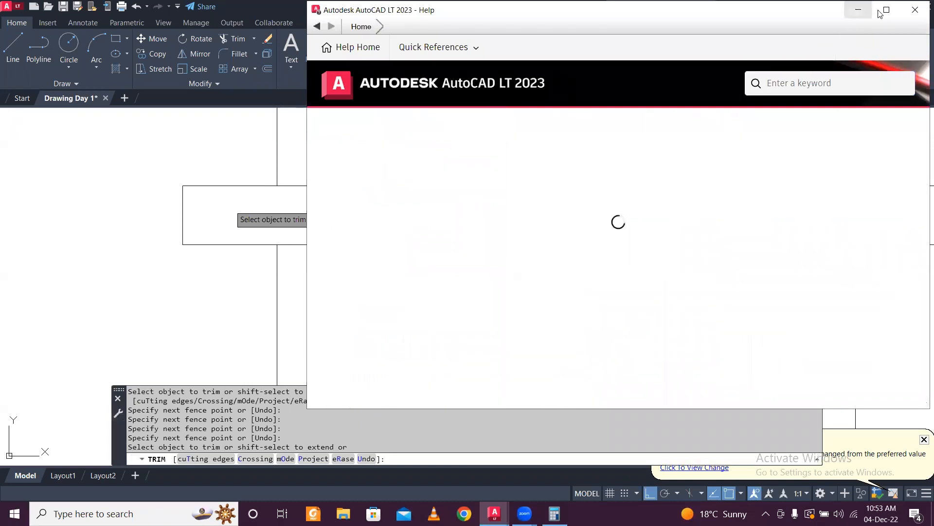
{"action": "left_click", "coordinate": [915, 9]}
{"action": "key", "text": "Escape"}
{"action": "scroll", "coordinate": [243, 212], "scroll_direction": "down", "scroll_amount": 6}
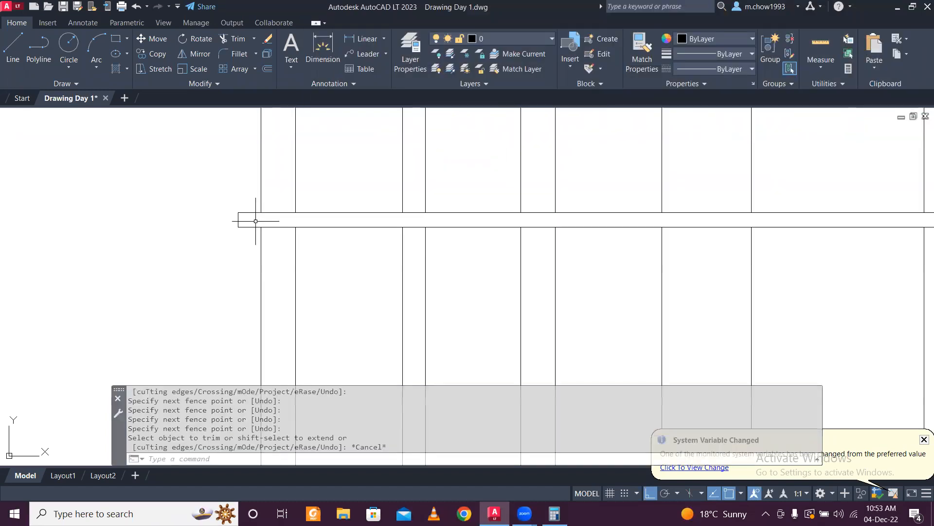
- Examine the door and window positions along the first-floor plan's balcony wall and their guide lines above the ground-floor elevation
{"action": "scroll", "coordinate": [340, 208], "scroll_direction": "down", "scroll_amount": 2}
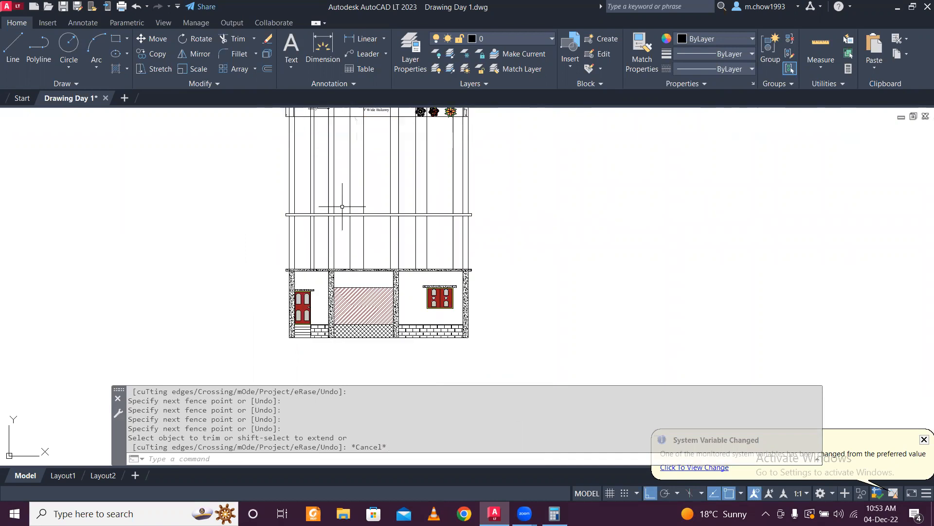
{"action": "scroll", "coordinate": [314, 211], "scroll_direction": "up", "scroll_amount": 2}
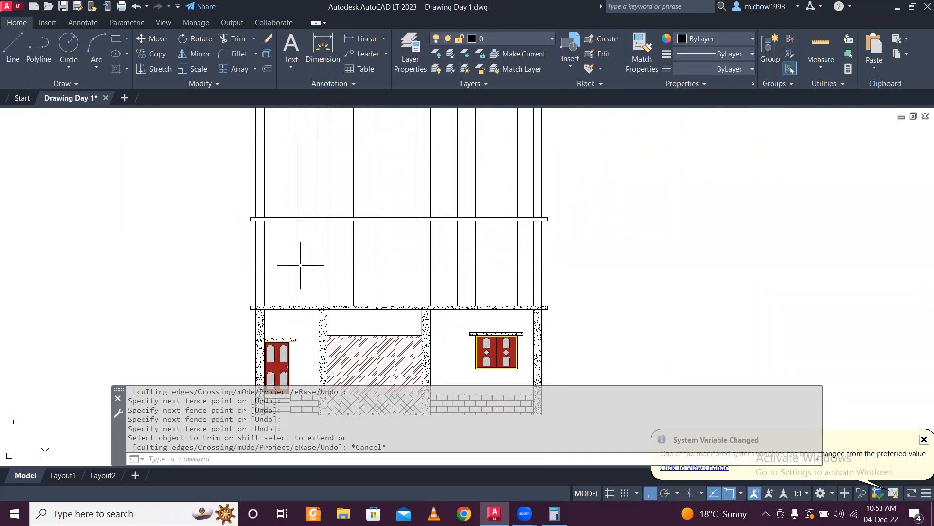
{"action": "scroll", "coordinate": [302, 263], "scroll_direction": "down", "scroll_amount": 1}
{"action": "middle_click_drag", "start_coordinate": [297, 133], "coordinate": [317, 226]}
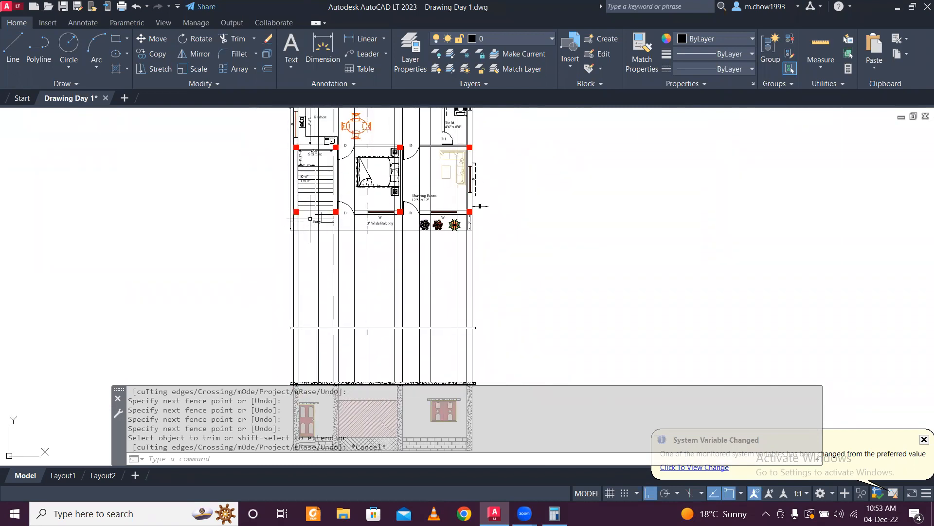
{"action": "scroll", "coordinate": [304, 217], "scroll_direction": "up", "scroll_amount": 4}
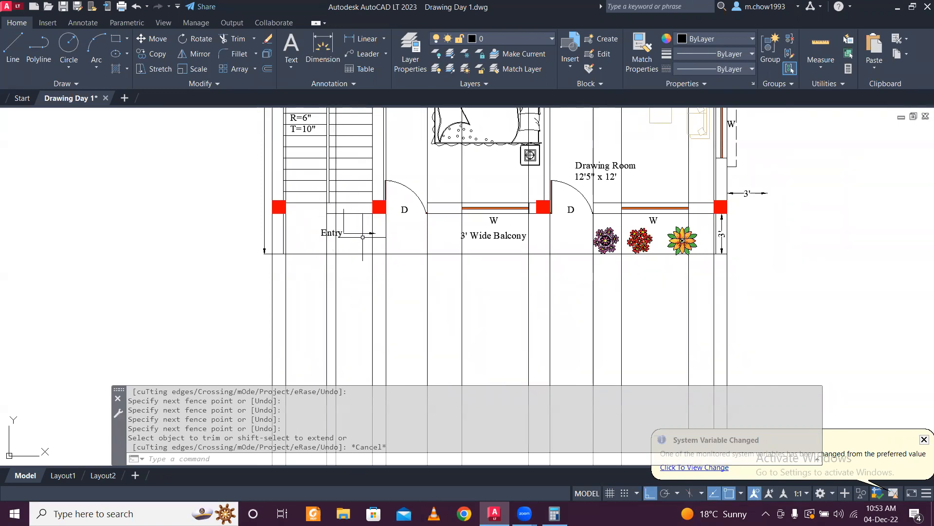
{"action": "middle_click_drag", "start_coordinate": [348, 207], "coordinate": [356, 265]}
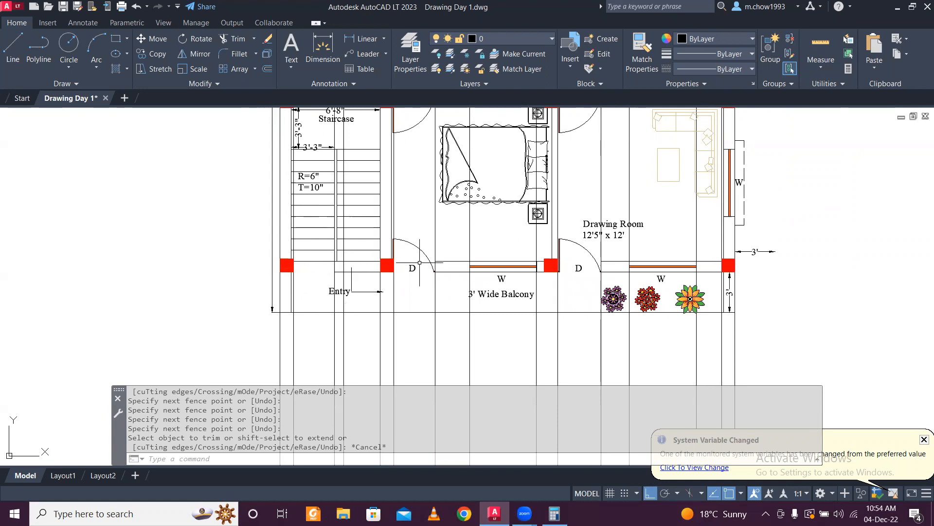
{"action": "scroll", "coordinate": [420, 263], "scroll_direction": "down", "scroll_amount": 6}
{"action": "middle_click_drag", "start_coordinate": [391, 340], "coordinate": [377, 273]}
{"action": "scroll", "coordinate": [389, 314], "scroll_direction": "up", "scroll_amount": 4}
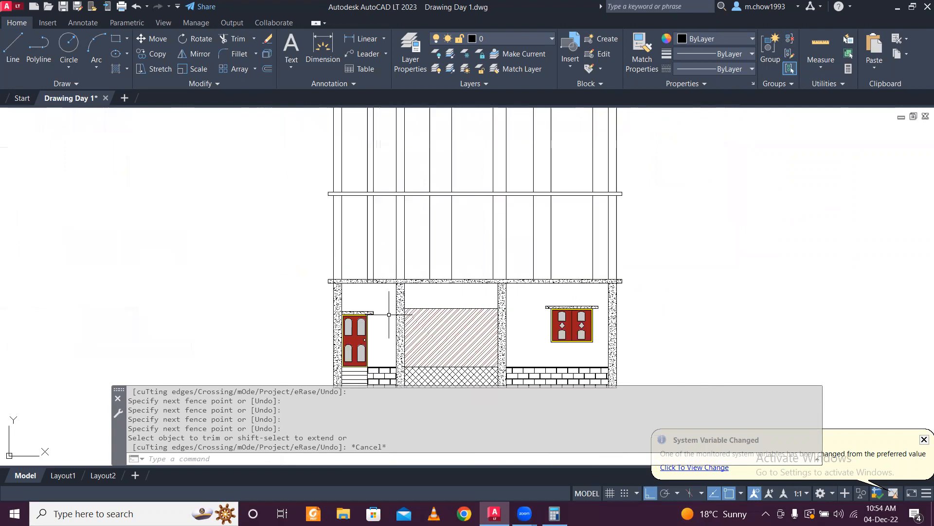
- Copy the ground-floor entrance door by its lower-left corner onto the ground-floor roof slab, at the bedroom door's left guide line
{"action": "scroll", "coordinate": [380, 325], "scroll_direction": "up", "scroll_amount": 5}
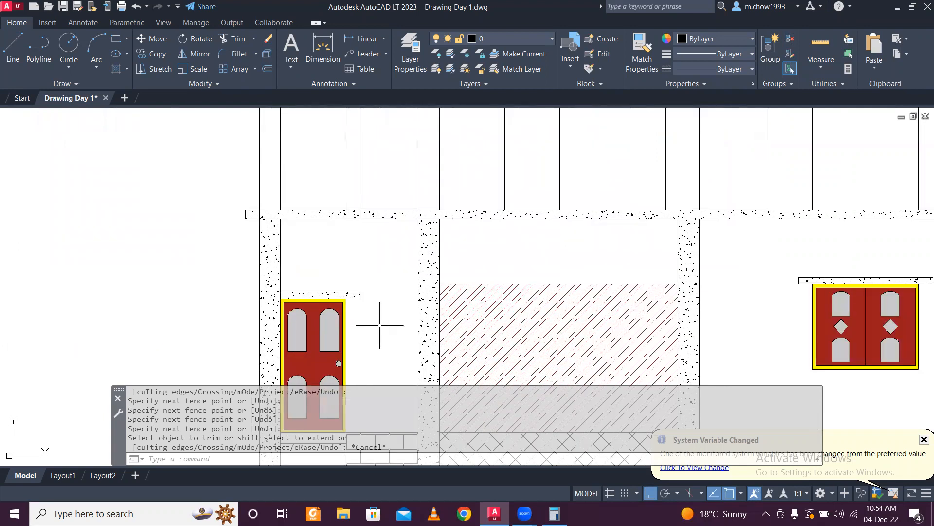
{"action": "left_click", "coordinate": [380, 325]}
{"action": "left_click", "coordinate": [320, 317]}
{"action": "scroll", "coordinate": [358, 315], "scroll_direction": "down", "scroll_amount": 6}
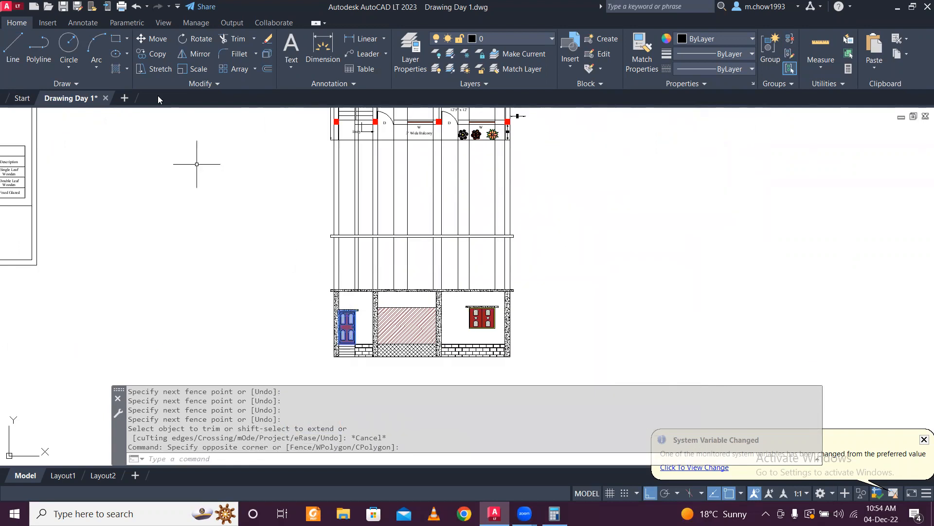
{"action": "left_click", "coordinate": [140, 54]}
{"action": "scroll", "coordinate": [340, 265], "scroll_direction": "up", "scroll_amount": 6}
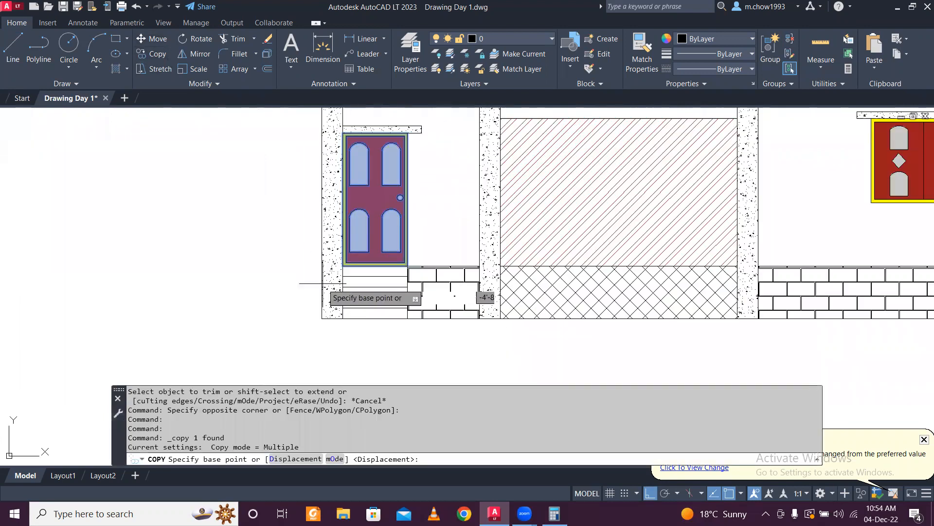
{"action": "scroll", "coordinate": [375, 269], "scroll_direction": "down", "scroll_amount": 2}
{"action": "left_click", "coordinate": [349, 217]}
{"action": "scroll", "coordinate": [344, 209], "scroll_direction": "down", "scroll_amount": 4}
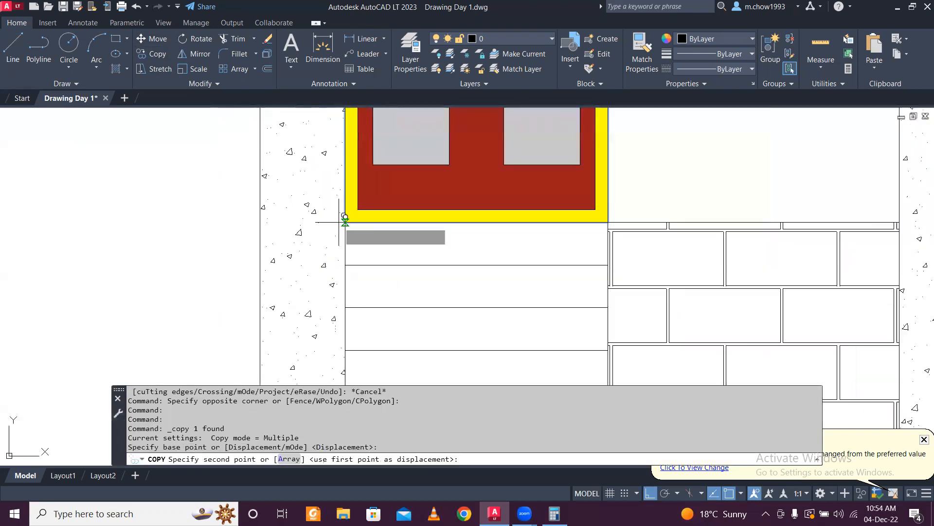
{"action": "scroll", "coordinate": [341, 214], "scroll_direction": "down", "scroll_amount": 3}
{"action": "scroll", "coordinate": [386, 177], "scroll_direction": "up", "scroll_amount": 8}
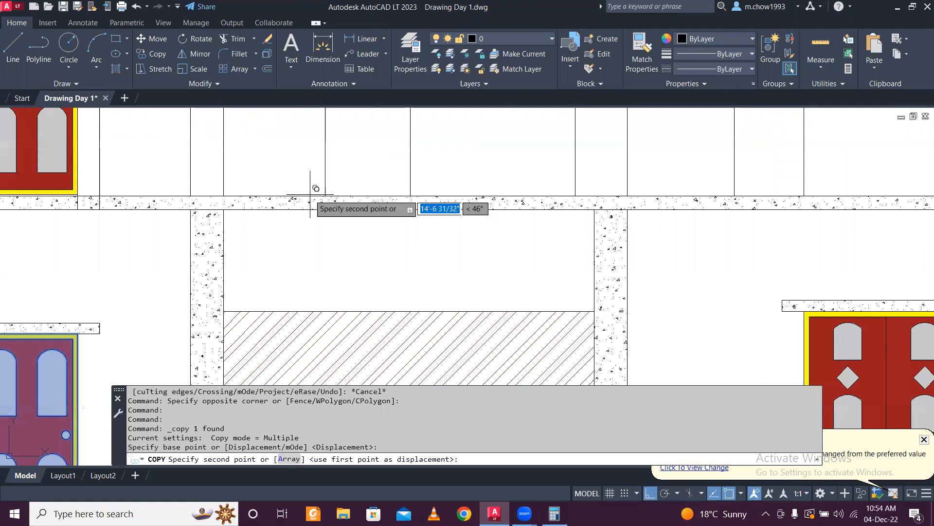
{"action": "left_click", "coordinate": [171, 196]}
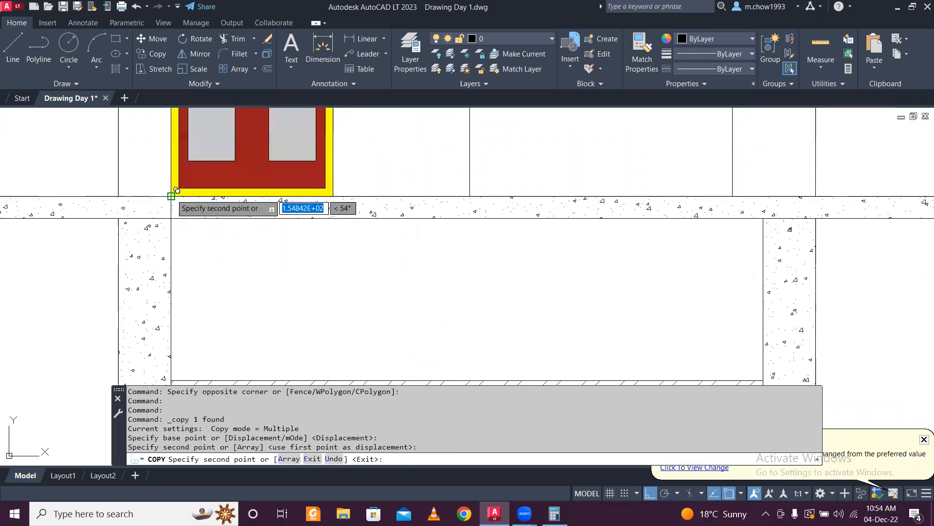
{"action": "scroll", "coordinate": [172, 194], "scroll_direction": "down", "scroll_amount": 8}
{"action": "key", "text": "Escape"}
- Copy the first-floor door by its lower-left corner along the slab to the drawing-room door's left guide line
{"action": "middle_click_drag", "start_coordinate": [305, 215], "coordinate": [324, 391]}
{"action": "scroll", "coordinate": [303, 263], "scroll_direction": "down", "scroll_amount": 1}
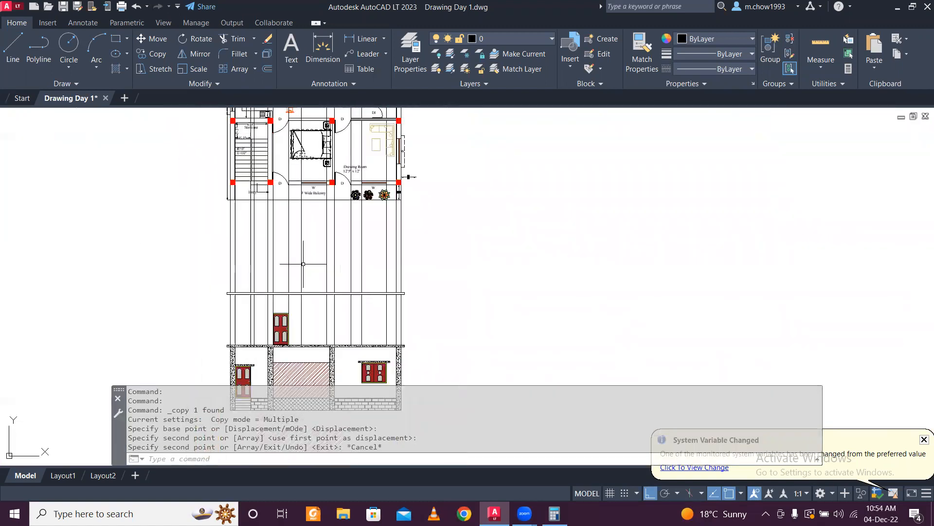
{"action": "middle_click_drag", "start_coordinate": [291, 195], "coordinate": [296, 221]}
{"action": "scroll", "coordinate": [311, 243], "scroll_direction": "down", "scroll_amount": 3}
{"action": "scroll", "coordinate": [330, 286], "scroll_direction": "up", "scroll_amount": 3}
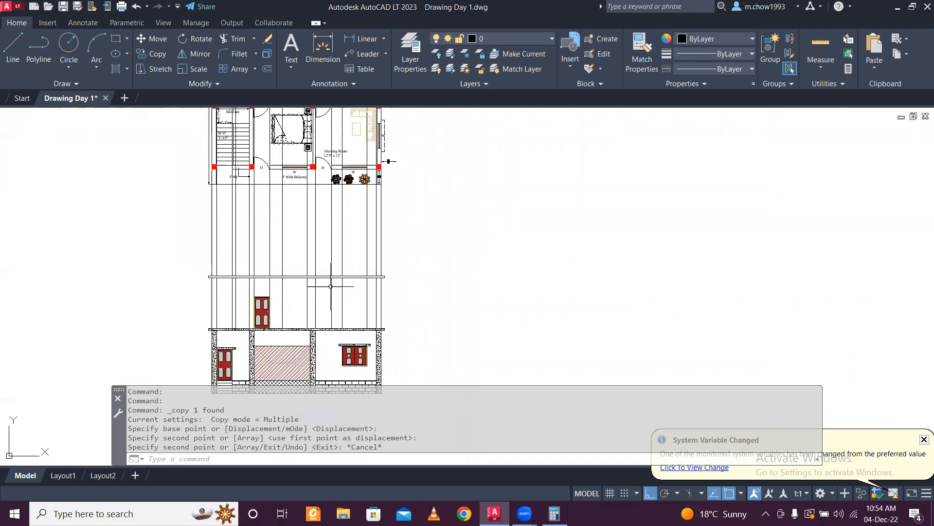
{"action": "scroll", "coordinate": [272, 310], "scroll_direction": "up", "scroll_amount": 5}
{"action": "left_click", "coordinate": [249, 287]}
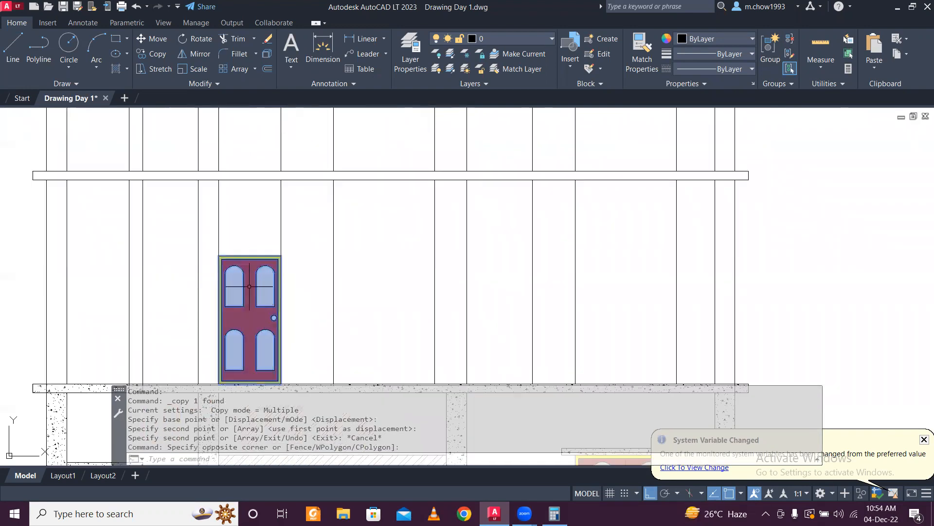
{"action": "left_click", "coordinate": [150, 55]}
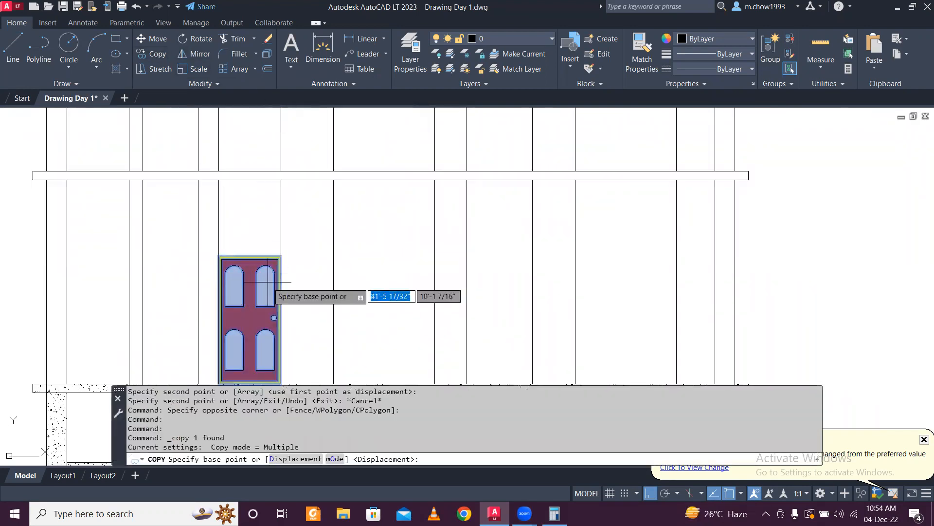
{"action": "middle_click_drag", "start_coordinate": [239, 347], "coordinate": [247, 238]}
{"action": "scroll", "coordinate": [247, 237], "scroll_direction": "up", "scroll_amount": 4}
{"action": "left_click", "coordinate": [214, 286]}
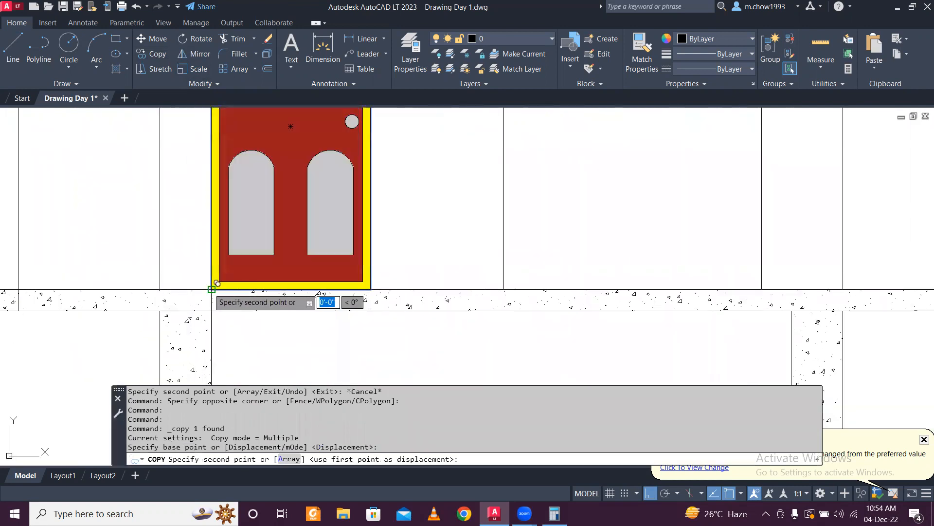
{"action": "scroll", "coordinate": [215, 286], "scroll_direction": "down", "scroll_amount": 6}
{"action": "scroll", "coordinate": [370, 279], "scroll_direction": "down", "scroll_amount": 4}
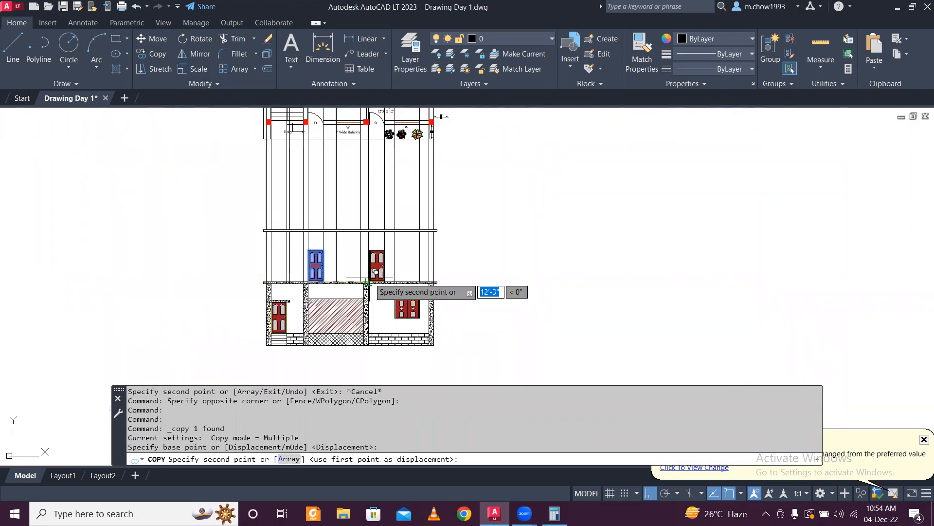
{"action": "scroll", "coordinate": [366, 282], "scroll_direction": "up", "scroll_amount": 10}
{"action": "left_click", "coordinate": [319, 305]}
{"action": "key", "text": "Escape"}
- Compare the drawing-room door opening and its guide lines in the plan with the copied door in the elevation
{"action": "scroll", "coordinate": [313, 292], "scroll_direction": "down", "scroll_amount": 6}
{"action": "scroll", "coordinate": [386, 261], "scroll_direction": "up", "scroll_amount": 3}
{"action": "scroll", "coordinate": [361, 243], "scroll_direction": "up", "scroll_amount": 1}
{"action": "scroll", "coordinate": [400, 195], "scroll_direction": "down", "scroll_amount": 6}
{"action": "scroll", "coordinate": [430, 161], "scroll_direction": "up", "scroll_amount": 6}
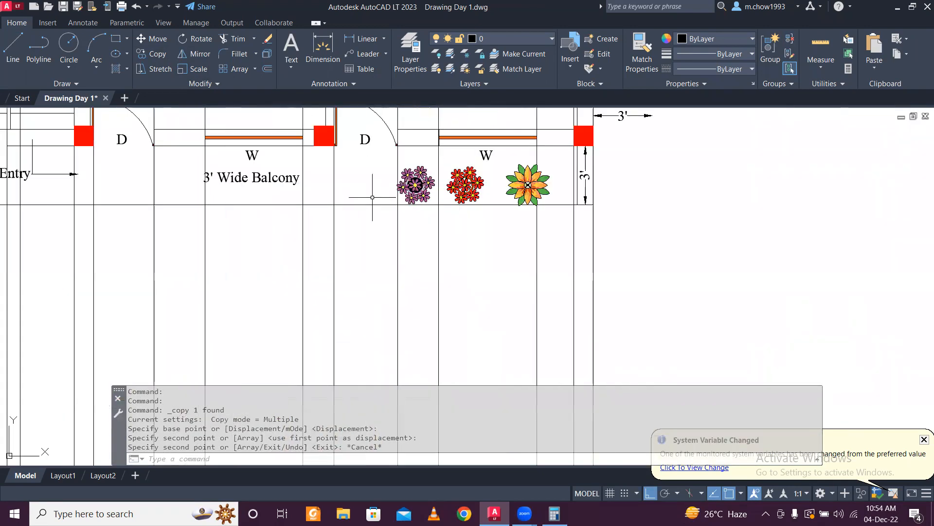
{"action": "scroll", "coordinate": [344, 127], "scroll_direction": "up", "scroll_amount": 2}
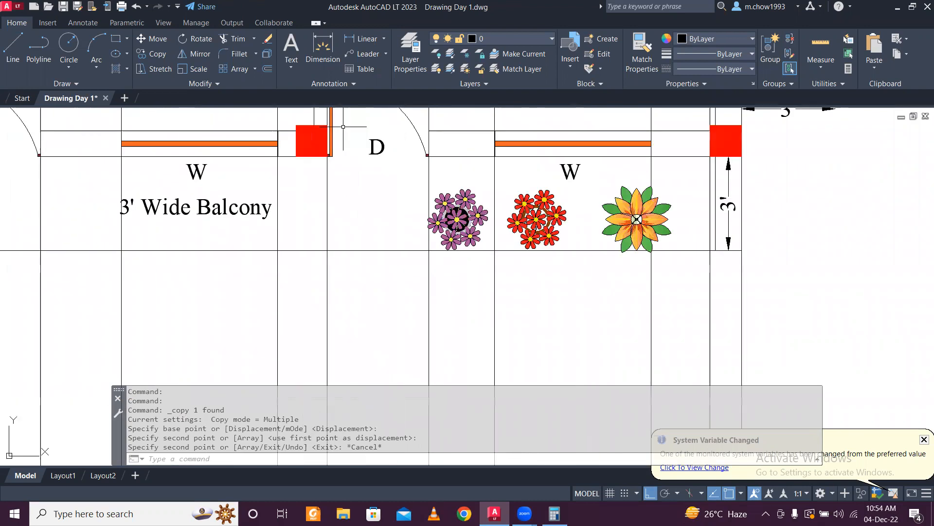
{"action": "scroll", "coordinate": [344, 127], "scroll_direction": "down", "scroll_amount": 8}
{"action": "scroll", "coordinate": [355, 298], "scroll_direction": "up", "scroll_amount": 4}
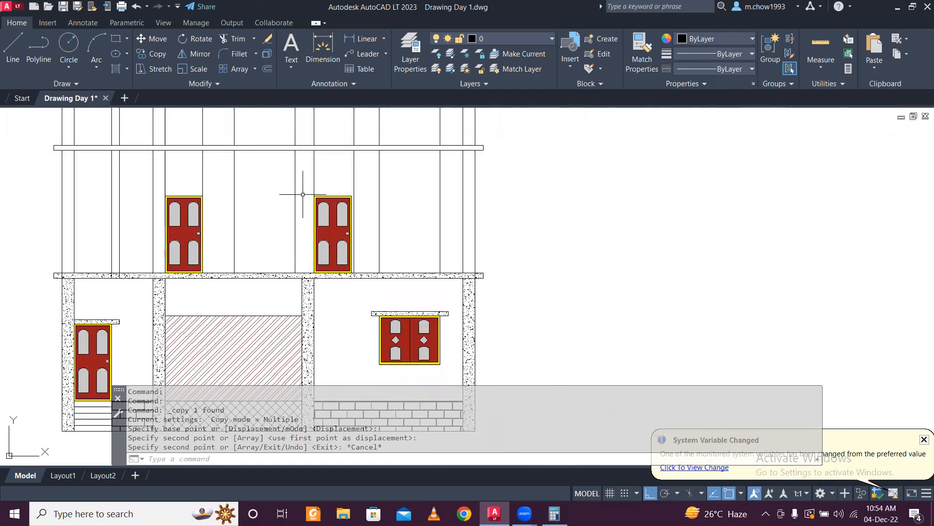
{"action": "scroll", "coordinate": [302, 194], "scroll_direction": "up", "scroll_amount": 2}
{"action": "scroll", "coordinate": [328, 178], "scroll_direction": "down", "scroll_amount": 4}
{"action": "scroll", "coordinate": [359, 173], "scroll_direction": "up", "scroll_amount": 4}
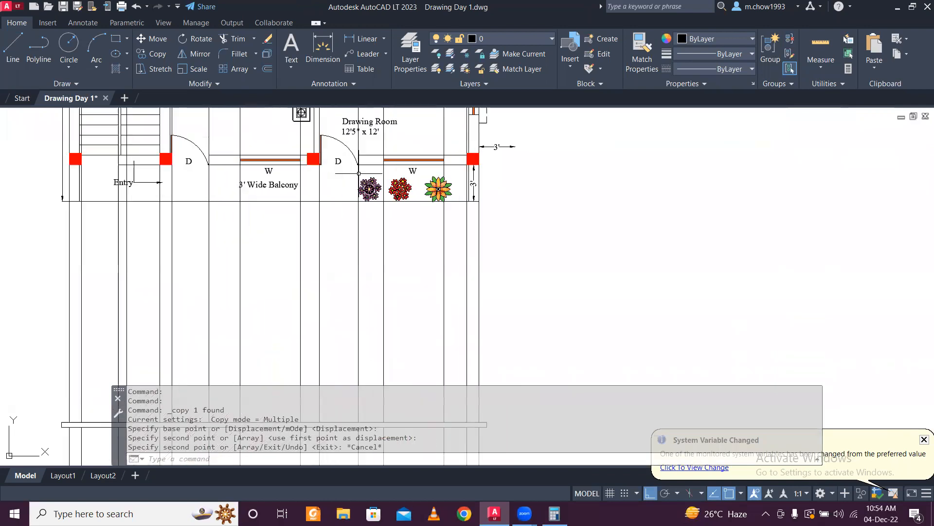
{"action": "scroll", "coordinate": [359, 173], "scroll_direction": "up", "scroll_amount": 3}
{"action": "left_click", "coordinate": [365, 167]}
{"action": "scroll", "coordinate": [311, 127], "scroll_direction": "down", "scroll_amount": 3}
{"action": "key", "text": "Escape"}
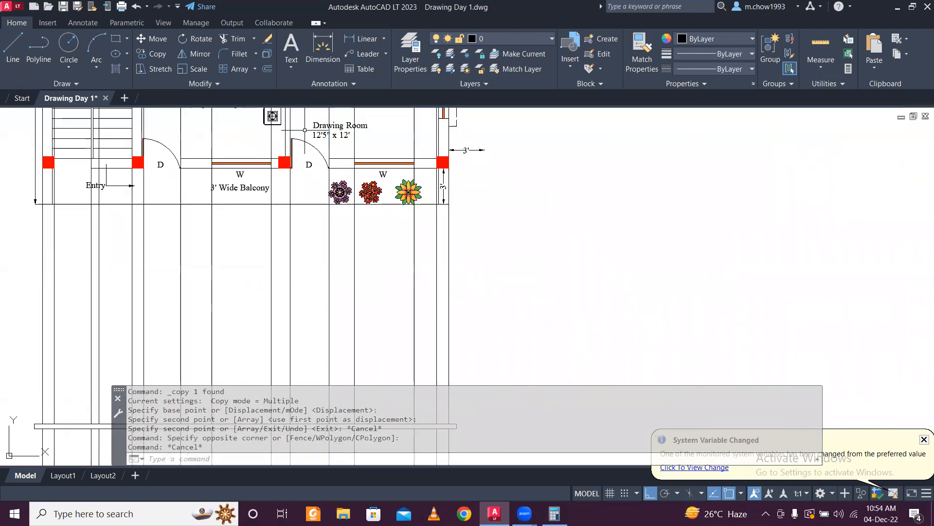
- Measure the width between the drawing-room door's guide lines with a linear dimension, without placing it
{"action": "left_click", "coordinate": [364, 42]}
{"action": "scroll", "coordinate": [341, 161], "scroll_direction": "up", "scroll_amount": 4}
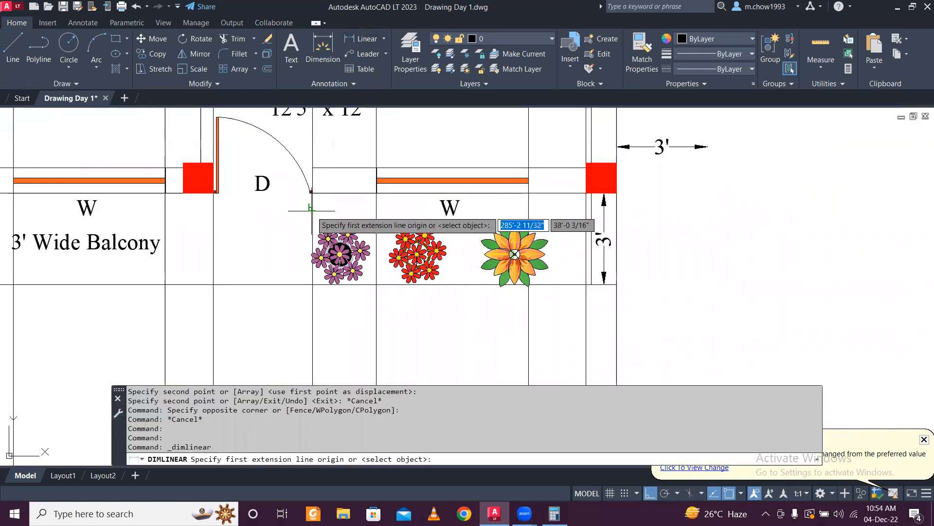
{"action": "left_click", "coordinate": [312, 213]}
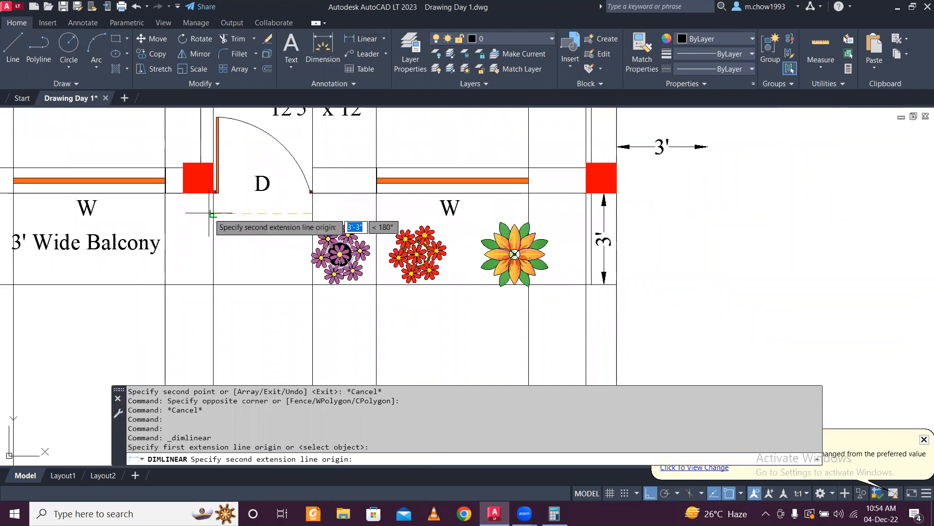
{"action": "left_click", "coordinate": [216, 213]}
{"action": "scroll", "coordinate": [237, 215], "scroll_direction": "down", "scroll_amount": 4}
{"action": "scroll", "coordinate": [380, 229], "scroll_direction": "down", "scroll_amount": 3}
{"action": "key", "text": "Escape"}
- Measure the width between the bedroom balcony door's guide lines in both directions, without placing the dimensions
{"action": "scroll", "coordinate": [128, 219], "scroll_direction": "up", "scroll_amount": 6}
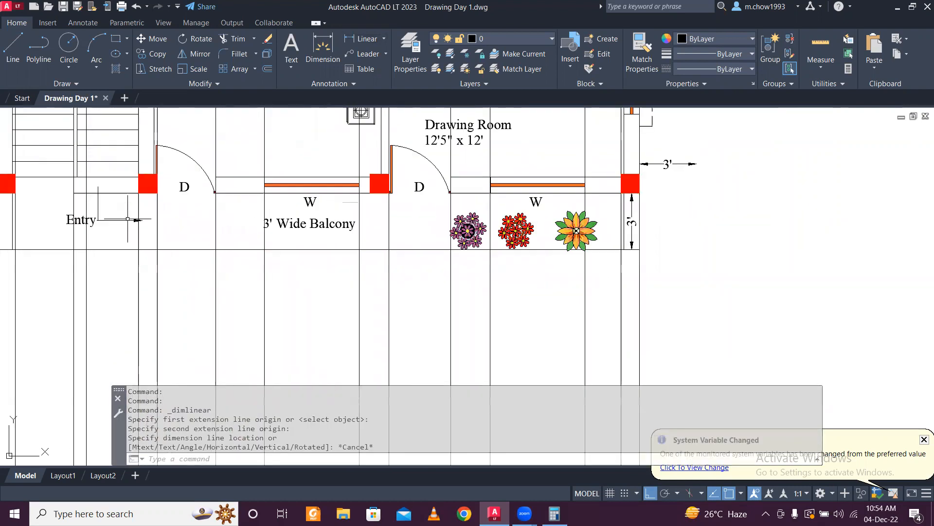
{"action": "key", "text": "Return"}
{"action": "left_click", "coordinate": [158, 250]}
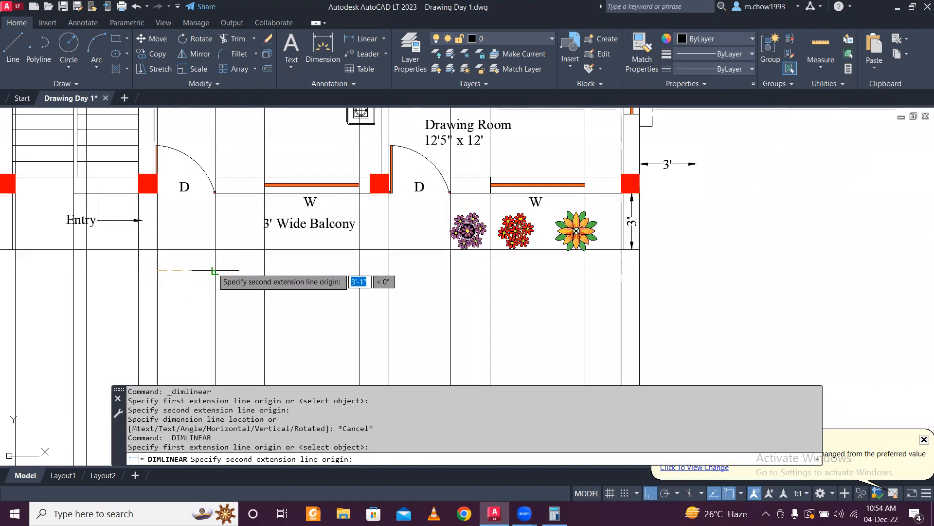
{"action": "left_click", "coordinate": [215, 250]}
{"action": "scroll", "coordinate": [214, 270], "scroll_direction": "up", "scroll_amount": 5}
{"action": "key", "text": "Escape"}
{"action": "key", "text": "Return"}
{"action": "left_click", "coordinate": [214, 266]}
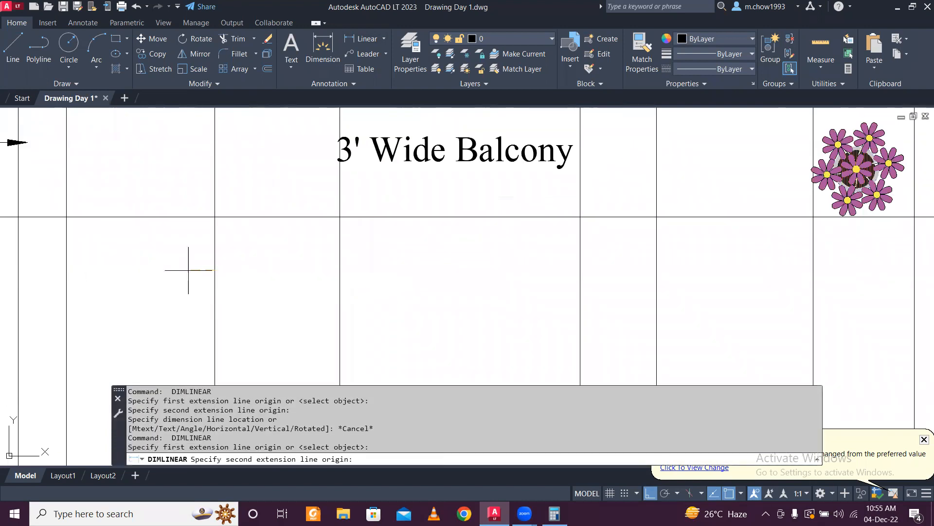
{"action": "left_click", "coordinate": [67, 270]}
{"action": "scroll", "coordinate": [73, 271], "scroll_direction": "down", "scroll_amount": 4}
{"action": "key", "text": "Escape"}
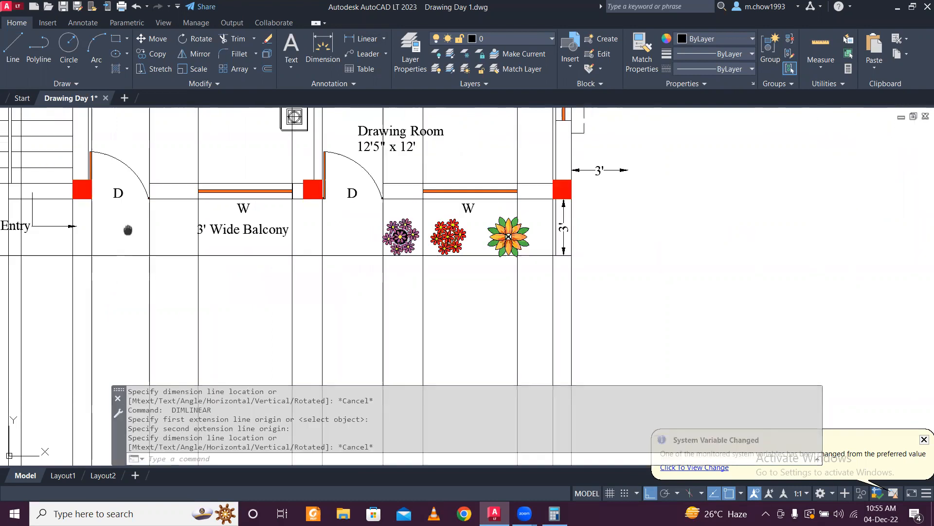
- Move the bedroom balcony door in the plan 1 1/2" to the right so its frame starts at the column's edge
{"action": "scroll", "coordinate": [124, 238], "scroll_direction": "up", "scroll_amount": 1}
{"action": "scroll", "coordinate": [141, 219], "scroll_direction": "up", "scroll_amount": 4}
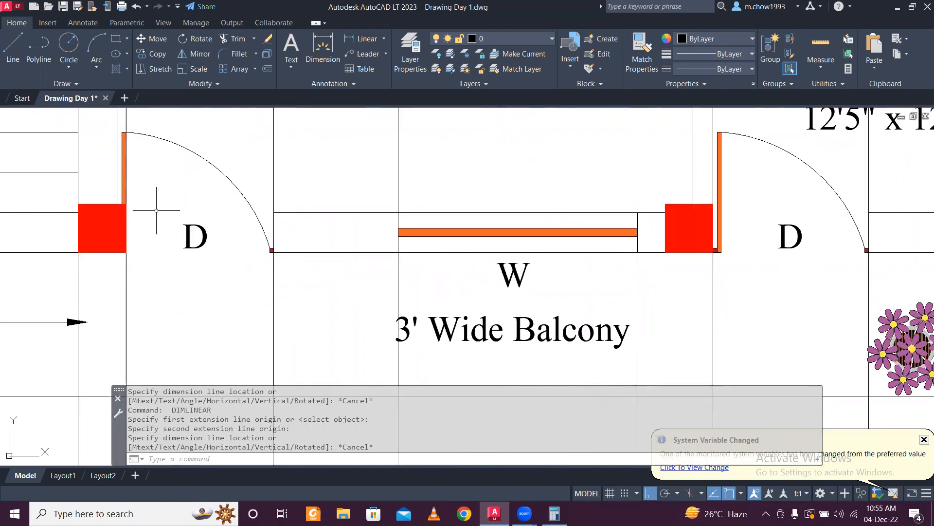
{"action": "scroll", "coordinate": [187, 236], "scroll_direction": "down", "scroll_amount": 4}
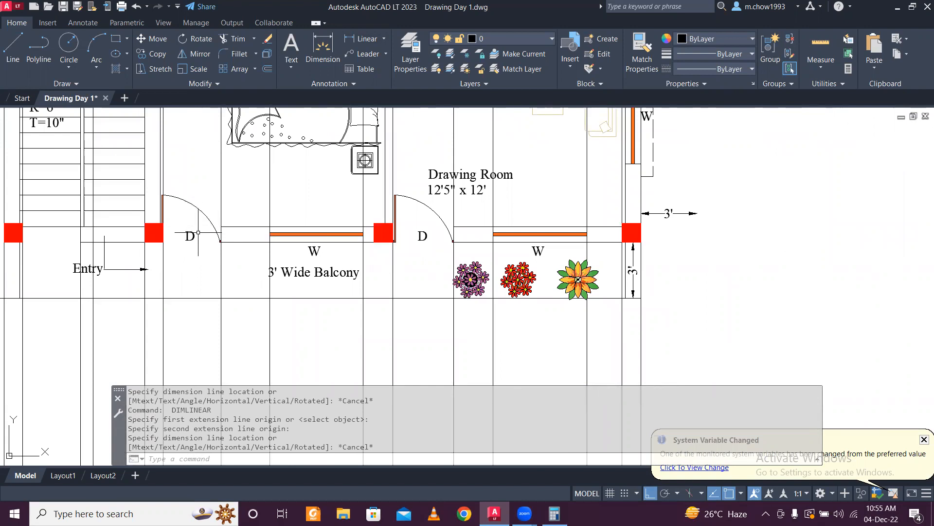
{"action": "scroll", "coordinate": [207, 227], "scroll_direction": "down", "scroll_amount": 2}
{"action": "scroll", "coordinate": [198, 228], "scroll_direction": "up", "scroll_amount": 2}
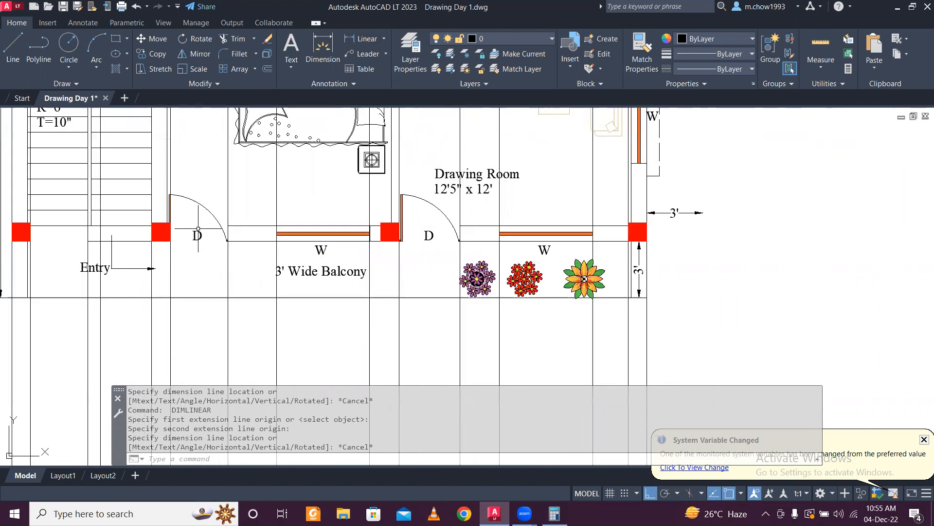
{"action": "scroll", "coordinate": [200, 211], "scroll_direction": "up", "scroll_amount": 6}
{"action": "left_click", "coordinate": [214, 198]}
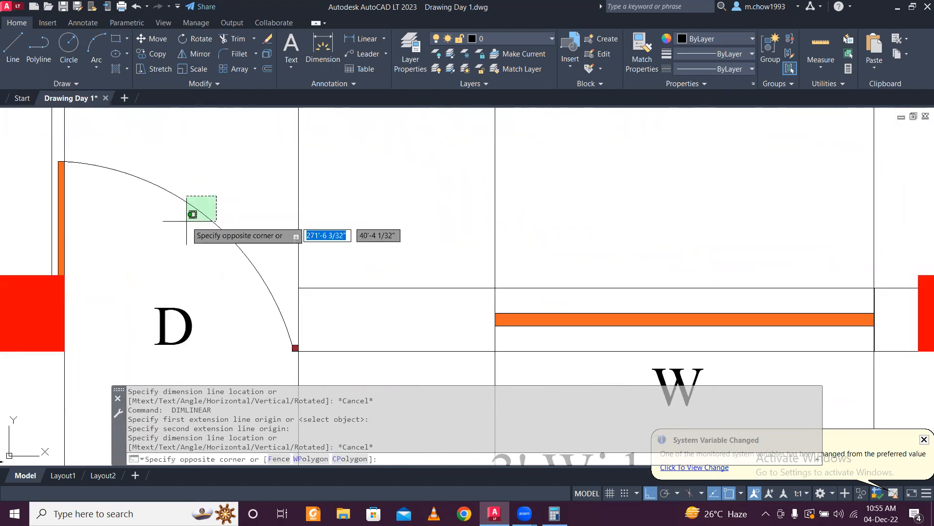
{"action": "left_click", "coordinate": [176, 217]}
{"action": "scroll", "coordinate": [177, 217], "scroll_direction": "down", "scroll_amount": 2}
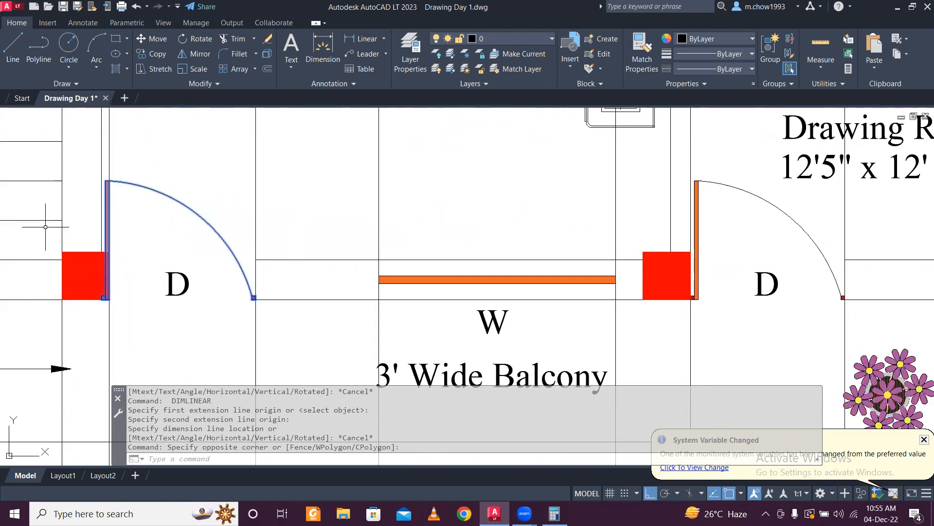
{"action": "left_click", "coordinate": [152, 38]}
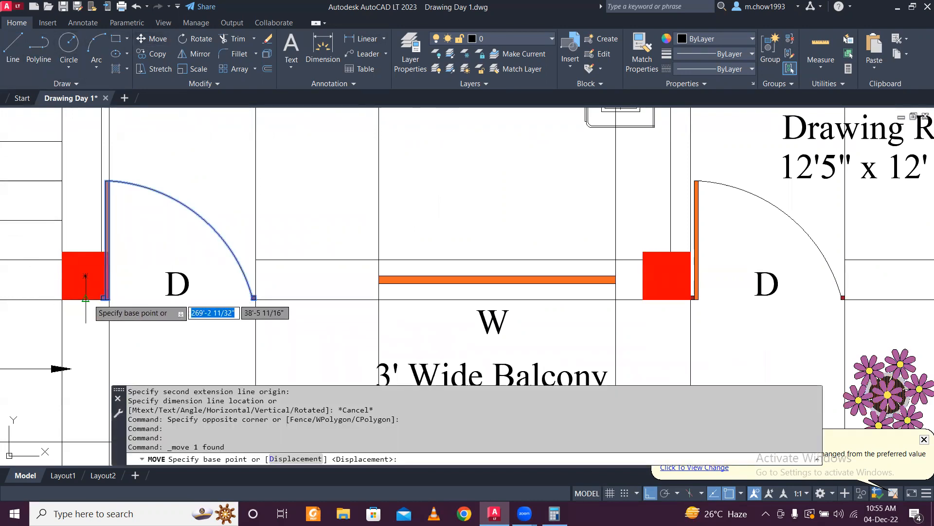
{"action": "scroll", "coordinate": [101, 297], "scroll_direction": "up", "scroll_amount": 3}
{"action": "left_click", "coordinate": [127, 293]}
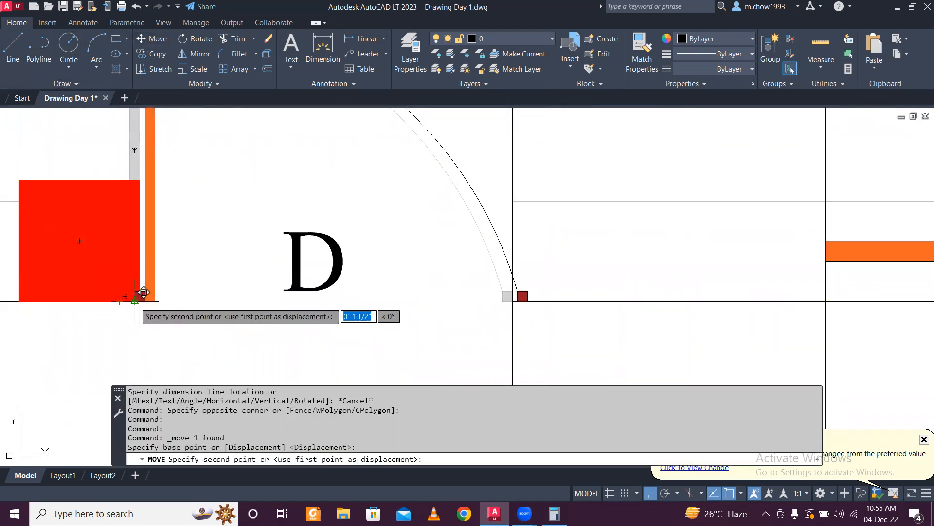
{"action": "left_click", "coordinate": [142, 293]}
{"action": "scroll", "coordinate": [236, 261], "scroll_direction": "down", "scroll_amount": 3}
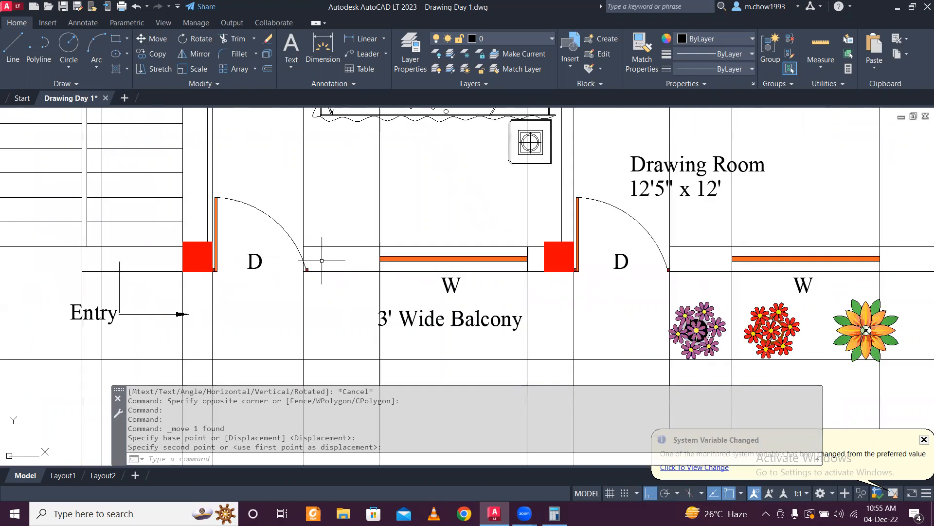
- Move the bedroom balcony door's right guide line to the outer corner of the door's right frame in the plan
{"action": "scroll", "coordinate": [313, 266], "scroll_direction": "up", "scroll_amount": 3}
{"action": "left_click", "coordinate": [312, 272]}
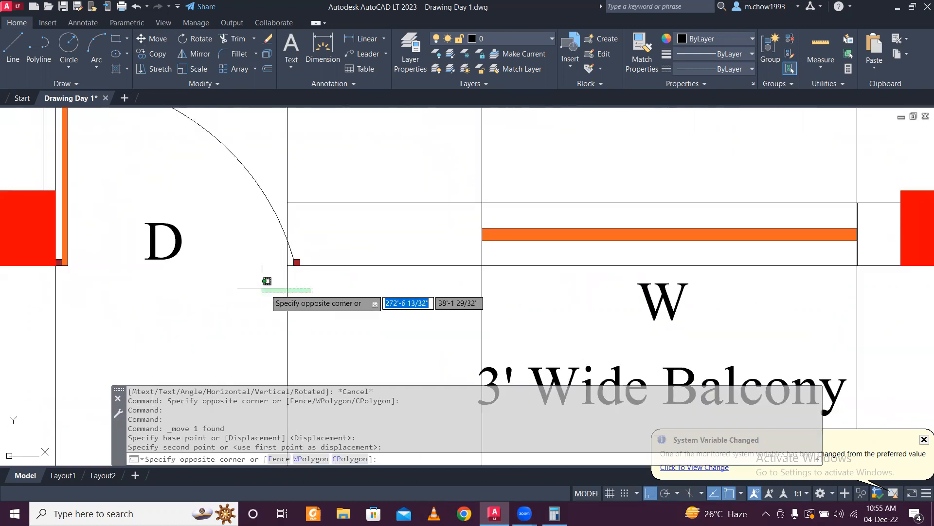
{"action": "left_click", "coordinate": [267, 278]}
{"action": "left_click", "coordinate": [156, 37]}
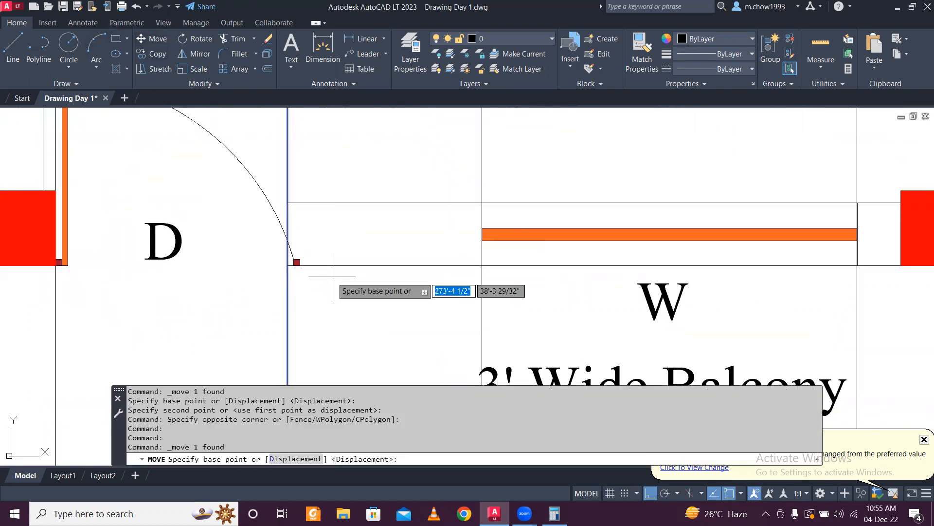
{"action": "scroll", "coordinate": [332, 275], "scroll_direction": "up", "scroll_amount": 3}
{"action": "left_click", "coordinate": [217, 249]}
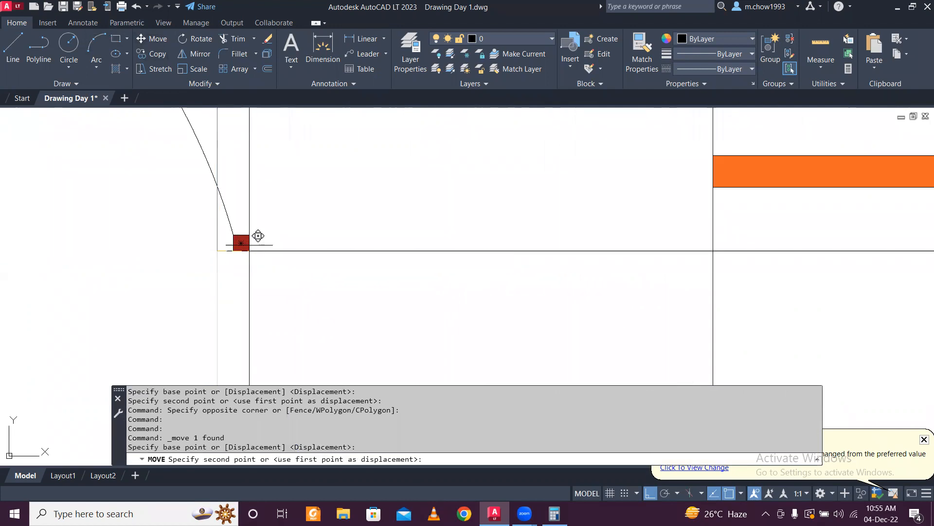
{"action": "left_click", "coordinate": [256, 241]}
{"action": "scroll", "coordinate": [300, 225], "scroll_direction": "down", "scroll_amount": 5}
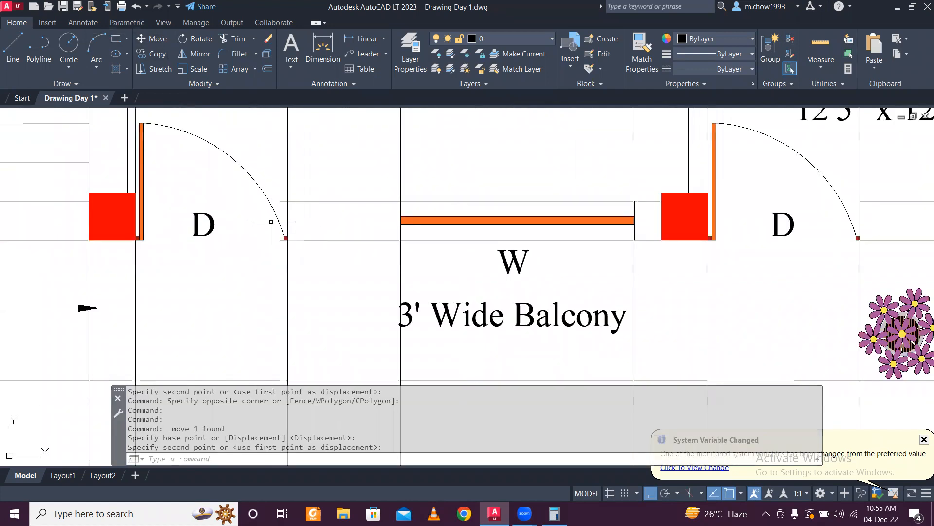
- Move the short wall end line beside the bedroom balcony door 2" right onto the shifted guide line
{"action": "scroll", "coordinate": [272, 222], "scroll_direction": "up", "scroll_amount": 3}
{"action": "left_click", "coordinate": [316, 192]}
{"action": "left_click", "coordinate": [298, 189]}
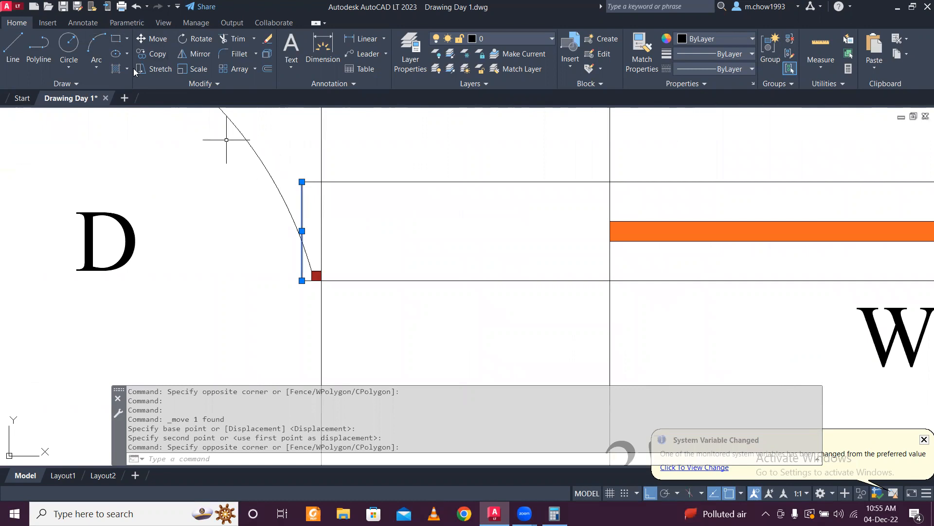
{"action": "left_click", "coordinate": [152, 39]}
{"action": "left_click", "coordinate": [302, 181]}
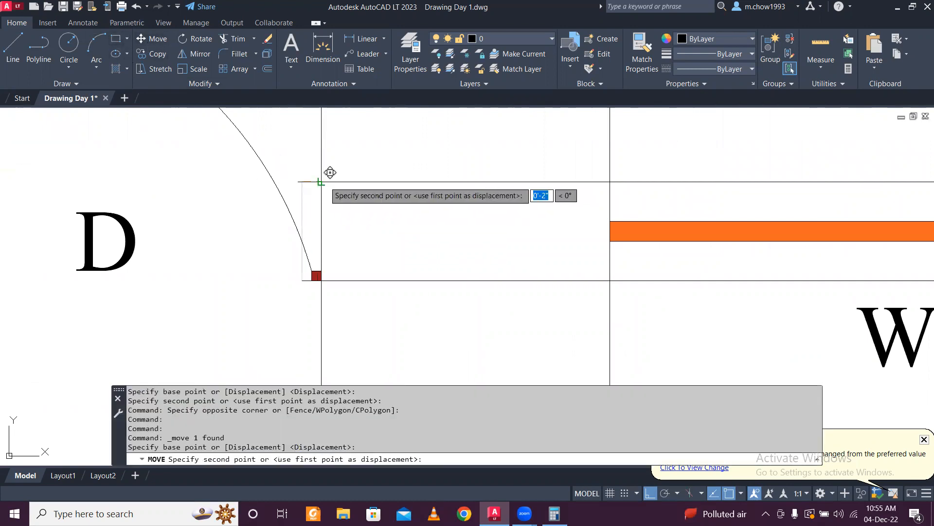
{"action": "left_click", "coordinate": [321, 181]}
{"action": "key", "text": "Escape"}
- Shorten the wall's upper and lower lines beside the bedroom balcony door to end at the shifted guide line
{"action": "left_click", "coordinate": [311, 170]}
{"action": "left_click", "coordinate": [300, 191]}
{"action": "left_click", "coordinate": [301, 182]}
{"action": "key", "text": "Escape"}
{"action": "left_click", "coordinate": [379, 283]}
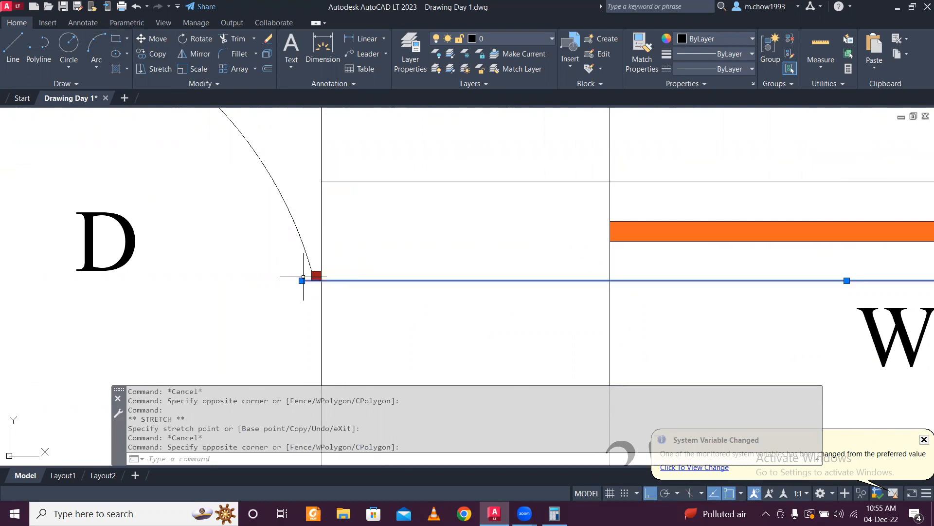
{"action": "left_click", "coordinate": [302, 280]}
{"action": "key", "text": "Escape"}
{"action": "scroll", "coordinate": [302, 277], "scroll_direction": "down", "scroll_amount": 4}
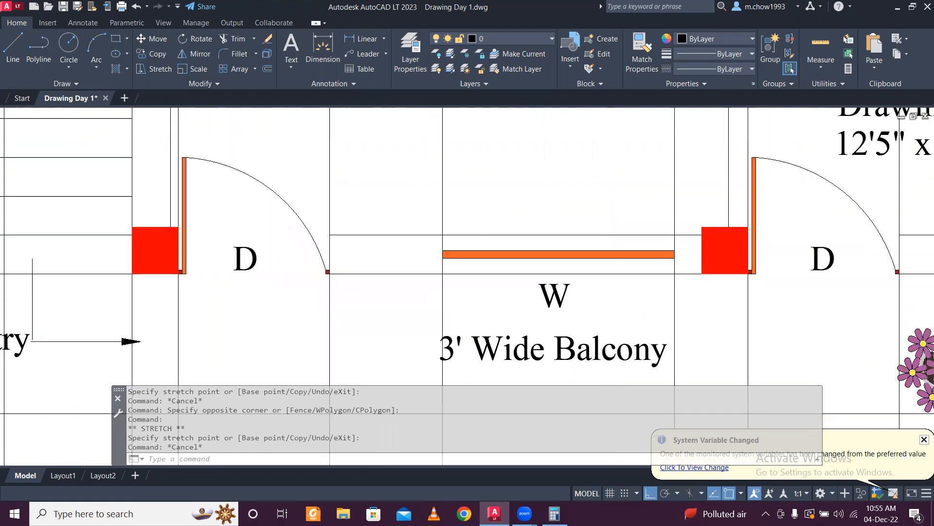
- Compare the bedroom balcony door in the elevation with its right guide line above and below the roof slab
{"action": "scroll", "coordinate": [343, 265], "scroll_direction": "down", "scroll_amount": 4}
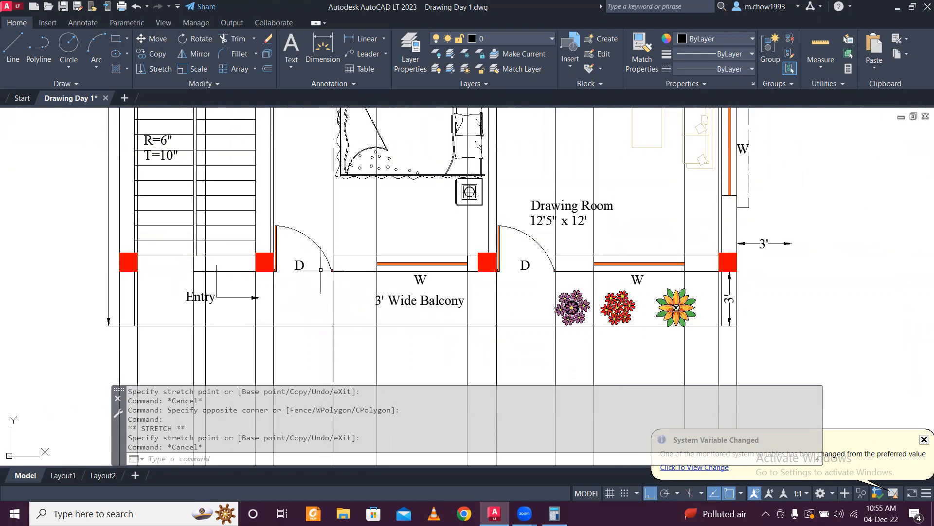
{"action": "scroll", "coordinate": [327, 263], "scroll_direction": "down", "scroll_amount": 3}
{"action": "middle_click_drag", "start_coordinate": [329, 291], "coordinate": [318, 220]}
{"action": "scroll", "coordinate": [318, 300], "scroll_direction": "up", "scroll_amount": 1}
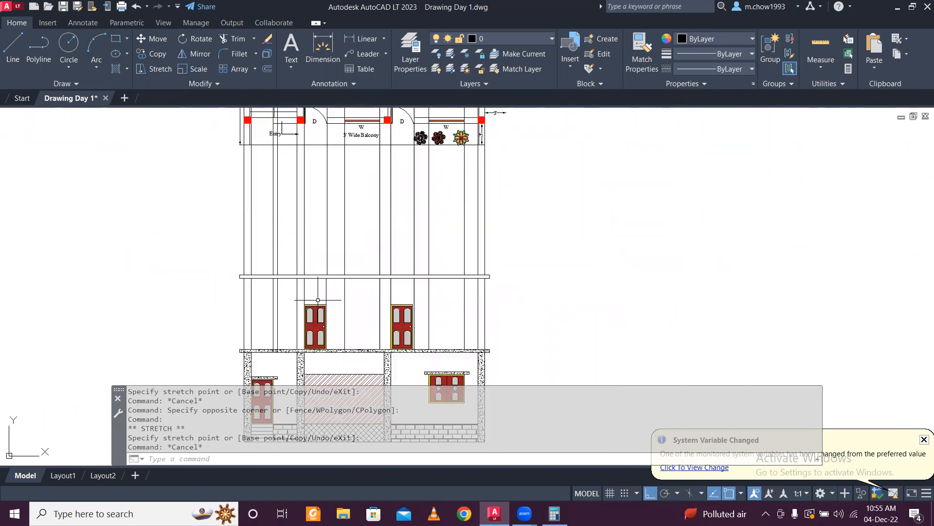
{"action": "scroll", "coordinate": [321, 302], "scroll_direction": "up", "scroll_amount": 4}
{"action": "left_click", "coordinate": [299, 291]}
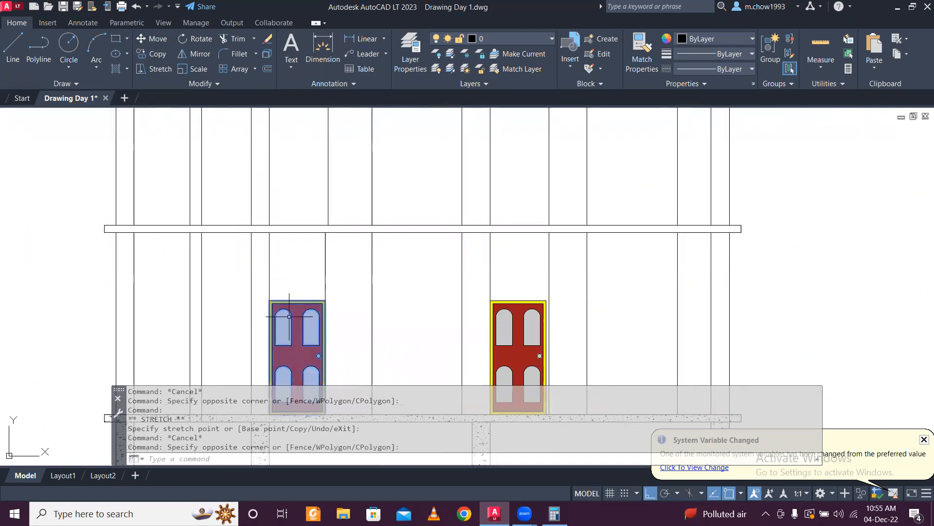
{"action": "scroll", "coordinate": [298, 306], "scroll_direction": "down", "scroll_amount": 2}
{"action": "scroll", "coordinate": [300, 304], "scroll_direction": "up", "scroll_amount": 2}
{"action": "key", "text": "Escape"}
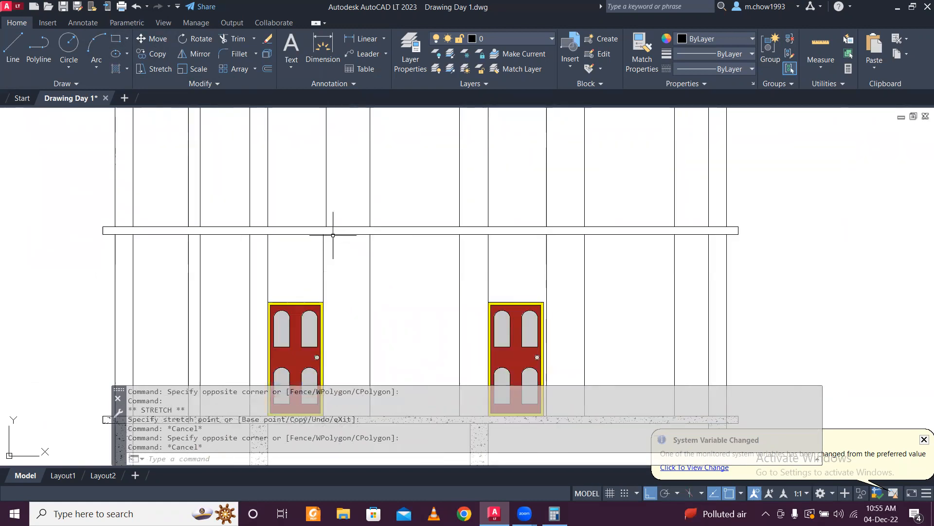
{"action": "scroll", "coordinate": [337, 248], "scroll_direction": "up", "scroll_amount": 2}
{"action": "left_click", "coordinate": [334, 244]}
{"action": "left_click", "coordinate": [259, 222]}
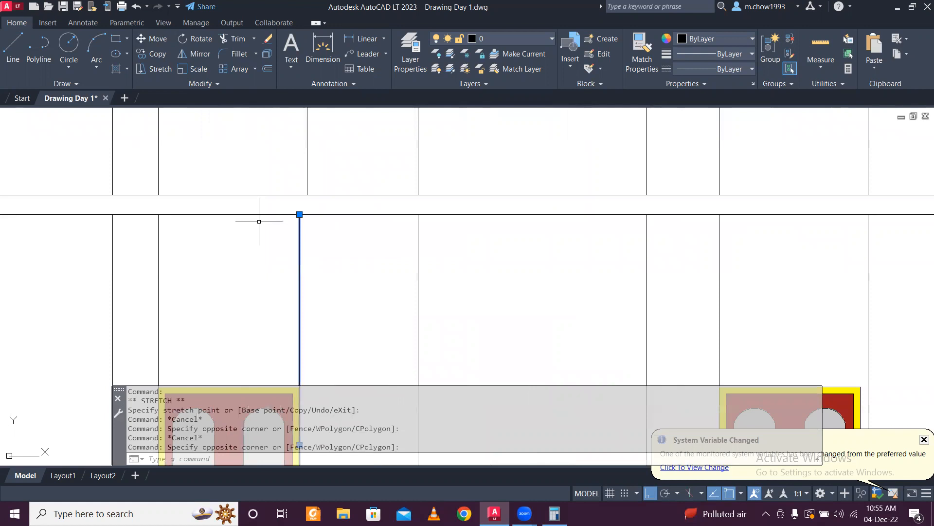
{"action": "key", "text": "Escape"}
{"action": "scroll", "coordinate": [335, 193], "scroll_direction": "down", "scroll_amount": 3}
{"action": "scroll", "coordinate": [334, 267], "scroll_direction": "down", "scroll_amount": 2}
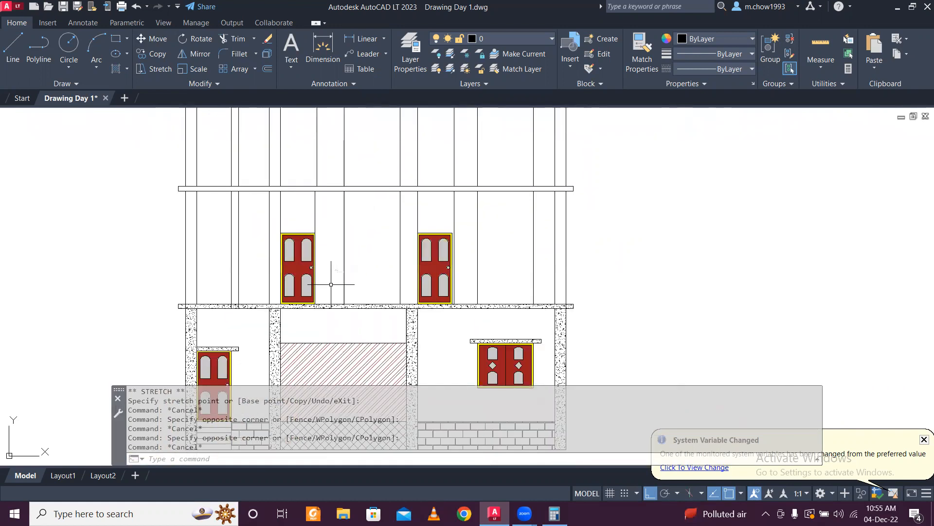
- Extend the bedroom door's shifted right guide line down through the roof slab to the first-floor slab's top edge
{"action": "scroll", "coordinate": [330, 314], "scroll_direction": "up", "scroll_amount": 3}
{"action": "left_click", "coordinate": [322, 327]}
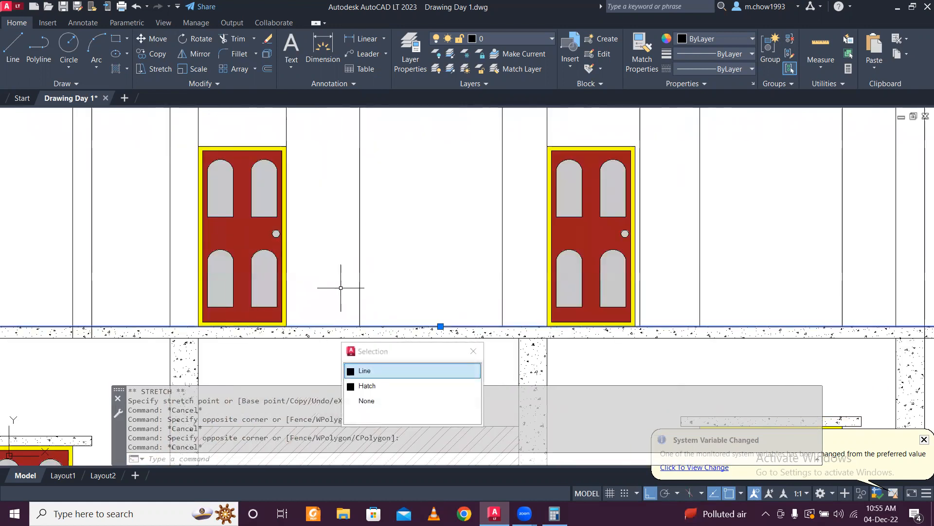
{"action": "type", "text": "ex"}
{"action": "scroll", "coordinate": [334, 245], "scroll_direction": "down", "scroll_amount": 2}
{"action": "scroll", "coordinate": [335, 244], "scroll_direction": "down", "scroll_amount": 2}
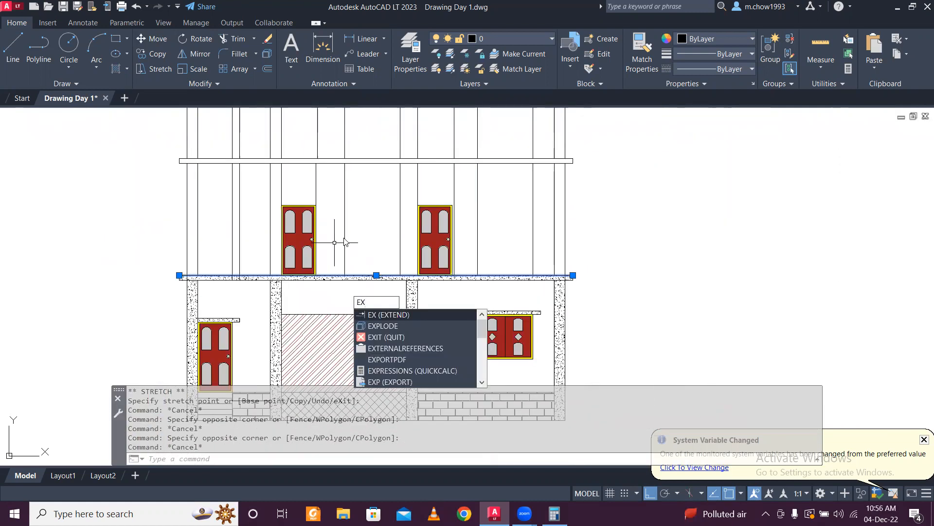
{"action": "key", "text": "Return"}
{"action": "left_click_drag", "start_coordinate": [328, 146], "coordinate": [295, 130]}
{"action": "key", "text": "Escape"}
- Delete the old right and left guide line segments of the bedroom door below the roof slab
{"action": "scroll", "coordinate": [316, 171], "scroll_direction": "up", "scroll_amount": 2}
{"action": "scroll", "coordinate": [316, 170], "scroll_direction": "up", "scroll_amount": 2}
{"action": "left_click", "coordinate": [303, 169]}
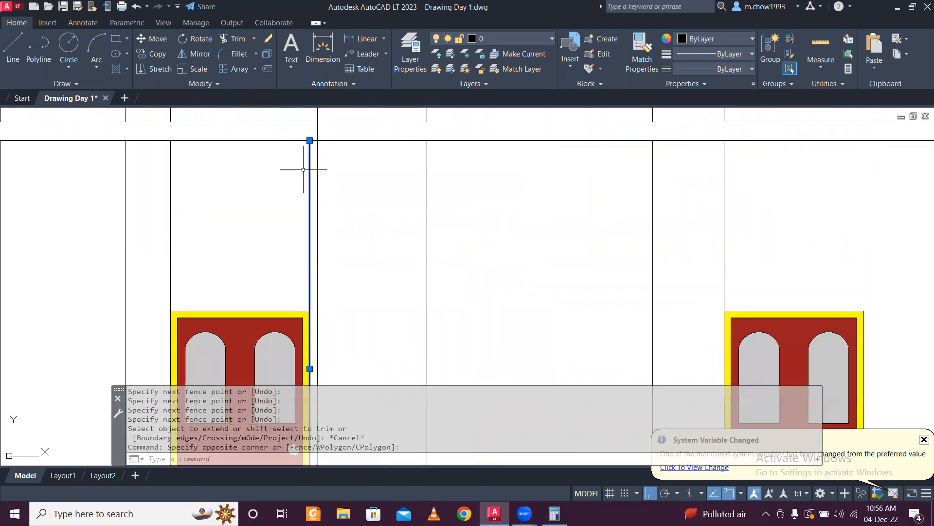
{"action": "key", "text": "Delete"}
{"action": "scroll", "coordinate": [306, 167], "scroll_direction": "down", "scroll_amount": 3}
{"action": "scroll", "coordinate": [259, 150], "scroll_direction": "up", "scroll_amount": 3}
{"action": "left_click", "coordinate": [260, 211]}
{"action": "left_click", "coordinate": [223, 206]}
{"action": "key", "text": "Delete"}
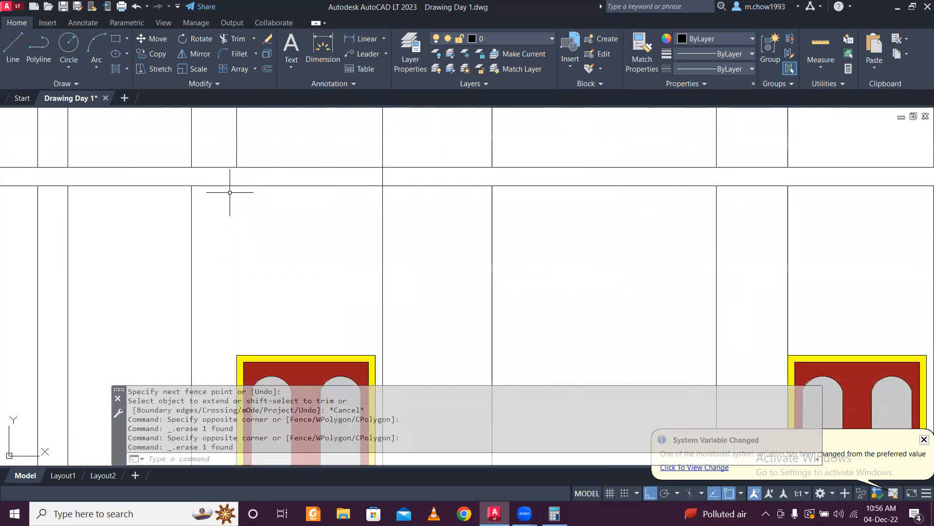
- Extend the bedroom door's left guide line from above the roof slab down to the first-floor slab's top edge
{"action": "scroll", "coordinate": [259, 149], "scroll_direction": "down", "scroll_amount": 3}
{"action": "scroll", "coordinate": [232, 253], "scroll_direction": "up", "scroll_amount": 2}
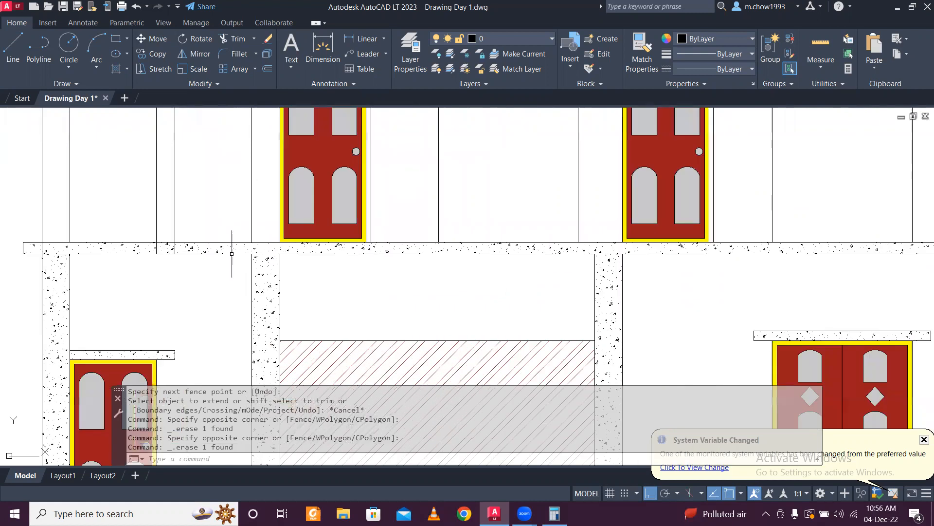
{"action": "left_click", "coordinate": [230, 242]}
{"action": "type", "text": "ex"}
{"action": "key", "text": "Return"}
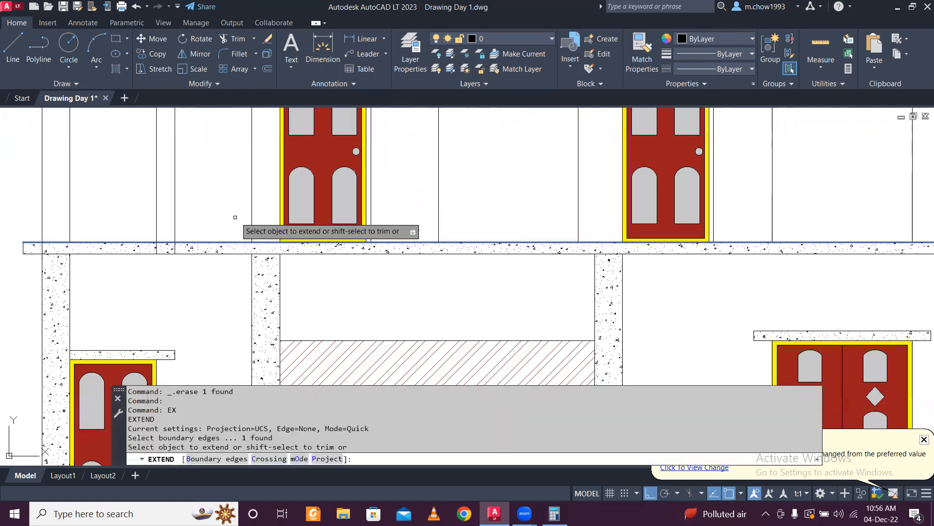
{"action": "scroll", "coordinate": [270, 334], "scroll_direction": "down", "scroll_amount": 4}
{"action": "scroll", "coordinate": [291, 208], "scroll_direction": "up", "scroll_amount": 2}
{"action": "left_click_drag", "start_coordinate": [292, 208], "coordinate": [268, 209]}
{"action": "key", "text": "Escape"}
{"action": "middle_click_drag", "start_coordinate": [308, 305], "coordinate": [309, 188]}
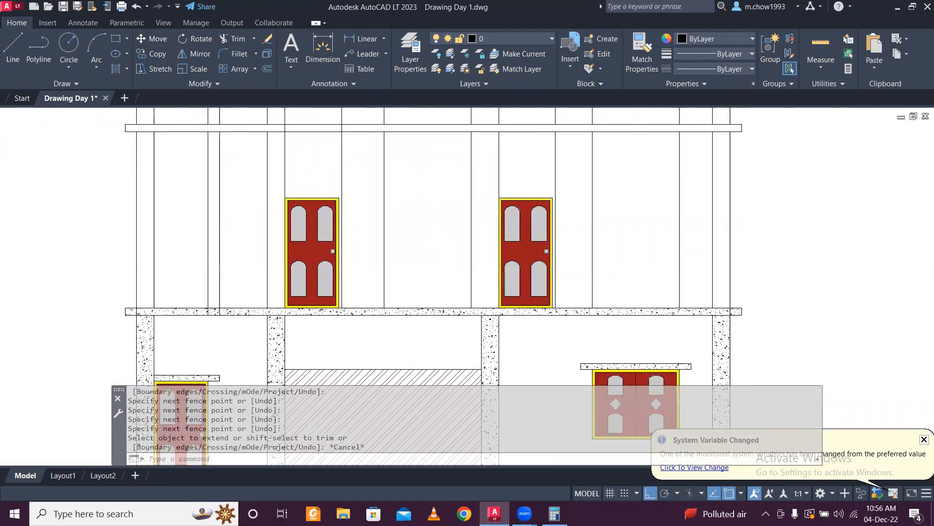
- Examine how the left first-floor door in the elevation fits between its vertical guide lines and on the slab
{"action": "scroll", "coordinate": [315, 194], "scroll_direction": "up", "scroll_amount": 5}
{"action": "left_click", "coordinate": [316, 182]}
{"action": "left_click", "coordinate": [282, 216]}
{"action": "scroll", "coordinate": [296, 161], "scroll_direction": "down", "scroll_amount": 3}
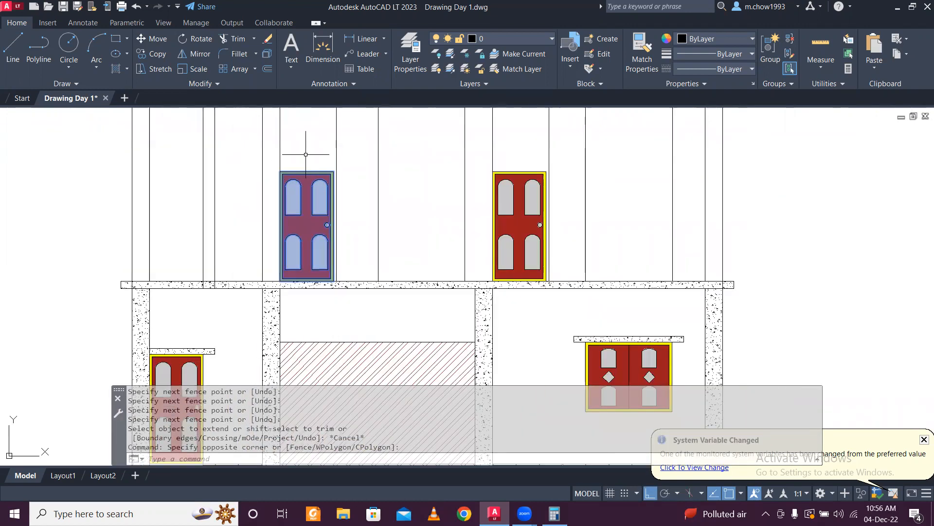
{"action": "scroll", "coordinate": [292, 177], "scroll_direction": "up", "scroll_amount": 12}
{"action": "scroll", "coordinate": [187, 225], "scroll_direction": "down", "scroll_amount": 12}
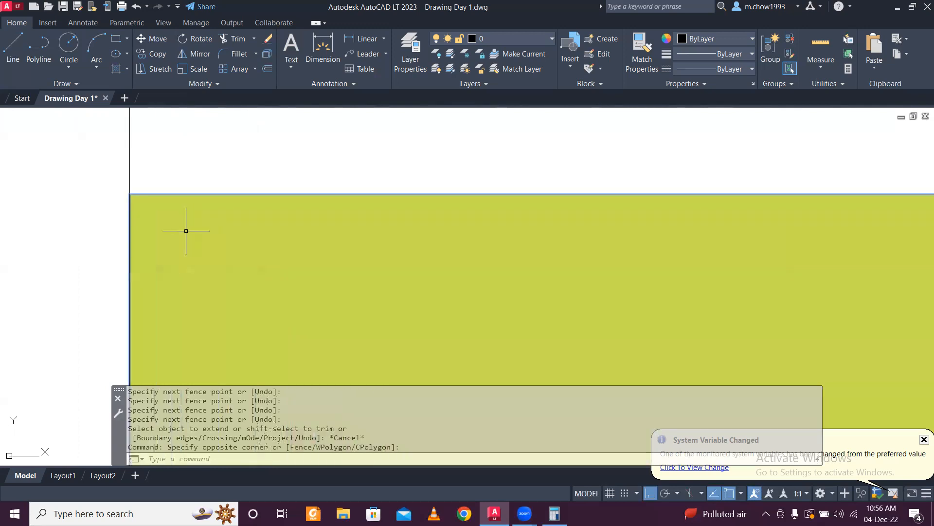
{"action": "scroll", "coordinate": [169, 202], "scroll_direction": "up", "scroll_amount": 5}
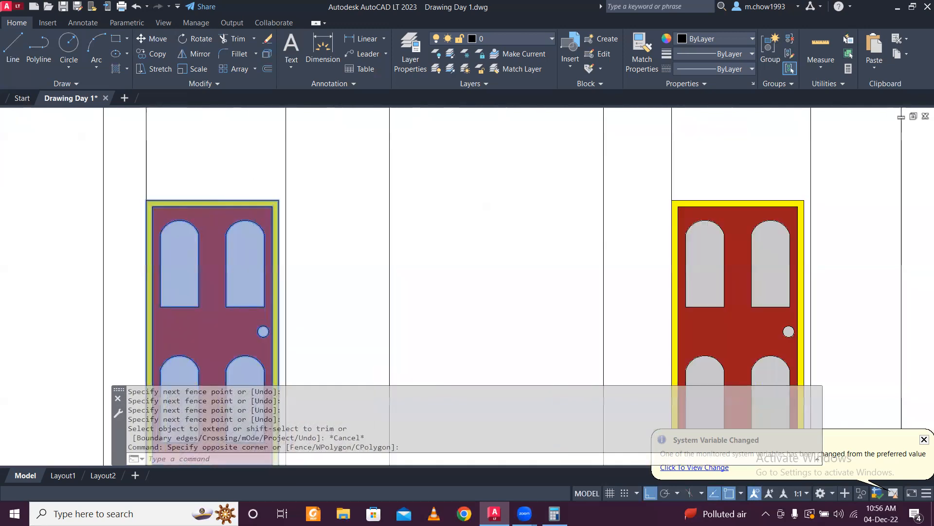
{"action": "scroll", "coordinate": [272, 192], "scroll_direction": "down", "scroll_amount": 5}
{"action": "scroll", "coordinate": [248, 288], "scroll_direction": "up", "scroll_amount": 4}
{"action": "key", "text": "Escape"}
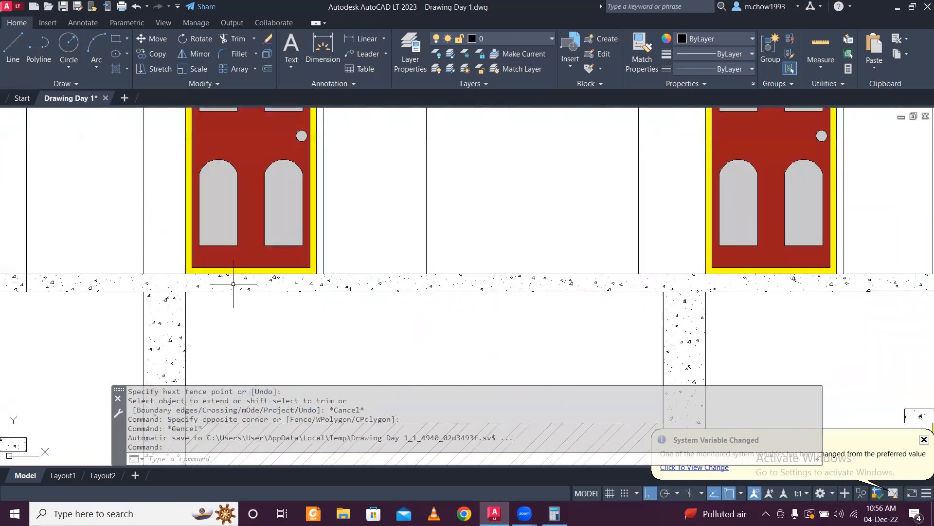
- Align the left first-floor elevation door's bottom corners to its opening's guide lines, scaling it to the full opening width
{"action": "type", "text": "l"}
{"action": "key", "text": "Return"}
{"action": "scroll", "coordinate": [205, 277], "scroll_direction": "up", "scroll_amount": 6}
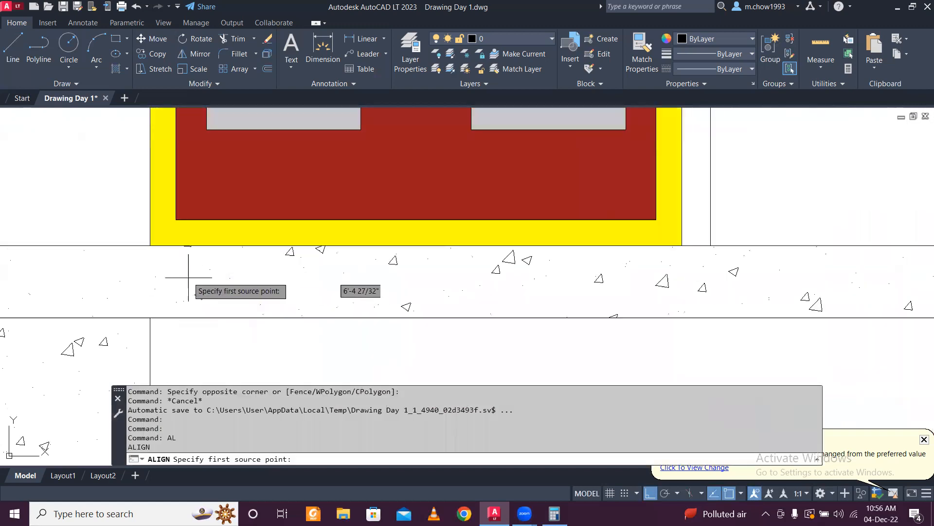
{"action": "left_click", "coordinate": [151, 246]}
{"action": "left_click", "coordinate": [150, 246]}
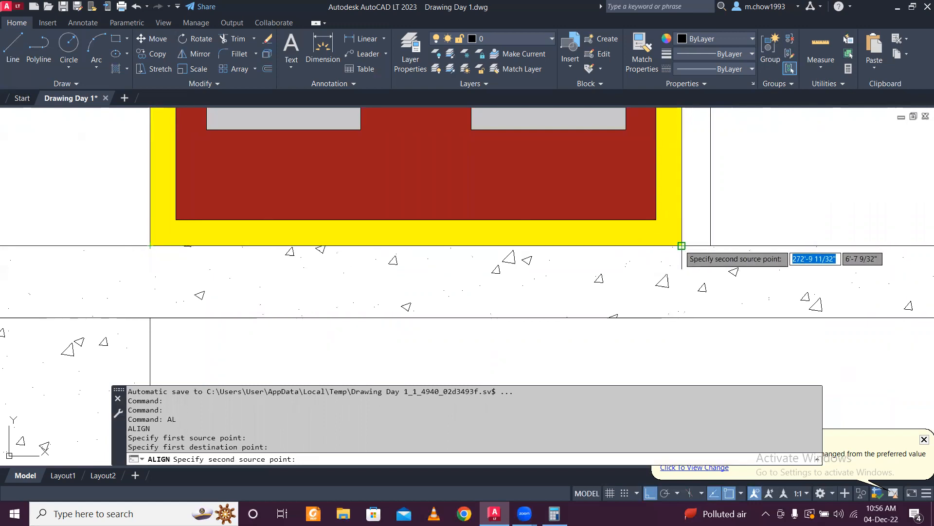
{"action": "left_click", "coordinate": [682, 246]}
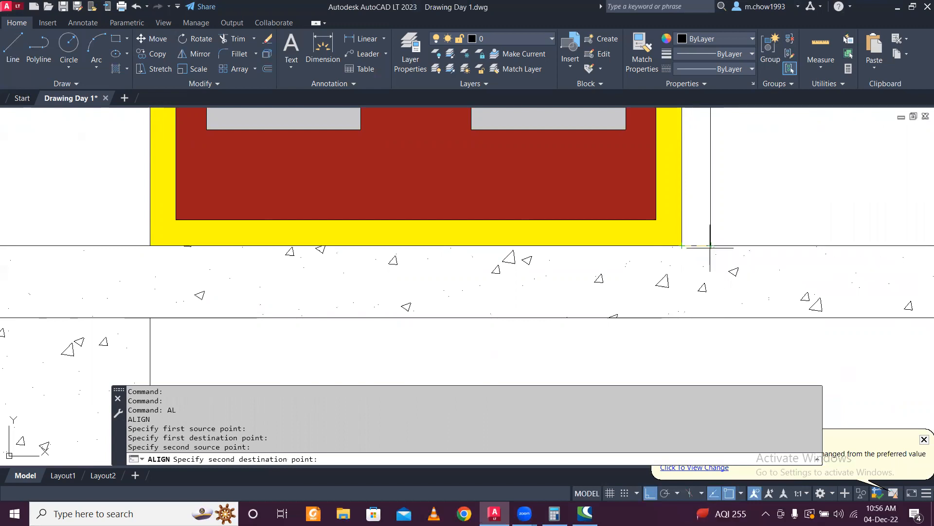
{"action": "left_click", "coordinate": [711, 246]}
{"action": "key", "text": "Return"}
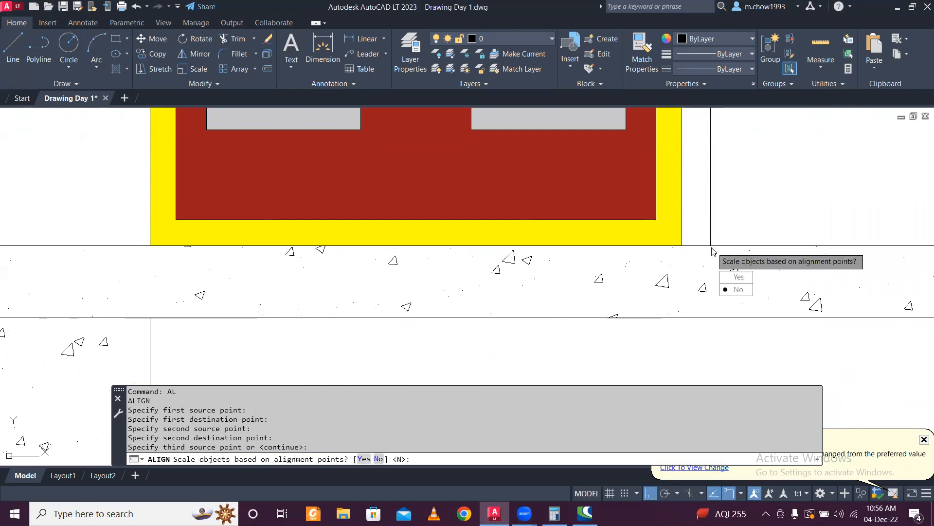
{"action": "left_click", "coordinate": [736, 279]}
{"action": "scroll", "coordinate": [423, 239], "scroll_direction": "down", "scroll_amount": 5}
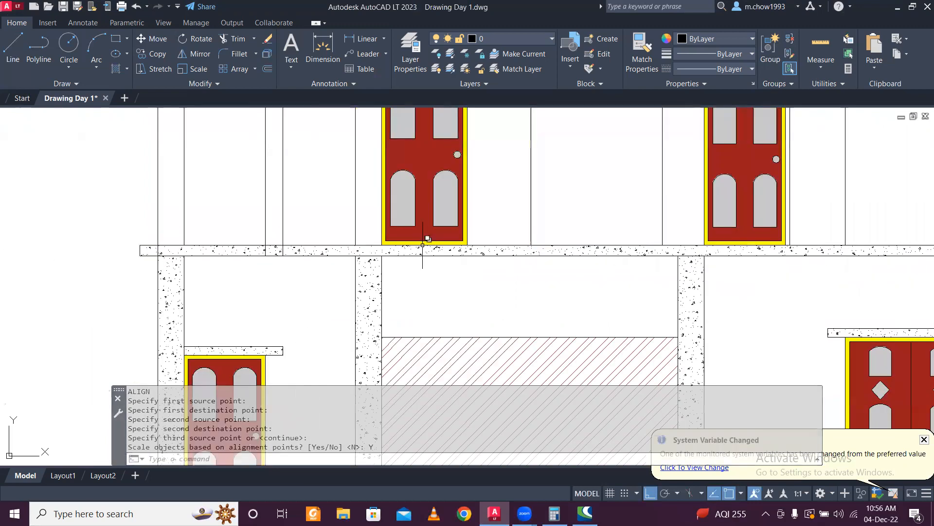
- Align the right first-floor elevation door by its bottom corners with its two guide lines, scaling the door based on the alignment points
{"action": "middle_click_drag", "start_coordinate": [438, 203], "coordinate": [433, 265]}
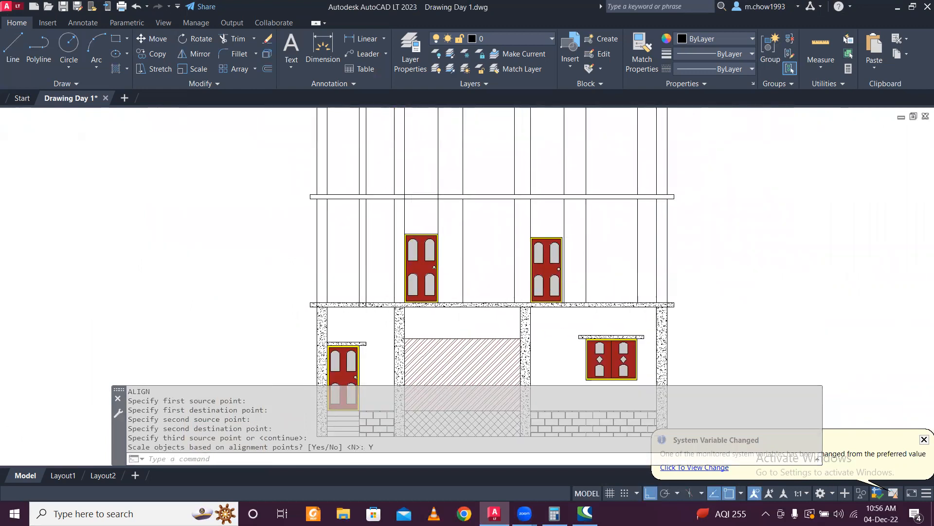
{"action": "scroll", "coordinate": [560, 230], "scroll_direction": "up", "scroll_amount": 3}
{"action": "left_click", "coordinate": [552, 242]}
{"action": "left_click", "coordinate": [523, 263]}
{"action": "scroll", "coordinate": [512, 272], "scroll_direction": "down", "scroll_amount": 4}
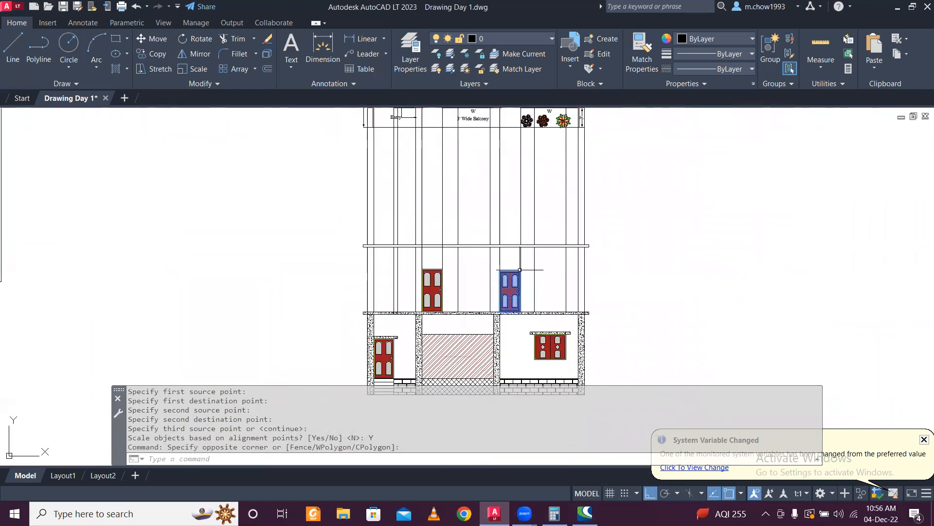
{"action": "scroll", "coordinate": [526, 312], "scroll_direction": "up", "scroll_amount": 5}
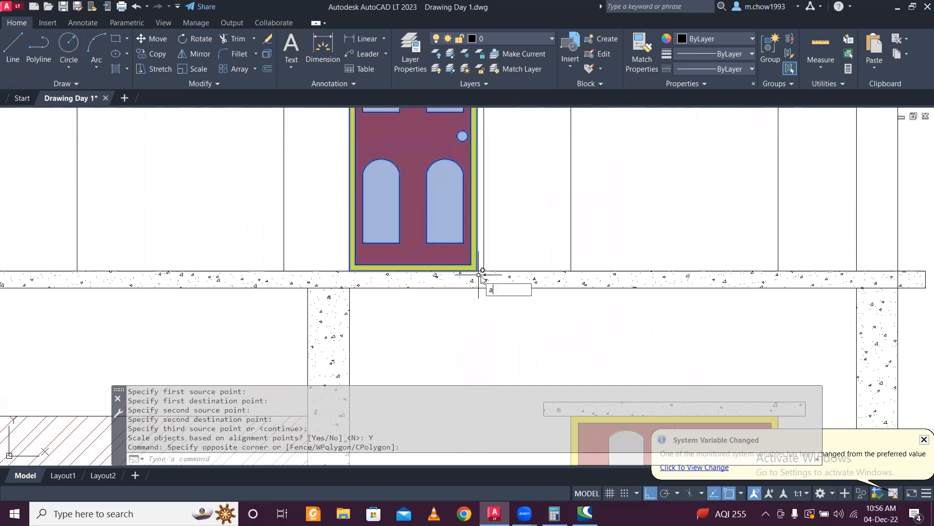
{"action": "key", "text": "Return"}
{"action": "scroll", "coordinate": [390, 280], "scroll_direction": "up", "scroll_amount": 6}
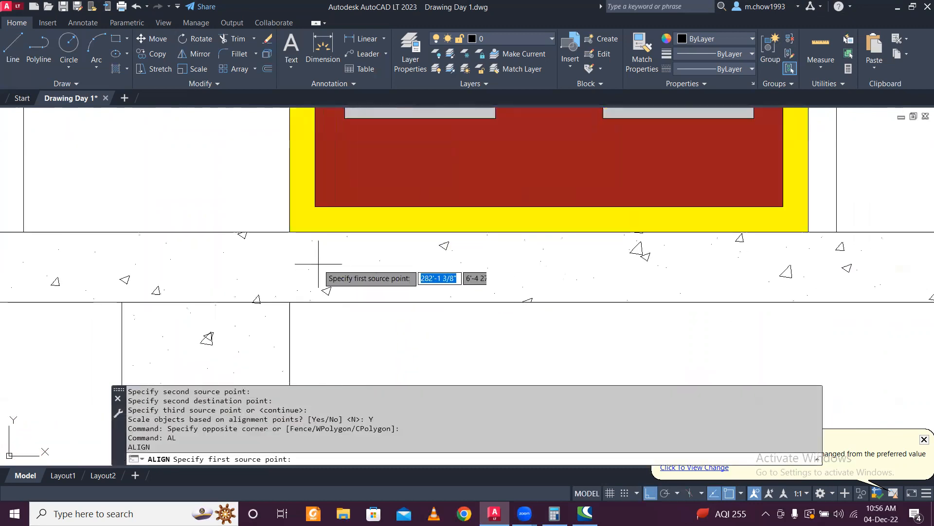
{"action": "left_click", "coordinate": [289, 233]}
{"action": "left_click", "coordinate": [289, 232]}
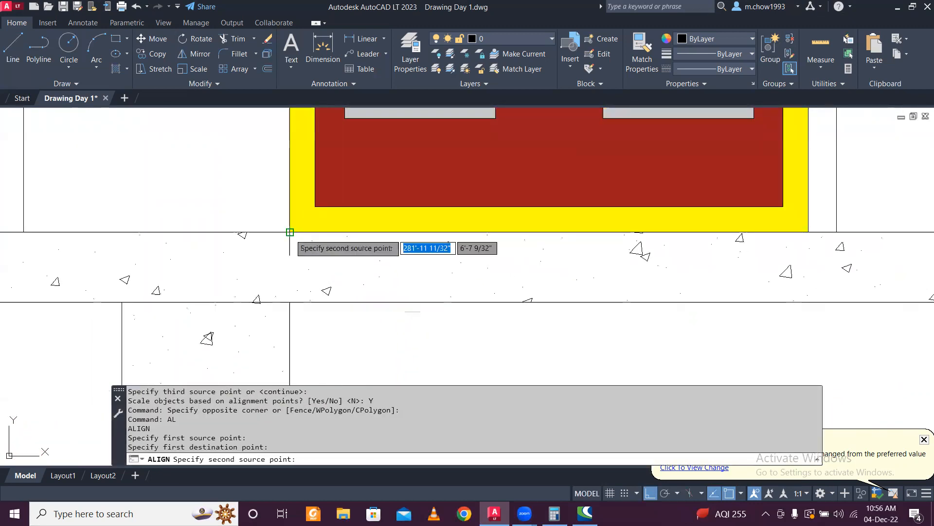
{"action": "left_click", "coordinate": [808, 232]}
{"action": "left_click", "coordinate": [835, 232]}
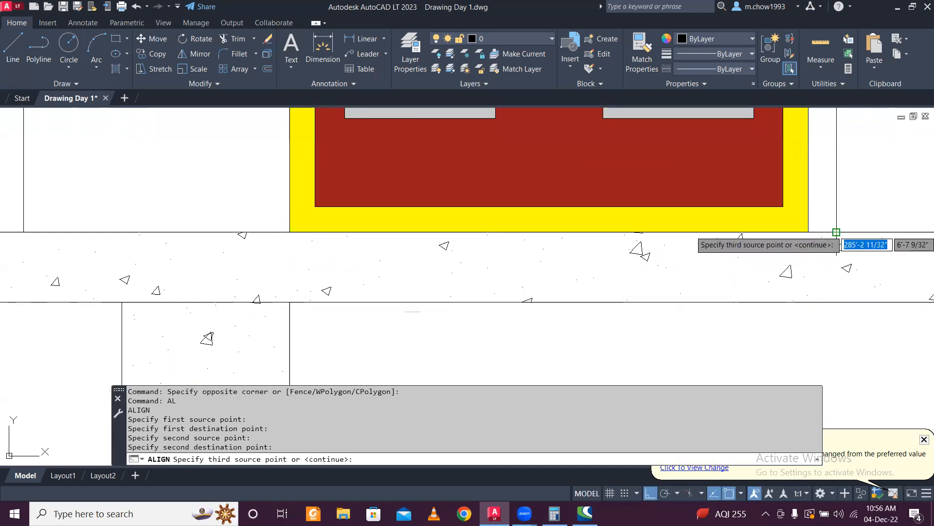
{"action": "key", "text": "Return"}
{"action": "type", "text": "Y"}
{"action": "key", "text": "Return"}
{"action": "scroll", "coordinate": [672, 252], "scroll_direction": "down", "scroll_amount": 8}
{"action": "scroll", "coordinate": [672, 251], "scroll_direction": "down", "scroll_amount": 8}
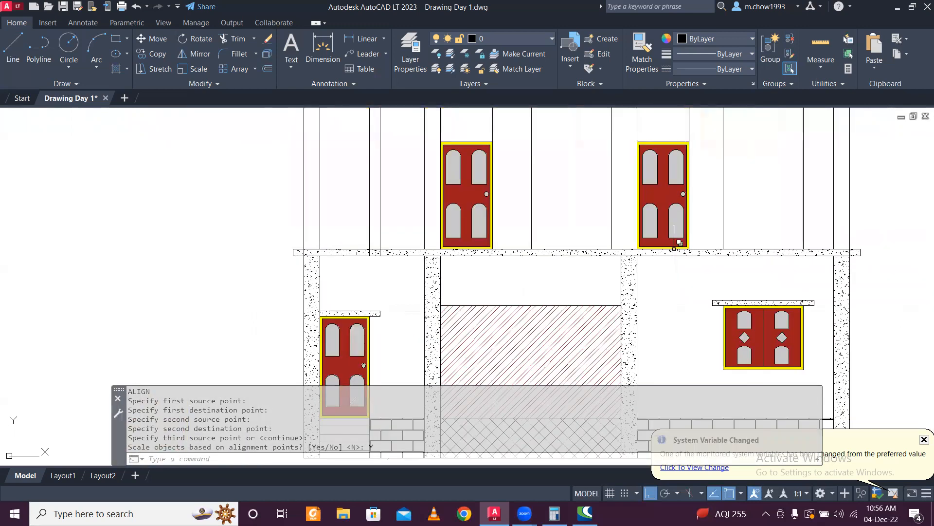
- Move the staircase entrance door in the ground-floor plan so its hinge-side frame sits directly beside the corner column
{"action": "middle_click_drag", "start_coordinate": [443, 223], "coordinate": [812, 254]}
{"action": "middle_click_drag", "start_coordinate": [568, 203], "coordinate": [589, 258]}
{"action": "middle_click_drag", "start_coordinate": [460, 232], "coordinate": [616, 261]}
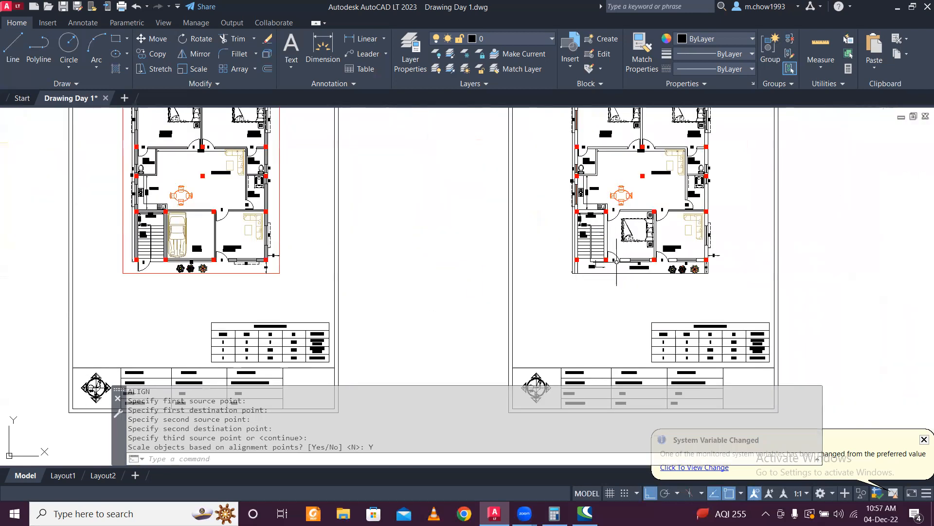
{"action": "scroll", "coordinate": [74, 258], "scroll_direction": "up", "scroll_amount": 10}
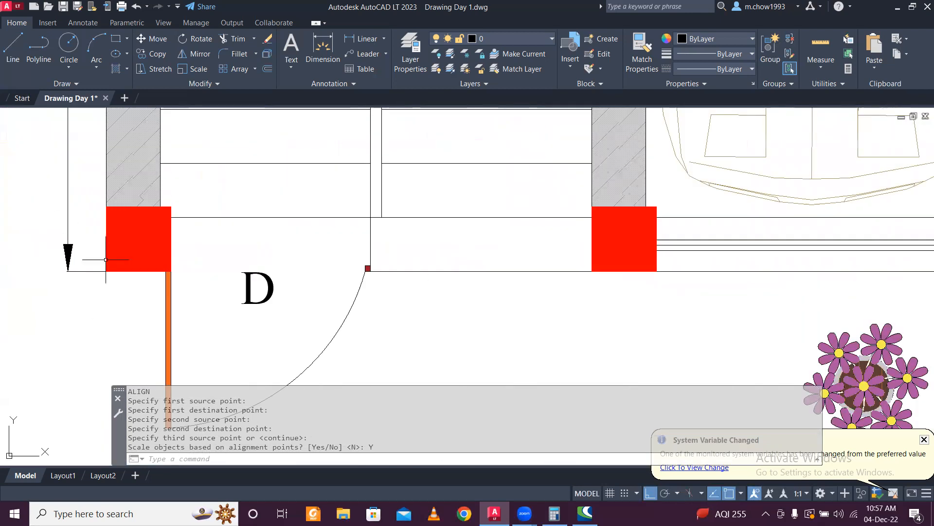
{"action": "left_click", "coordinate": [190, 310]}
{"action": "scroll", "coordinate": [241, 315], "scroll_direction": "up", "scroll_amount": 2}
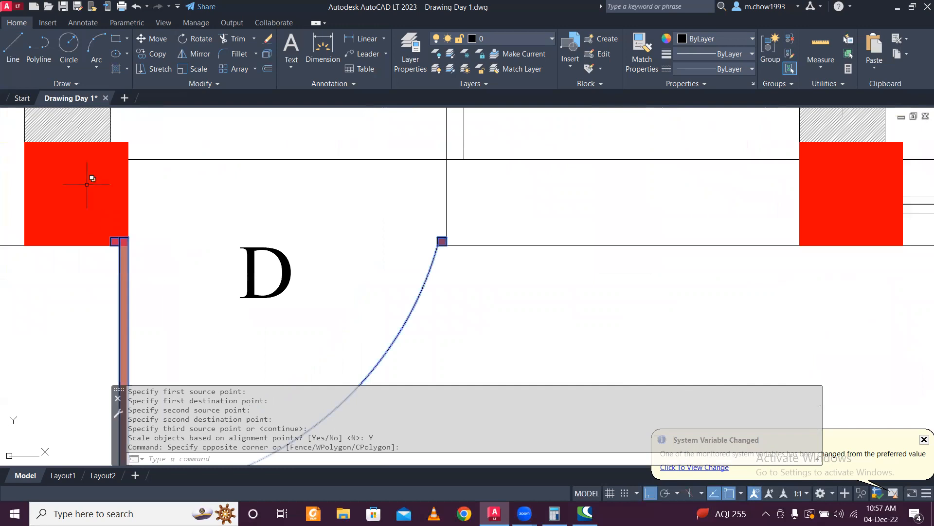
{"action": "left_click", "coordinate": [150, 39]}
{"action": "scroll", "coordinate": [94, 223], "scroll_direction": "up", "scroll_amount": 3}
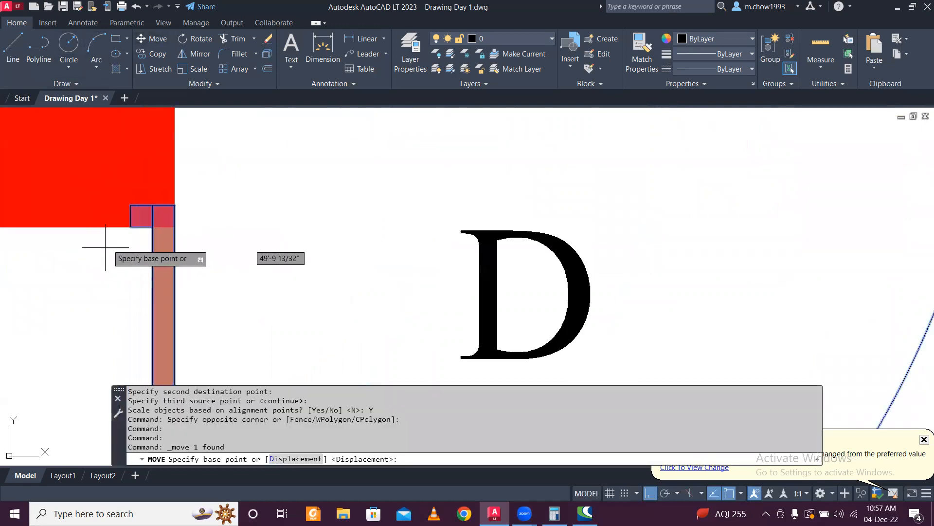
{"action": "left_click", "coordinate": [112, 237]}
{"action": "left_click", "coordinate": [174, 205]}
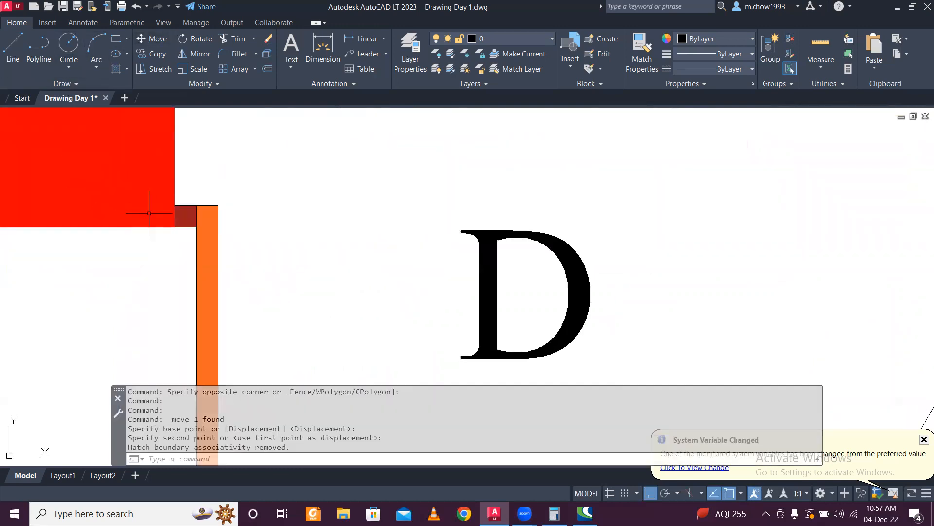
- Stretch the end of the outer front wall line back to the outer edge of the staircase door's frame
{"action": "scroll", "coordinate": [119, 228], "scroll_direction": "down", "scroll_amount": 5}
{"action": "scroll", "coordinate": [225, 211], "scroll_direction": "up", "scroll_amount": 1}
{"action": "scroll", "coordinate": [198, 277], "scroll_direction": "up", "scroll_amount": 2}
{"action": "left_click", "coordinate": [198, 277]}
{"action": "left_click", "coordinate": [188, 250]}
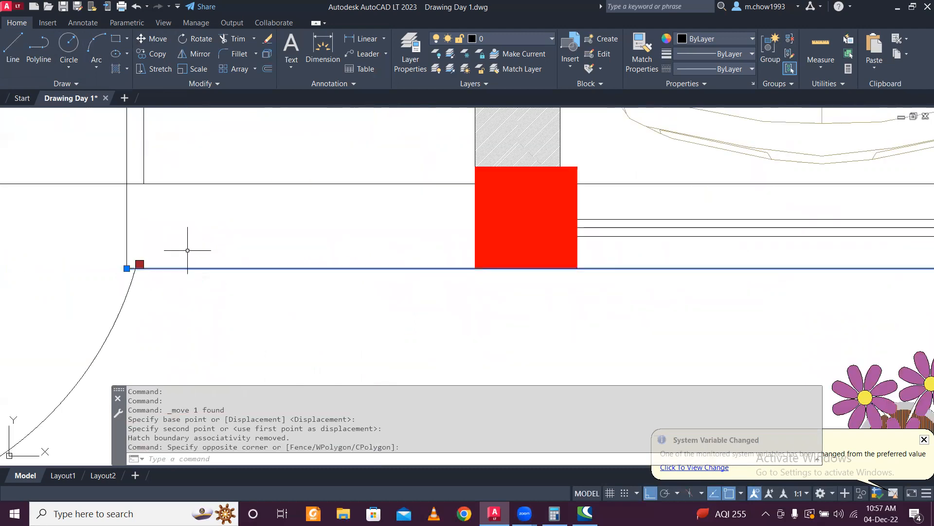
{"action": "scroll", "coordinate": [129, 263], "scroll_direction": "up", "scroll_amount": 4}
{"action": "left_click", "coordinate": [113, 256]}
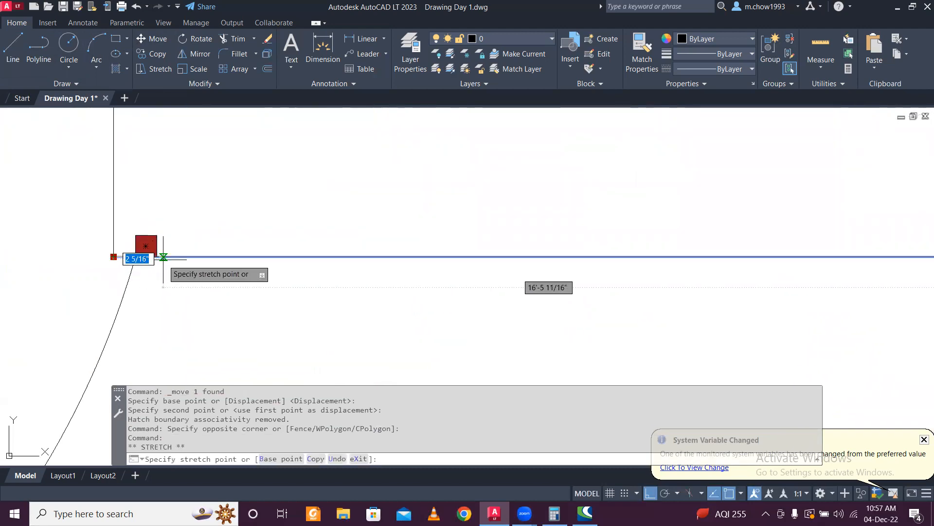
{"action": "scroll", "coordinate": [154, 250], "scroll_direction": "down", "scroll_amount": 3}
- Shorten the vertical line beside the staircase door so it ends on the inner front wall line
{"action": "scroll", "coordinate": [157, 236], "scroll_direction": "up", "scroll_amount": 4}
{"action": "left_click", "coordinate": [157, 239]}
{"action": "left_click", "coordinate": [129, 238]}
{"action": "left_click", "coordinate": [145, 284]}
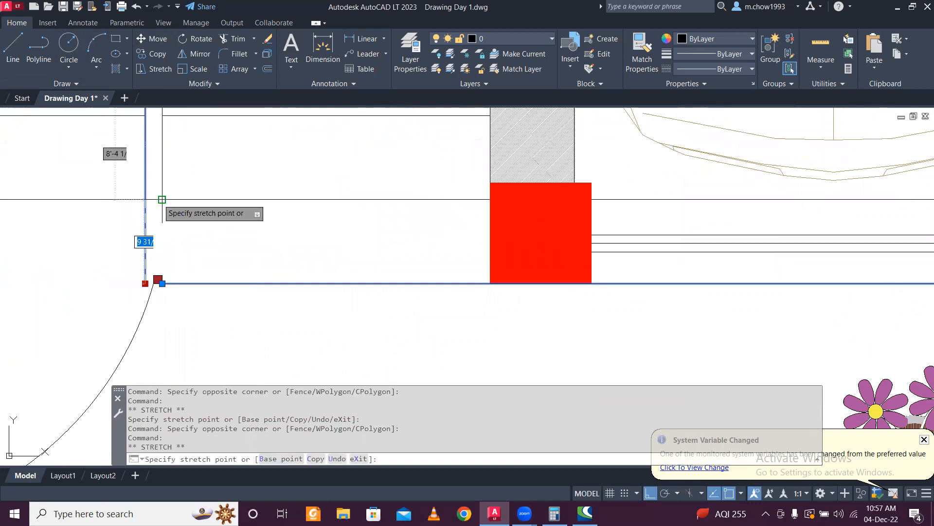
{"action": "key", "text": "Escape"}
{"action": "scroll", "coordinate": [180, 263], "scroll_direction": "down", "scroll_amount": 6}
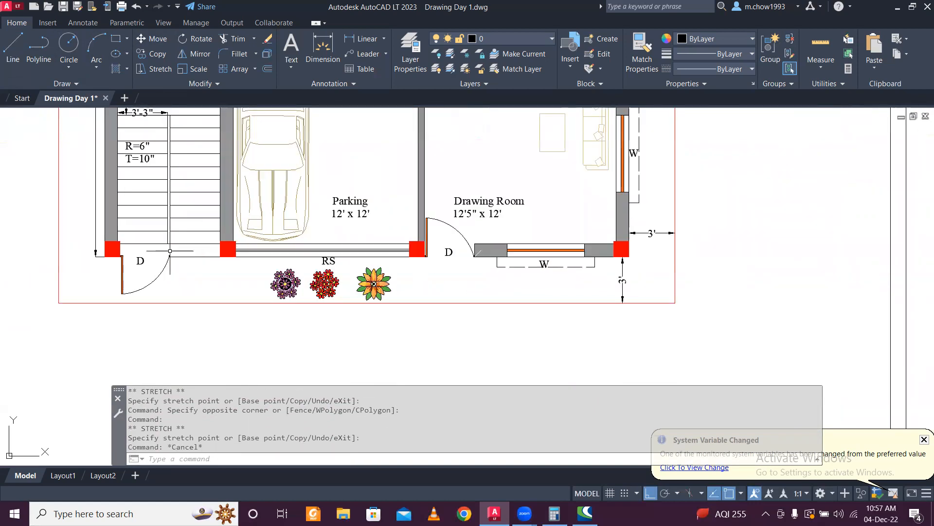
- Examine the drawing room door in the ground-floor plan and compare the floor plans with the elevation
{"action": "scroll", "coordinate": [269, 254], "scroll_direction": "up", "scroll_amount": 7}
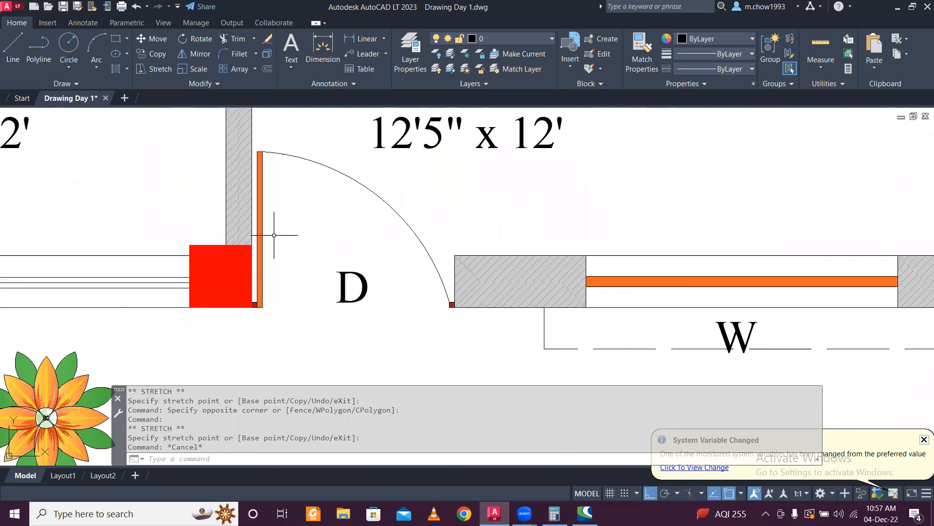
{"action": "scroll", "coordinate": [268, 253], "scroll_direction": "down", "scroll_amount": 8}
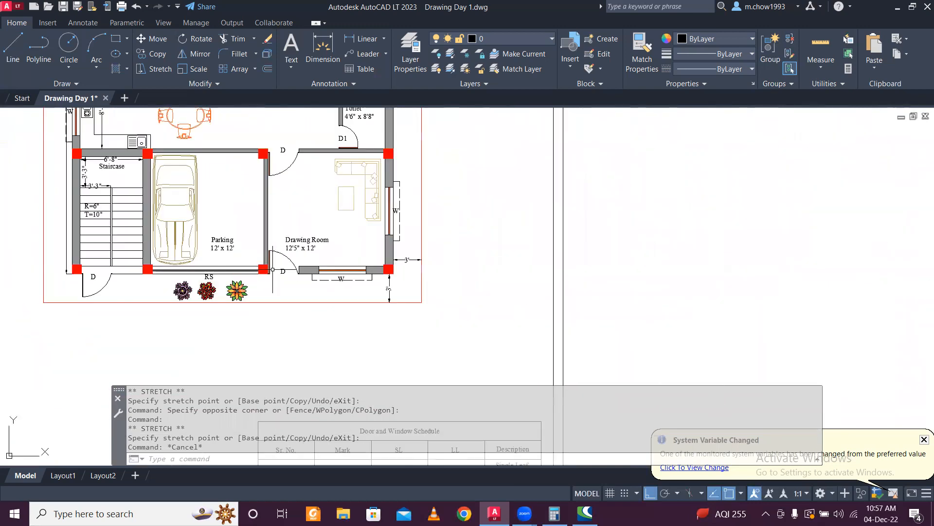
{"action": "scroll", "coordinate": [281, 269], "scroll_direction": "up", "scroll_amount": 4}
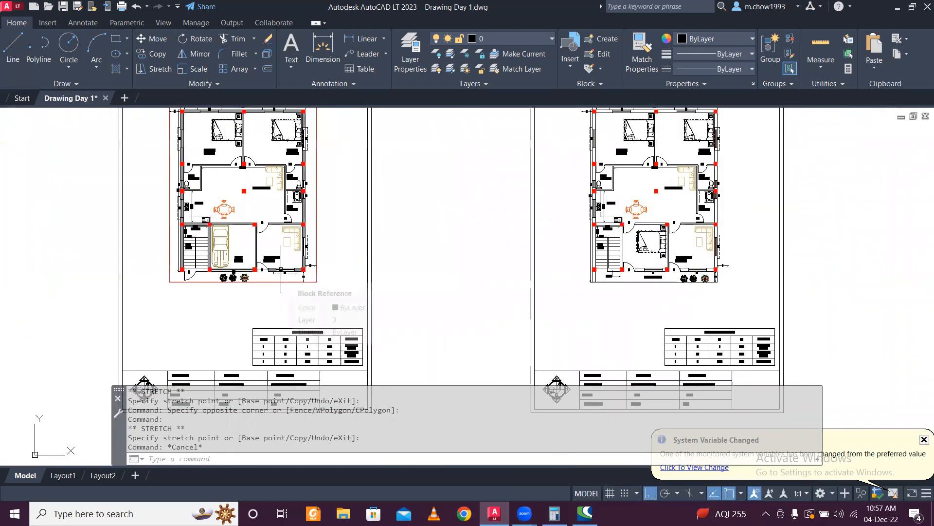
{"action": "scroll", "coordinate": [257, 268], "scroll_direction": "down", "scroll_amount": 4}
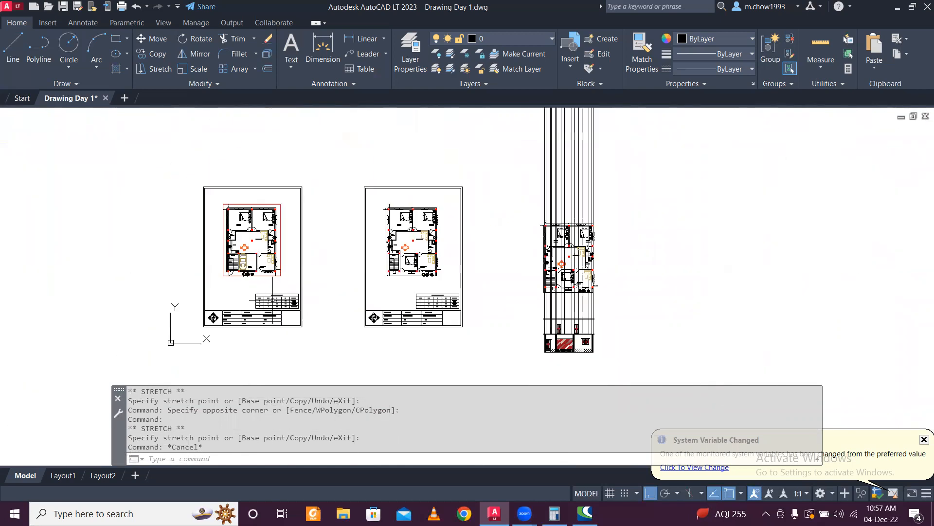
{"action": "scroll", "coordinate": [600, 309], "scroll_direction": "up", "scroll_amount": 4}
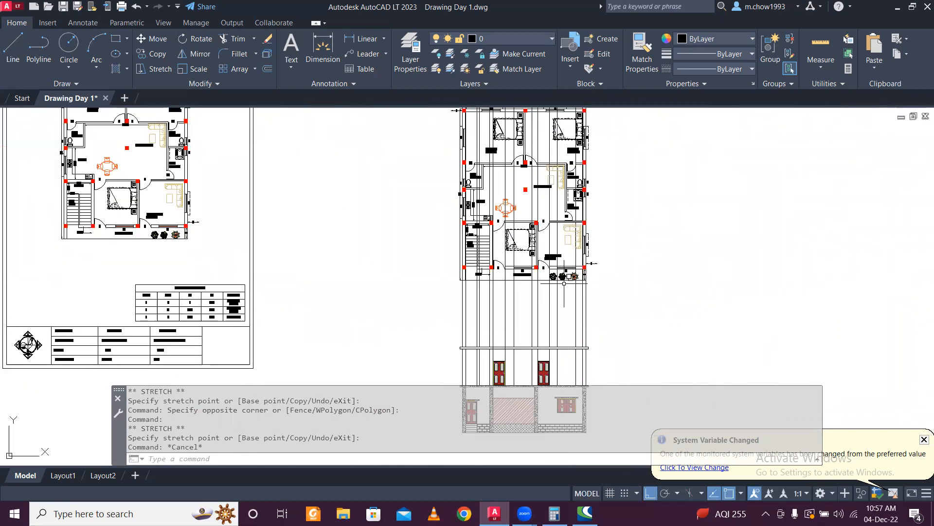
{"action": "scroll", "coordinate": [554, 268], "scroll_direction": "down", "scroll_amount": 2}
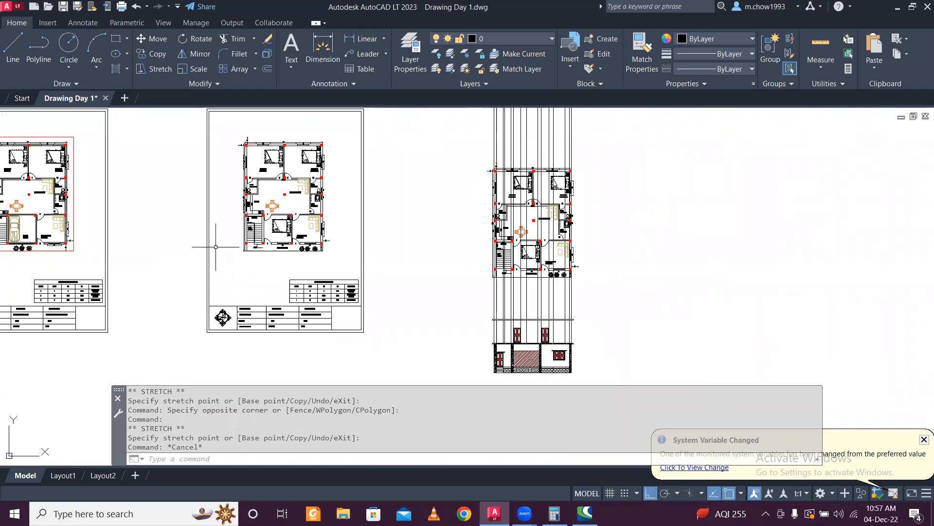
{"action": "middle_click_drag", "start_coordinate": [216, 247], "coordinate": [252, 251]}
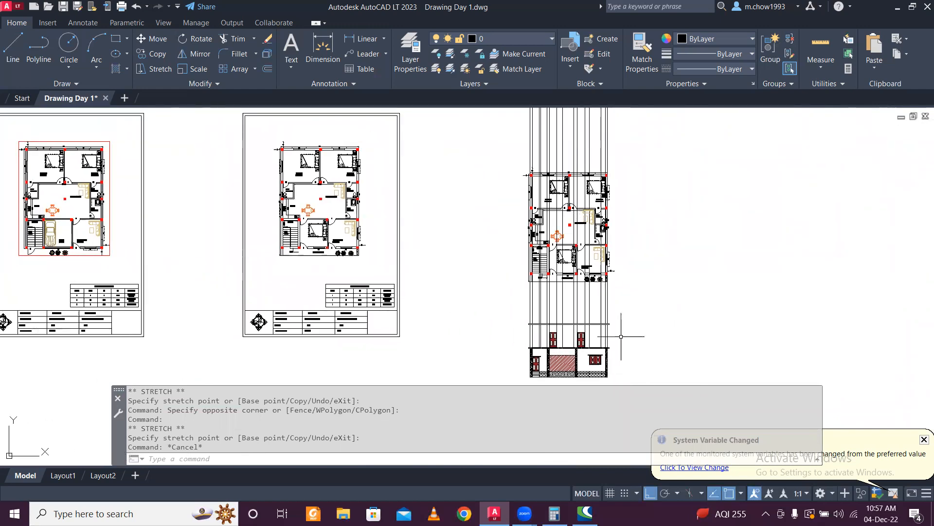
- Move the front bedroom's balcony door in the first-floor plan so its hinge-side frame sits directly beside the staircase column
{"action": "scroll", "coordinate": [583, 272], "scroll_direction": "up", "scroll_amount": 2}
{"action": "scroll", "coordinate": [96, 226], "scroll_direction": "up", "scroll_amount": 4}
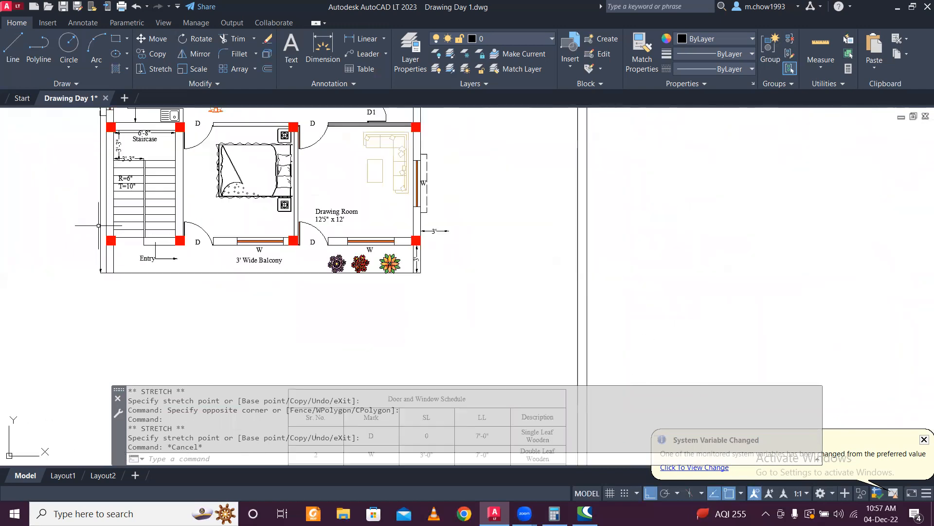
{"action": "scroll", "coordinate": [194, 231], "scroll_direction": "up", "scroll_amount": 8}
{"action": "left_click", "coordinate": [260, 227]}
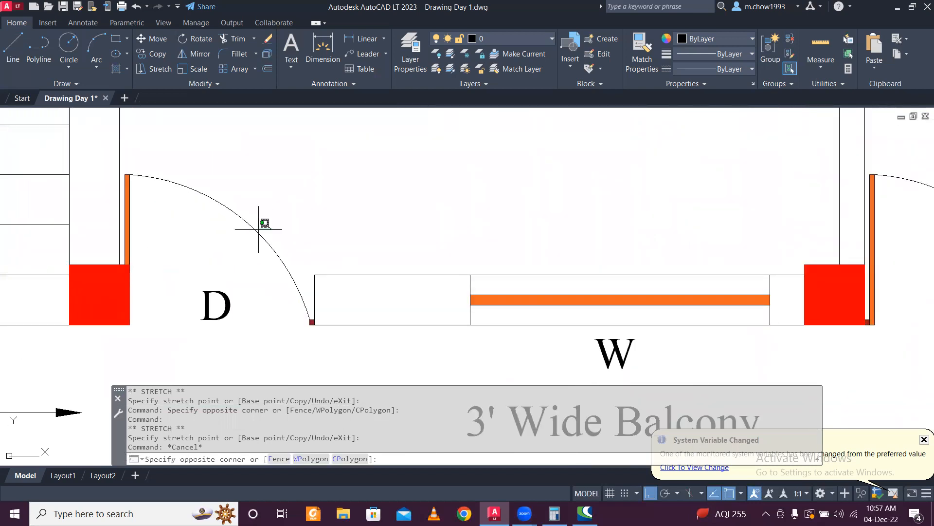
{"action": "left_click", "coordinate": [218, 226]}
{"action": "left_click", "coordinate": [142, 40]}
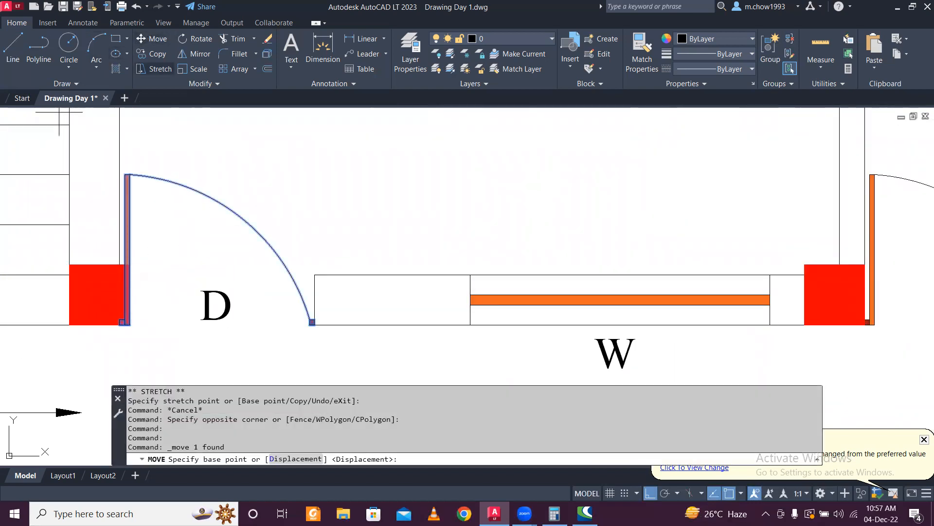
{"action": "scroll", "coordinate": [129, 322], "scroll_direction": "up", "scroll_amount": 4}
{"action": "left_click", "coordinate": [99, 321]}
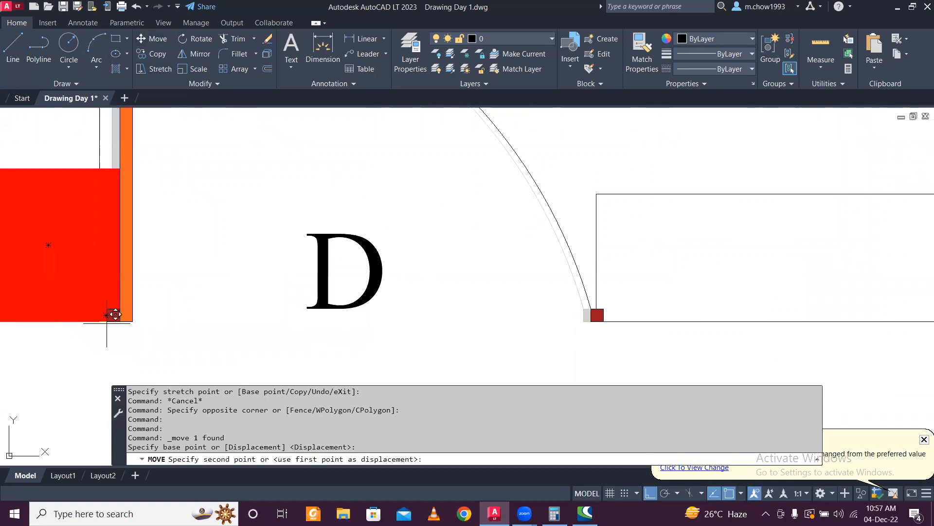
{"action": "scroll", "coordinate": [128, 314], "scroll_direction": "up", "scroll_amount": 4}
{"action": "left_click", "coordinate": [138, 305]}
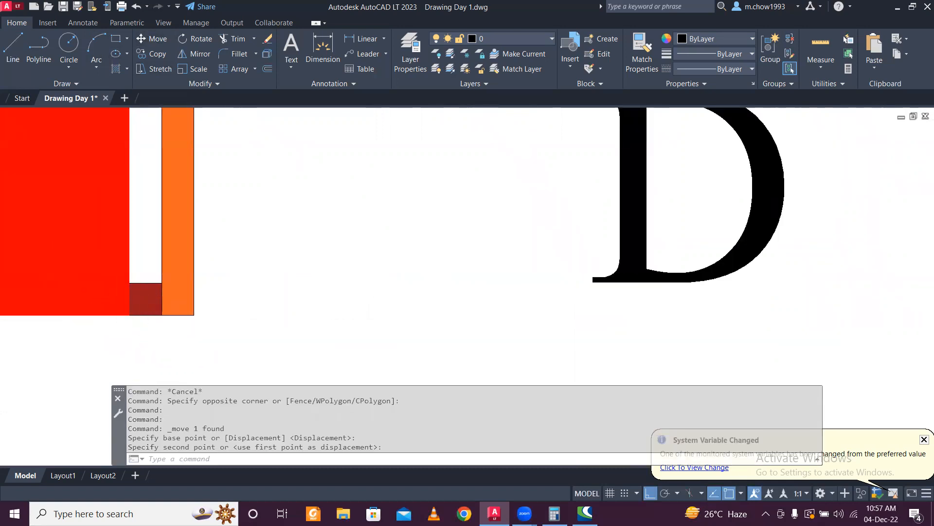
- Move the end line of the front wall beside the bedroom's balcony door to the outer edge of the door's frame
{"action": "scroll", "coordinate": [355, 317], "scroll_direction": "down", "scroll_amount": 7}
{"action": "scroll", "coordinate": [306, 243], "scroll_direction": "up", "scroll_amount": 3}
{"action": "left_click", "coordinate": [287, 202]}
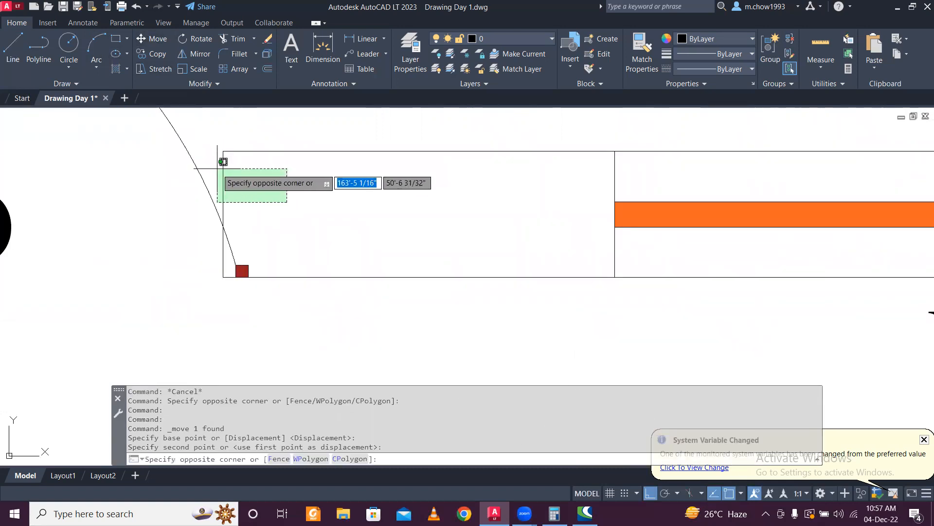
{"action": "left_click", "coordinate": [217, 152]}
{"action": "left_click", "coordinate": [158, 40]}
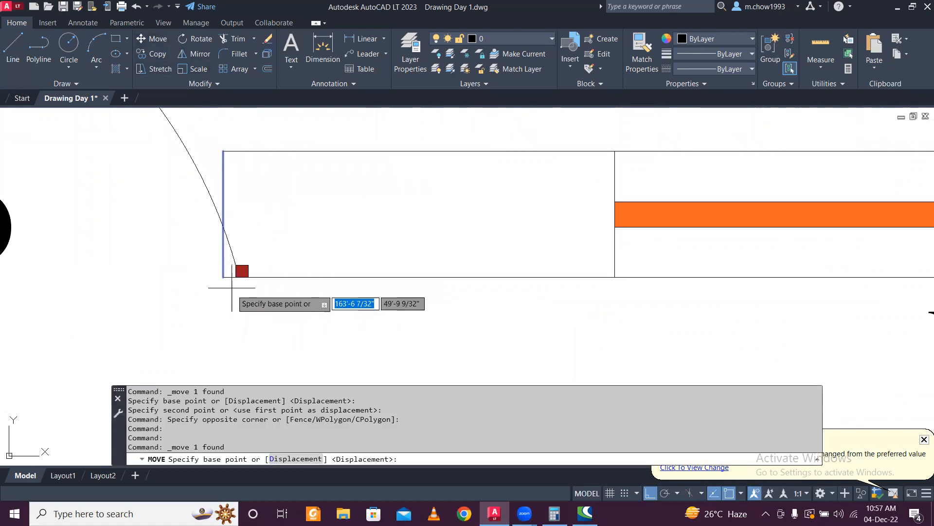
{"action": "left_click", "coordinate": [223, 277]}
{"action": "key", "text": "Escape"}
- Shorten the inner and outer front wall lines beside the balcony door to meet the wall's moved end line
{"action": "left_click", "coordinate": [229, 138]}
{"action": "left_click", "coordinate": [229, 153]}
{"action": "left_click", "coordinate": [222, 151]}
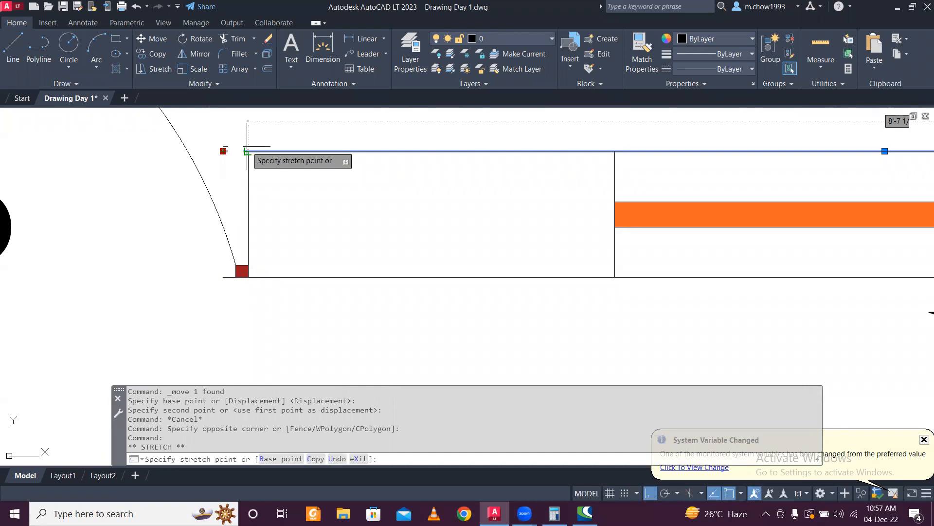
{"action": "key", "text": "Escape"}
{"action": "left_click", "coordinate": [226, 277]}
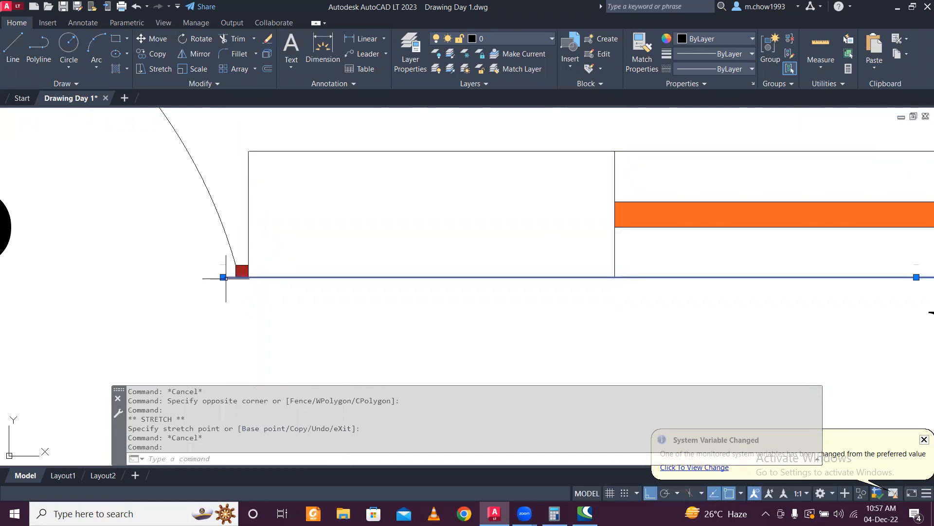
{"action": "left_click", "coordinate": [223, 277]}
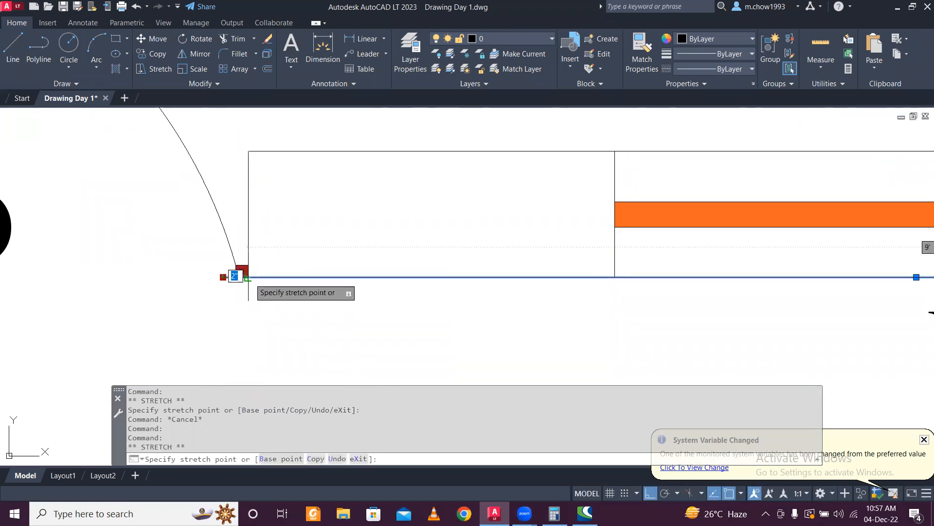
{"action": "key", "text": "Escape"}
- Compare the front door positions in the first-floor and ground-floor plans with the doors in the front elevation
{"action": "scroll", "coordinate": [233, 323], "scroll_direction": "down", "scroll_amount": 5}
{"action": "scroll", "coordinate": [427, 321], "scroll_direction": "down", "scroll_amount": 2}
{"action": "middle_click_drag", "start_coordinate": [475, 316], "coordinate": [305, 285]}
{"action": "scroll", "coordinate": [272, 286], "scroll_direction": "up", "scroll_amount": 4}
{"action": "scroll", "coordinate": [271, 287], "scroll_direction": "down", "scroll_amount": 6}
{"action": "scroll", "coordinate": [312, 272], "scroll_direction": "up", "scroll_amount": 5}
{"action": "scroll", "coordinate": [336, 295], "scroll_direction": "up", "scroll_amount": 4}
{"action": "scroll", "coordinate": [306, 297], "scroll_direction": "down", "scroll_amount": 6}
{"action": "scroll", "coordinate": [306, 297], "scroll_direction": "up", "scroll_amount": 2}
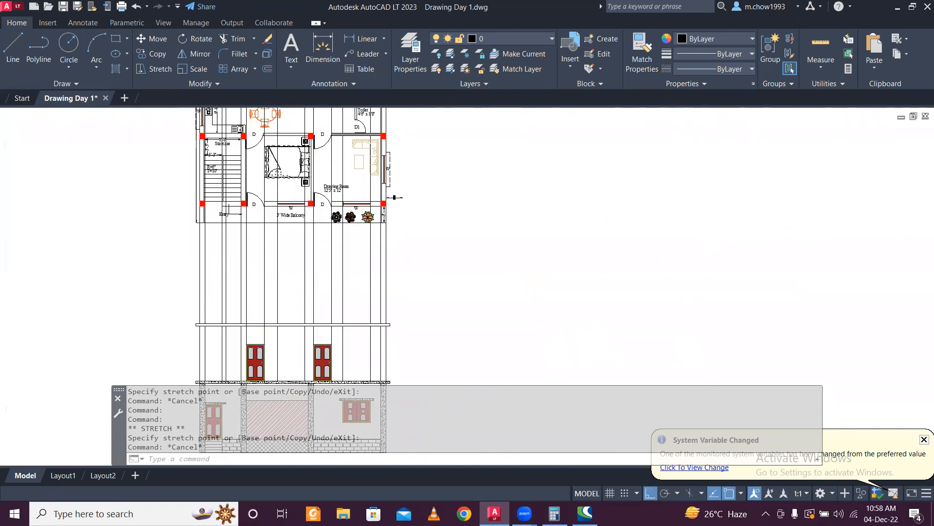
{"action": "scroll", "coordinate": [326, 207], "scroll_direction": "down", "scroll_amount": 3}
{"action": "middle_click_drag", "start_coordinate": [222, 236], "coordinate": [326, 232]}
{"action": "middle_click_drag", "start_coordinate": [195, 230], "coordinate": [262, 239]}
{"action": "middle_click_drag", "start_coordinate": [204, 226], "coordinate": [311, 283]}
{"action": "scroll", "coordinate": [161, 233], "scroll_direction": "up", "scroll_amount": 2}
{"action": "scroll", "coordinate": [73, 248], "scroll_direction": "up", "scroll_amount": 4}
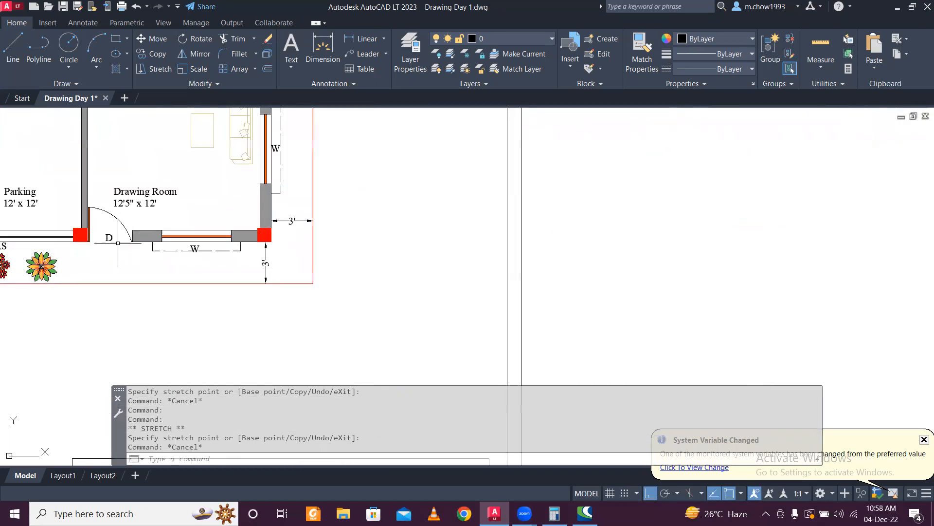
{"action": "scroll", "coordinate": [117, 238], "scroll_direction": "down", "scroll_amount": 5}
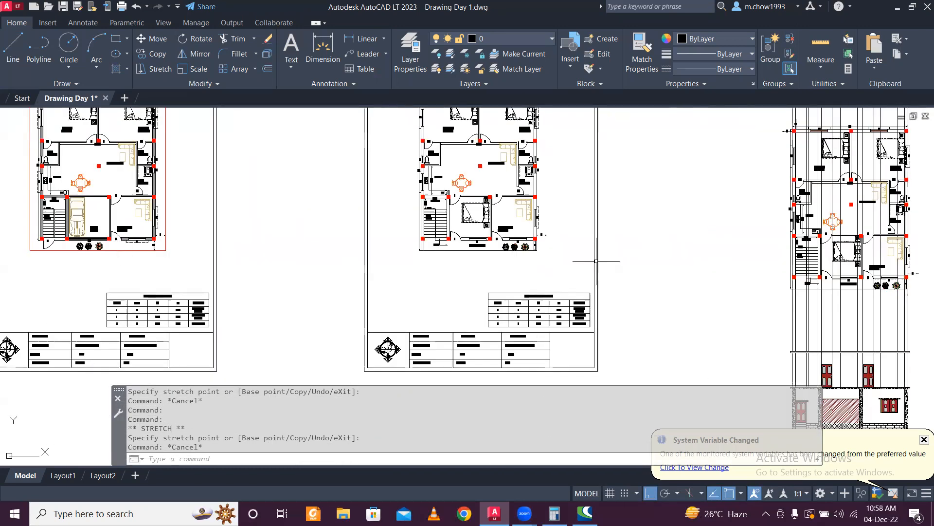
{"action": "middle_click_drag", "start_coordinate": [539, 242], "coordinate": [237, 226]}
{"action": "scroll", "coordinate": [563, 292], "scroll_direction": "up", "scroll_amount": 5}
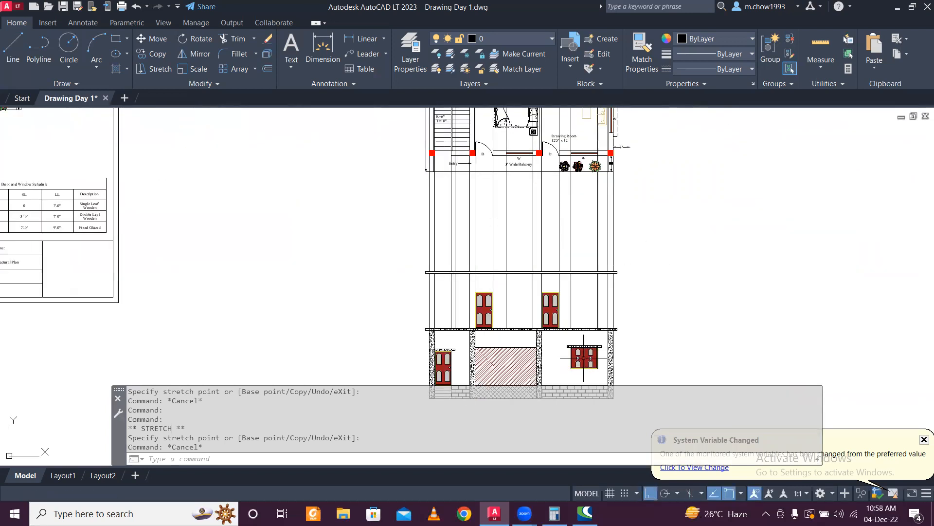
- Copy the drawing room's first-floor door in the elevation straight down onto the ground-floor plinth, directly beside the column
{"action": "scroll", "coordinate": [562, 292], "scroll_direction": "up", "scroll_amount": 2}
{"action": "left_click", "coordinate": [499, 261]}
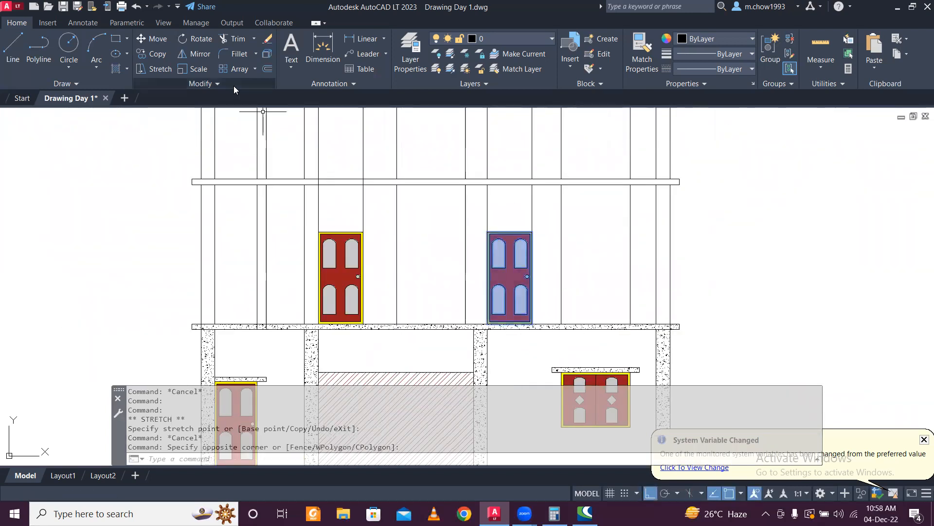
{"action": "left_click", "coordinate": [157, 54]}
{"action": "scroll", "coordinate": [497, 318], "scroll_direction": "up", "scroll_amount": 5}
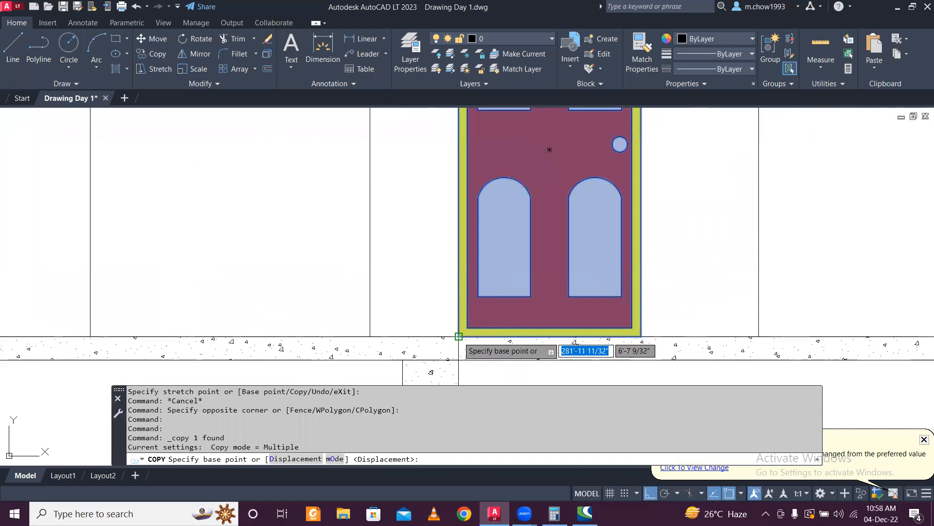
{"action": "left_click", "coordinate": [465, 330]}
{"action": "scroll", "coordinate": [464, 331], "scroll_direction": "down", "scroll_amount": 10}
{"action": "scroll", "coordinate": [441, 280], "scroll_direction": "up", "scroll_amount": 6}
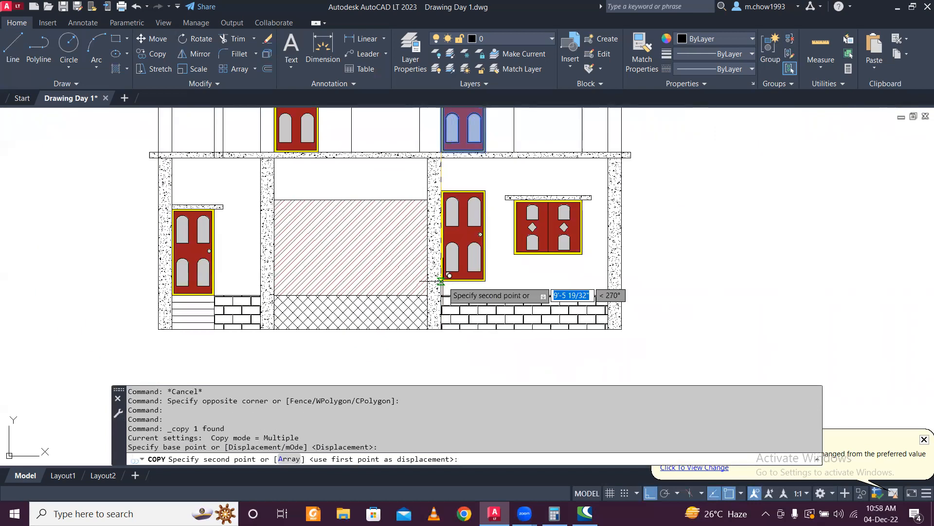
{"action": "scroll", "coordinate": [440, 294], "scroll_direction": "up", "scroll_amount": 6}
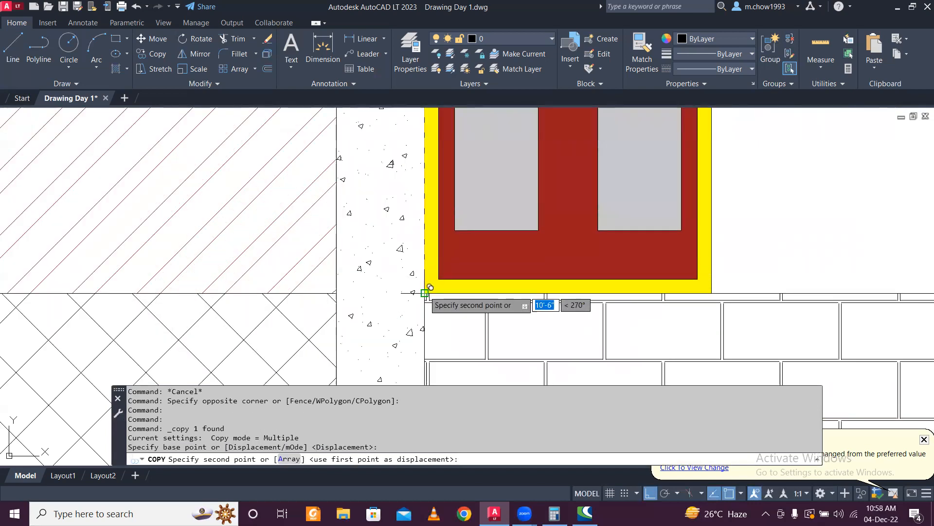
{"action": "left_click", "coordinate": [439, 292]}
{"action": "key", "text": "Escape"}
- Copy the hatched lintel above the staircase door onto the top of the new ground-floor drawing room door
{"action": "scroll", "coordinate": [423, 283], "scroll_direction": "down", "scroll_amount": 10}
{"action": "scroll", "coordinate": [258, 258], "scroll_direction": "up", "scroll_amount": 4}
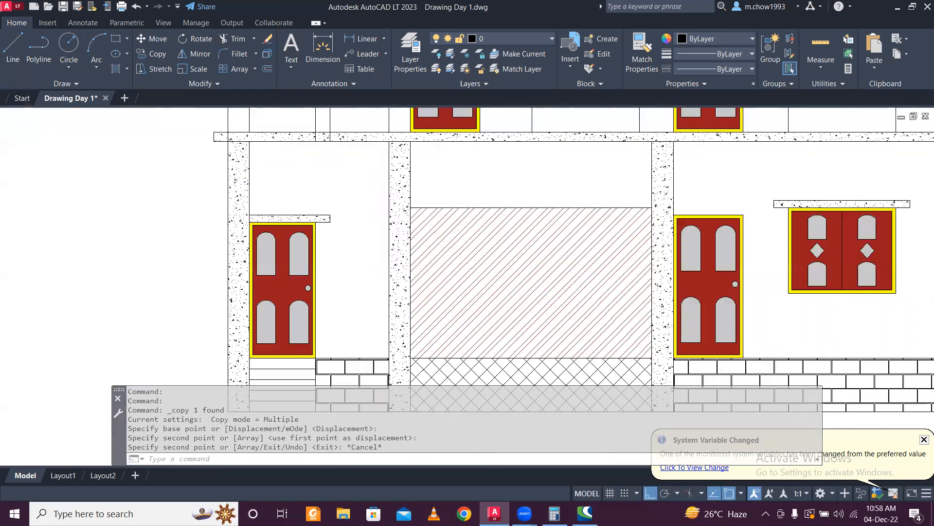
{"action": "scroll", "coordinate": [280, 240], "scroll_direction": "up", "scroll_amount": 2}
{"action": "left_click", "coordinate": [380, 226]}
{"action": "left_click", "coordinate": [344, 191]}
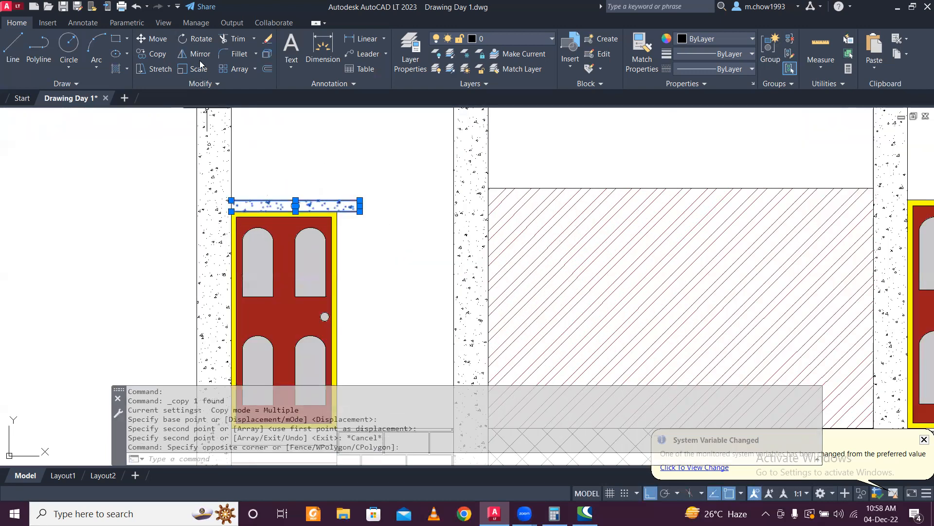
{"action": "left_click", "coordinate": [150, 57]}
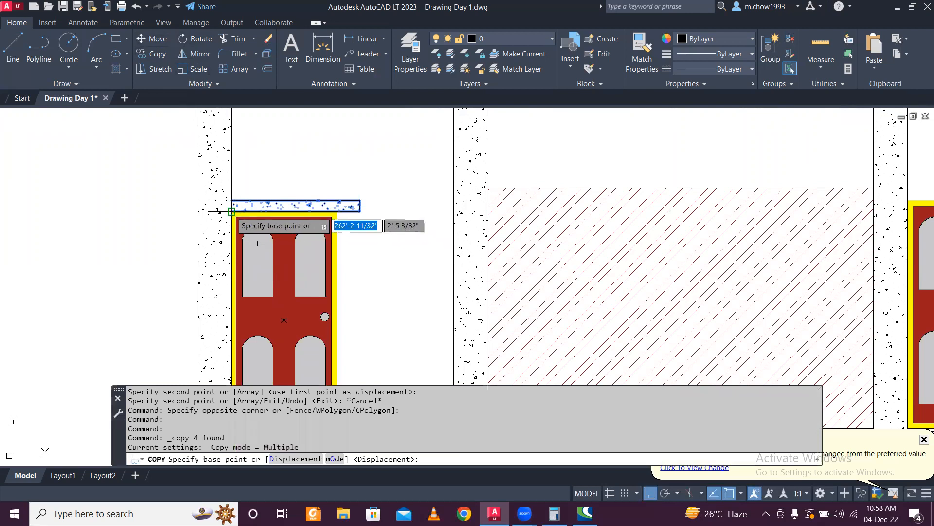
{"action": "left_click", "coordinate": [232, 211]}
{"action": "scroll", "coordinate": [232, 210], "scroll_direction": "down", "scroll_amount": 2}
{"action": "scroll", "coordinate": [658, 206], "scroll_direction": "up", "scroll_amount": 6}
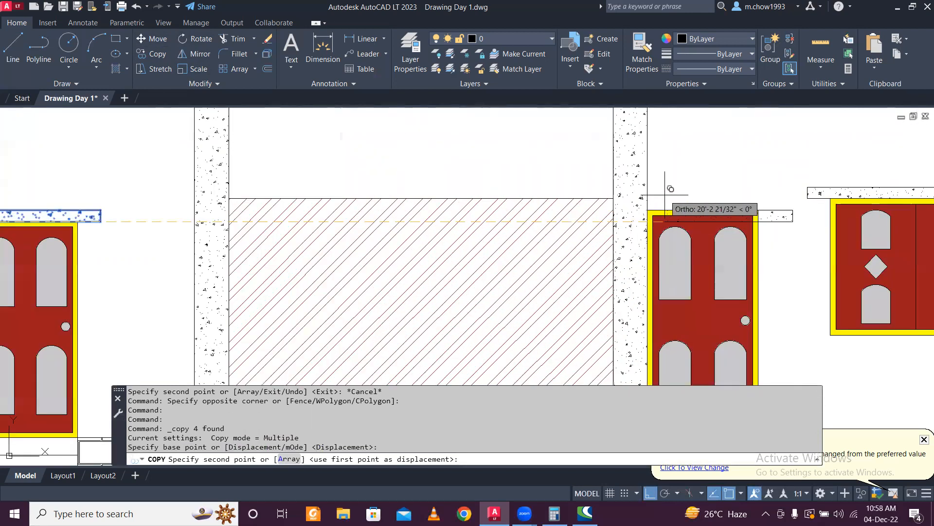
{"action": "left_click", "coordinate": [617, 233]}
{"action": "scroll", "coordinate": [398, 254], "scroll_direction": "down", "scroll_amount": 6}
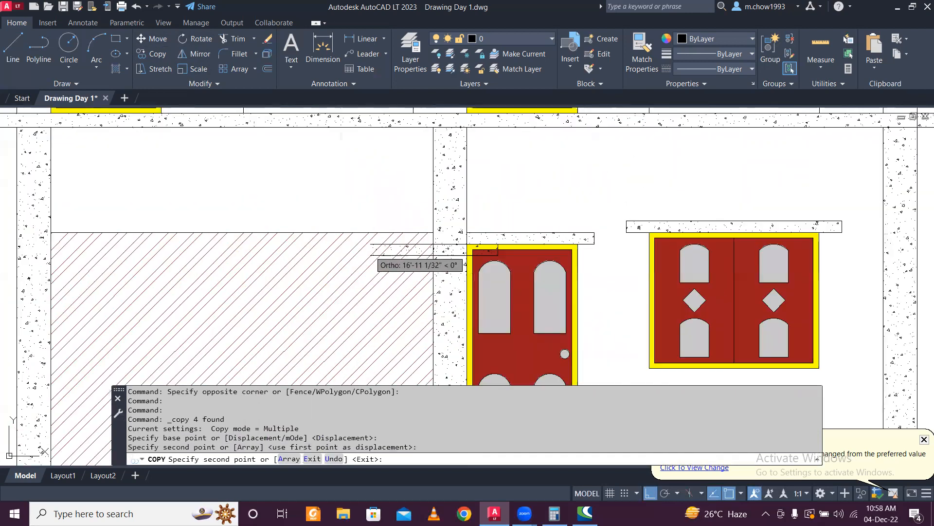
{"action": "key", "text": "Escape"}
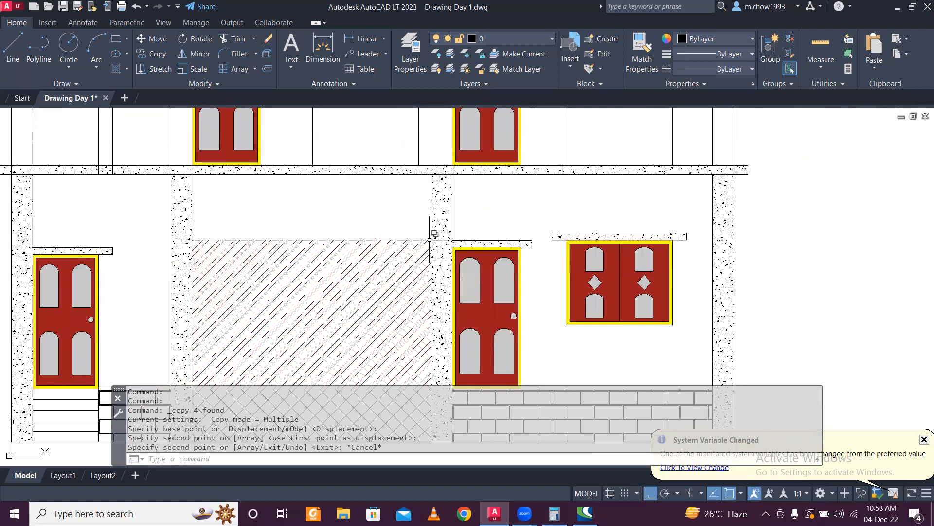
{"action": "key", "text": "Escape"}
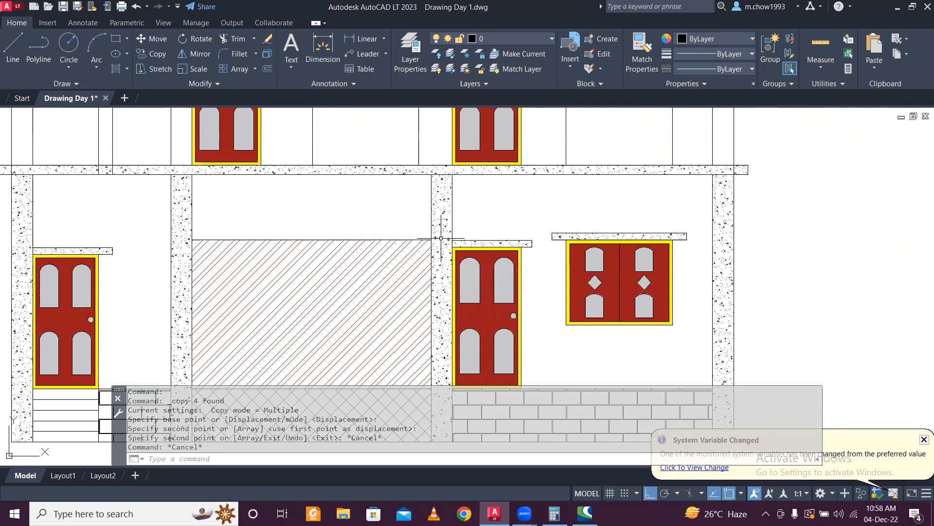
- Offset the plinth's top line below the drawing room door and window upward by 7'
{"action": "scroll", "coordinate": [441, 238], "scroll_direction": "down", "scroll_amount": 4}
{"action": "scroll", "coordinate": [353, 270], "scroll_direction": "up", "scroll_amount": 3}
{"action": "scroll", "coordinate": [352, 262], "scroll_direction": "down", "scroll_amount": 3}
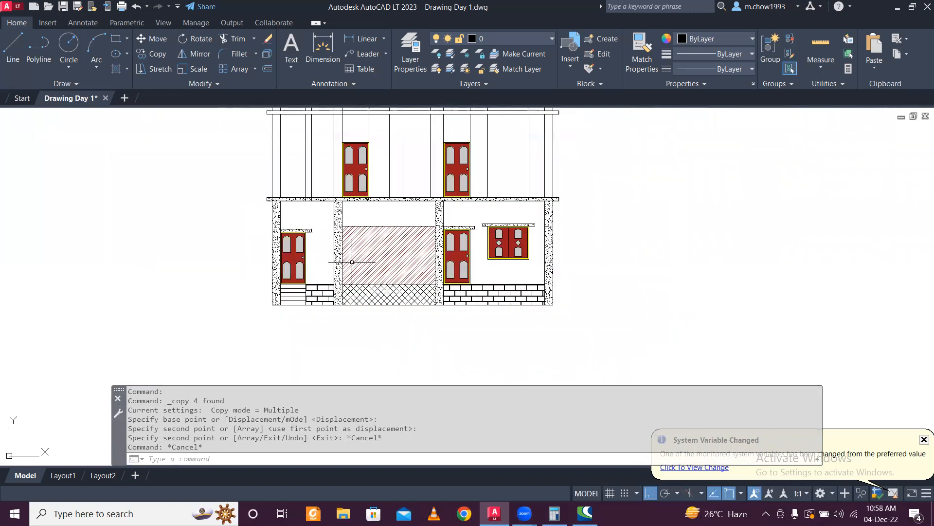
{"action": "scroll", "coordinate": [352, 261], "scroll_direction": "up", "scroll_amount": 2}
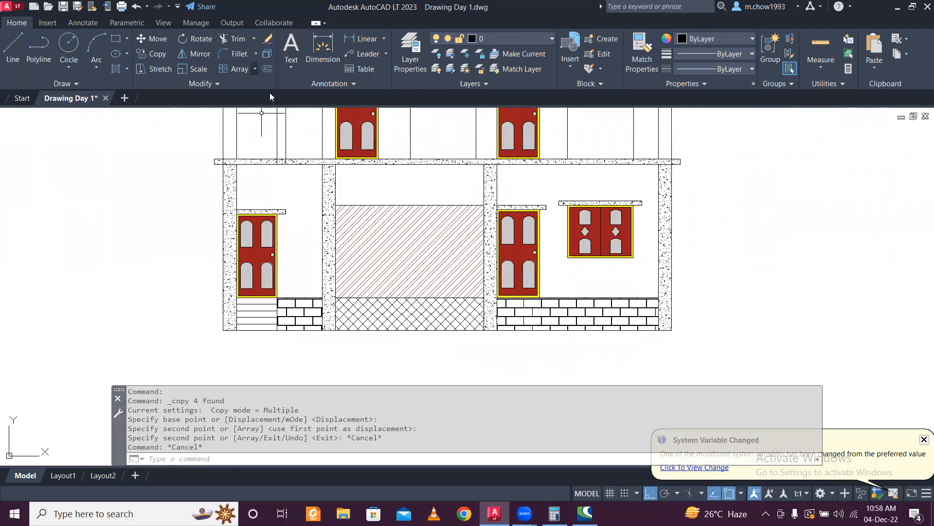
{"action": "type", "text": "o"}
{"action": "key", "text": "Return"}
{"action": "type", "text": "7"}
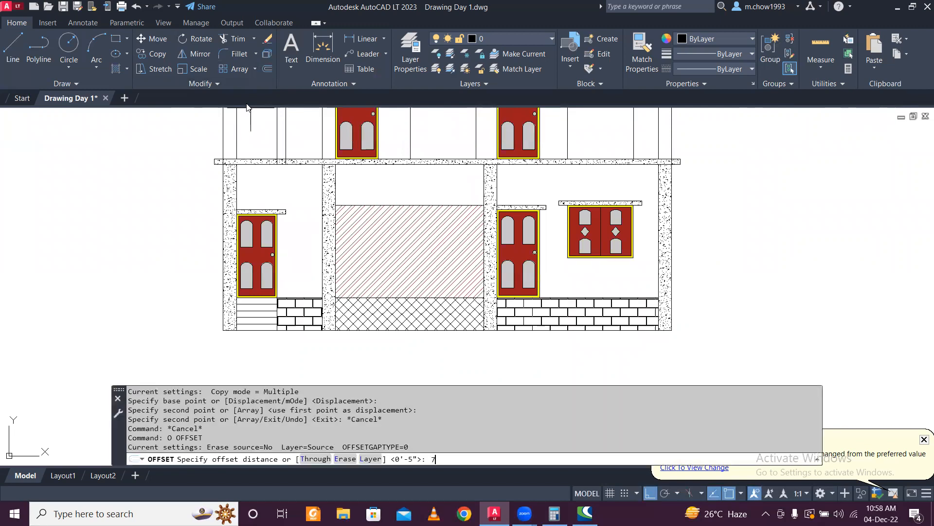
{"action": "type", "text": "'"}
{"action": "key", "text": "Return"}
{"action": "left_click", "coordinate": [573, 292]}
{"action": "left_click", "coordinate": [567, 298]}
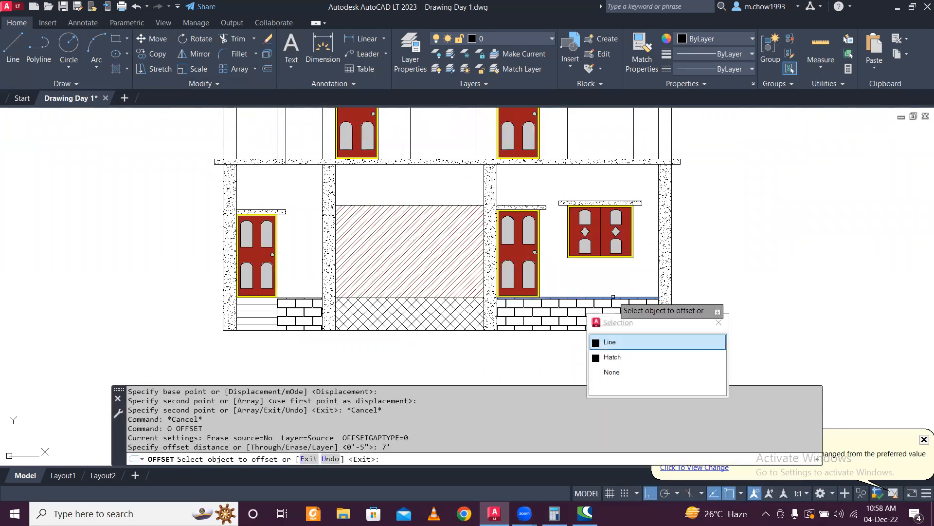
{"action": "left_click", "coordinate": [632, 343]}
{"action": "left_click", "coordinate": [611, 185]}
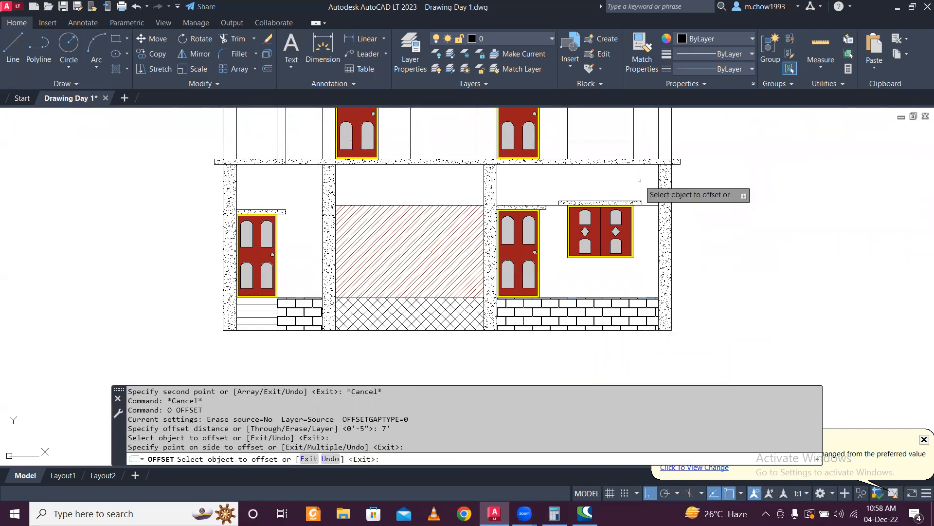
{"action": "key", "text": "Escape"}
- Move both ground-floor door lintels up together so the drawing room lintel's underside sits on the offset 7' line
{"action": "scroll", "coordinate": [564, 199], "scroll_direction": "up", "scroll_amount": 2}
{"action": "left_click", "coordinate": [547, 188]}
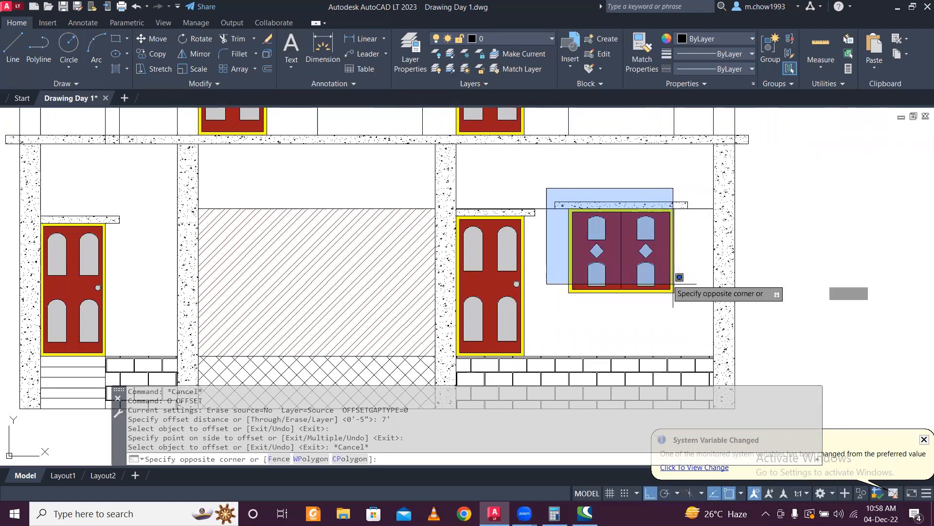
{"action": "left_click", "coordinate": [532, 170]}
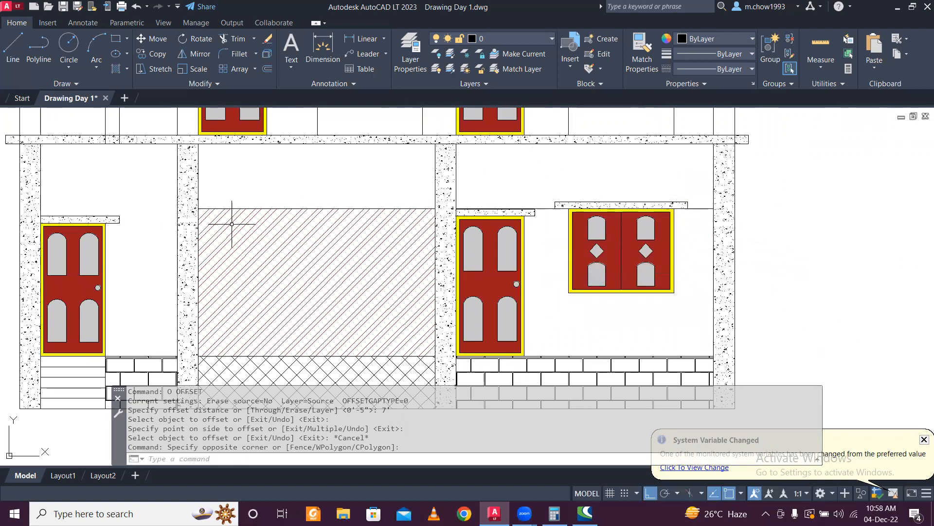
{"action": "scroll", "coordinate": [512, 216], "scroll_direction": "up", "scroll_amount": 2}
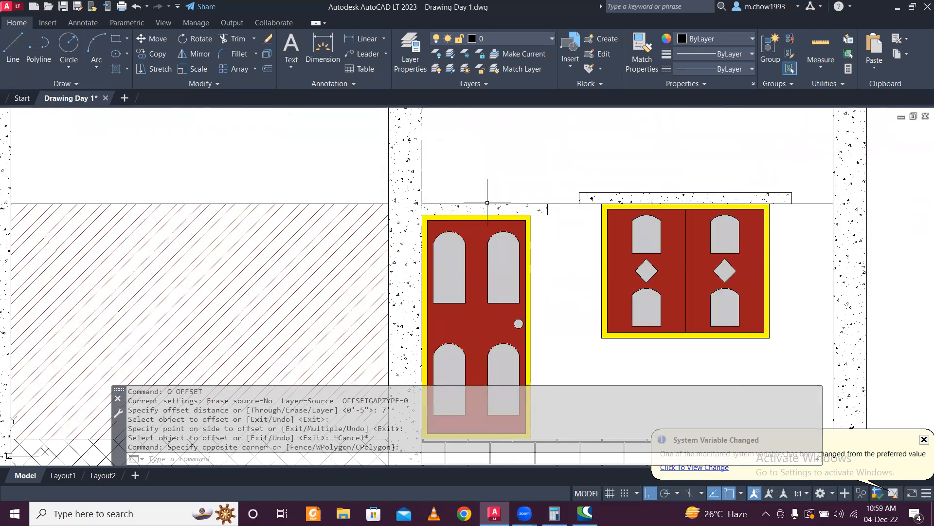
{"action": "scroll", "coordinate": [533, 209], "scroll_direction": "up", "scroll_amount": 5}
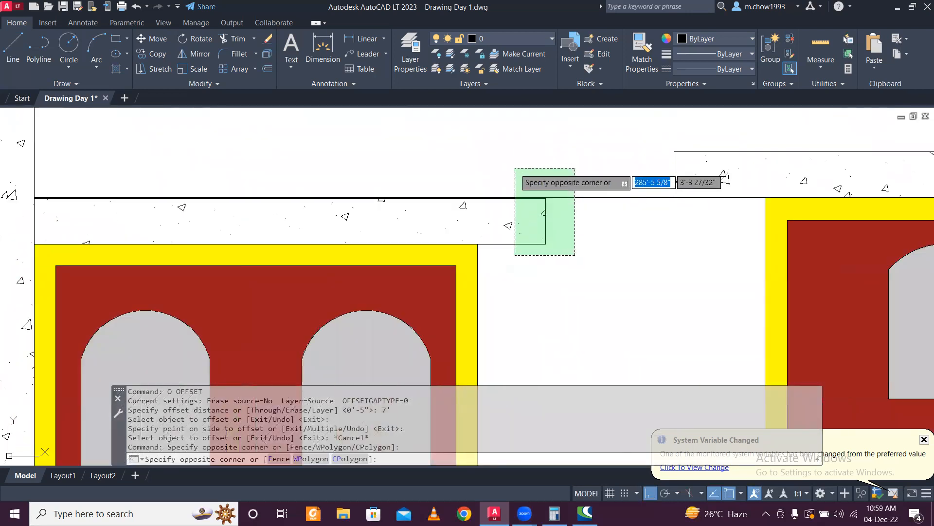
{"action": "left_click", "coordinate": [530, 171]}
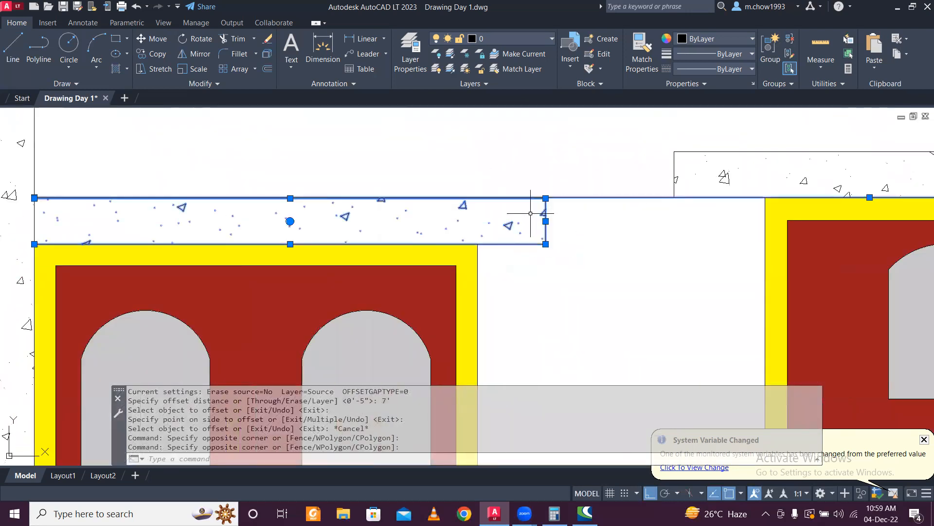
{"action": "left_click", "coordinate": [616, 232], "text": "shift"}
{"action": "left_click", "coordinate": [578, 141], "text": "shift"}
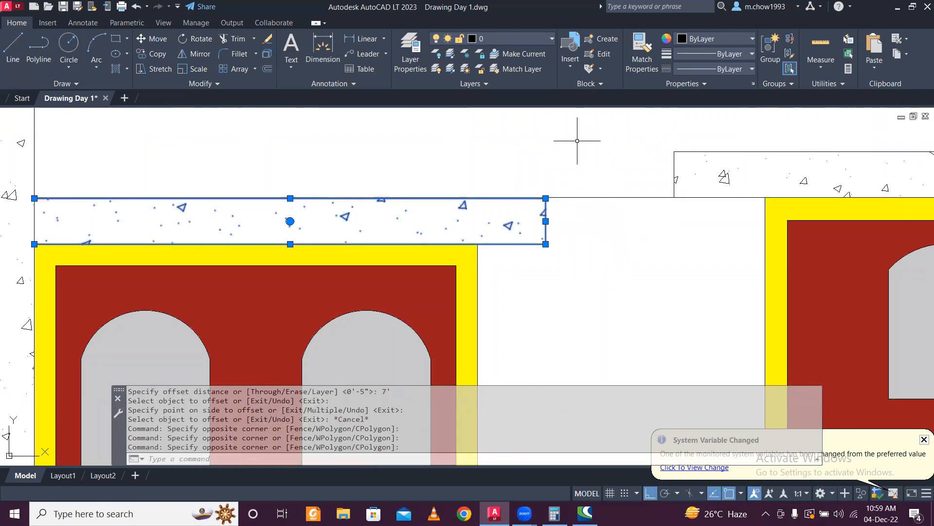
{"action": "scroll", "coordinate": [604, 229], "scroll_direction": "down", "scroll_amount": 5}
{"action": "scroll", "coordinate": [272, 217], "scroll_direction": "up", "scroll_amount": 4}
{"action": "left_click", "coordinate": [455, 272]}
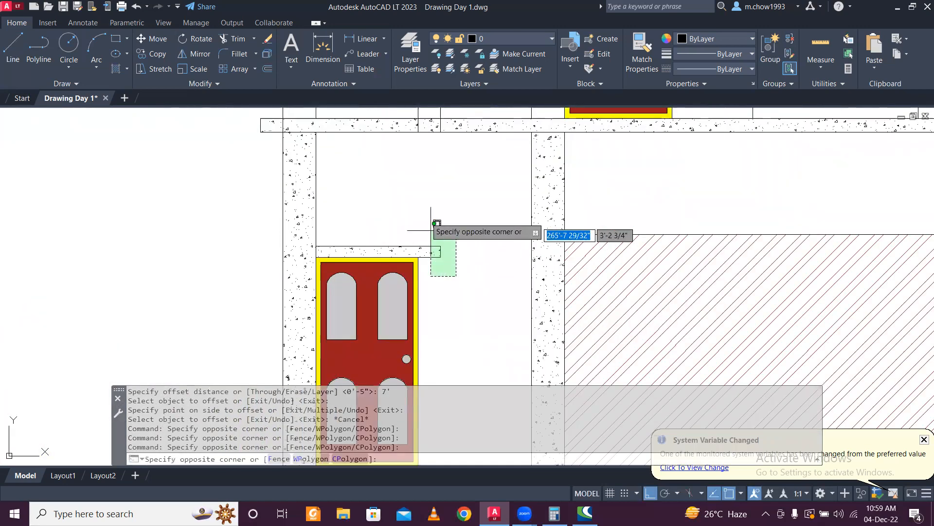
{"action": "left_click", "coordinate": [428, 209]}
{"action": "scroll", "coordinate": [419, 247], "scroll_direction": "down", "scroll_amount": 5}
{"action": "scroll", "coordinate": [605, 251], "scroll_direction": "up", "scroll_amount": 7}
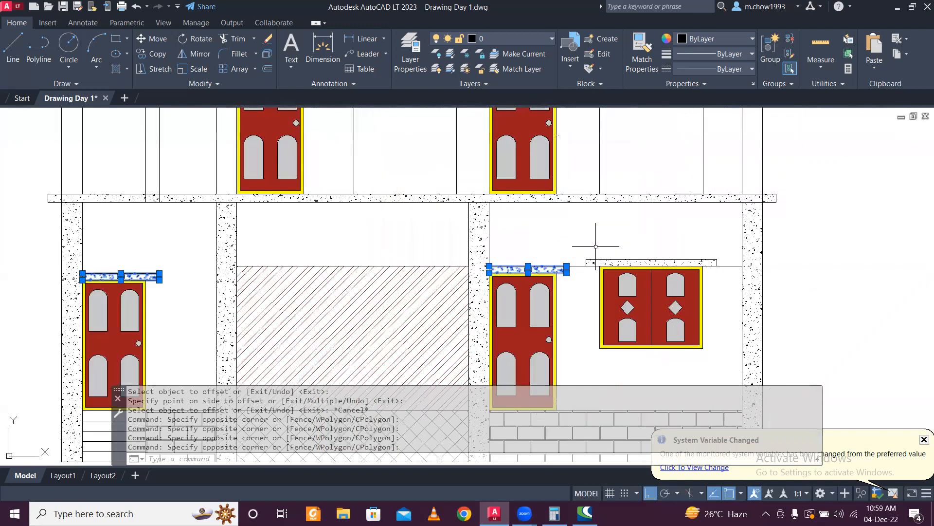
{"action": "left_click", "coordinate": [151, 39]}
{"action": "scroll", "coordinate": [354, 258], "scroll_direction": "up", "scroll_amount": 4}
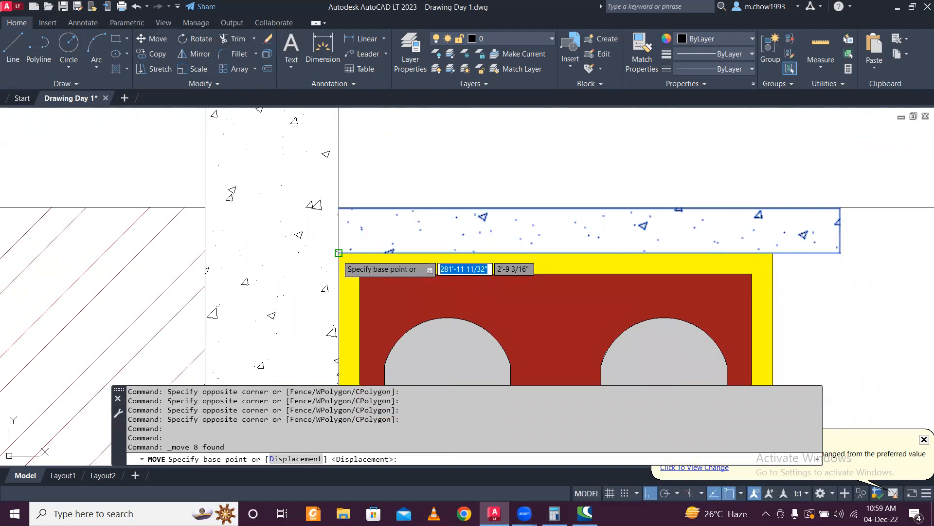
{"action": "left_click", "coordinate": [347, 258]}
{"action": "left_click", "coordinate": [339, 201]}
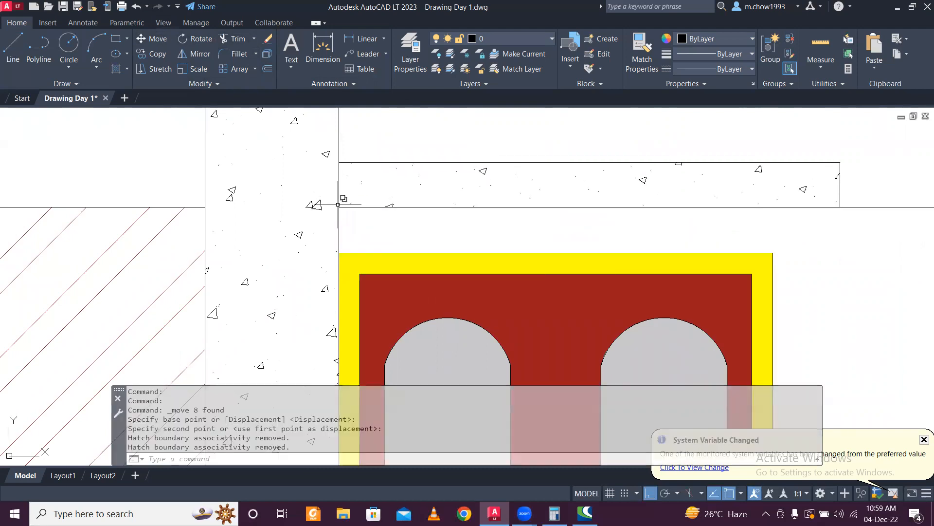
- Align the staircase door from its bottom corner up to the underside of its lintel, scaling it to the alignment points
{"action": "scroll", "coordinate": [341, 204], "scroll_direction": "down", "scroll_amount": 4}
{"action": "scroll", "coordinate": [366, 212], "scroll_direction": "down", "scroll_amount": 5}
{"action": "scroll", "coordinate": [227, 199], "scroll_direction": "up", "scroll_amount": 5}
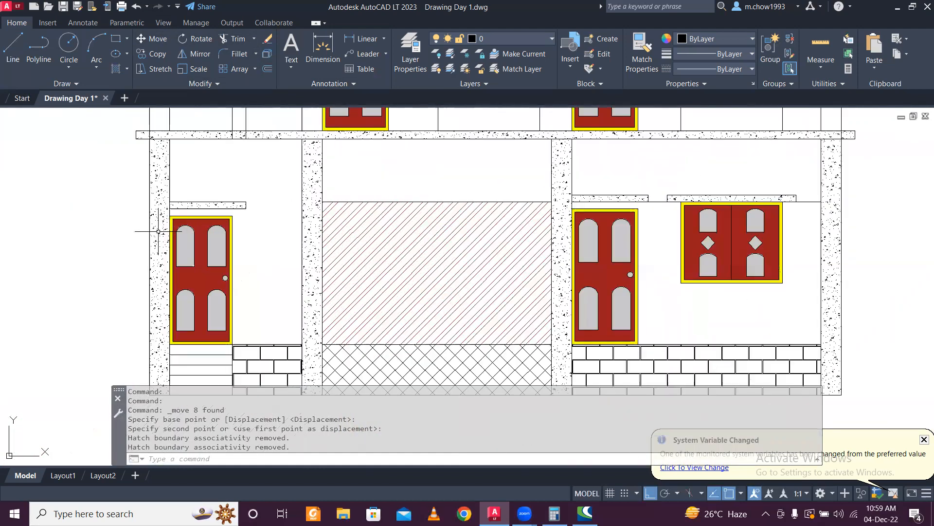
{"action": "scroll", "coordinate": [227, 199], "scroll_direction": "up", "scroll_amount": 2}
{"action": "left_click", "coordinate": [325, 233]}
{"action": "scroll", "coordinate": [271, 208], "scroll_direction": "down", "scroll_amount": 4}
{"action": "scroll", "coordinate": [217, 211], "scroll_direction": "up", "scroll_amount": 2}
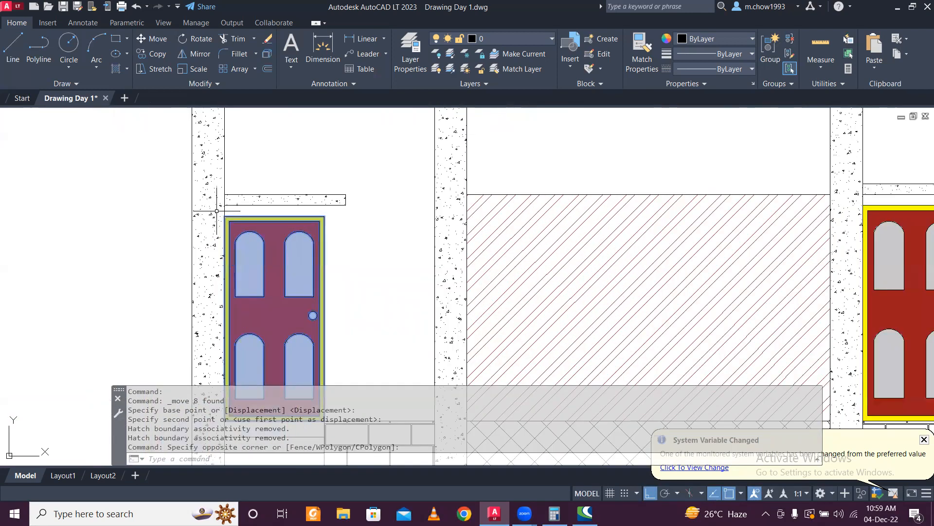
{"action": "type", "text": "al"}
{"action": "key", "text": "Return"}
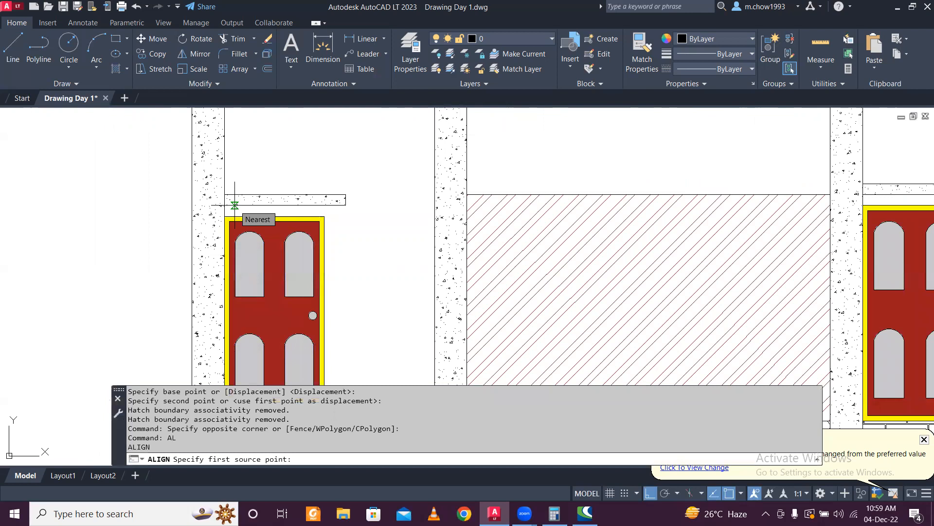
{"action": "scroll", "coordinate": [235, 205], "scroll_direction": "up", "scroll_amount": 2}
{"action": "scroll", "coordinate": [235, 204], "scroll_direction": "down", "scroll_amount": 4}
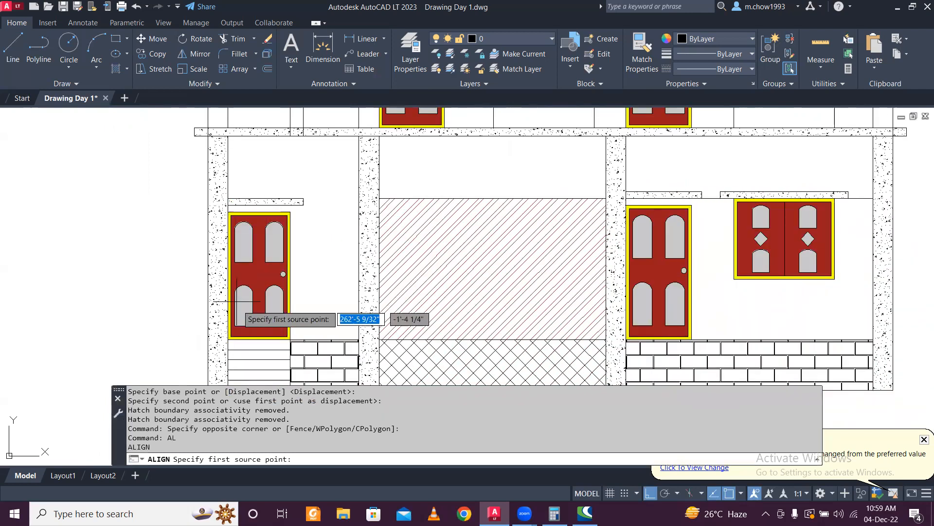
{"action": "scroll", "coordinate": [226, 349], "scroll_direction": "up", "scroll_amount": 2}
{"action": "scroll", "coordinate": [226, 349], "scroll_direction": "up", "scroll_amount": 2}
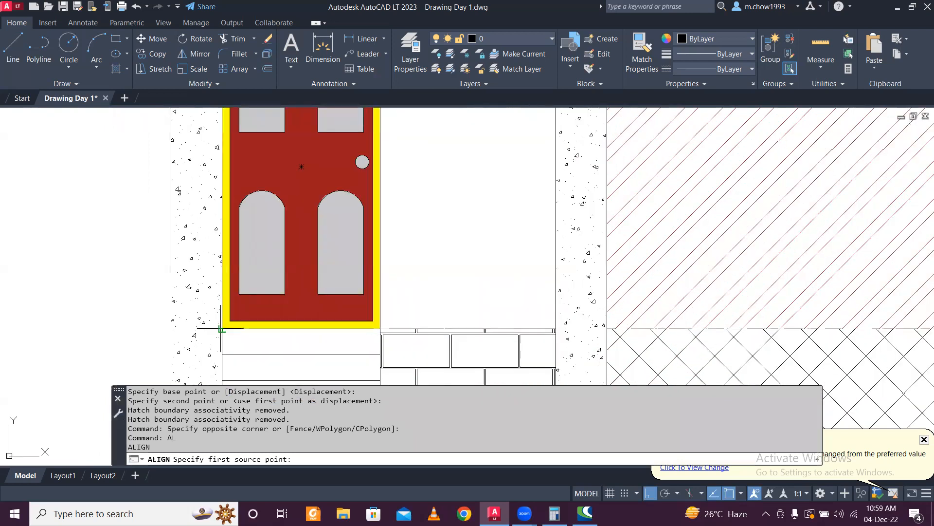
{"action": "left_click", "coordinate": [221, 329]}
{"action": "left_click", "coordinate": [221, 329]}
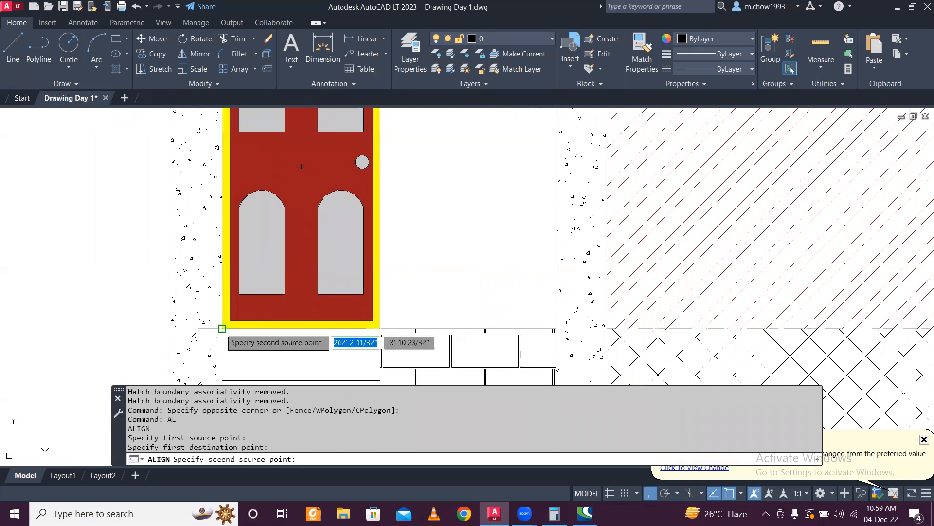
{"action": "scroll", "coordinate": [221, 329], "scroll_direction": "down", "scroll_amount": 3}
{"action": "scroll", "coordinate": [217, 221], "scroll_direction": "up", "scroll_amount": 4}
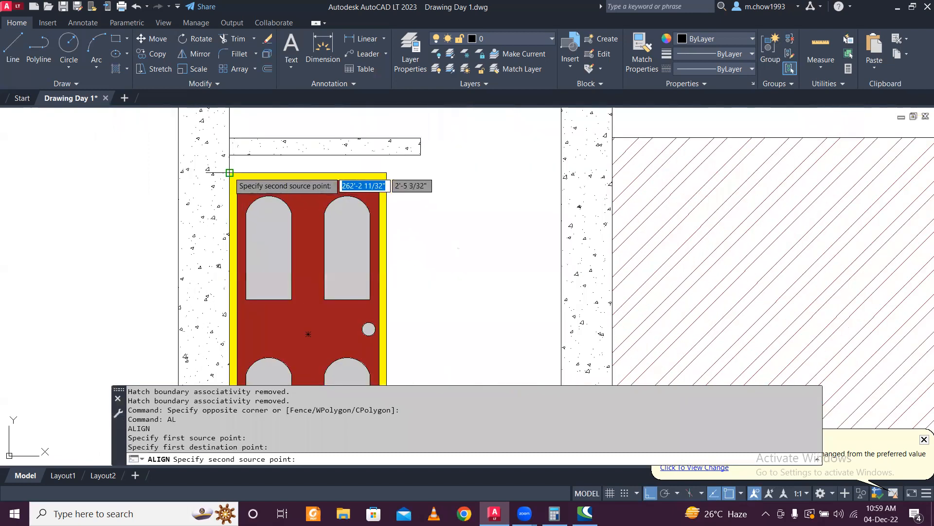
{"action": "left_click", "coordinate": [229, 173]}
{"action": "left_click", "coordinate": [229, 155]}
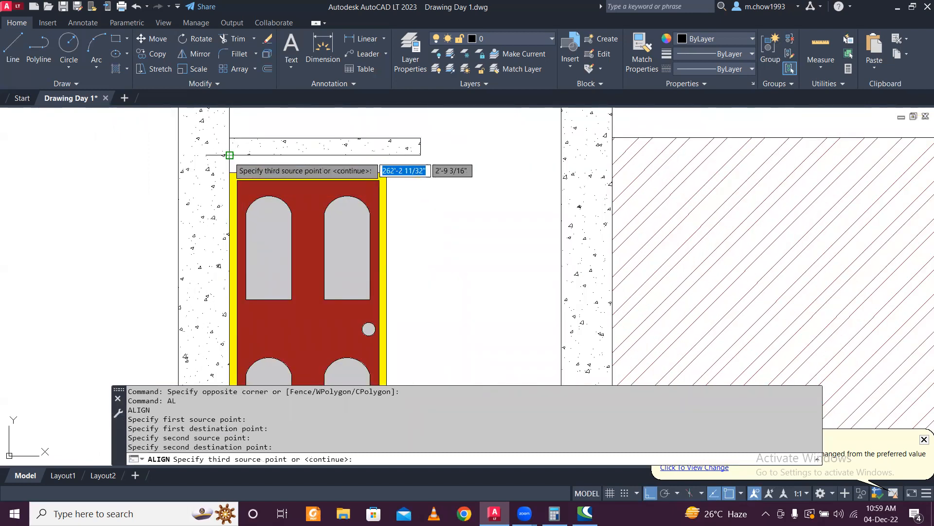
{"action": "key", "text": "Return"}
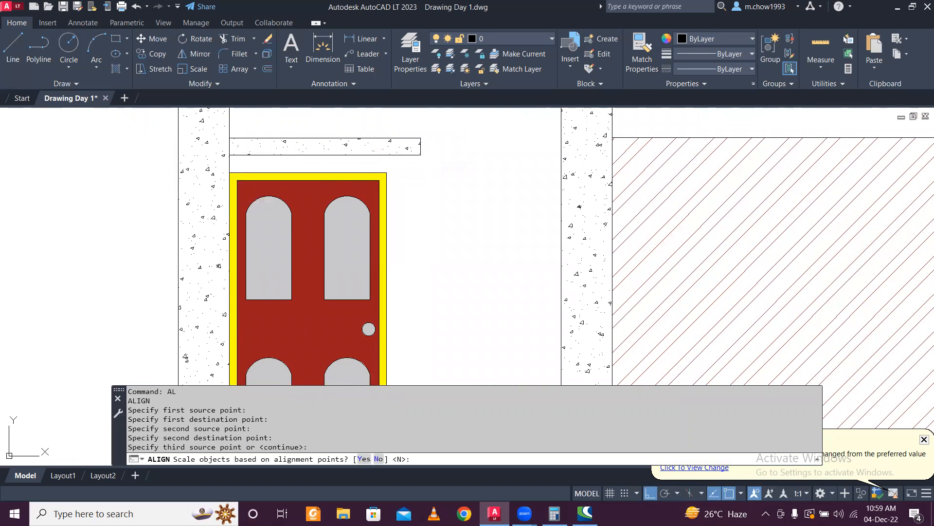
{"action": "type", "text": "Y"}
{"action": "key", "text": "Return"}
- Examine how the scaled staircase door fits between its lintel, the column, the steps and the brick plinth
{"action": "scroll", "coordinate": [315, 244], "scroll_direction": "down", "scroll_amount": 4}
{"action": "scroll", "coordinate": [315, 245], "scroll_direction": "up", "scroll_amount": 4}
{"action": "scroll", "coordinate": [316, 241], "scroll_direction": "down", "scroll_amount": 4}
{"action": "scroll", "coordinate": [316, 227], "scroll_direction": "down", "scroll_amount": 5}
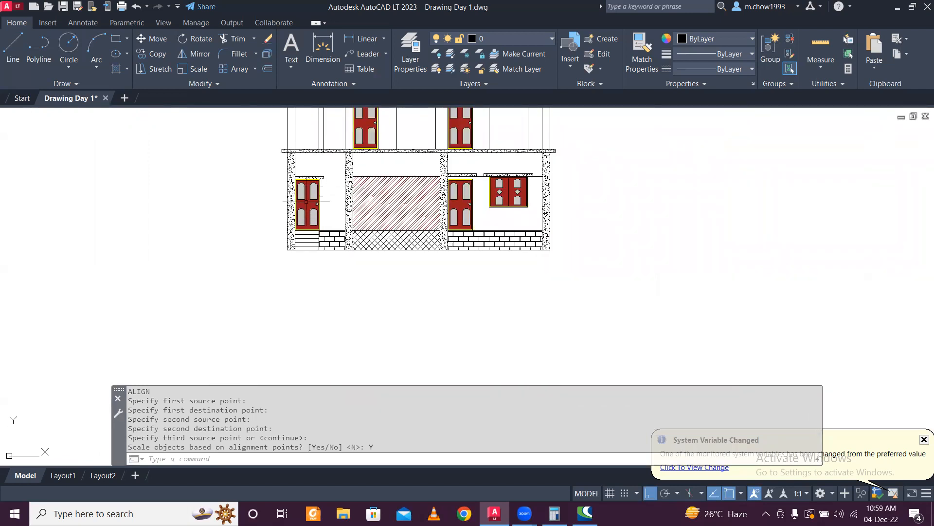
{"action": "scroll", "coordinate": [306, 201], "scroll_direction": "up", "scroll_amount": 2}
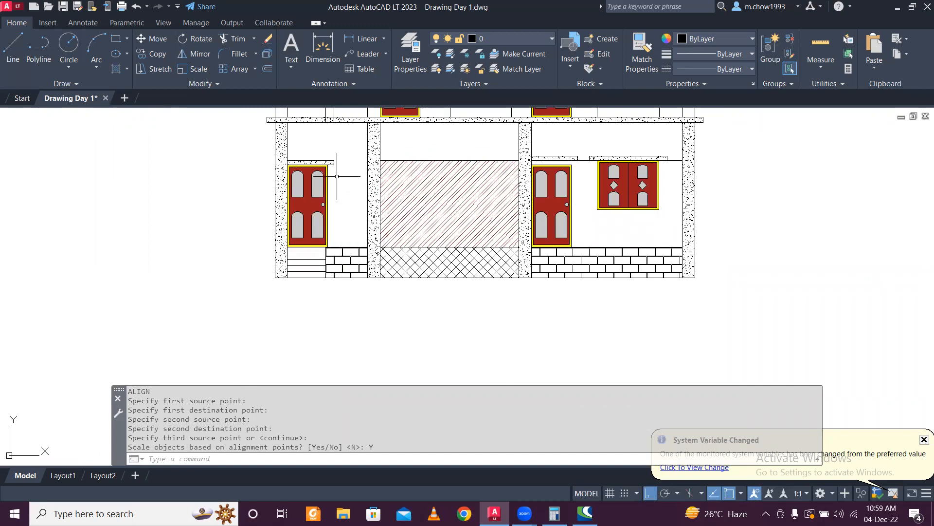
{"action": "scroll", "coordinate": [384, 194], "scroll_direction": "down", "scroll_amount": 2}
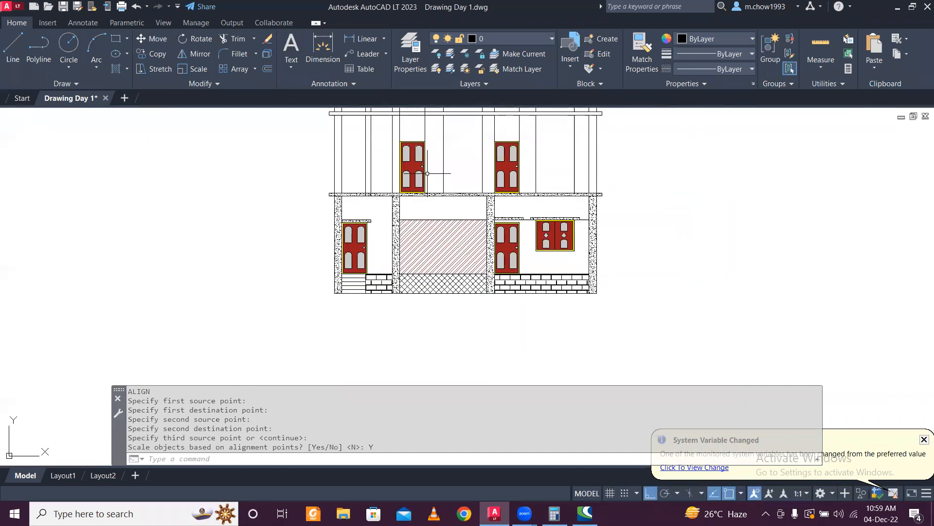
{"action": "scroll", "coordinate": [362, 229], "scroll_direction": "up", "scroll_amount": 6}
{"action": "scroll", "coordinate": [361, 228], "scroll_direction": "down", "scroll_amount": 4}
{"action": "scroll", "coordinate": [361, 287], "scroll_direction": "up", "scroll_amount": 4}
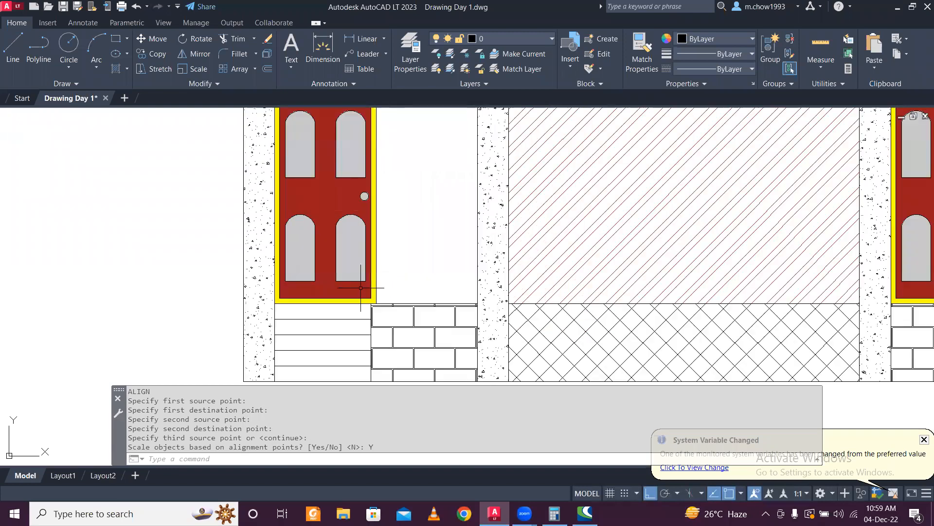
{"action": "left_click", "coordinate": [360, 287]}
{"action": "scroll", "coordinate": [368, 296], "scroll_direction": "up", "scroll_amount": 4}
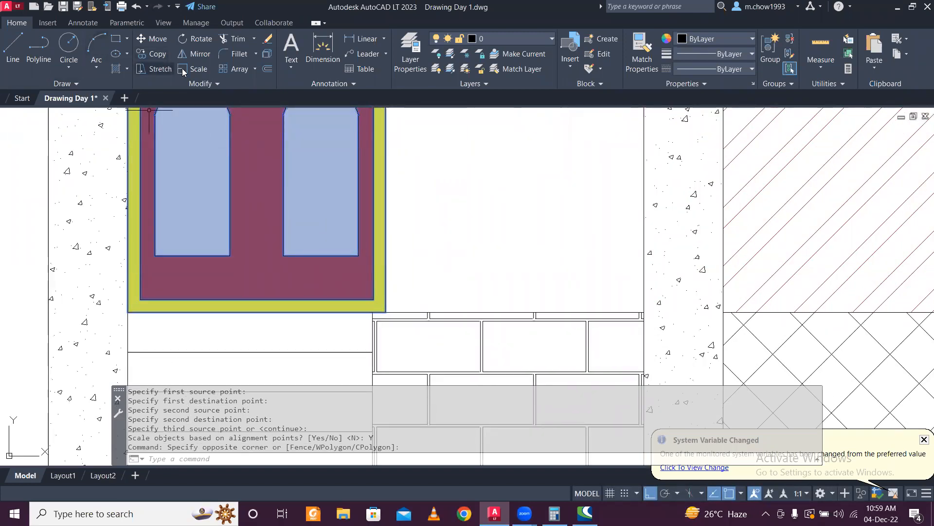
{"action": "middle_click_drag", "start_coordinate": [327, 333], "coordinate": [322, 353]}
{"action": "middle_click_drag", "start_coordinate": [344, 221], "coordinate": [355, 357]}
{"action": "scroll", "coordinate": [371, 272], "scroll_direction": "down", "scroll_amount": 2}
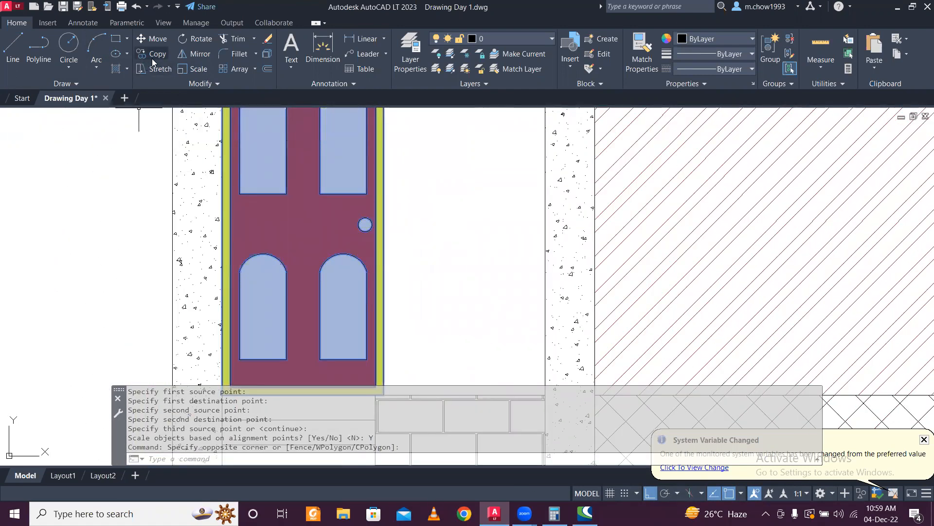
{"action": "type", "text": "sc"}
{"action": "key", "text": "Return"}
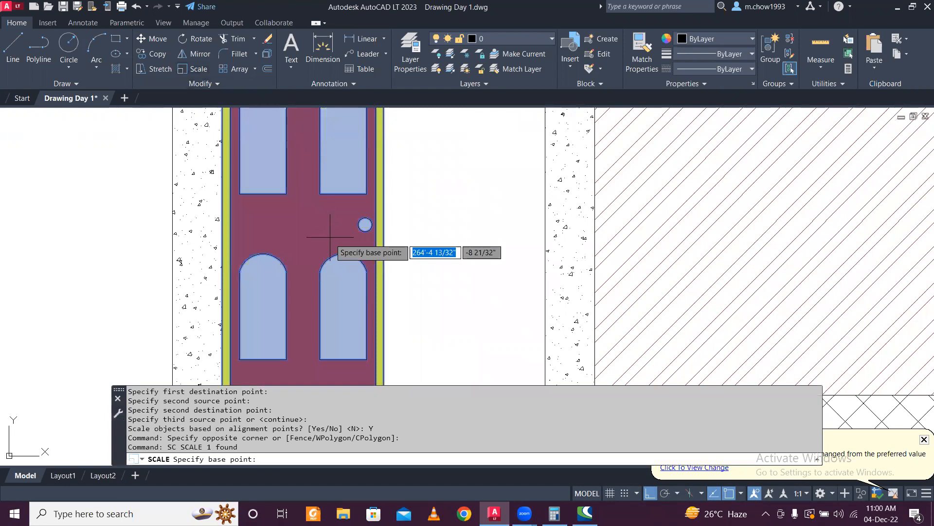
{"action": "left_click", "coordinate": [384, 239]}
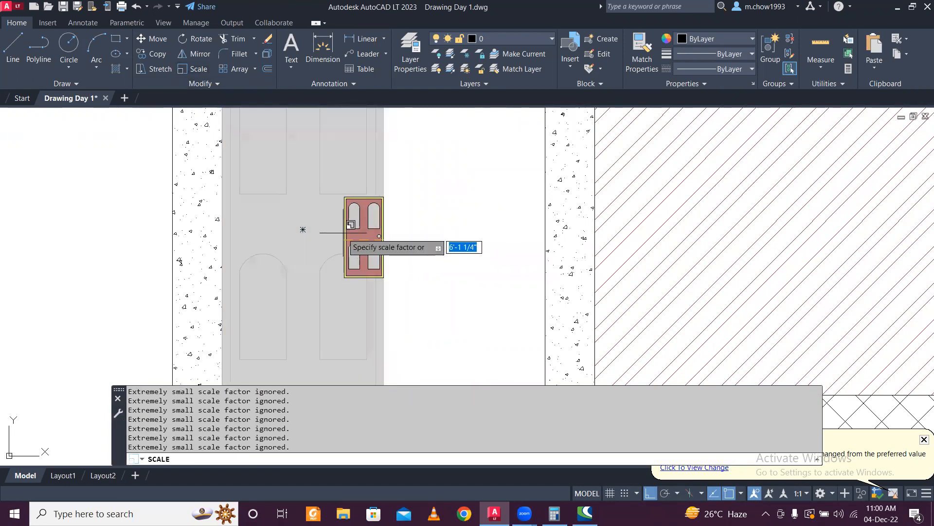
{"action": "key", "text": "Escape"}
- Erase both first-floor doors from the front elevation
{"action": "scroll", "coordinate": [344, 227], "scroll_direction": "down", "scroll_amount": 6}
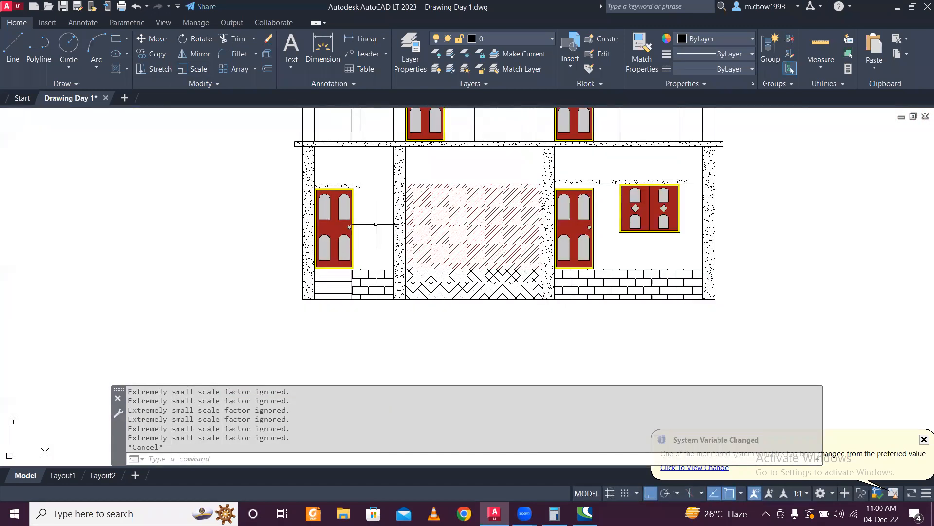
{"action": "middle_click_drag", "start_coordinate": [577, 254], "coordinate": [552, 284]}
{"action": "mouse_move", "coordinate": [593, 225]}
{"action": "middle_mouse_down"}
{"action": "mouse_move", "coordinate": [594, 302]}
{"action": "mouse_move", "coordinate": [581, 329]}
{"action": "middle_mouse_up"}
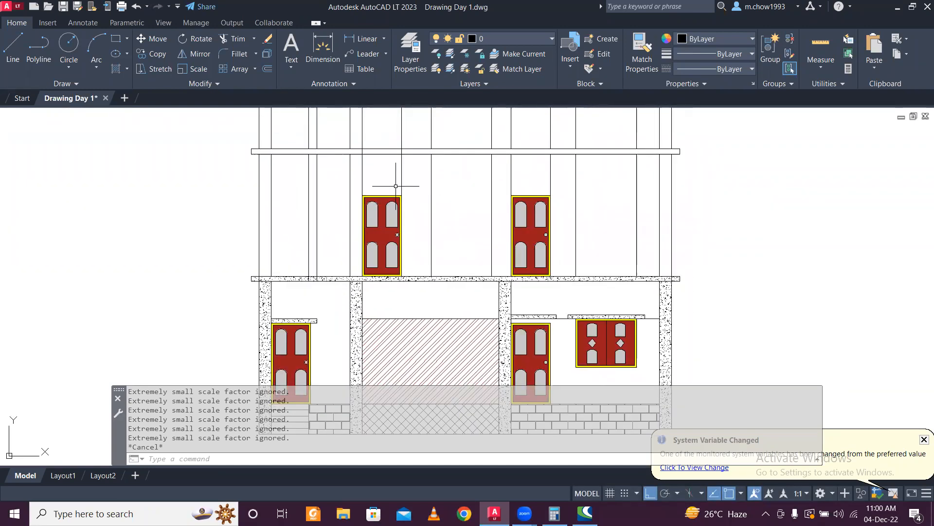
{"action": "left_click", "coordinate": [374, 222]}
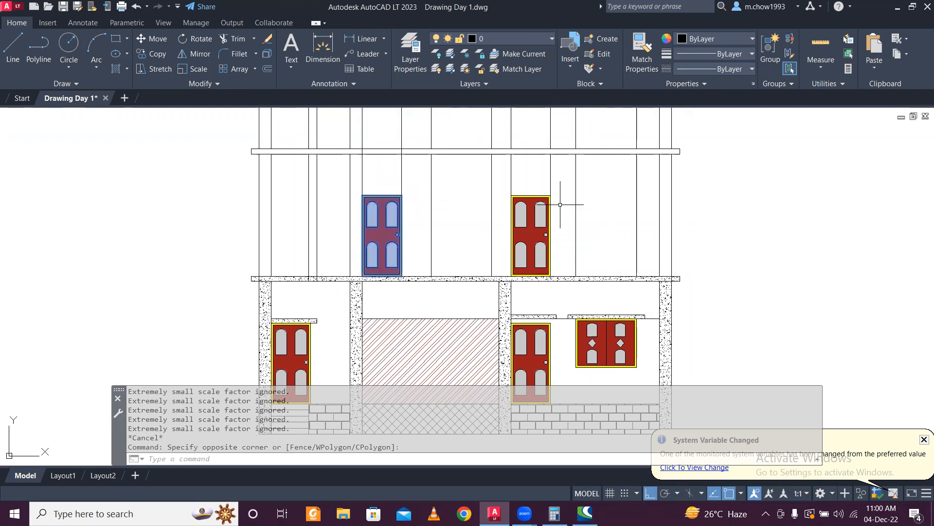
{"action": "left_click", "coordinate": [529, 220]}
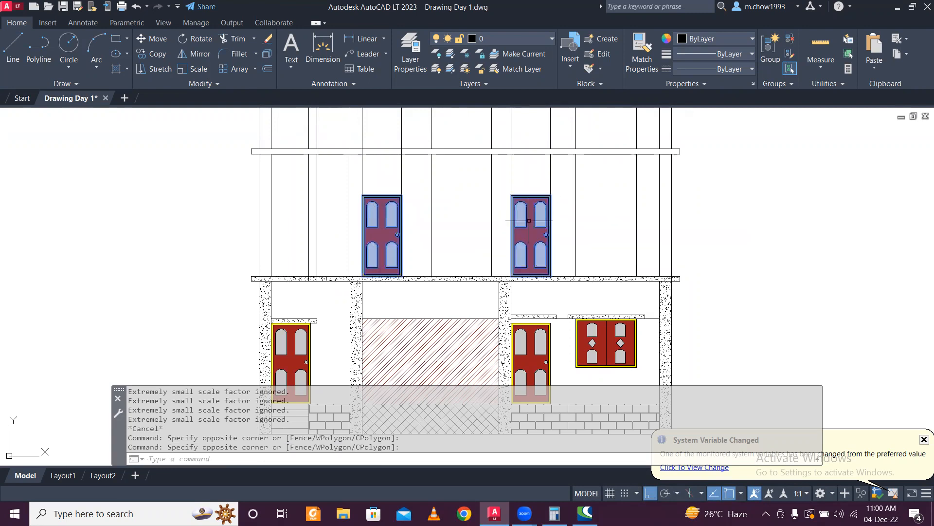
{"action": "key", "text": "Delete"}
{"action": "scroll", "coordinate": [513, 214], "scroll_direction": "down", "scroll_amount": 4}
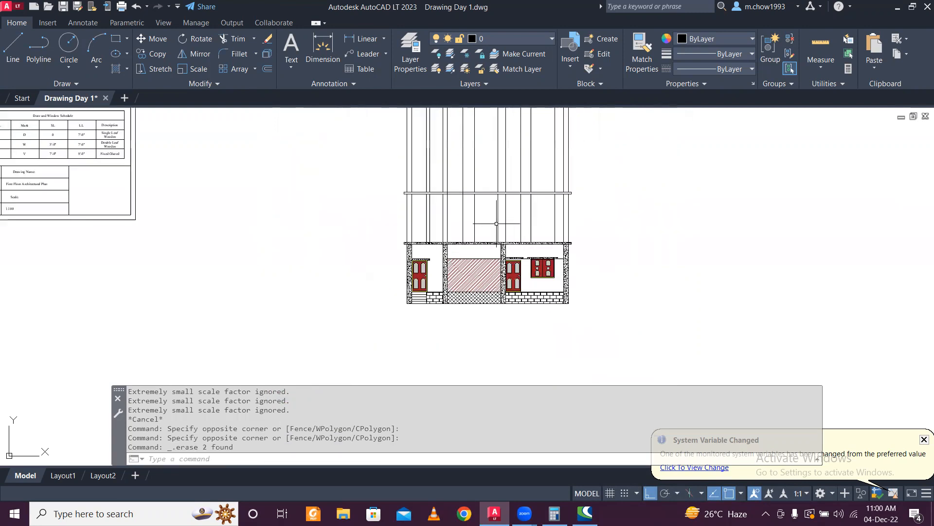
- Erase the ground-floor drawing room door below its lintel, beside the window
{"action": "scroll", "coordinate": [524, 283], "scroll_direction": "up", "scroll_amount": 4}
{"action": "left_click", "coordinate": [503, 265]}
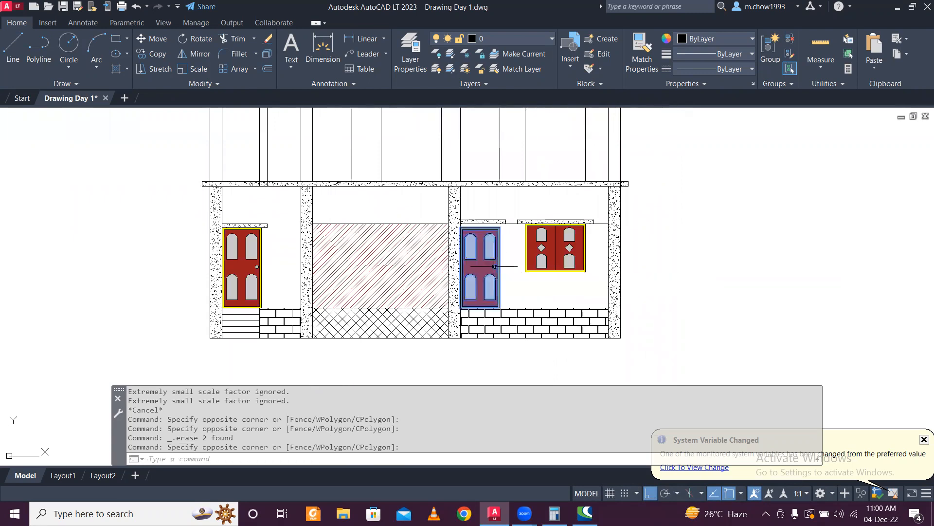
{"action": "key", "text": "Delete"}
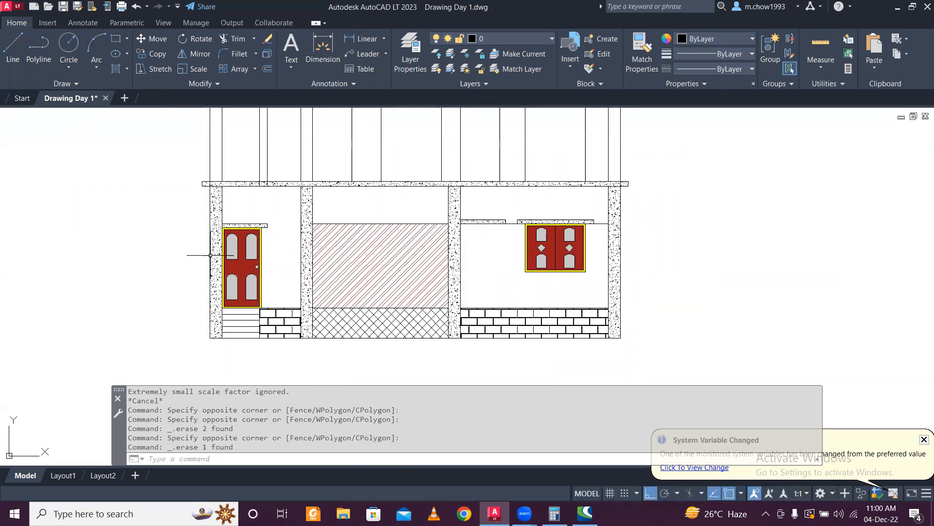
- Open the staircase door's block definition for editing
{"action": "scroll", "coordinate": [265, 261], "scroll_direction": "up", "scroll_amount": 4}
{"action": "left_click_drag", "start_coordinate": [268, 264], "coordinate": [249, 253]}
{"action": "scroll", "coordinate": [249, 244], "scroll_direction": "down", "scroll_amount": 3}
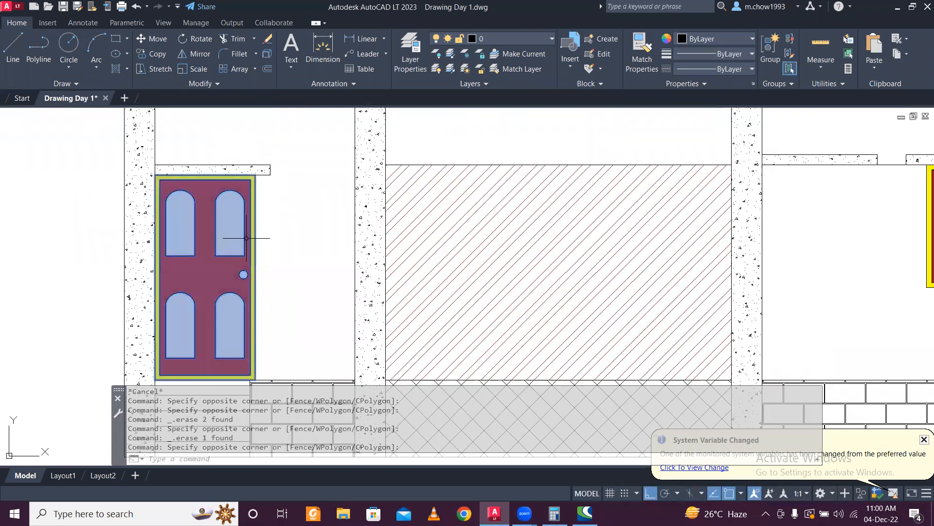
{"action": "double_click", "coordinate": [248, 241]}
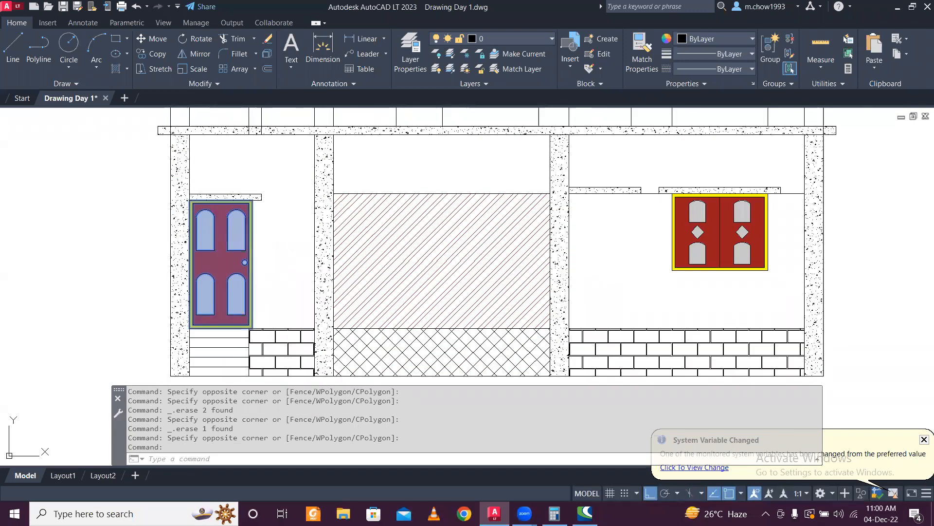
{"action": "left_click", "coordinate": [462, 343]}
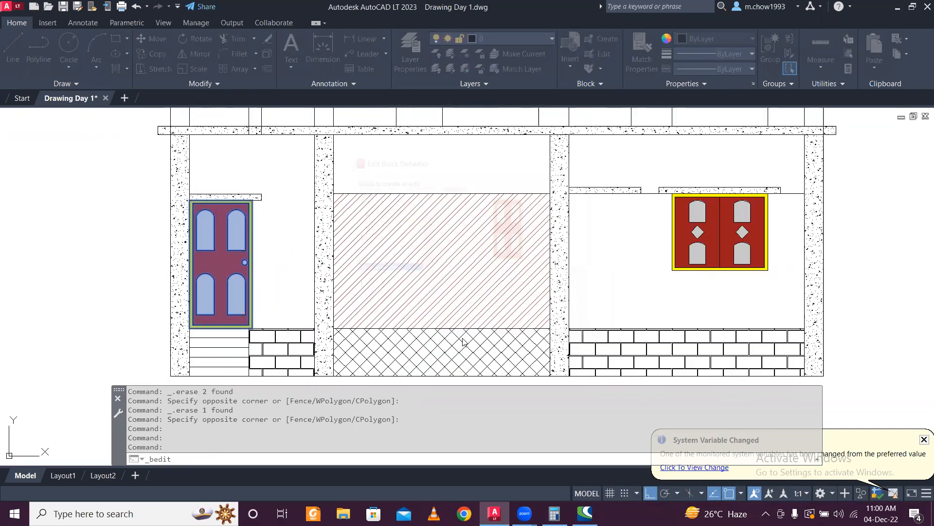
{"action": "left_click", "coordinate": [343, 218]}
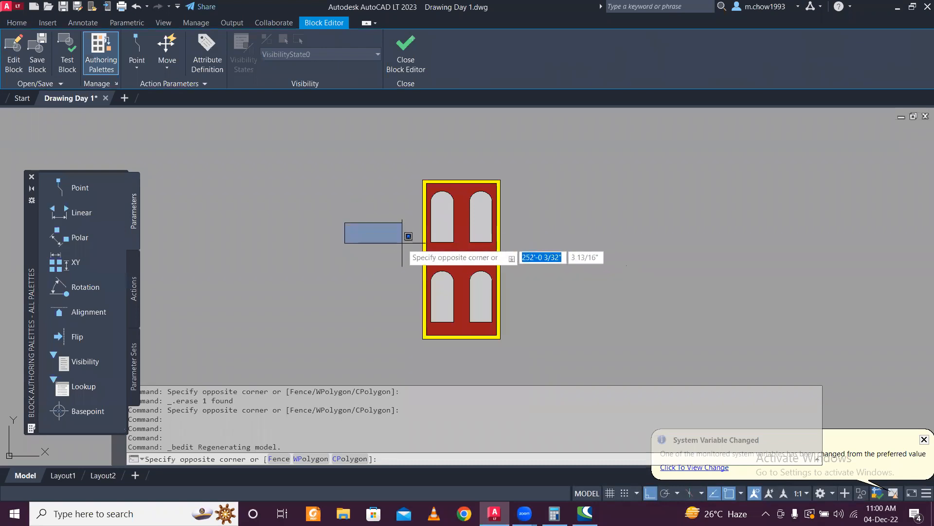
{"action": "key", "text": "Escape"}
- Draw reference lines beside the door in the block, 7' vertically and 3'3" horizontally from the upper end
{"action": "left_click", "coordinate": [16, 23]}
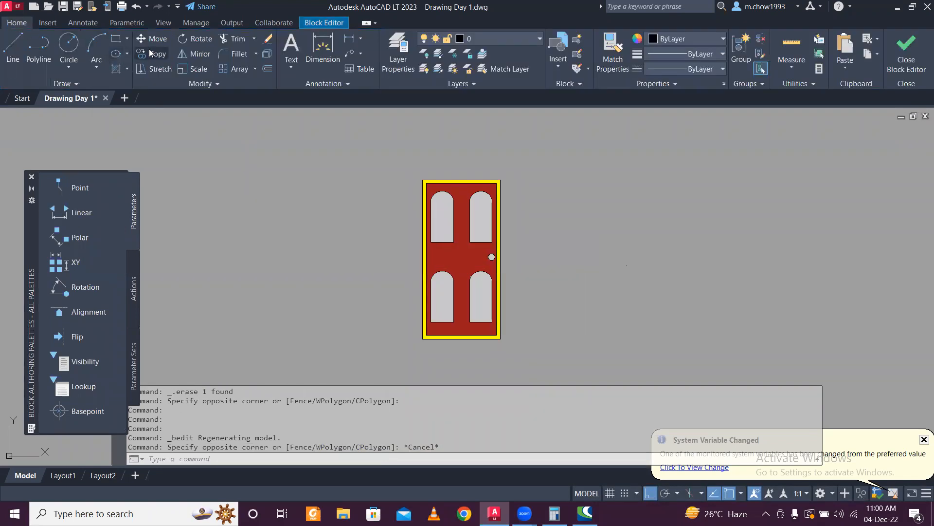
{"action": "left_click", "coordinate": [13, 47]}
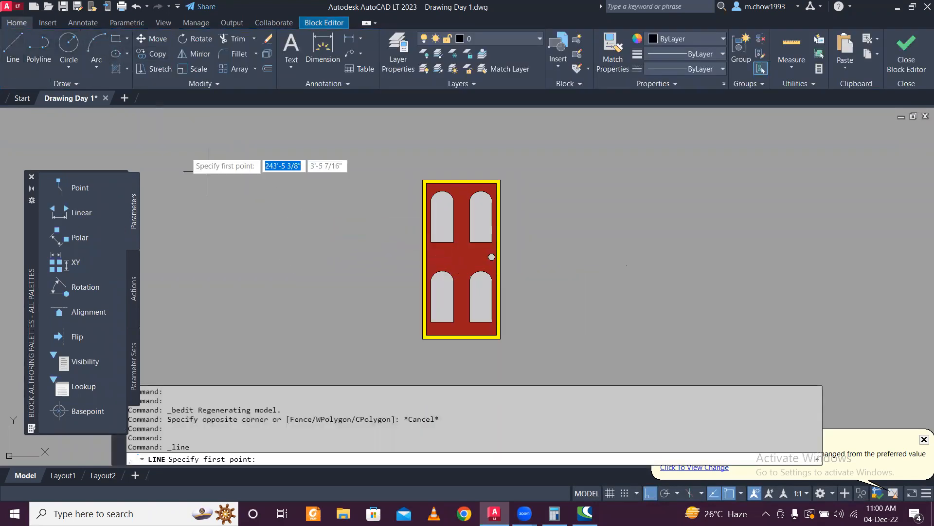
{"action": "left_click", "coordinate": [236, 333]}
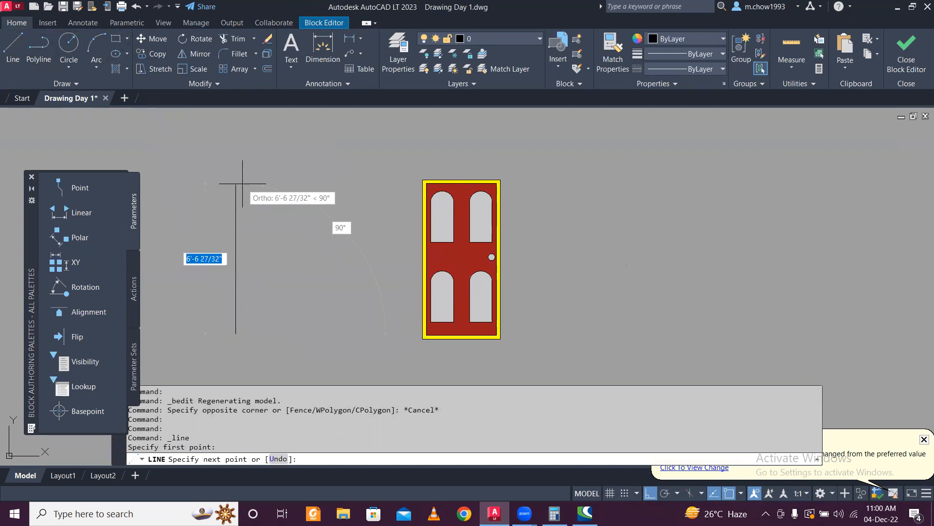
{"action": "type", "text": "7'"}
{"action": "key", "text": "Return"}
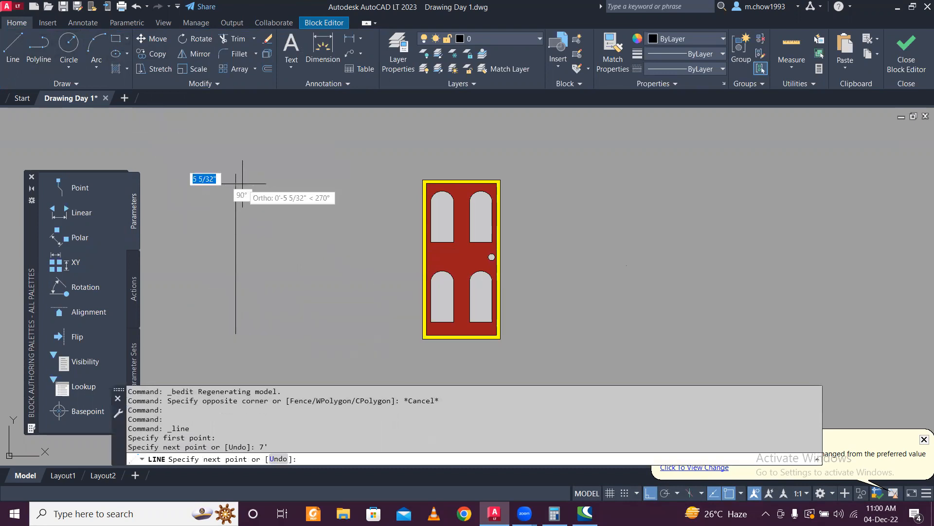
{"action": "type", "text": "3'3"}
{"action": "key", "text": "Return"}
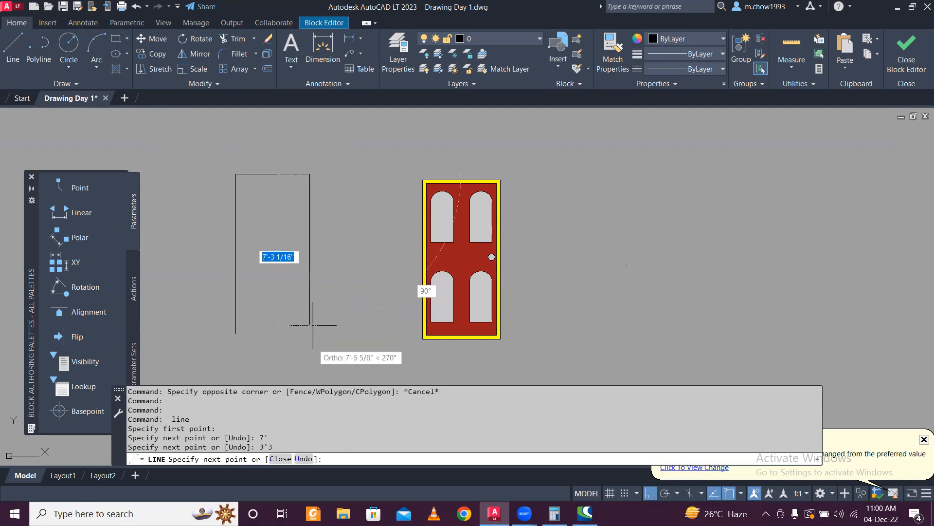
{"action": "key", "text": "Escape"}
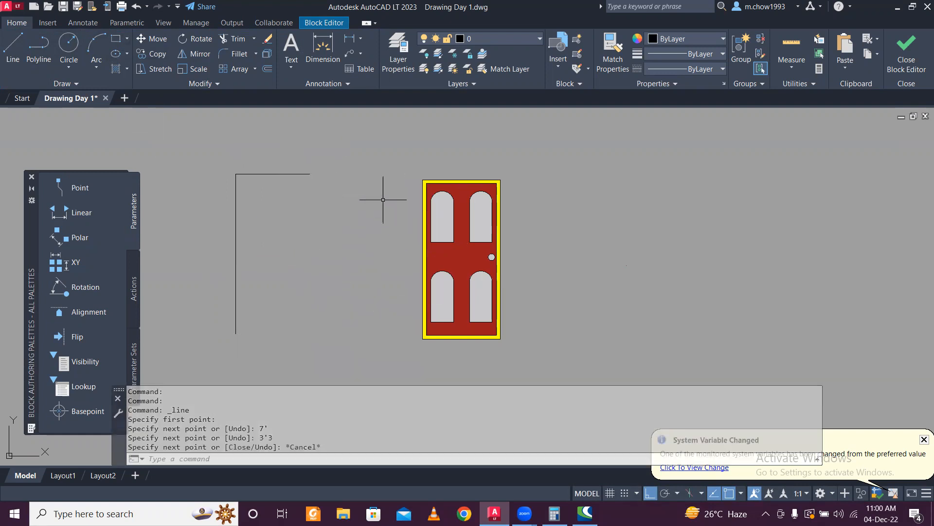
- Erase the red fill of the door leaf and the yellow fill of its frame
{"action": "scroll", "coordinate": [448, 197], "scroll_direction": "up", "scroll_amount": 4}
{"action": "left_click", "coordinate": [476, 197]}
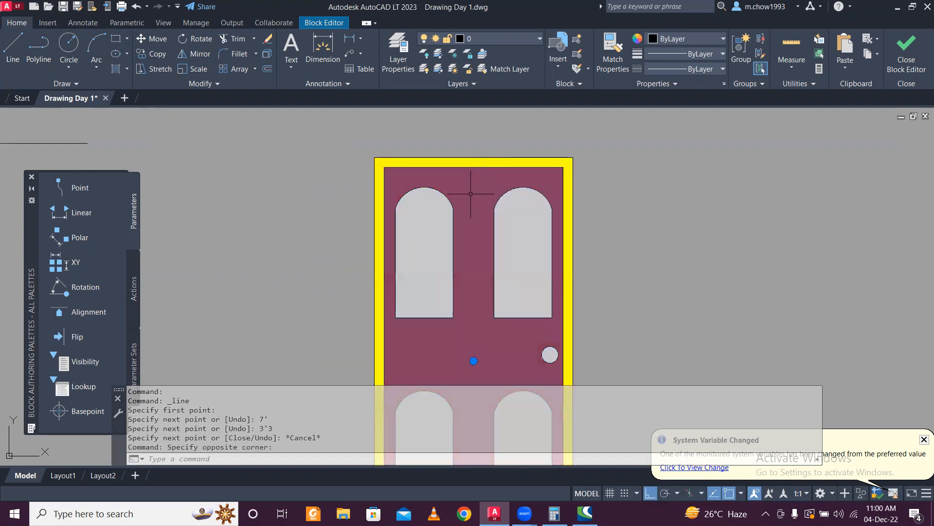
{"action": "left_click", "coordinate": [477, 162]}
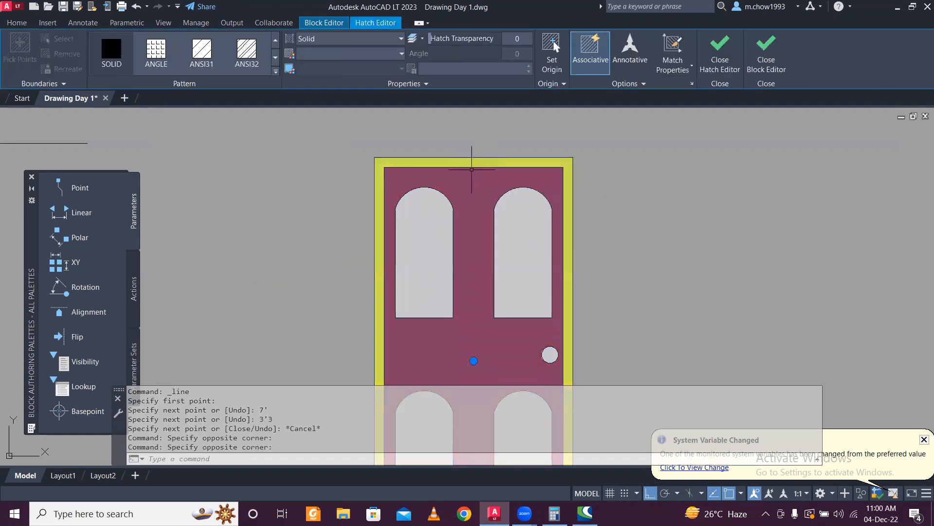
{"action": "key", "text": "Delete"}
{"action": "left_click_drag", "start_coordinate": [456, 191], "coordinate": [454, 215]}
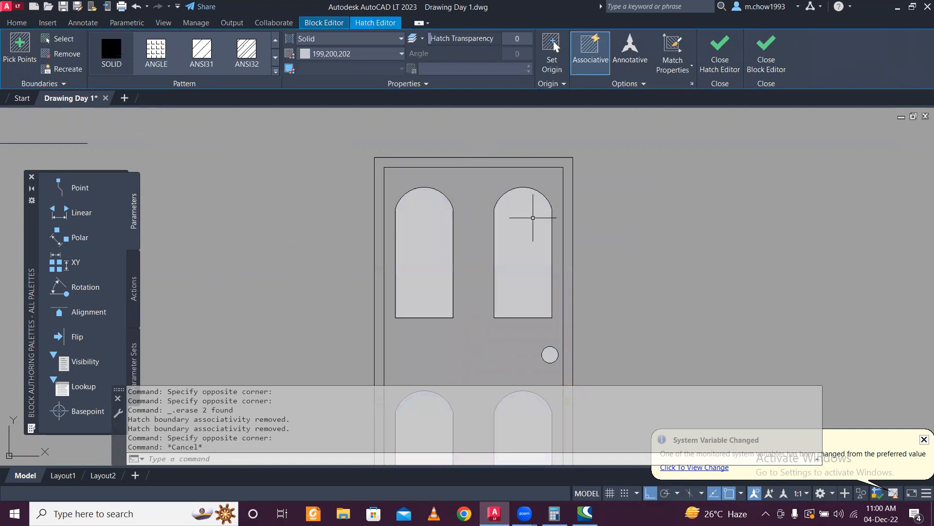
{"action": "key", "text": "Escape"}
{"action": "scroll", "coordinate": [527, 204], "scroll_direction": "down", "scroll_amount": 2}
{"action": "scroll", "coordinate": [496, 183], "scroll_direction": "down", "scroll_amount": 2}
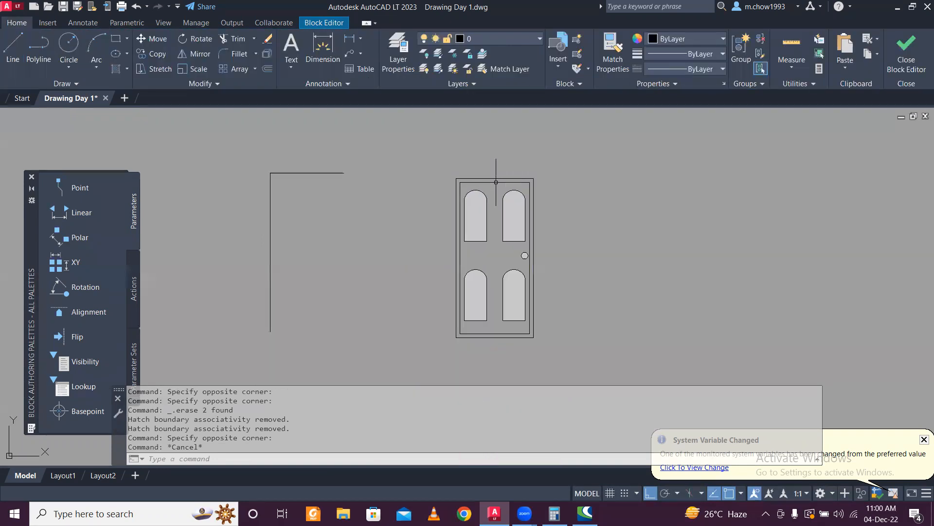
{"action": "scroll", "coordinate": [458, 239], "scroll_direction": "up", "scroll_amount": 2}
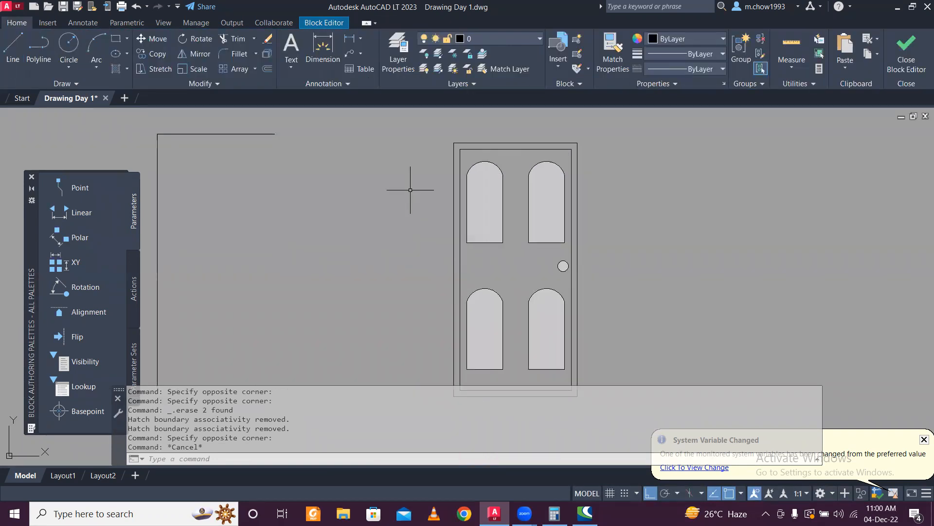
{"action": "scroll", "coordinate": [417, 185], "scroll_direction": "down", "scroll_amount": 4}
{"action": "scroll", "coordinate": [457, 252], "scroll_direction": "up", "scroll_amount": 2}
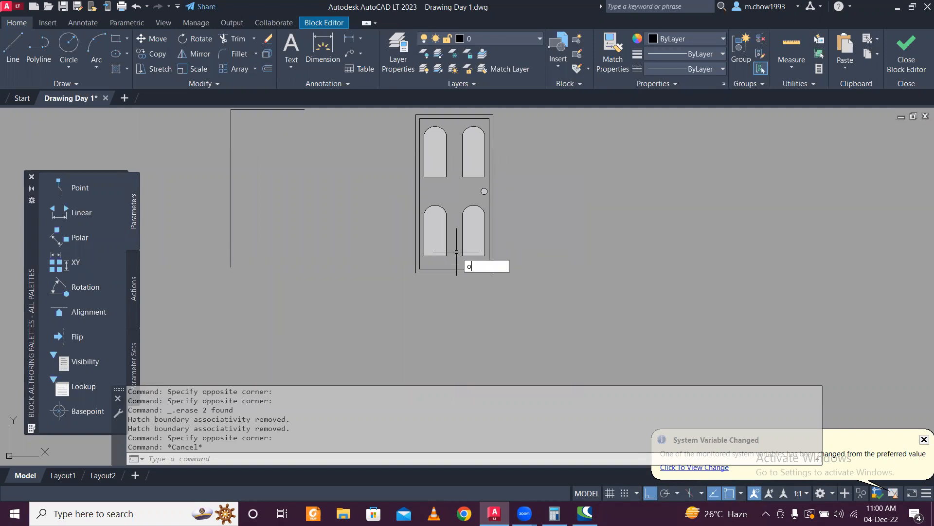
{"action": "key", "text": "Return"}
{"action": "type", "text": "7'"}
{"action": "key", "text": "Return"}
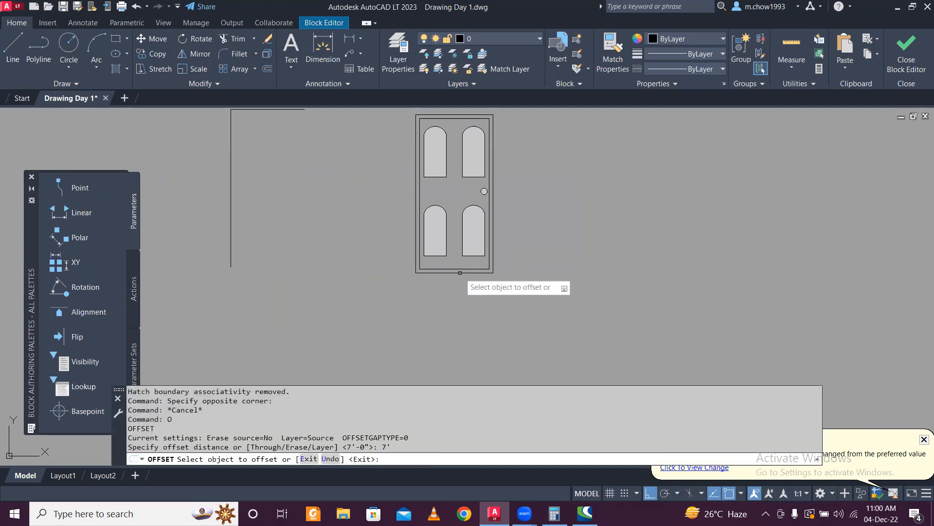
{"action": "left_click", "coordinate": [458, 273]}
{"action": "key", "text": "Escape"}
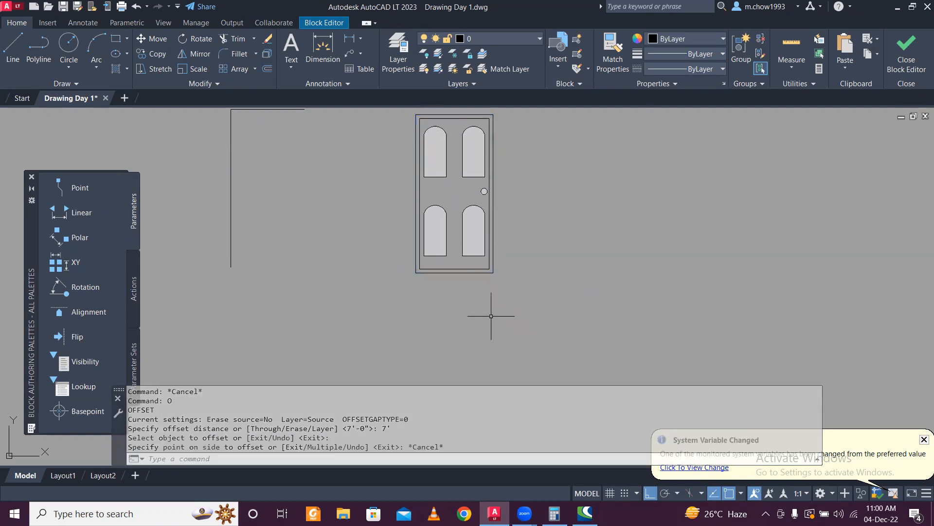
- Explode the door frame's outer rectangle into separate lines
{"action": "scroll", "coordinate": [479, 304], "scroll_direction": "up", "scroll_amount": 3}
{"action": "left_click", "coordinate": [460, 266]}
{"action": "left_click", "coordinate": [412, 171]}
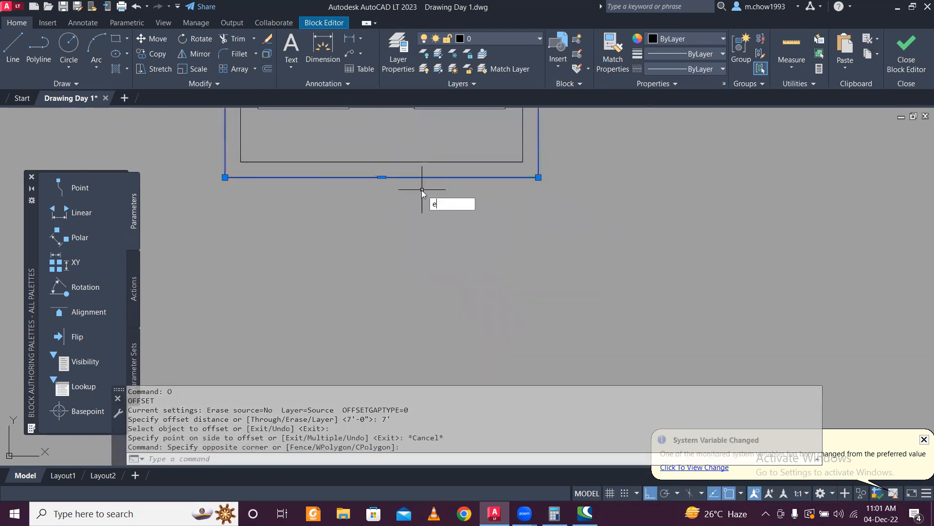
{"action": "left_click", "coordinate": [462, 228]}
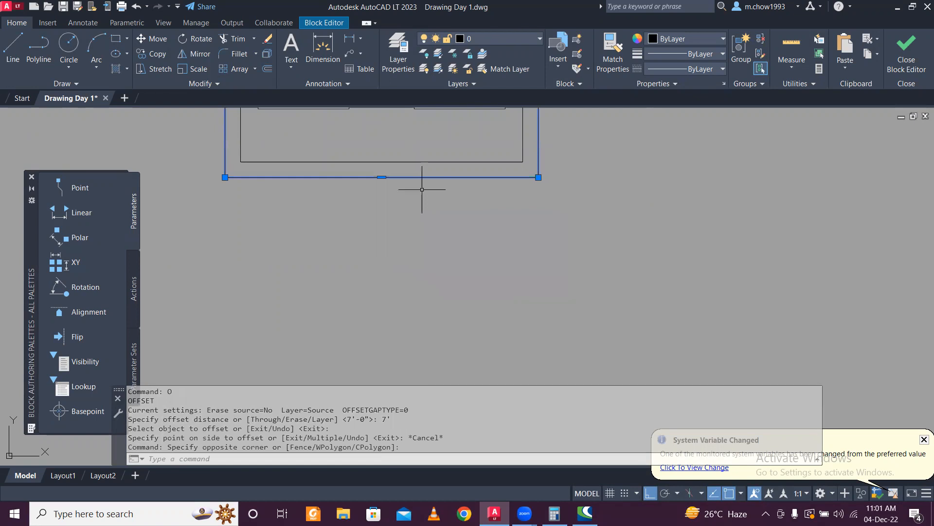
{"action": "scroll", "coordinate": [432, 271], "scroll_direction": "down", "scroll_amount": 3}
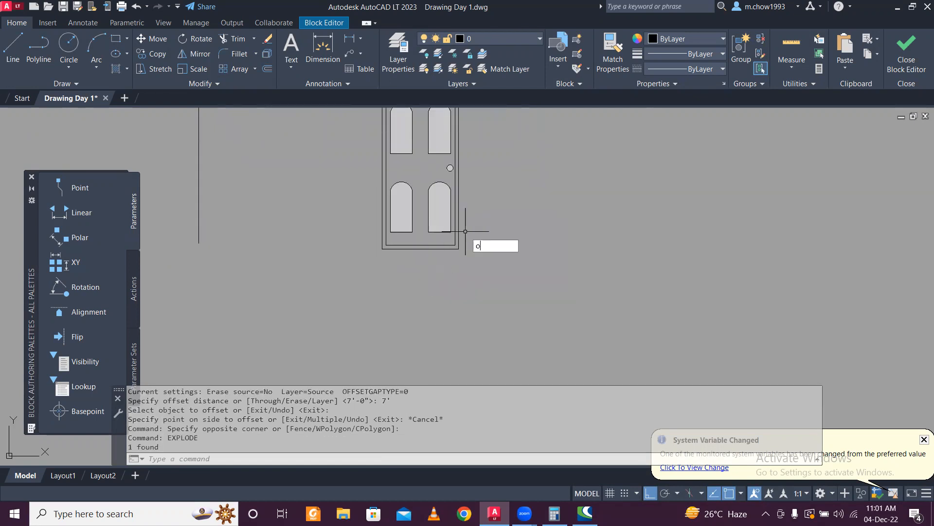
{"action": "key", "text": "Return"}
{"action": "scroll", "coordinate": [463, 231], "scroll_direction": "up", "scroll_amount": 3}
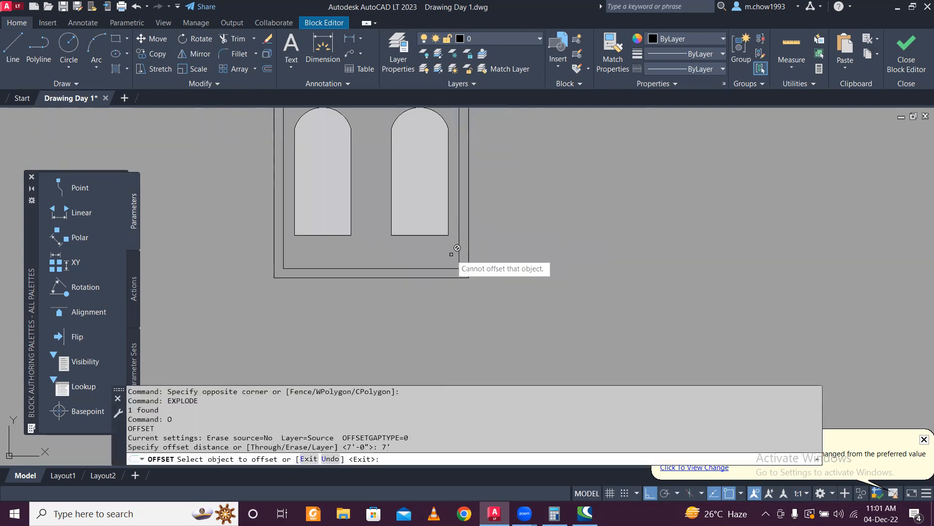
{"action": "left_click", "coordinate": [430, 280]}
{"action": "left_click", "coordinate": [430, 277]}
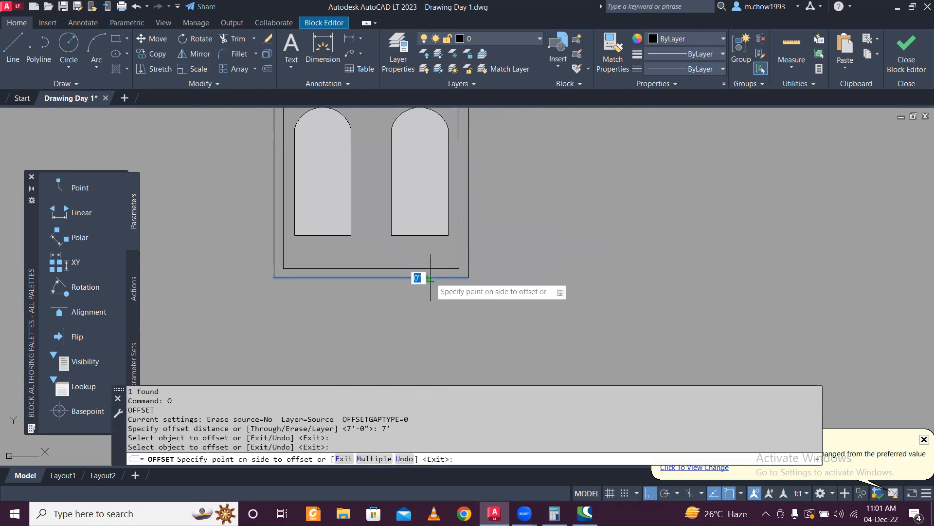
{"action": "middle_click_drag", "start_coordinate": [421, 142], "coordinate": [464, 434]}
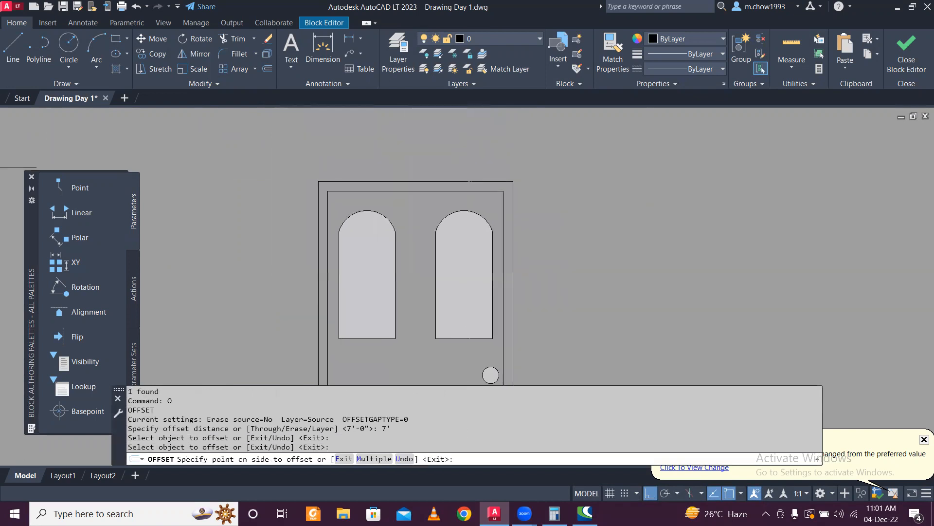
{"action": "key", "text": "Escape"}
{"action": "scroll", "coordinate": [418, 108], "scroll_direction": "down", "scroll_amount": 4}
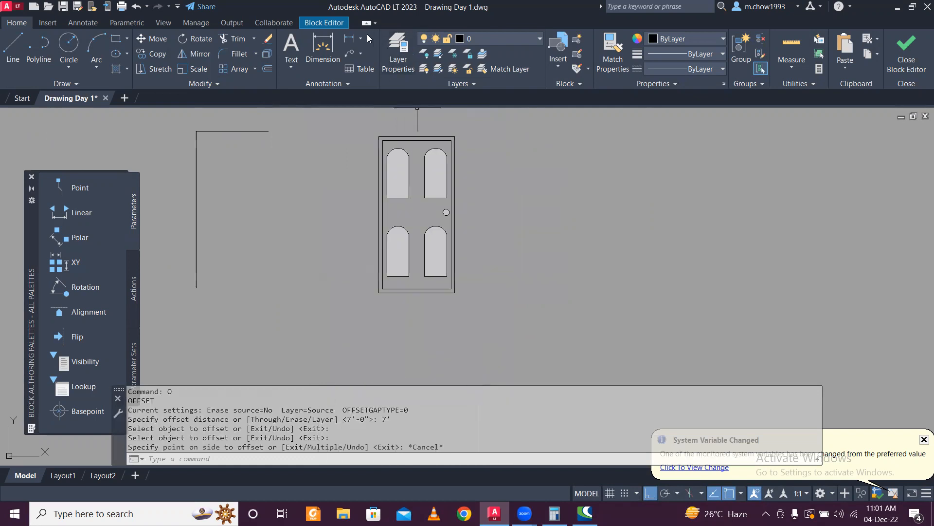
- Measure the door's overall height along the frame's left outer edge, without keeping a dimension
{"action": "left_click", "coordinate": [323, 47]}
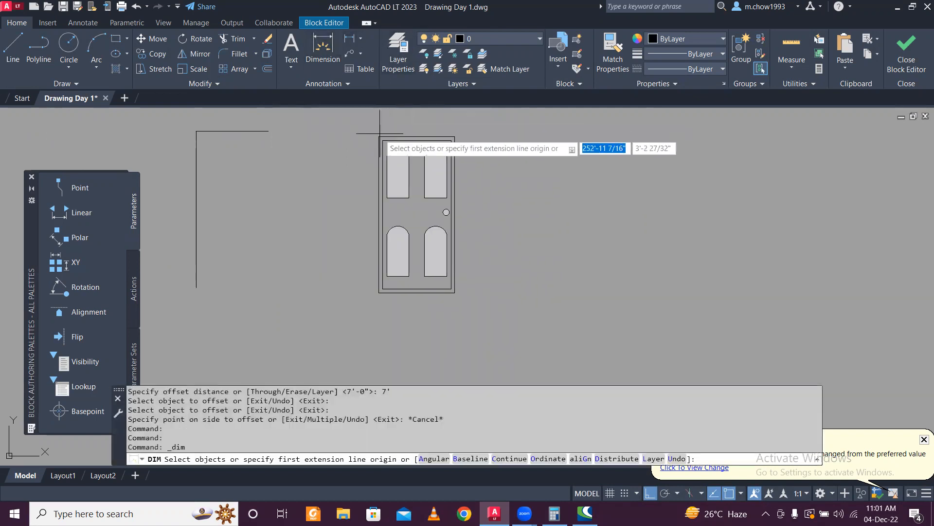
{"action": "left_click", "coordinate": [382, 141]}
{"action": "key", "text": "Return"}
{"action": "scroll", "coordinate": [382, 141], "scroll_direction": "up", "scroll_amount": 4}
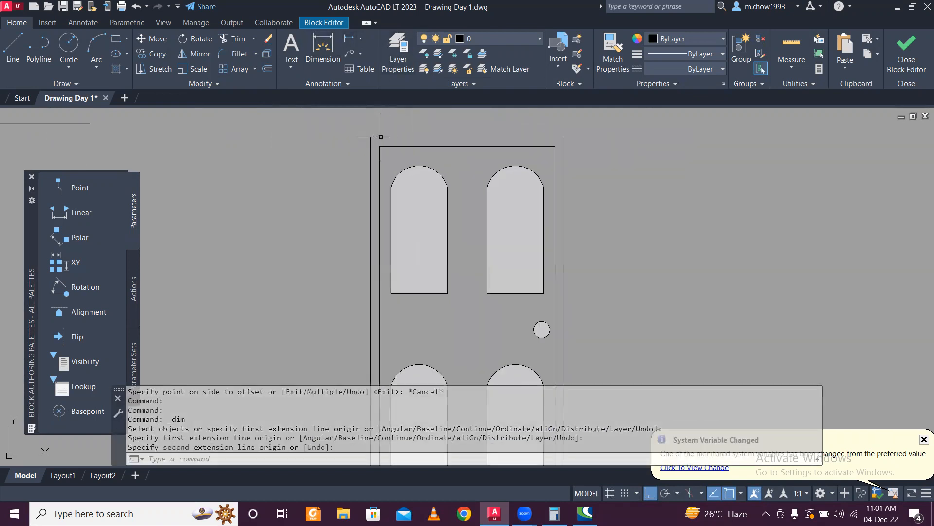
{"action": "key", "text": "Return"}
{"action": "left_click", "coordinate": [371, 136]}
{"action": "scroll", "coordinate": [371, 136], "scroll_direction": "down", "scroll_amount": 2}
{"action": "scroll", "coordinate": [363, 269], "scroll_direction": "up", "scroll_amount": 3}
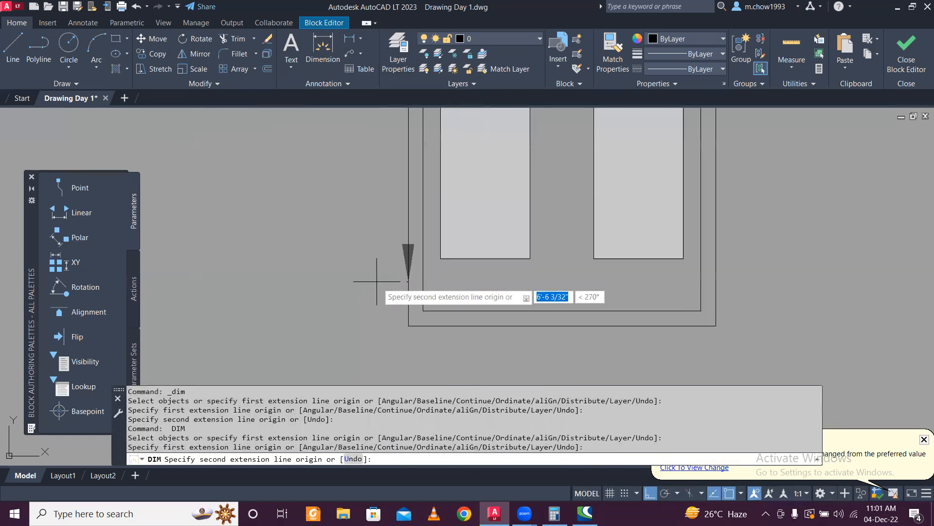
{"action": "left_click", "coordinate": [409, 326]}
{"action": "scroll", "coordinate": [355, 295], "scroll_direction": "down", "scroll_amount": 6}
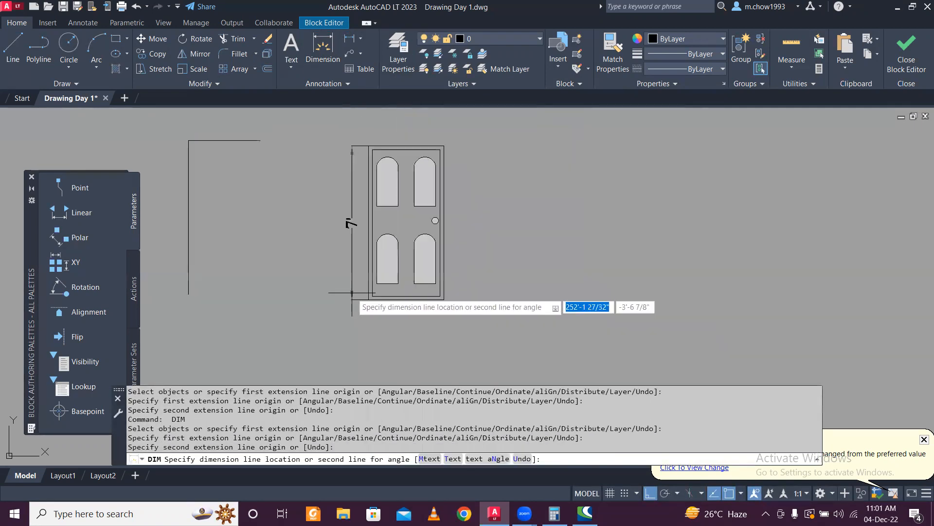
{"action": "key", "text": "Escape"}
- Offset the door frame's left outer edge 3'3" to the right to mark the door's width
{"action": "scroll", "coordinate": [421, 314], "scroll_direction": "up", "scroll_amount": 4}
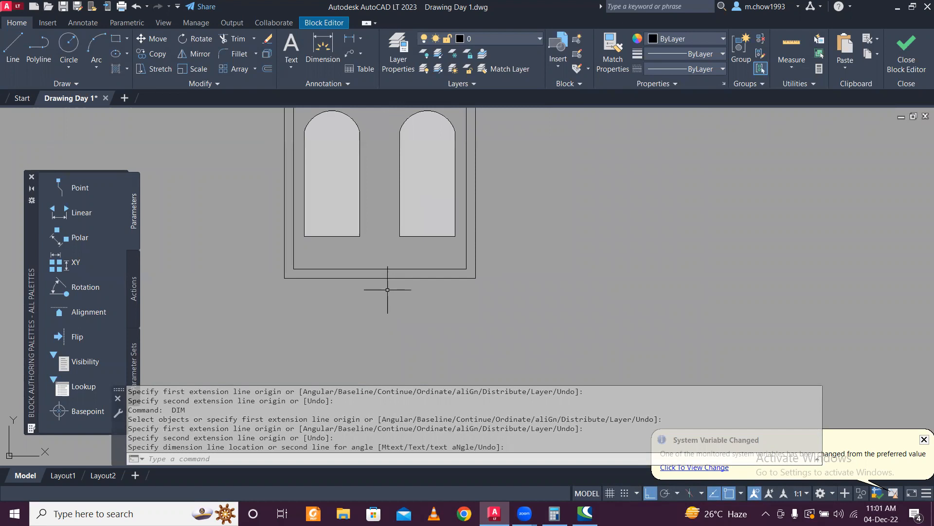
{"action": "type", "text": "o"}
{"action": "key", "text": "Return"}
{"action": "type", "text": "3'3"}
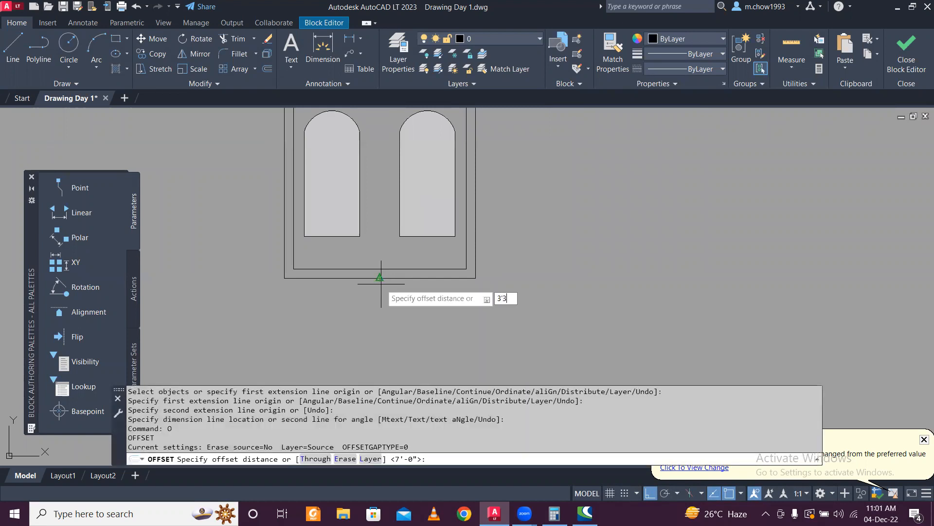
{"action": "key", "text": "Return"}
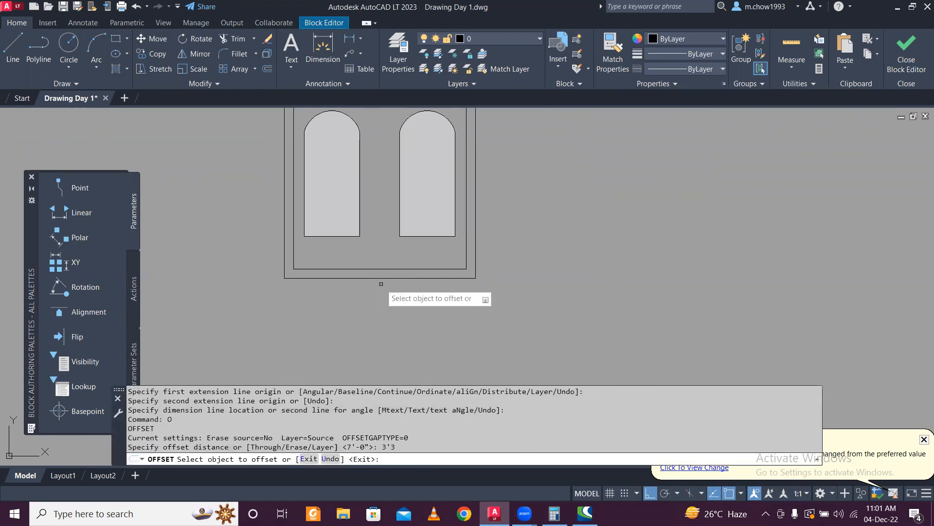
{"action": "left_click", "coordinate": [285, 238]}
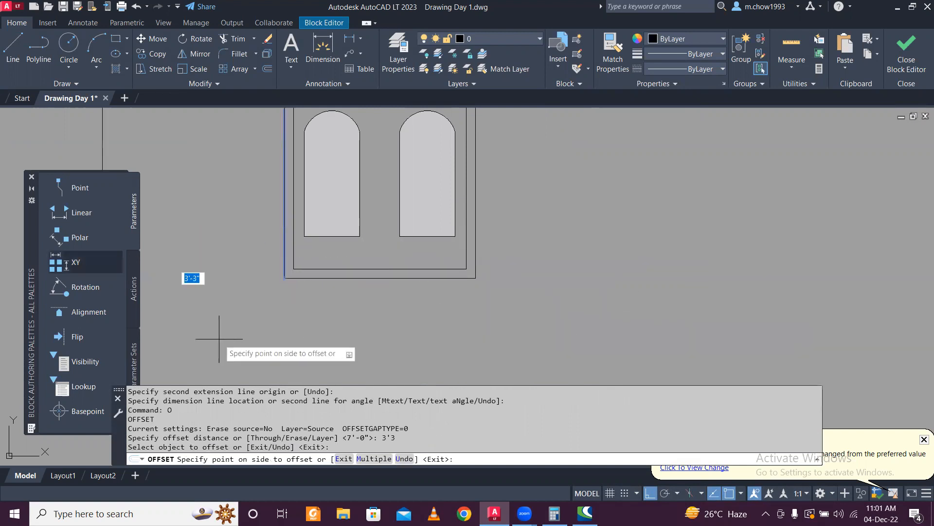
{"action": "left_click", "coordinate": [624, 342]}
{"action": "key", "text": "Escape"}
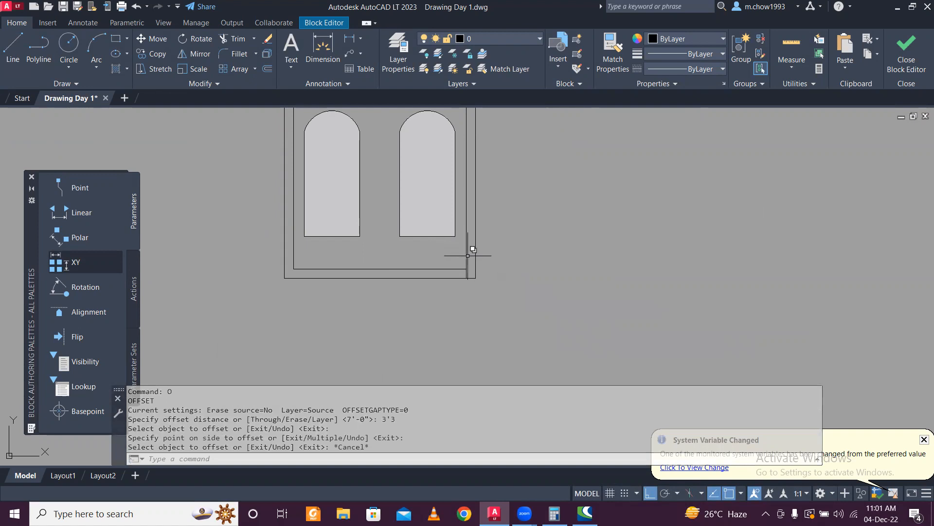
- Erase the door frame's old right outer edge
{"action": "scroll", "coordinate": [468, 256], "scroll_direction": "up", "scroll_amount": 1}
{"action": "left_click", "coordinate": [509, 263]}
{"action": "left_click", "coordinate": [471, 236]}
{"action": "scroll", "coordinate": [488, 260], "scroll_direction": "down", "scroll_amount": 3}
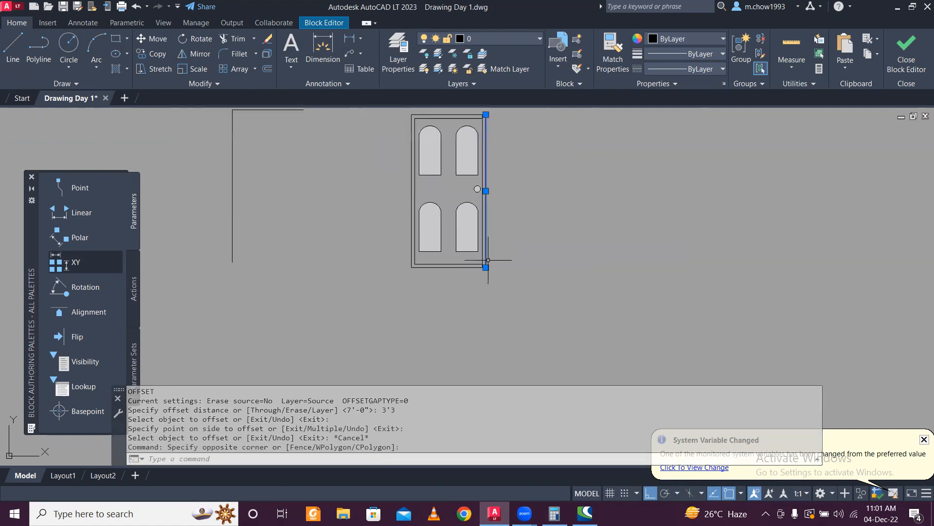
{"action": "key", "text": "Delete"}
- Offset the door frame's new right outer line 2" inward to form the inner frame edge
{"action": "scroll", "coordinate": [478, 149], "scroll_direction": "up", "scroll_amount": 2}
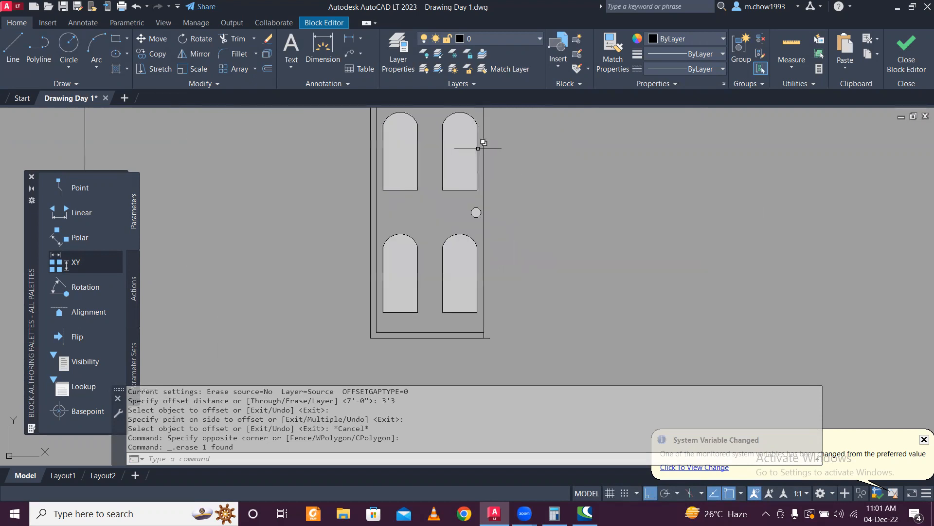
{"action": "scroll", "coordinate": [386, 121], "scroll_direction": "up", "scroll_amount": 2}
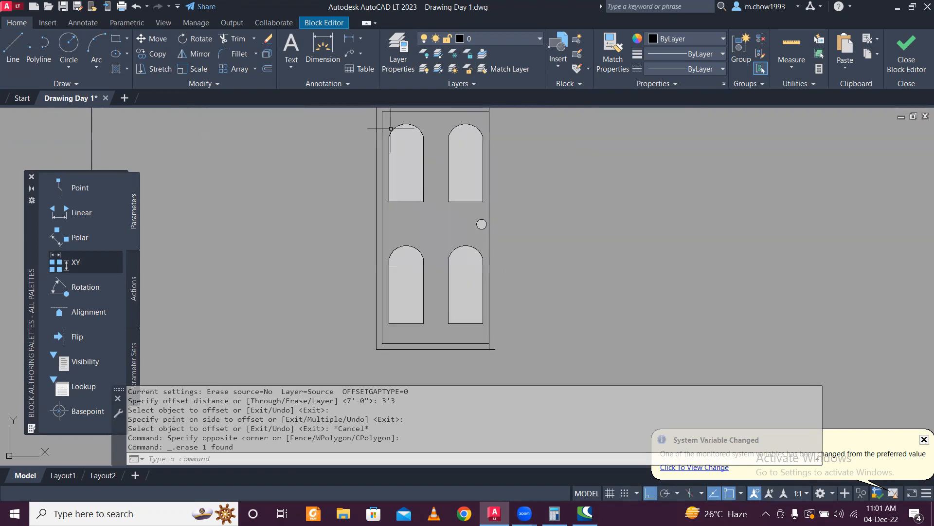
{"action": "type", "text": "o"}
{"action": "key", "text": "Return"}
{"action": "type", "text": "2"}
{"action": "key", "text": "Return"}
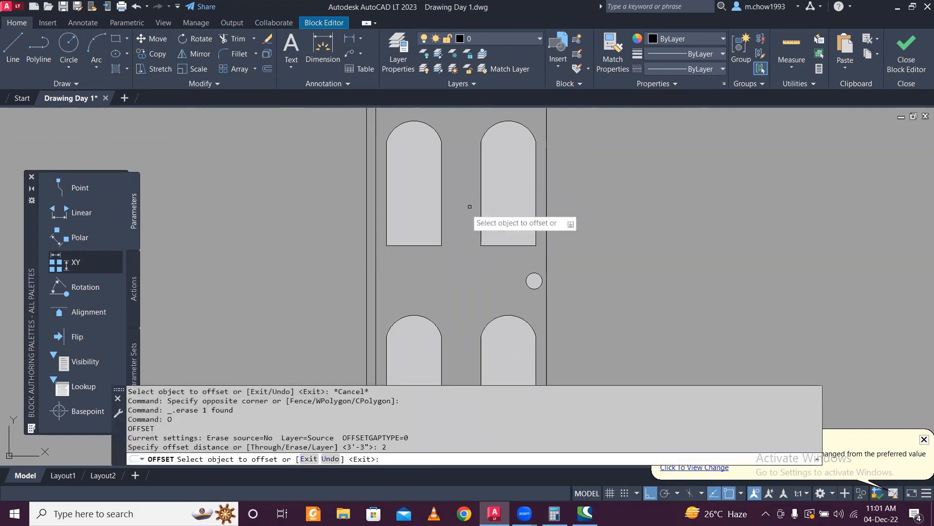
{"action": "scroll", "coordinate": [548, 255], "scroll_direction": "up", "scroll_amount": 4}
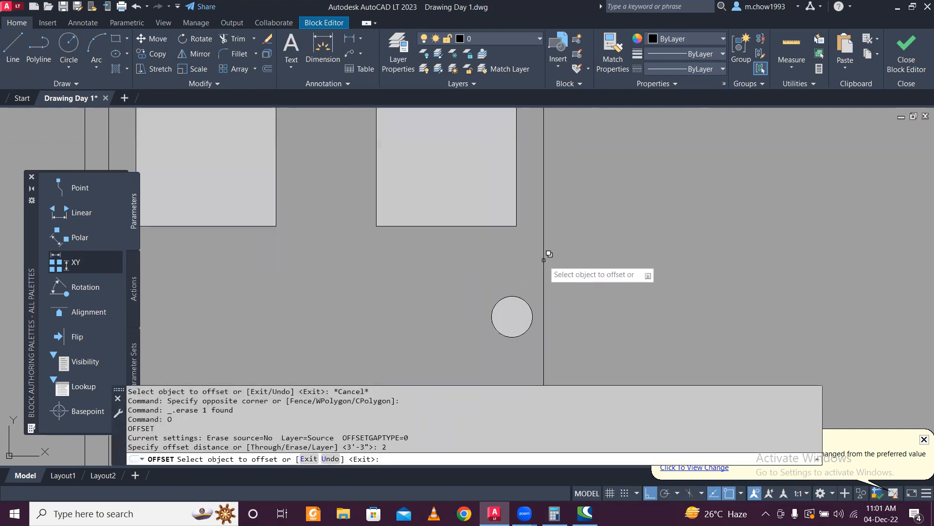
{"action": "left_click", "coordinate": [549, 254]}
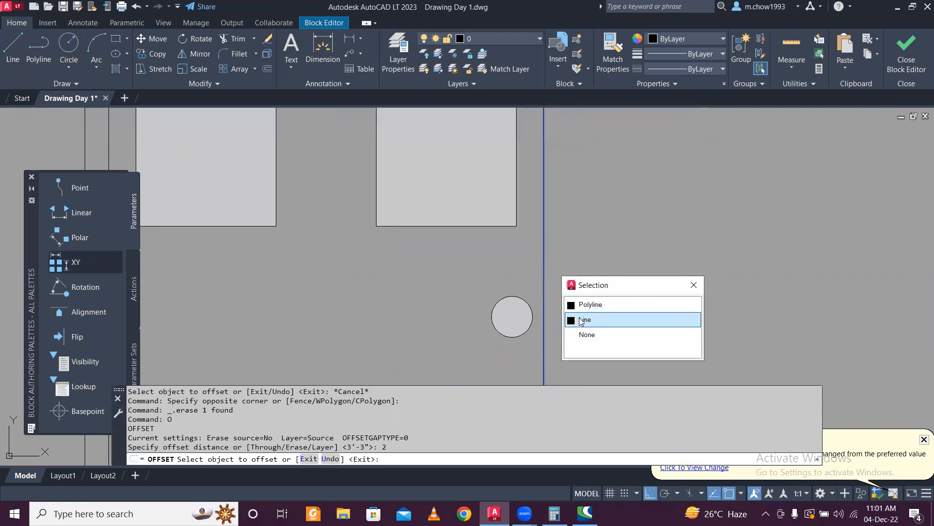
{"action": "left_click", "coordinate": [584, 320]}
{"action": "left_click", "coordinate": [501, 273]}
{"action": "scroll", "coordinate": [516, 273], "scroll_direction": "down", "scroll_amount": 4}
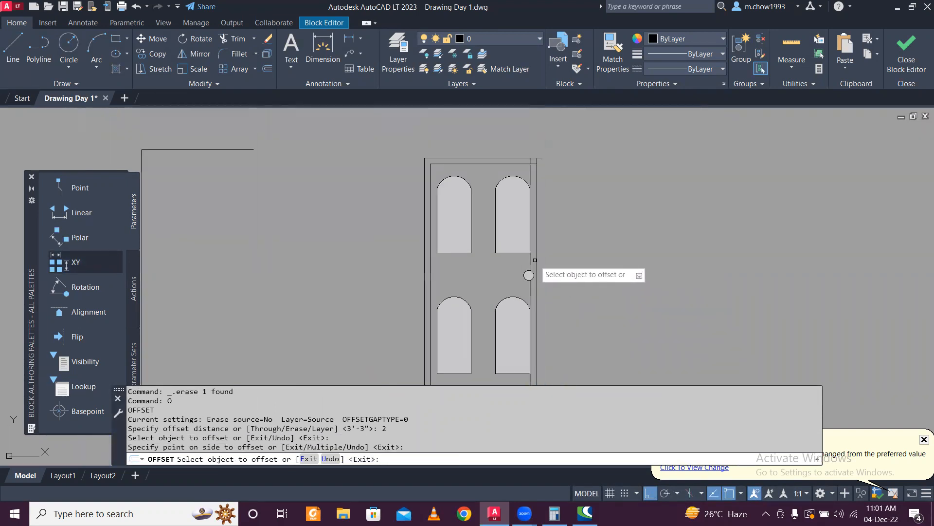
- Shorten the frame's top outer line so it ends at the new right outer edge
{"action": "key", "text": "Escape"}
{"action": "scroll", "coordinate": [525, 160], "scroll_direction": "up", "scroll_amount": 5}
{"action": "left_click", "coordinate": [562, 194]}
{"action": "left_click", "coordinate": [548, 165]}
{"action": "left_click", "coordinate": [555, 170]}
{"action": "left_click", "coordinate": [517, 170]}
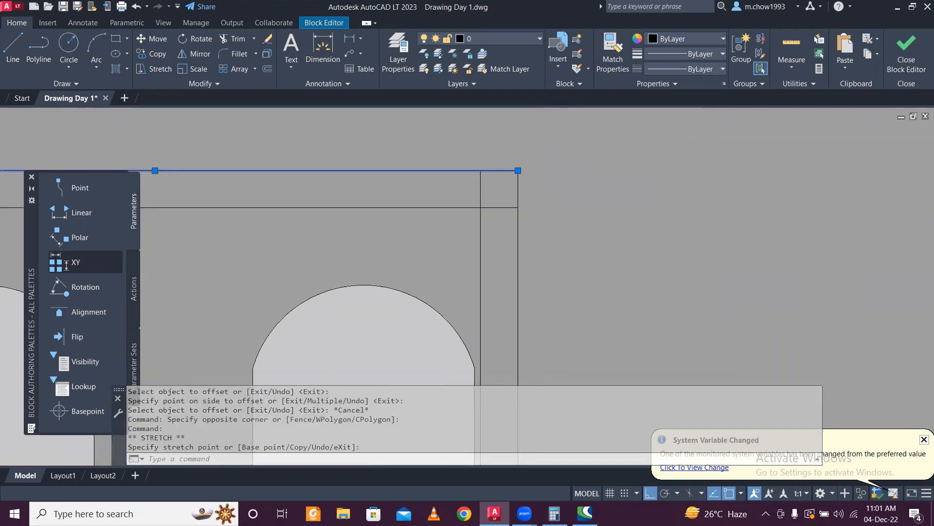
{"action": "scroll", "coordinate": [536, 153], "scroll_direction": "down", "scroll_amount": 5}
{"action": "scroll", "coordinate": [518, 301], "scroll_direction": "up", "scroll_amount": 2}
{"action": "key", "text": "Escape"}
- Shorten the frame's bottom outer line so it ends at the new right outer edge
{"action": "scroll", "coordinate": [550, 304], "scroll_direction": "up", "scroll_amount": 4}
{"action": "left_click", "coordinate": [568, 282]}
{"action": "left_click", "coordinate": [552, 249]}
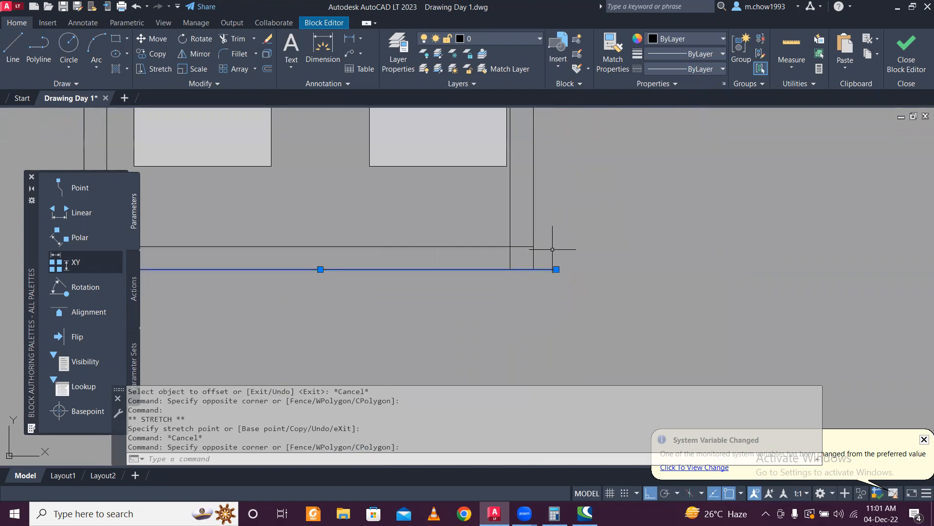
{"action": "left_click", "coordinate": [556, 269]}
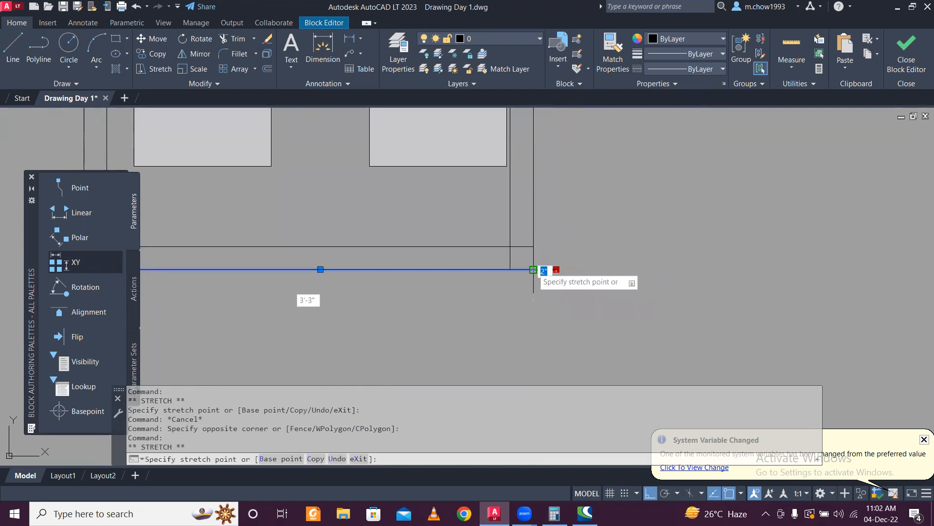
{"action": "left_click", "coordinate": [533, 269]}
{"action": "key", "text": "Escape"}
- Trim the overlapping inner frame lines at the door's lower right and upper right corners
{"action": "type", "text": "tr"}
{"action": "key", "text": "Return"}
{"action": "left_click", "coordinate": [527, 247]}
{"action": "left_click", "coordinate": [530, 241]}
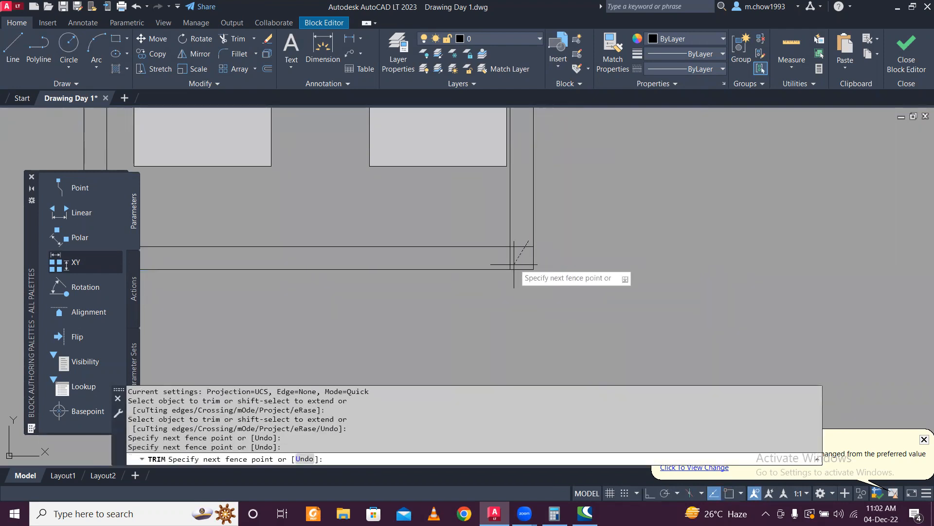
{"action": "left_click", "coordinate": [508, 264]}
{"action": "scroll", "coordinate": [526, 252], "scroll_direction": "down", "scroll_amount": 5}
{"action": "scroll", "coordinate": [417, 177], "scroll_direction": "down", "scroll_amount": 4}
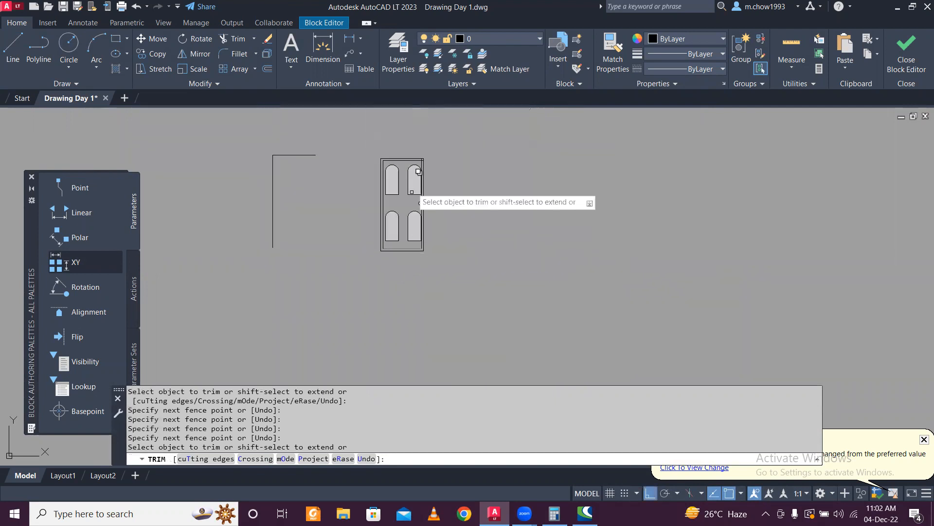
{"action": "scroll", "coordinate": [425, 167], "scroll_direction": "up", "scroll_amount": 6}
{"action": "left_click_drag", "start_coordinate": [433, 197], "coordinate": [409, 172]}
{"action": "left_click", "coordinate": [420, 175]}
{"action": "middle_click_drag", "start_coordinate": [440, 183], "coordinate": [768, 184]}
{"action": "scroll", "coordinate": [380, 172], "scroll_direction": "down", "scroll_amount": 8}
{"action": "scroll", "coordinate": [372, 163], "scroll_direction": "up", "scroll_amount": 3}
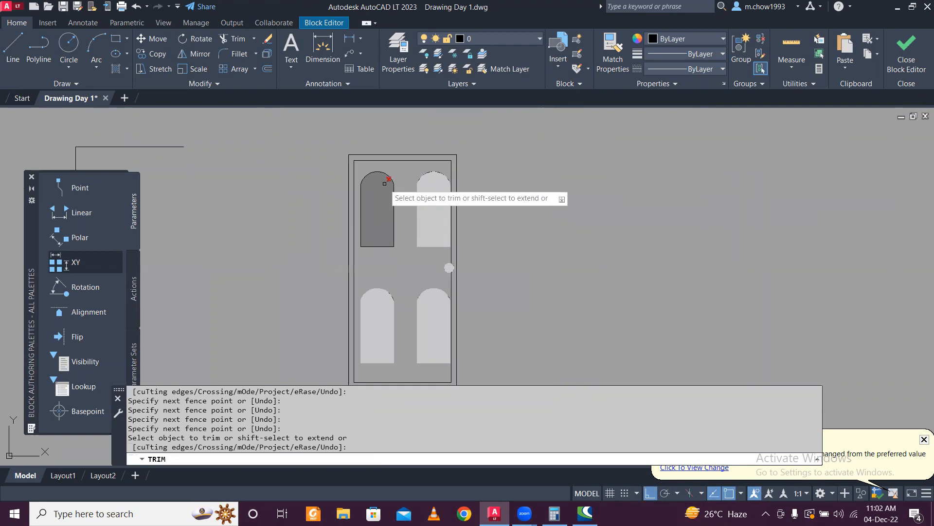
{"action": "key", "text": "Escape"}
- Scale the four arched panels and the knob by .9 about a point midway between the panels, level with the knob
{"action": "left_click", "coordinate": [335, 167]}
{"action": "scroll", "coordinate": [373, 201], "scroll_direction": "down", "scroll_amount": 1}
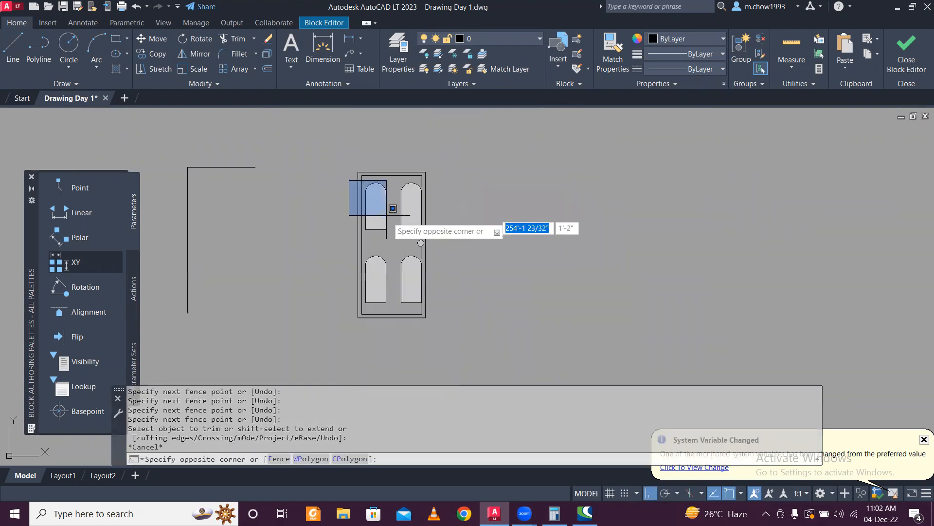
{"action": "left_click", "coordinate": [434, 311]}
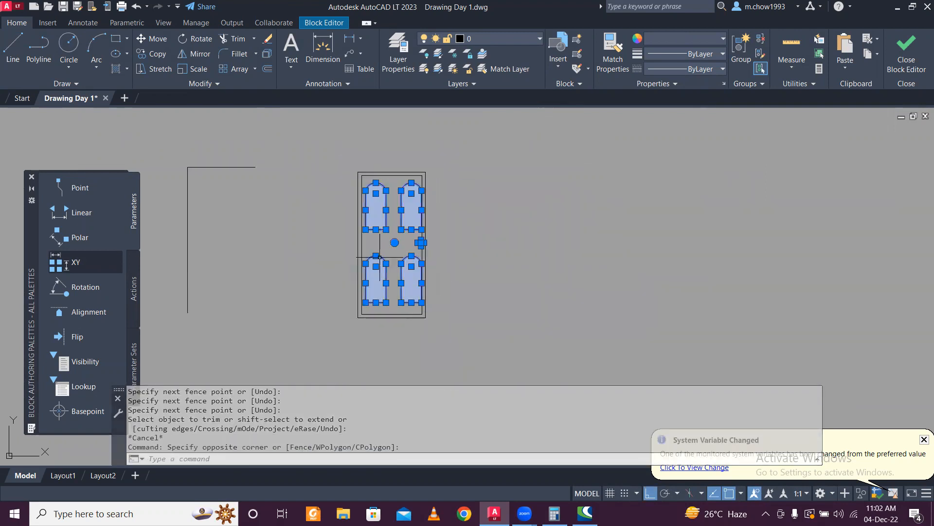
{"action": "scroll", "coordinate": [379, 257], "scroll_direction": "up", "scroll_amount": 3}
{"action": "type", "text": "sc"}
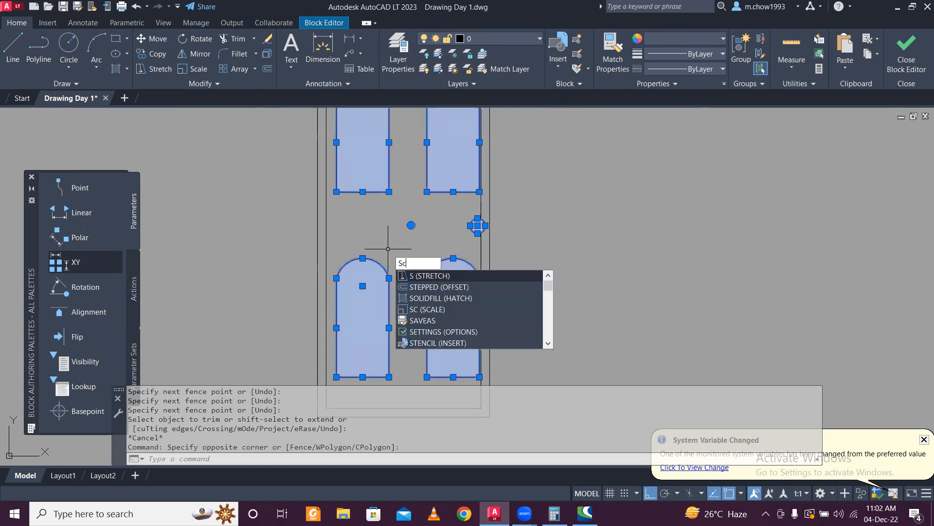
{"action": "key", "text": "Return"}
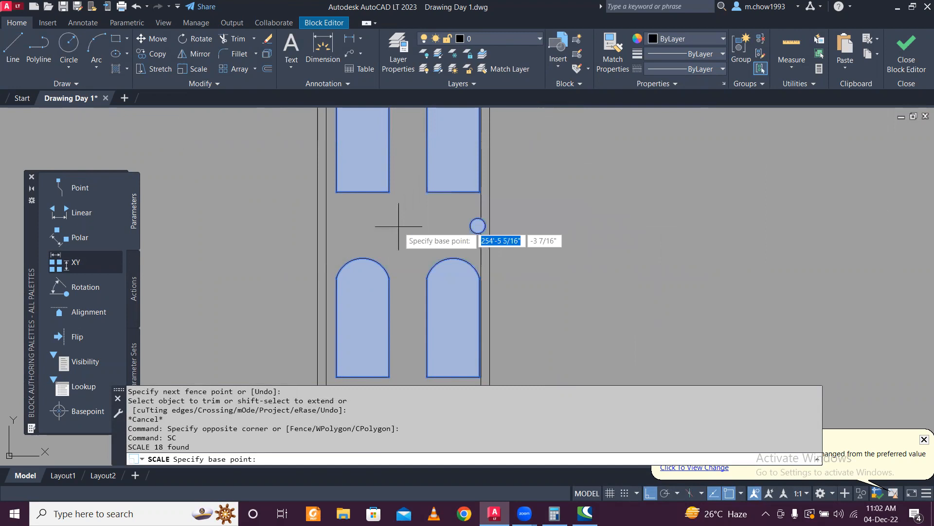
{"action": "scroll", "coordinate": [396, 217], "scroll_direction": "down", "scroll_amount": 4}
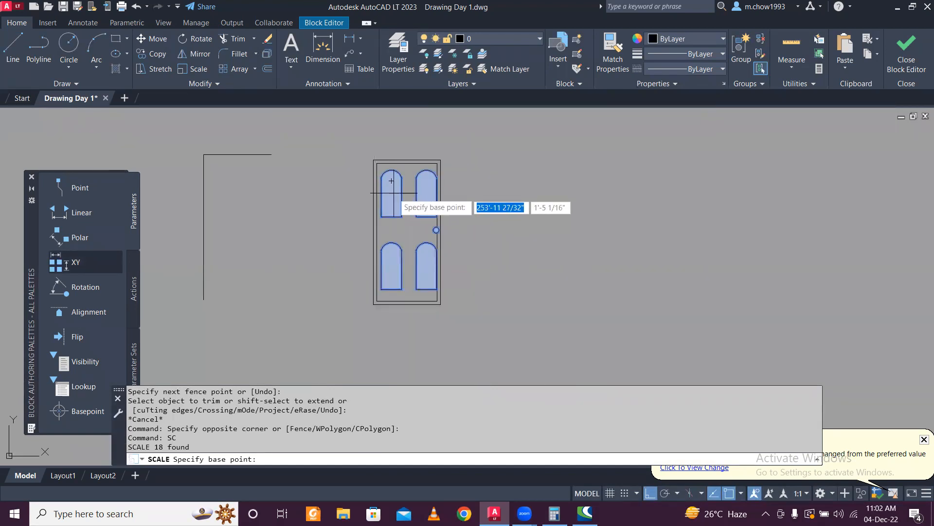
{"action": "scroll", "coordinate": [436, 230], "scroll_direction": "up", "scroll_amount": 4}
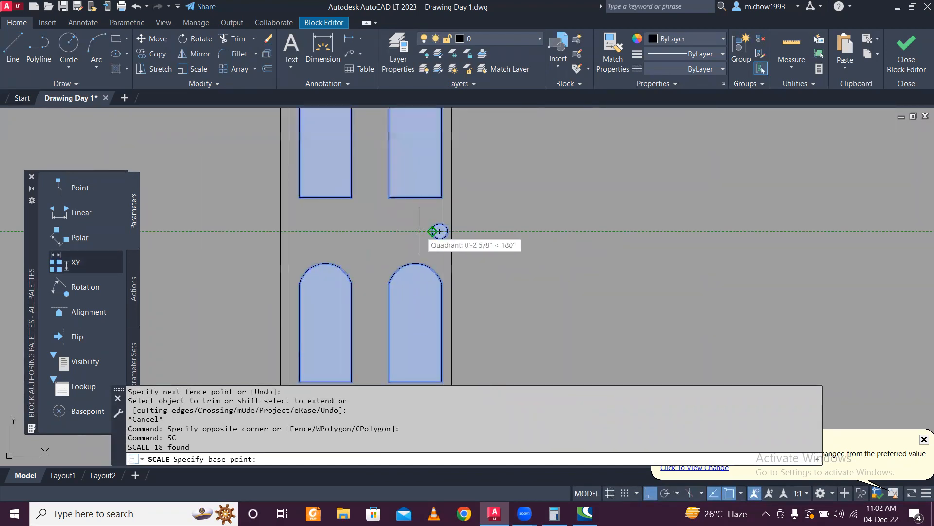
{"action": "left_click", "coordinate": [374, 231]}
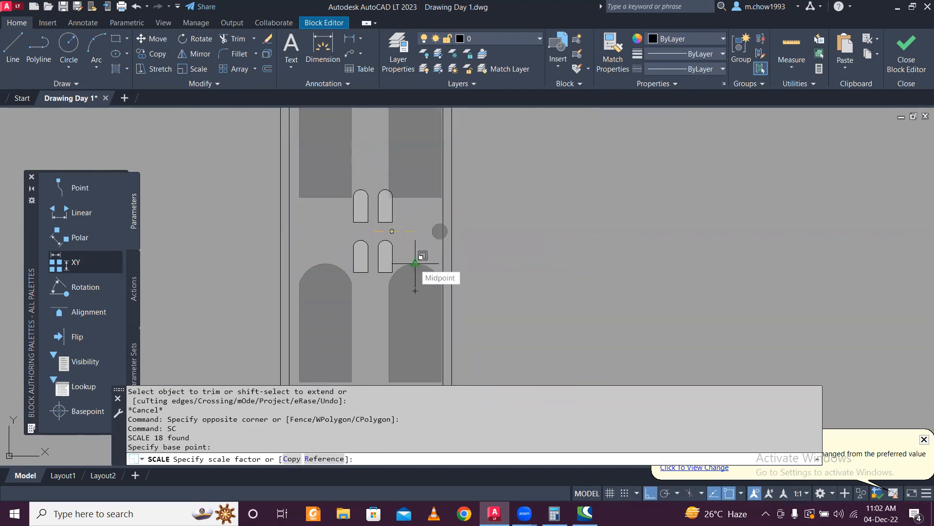
{"action": "type", "text": ".9"}
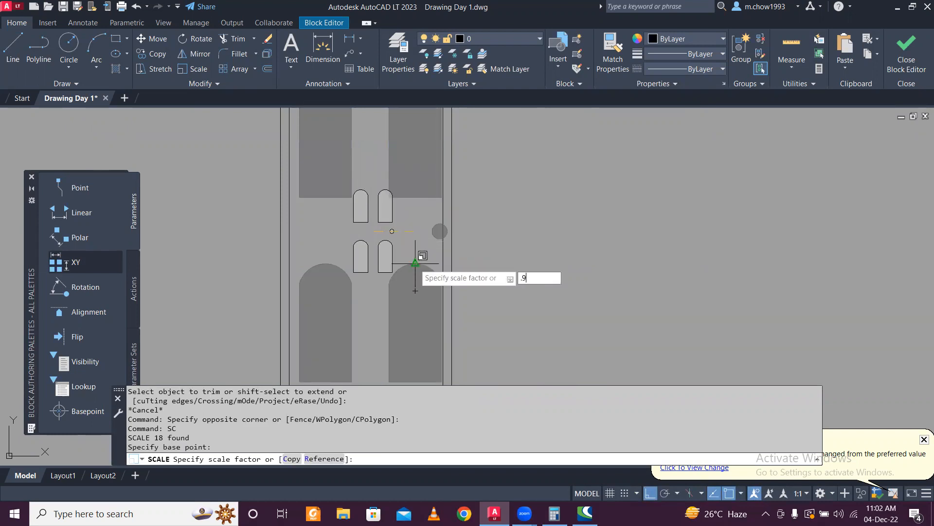
{"action": "key", "text": "Return"}
{"action": "scroll", "coordinate": [418, 263], "scroll_direction": "down", "scroll_amount": 2}
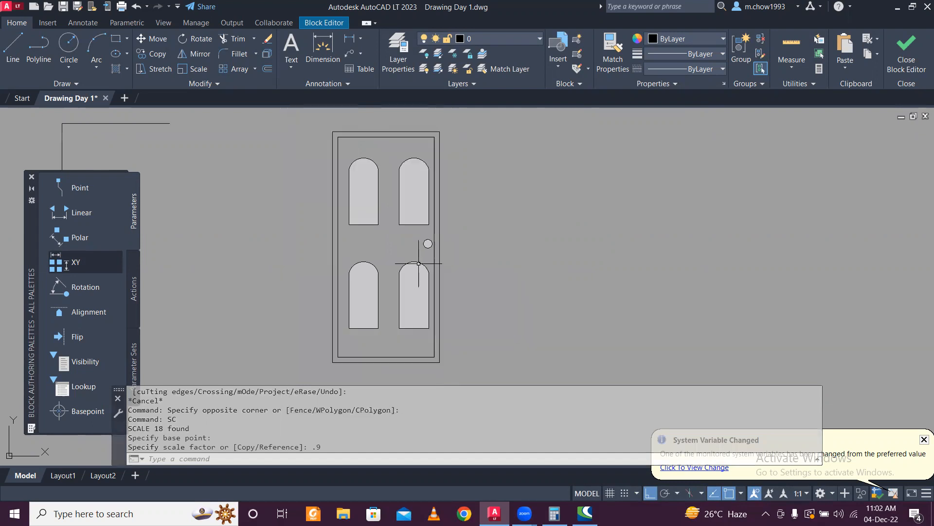
- Move the four arched panels and the knob slightly to the left within the door frame
{"action": "left_click", "coordinate": [317, 155]}
{"action": "left_click", "coordinate": [456, 351]}
{"action": "type", "text": "m"}
{"action": "key", "text": "Return"}
{"action": "left_click", "coordinate": [579, 214]}
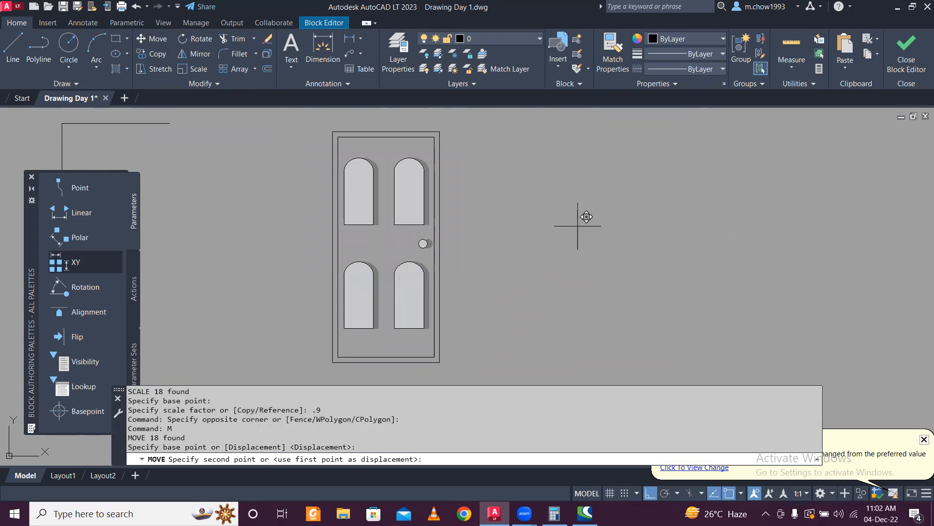
{"action": "left_click", "coordinate": [578, 226]}
- Move the arched panels and the knob slightly down within the door frame
{"action": "left_click", "coordinate": [298, 154]}
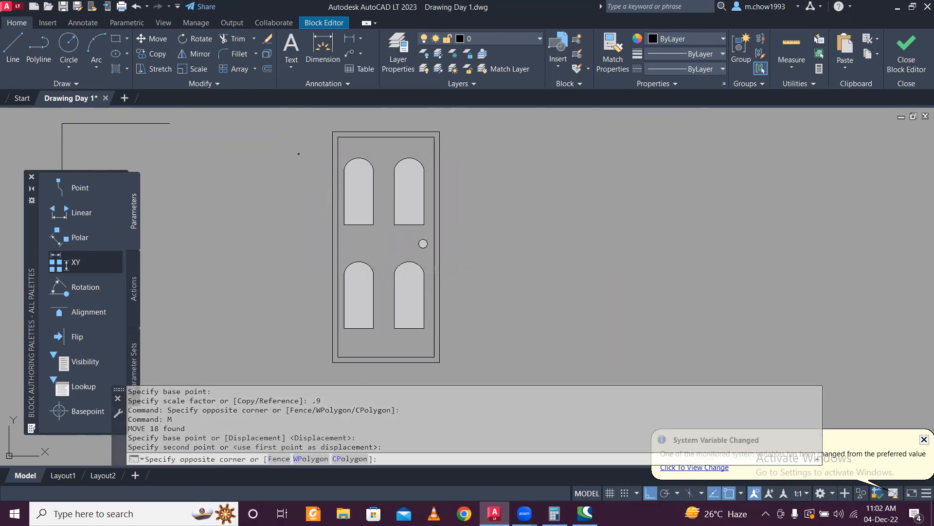
{"action": "left_click", "coordinate": [462, 354]}
{"action": "type", "text": "m"}
{"action": "key", "text": "Return"}
{"action": "left_click", "coordinate": [488, 298]}
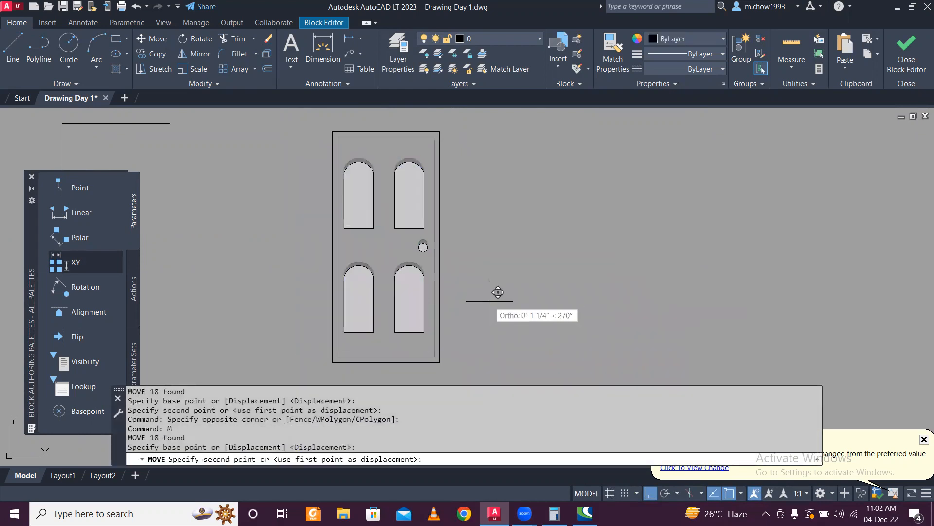
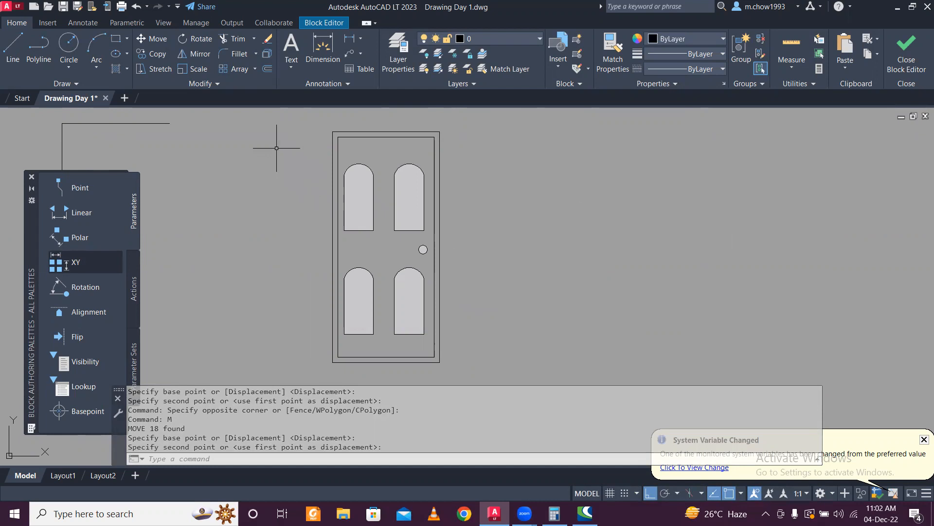
- Nudge the arched panels and the knob slightly to the right within the frame
{"action": "left_click", "coordinate": [278, 146]}
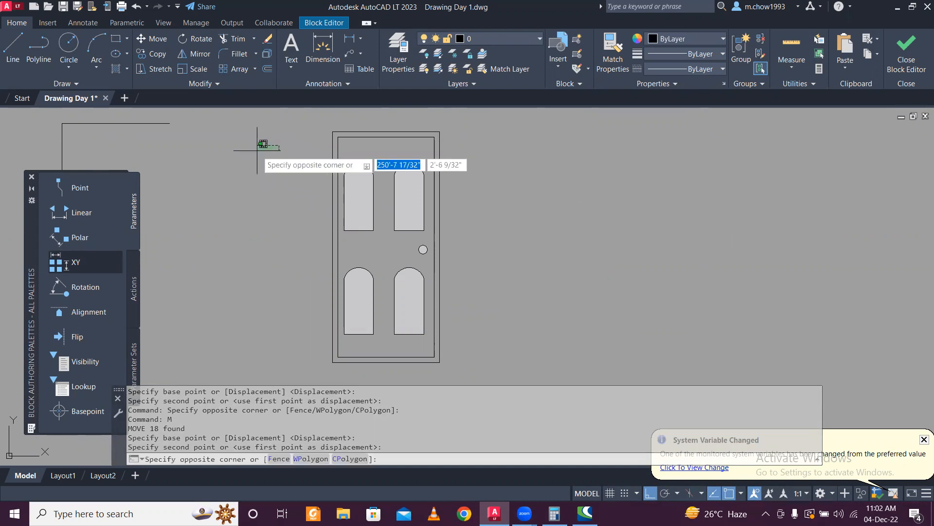
{"action": "left_click", "coordinate": [489, 356]}
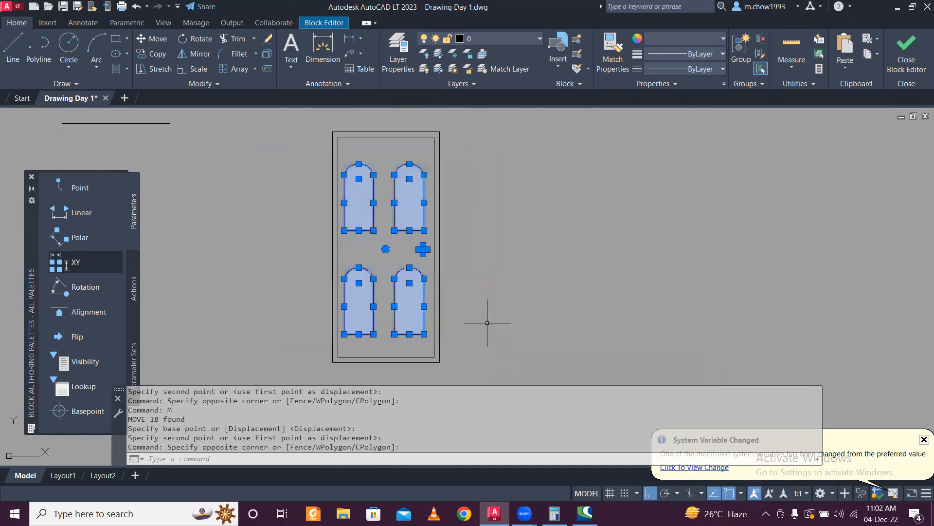
{"action": "type", "text": "M"}
{"action": "key", "text": "Return"}
{"action": "left_click", "coordinate": [488, 315]}
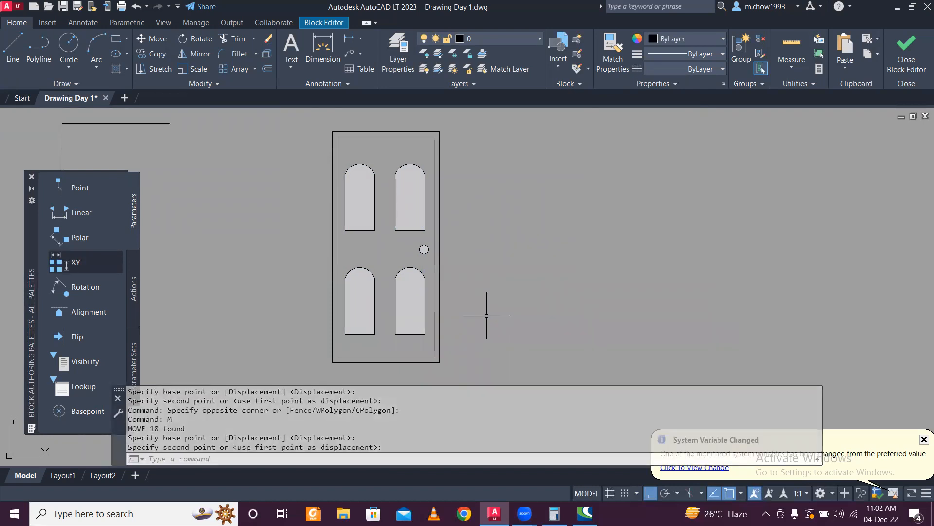
- Erase the two leftover construction lines to the left of the door
{"action": "scroll", "coordinate": [292, 252], "scroll_direction": "down", "scroll_amount": 5}
{"action": "middle_click_drag", "start_coordinate": [249, 234], "coordinate": [322, 237]}
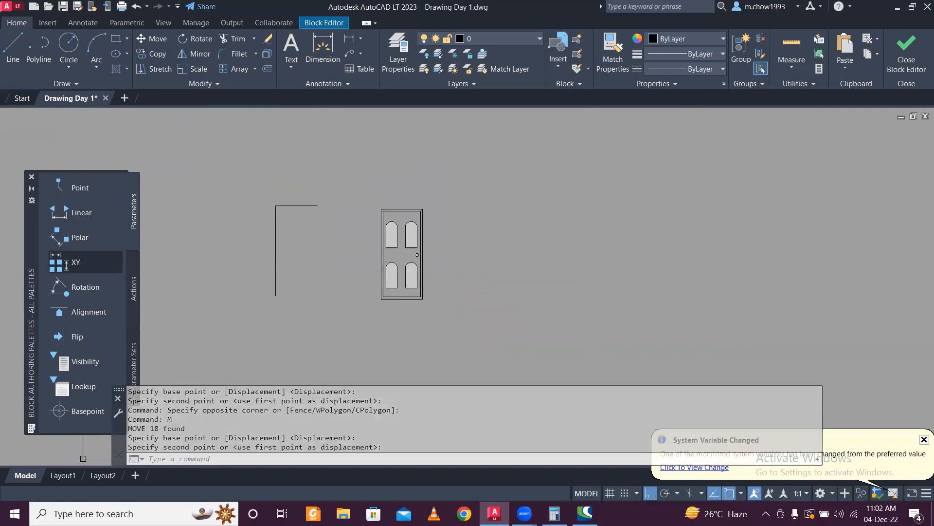
{"action": "left_click", "coordinate": [319, 277]}
{"action": "left_click", "coordinate": [222, 164]}
{"action": "key", "text": "Delete"}
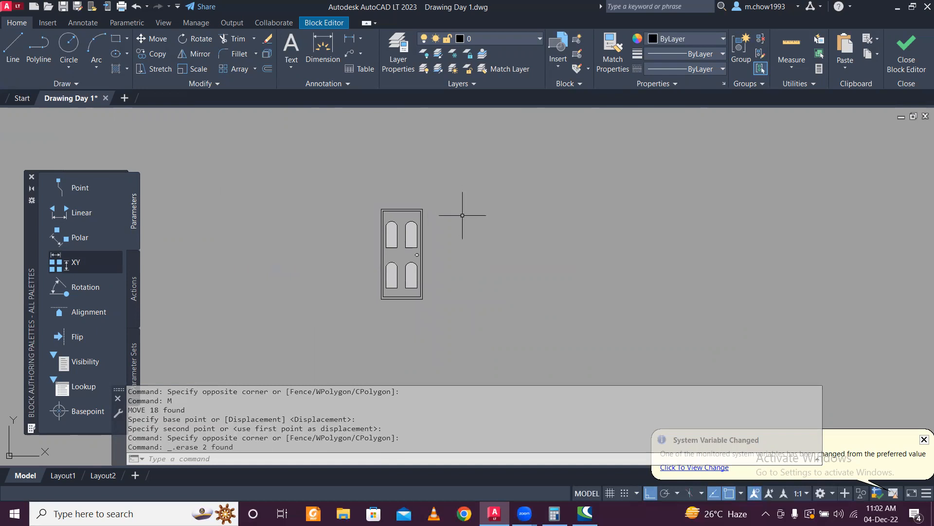
- Hatch the door leaf around the arched panels with a solid fill in red 153,27,30
{"action": "scroll", "coordinate": [400, 251], "scroll_direction": "up", "scroll_amount": 4}
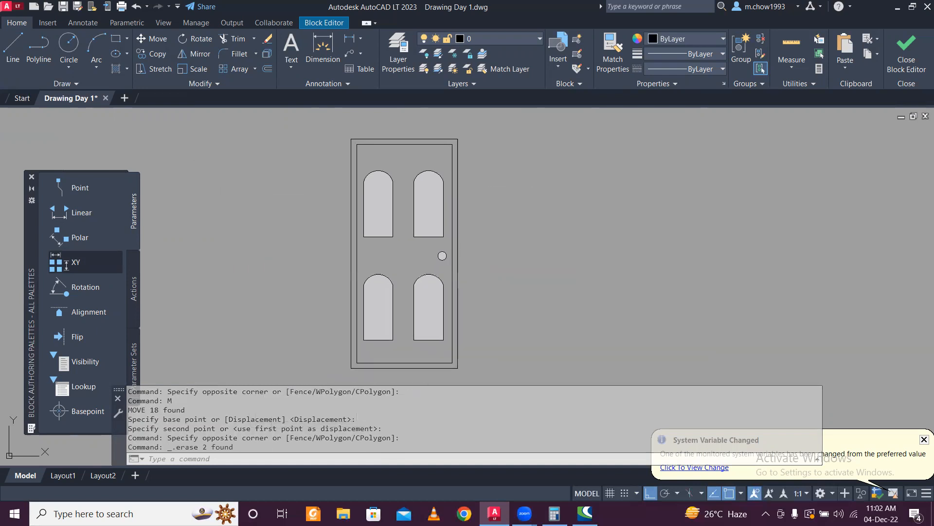
{"action": "type", "text": "h"}
{"action": "key", "text": "Return"}
{"action": "scroll", "coordinate": [430, 136], "scroll_direction": "up", "scroll_amount": 4}
{"action": "left_click", "coordinate": [388, 194]}
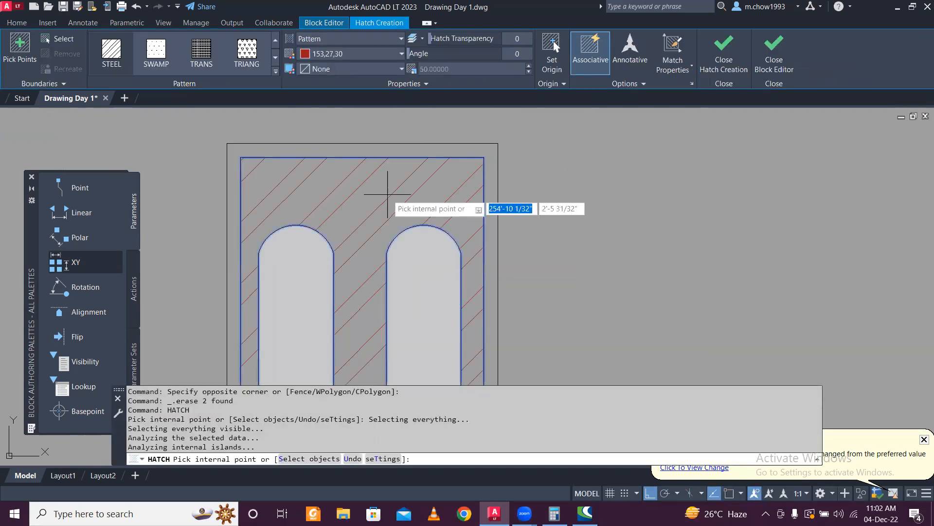
{"action": "left_click", "coordinate": [342, 52]}
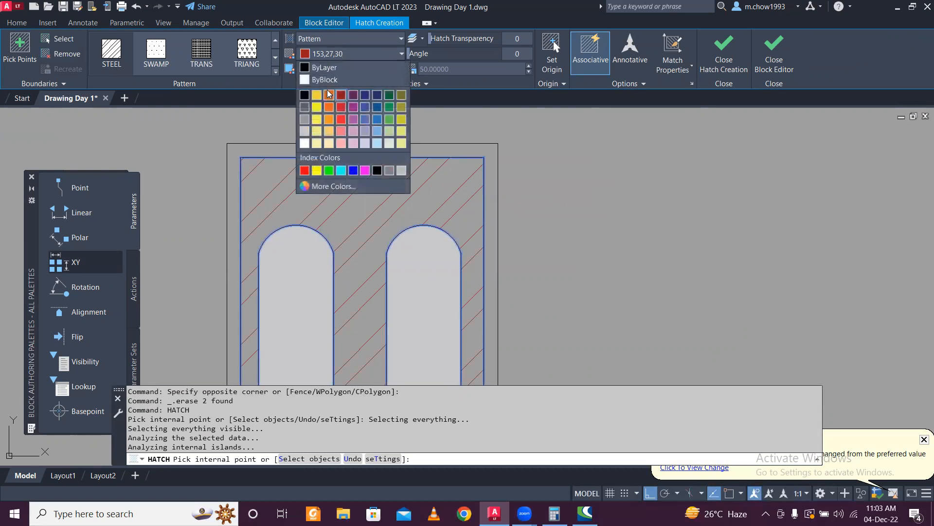
{"action": "left_click", "coordinate": [347, 52]}
{"action": "left_click", "coordinate": [355, 42]}
{"action": "left_click", "coordinate": [351, 52]}
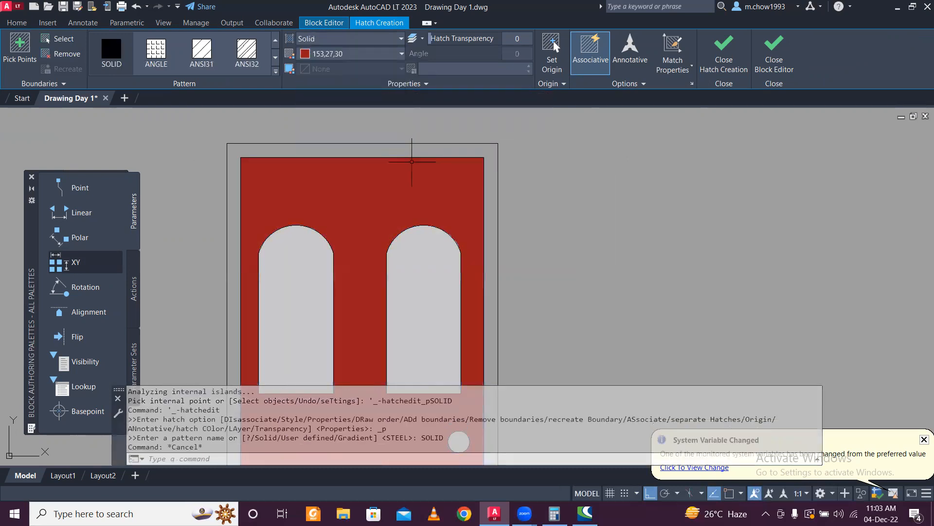
- Fill the door frame around the red leaf with a solid yellow hatch
{"action": "type", "text": "h"}
{"action": "key", "text": "Return"}
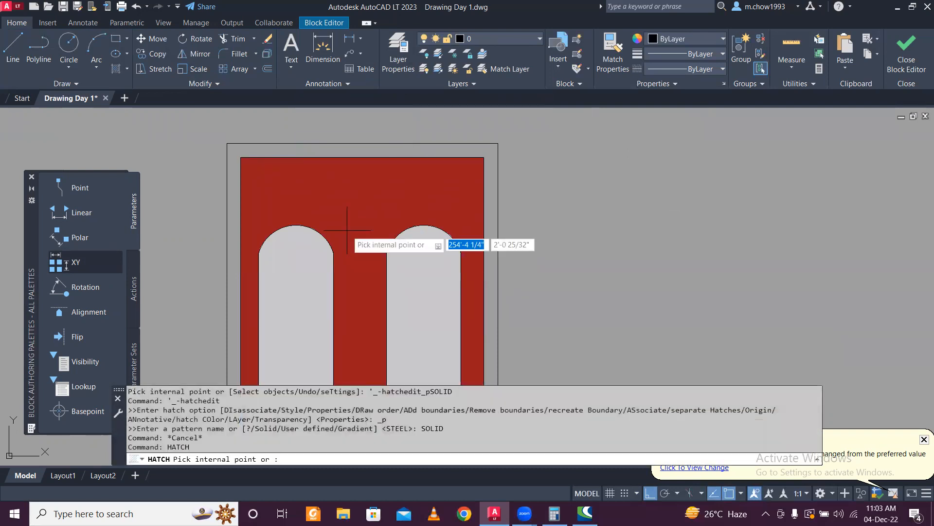
{"action": "left_click", "coordinate": [375, 53]}
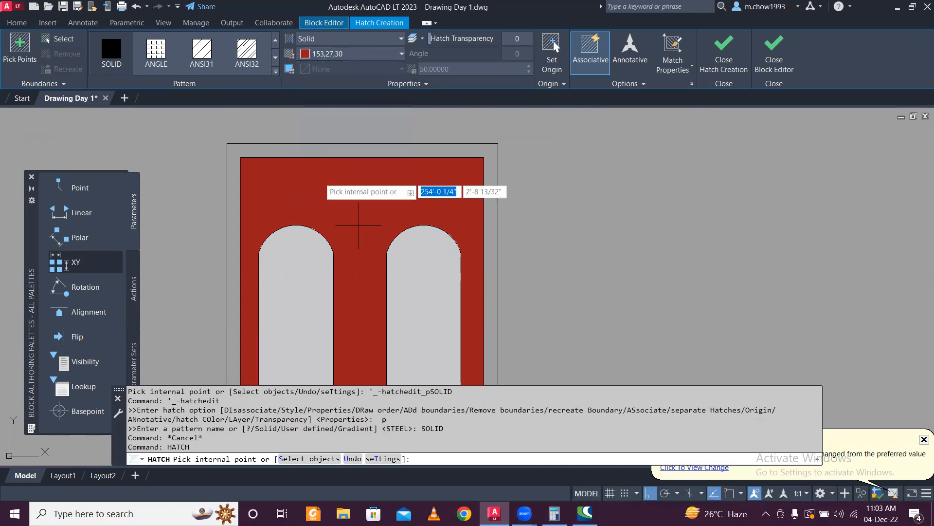
{"action": "left_click", "coordinate": [382, 152]}
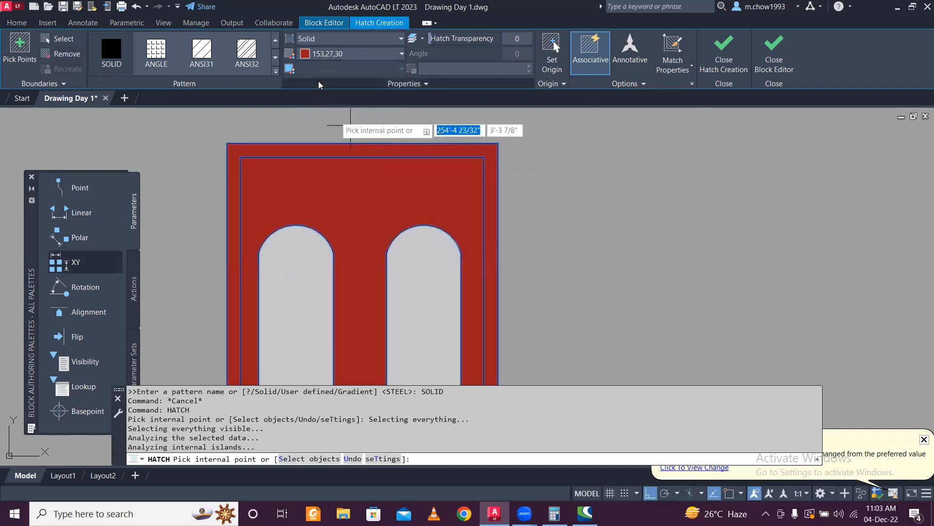
{"action": "key", "text": "Escape"}
{"action": "left_click", "coordinate": [386, 149]}
{"action": "left_click", "coordinate": [326, 55]}
{"action": "left_click", "coordinate": [317, 170]}
{"action": "scroll", "coordinate": [414, 166], "scroll_direction": "down", "scroll_amount": 6}
{"action": "key", "text": "Escape"}
{"action": "key", "text": "Escape"}
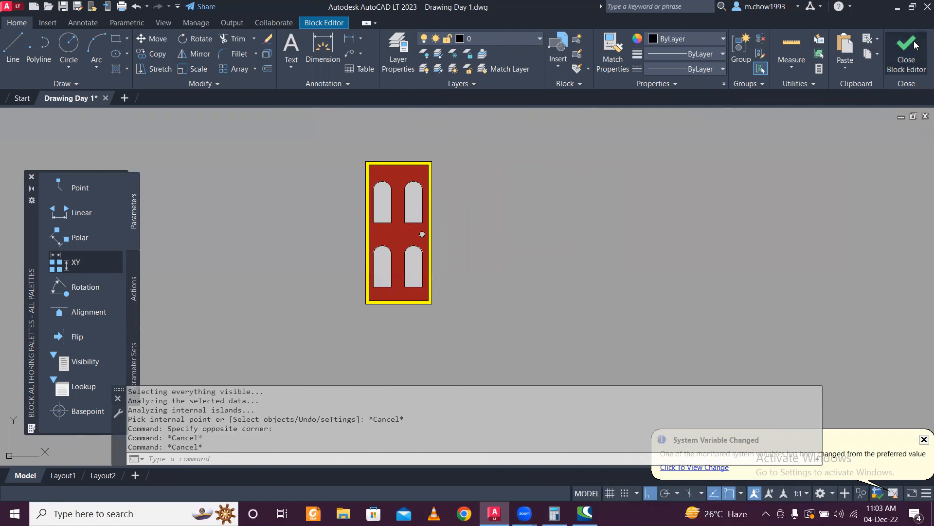
- Close the block editor, saving the door block changes, and return to the front elevation
{"action": "left_click", "coordinate": [906, 51]}
{"action": "left_click", "coordinate": [464, 235]}
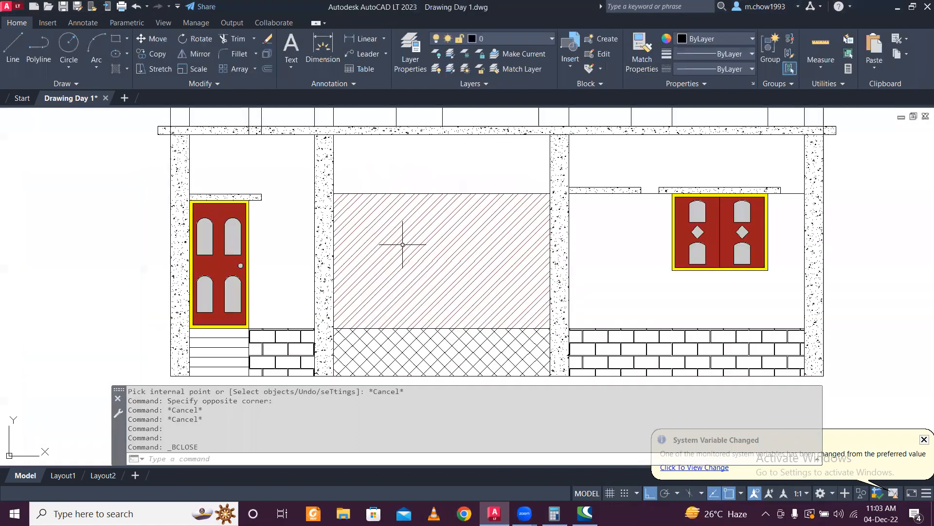
{"action": "scroll", "coordinate": [315, 236], "scroll_direction": "down", "scroll_amount": 2}
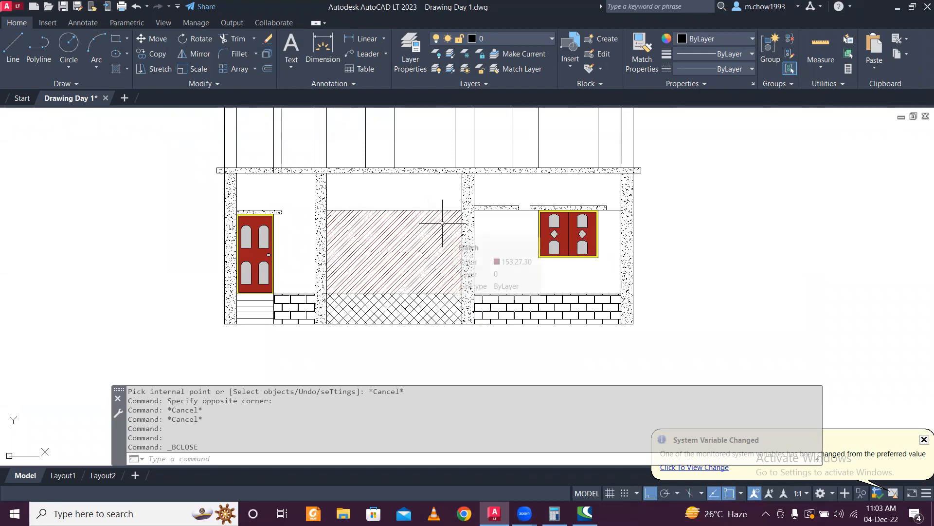
{"action": "scroll", "coordinate": [285, 245], "scroll_direction": "up", "scroll_amount": 2}
{"action": "left_click", "coordinate": [267, 229]}
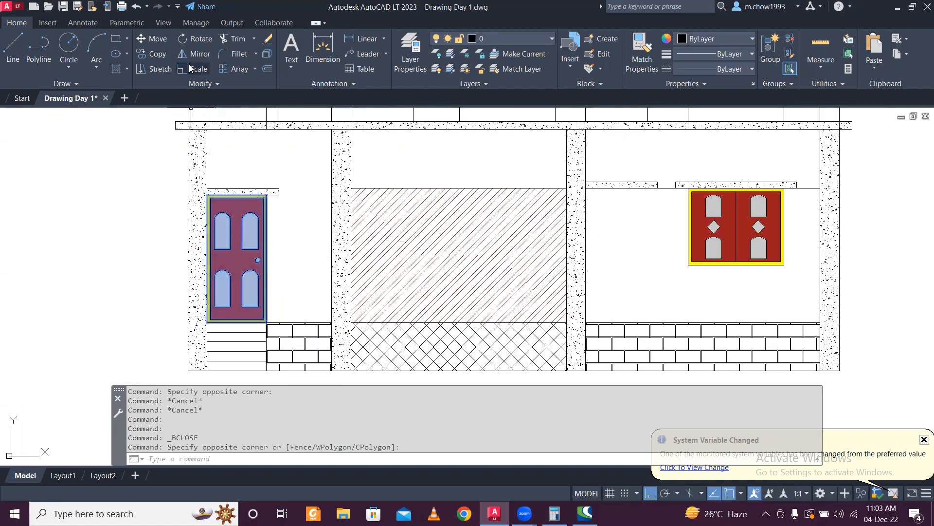
{"action": "left_click", "coordinate": [156, 53]}
{"action": "scroll", "coordinate": [256, 312], "scroll_direction": "up", "scroll_amount": 5}
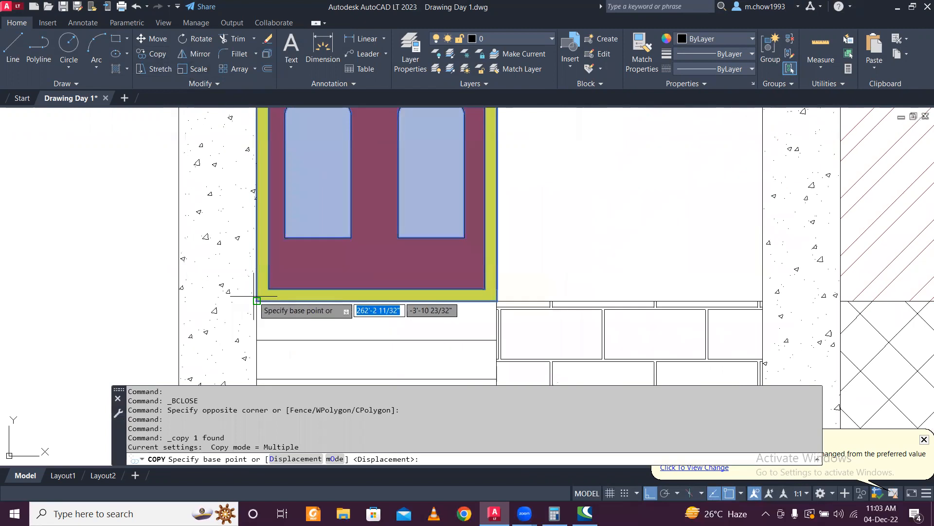
{"action": "left_click", "coordinate": [256, 300]}
{"action": "scroll", "coordinate": [254, 300], "scroll_direction": "down", "scroll_amount": 2}
{"action": "scroll", "coordinate": [248, 297], "scroll_direction": "down", "scroll_amount": 2}
{"action": "scroll", "coordinate": [622, 293], "scroll_direction": "up", "scroll_amount": 1}
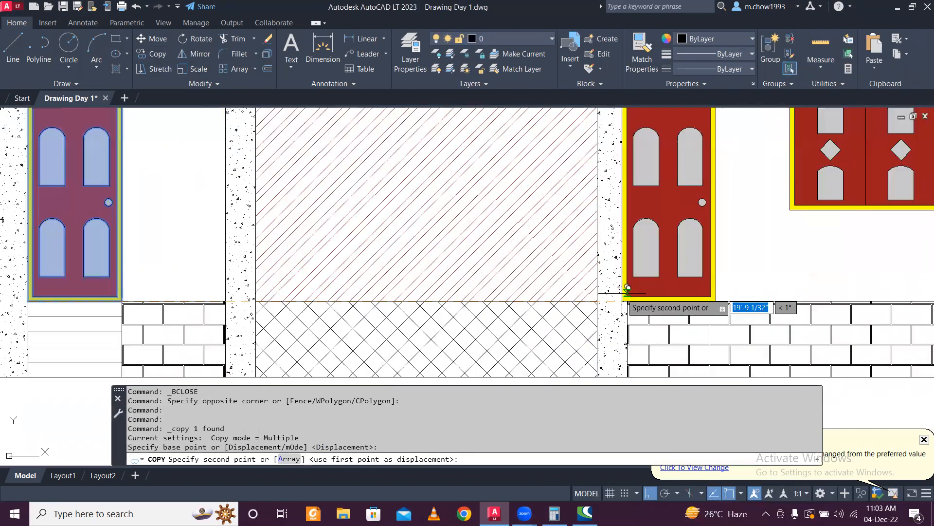
{"action": "scroll", "coordinate": [627, 287], "scroll_direction": "down", "scroll_amount": 2}
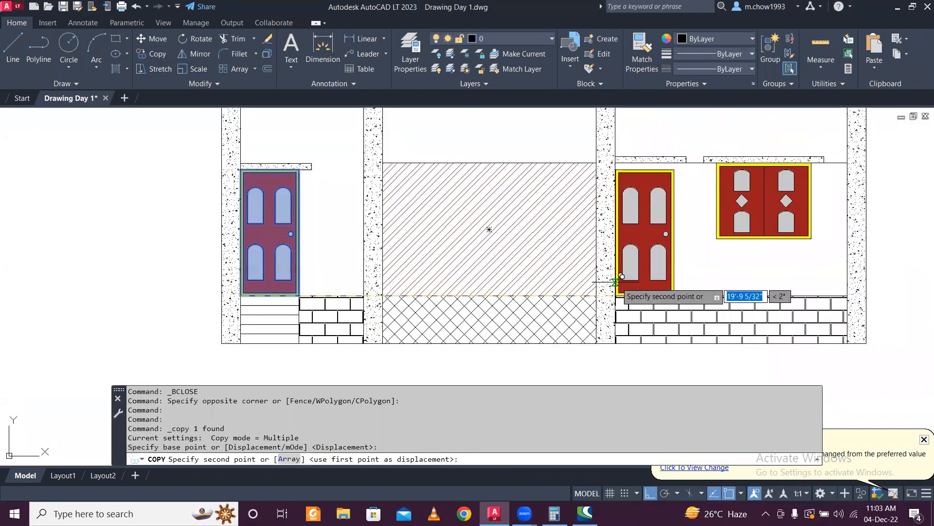
{"action": "key", "text": "Escape"}
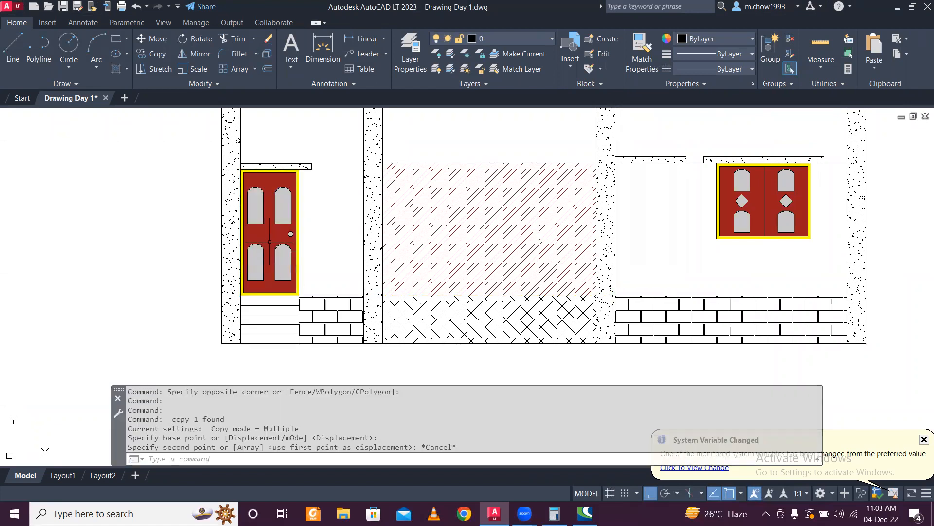
- Measure the staircase door's height with a linear dimension, without placing it
{"action": "left_click", "coordinate": [368, 38]}
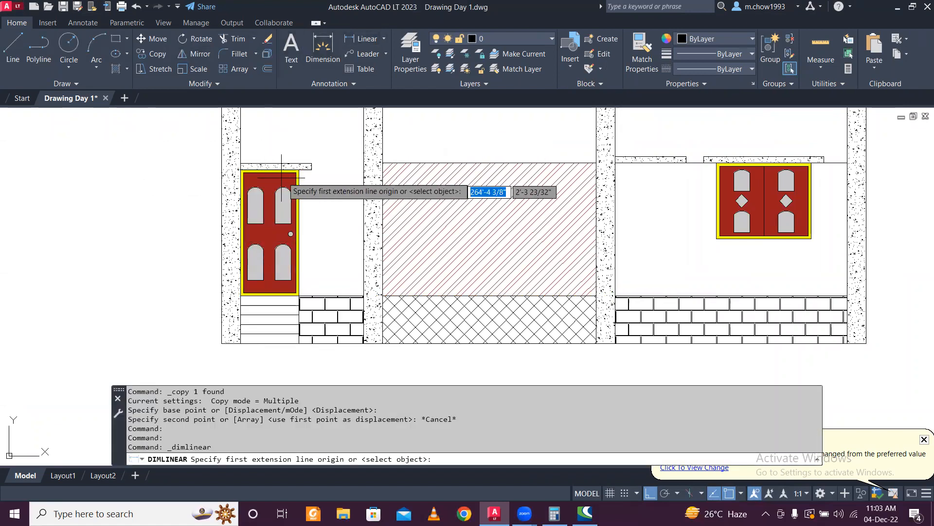
{"action": "scroll", "coordinate": [290, 174], "scroll_direction": "up", "scroll_amount": 1}
{"action": "scroll", "coordinate": [290, 175], "scroll_direction": "up", "scroll_amount": 1}
{"action": "left_click", "coordinate": [312, 162]}
{"action": "scroll", "coordinate": [313, 158], "scroll_direction": "down", "scroll_amount": 2}
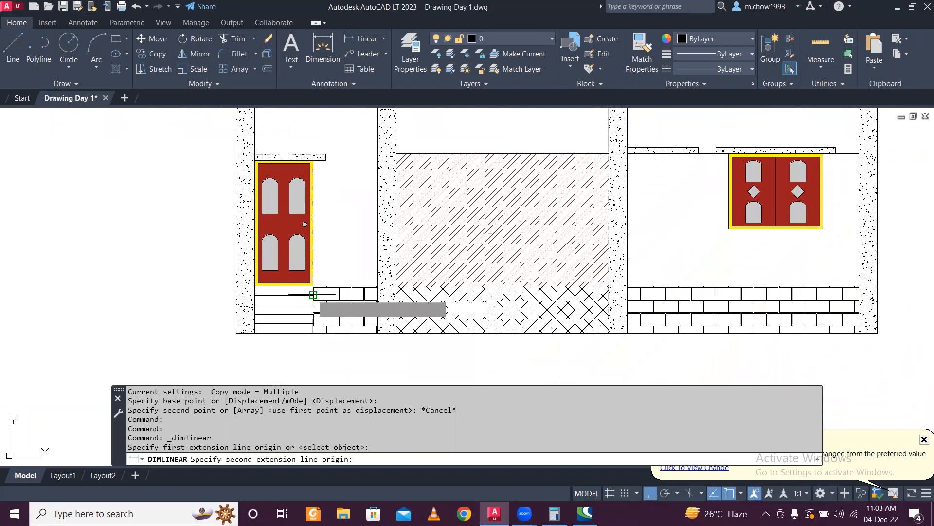
{"action": "scroll", "coordinate": [313, 293], "scroll_direction": "up", "scroll_amount": 2}
{"action": "left_click", "coordinate": [308, 275]}
{"action": "scroll", "coordinate": [311, 272], "scroll_direction": "down", "scroll_amount": 3}
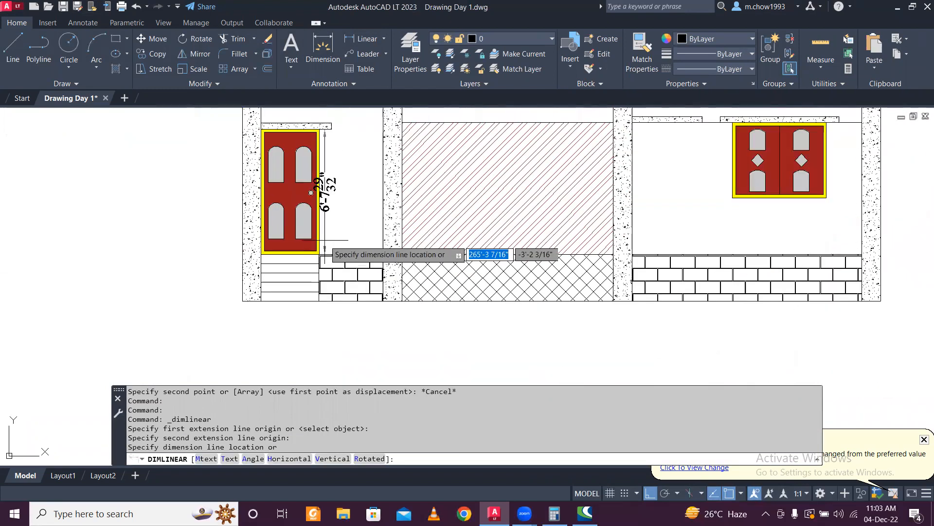
{"action": "key", "text": "Escape"}
- Recheck the staircase door's height between the frame's upper and lower corners using a temporary linear dimension
{"action": "scroll", "coordinate": [334, 221], "scroll_direction": "up", "scroll_amount": 6}
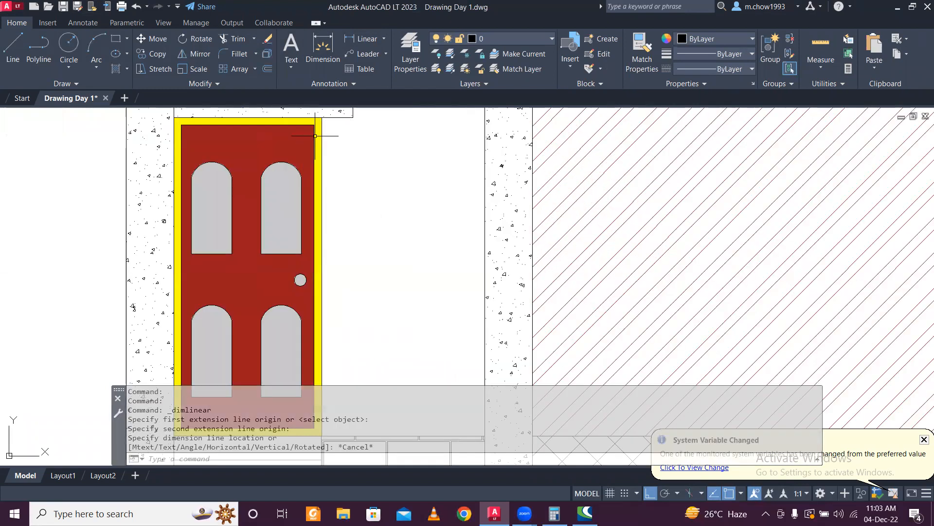
{"action": "key", "text": "Return"}
{"action": "left_click", "coordinate": [335, 222]}
{"action": "scroll", "coordinate": [335, 220], "scroll_direction": "down", "scroll_amount": 5}
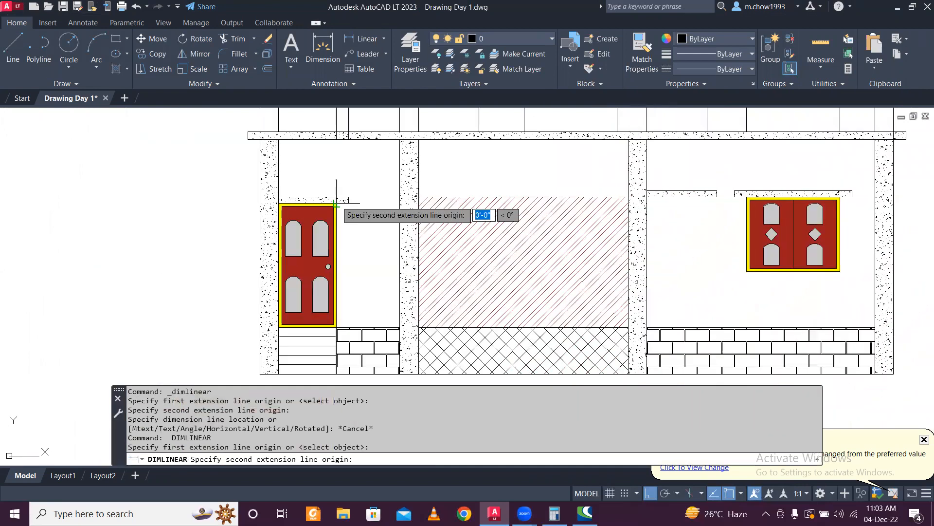
{"action": "scroll", "coordinate": [343, 360], "scroll_direction": "up", "scroll_amount": 2}
{"action": "scroll", "coordinate": [325, 337], "scroll_direction": "up", "scroll_amount": 5}
{"action": "left_click", "coordinate": [343, 323]}
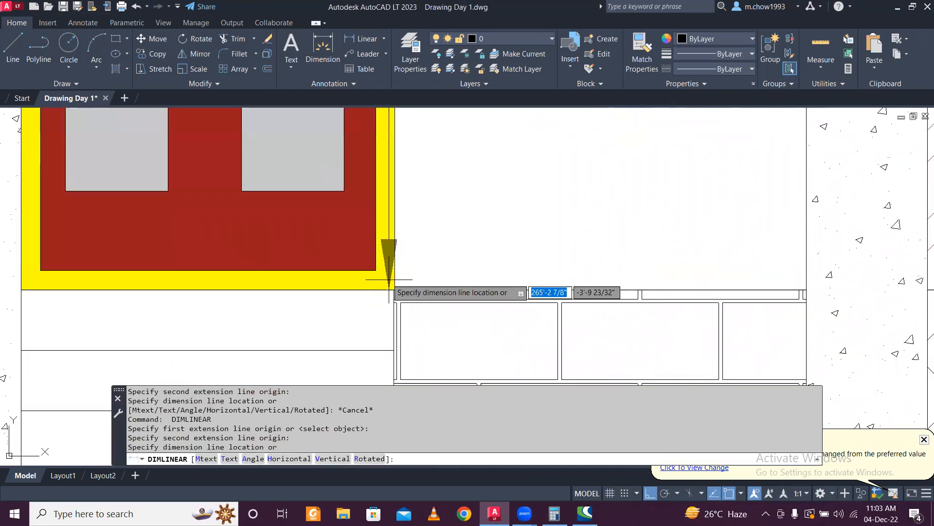
{"action": "scroll", "coordinate": [342, 323], "scroll_direction": "down", "scroll_amount": 7}
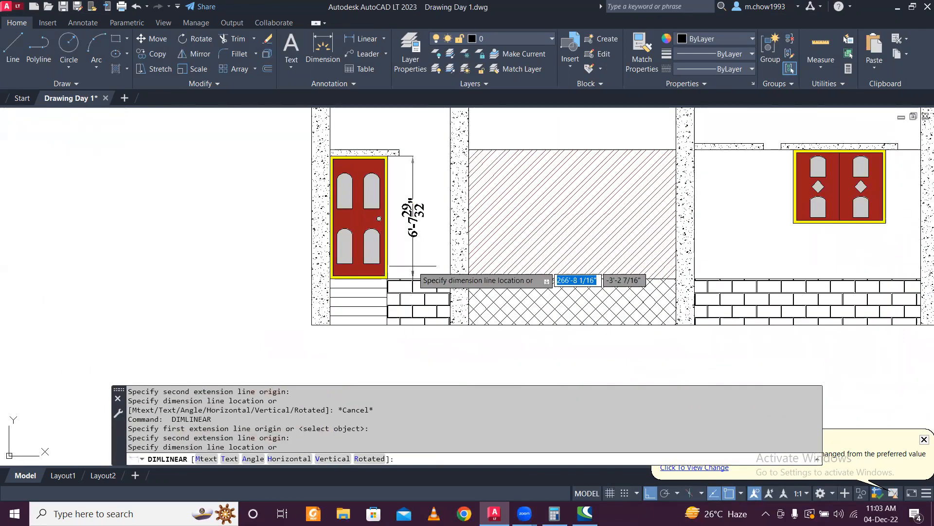
{"action": "key", "text": "Escape"}
{"action": "left_click", "coordinate": [386, 241]}
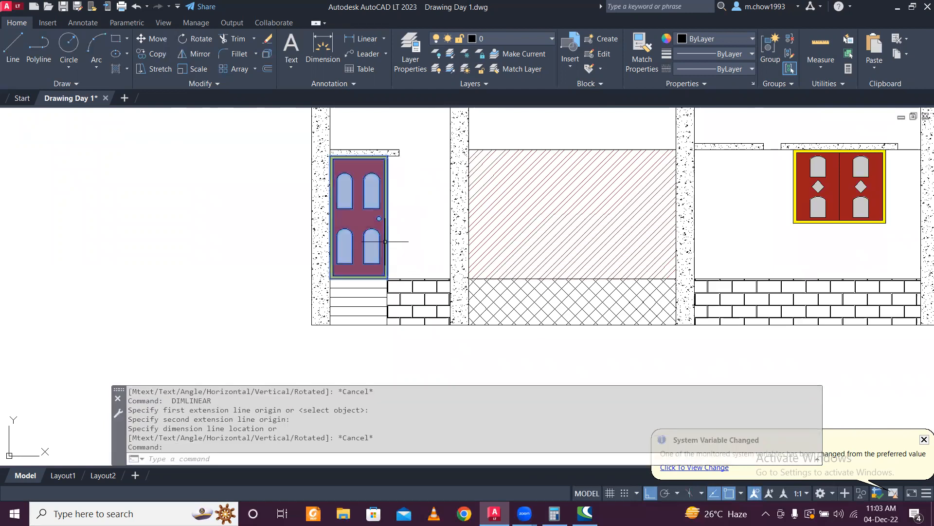
{"action": "double_click", "coordinate": [385, 242]}
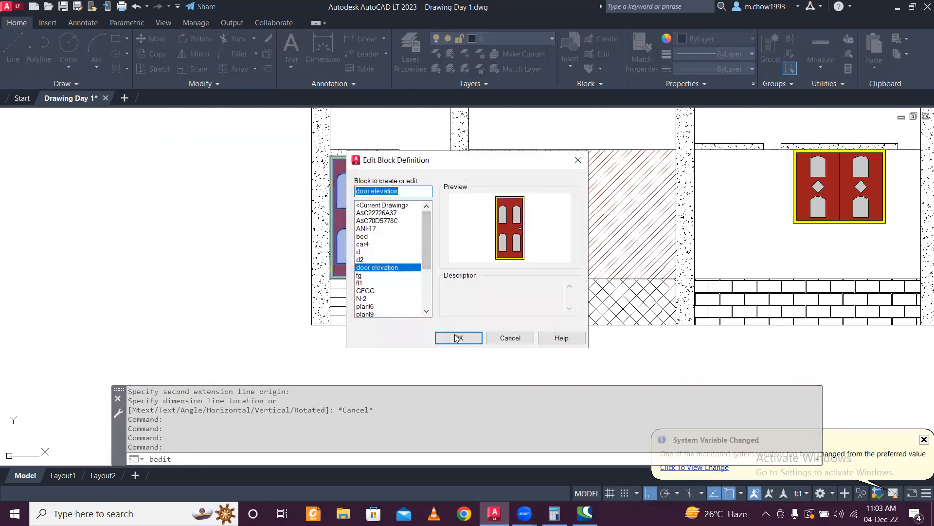
{"action": "left_click", "coordinate": [459, 336]}
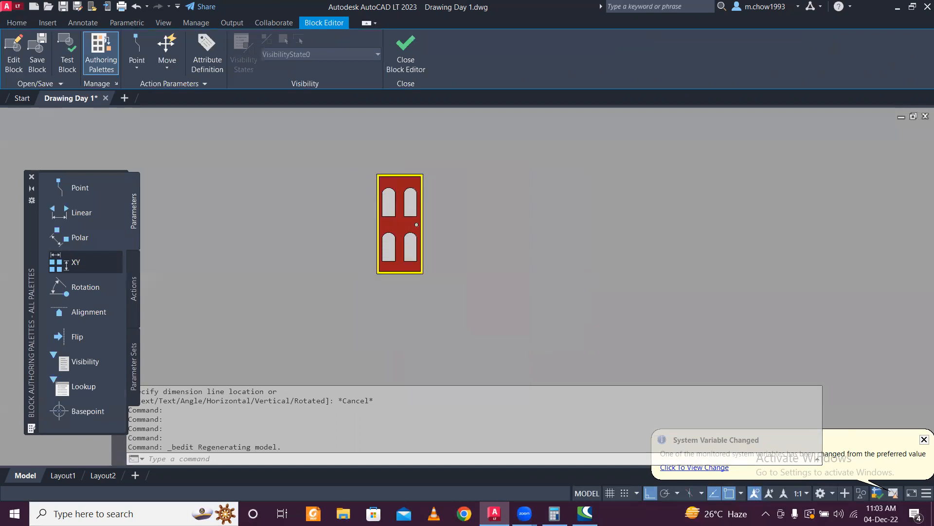
{"action": "scroll", "coordinate": [396, 195], "scroll_direction": "up", "scroll_amount": 4}
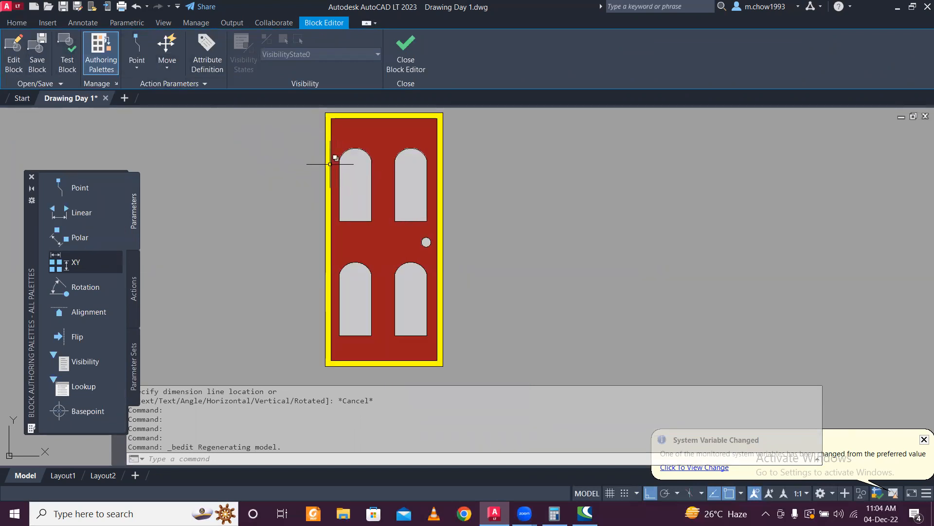
{"action": "scroll", "coordinate": [476, 227], "scroll_direction": "down", "scroll_amount": 4}
{"action": "key", "text": "ctrl+z"}
{"action": "key", "text": "ctrl+z"}
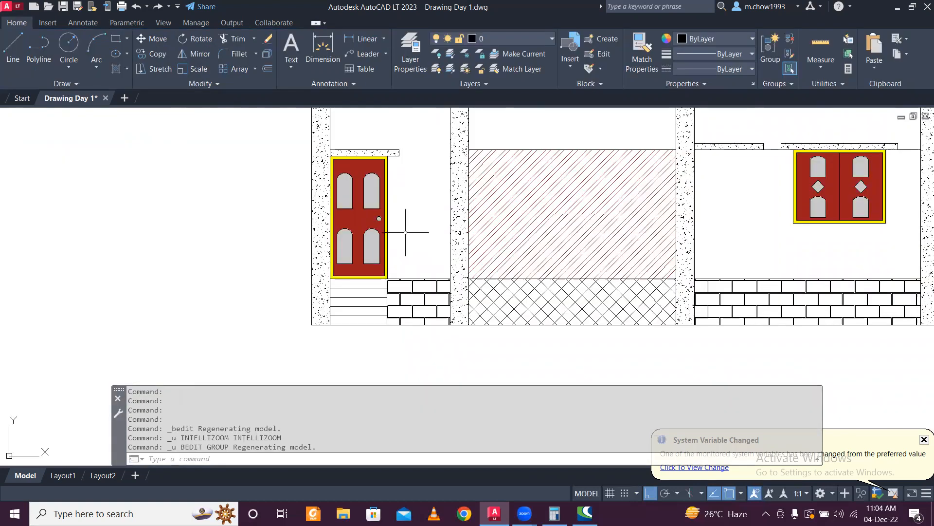
- Open the door elevation block for editing and erase all of its geometry
{"action": "double_click", "coordinate": [376, 222]}
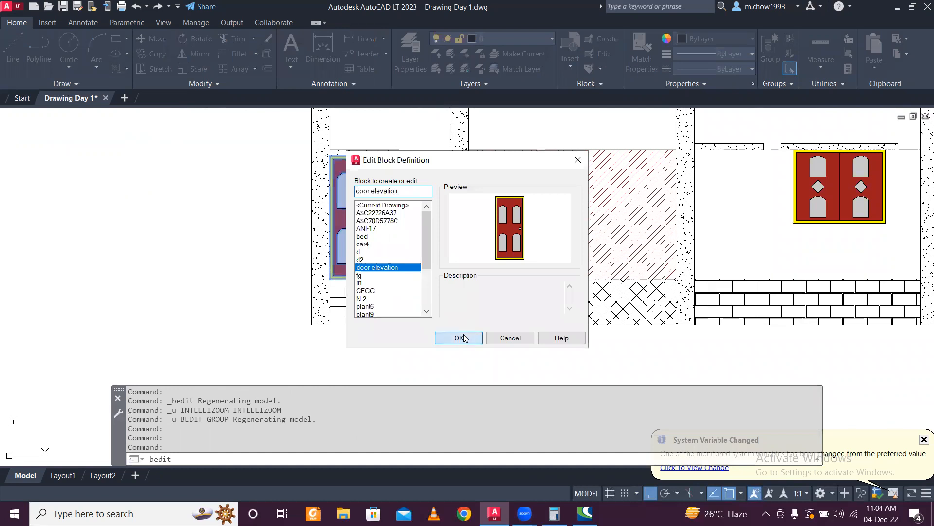
{"action": "left_click", "coordinate": [459, 338]}
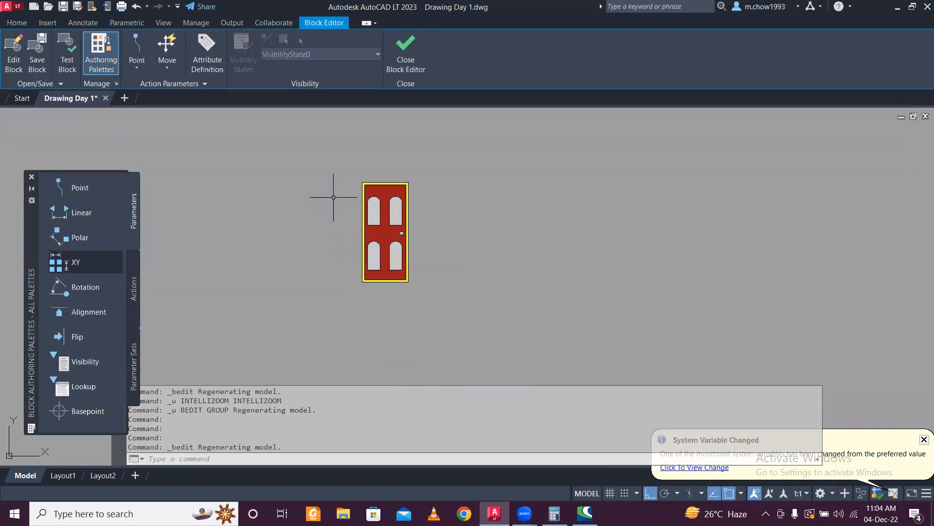
{"action": "scroll", "coordinate": [333, 197], "scroll_direction": "up", "scroll_amount": 2}
{"action": "left_click", "coordinate": [406, 60]}
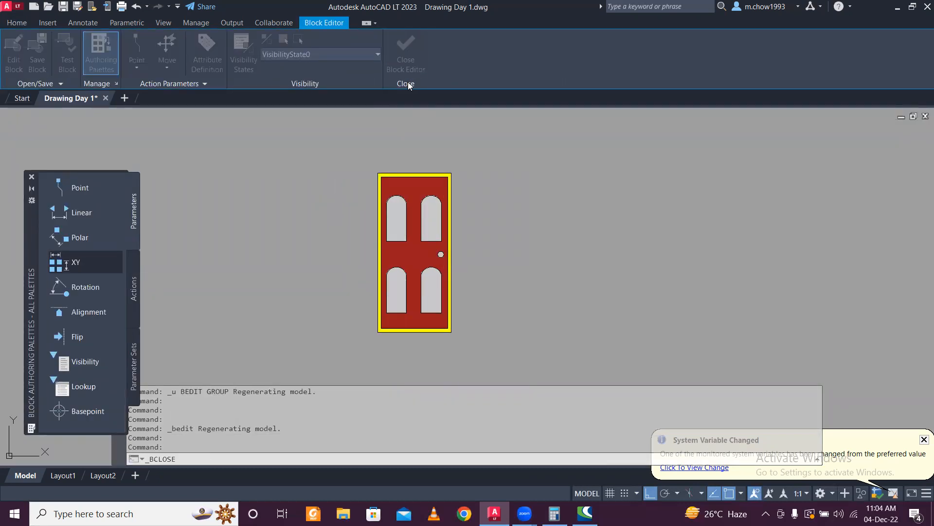
{"action": "left_click", "coordinate": [543, 298]}
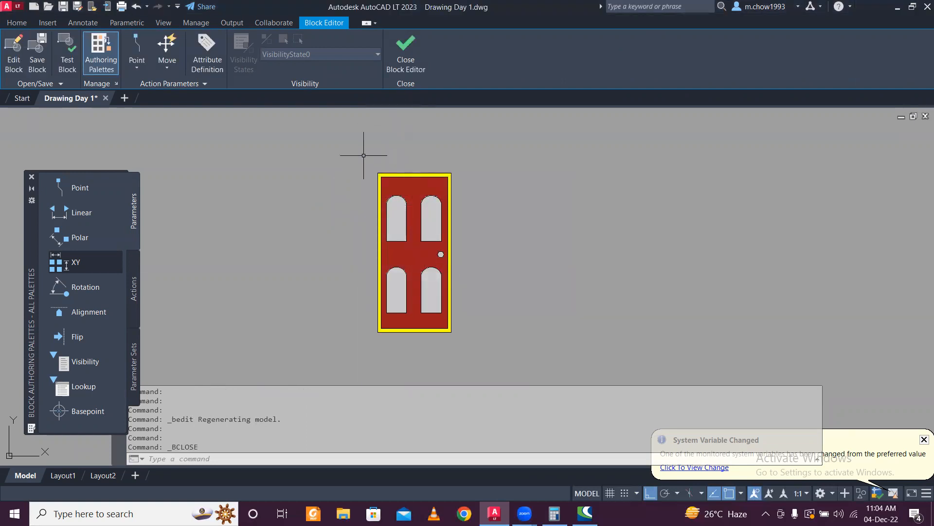
{"action": "left_click", "coordinate": [344, 139]}
{"action": "left_click", "coordinate": [539, 346]}
{"action": "key", "text": "Delete"}
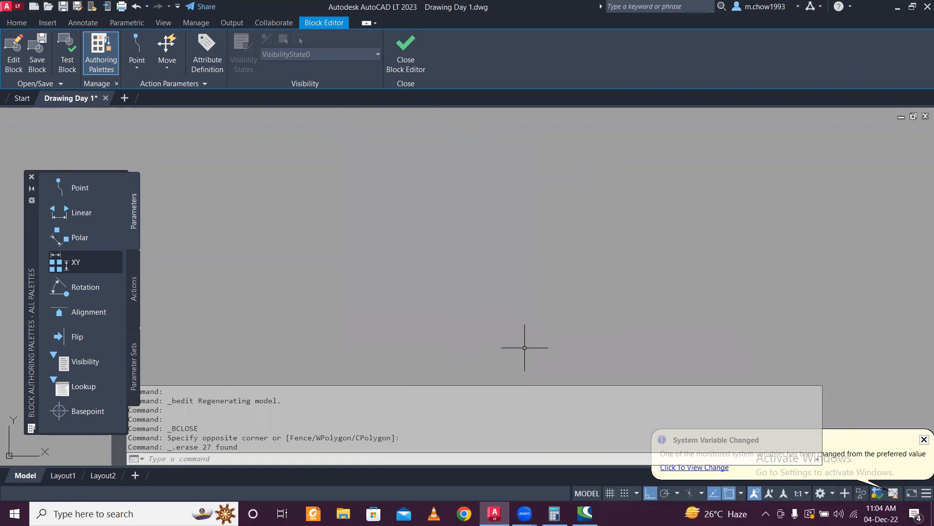
{"action": "left_click", "coordinate": [20, 23]}
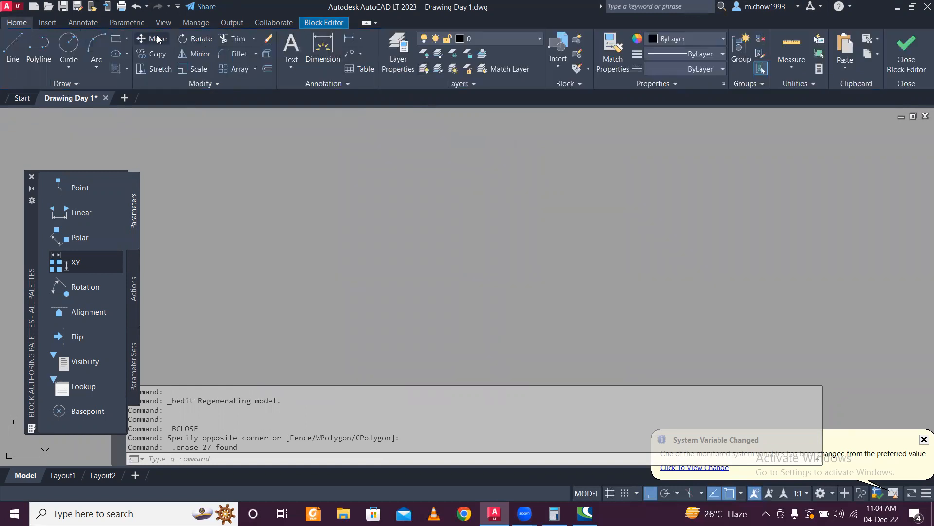
{"action": "left_click", "coordinate": [116, 38]}
{"action": "left_click", "coordinate": [362, 167]}
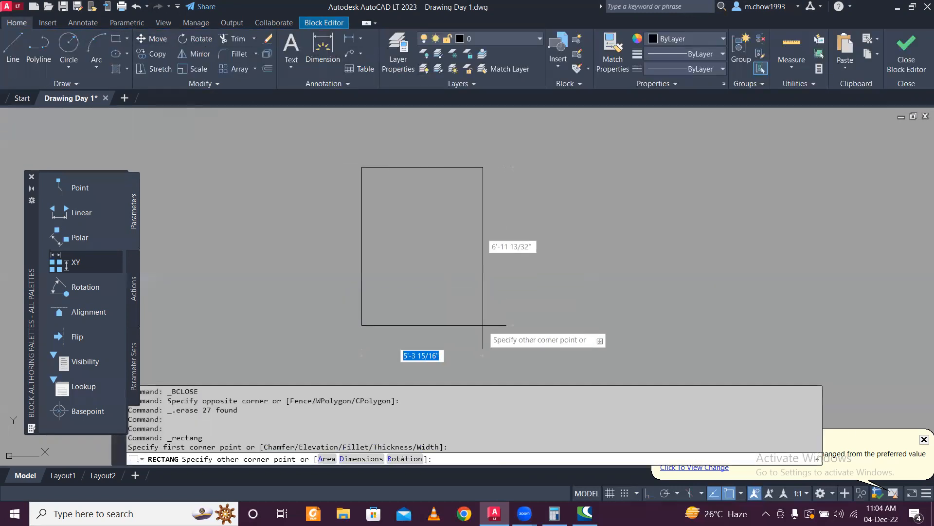
{"action": "type", "text": "@3'3"}
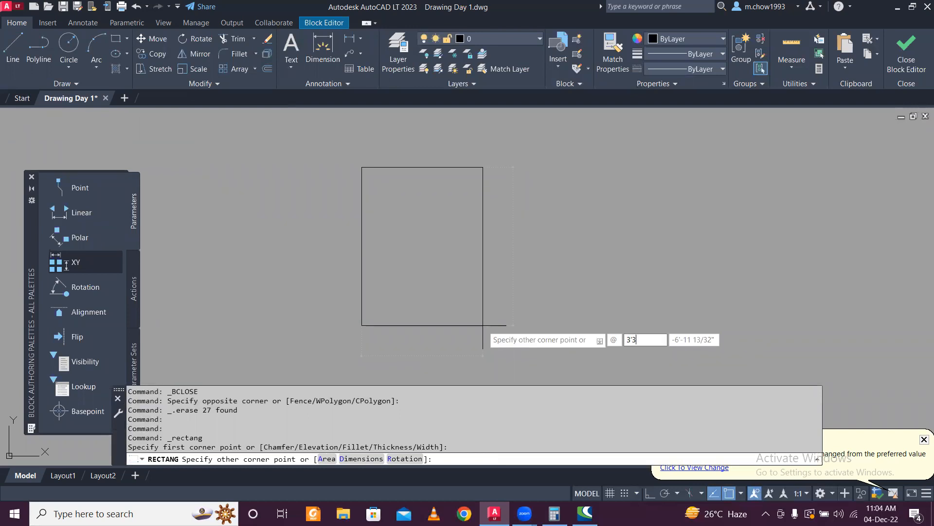
{"action": "key", "text": "Return"}
{"action": "key", "text": "Return"}
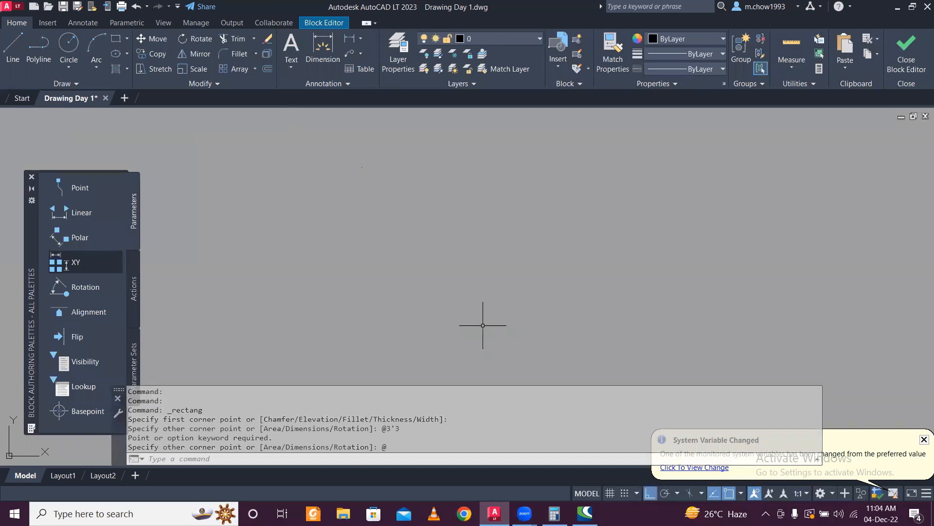
{"action": "key", "text": "Escape"}
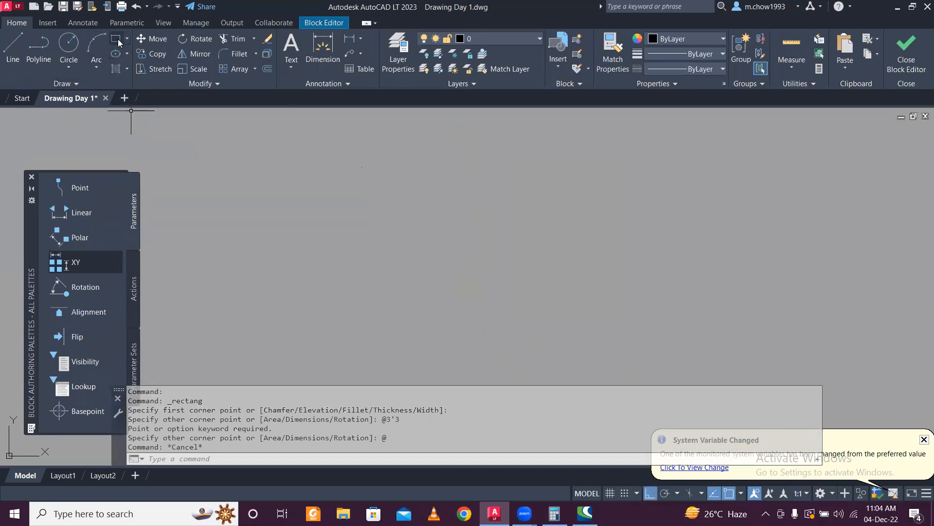
- Draw a rectangle 3'3" wide and 7' high as the door's outer frame
{"action": "left_click", "coordinate": [116, 41]}
{"action": "left_click", "coordinate": [339, 169]}
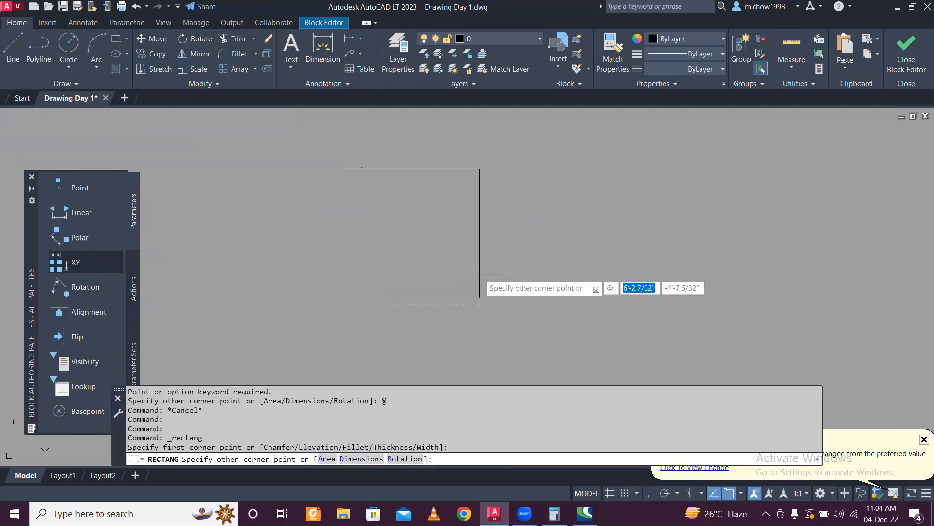
{"action": "key", "text": "Tab"}
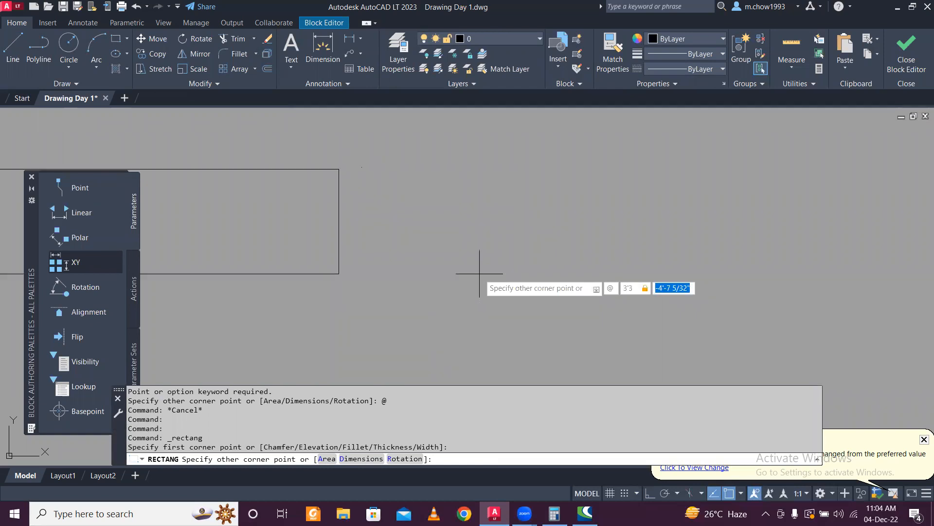
{"action": "type", "text": "7'"}
{"action": "key", "text": "Return"}
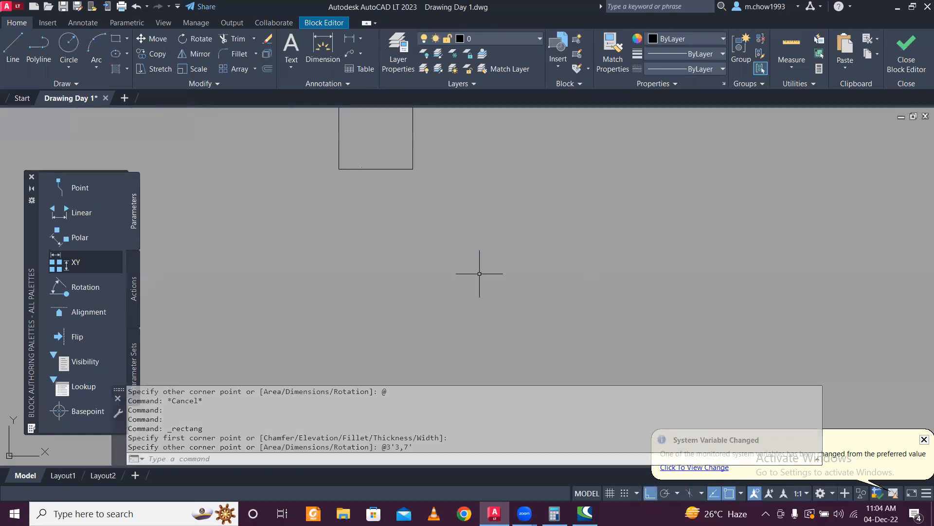
{"action": "scroll", "coordinate": [479, 274], "scroll_direction": "down", "scroll_amount": 5}
{"action": "scroll", "coordinate": [466, 225], "scroll_direction": "up", "scroll_amount": 5}
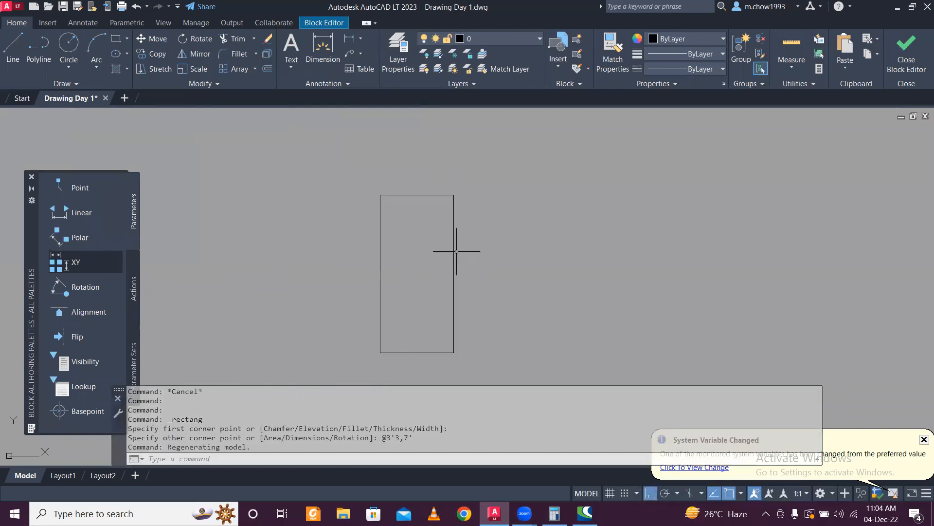
- Offset the door's outer rectangle 2" inward to form the inner frame line
{"action": "type", "text": "op"}
{"action": "key", "text": "Return"}
{"action": "type", "text": "o"}
{"action": "key", "text": "Return"}
{"action": "type", "text": "2"}
{"action": "key", "text": "Return"}
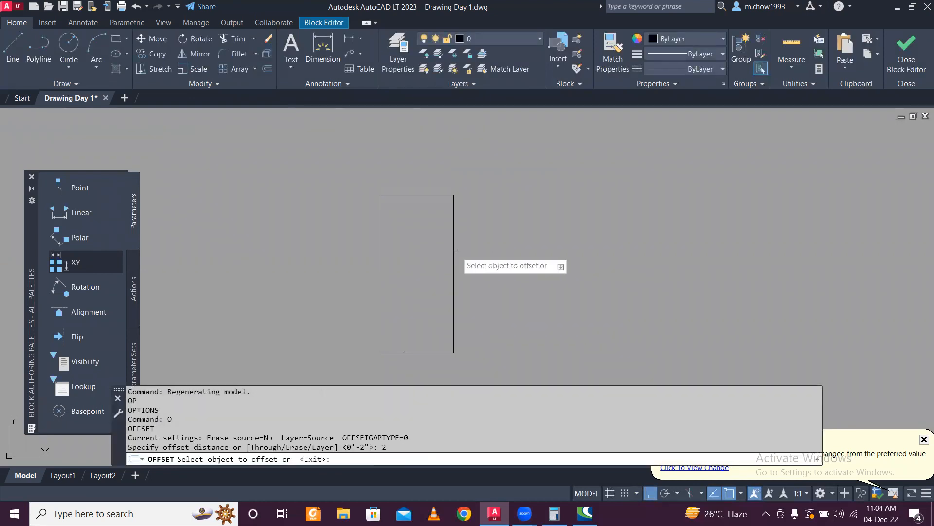
{"action": "left_click", "coordinate": [454, 246]}
{"action": "left_click", "coordinate": [417, 271]}
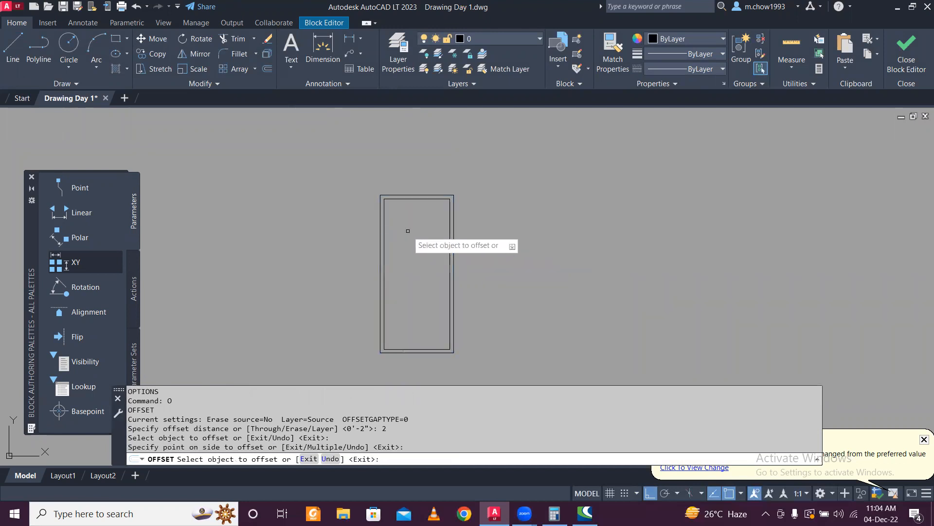
{"action": "key", "text": "Escape"}
{"action": "scroll", "coordinate": [408, 231], "scroll_direction": "up", "scroll_amount": 2}
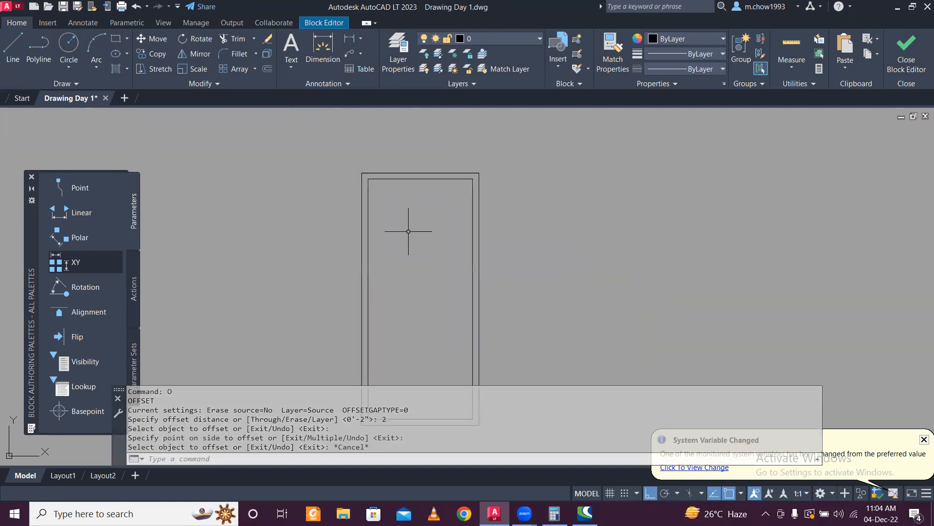
- Draw horizontal and vertical centre lines between the midpoints of the inner frame, dividing the door into four quarters
{"action": "left_click", "coordinate": [18, 50]}
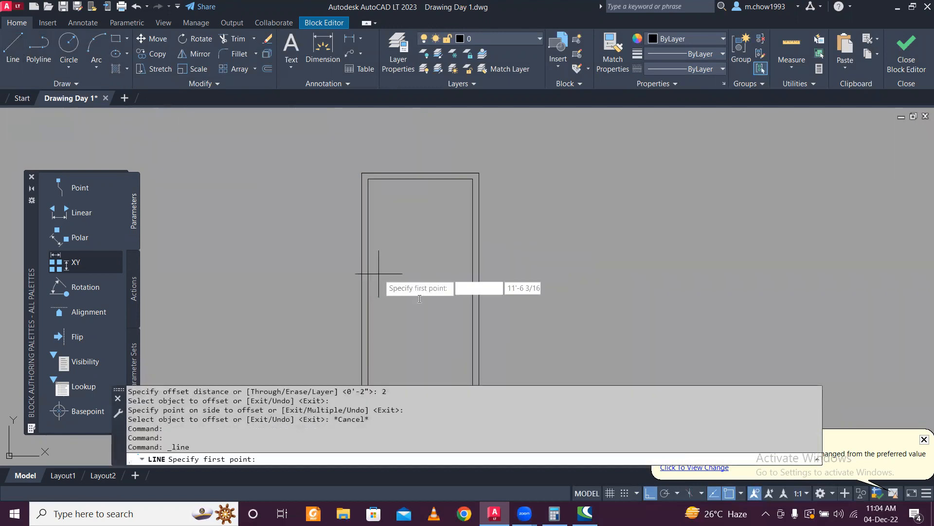
{"action": "left_click", "coordinate": [368, 298]}
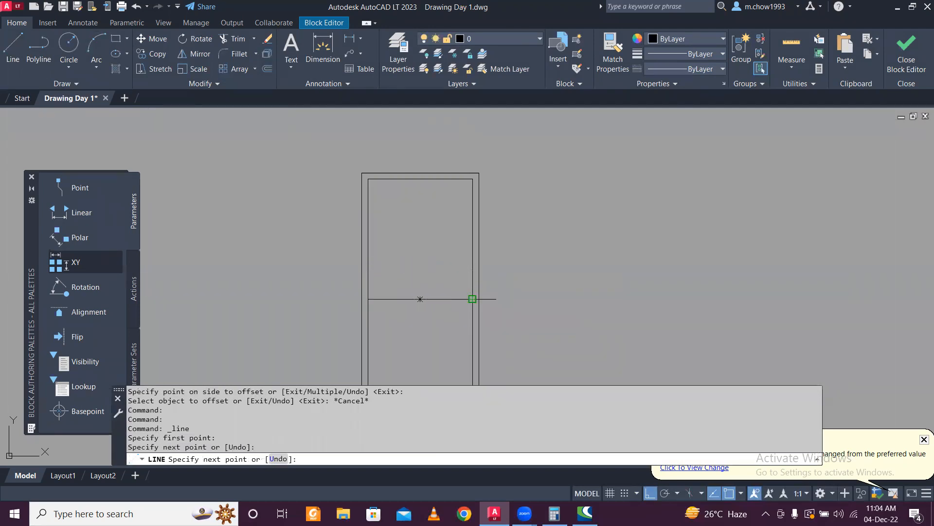
{"action": "key", "text": "Escape"}
{"action": "left_click", "coordinate": [14, 58]}
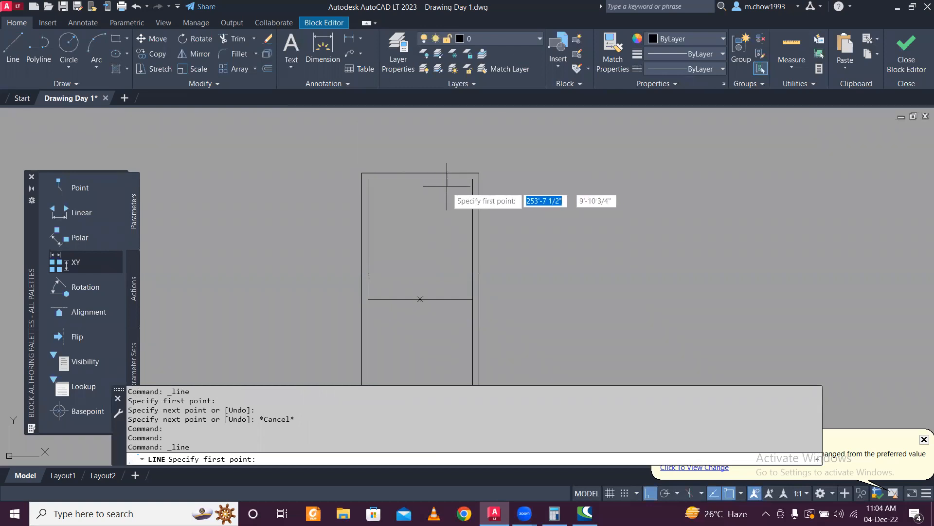
{"action": "left_click", "coordinate": [421, 178]}
{"action": "scroll", "coordinate": [428, 188], "scroll_direction": "down", "scroll_amount": 2}
{"action": "scroll", "coordinate": [420, 333], "scroll_direction": "up", "scroll_amount": 2}
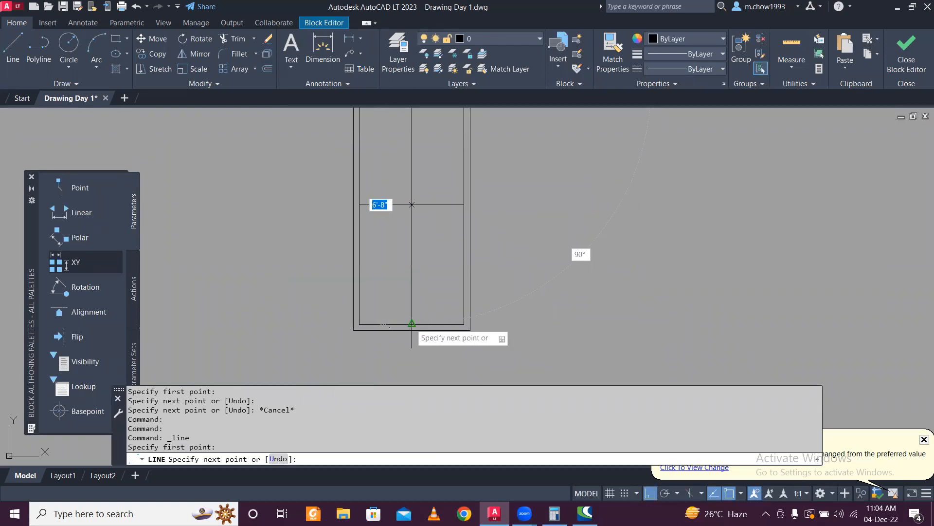
{"action": "left_click", "coordinate": [412, 320]}
{"action": "key", "text": "Escape"}
{"action": "scroll", "coordinate": [416, 312], "scroll_direction": "down", "scroll_amount": 2}
{"action": "scroll", "coordinate": [399, 188], "scroll_direction": "up", "scroll_amount": 2}
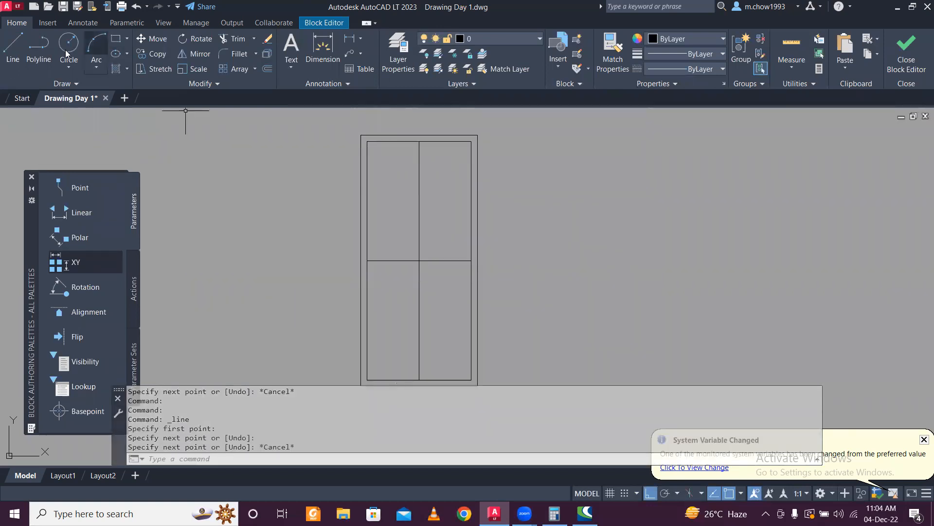
- Draw a panel rectangle about 11" wide and 1'-11" high inside the door's upper-left quarter
{"action": "left_click", "coordinate": [113, 38]}
{"action": "scroll", "coordinate": [440, 165], "scroll_direction": "up", "scroll_amount": 2}
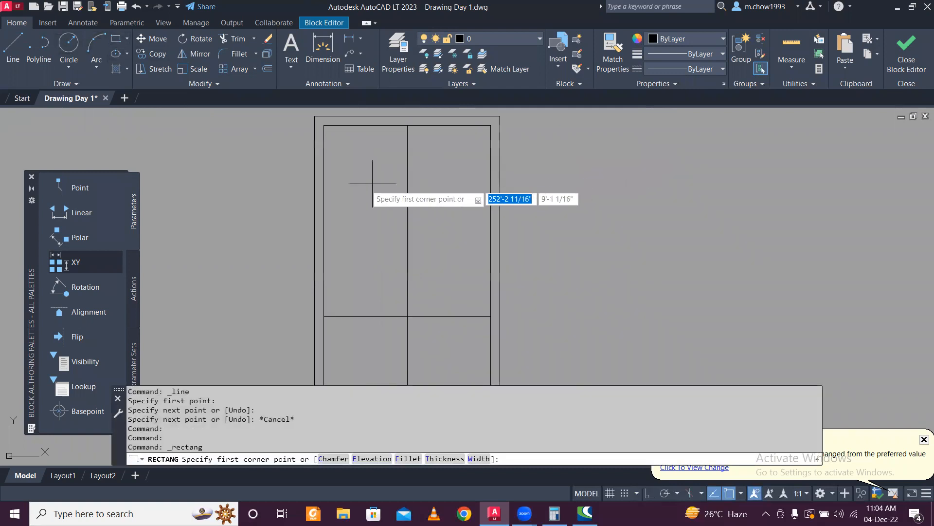
{"action": "left_click", "coordinate": [336, 167]}
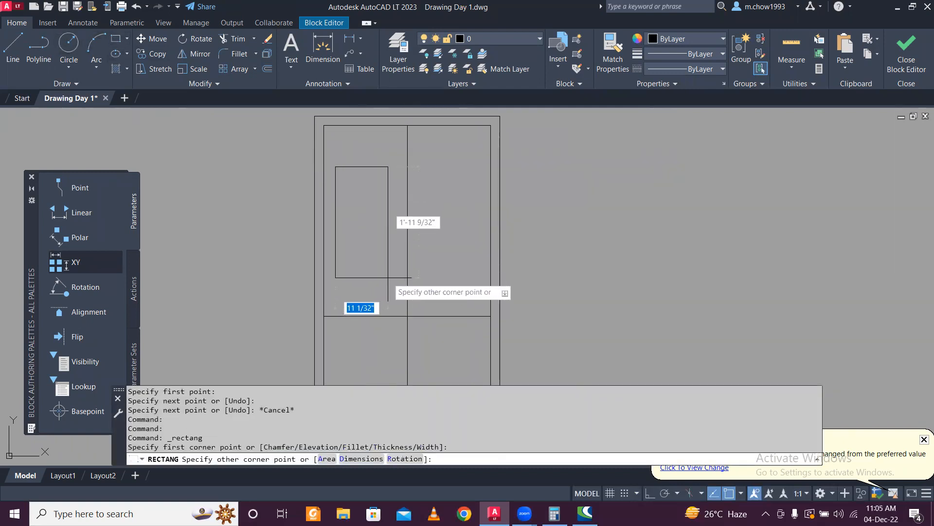
{"action": "left_click", "coordinate": [388, 277]}
{"action": "key", "text": "Escape"}
- Explode the panel rectangle in the upper-left quarter and delete its top edge
{"action": "scroll", "coordinate": [353, 158], "scroll_direction": "up", "scroll_amount": 2}
{"action": "left_click", "coordinate": [371, 196]}
{"action": "left_click", "coordinate": [348, 158]}
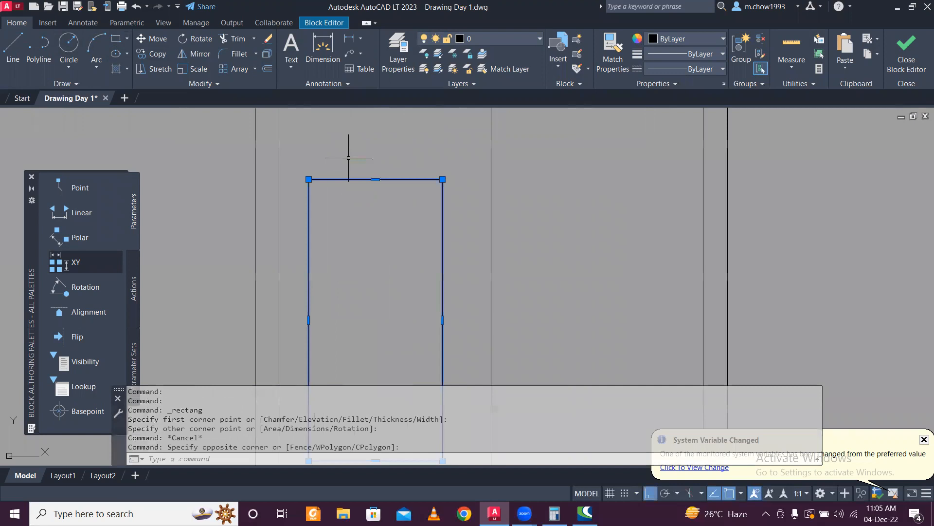
{"action": "type", "text": "3ex"}
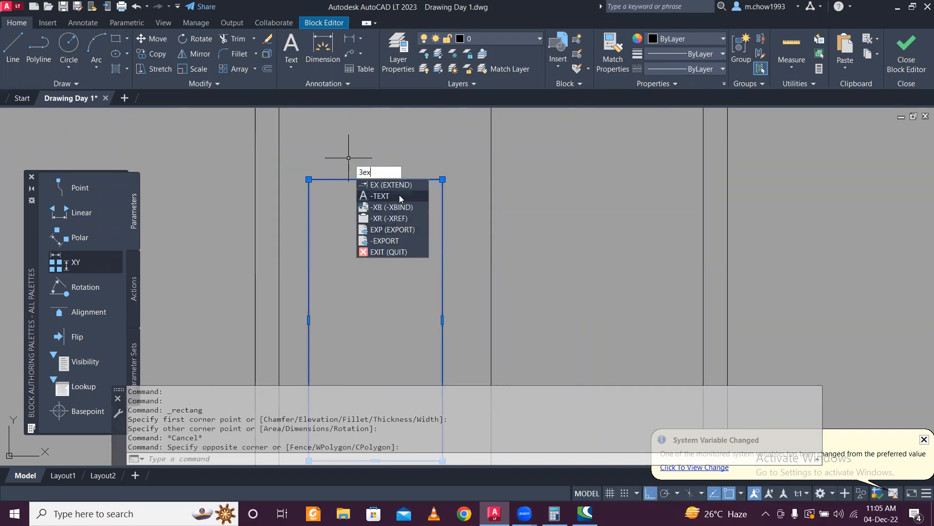
{"action": "key", "text": "BackSpace"}
{"action": "key", "text": "BackSpace"}
{"action": "key", "text": "BackSpace"}
{"action": "type", "text": "EX"}
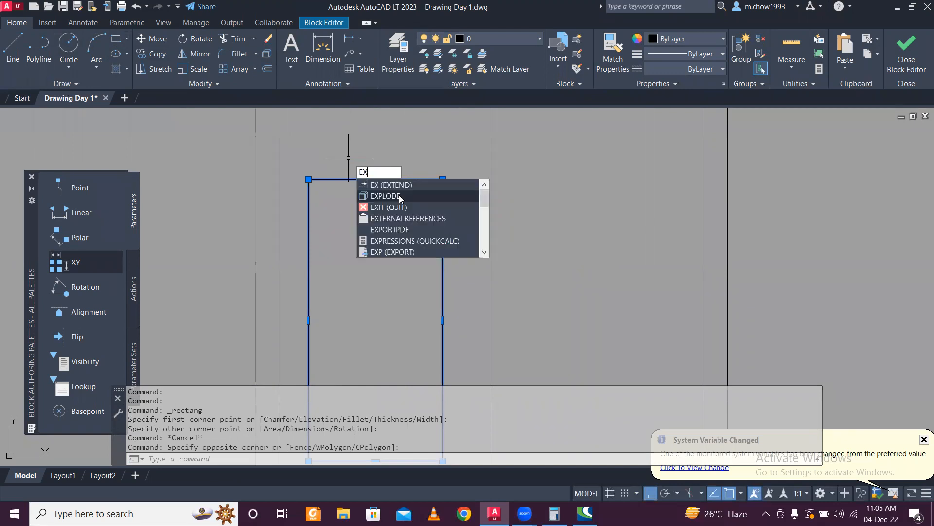
{"action": "left_click", "coordinate": [400, 197]}
{"action": "left_click", "coordinate": [406, 201]}
{"action": "left_click", "coordinate": [375, 163]}
{"action": "key", "text": "Delete"}
{"action": "left_click", "coordinate": [97, 68]}
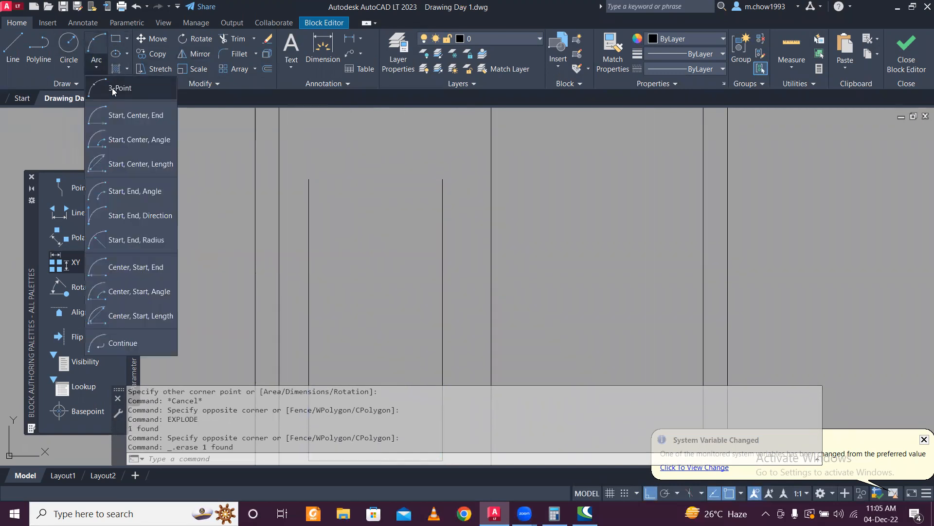
{"action": "left_click", "coordinate": [113, 91]}
{"action": "left_click", "coordinate": [308, 180]}
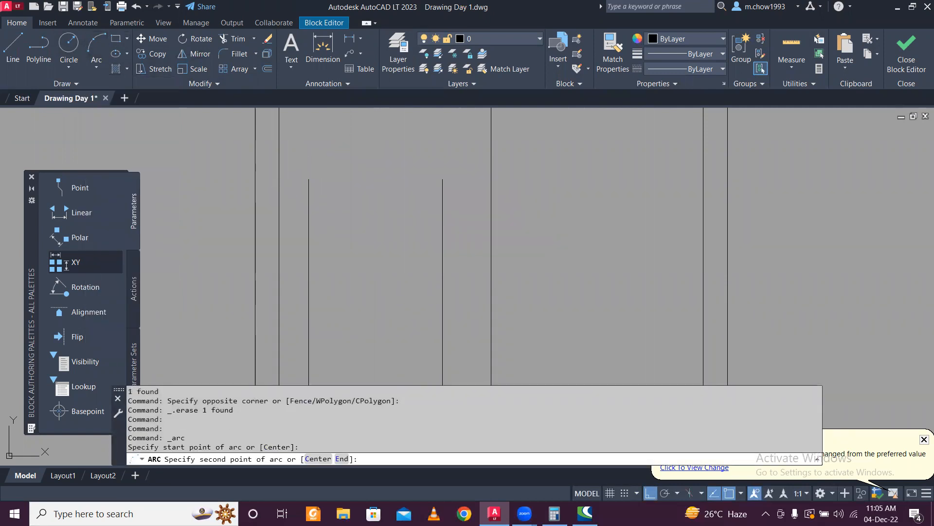
{"action": "left_click", "coordinate": [443, 179]}
{"action": "key", "text": "Escape"}
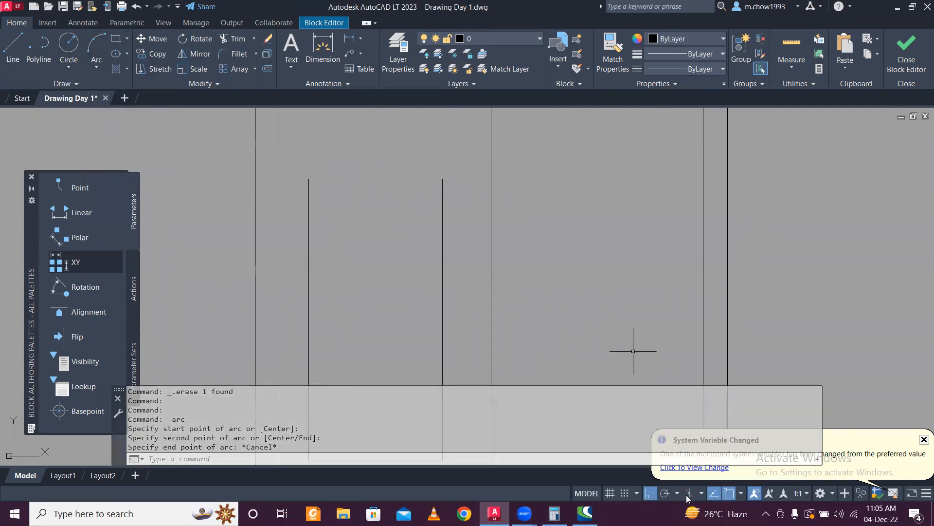
- Turn Ortho off and draw a shallow three-point arc bulging upward between the top ends of the panel's sides
{"action": "left_click", "coordinate": [655, 492]}
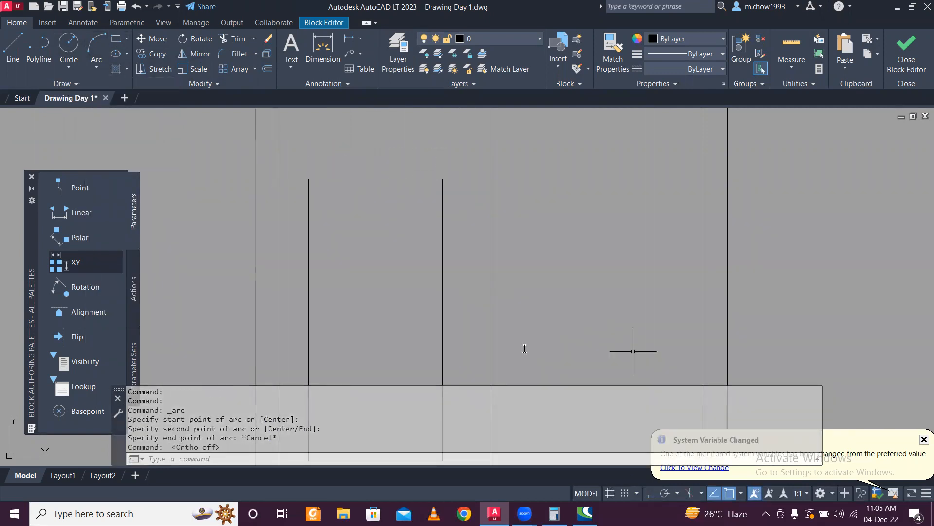
{"action": "left_click", "coordinate": [92, 49]}
{"action": "left_click", "coordinate": [308, 180]}
{"action": "left_click", "coordinate": [375, 144]}
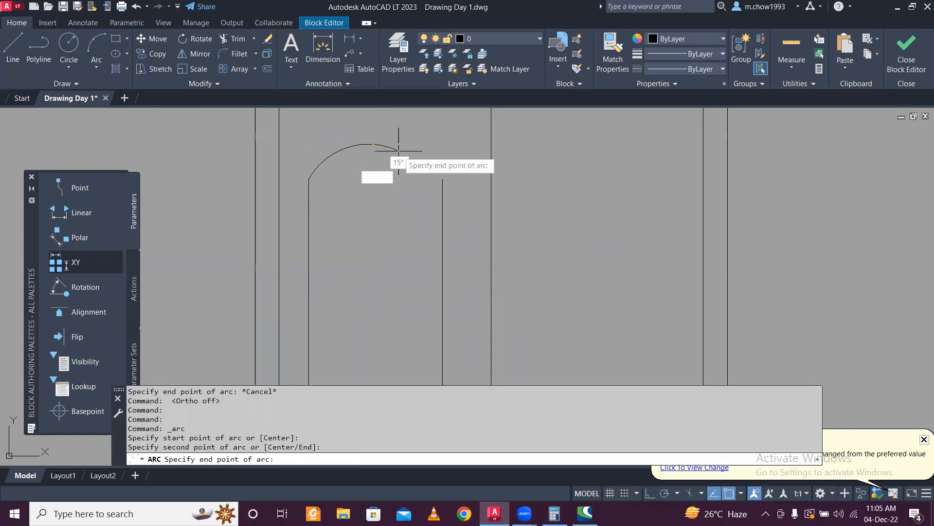
{"action": "left_click", "coordinate": [443, 179]}
{"action": "key", "text": "Escape"}
- Copy the arched panel to the upper-right quarter, from the horizontal centre line's left end to its midpoint
{"action": "scroll", "coordinate": [385, 156], "scroll_direction": "down", "scroll_amount": 5}
{"action": "scroll", "coordinate": [363, 159], "scroll_direction": "up", "scroll_amount": 4}
{"action": "left_click", "coordinate": [343, 149]}
{"action": "scroll", "coordinate": [409, 239], "scroll_direction": "down", "scroll_amount": 4}
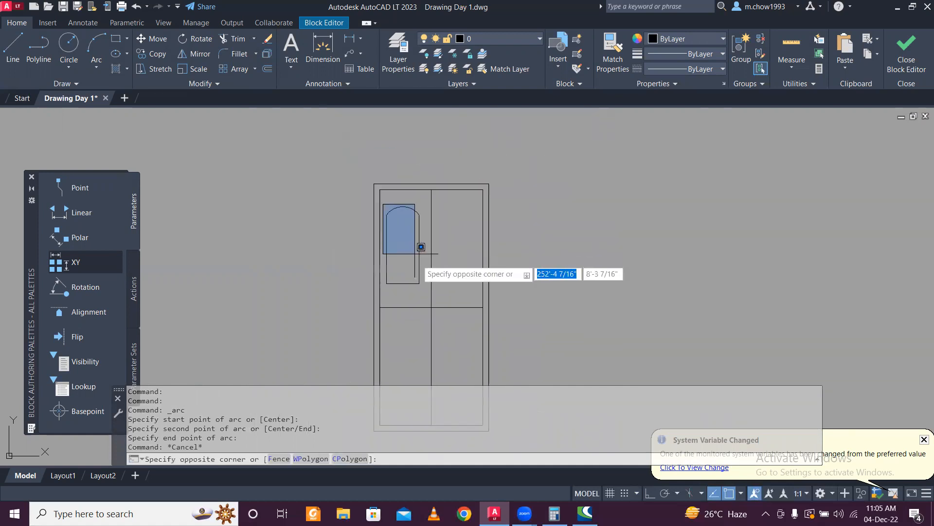
{"action": "left_click", "coordinate": [448, 323]}
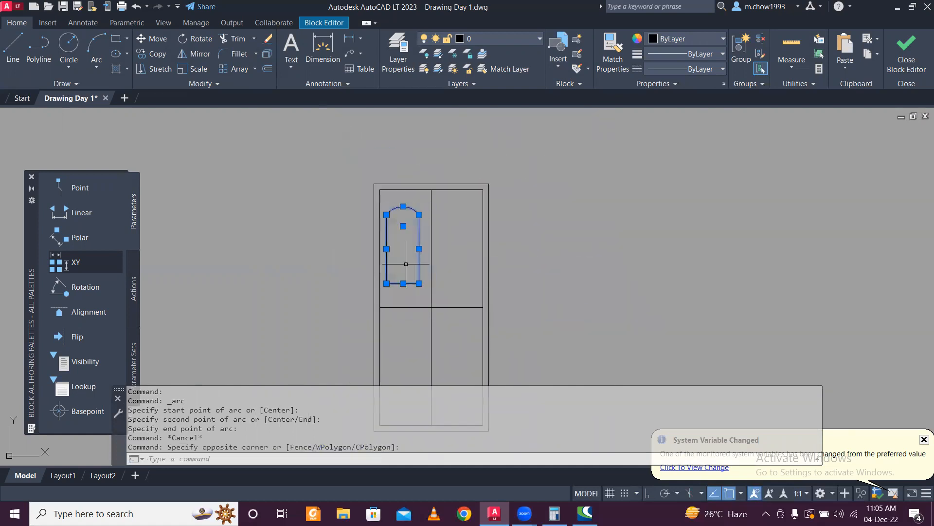
{"action": "left_click", "coordinate": [146, 52]}
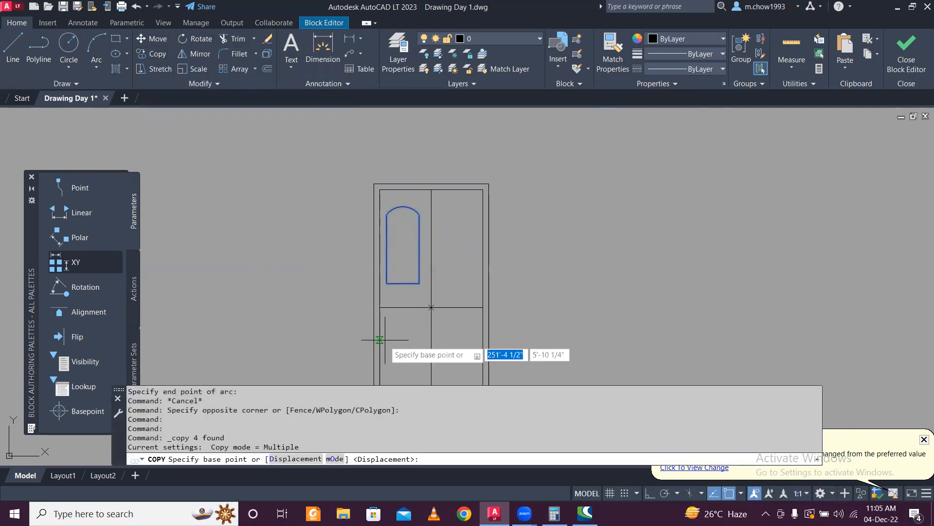
{"action": "scroll", "coordinate": [381, 306], "scroll_direction": "up", "scroll_amount": 6}
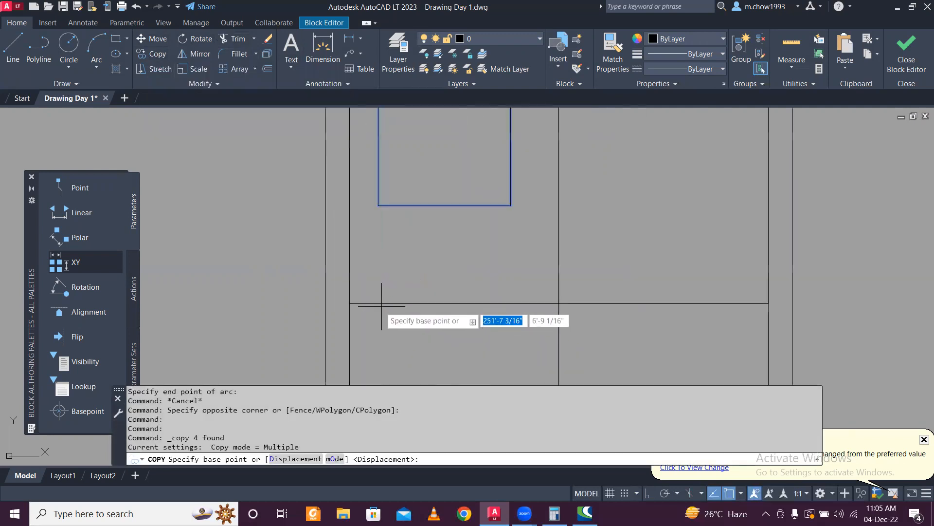
{"action": "left_click", "coordinate": [350, 304]}
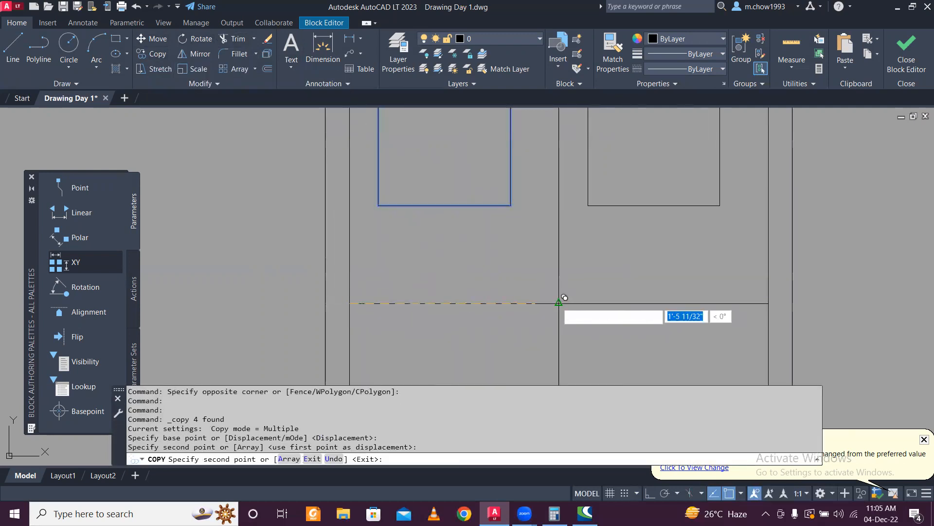
{"action": "key", "text": "Escape"}
- Copy both arched panels to the lower quarters, from the inner frame's upper-left corner to the horizontal centre line's left end
{"action": "left_click", "coordinate": [648, 236]}
{"action": "left_click", "coordinate": [608, 170]}
{"action": "left_click", "coordinate": [473, 251]}
{"action": "left_click", "coordinate": [438, 201]}
{"action": "scroll", "coordinate": [445, 130], "scroll_direction": "down", "scroll_amount": 5}
{"action": "left_click", "coordinate": [443, 115]}
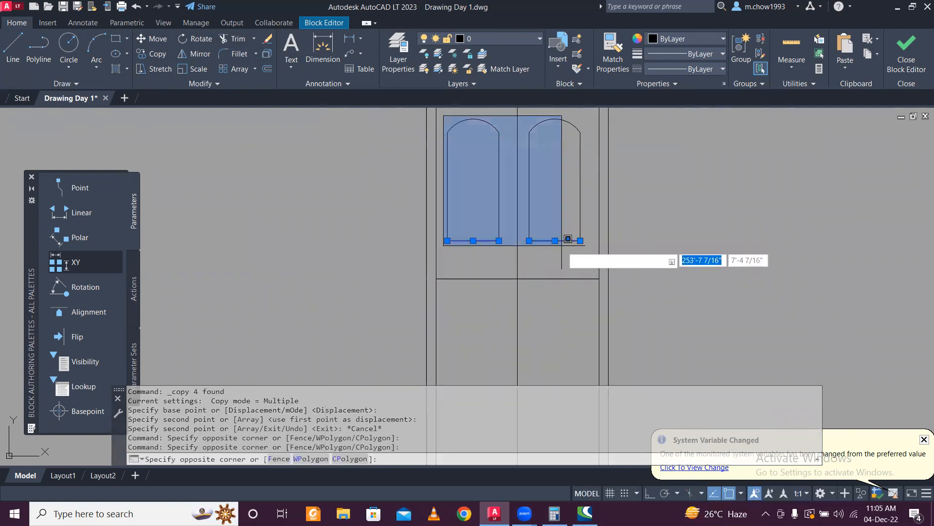
{"action": "left_click", "coordinate": [590, 248]}
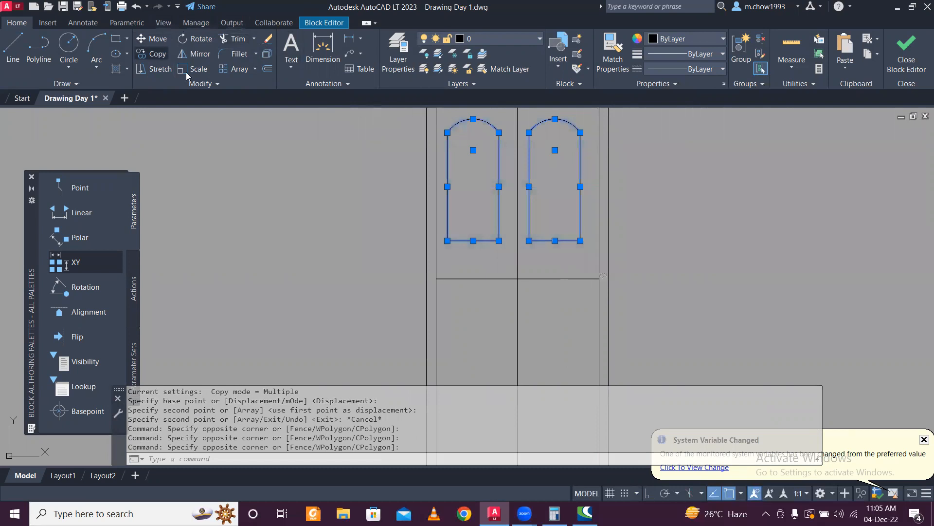
{"action": "left_click", "coordinate": [157, 54]}
{"action": "middle_click_drag", "start_coordinate": [458, 144], "coordinate": [469, 230]}
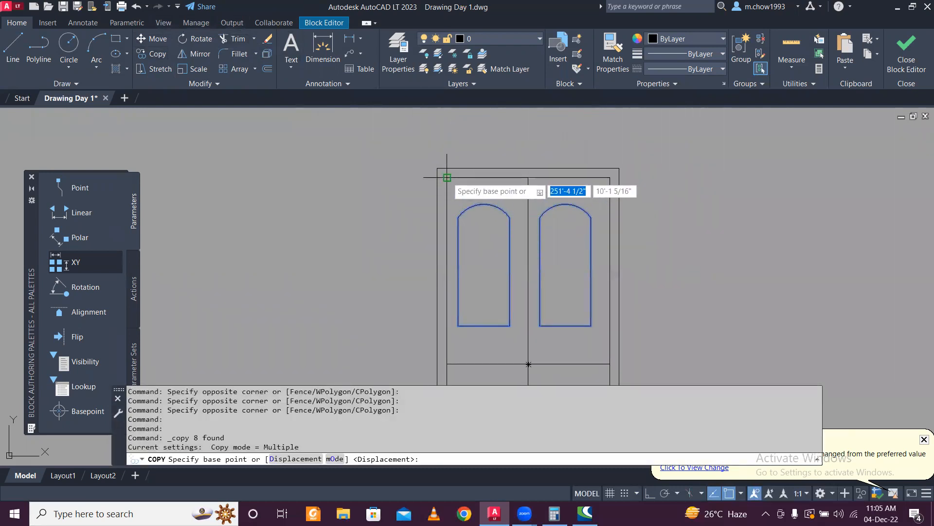
{"action": "left_click", "coordinate": [446, 177]}
{"action": "scroll", "coordinate": [447, 185], "scroll_direction": "down", "scroll_amount": 4}
{"action": "left_click", "coordinate": [423, 226]}
{"action": "key", "text": "Escape"}
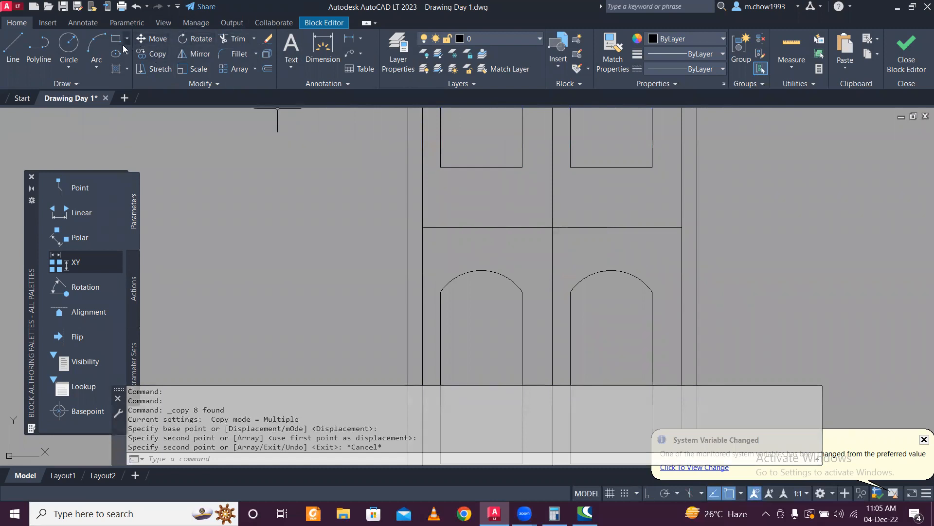
- Draw a small circle as the door knob near the right edge at mid-height and erase the two centre lines
{"action": "left_click", "coordinate": [68, 44]}
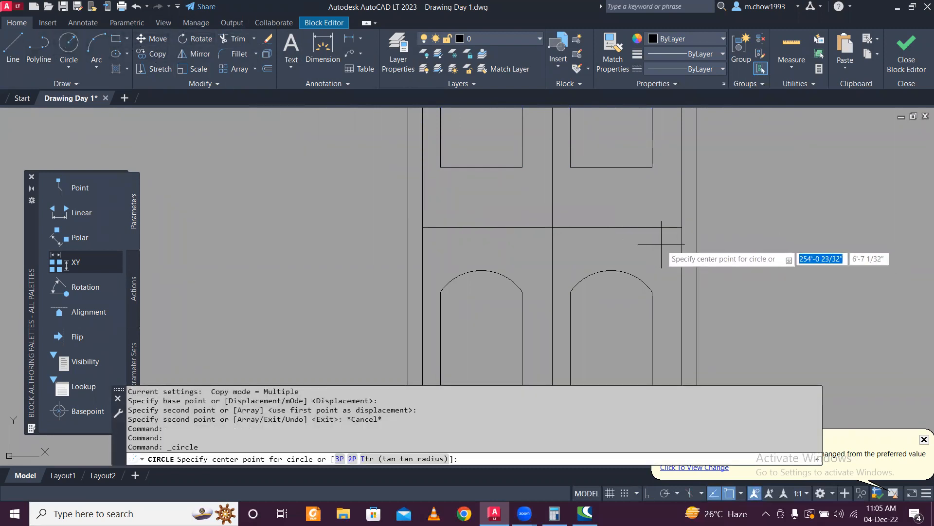
{"action": "left_click", "coordinate": [662, 244]}
{"action": "scroll", "coordinate": [677, 262], "scroll_direction": "down", "scroll_amount": 2}
{"action": "scroll", "coordinate": [659, 254], "scroll_direction": "up", "scroll_amount": 1}
{"action": "left_click", "coordinate": [629, 252]}
{"action": "left_click", "coordinate": [581, 230]}
{"action": "key", "text": "Delete"}
{"action": "scroll", "coordinate": [581, 230], "scroll_direction": "down", "scroll_amount": 4}
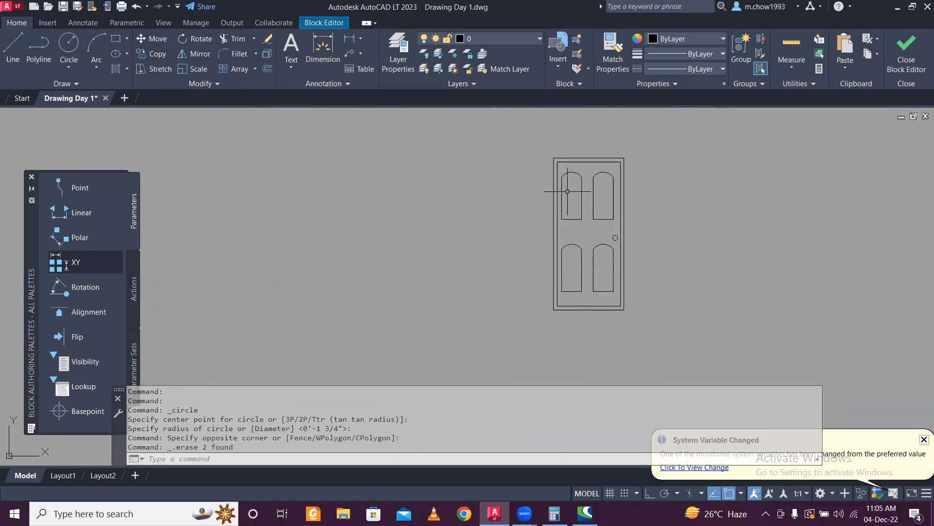
{"action": "left_click", "coordinate": [536, 168]}
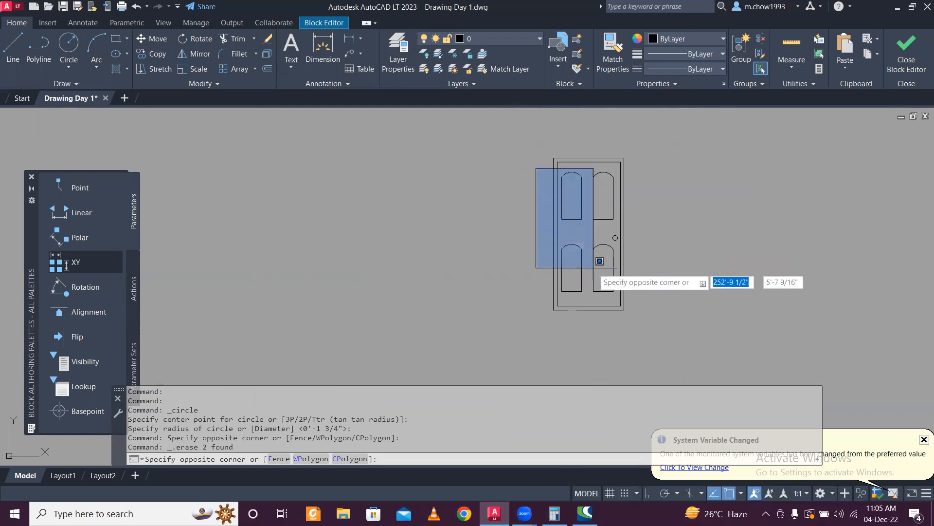
{"action": "scroll", "coordinate": [606, 278], "scroll_direction": "up", "scroll_amount": 2}
{"action": "key", "text": "Escape"}
{"action": "scroll", "coordinate": [559, 251], "scroll_direction": "down", "scroll_amount": 2}
- Fill the four arched door panels with a solid hatch in dark red 153,27,30
{"action": "type", "text": "hatch"}
{"action": "key", "text": "Return"}
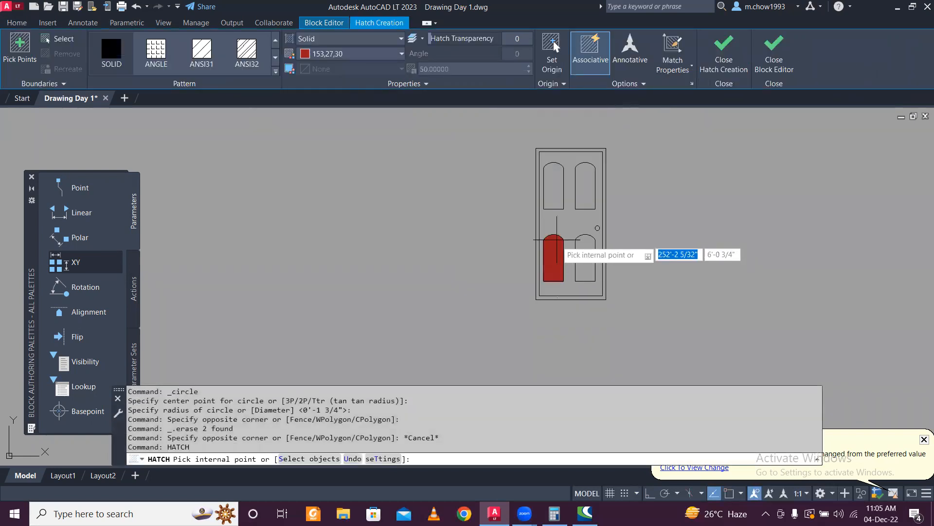
{"action": "left_click", "coordinate": [554, 249]}
{"action": "left_click", "coordinate": [585, 258]}
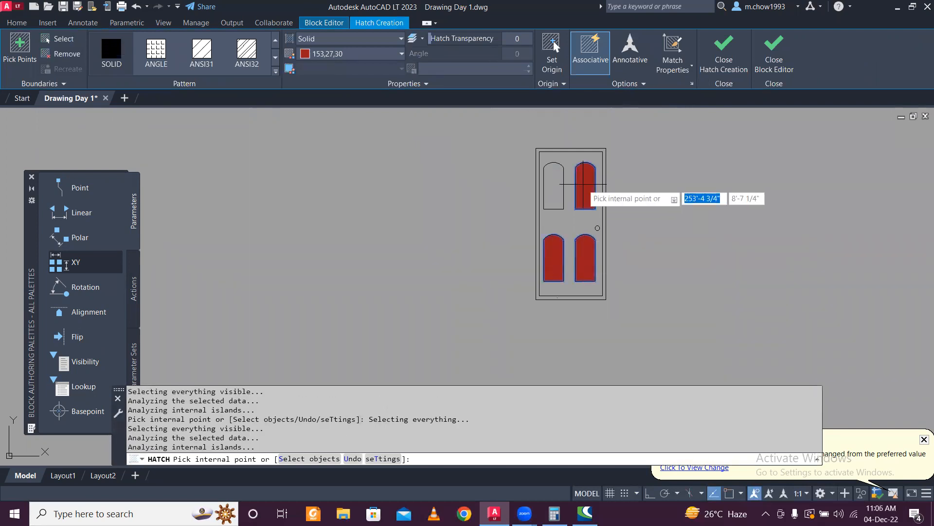
{"action": "left_click", "coordinate": [585, 185]}
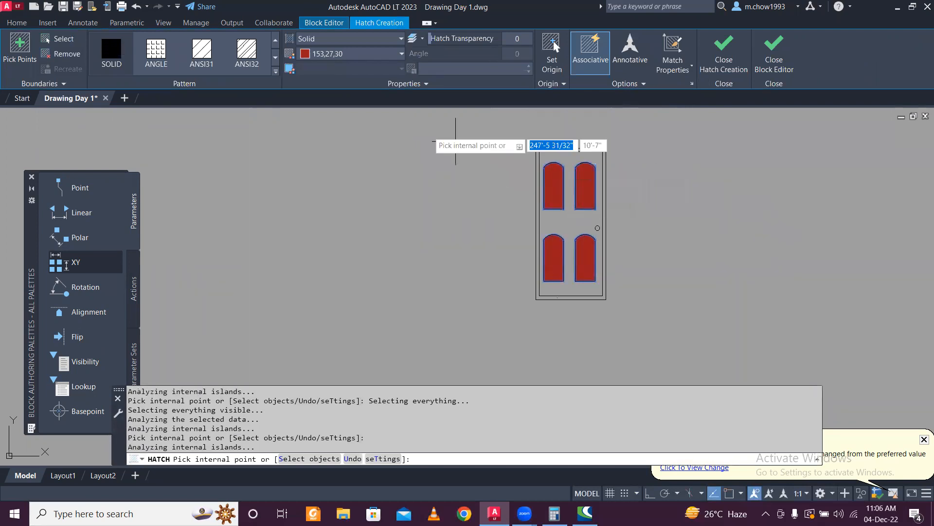
{"action": "scroll", "coordinate": [606, 225], "scroll_direction": "up", "scroll_amount": 4}
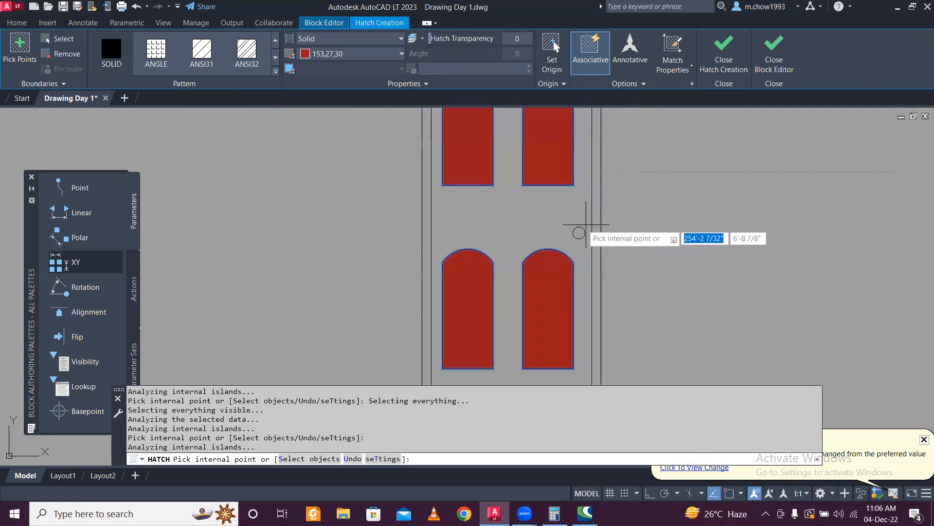
{"action": "key", "text": "Escape"}
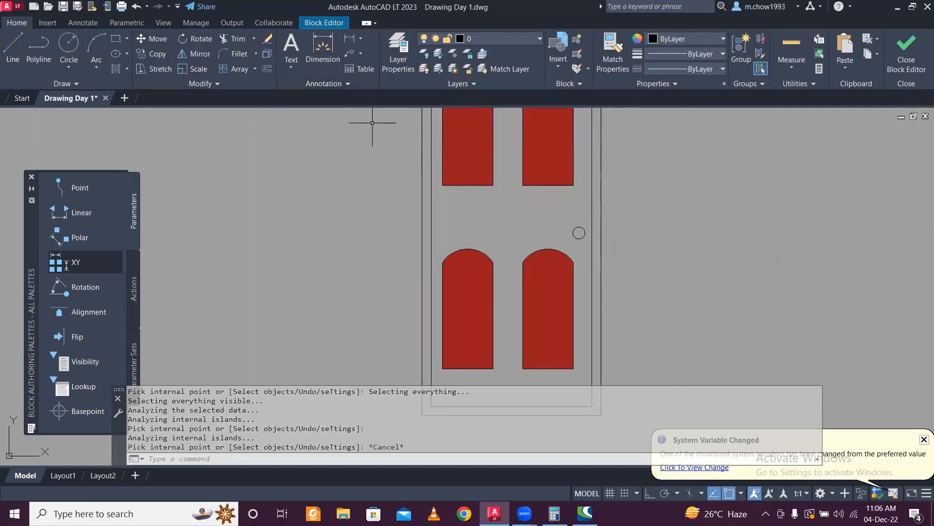
- Fill the band between the door's outer and inner frame with a solid hatch in pale yellow 247,242,129
{"action": "type", "text": "ha"}
{"action": "key", "text": "Return"}
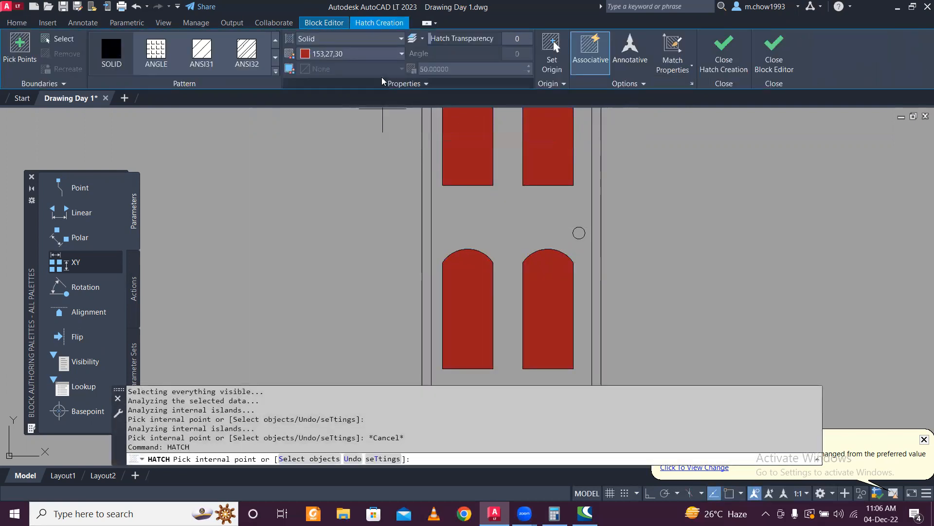
{"action": "left_click", "coordinate": [384, 54]}
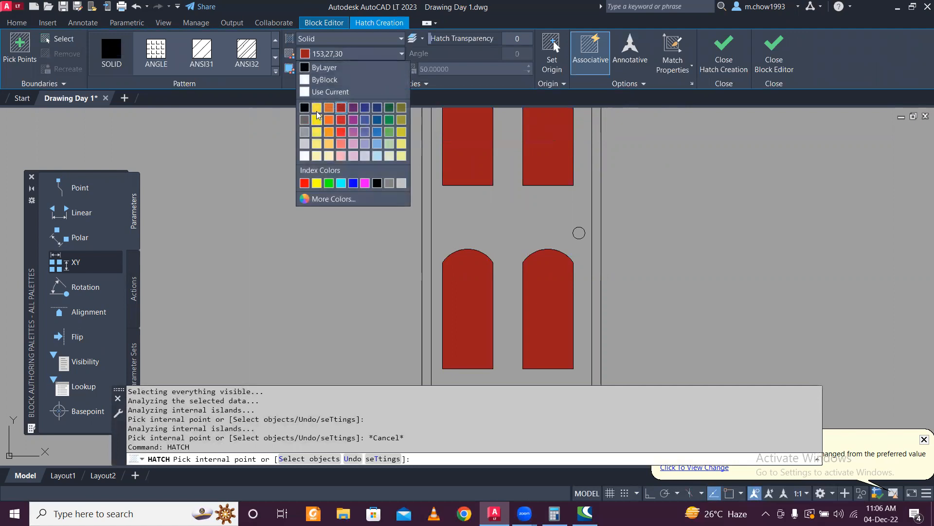
{"action": "left_click", "coordinate": [317, 143]}
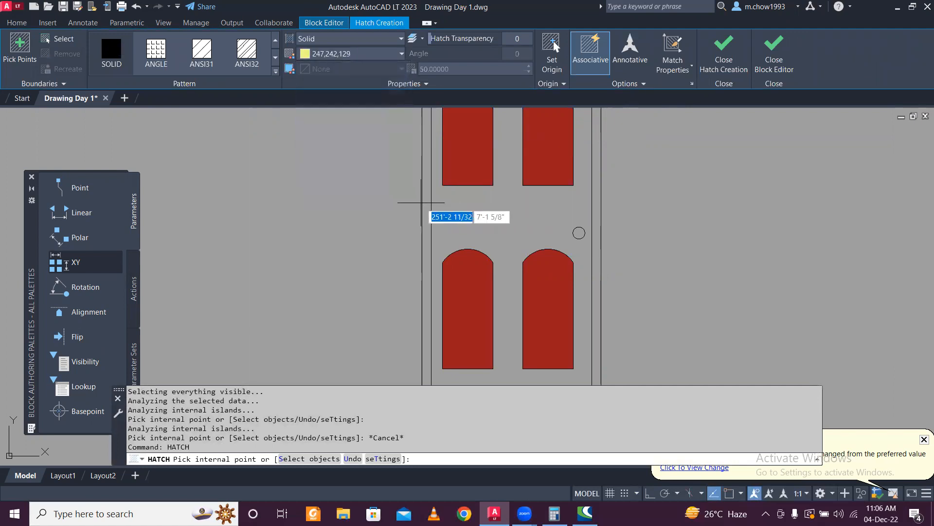
{"action": "left_click", "coordinate": [427, 202]}
{"action": "key", "text": "Escape"}
- Fill the door leaf around the arched panels and knob with a solid dark grey hatch
{"action": "type", "text": "ha"}
{"action": "key", "text": "Return"}
{"action": "left_click", "coordinate": [357, 56]}
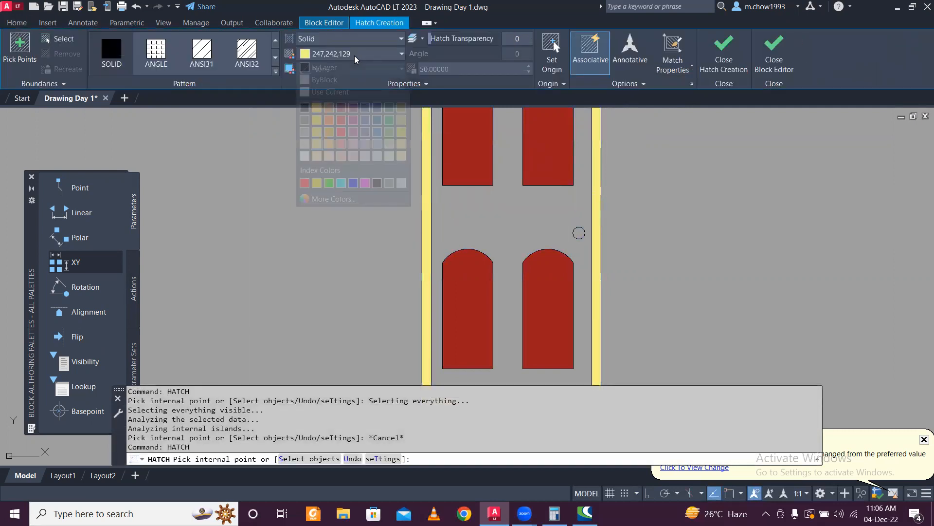
{"action": "left_click", "coordinate": [342, 146]}
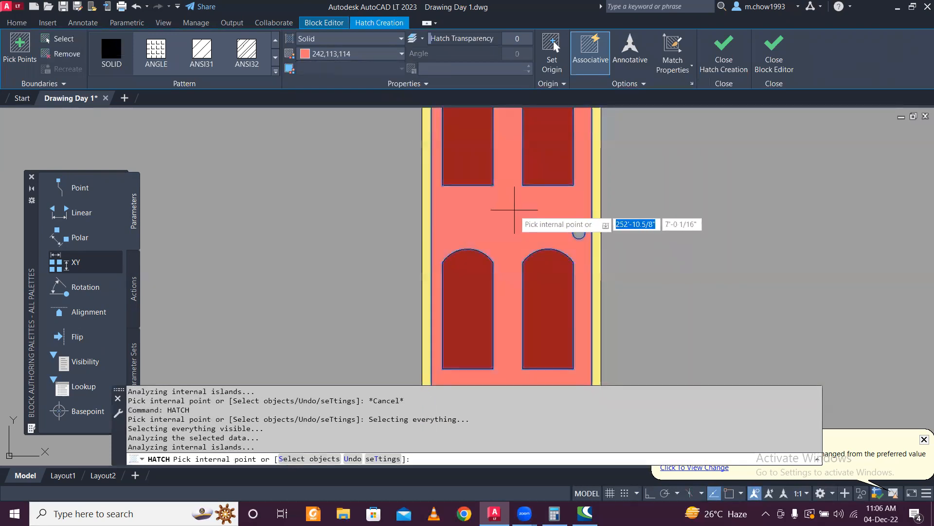
{"action": "left_click", "coordinate": [368, 53]}
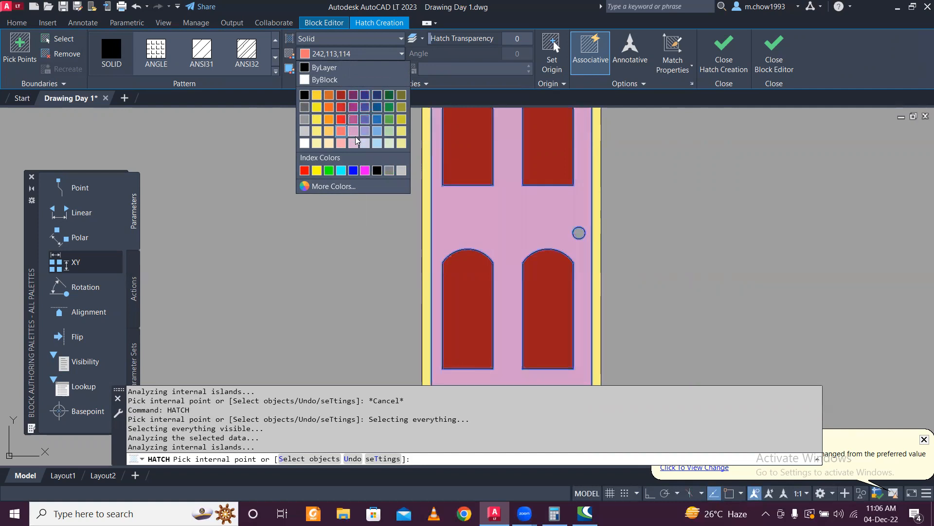
{"action": "left_click", "coordinate": [305, 108]}
{"action": "key", "text": "Escape"}
- Close the block editor and save the changes to the door elevation block
{"action": "scroll", "coordinate": [504, 180], "scroll_direction": "down", "scroll_amount": 5}
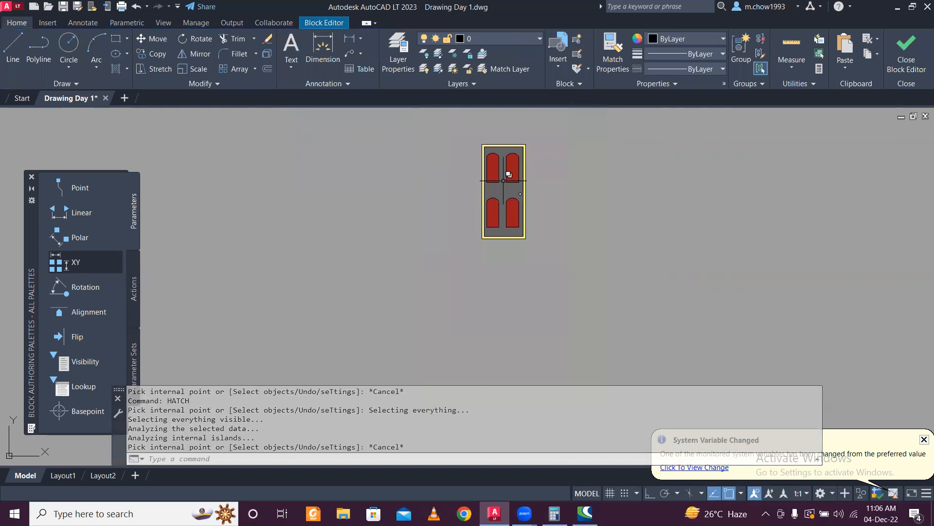
{"action": "scroll", "coordinate": [541, 167], "scroll_direction": "up", "scroll_amount": 2}
{"action": "left_click", "coordinate": [898, 58]}
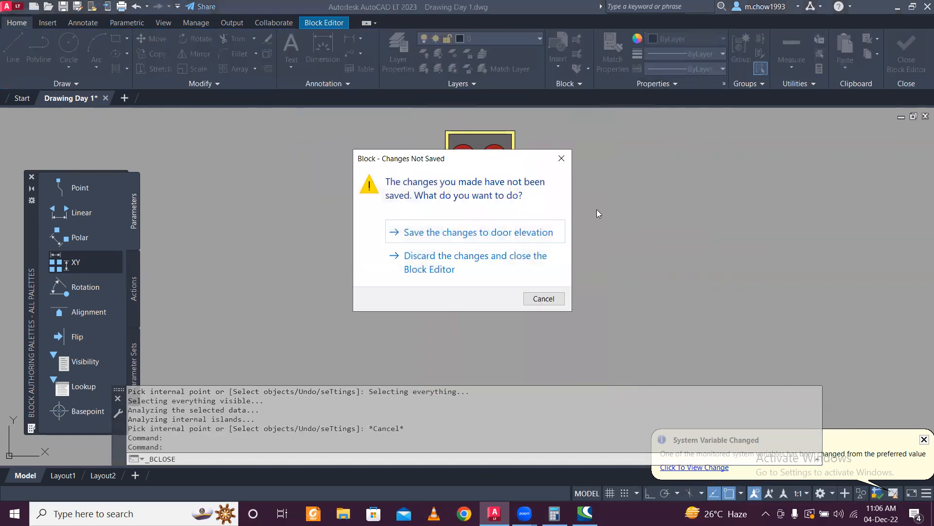
{"action": "left_click", "coordinate": [539, 232]}
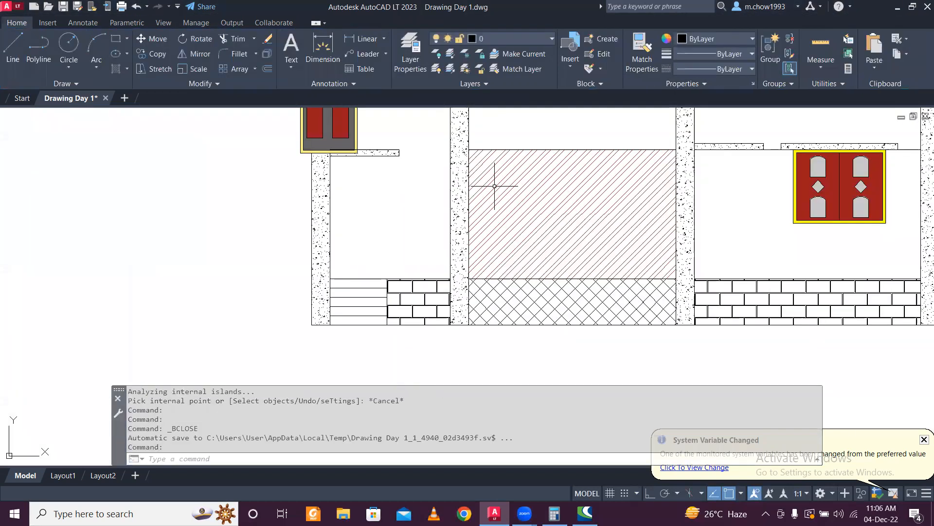
- Move the door block by its lower-left corner to the top of the brick base, against the column right of the hatched bay
{"action": "scroll", "coordinate": [463, 190], "scroll_direction": "down", "scroll_amount": 2}
{"action": "scroll", "coordinate": [382, 229], "scroll_direction": "up", "scroll_amount": 2}
{"action": "left_click", "coordinate": [383, 239]}
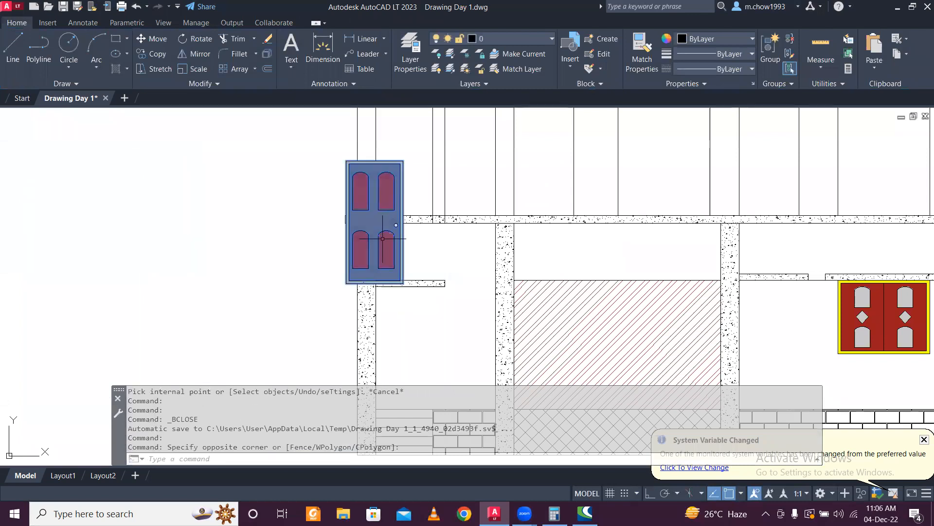
{"action": "left_click", "coordinate": [157, 45]}
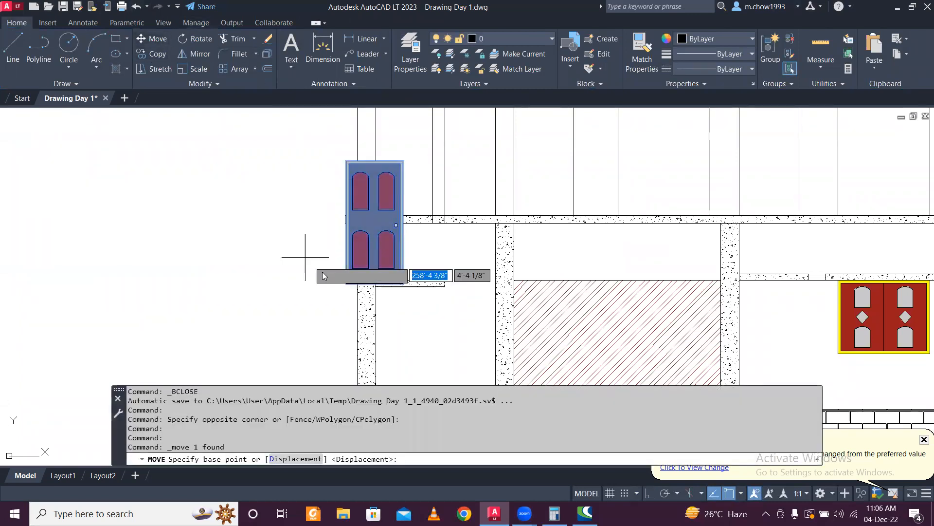
{"action": "scroll", "coordinate": [361, 258], "scroll_direction": "up", "scroll_amount": 3}
{"action": "left_click", "coordinate": [361, 245]}
{"action": "scroll", "coordinate": [362, 242], "scroll_direction": "down", "scroll_amount": 3}
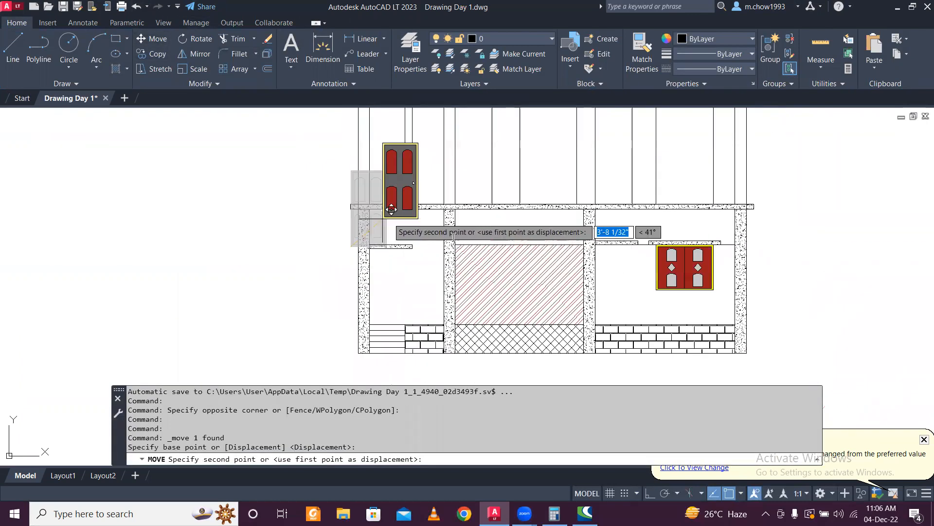
{"action": "scroll", "coordinate": [640, 332], "scroll_direction": "up", "scroll_amount": 3}
{"action": "scroll", "coordinate": [641, 332], "scroll_direction": "up", "scroll_amount": 2}
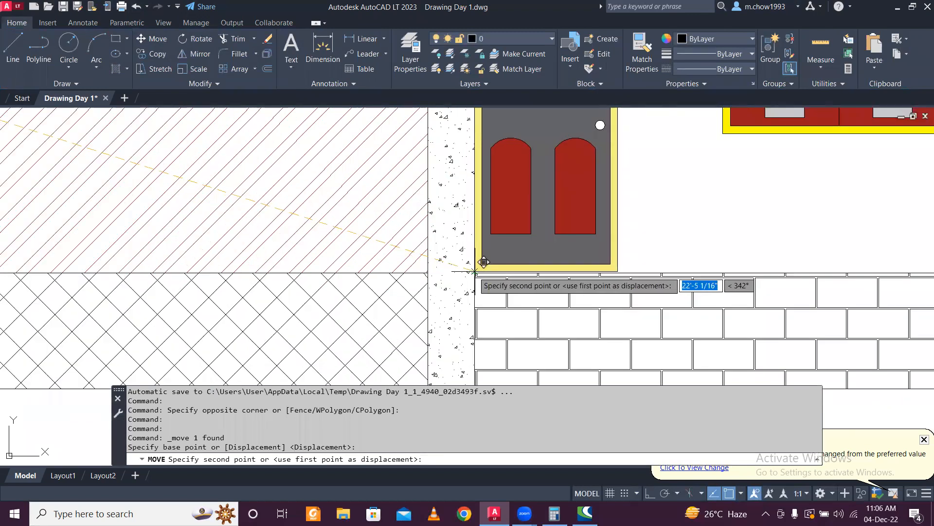
{"action": "scroll", "coordinate": [475, 262], "scroll_direction": "up", "scroll_amount": 1}
{"action": "left_click", "coordinate": [458, 287]}
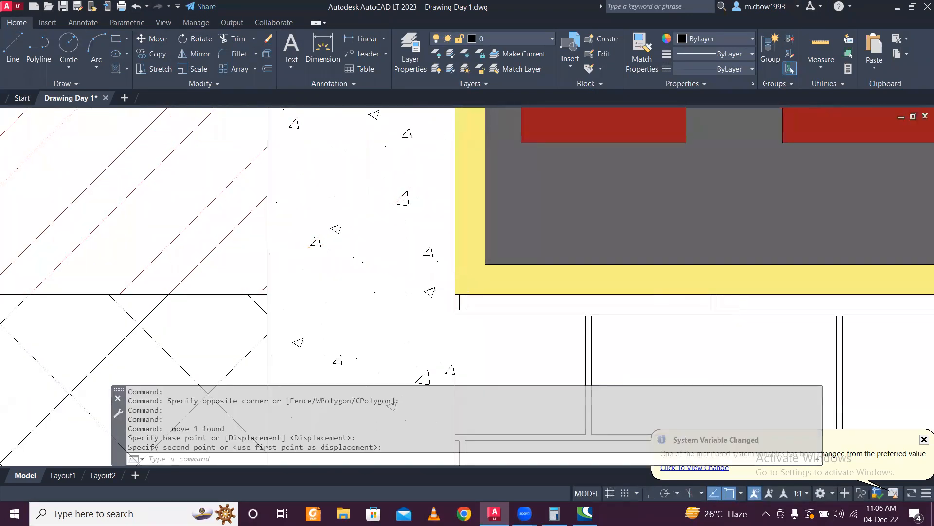
- Dimension the height from the lintel underside beside the door to the top of the brick base, and erase the door block
{"action": "scroll", "coordinate": [519, 195], "scroll_direction": "down", "scroll_amount": 5}
{"action": "scroll", "coordinate": [519, 183], "scroll_direction": "up", "scroll_amount": 4}
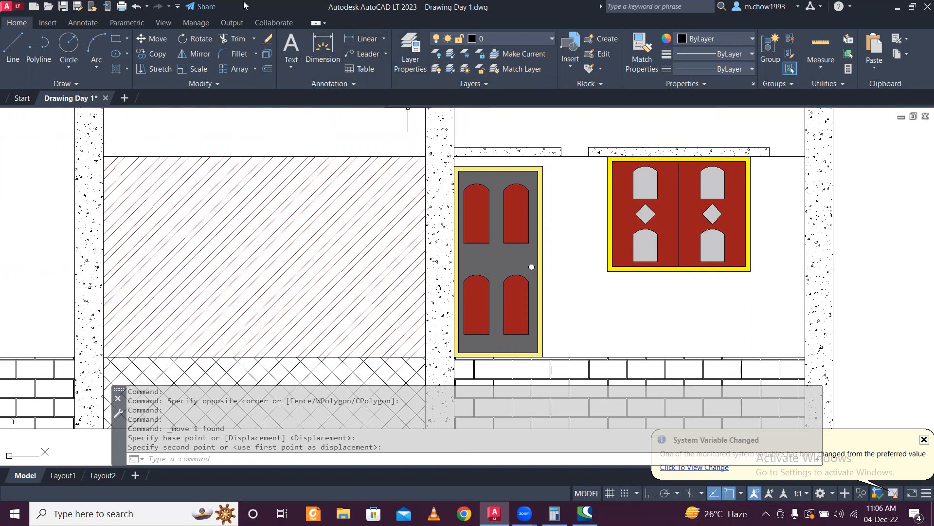
{"action": "left_click", "coordinate": [365, 42]}
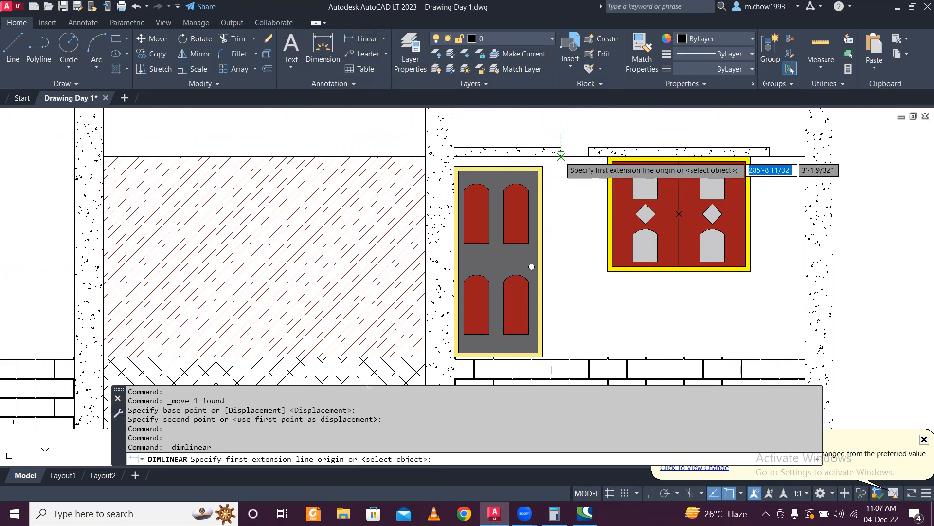
{"action": "left_click", "coordinate": [561, 156]}
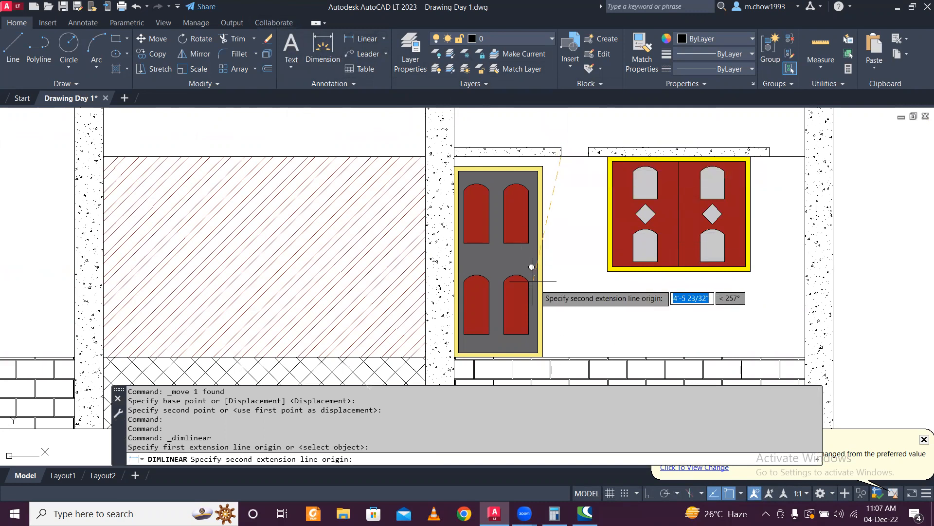
{"action": "left_click", "coordinate": [560, 356]}
{"action": "left_click", "coordinate": [570, 261]}
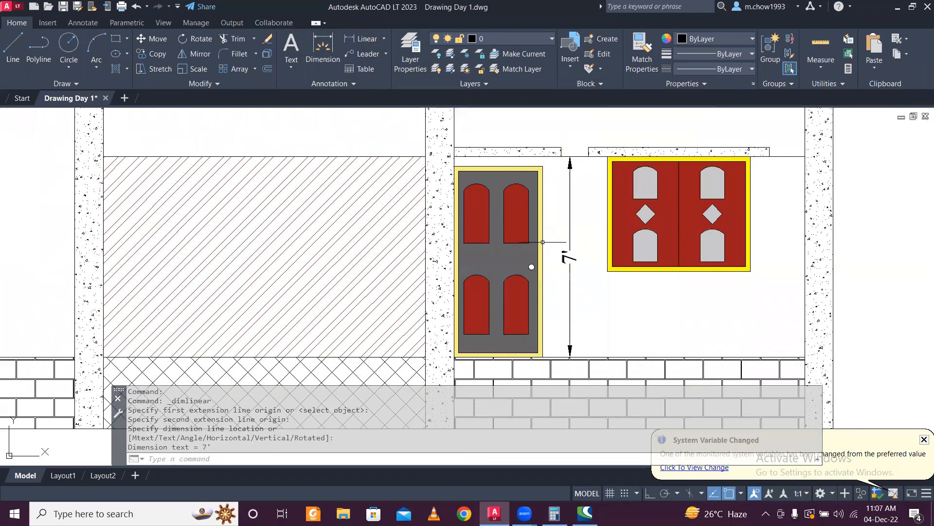
{"action": "scroll", "coordinate": [524, 197], "scroll_direction": "down", "scroll_amount": 2}
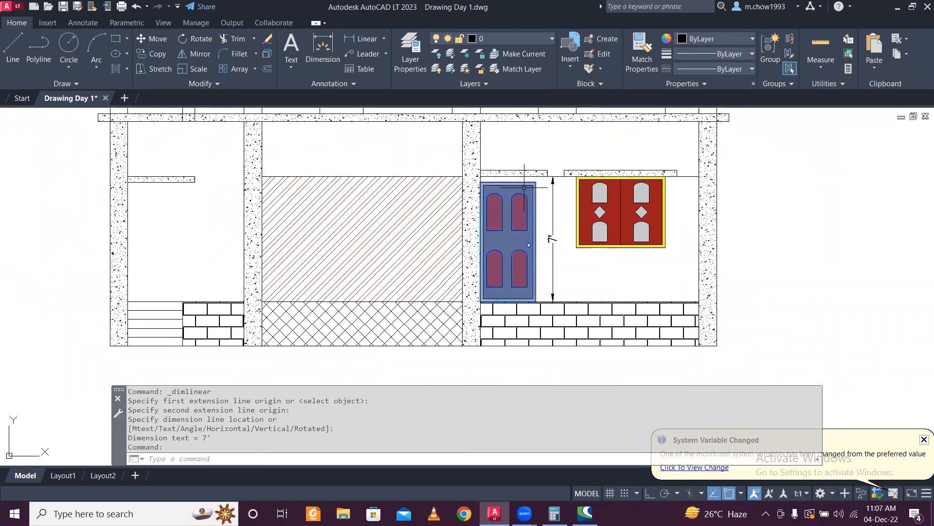
{"action": "key", "text": "Delete"}
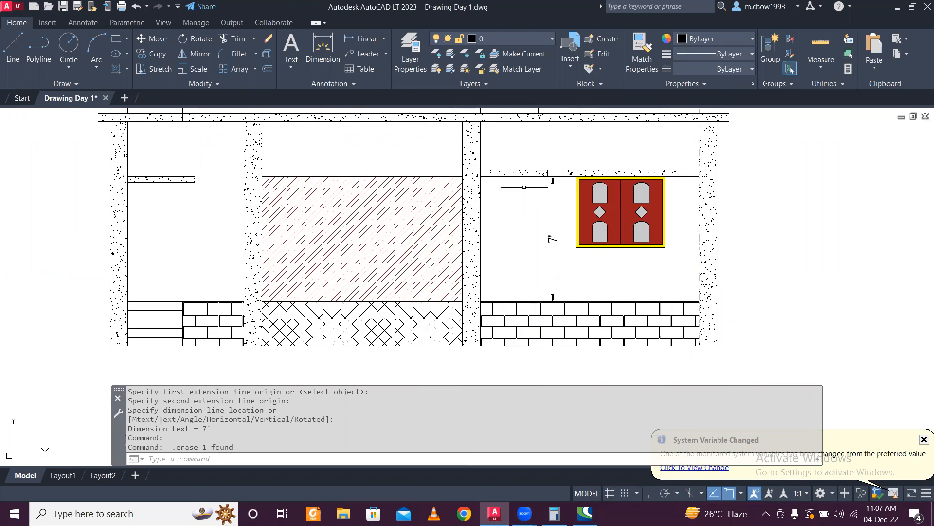
{"action": "left_click", "coordinate": [117, 39]}
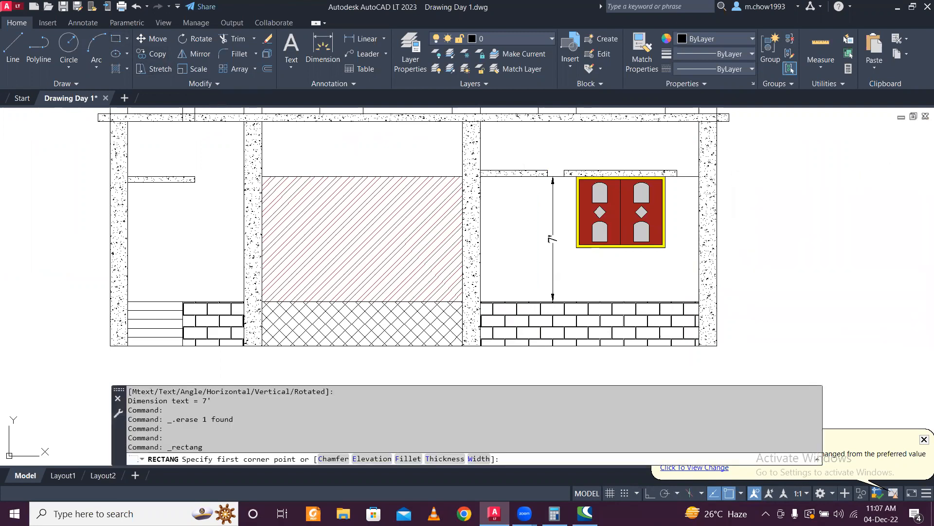
{"action": "left_click", "coordinate": [915, 163]}
{"action": "type", "text": "@3'3"}
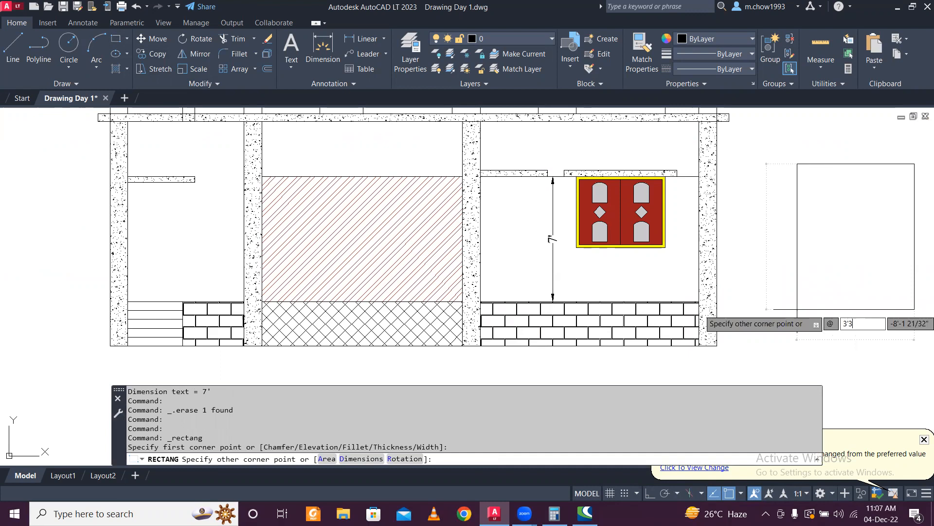
{"action": "key", "text": "Return"}
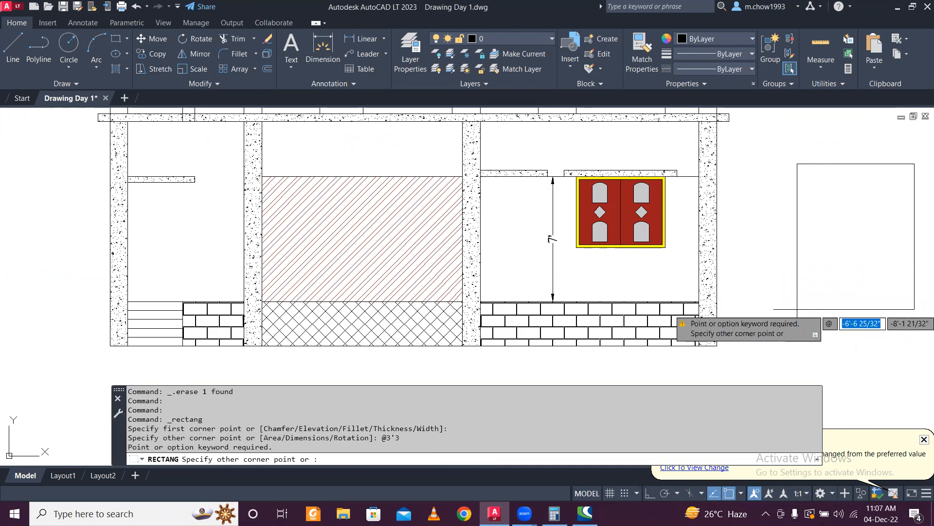
{"action": "type", "text": "7'"}
{"action": "key", "text": "Return"}
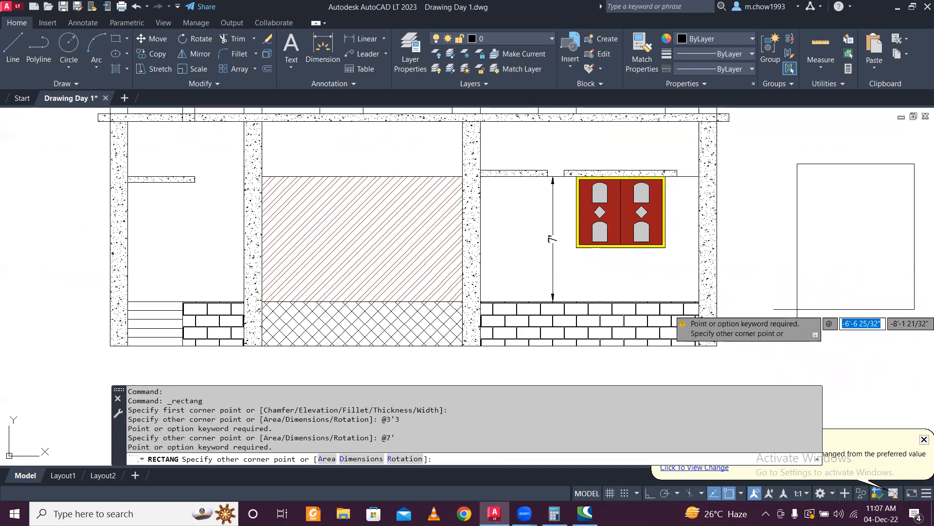
{"action": "key", "text": "Escape"}
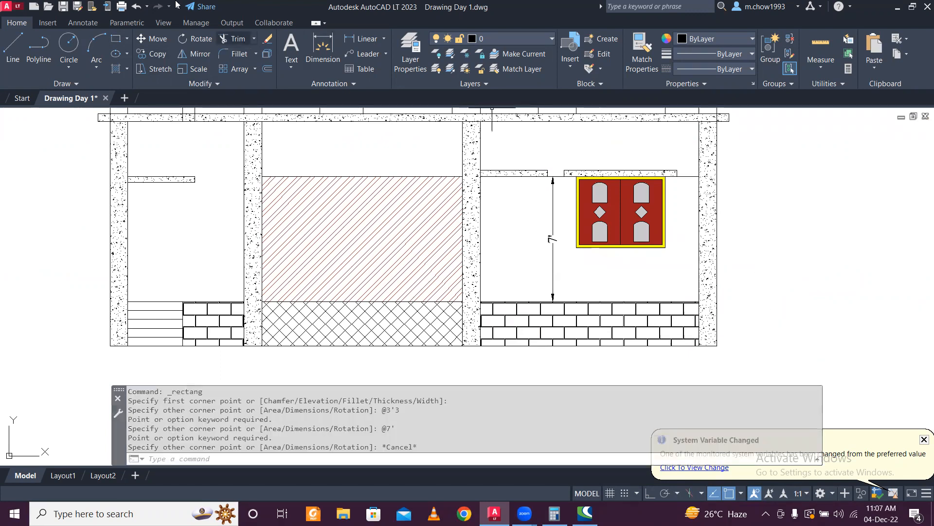
- Draw a 3'3" by 7' rectangle in the empty space to the right of the front elevation
{"action": "left_click", "coordinate": [116, 39]}
{"action": "left_click", "coordinate": [772, 176]}
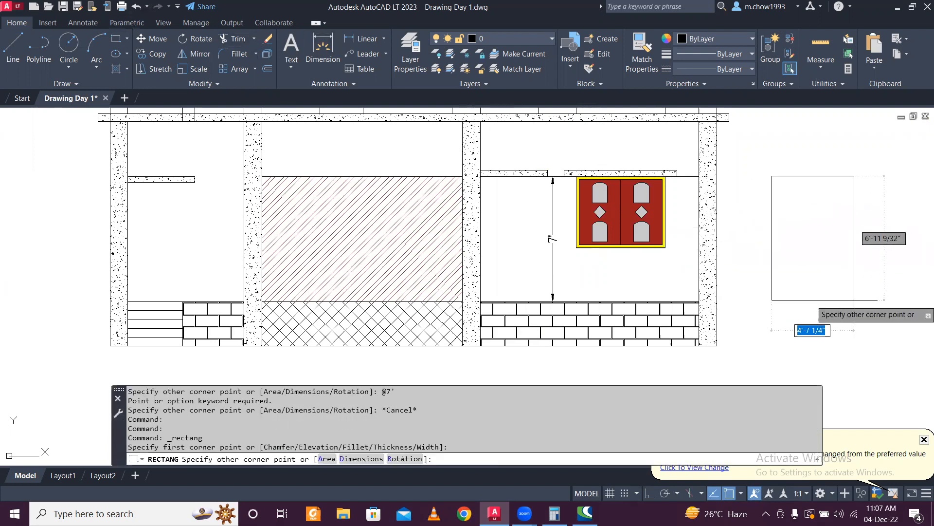
{"action": "type", "text": "@"}
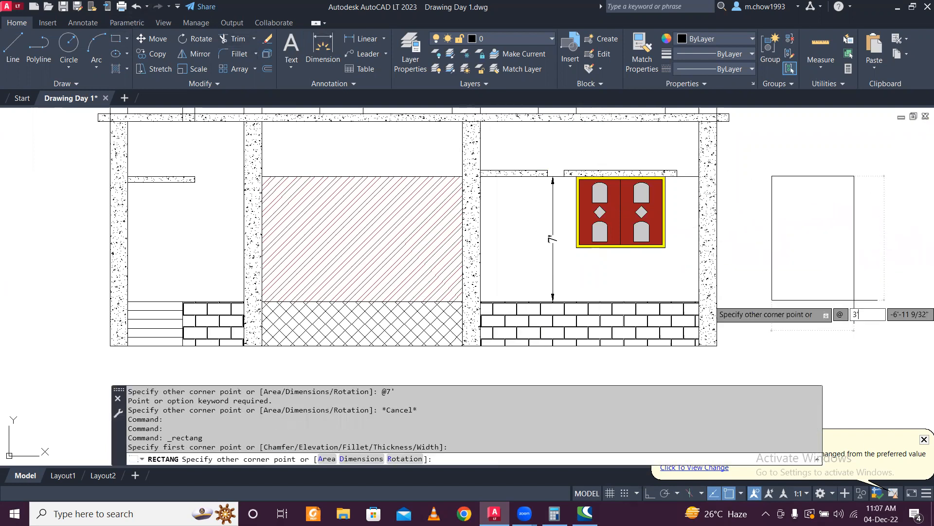
{"action": "type", "text": "3'3"}
{"action": "key", "text": "Tab"}
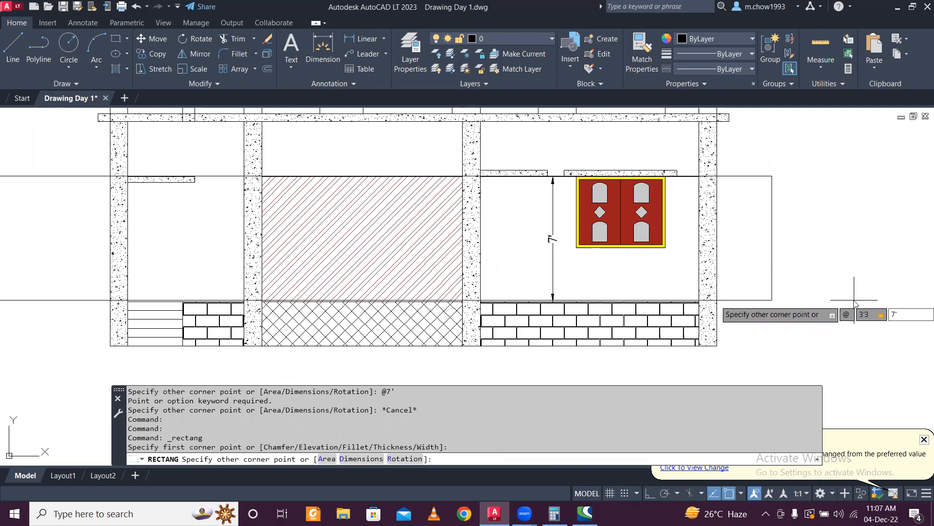
{"action": "key", "text": "Return"}
{"action": "scroll", "coordinate": [853, 300], "scroll_direction": "down", "scroll_amount": 2}
{"action": "scroll", "coordinate": [860, 148], "scroll_direction": "up", "scroll_amount": 2}
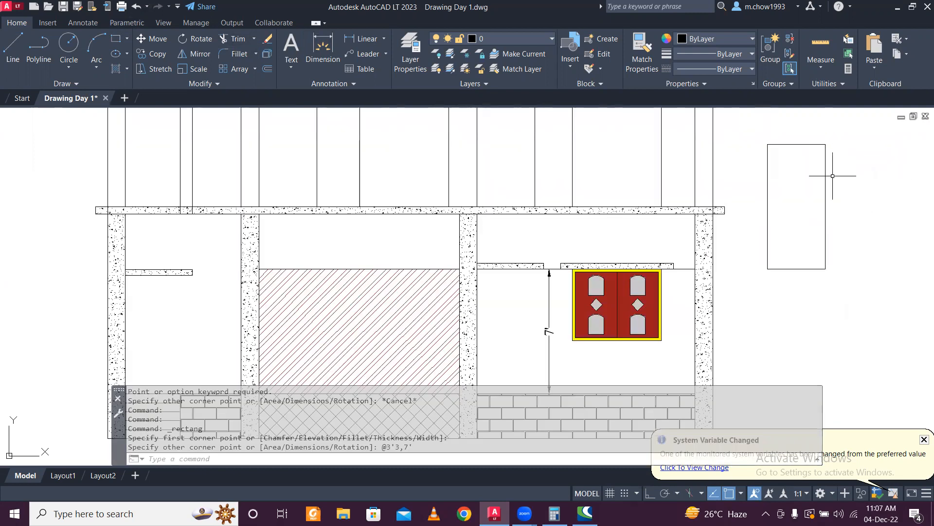
- Check the new rectangle's height with a temporary linear dimension between its right corners
{"action": "left_click", "coordinate": [371, 43]}
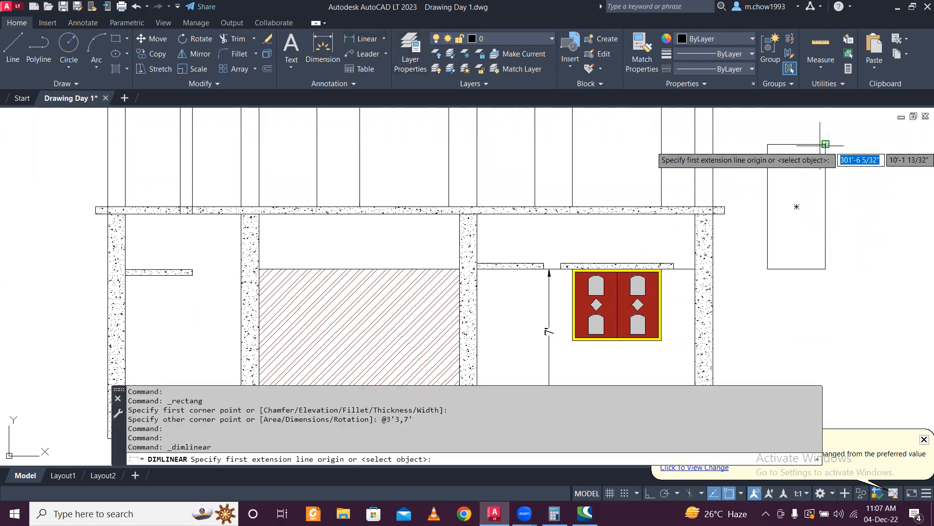
{"action": "left_click", "coordinate": [826, 144]}
{"action": "left_click", "coordinate": [826, 269]}
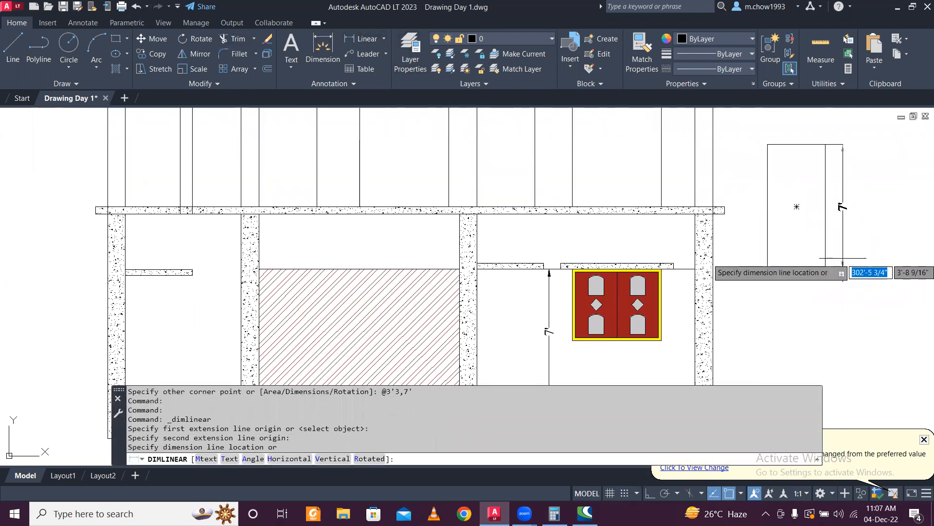
{"action": "key", "text": "Escape"}
- Offset the door rectangle 2" inward to form the door frame
{"action": "middle_click_drag", "start_coordinate": [842, 208], "coordinate": [698, 247]}
{"action": "scroll", "coordinate": [698, 248], "scroll_direction": "up", "scroll_amount": 2}
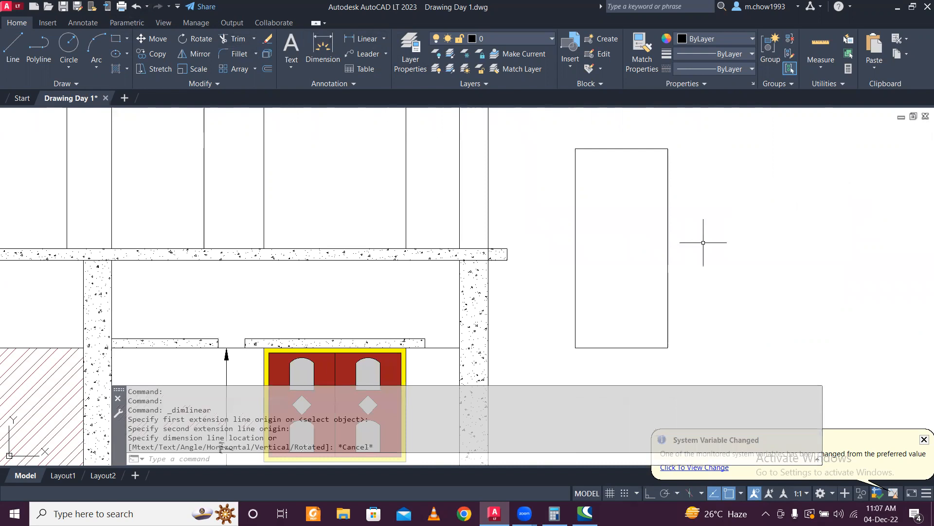
{"action": "type", "text": "o"}
{"action": "key", "text": "Return"}
{"action": "type", "text": "2"}
{"action": "key", "text": "Return"}
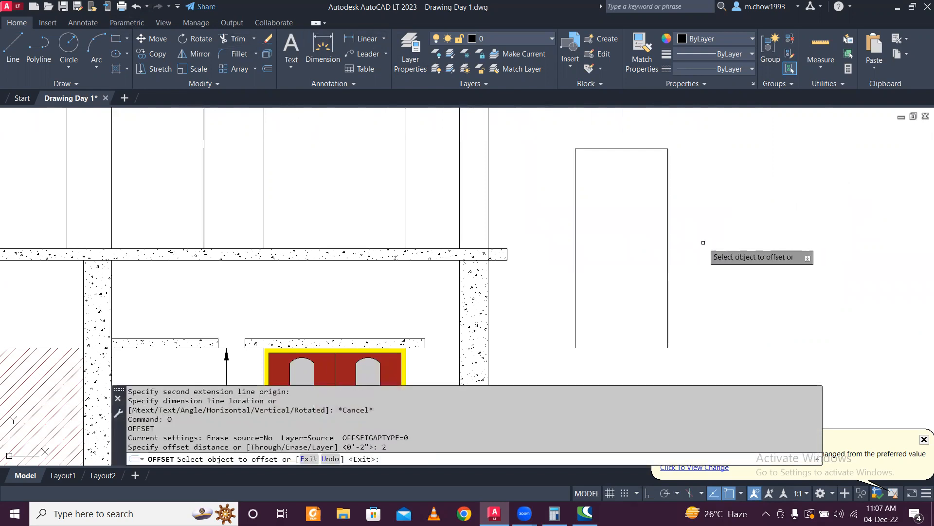
{"action": "left_click", "coordinate": [666, 230]}
{"action": "left_click", "coordinate": [622, 236]}
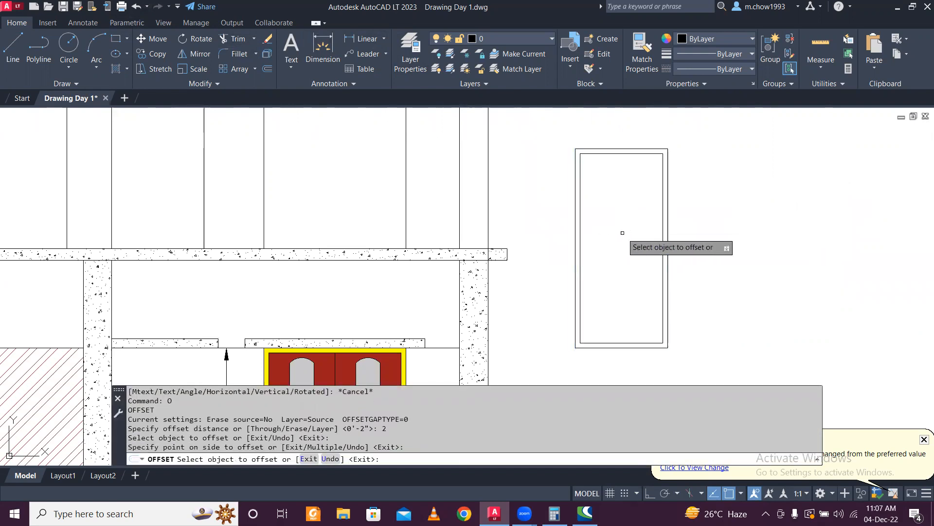
{"action": "key", "text": "Escape"}
- Draw a vertical centre line from midpoint to midpoint of the inner rectangle and a horizontal line across its mid-height
{"action": "left_click", "coordinate": [13, 49]}
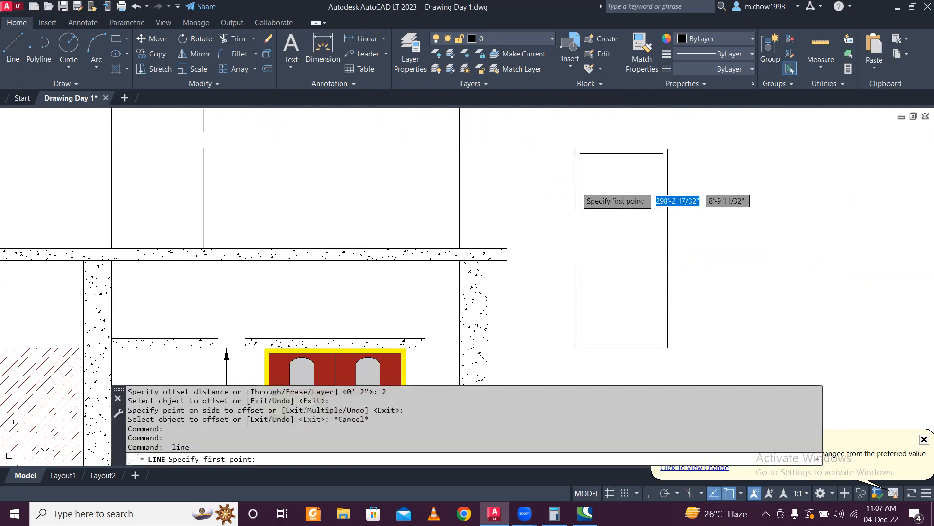
{"action": "left_click", "coordinate": [621, 152]}
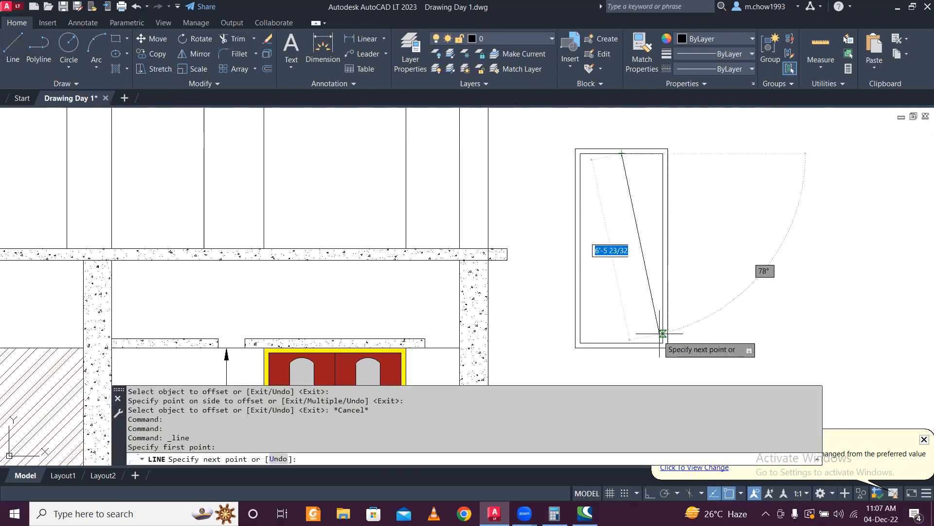
{"action": "left_click", "coordinate": [621, 342]}
{"action": "key", "text": "Escape"}
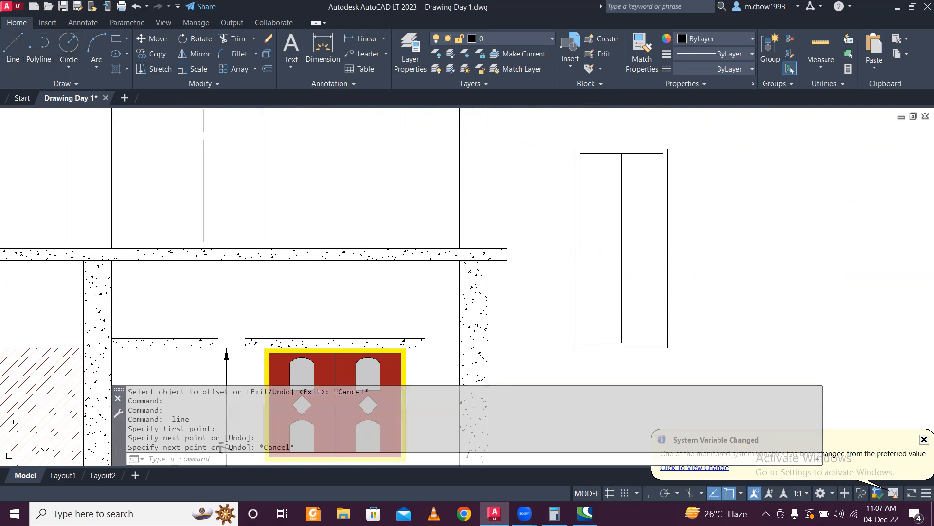
{"action": "left_click", "coordinate": [13, 49]}
{"action": "left_click", "coordinate": [580, 248]}
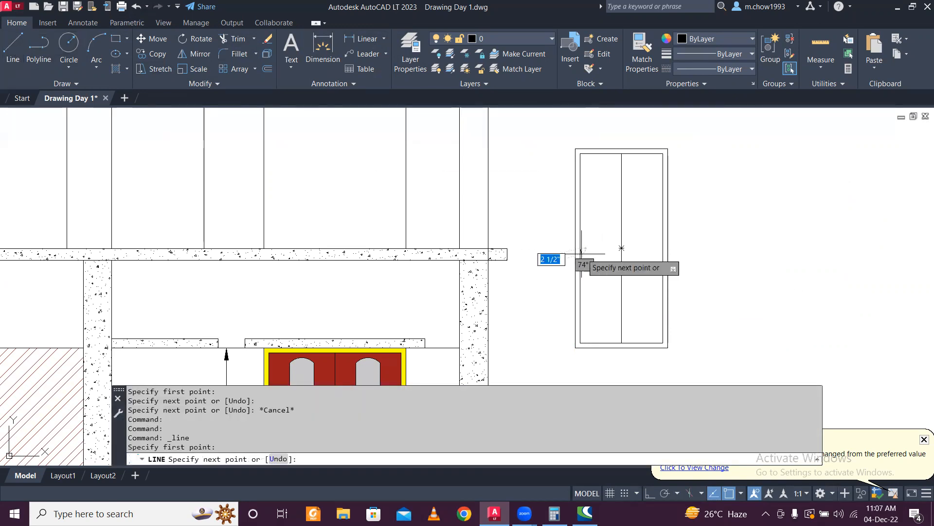
{"action": "left_click", "coordinate": [663, 247]}
{"action": "key", "text": "Escape"}
- Stretch the right end of the horizontal line back to the inner rectangle's right edge
{"action": "left_click", "coordinate": [654, 228]}
{"action": "left_click", "coordinate": [647, 256]}
{"action": "scroll", "coordinate": [657, 242], "scroll_direction": "up", "scroll_amount": 5}
{"action": "left_click", "coordinate": [674, 260]}
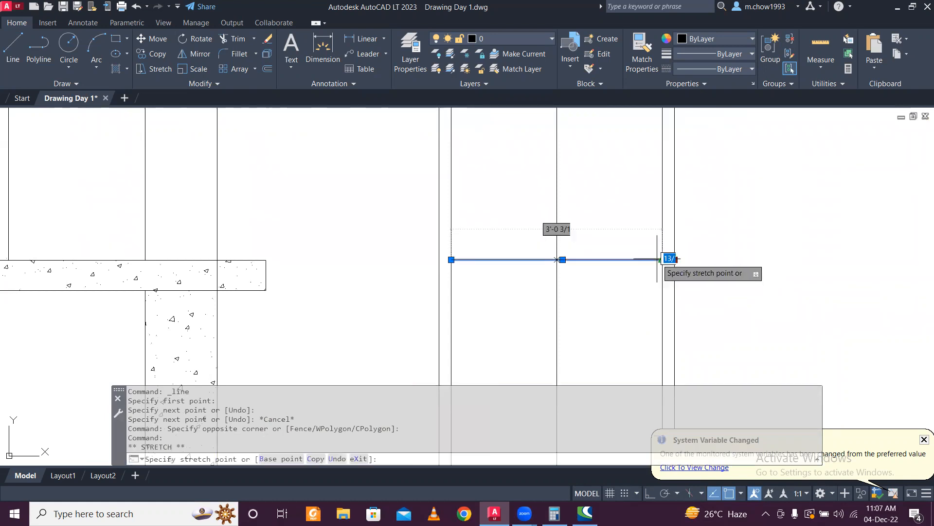
{"action": "key", "text": "Escape"}
{"action": "scroll", "coordinate": [629, 266], "scroll_direction": "down", "scroll_amount": 4}
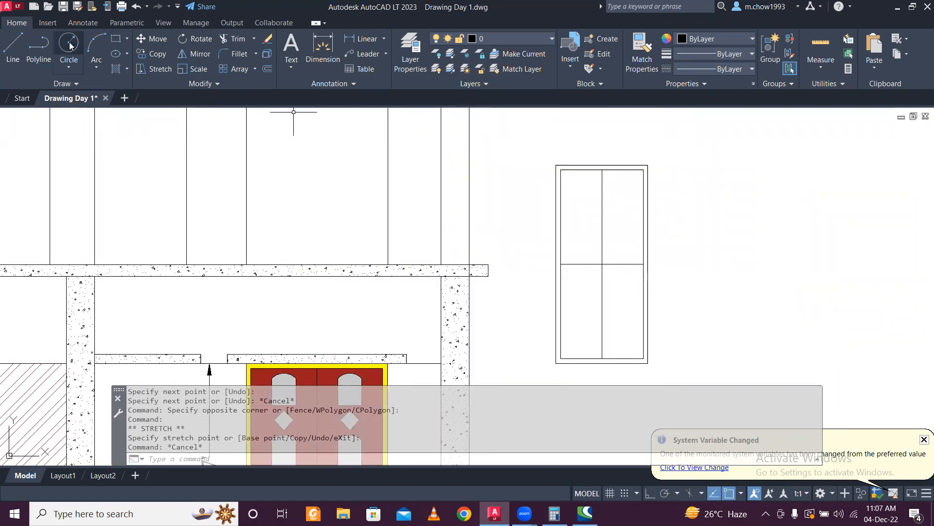
- Draw an upright panel rectangle inside the upper-left quarter of the door
{"action": "left_click", "coordinate": [115, 38]}
{"action": "scroll", "coordinate": [658, 204], "scroll_direction": "up", "scroll_amount": 4}
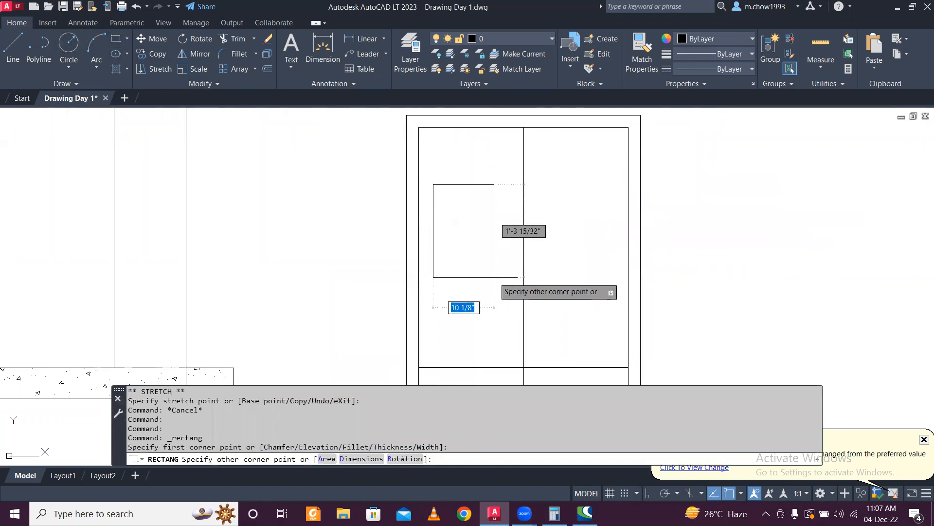
{"action": "scroll", "coordinate": [494, 273], "scroll_direction": "down", "scroll_amount": 2}
{"action": "left_click", "coordinate": [498, 305]}
{"action": "key", "text": "Escape"}
- Move the panel rectangle slightly to the right to centre it within the door's upper-left quarter
{"action": "scroll", "coordinate": [484, 223], "scroll_direction": "up", "scroll_amount": 2}
{"action": "left_click", "coordinate": [480, 229]}
{"action": "left_click", "coordinate": [464, 201]}
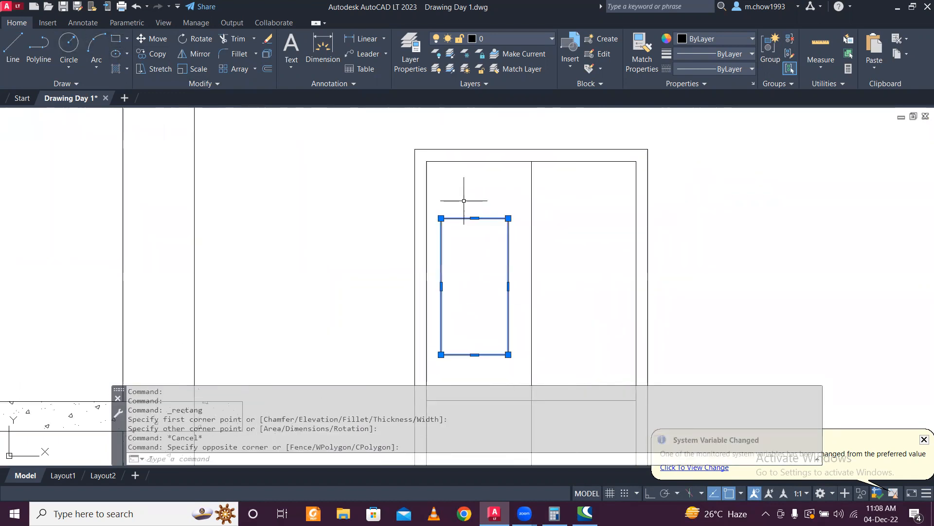
{"action": "left_click", "coordinate": [152, 43]}
{"action": "left_click", "coordinate": [299, 199]}
{"action": "left_click", "coordinate": [304, 200]}
- Explode the panel rectangle and erase its top edge
{"action": "left_click", "coordinate": [502, 222]}
{"action": "left_click", "coordinate": [479, 201]}
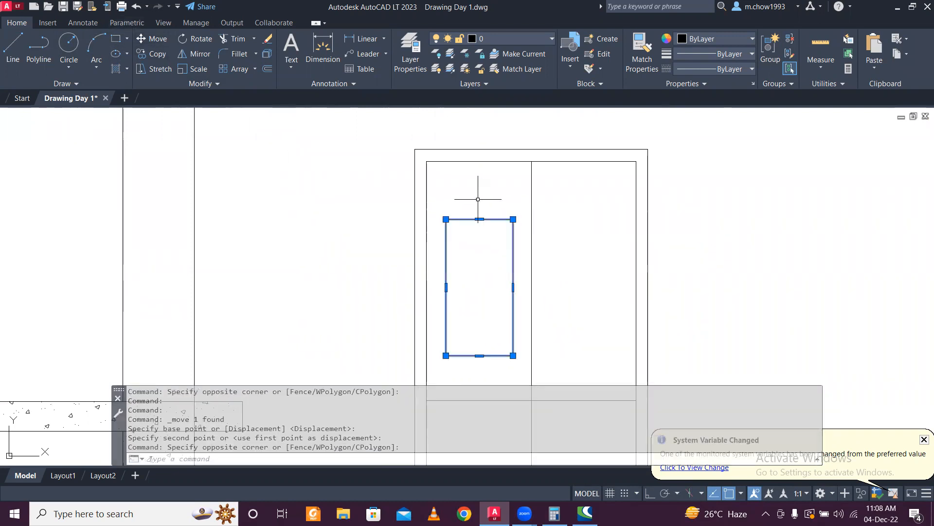
{"action": "left_click", "coordinate": [519, 238]}
{"action": "left_click", "coordinate": [481, 227]}
{"action": "left_click", "coordinate": [469, 206]}
{"action": "key", "text": "Delete"}
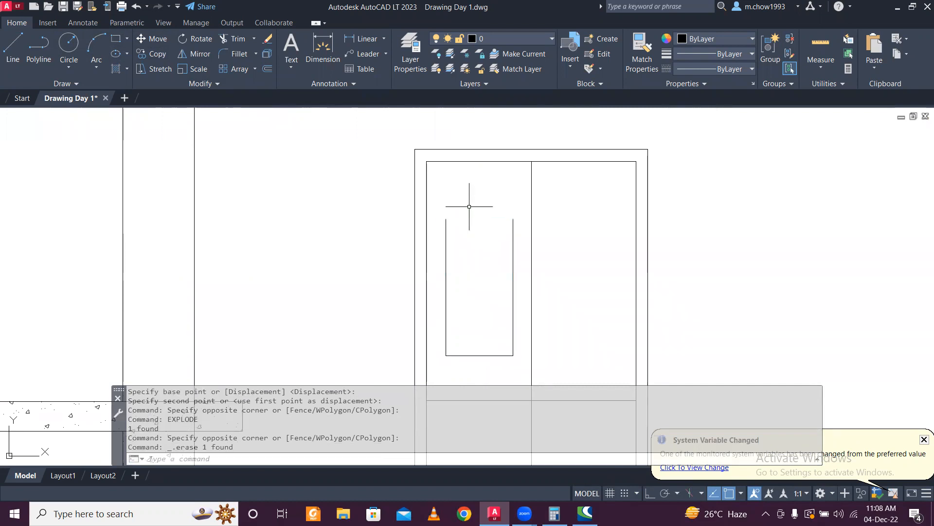
- Close the open top of the panel with a shallow three-point arc between the ends of its two sides
{"action": "left_click", "coordinate": [43, 48]}
{"action": "left_click", "coordinate": [95, 70]}
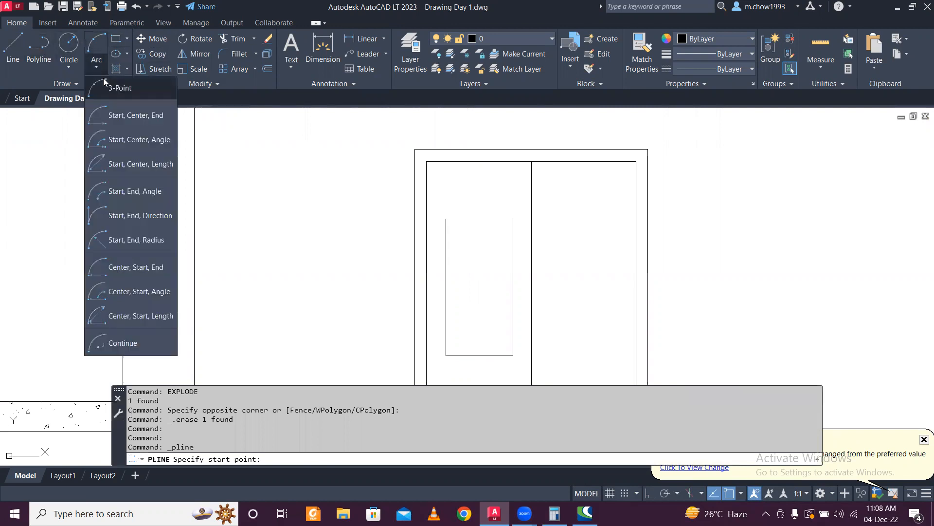
{"action": "left_click", "coordinate": [107, 95]}
{"action": "left_click", "coordinate": [446, 219]}
{"action": "left_click", "coordinate": [479, 203]}
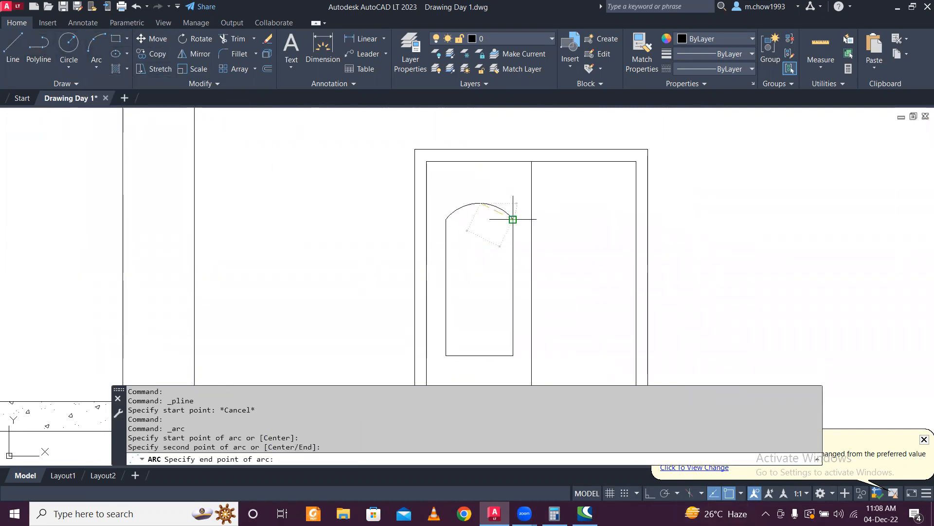
{"action": "left_click", "coordinate": [511, 216]}
{"action": "key", "text": "Escape"}
- Convert the arched panel's four objects into a block named gfh
{"action": "left_click", "coordinate": [435, 202]}
{"action": "scroll", "coordinate": [465, 223], "scroll_direction": "down", "scroll_amount": 4}
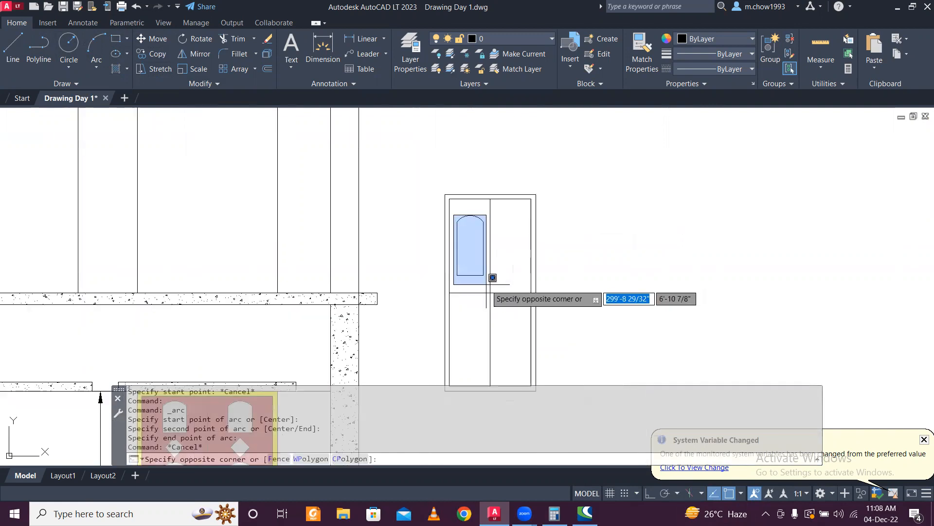
{"action": "left_click", "coordinate": [488, 281]}
{"action": "key", "text": "Return"}
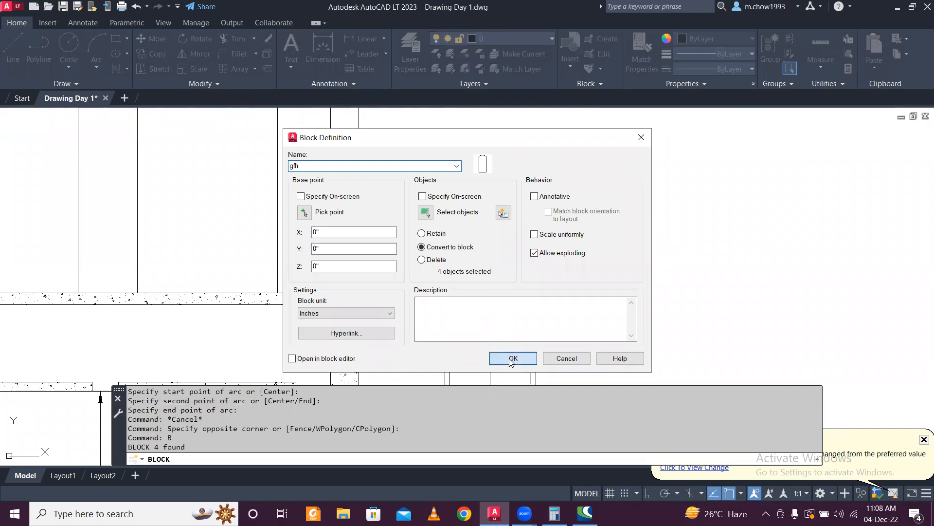
{"action": "left_click", "coordinate": [511, 359]}
- Copy the arched panel block into the upper-right quarter, from the horizontal line's left end to its intersection with the centre line
{"action": "left_click", "coordinate": [473, 209]}
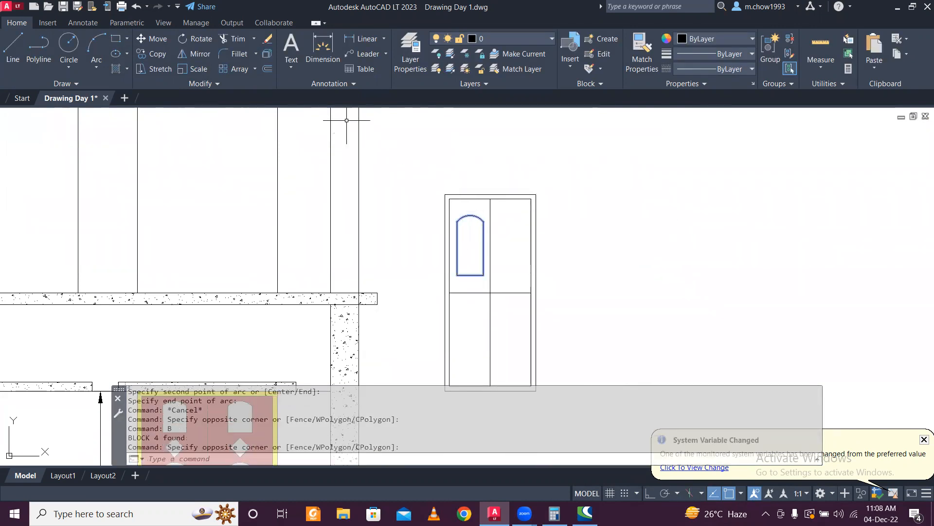
{"action": "left_click", "coordinate": [164, 56]}
{"action": "scroll", "coordinate": [467, 292], "scroll_direction": "up", "scroll_amount": 5}
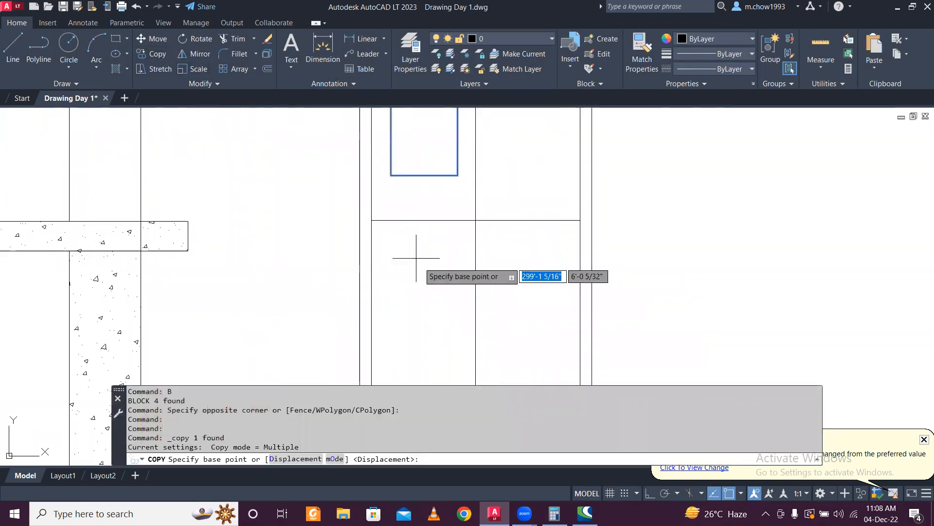
{"action": "left_click", "coordinate": [372, 219]}
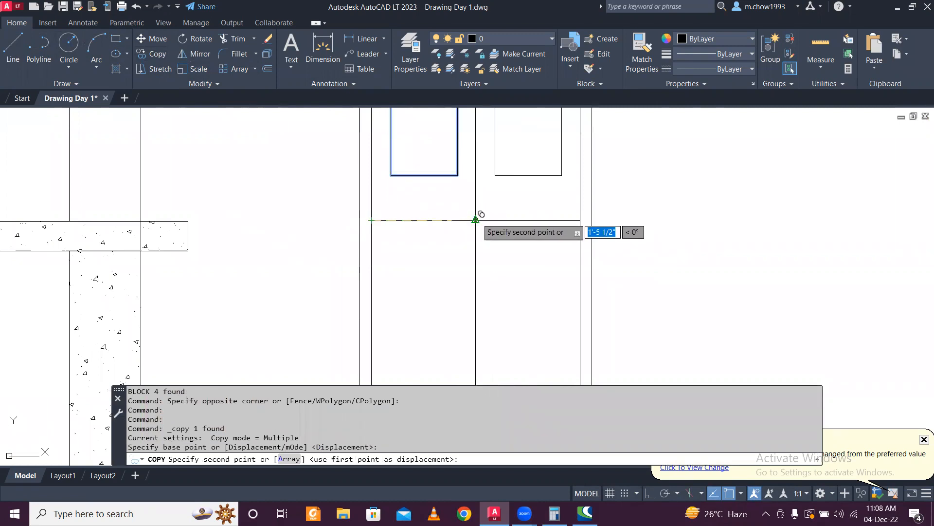
{"action": "left_click", "coordinate": [476, 219]}
{"action": "key", "text": "Escape"}
- Copy both upper arched panels straight down into the lower quarters of the door
{"action": "left_click", "coordinate": [449, 168]}
{"action": "left_click", "coordinate": [533, 188]}
{"action": "left_click", "coordinate": [533, 188]}
{"action": "left_click", "coordinate": [513, 162]}
{"action": "left_click", "coordinate": [155, 54]}
{"action": "scroll", "coordinate": [428, 180], "scroll_direction": "down", "scroll_amount": 3}
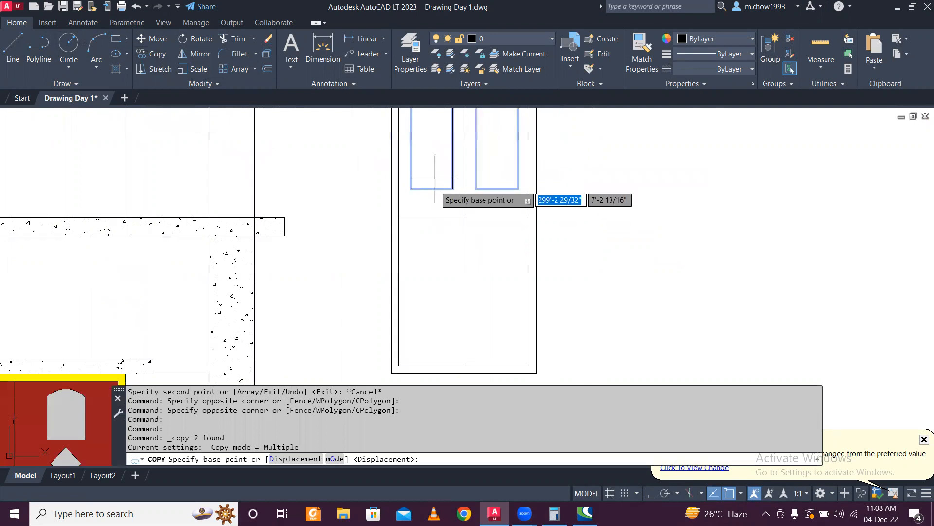
{"action": "left_click", "coordinate": [431, 179]}
{"action": "left_click", "coordinate": [430, 328]}
{"action": "key", "text": "Escape"}
- Draw a door knob circle with a radius of about 2" near the door's right edge at mid-height
{"action": "scroll", "coordinate": [485, 270], "scroll_direction": "down", "scroll_amount": 2}
{"action": "scroll", "coordinate": [535, 327], "scroll_direction": "up", "scroll_amount": 2}
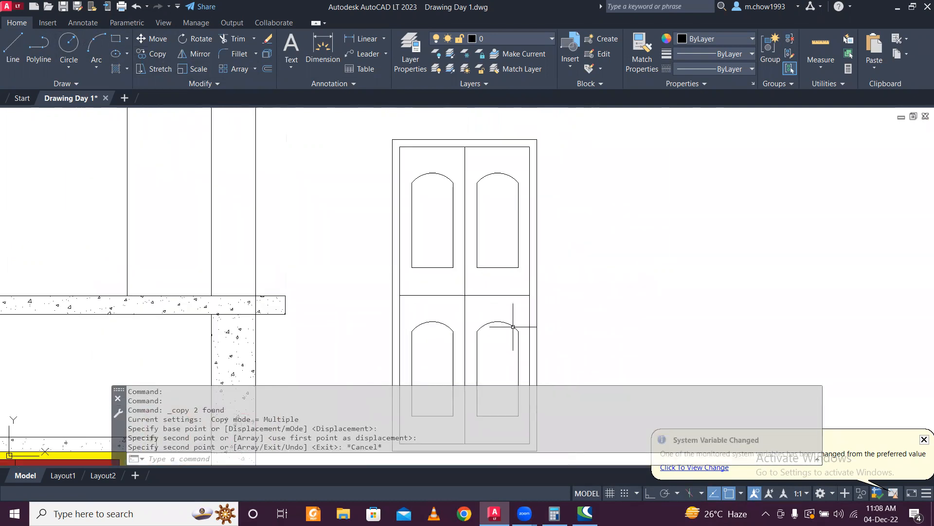
{"action": "left_click", "coordinate": [69, 44]}
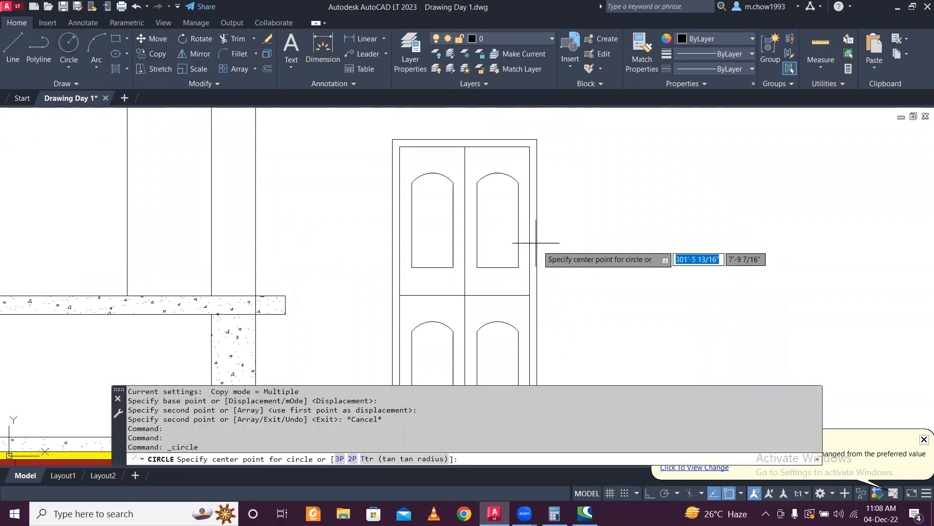
{"action": "scroll", "coordinate": [516, 294], "scroll_direction": "up", "scroll_amount": 4}
{"action": "left_click", "coordinate": [503, 282]}
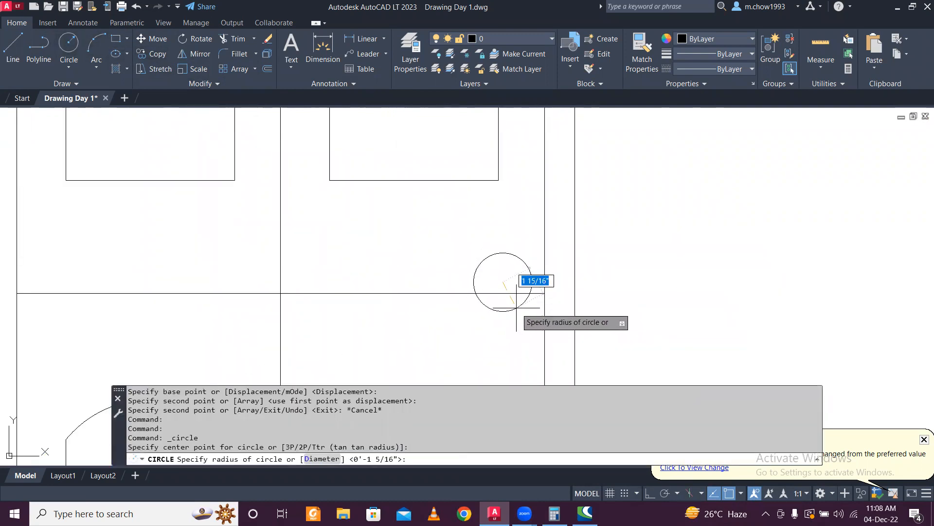
{"action": "left_click", "coordinate": [511, 310]}
{"action": "key", "text": "Escape"}
- Erase the vertical and horizontal centre lines from the door
{"action": "left_click", "coordinate": [436, 309]}
{"action": "left_click", "coordinate": [218, 243]}
{"action": "key", "text": "Delete"}
{"action": "scroll", "coordinate": [219, 246], "scroll_direction": "down", "scroll_amount": 5}
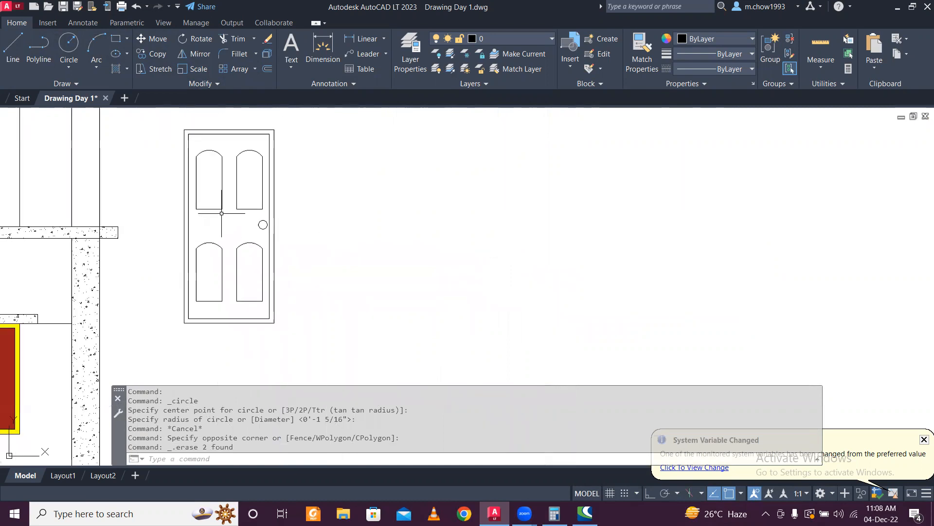
- Fill the four arched panels and the door knob with a solid hatch in colour 99,100,102
{"action": "type", "text": "h"}
{"action": "key", "text": "Return"}
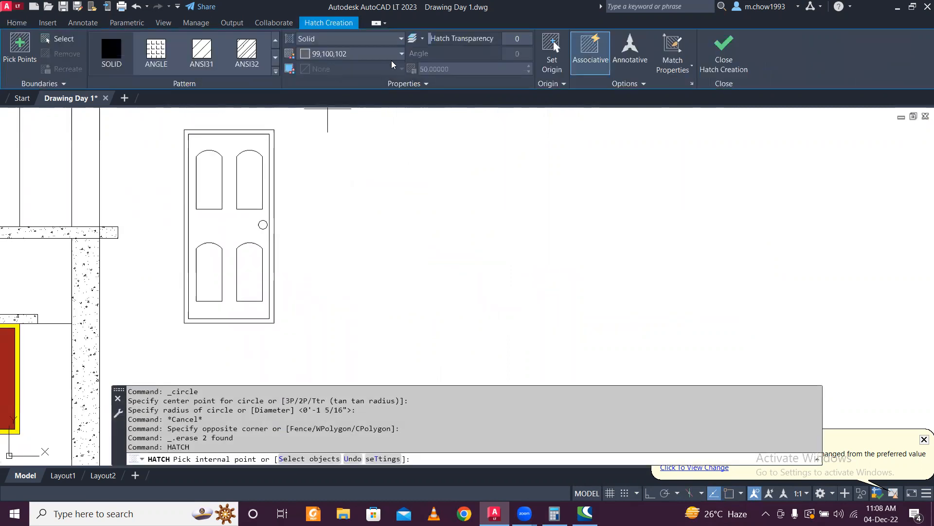
{"action": "left_click", "coordinate": [357, 54]}
{"action": "left_click", "coordinate": [350, 56]}
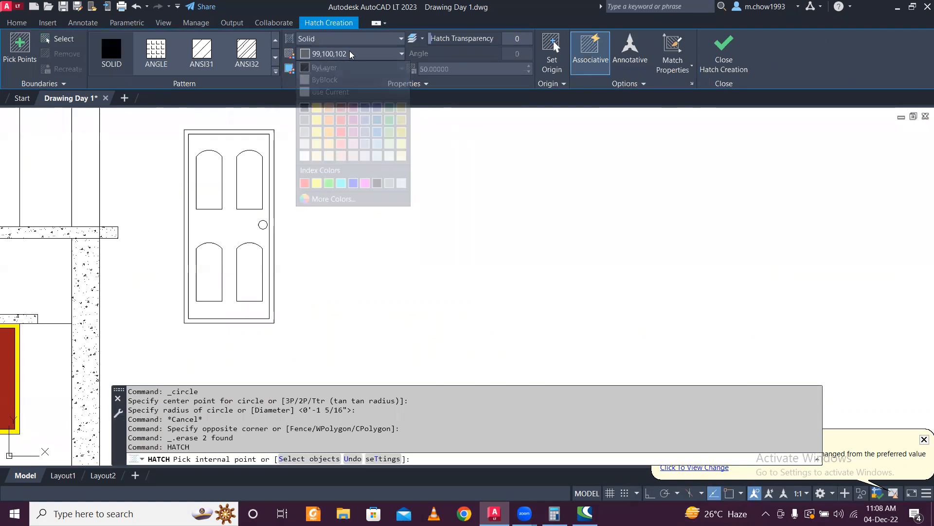
{"action": "left_click", "coordinate": [221, 180]}
{"action": "left_click", "coordinate": [250, 182]}
{"action": "left_click", "coordinate": [209, 273]}
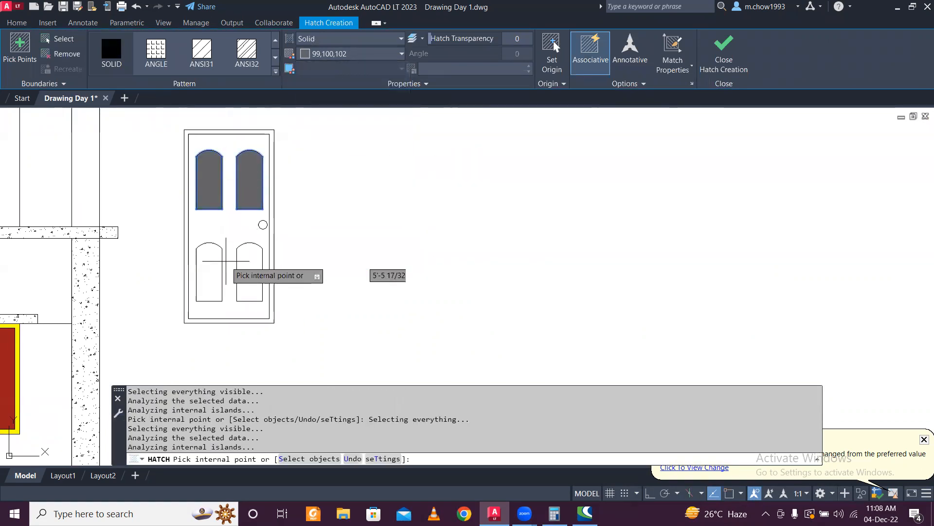
{"action": "scroll", "coordinate": [260, 231], "scroll_direction": "up", "scroll_amount": 4}
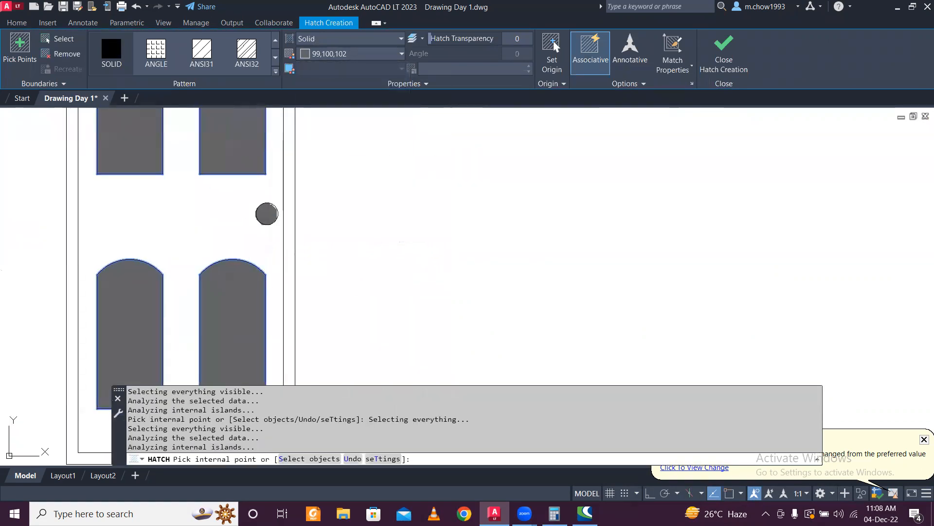
{"action": "key", "text": "Escape"}
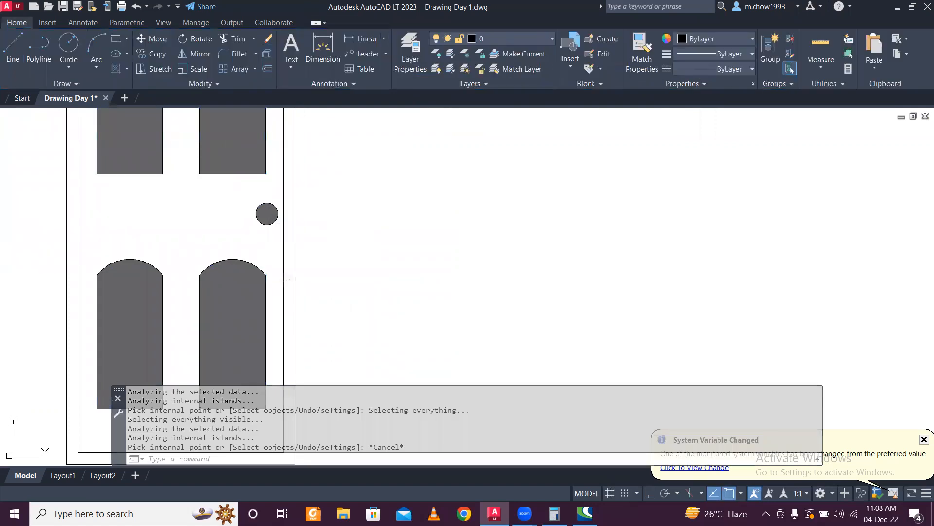
- Fill the door frame between the outer and inner rectangles with a solid yellow hatch
{"action": "key", "text": "Return"}
{"action": "left_click", "coordinate": [341, 55]}
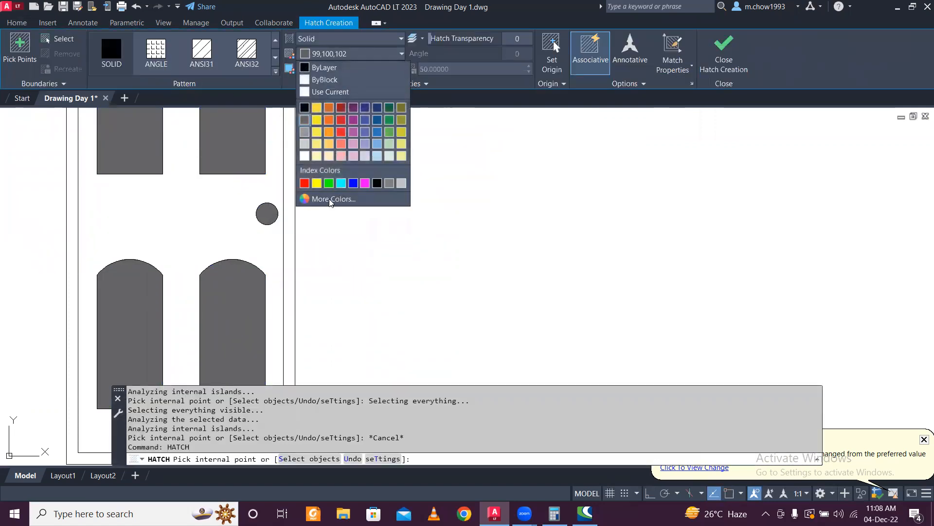
{"action": "left_click", "coordinate": [317, 183]}
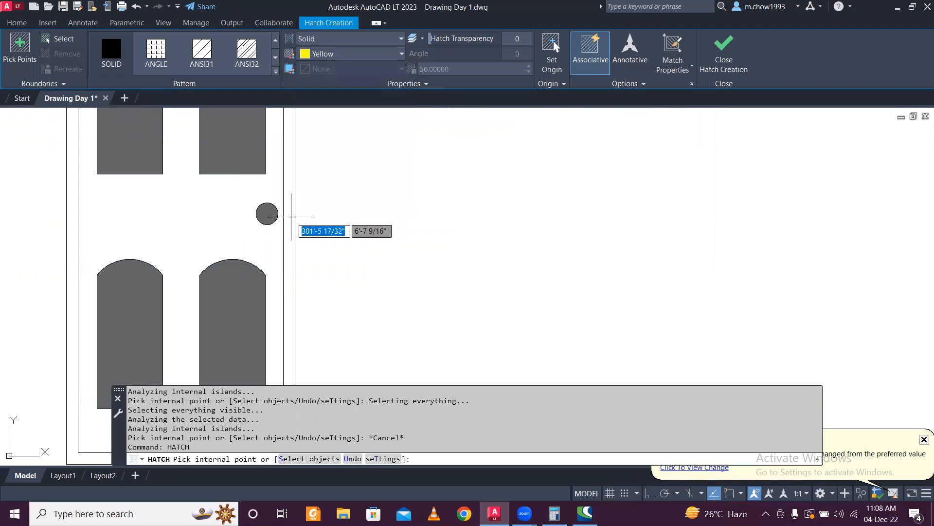
{"action": "left_click", "coordinate": [291, 217]}
{"action": "key", "text": "Escape"}
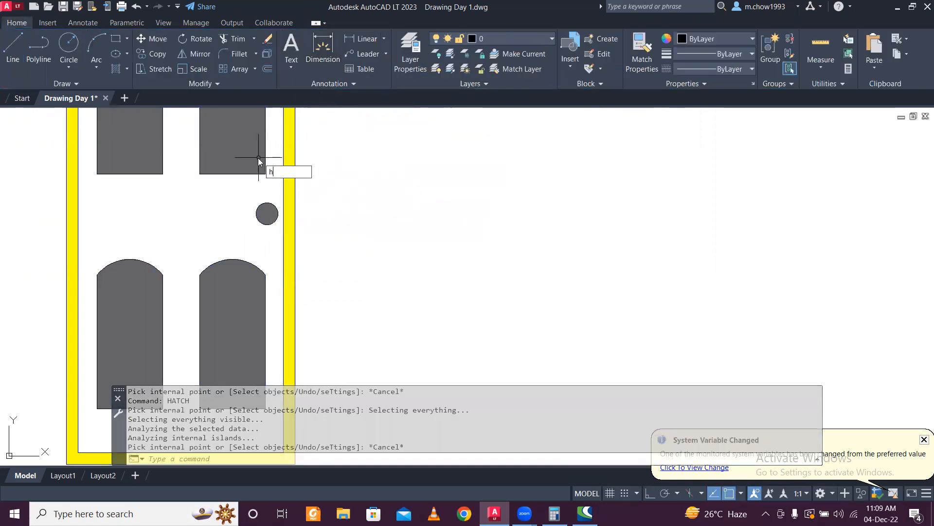
- Fill the door leaf around the panels and knob with a solid red hatch in colour 205,32,39
{"action": "key", "text": "Return"}
{"action": "left_click", "coordinate": [322, 55]}
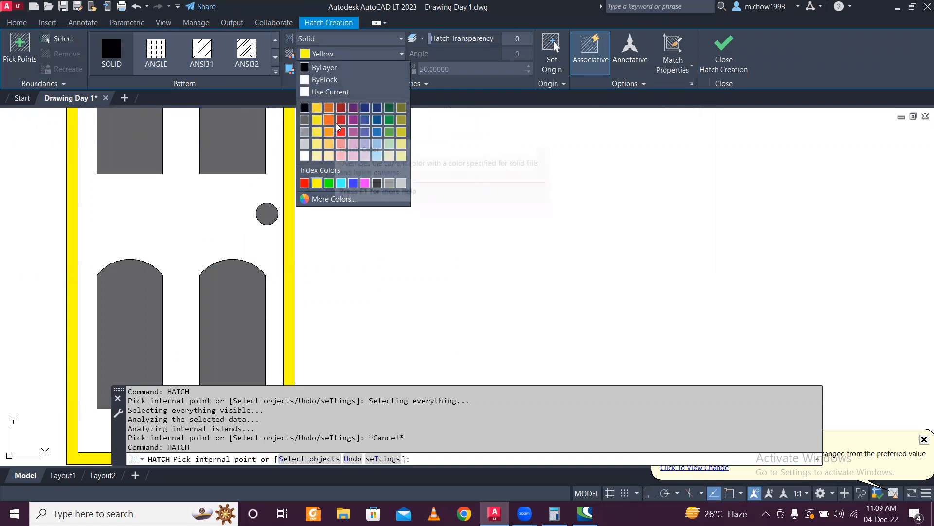
{"action": "left_click", "coordinate": [341, 119]}
{"action": "scroll", "coordinate": [308, 202], "scroll_direction": "down", "scroll_amount": 2}
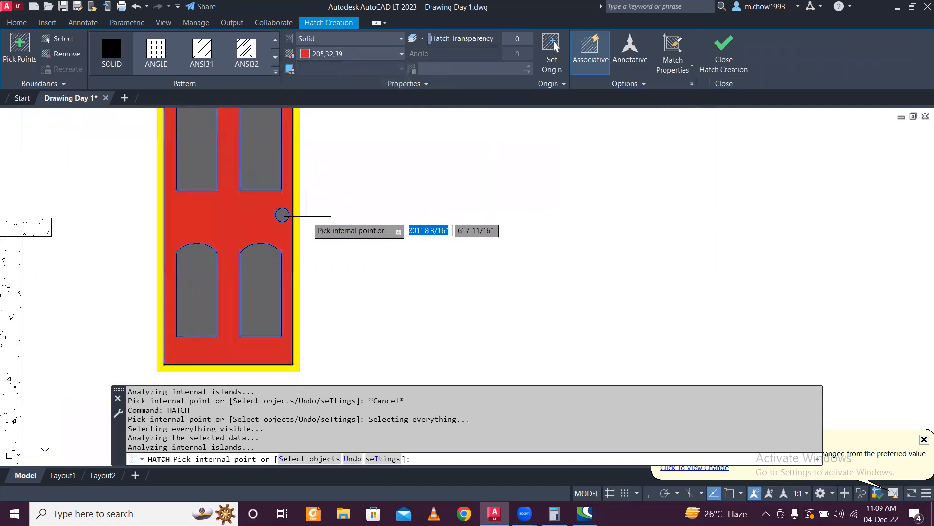
{"action": "scroll", "coordinate": [316, 204], "scroll_direction": "down", "scroll_amount": 5}
{"action": "scroll", "coordinate": [306, 205], "scroll_direction": "up", "scroll_amount": 5}
{"action": "key", "text": "Escape"}
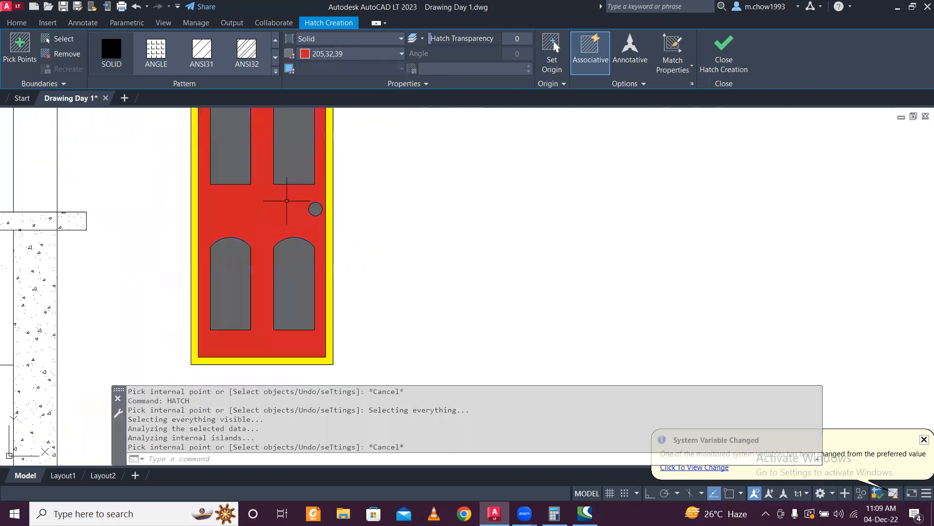
- Change the door leaf's solid hatch to the darker red 153,27,30
{"action": "left_click", "coordinate": [255, 206]}
{"action": "left_click", "coordinate": [345, 55]}
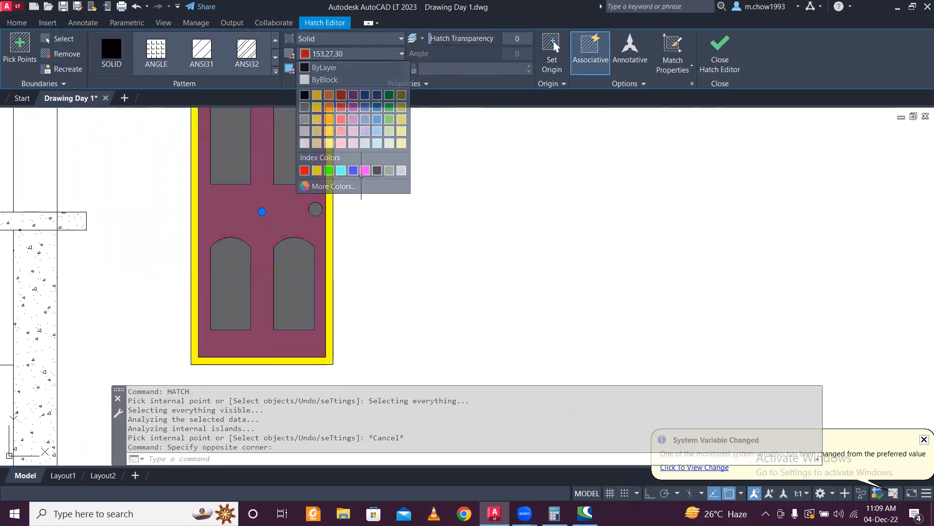
{"action": "left_click", "coordinate": [341, 94]}
{"action": "key", "text": "Escape"}
{"action": "scroll", "coordinate": [348, 186], "scroll_direction": "down", "scroll_amount": 1}
{"action": "left_click", "coordinate": [347, 187]}
{"action": "left_click", "coordinate": [336, 184]}
{"action": "left_click", "coordinate": [302, 180]}
{"action": "left_click", "coordinate": [356, 219]}
{"action": "left_click", "coordinate": [363, 217]}
{"action": "left_click", "coordinate": [326, 216]}
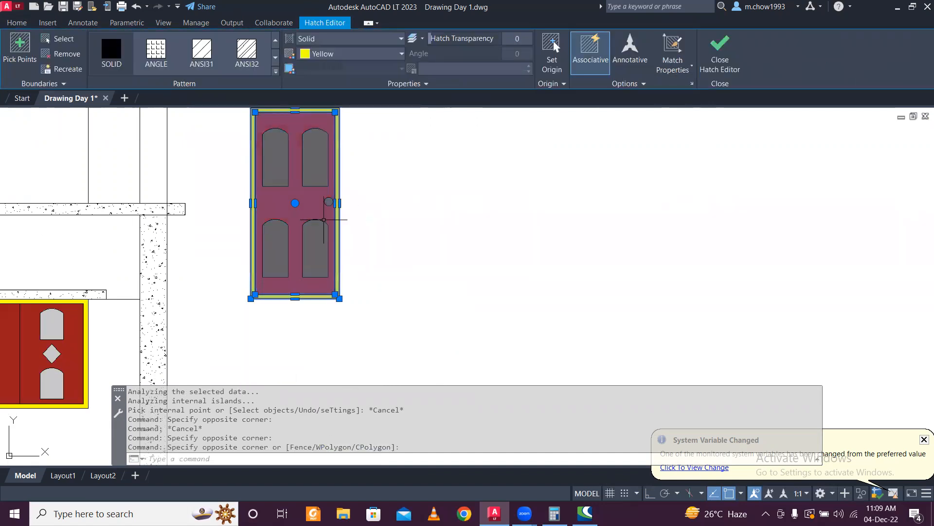
{"action": "scroll", "coordinate": [329, 171], "scroll_direction": "down", "scroll_amount": 2}
{"action": "key", "text": "Escape"}
- Convert the complete door, including its hatches, into a block named "rtry"
{"action": "left_click", "coordinate": [267, 114]}
{"action": "left_click", "coordinate": [425, 295]}
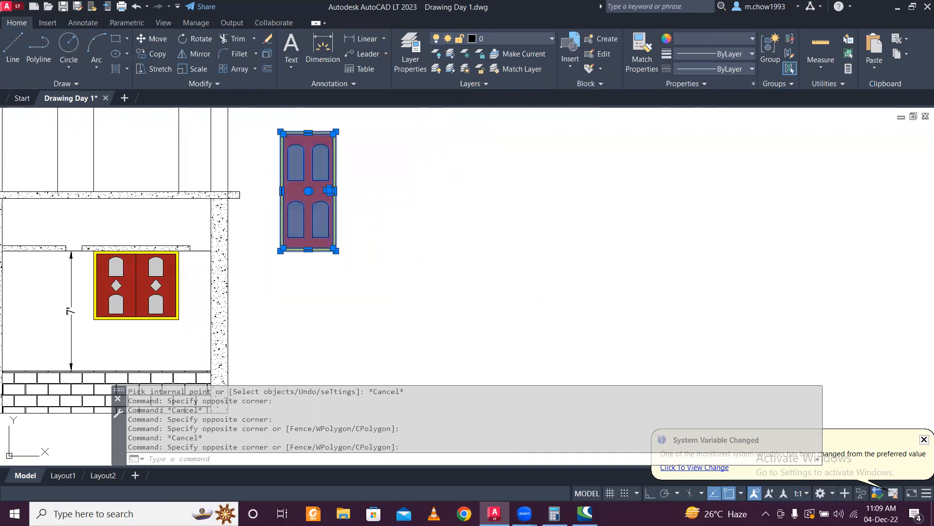
{"action": "type", "text": "b"}
{"action": "key", "text": "Return"}
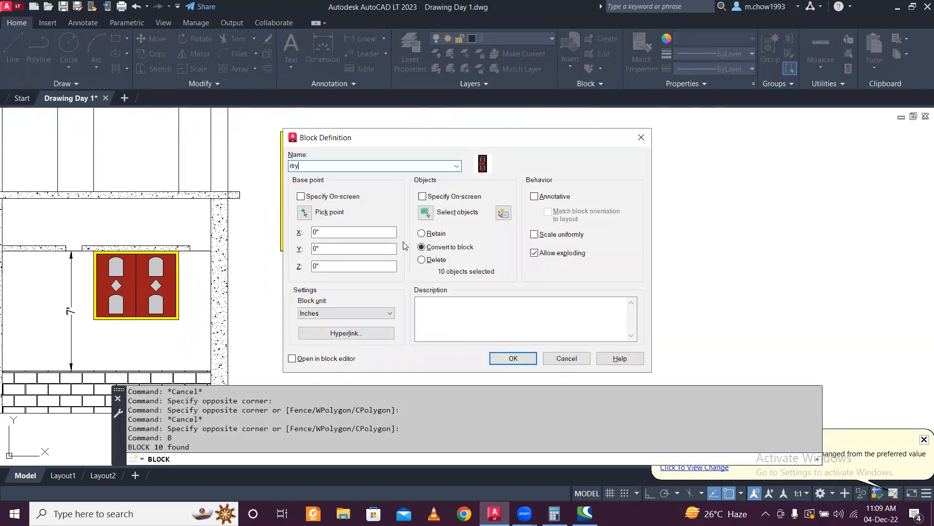
- Move the door block by its lower-left corner onto the plinth beside the third column, under the ground-floor lintel near the window
{"action": "left_click", "coordinate": [370, 273]}
{"action": "left_click", "coordinate": [320, 235]}
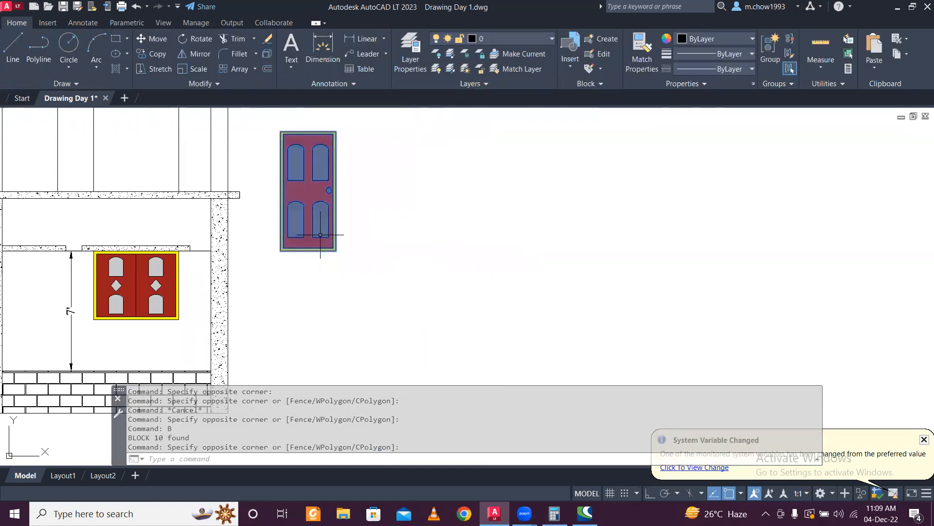
{"action": "left_click", "coordinate": [151, 42]}
{"action": "scroll", "coordinate": [280, 248], "scroll_direction": "up", "scroll_amount": 5}
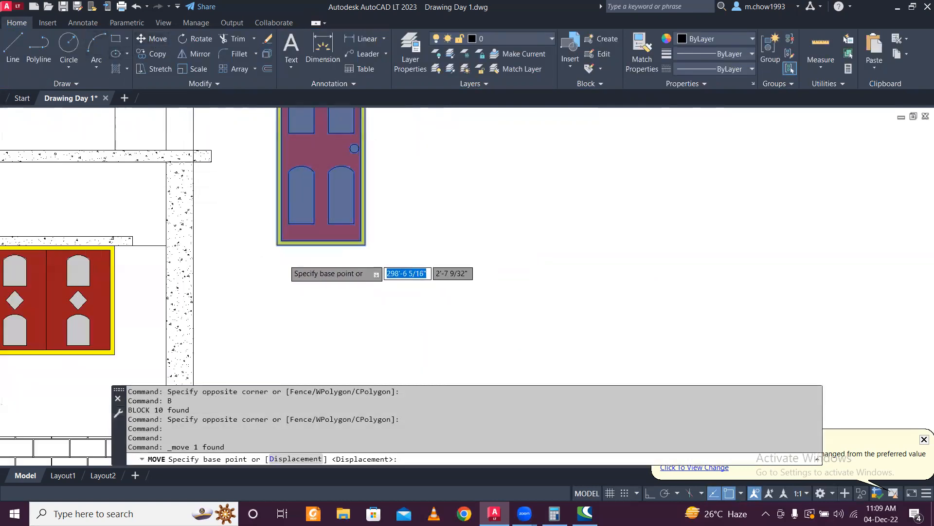
{"action": "left_click", "coordinate": [281, 249]}
{"action": "scroll", "coordinate": [278, 205], "scroll_direction": "down", "scroll_amount": 6}
{"action": "scroll", "coordinate": [170, 263], "scroll_direction": "up", "scroll_amount": 5}
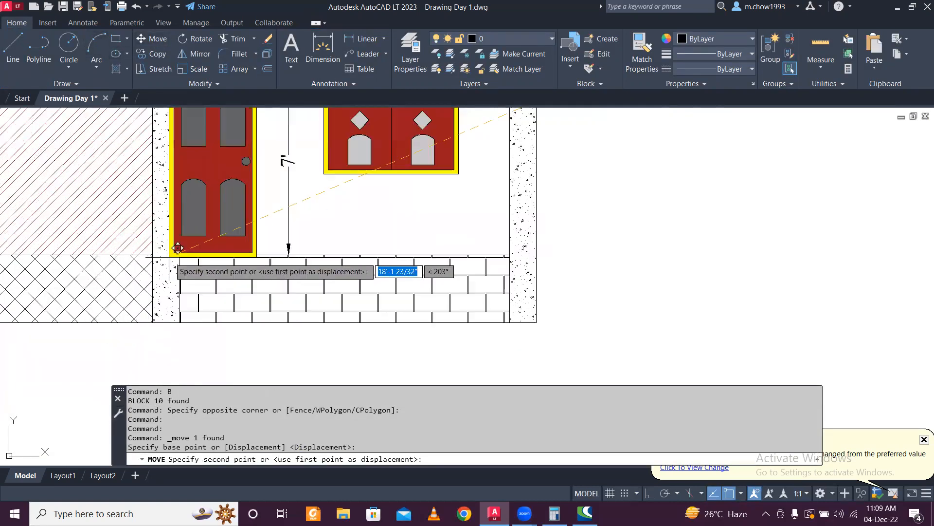
{"action": "left_click", "coordinate": [187, 246]}
- Erase the 7' vertical dimension between the ground-floor door and the window
{"action": "scroll", "coordinate": [204, 219], "scroll_direction": "down", "scroll_amount": 5}
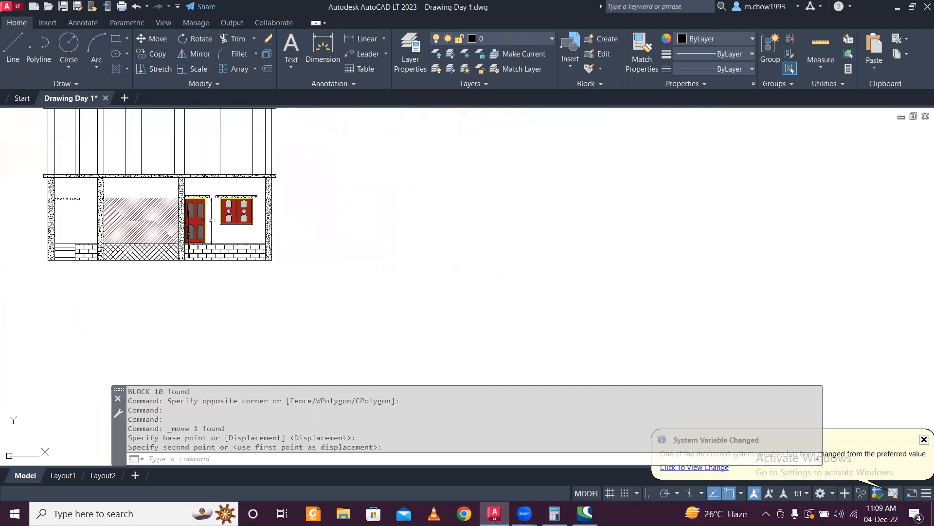
{"action": "scroll", "coordinate": [209, 213], "scroll_direction": "up", "scroll_amount": 2}
{"action": "scroll", "coordinate": [220, 186], "scroll_direction": "up", "scroll_amount": 2}
{"action": "left_click", "coordinate": [236, 202]}
{"action": "left_click", "coordinate": [216, 180]}
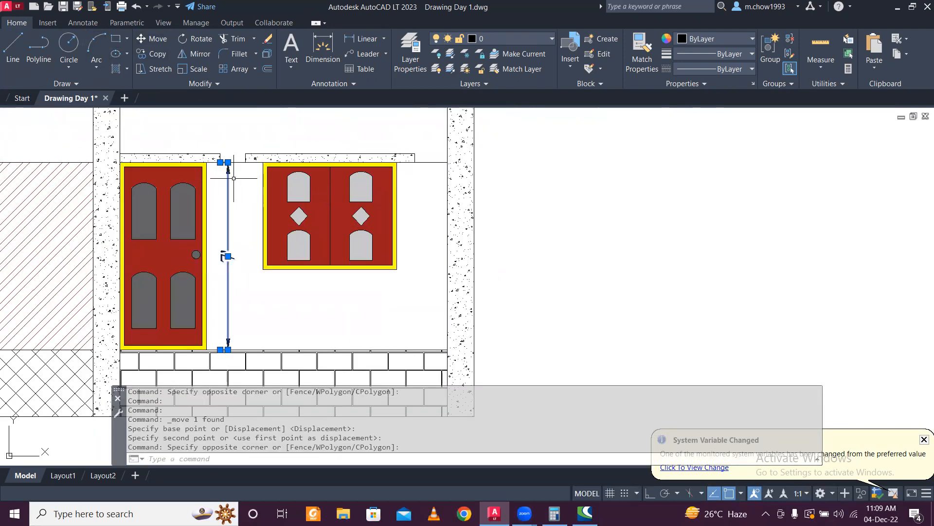
{"action": "scroll", "coordinate": [257, 189], "scroll_direction": "down", "scroll_amount": 2}
{"action": "key", "text": "Delete"}
{"action": "scroll", "coordinate": [228, 198], "scroll_direction": "up", "scroll_amount": 2}
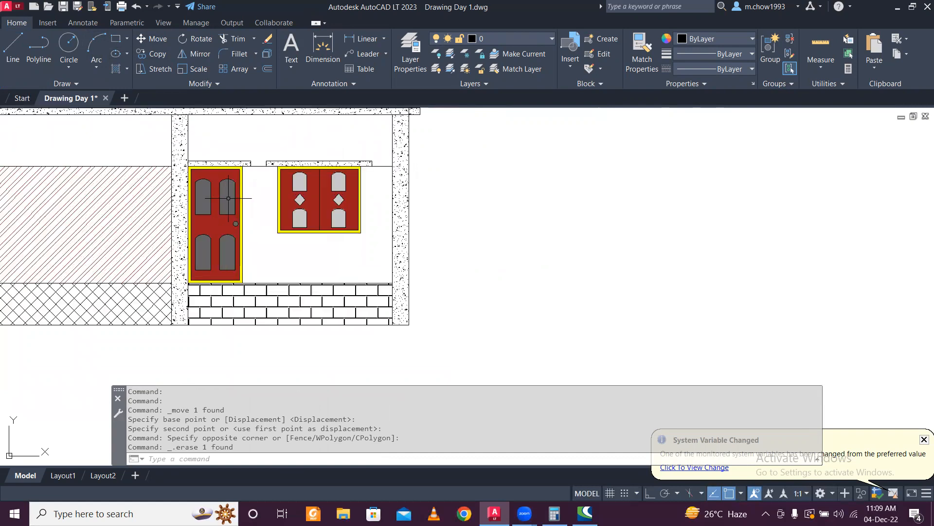
- Copy the door block from its lower-left corner to the top of the entrance steps beside the first column
{"action": "scroll", "coordinate": [234, 200], "scroll_direction": "down", "scroll_amount": 1}
{"action": "middle_click_drag", "start_coordinate": [230, 201], "coordinate": [418, 229]}
{"action": "left_click", "coordinate": [437, 256]}
{"action": "left_click", "coordinate": [396, 222]}
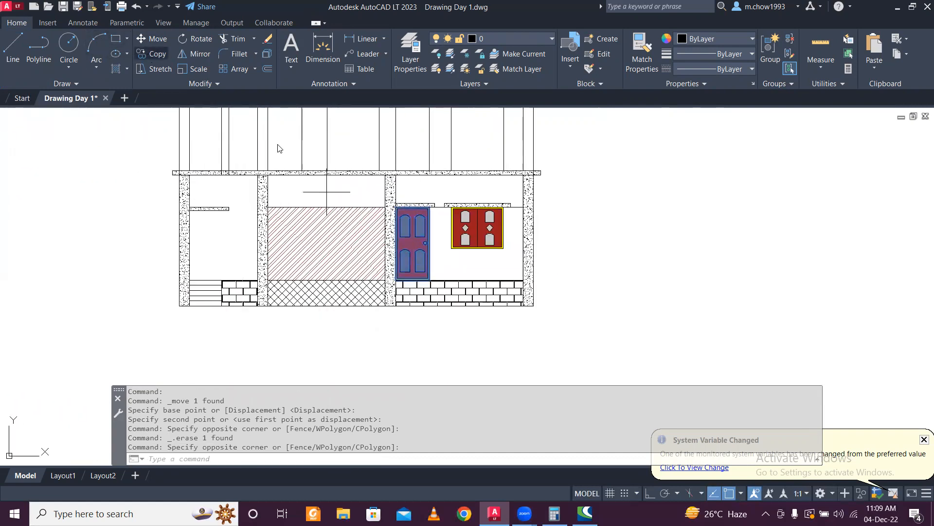
{"action": "left_click", "coordinate": [157, 54]}
{"action": "scroll", "coordinate": [420, 241], "scroll_direction": "up", "scroll_amount": 6}
{"action": "left_click", "coordinate": [424, 236]}
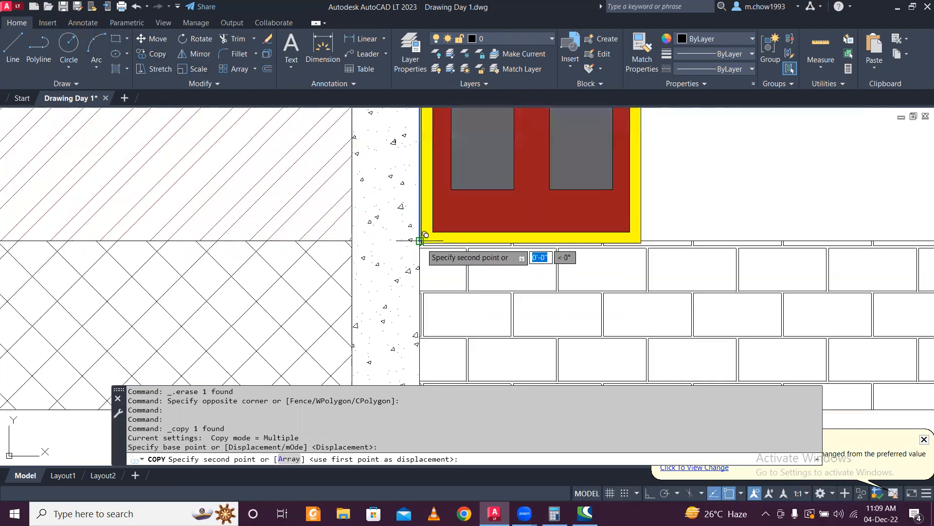
{"action": "scroll", "coordinate": [425, 235], "scroll_direction": "down", "scroll_amount": 5}
{"action": "scroll", "coordinate": [225, 229], "scroll_direction": "up", "scroll_amount": 5}
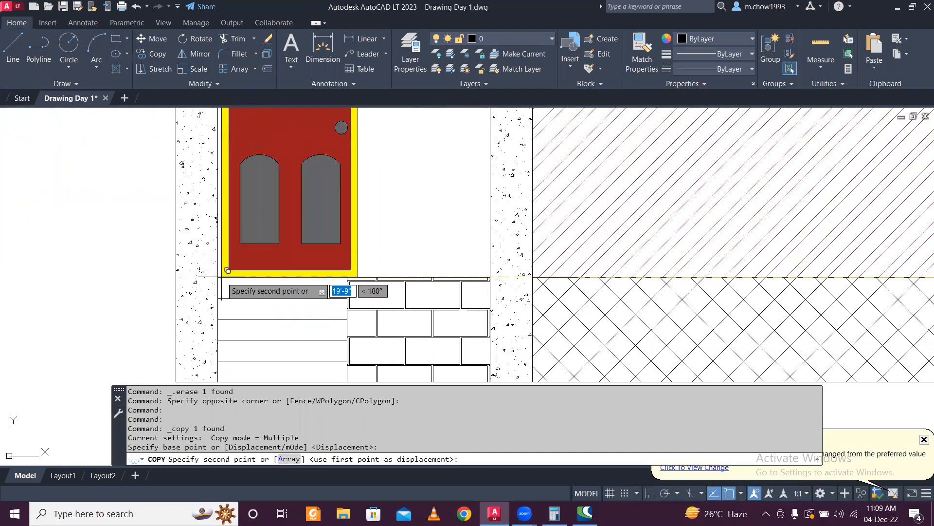
- Place another copy of the door on the first-floor slab, aligned with the second column's right face
{"action": "scroll", "coordinate": [227, 271], "scroll_direction": "down", "scroll_amount": 5}
{"action": "scroll", "coordinate": [331, 295], "scroll_direction": "up", "scroll_amount": 3}
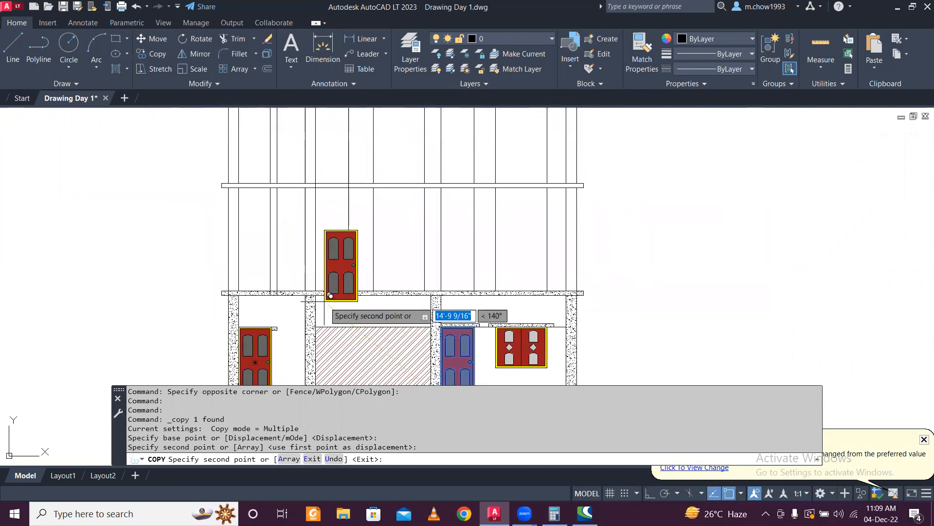
{"action": "scroll", "coordinate": [330, 295], "scroll_direction": "up", "scroll_amount": 4}
{"action": "scroll", "coordinate": [390, 264], "scroll_direction": "down", "scroll_amount": 4}
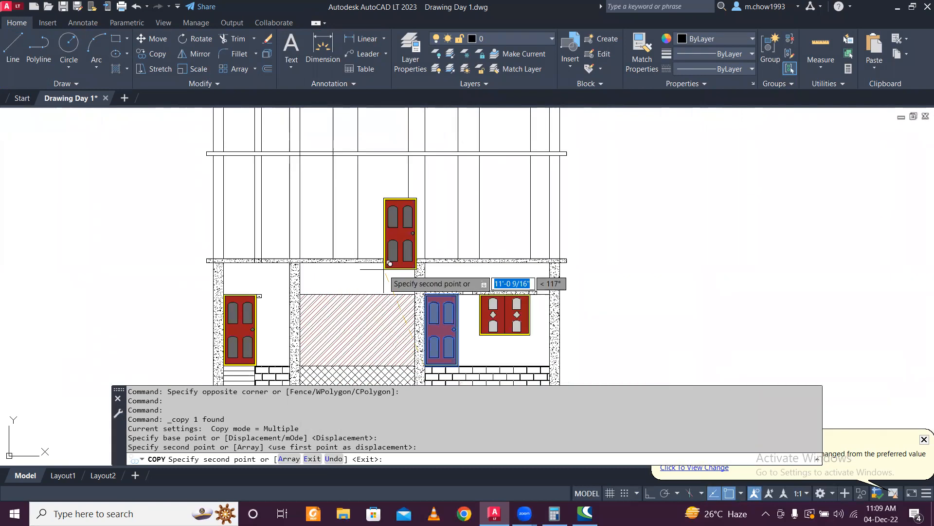
{"action": "scroll", "coordinate": [306, 253], "scroll_direction": "up", "scroll_amount": 4}
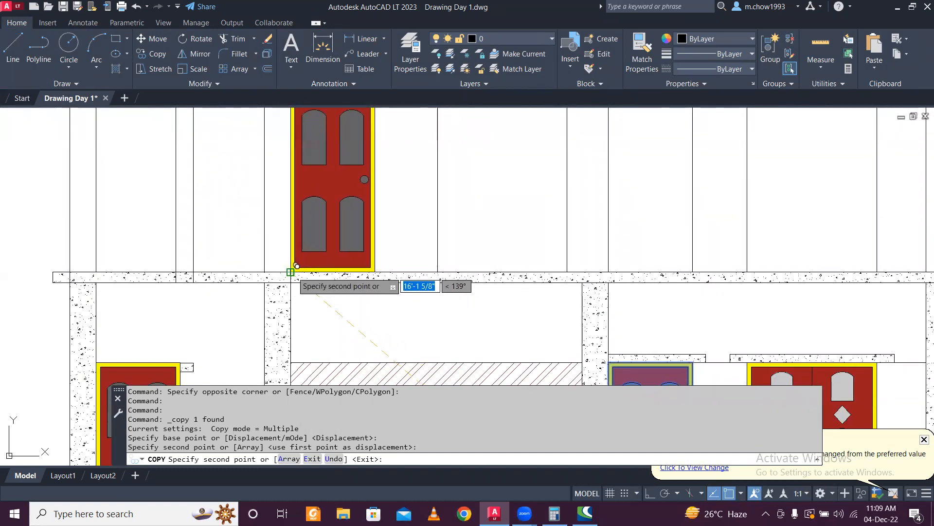
{"action": "left_click", "coordinate": [297, 266]}
{"action": "scroll", "coordinate": [336, 263], "scroll_direction": "down", "scroll_amount": 3}
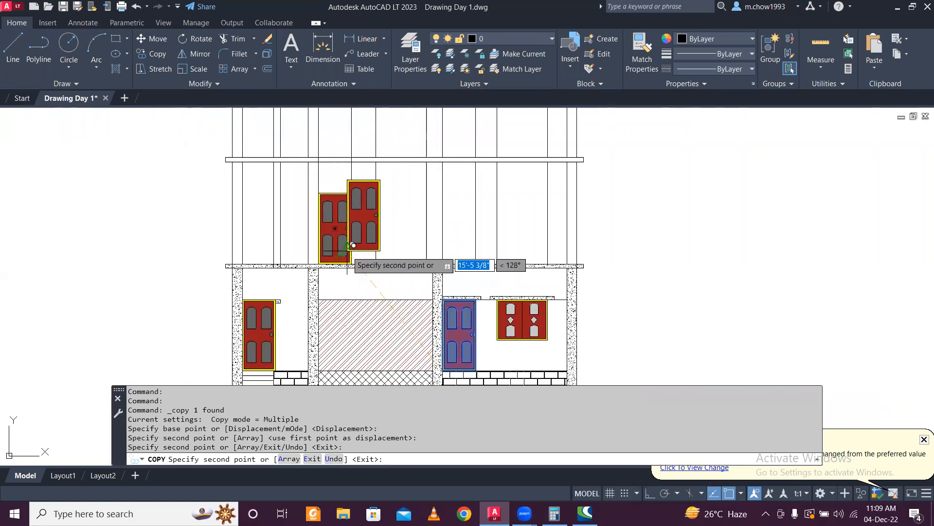
{"action": "key", "text": "Escape"}
- Move the lintel over the stair entrance door up 4" so its underside sits on the door's top edge
{"action": "scroll", "coordinate": [283, 314], "scroll_direction": "up", "scroll_amount": 6}
{"action": "left_click", "coordinate": [315, 294]}
{"action": "left_click", "coordinate": [287, 217]}
{"action": "left_click", "coordinate": [157, 39]}
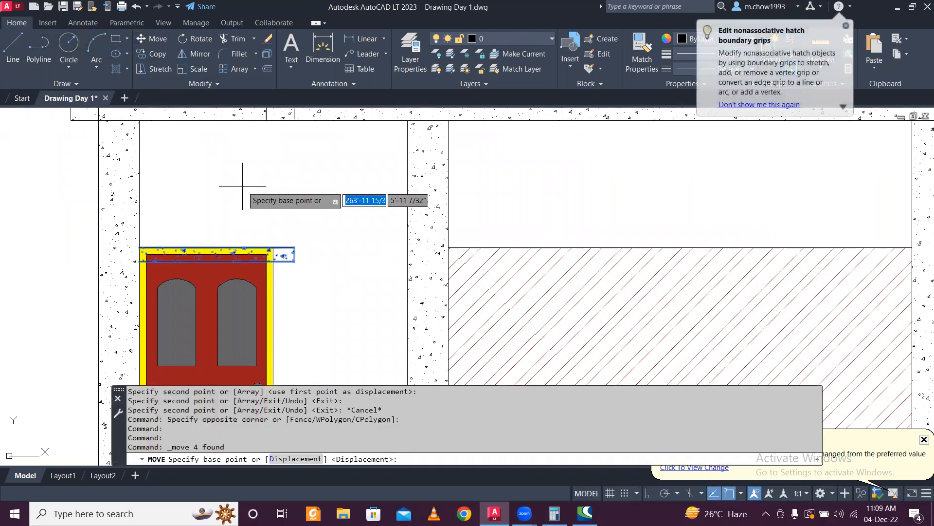
{"action": "scroll", "coordinate": [280, 242], "scroll_direction": "up", "scroll_amount": 4}
{"action": "left_click", "coordinate": [263, 286]}
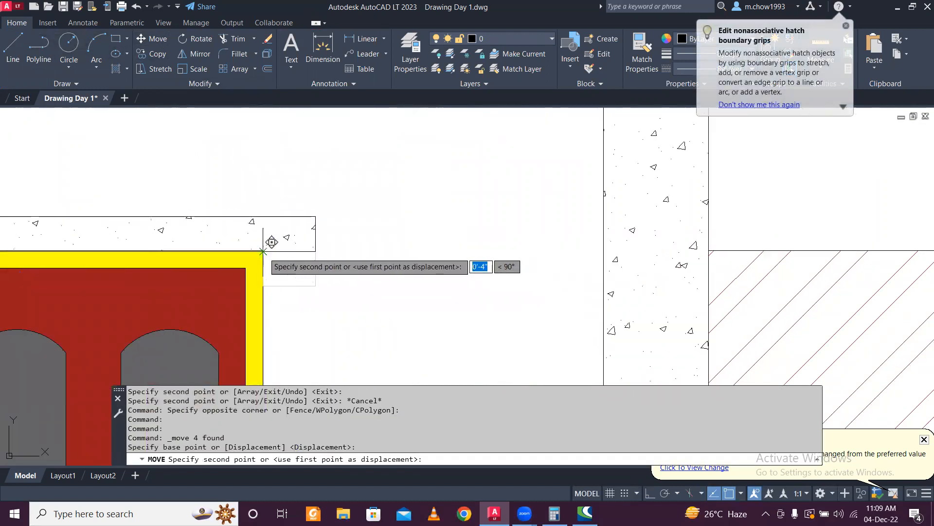
{"action": "left_click", "coordinate": [263, 252]}
- Erase the horizontal guide line at lintel level across the bay with the door and window
{"action": "scroll", "coordinate": [282, 219], "scroll_direction": "down", "scroll_amount": 5}
{"action": "middle_click_drag", "start_coordinate": [374, 185], "coordinate": [341, 259]}
{"action": "scroll", "coordinate": [697, 314], "scroll_direction": "up", "scroll_amount": 1}
{"action": "left_click", "coordinate": [696, 301]}
{"action": "left_click", "coordinate": [677, 287]}
{"action": "key", "text": "Delete"}
{"action": "scroll", "coordinate": [581, 268], "scroll_direction": "down", "scroll_amount": 2}
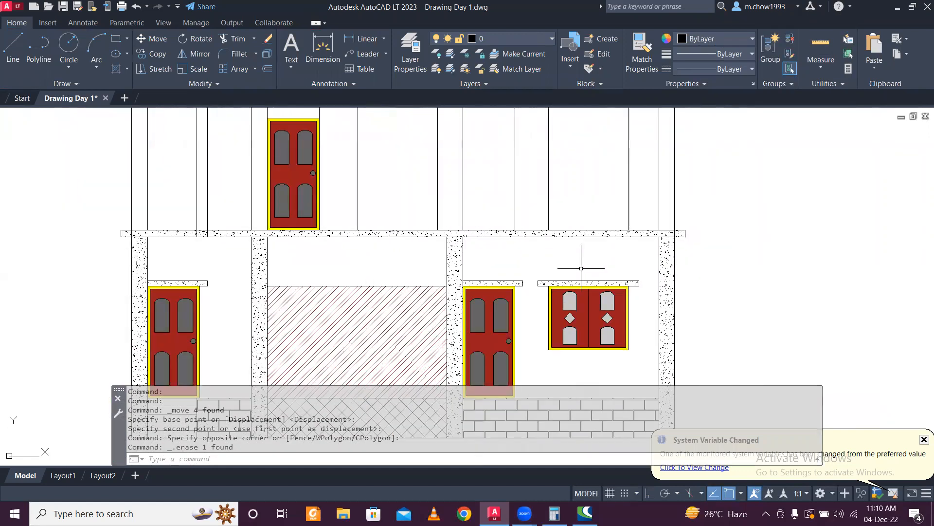
- Copy the first-floor door along the slab to the projection line above the third column's right face
{"action": "scroll", "coordinate": [486, 305], "scroll_direction": "down", "scroll_amount": 6}
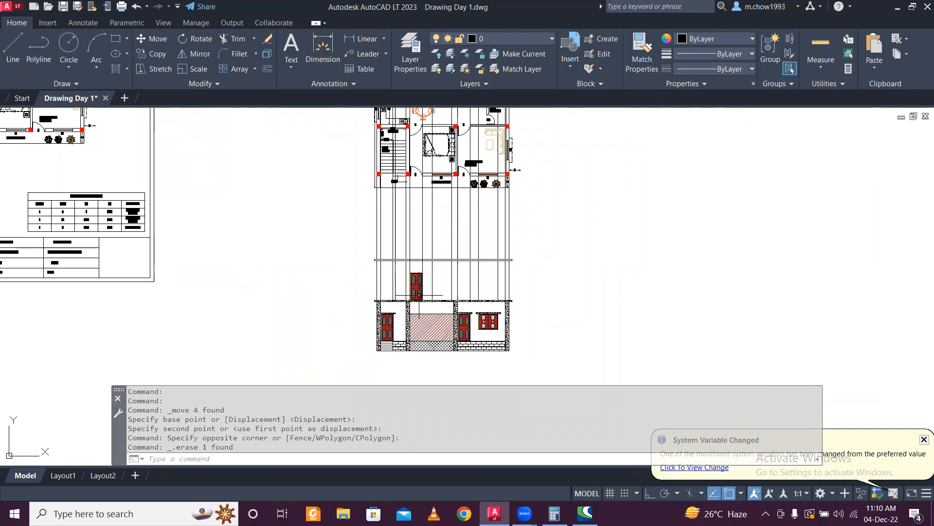
{"action": "scroll", "coordinate": [423, 292], "scroll_direction": "up", "scroll_amount": 6}
{"action": "left_click", "coordinate": [416, 194]}
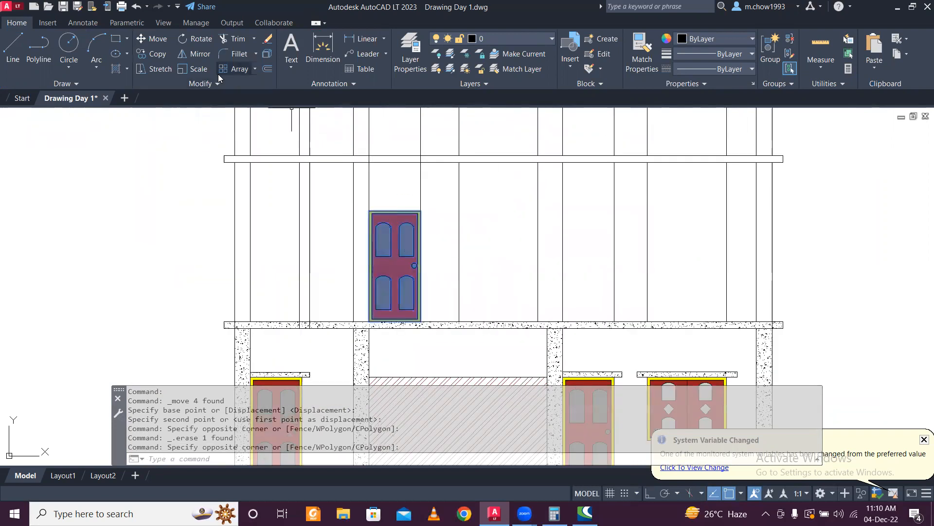
{"action": "left_click", "coordinate": [164, 55]}
{"action": "scroll", "coordinate": [374, 312], "scroll_direction": "up", "scroll_amount": 5}
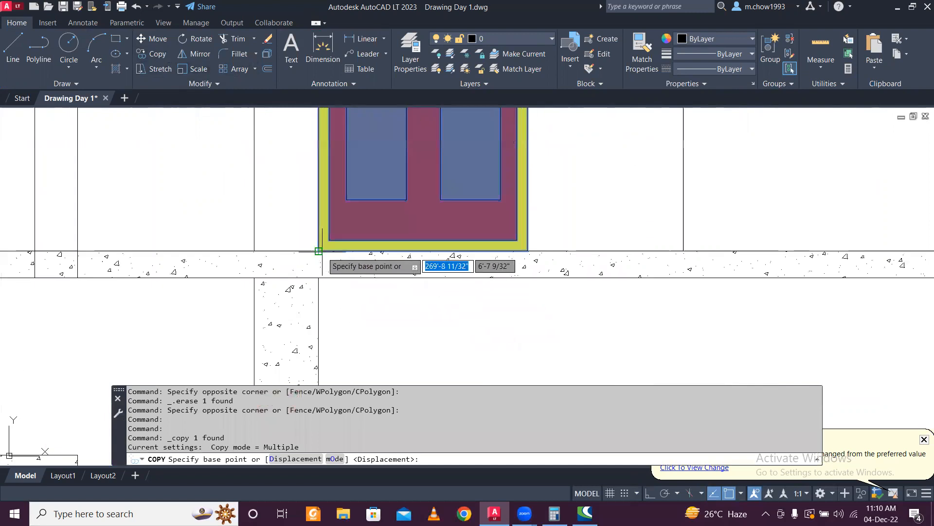
{"action": "left_click", "coordinate": [319, 251]}
{"action": "scroll", "coordinate": [319, 251], "scroll_direction": "down", "scroll_amount": 6}
{"action": "scroll", "coordinate": [468, 244], "scroll_direction": "up", "scroll_amount": 2}
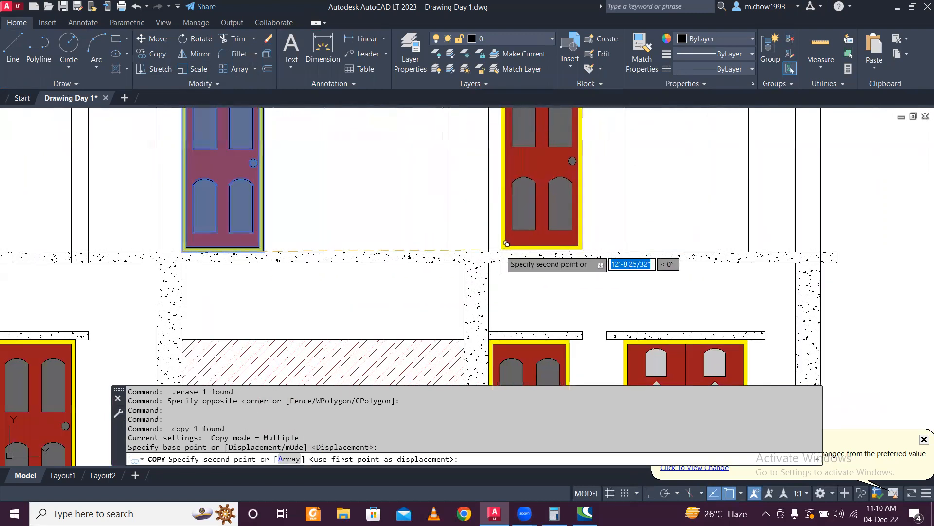
{"action": "left_click", "coordinate": [489, 251]}
{"action": "scroll", "coordinate": [457, 251], "scroll_direction": "down", "scroll_amount": 5}
{"action": "key", "text": "Escape"}
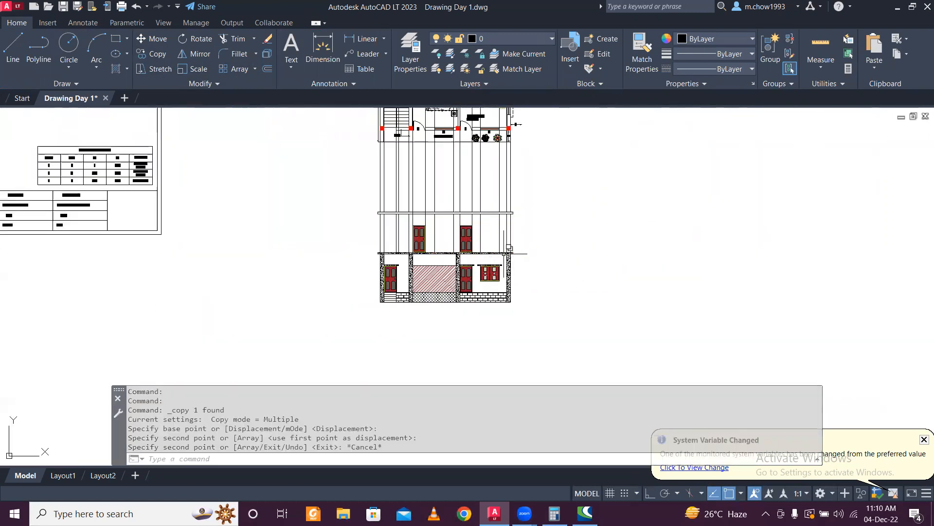
{"action": "middle_click_drag", "start_coordinate": [491, 232], "coordinate": [479, 268]}
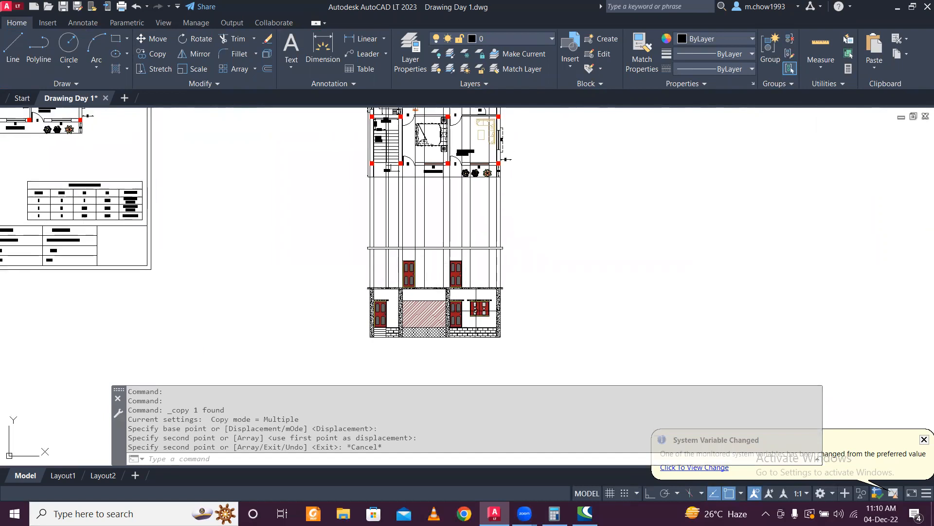
- Draw a horizontal guide line from the top of the right first-floor door outward past the building's right edge
{"action": "scroll", "coordinate": [487, 312], "scroll_direction": "up", "scroll_amount": 4}
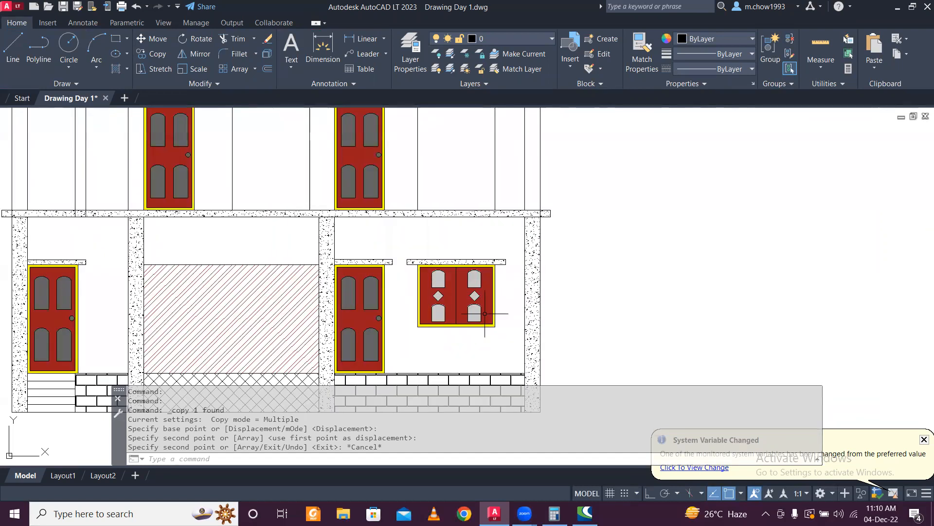
{"action": "scroll", "coordinate": [455, 312], "scroll_direction": "down", "scroll_amount": 2}
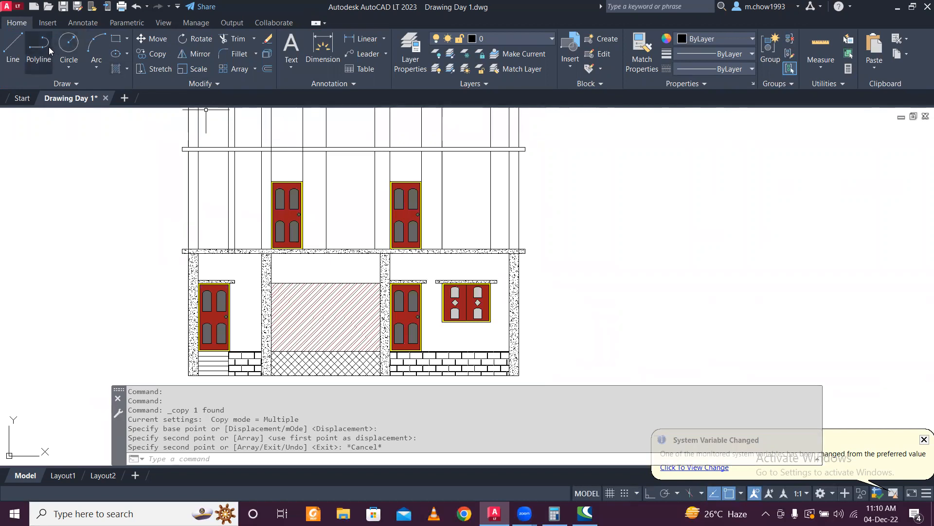
{"action": "left_click", "coordinate": [12, 48]}
{"action": "left_click", "coordinate": [423, 181]}
{"action": "left_click", "coordinate": [619, 181]}
{"action": "key", "text": "Escape"}
- Copy the ground-floor window up to the first floor, aligning its top-left corner with the window projection line and the door-head guide line
{"action": "left_click", "coordinate": [508, 331]}
{"action": "left_click", "coordinate": [494, 331]}
{"action": "left_click", "coordinate": [466, 308]}
{"action": "left_click", "coordinate": [154, 52]}
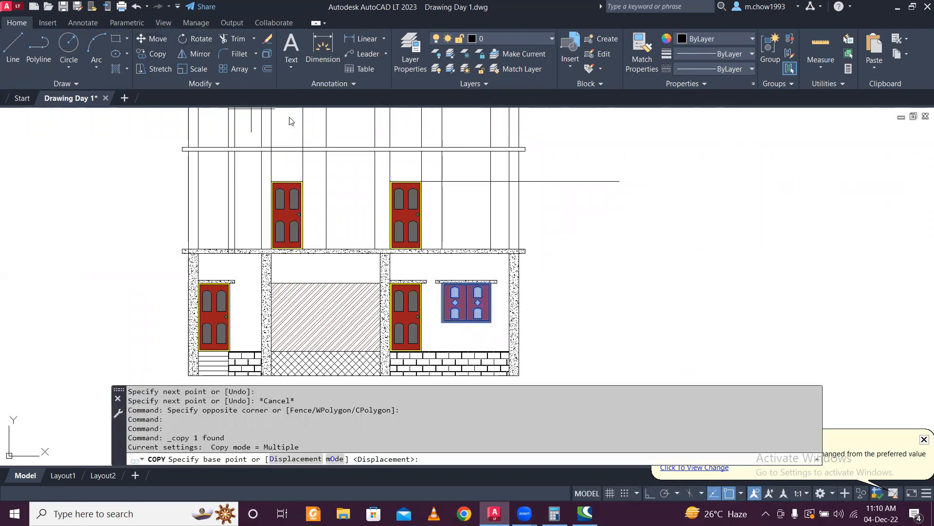
{"action": "scroll", "coordinate": [433, 278], "scroll_direction": "up", "scroll_amount": 10}
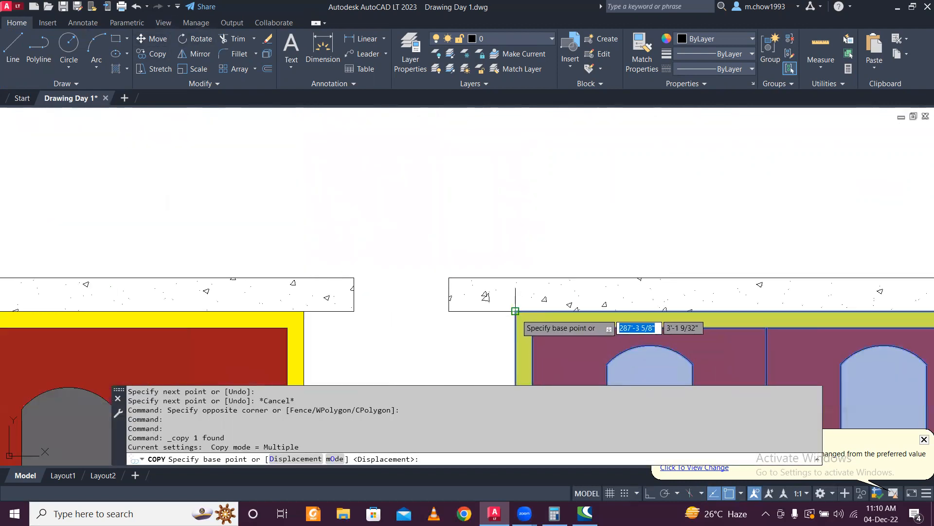
{"action": "left_click", "coordinate": [517, 311]}
{"action": "scroll", "coordinate": [517, 313], "scroll_direction": "down", "scroll_amount": 5}
{"action": "scroll", "coordinate": [512, 199], "scroll_direction": "up", "scroll_amount": 3}
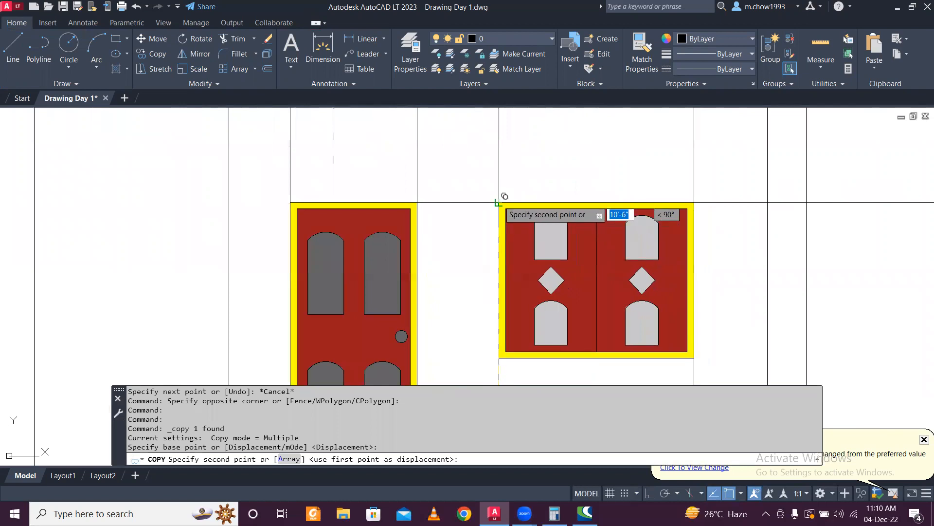
{"action": "left_click", "coordinate": [499, 202]}
{"action": "key", "text": "Escape"}
- Delete the horizontal guide line beside the right first-floor window
{"action": "scroll", "coordinate": [507, 213], "scroll_direction": "down", "scroll_amount": 6}
{"action": "left_click", "coordinate": [603, 231]}
{"action": "left_click", "coordinate": [584, 186]}
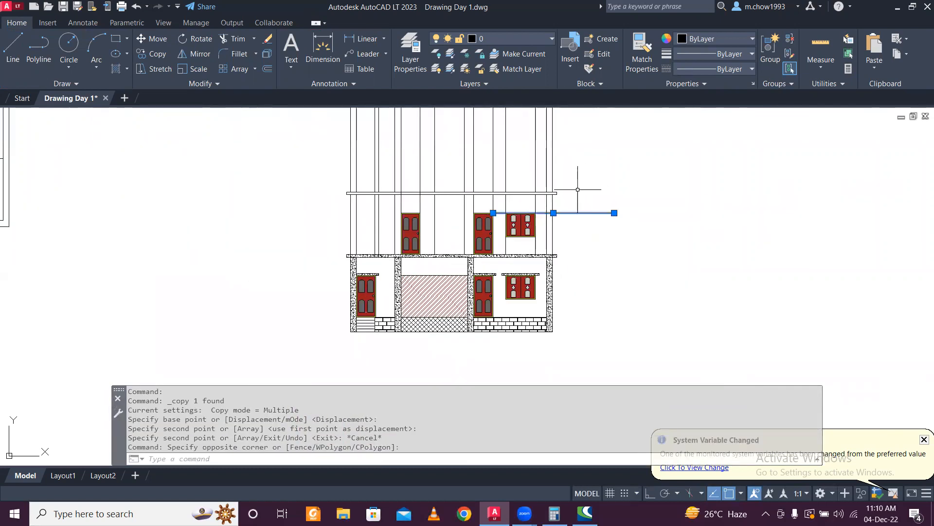
{"action": "scroll", "coordinate": [578, 189], "scroll_direction": "down", "scroll_amount": 5}
{"action": "scroll", "coordinate": [569, 224], "scroll_direction": "up", "scroll_amount": 3}
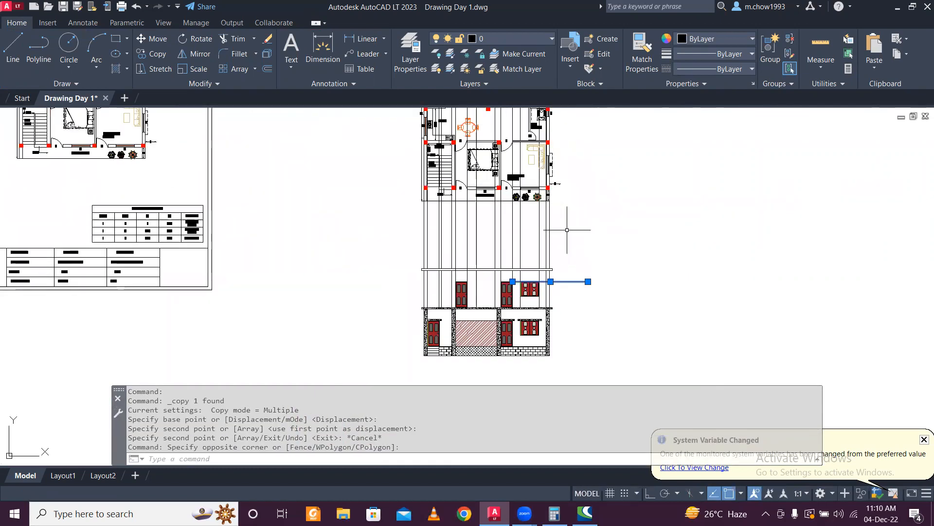
{"action": "key", "text": "Delete"}
{"action": "scroll", "coordinate": [556, 265], "scroll_direction": "up", "scroll_amount": 3}
{"action": "mouse_move", "coordinate": [527, 264]}
{"action": "middle_mouse_down"}
{"action": "mouse_move", "coordinate": [555, 190]}
{"action": "mouse_move", "coordinate": [574, 319]}
{"action": "mouse_move", "coordinate": [562, 362]}
{"action": "mouse_move", "coordinate": [550, 294]}
{"action": "mouse_move", "coordinate": [580, 326]}
{"action": "mouse_move", "coordinate": [589, 250]}
{"action": "mouse_move", "coordinate": [613, 267]}
{"action": "mouse_move", "coordinate": [609, 260]}
{"action": "middle_mouse_up"}
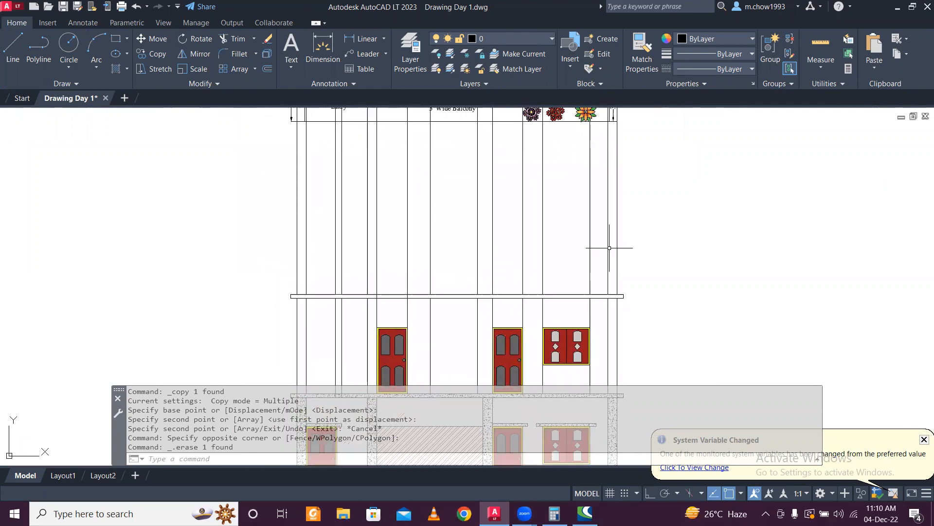
- With Ortho on, draw a horizontal guide line from the right first-floor door's top-left corner leftward past the left door
{"action": "left_click", "coordinate": [15, 47]}
{"action": "scroll", "coordinate": [479, 365], "scroll_direction": "up", "scroll_amount": 3}
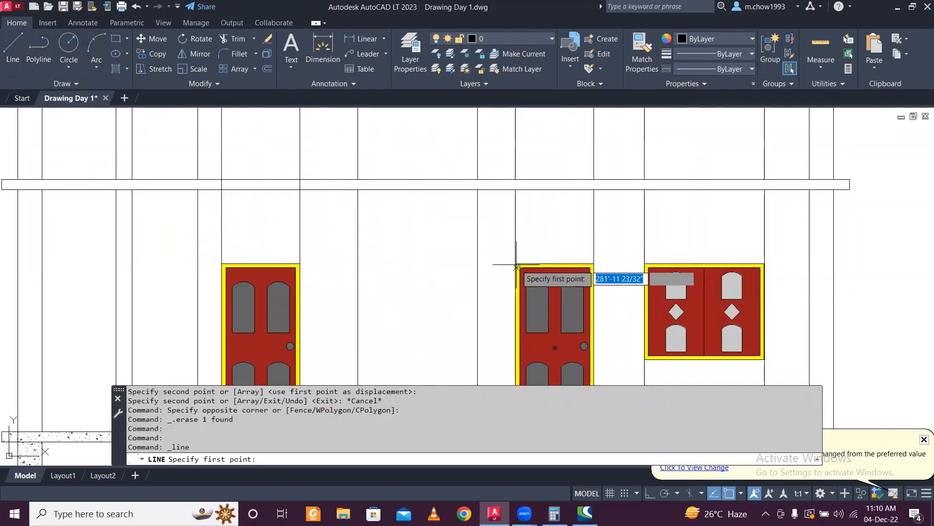
{"action": "left_click", "coordinate": [516, 264]}
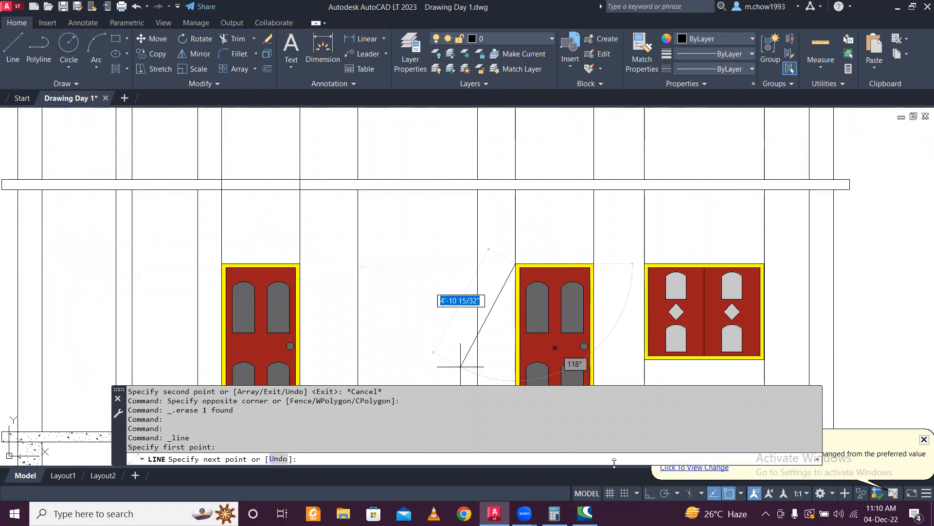
{"action": "left_click", "coordinate": [649, 493]}
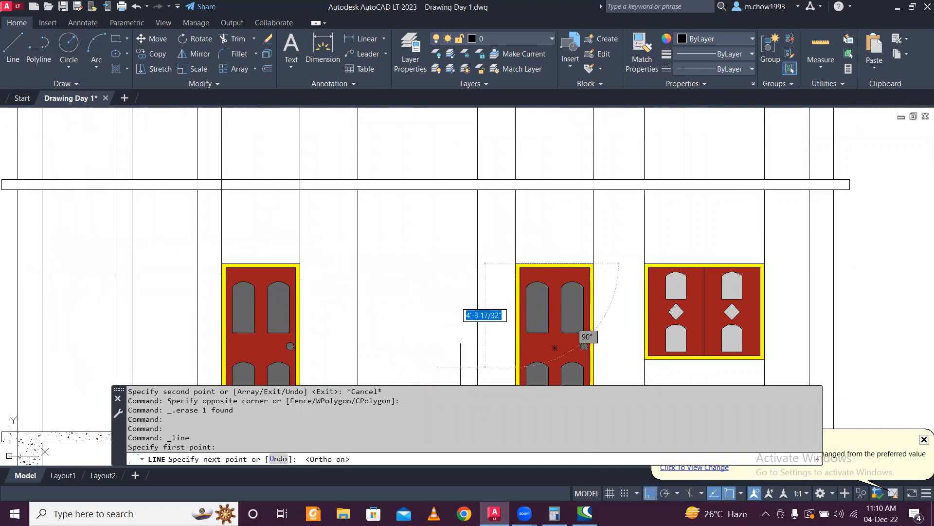
{"action": "left_click", "coordinate": [69, 264]}
{"action": "key", "text": "Escape"}
- Copy the right first-floor window by its top-right corner to the window projection lines between the two first-floor doors
{"action": "left_click", "coordinate": [686, 248]}
{"action": "left_click", "coordinate": [680, 292]}
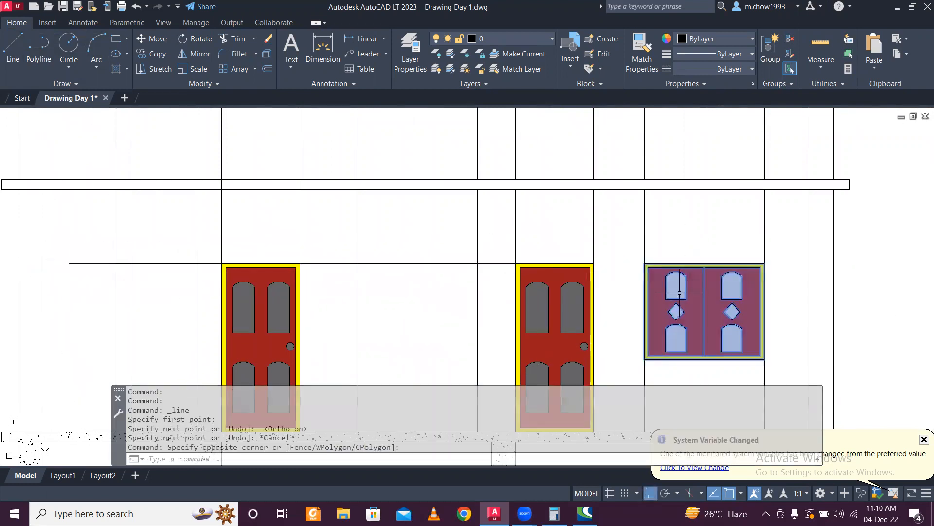
{"action": "left_click", "coordinate": [148, 54]}
{"action": "left_click", "coordinate": [763, 265]}
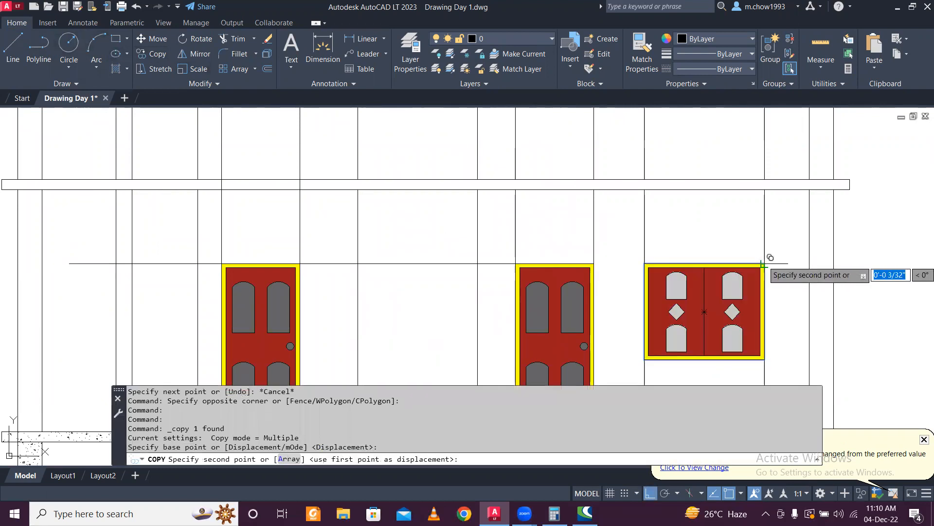
{"action": "left_click", "coordinate": [478, 263]}
{"action": "key", "text": "Escape"}
- Delete the horizontal guide line at the head of the left first-floor door
{"action": "scroll", "coordinate": [453, 234], "scroll_direction": "down", "scroll_amount": 7}
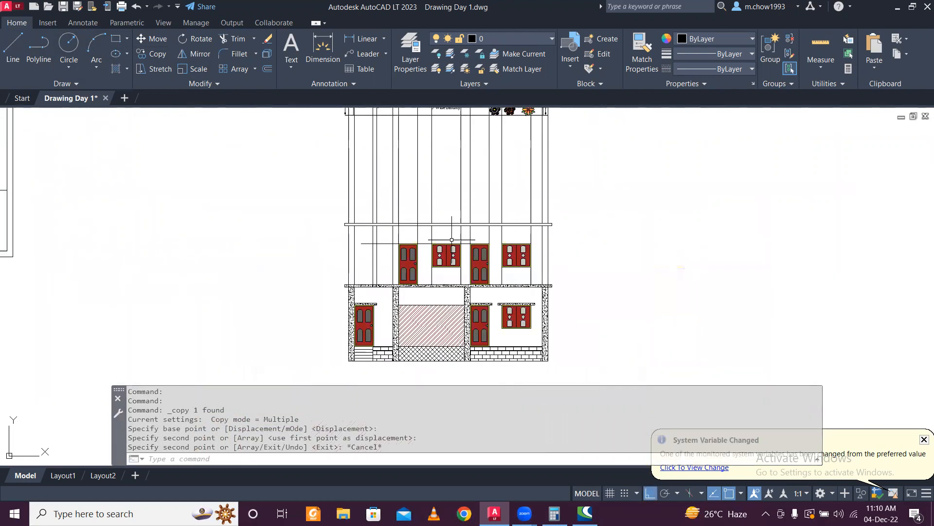
{"action": "scroll", "coordinate": [387, 241], "scroll_direction": "up", "scroll_amount": 4}
{"action": "left_click", "coordinate": [382, 242]}
{"action": "key", "text": "Delete"}
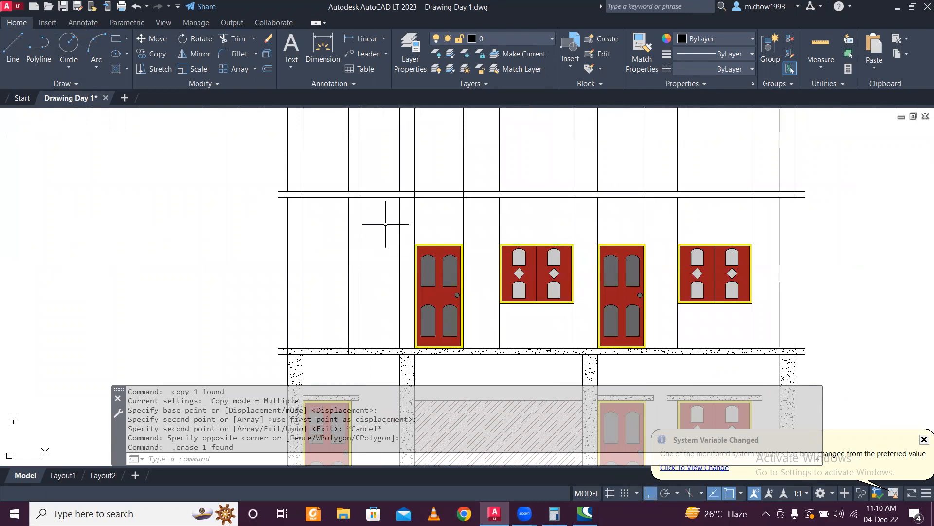
- Offset the top line of the first-floor slab upward by 2'6 to set the balcony railing height
{"action": "scroll", "coordinate": [385, 219], "scroll_direction": "down", "scroll_amount": 5}
{"action": "scroll", "coordinate": [408, 314], "scroll_direction": "up", "scroll_amount": 3}
{"action": "middle_click_drag", "start_coordinate": [414, 286], "coordinate": [420, 309]}
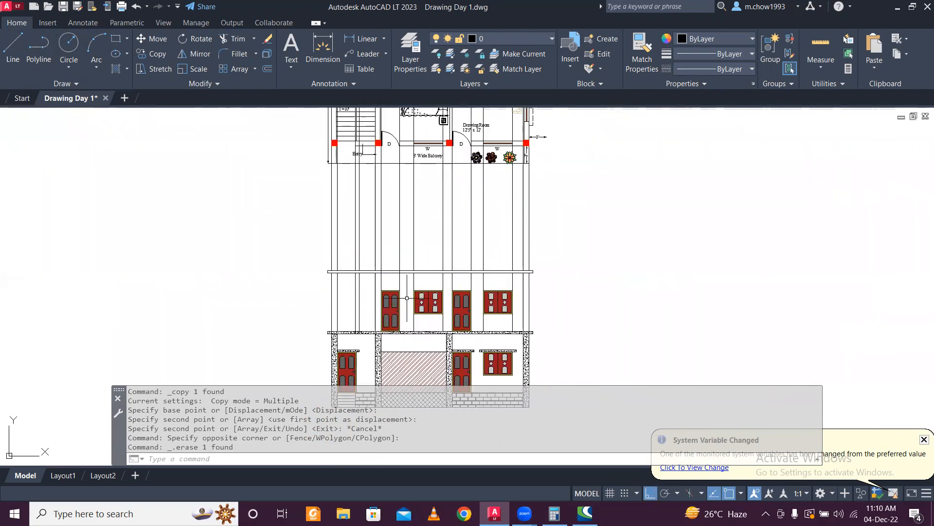
{"action": "middle_click_drag", "start_coordinate": [373, 282], "coordinate": [380, 303]}
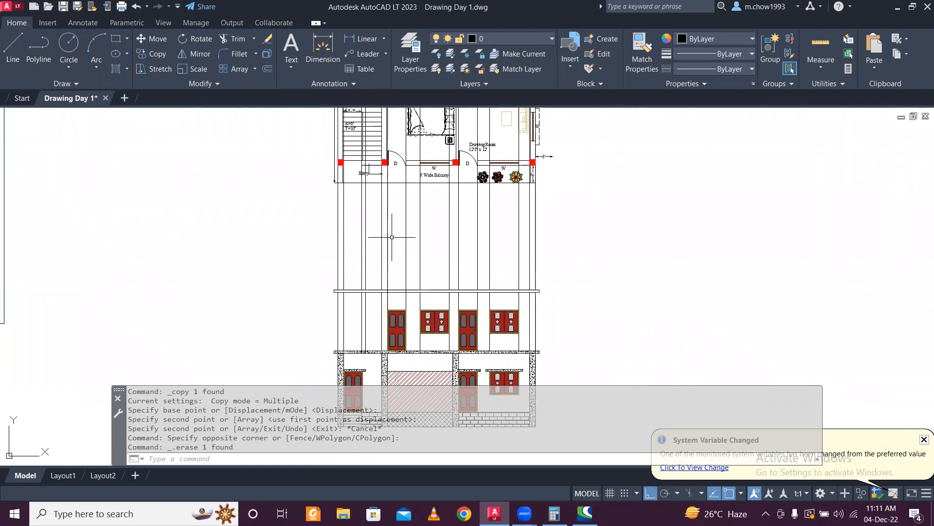
{"action": "scroll", "coordinate": [351, 357], "scroll_direction": "up", "scroll_amount": 2}
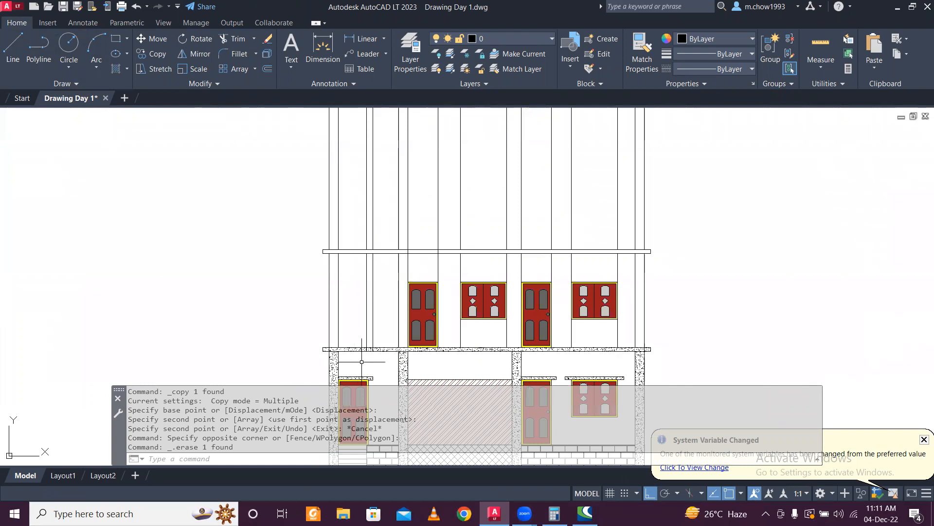
{"action": "type", "text": "o"}
{"action": "key", "text": "Return"}
{"action": "type", "text": "2'6"}
{"action": "key", "text": "Return"}
{"action": "scroll", "coordinate": [360, 336], "scroll_direction": "up", "scroll_amount": 2}
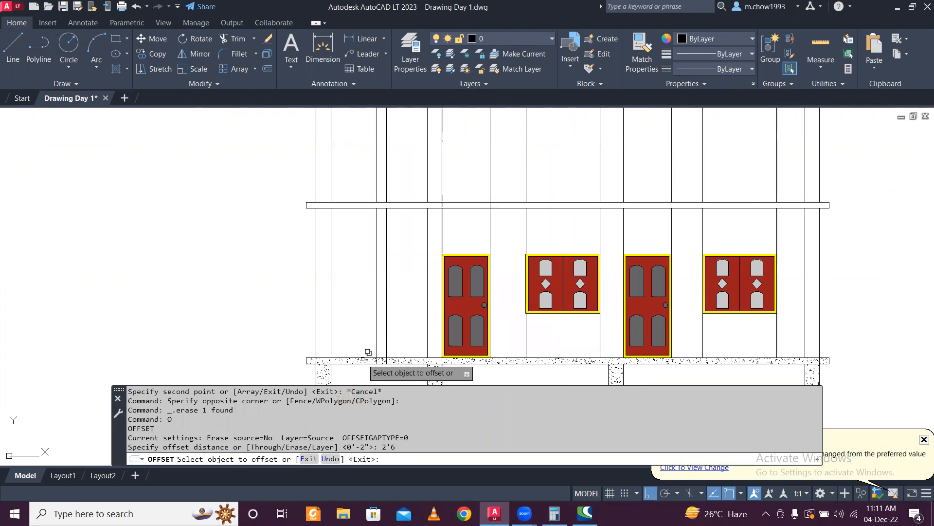
{"action": "left_click", "coordinate": [366, 356]}
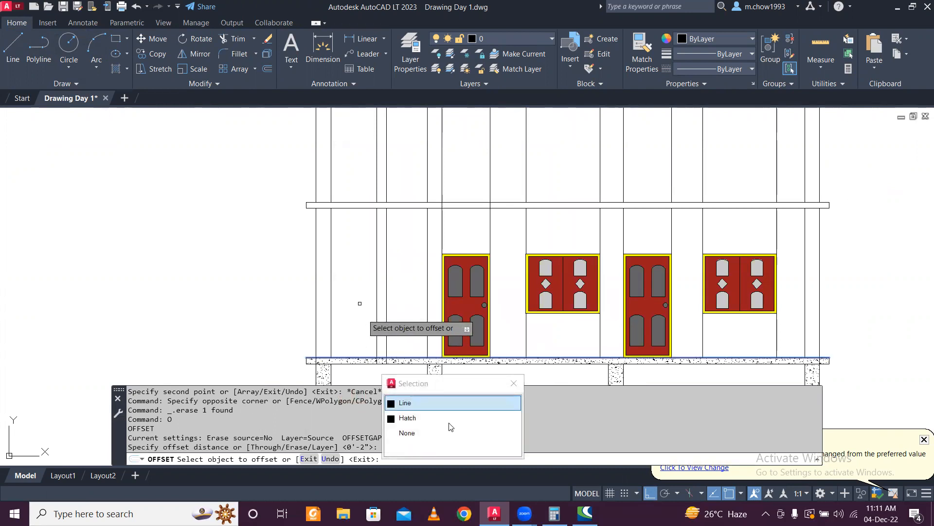
{"action": "scroll", "coordinate": [364, 362], "scroll_direction": "up", "scroll_amount": 3}
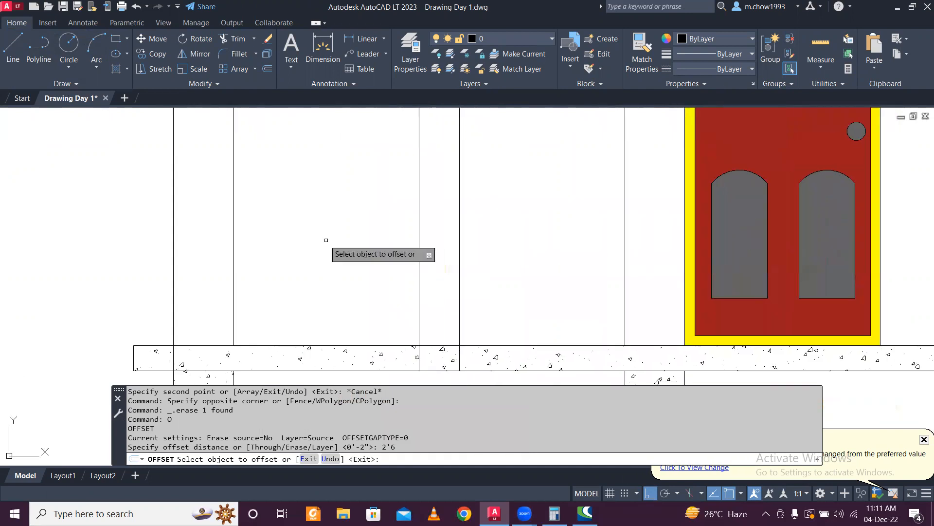
{"action": "scroll", "coordinate": [329, 249], "scroll_direction": "down", "scroll_amount": 2}
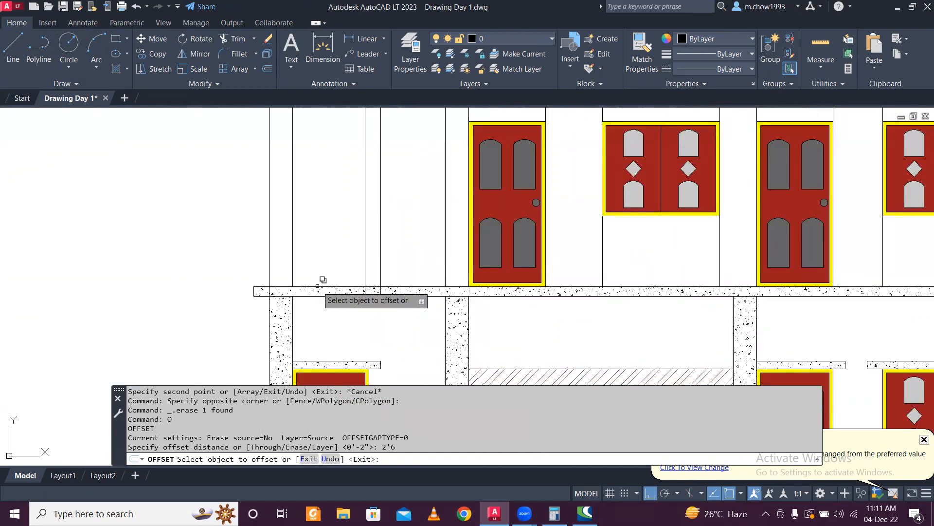
{"action": "left_click", "coordinate": [319, 288]}
{"action": "left_click", "coordinate": [370, 331]}
{"action": "left_click", "coordinate": [346, 157]}
{"action": "scroll", "coordinate": [292, 221], "scroll_direction": "down", "scroll_amount": 2}
{"action": "key", "text": "Escape"}
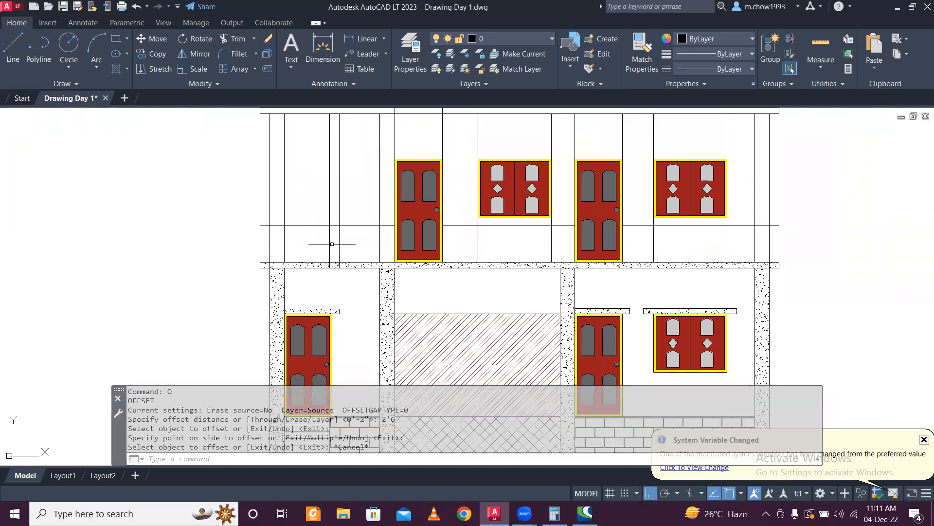
- Offset the railing line downward by 2 inches to give the handrail its thickness
{"action": "type", "text": "o"}
{"action": "key", "text": "Return"}
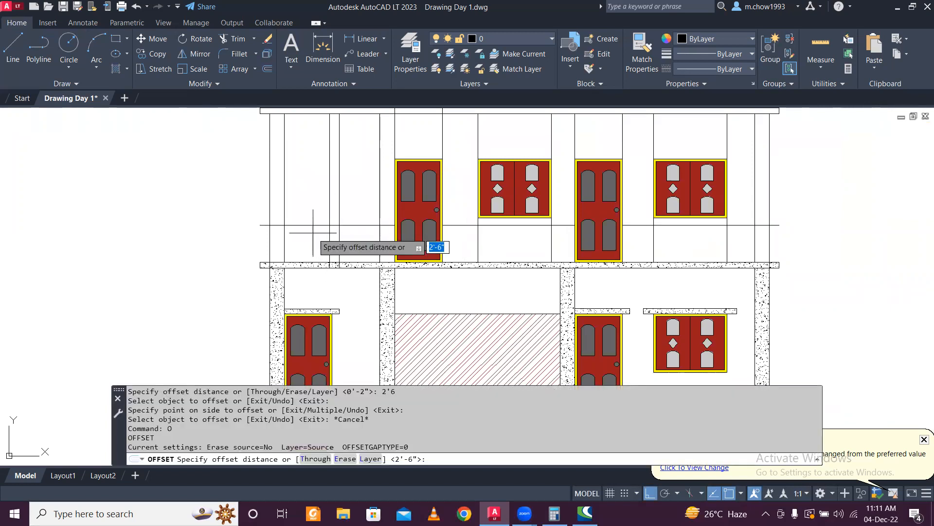
{"action": "type", "text": "2"}
{"action": "key", "text": "Return"}
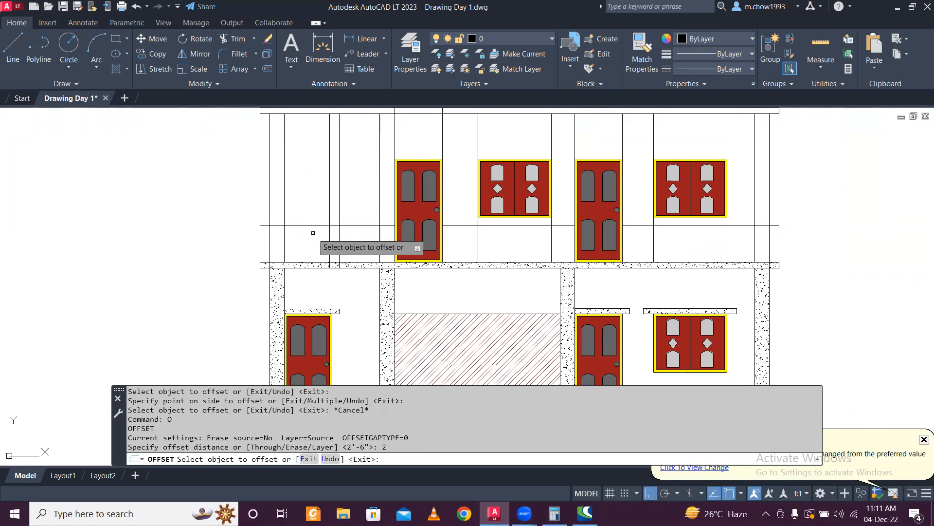
{"action": "scroll", "coordinate": [313, 233], "scroll_direction": "up", "scroll_amount": 2}
{"action": "left_click", "coordinate": [298, 221]}
{"action": "left_click", "coordinate": [315, 249]}
{"action": "key", "text": "Escape"}
- Close the left and right ends of the handrail with short vertical lines
{"action": "scroll", "coordinate": [212, 210], "scroll_direction": "up", "scroll_amount": 4}
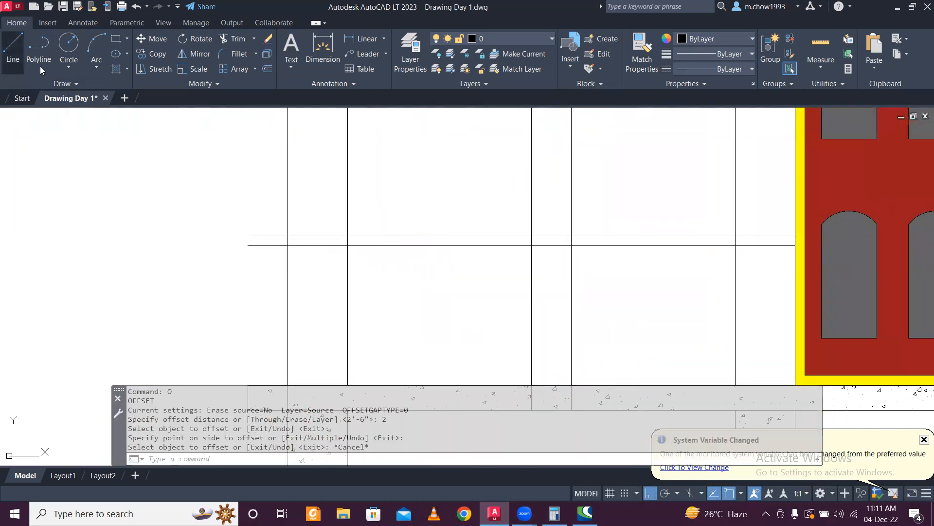
{"action": "left_click", "coordinate": [13, 49]}
{"action": "left_click", "coordinate": [249, 236]}
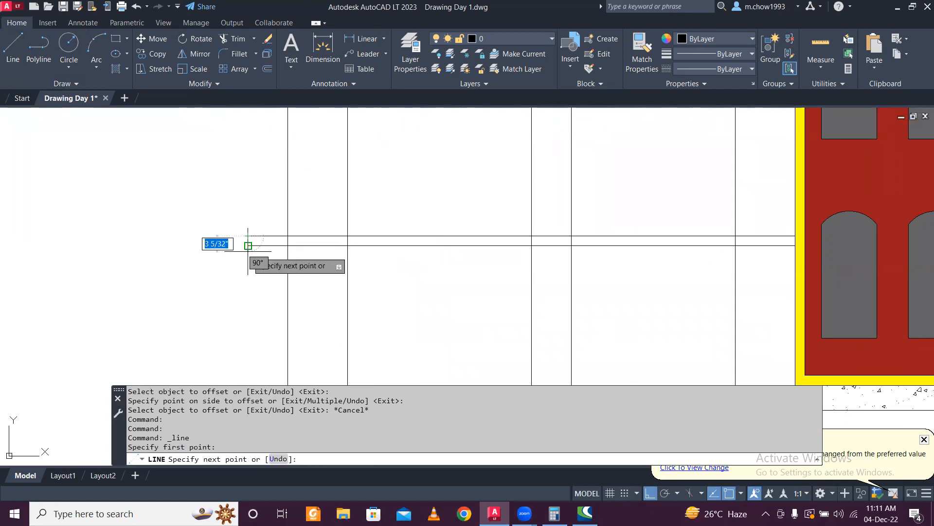
{"action": "left_click", "coordinate": [248, 247]}
{"action": "key", "text": "Escape"}
{"action": "scroll", "coordinate": [221, 226], "scroll_direction": "down", "scroll_amount": 8}
{"action": "scroll", "coordinate": [563, 226], "scroll_direction": "up", "scroll_amount": 8}
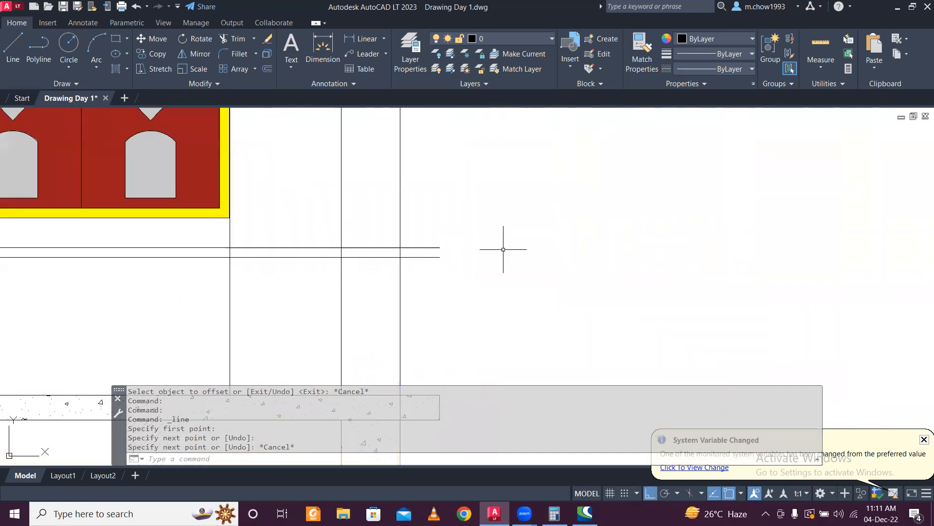
{"action": "key", "text": "Return"}
{"action": "left_click", "coordinate": [440, 247]}
{"action": "left_click", "coordinate": [439, 257]}
{"action": "key", "text": "Escape"}
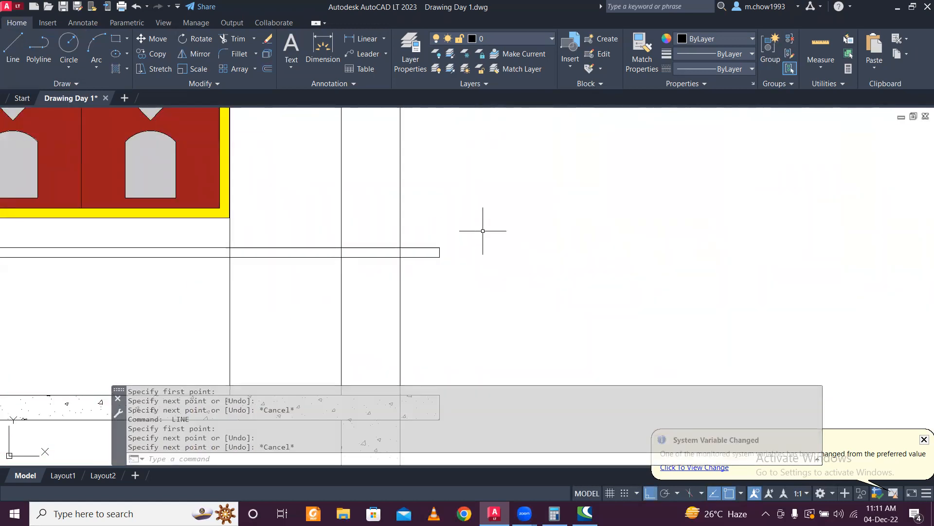
- Draw a narrow rectangular post about 2 3/4" wide and 2'-4" high between handrail and slab at the railing's left end
{"action": "scroll", "coordinate": [482, 230], "scroll_direction": "down", "scroll_amount": 8}
{"action": "middle_click_drag", "start_coordinate": [111, 272], "coordinate": [370, 285]}
{"action": "scroll", "coordinate": [208, 245], "scroll_direction": "up", "scroll_amount": 5}
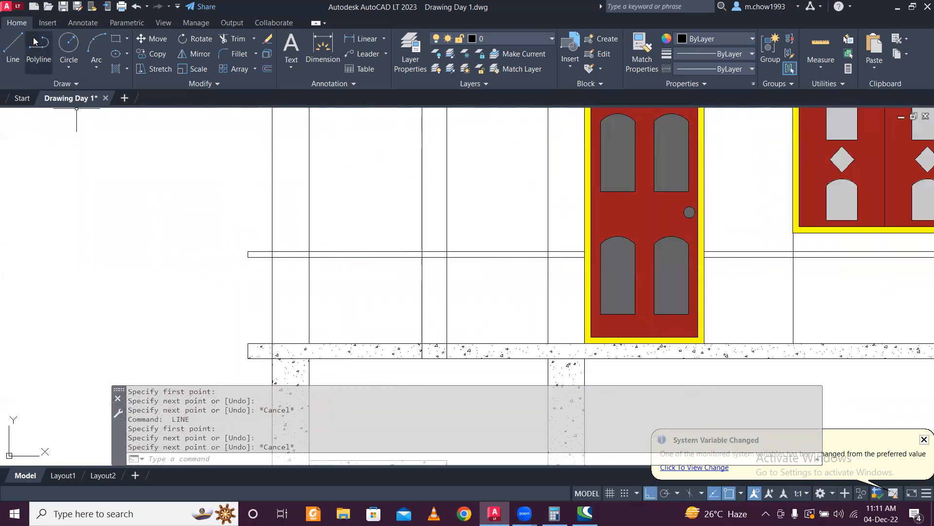
{"action": "left_click", "coordinate": [116, 39]}
{"action": "left_click", "coordinate": [256, 257]}
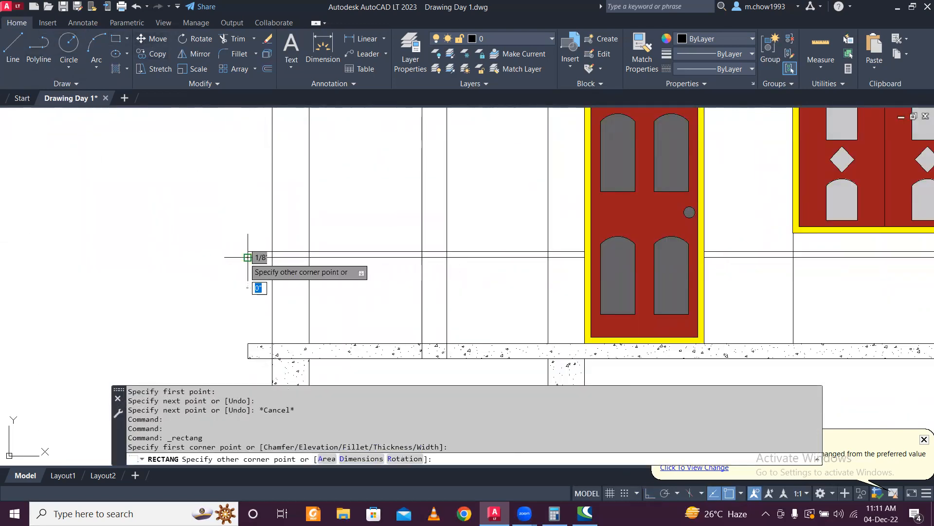
{"action": "scroll", "coordinate": [255, 345], "scroll_direction": "up", "scroll_amount": 2}
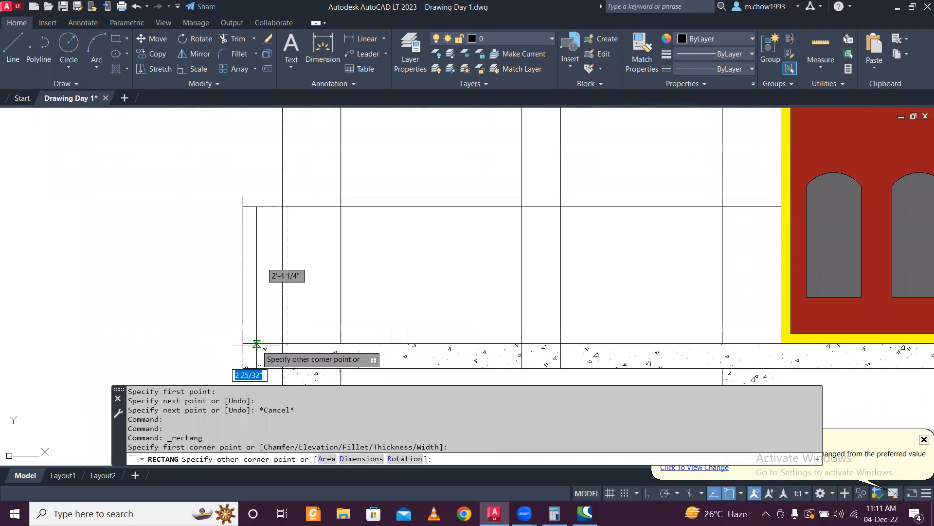
{"action": "left_click", "coordinate": [256, 343]}
{"action": "left_click", "coordinate": [250, 282]}
{"action": "left_click", "coordinate": [219, 256]}
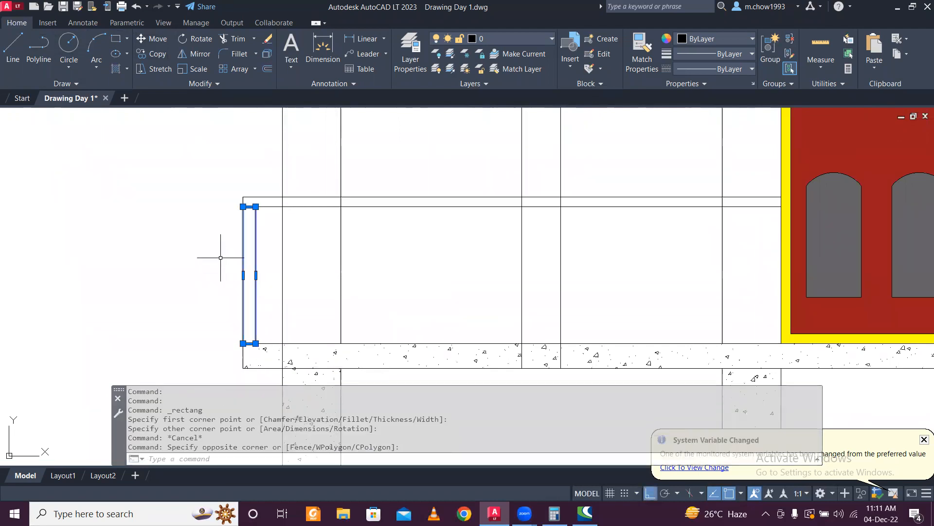
{"action": "scroll", "coordinate": [221, 234], "scroll_direction": "down", "scroll_amount": 3}
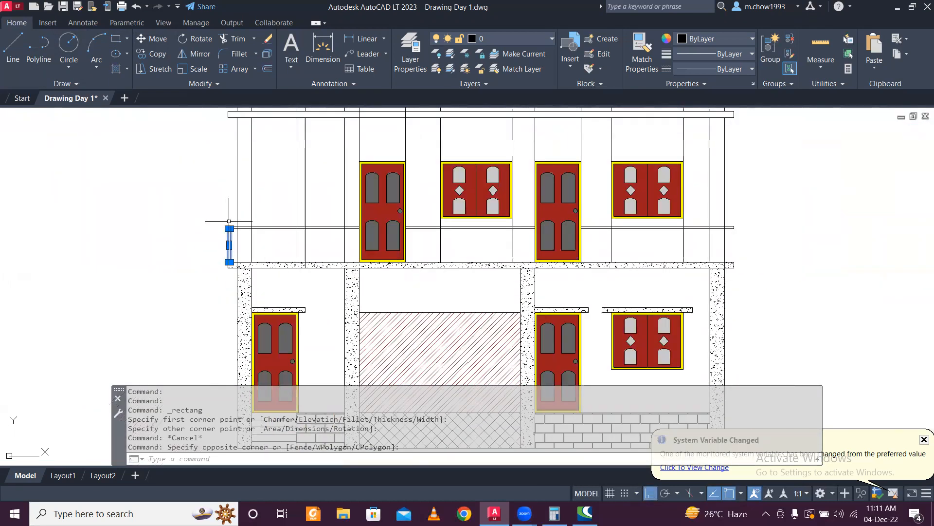
{"action": "scroll", "coordinate": [733, 234], "scroll_direction": "up", "scroll_amount": 1}
{"action": "middle_click_drag", "start_coordinate": [138, 231], "coordinate": [402, 232]}
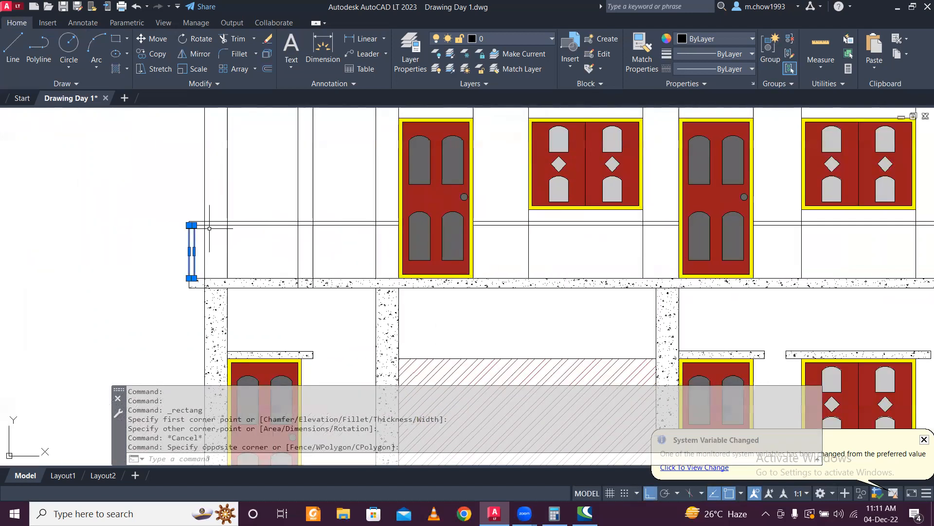
{"action": "scroll", "coordinate": [210, 227], "scroll_direction": "down", "scroll_amount": 4}
{"action": "key", "text": "Escape"}
{"action": "scroll", "coordinate": [214, 219], "scroll_direction": "up", "scroll_amount": 4}
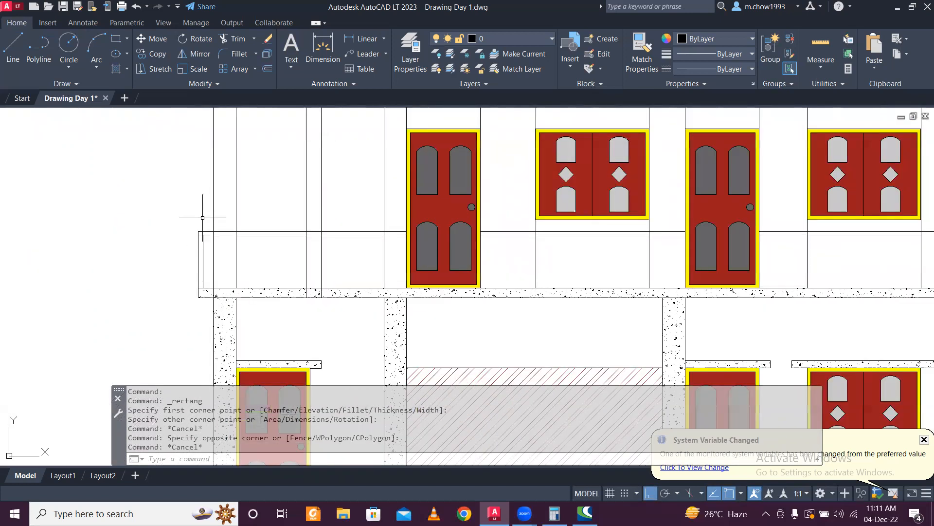
- Create a path array of the narrow railing post along the handrail's lower line, spaced 1' apart
{"action": "left_click", "coordinate": [197, 246]}
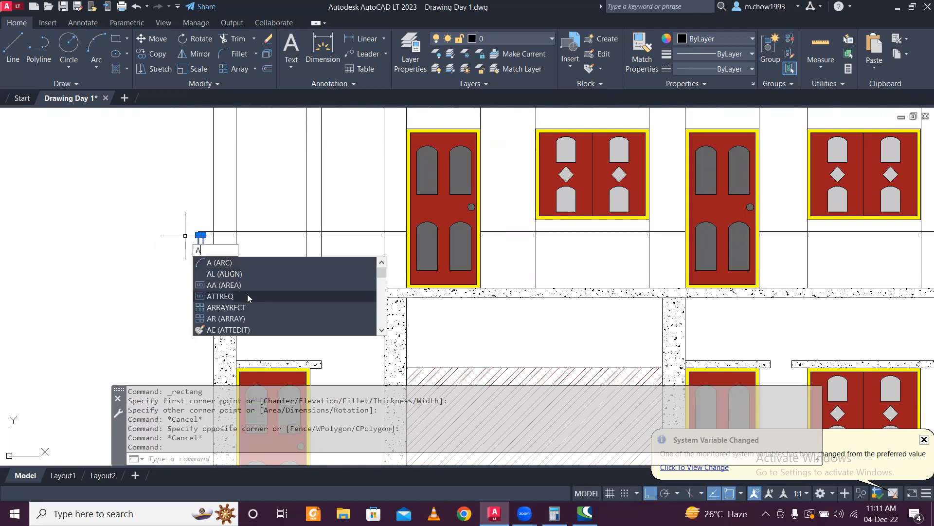
{"action": "left_click", "coordinate": [251, 318]}
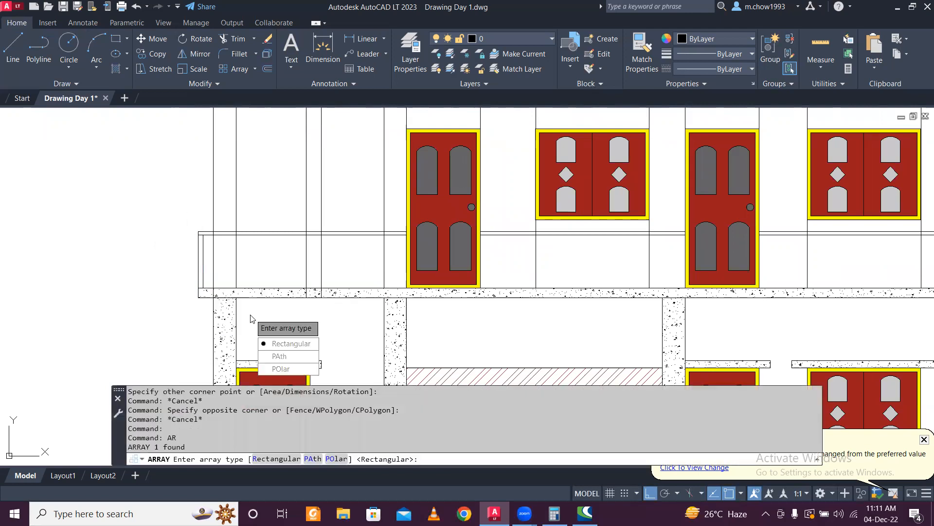
{"action": "left_click", "coordinate": [314, 355]}
{"action": "scroll", "coordinate": [257, 234], "scroll_direction": "up", "scroll_amount": 2}
{"action": "left_click", "coordinate": [261, 231]}
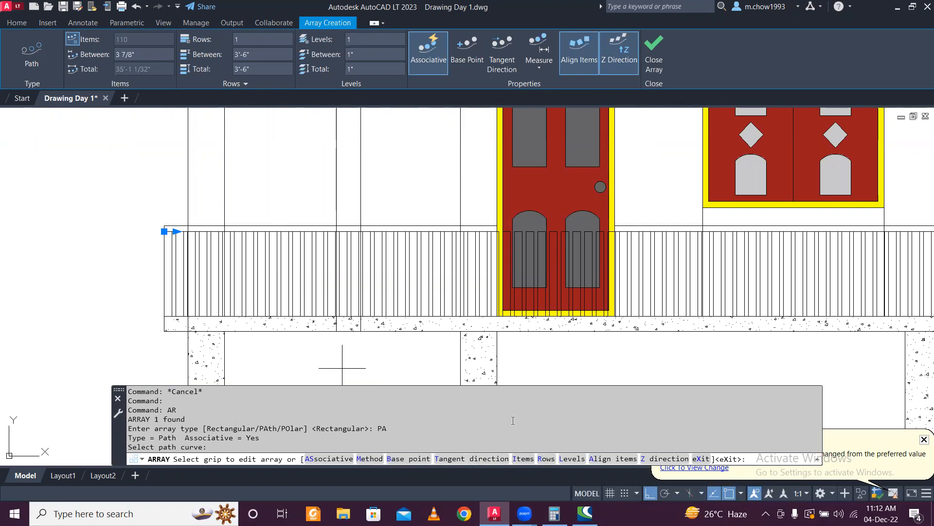
{"action": "left_click", "coordinate": [520, 459]}
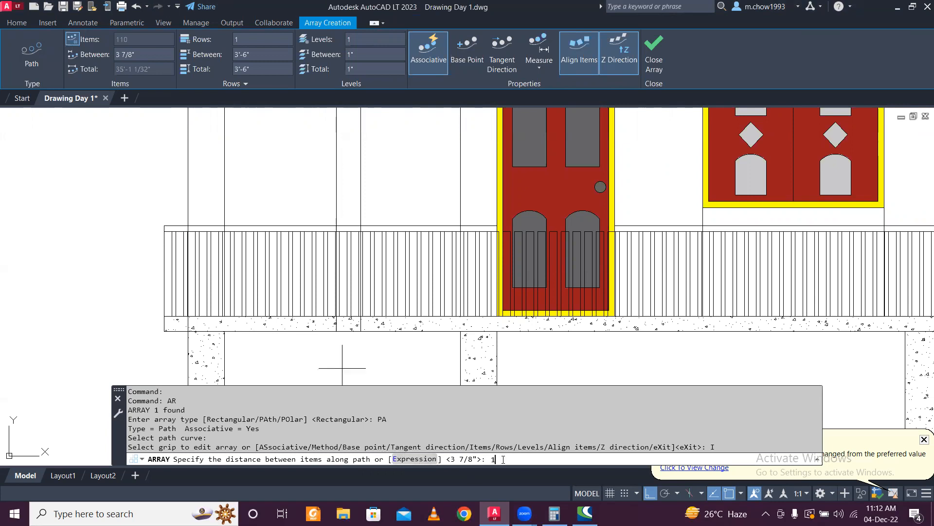
{"action": "key", "text": "Return"}
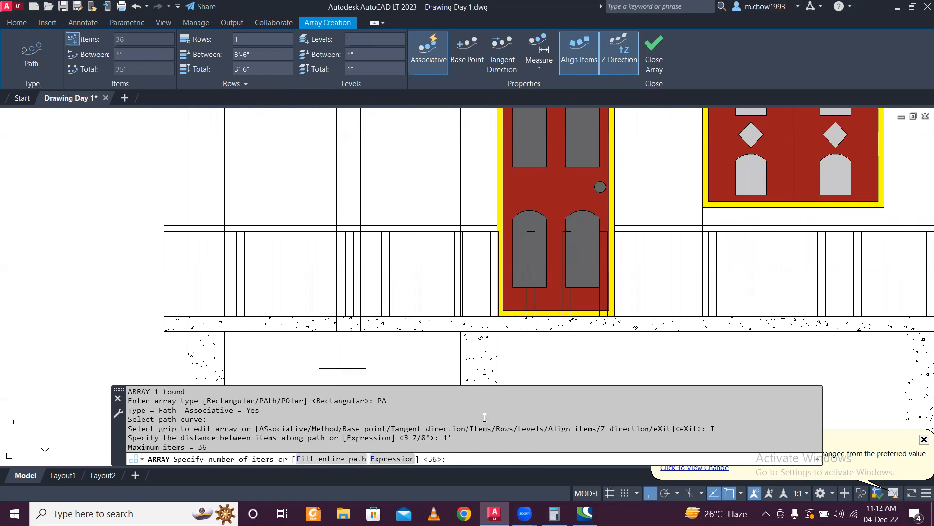
{"action": "key", "text": "Escape"}
{"action": "key", "text": "Escape"}
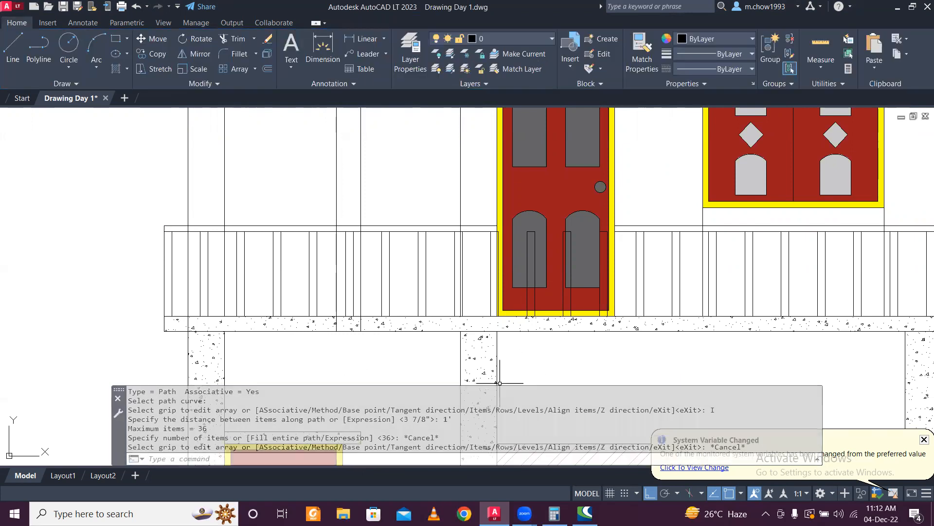
- Examine the arrayed posts along the whole balcony railing, especially where they cross the first-floor doors
{"action": "scroll", "coordinate": [544, 370], "scroll_direction": "down", "scroll_amount": 2}
{"action": "left_click", "coordinate": [543, 369]}
{"action": "key", "text": "Escape"}
{"action": "scroll", "coordinate": [542, 371], "scroll_direction": "down", "scroll_amount": 2}
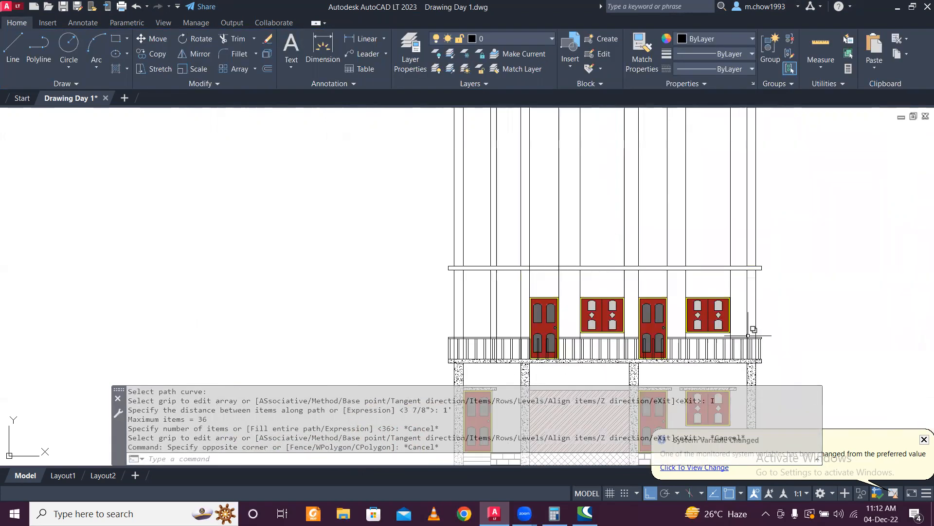
{"action": "scroll", "coordinate": [754, 329], "scroll_direction": "up", "scroll_amount": 4}
{"action": "scroll", "coordinate": [759, 341], "scroll_direction": "down", "scroll_amount": 2}
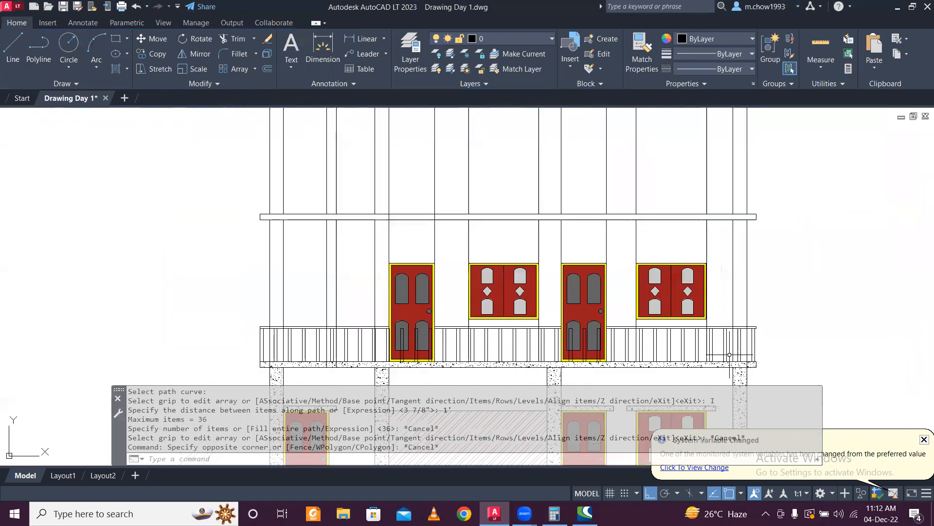
{"action": "middle_click_drag", "start_coordinate": [626, 358], "coordinate": [646, 266]}
{"action": "scroll", "coordinate": [661, 376], "scroll_direction": "up", "scroll_amount": 5}
{"action": "scroll", "coordinate": [646, 267], "scroll_direction": "up", "scroll_amount": 2}
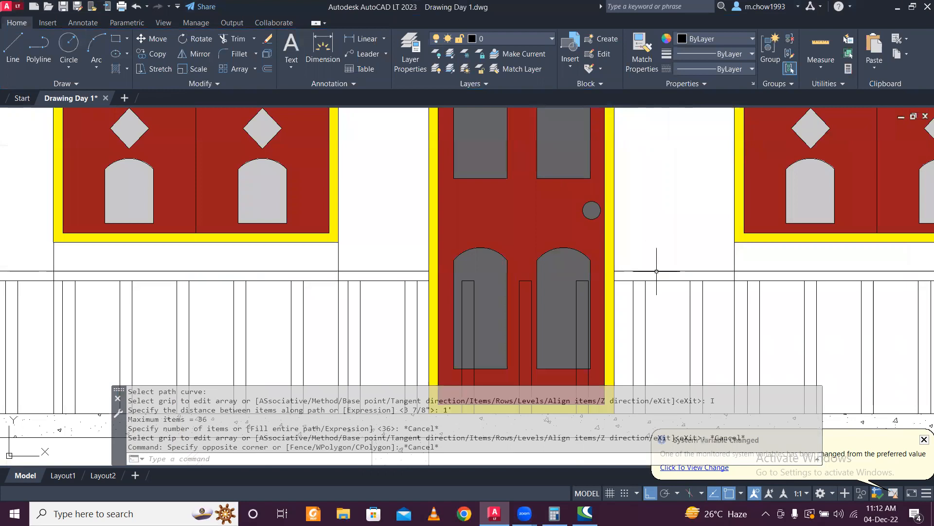
{"action": "left_click", "coordinate": [657, 271]}
{"action": "key", "text": "Escape"}
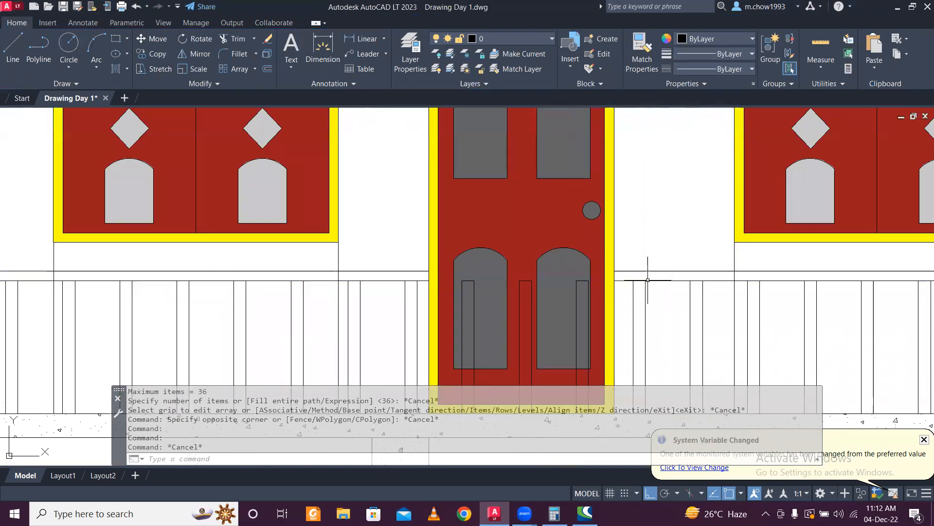
{"action": "scroll", "coordinate": [641, 284], "scroll_direction": "down", "scroll_amount": 8}
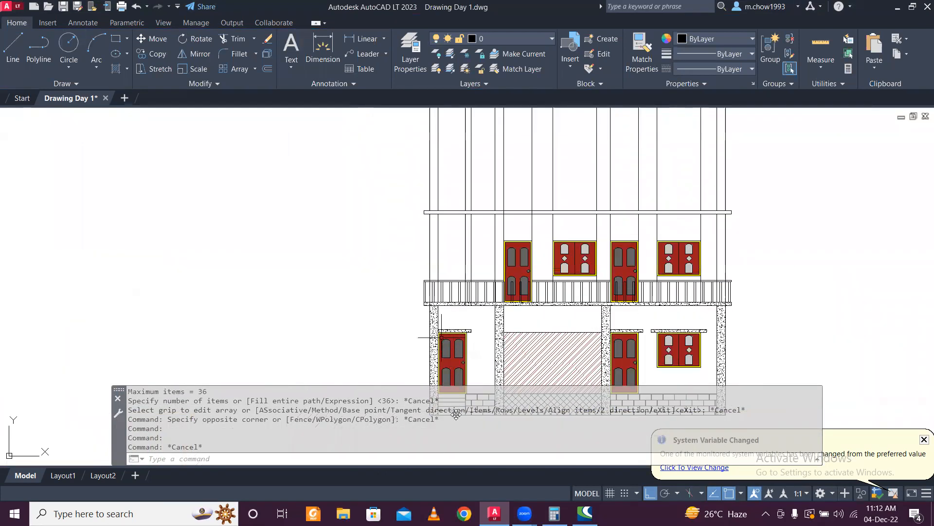
{"action": "scroll", "coordinate": [619, 321], "scroll_direction": "up", "scroll_amount": 2}
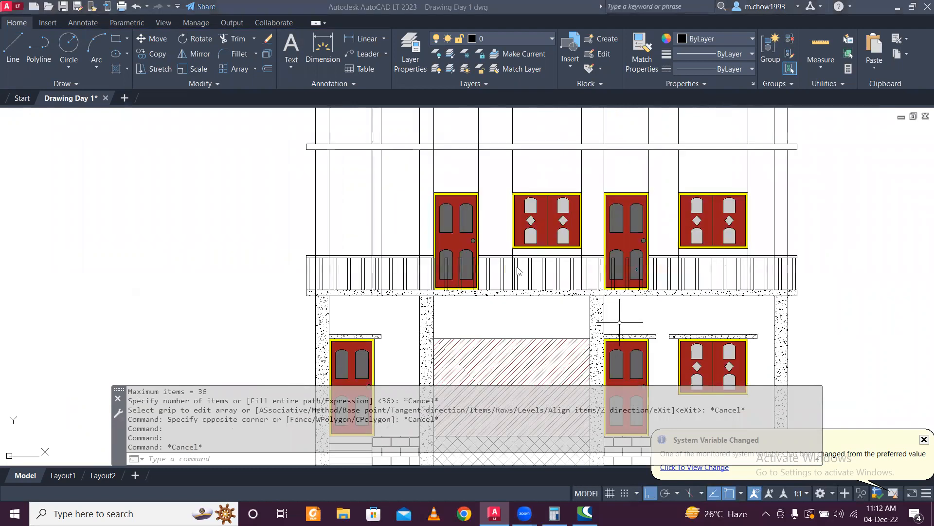
{"action": "scroll", "coordinate": [457, 251], "scroll_direction": "down", "scroll_amount": 4}
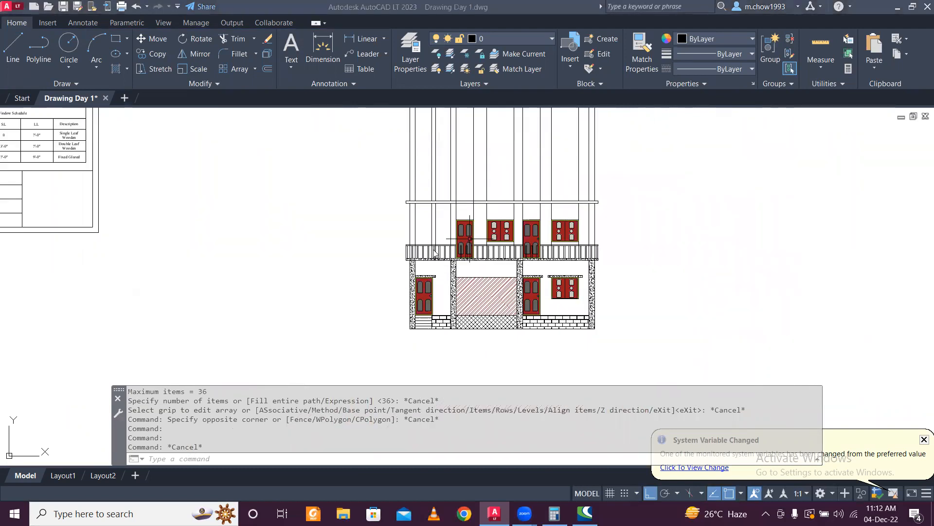
{"action": "scroll", "coordinate": [418, 253], "scroll_direction": "up", "scroll_amount": 4}
{"action": "scroll", "coordinate": [436, 221], "scroll_direction": "up", "scroll_amount": 2}
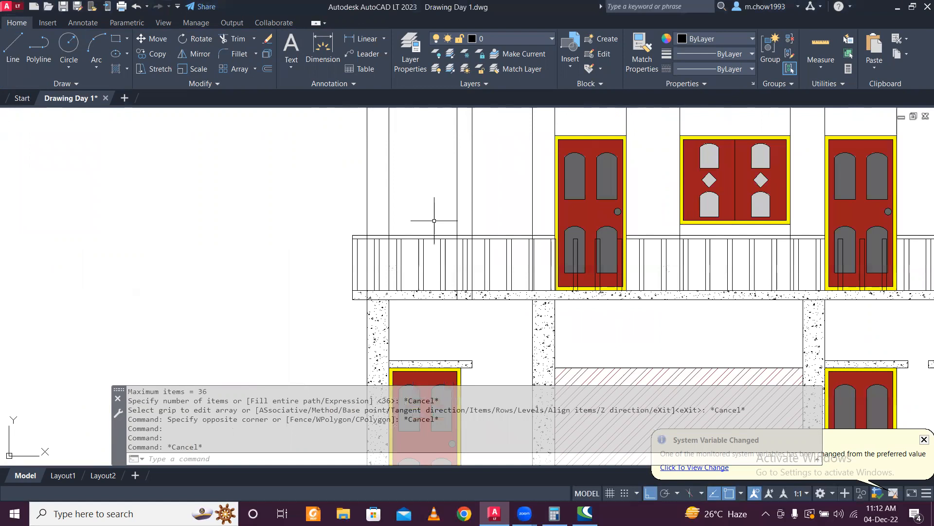
{"action": "left_click", "coordinate": [435, 220]}
{"action": "left_click", "coordinate": [399, 266]}
{"action": "scroll", "coordinate": [403, 265], "scroll_direction": "down", "scroll_amount": 4}
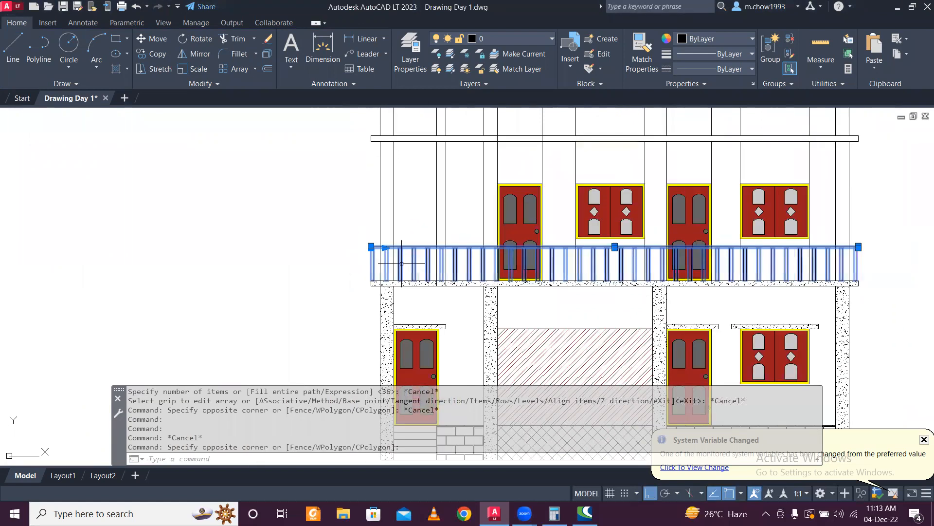
{"action": "scroll", "coordinate": [758, 242], "scroll_direction": "up", "scroll_amount": 4}
{"action": "scroll", "coordinate": [657, 276], "scroll_direction": "down", "scroll_amount": 4}
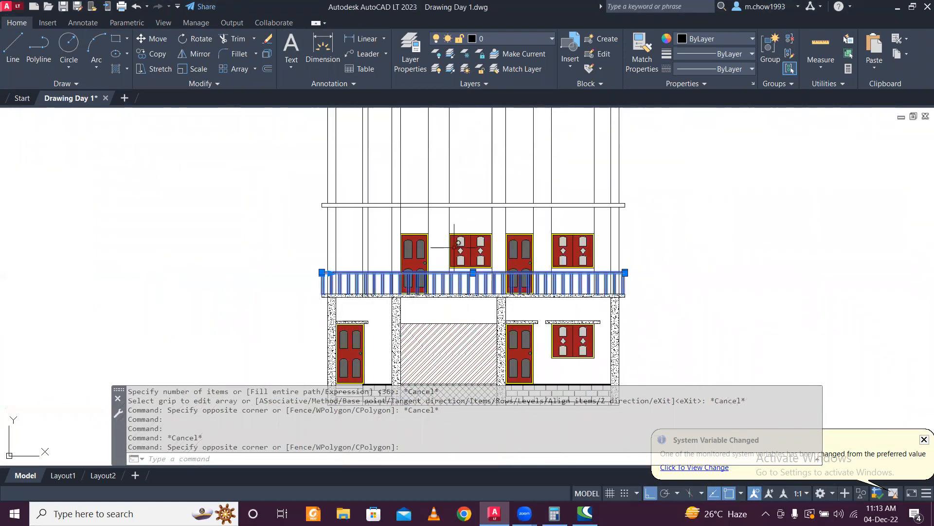
{"action": "left_click", "coordinate": [152, 53]}
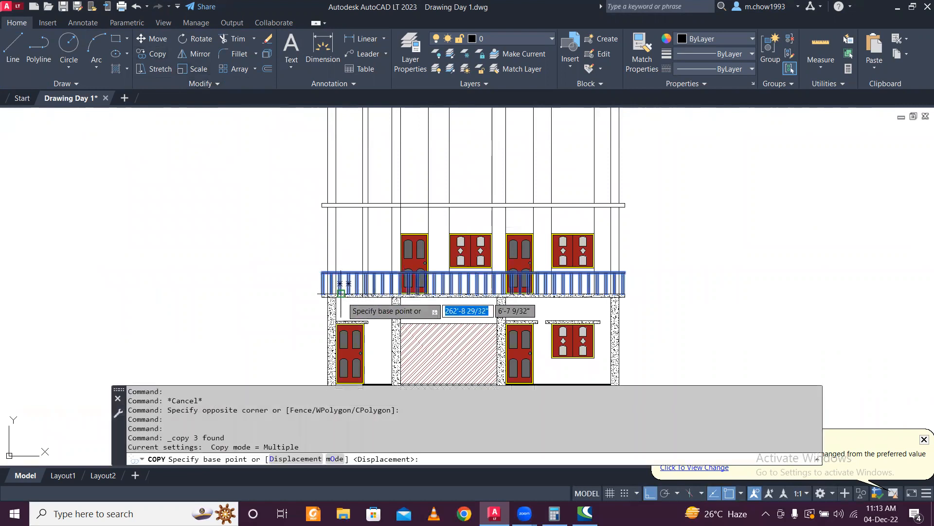
{"action": "scroll", "coordinate": [258, 292], "scroll_direction": "up", "scroll_amount": 5}
{"action": "scroll", "coordinate": [258, 292], "scroll_direction": "down", "scroll_amount": 6}
{"action": "scroll", "coordinate": [253, 292], "scroll_direction": "up", "scroll_amount": 4}
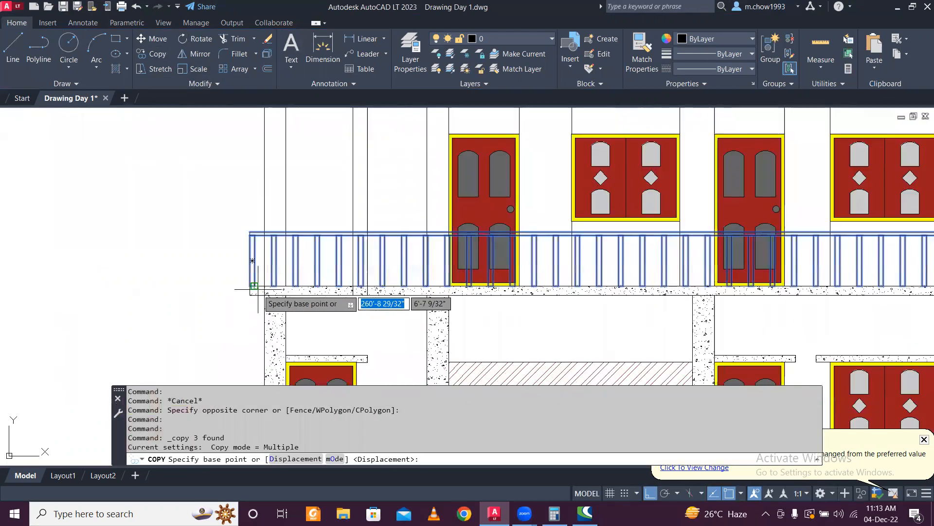
{"action": "scroll", "coordinate": [248, 290], "scroll_direction": "up", "scroll_amount": 8}
{"action": "left_click", "coordinate": [242, 270]}
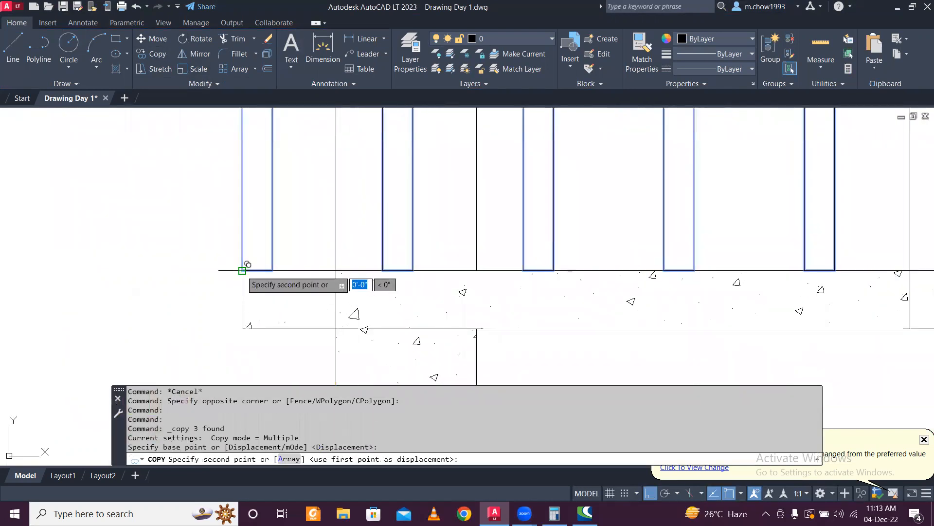
{"action": "scroll", "coordinate": [242, 270], "scroll_direction": "down", "scroll_amount": 4}
{"action": "middle_click_drag", "start_coordinate": [245, 215], "coordinate": [248, 363]}
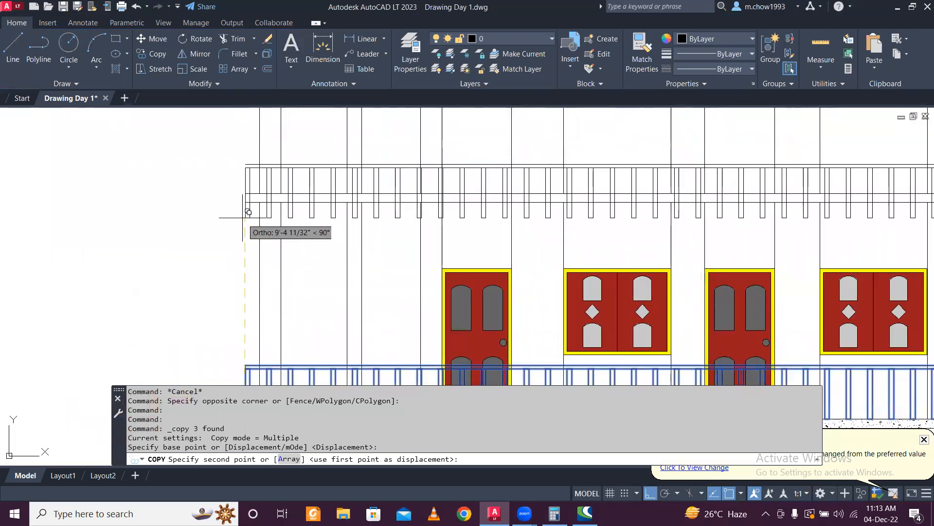
{"action": "key", "text": "Escape"}
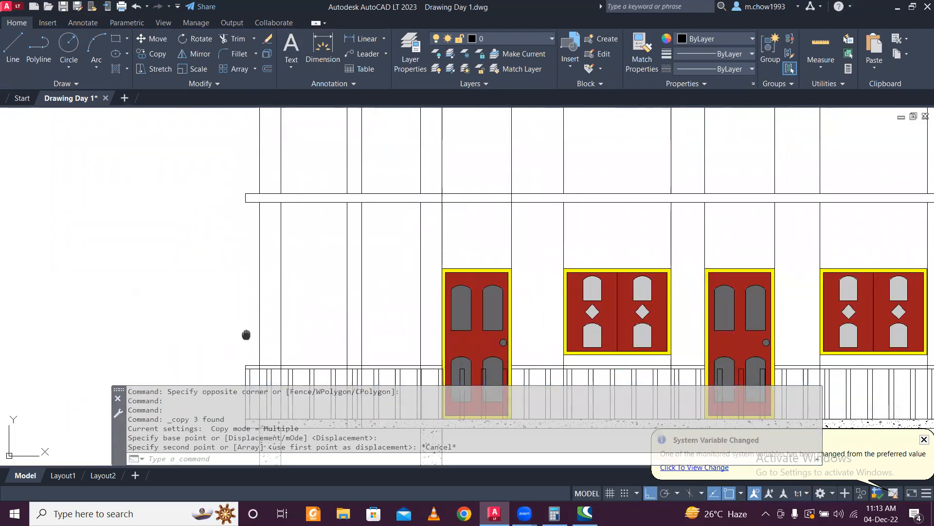
- Offset the top line of the upper slab upward by 9'
{"action": "scroll", "coordinate": [246, 335], "scroll_direction": "down", "scroll_amount": 5}
{"action": "scroll", "coordinate": [302, 216], "scroll_direction": "down", "scroll_amount": 6}
{"action": "scroll", "coordinate": [308, 187], "scroll_direction": "up", "scroll_amount": 4}
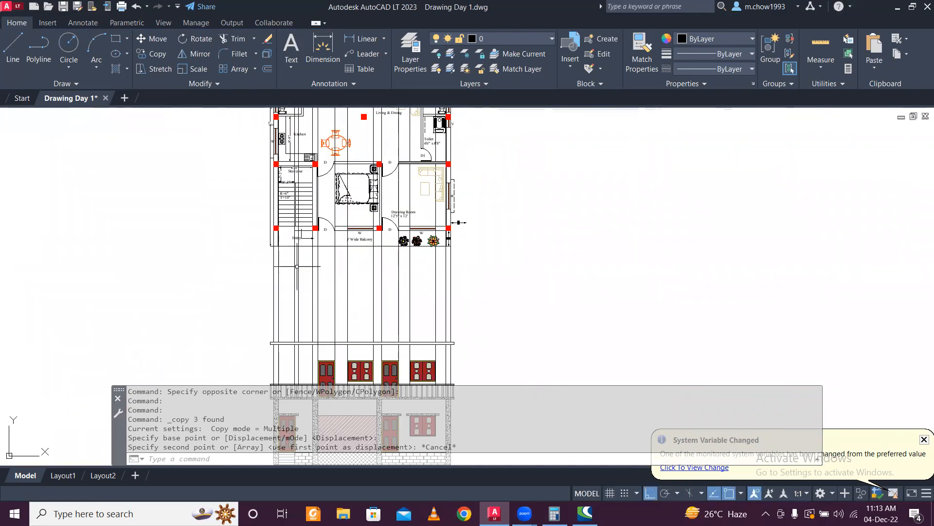
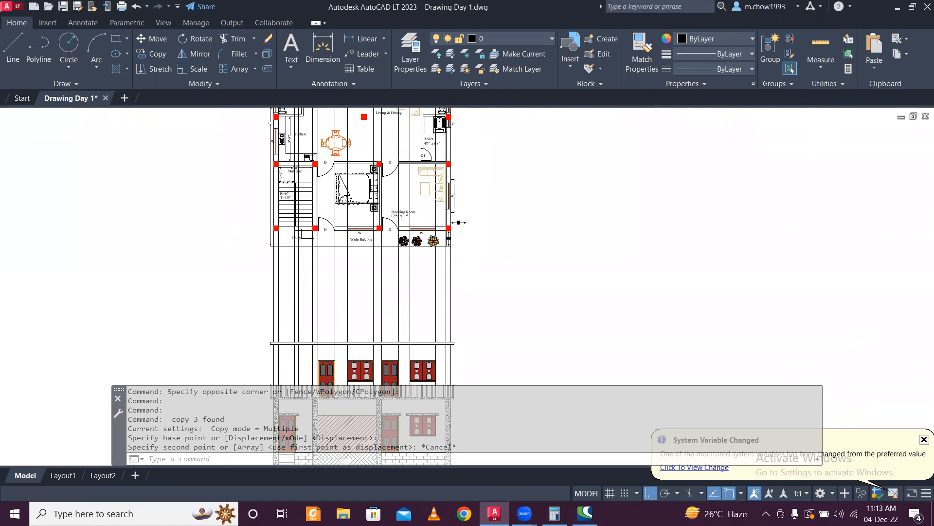
{"action": "scroll", "coordinate": [295, 330], "scroll_direction": "up", "scroll_amount": 2}
{"action": "type", "text": "o"}
{"action": "key", "text": "Return"}
{"action": "type", "text": "9"}
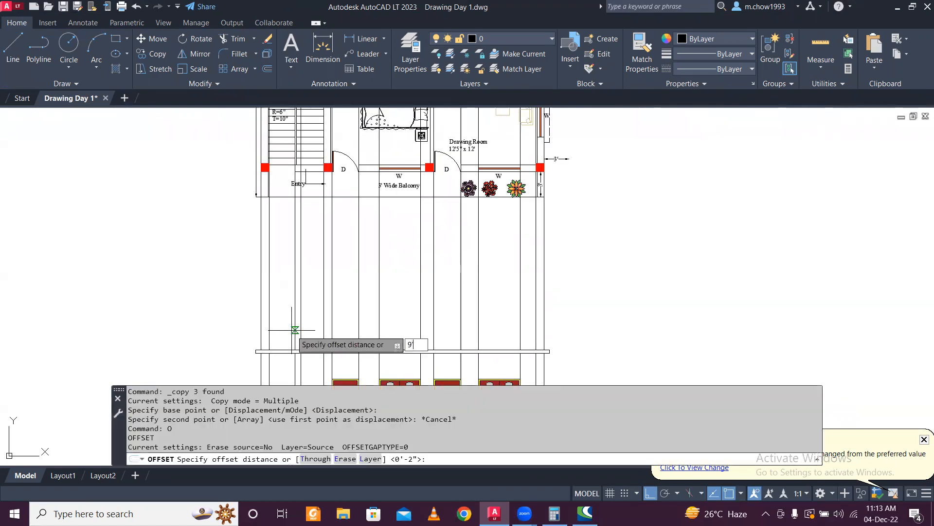
{"action": "type", "text": "'"}
{"action": "key", "text": "Return"}
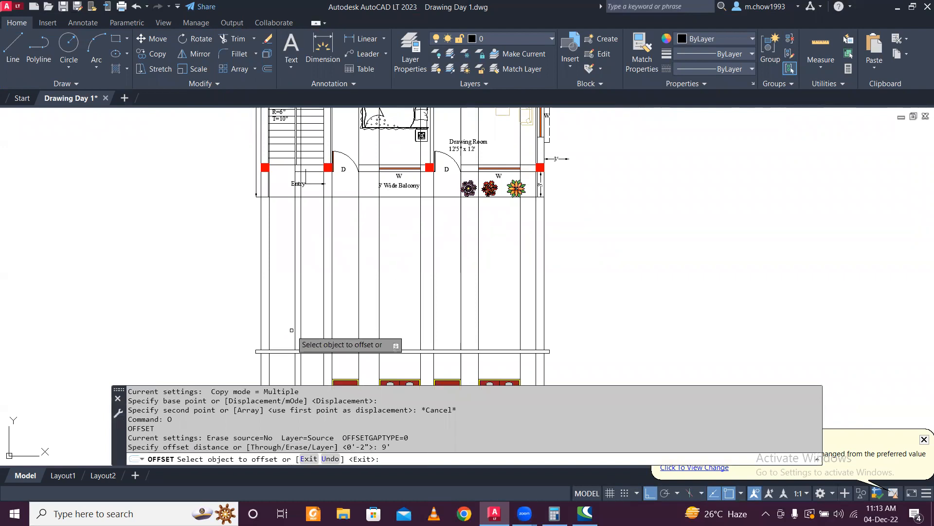
{"action": "left_click", "coordinate": [288, 350]}
{"action": "left_click", "coordinate": [275, 280]}
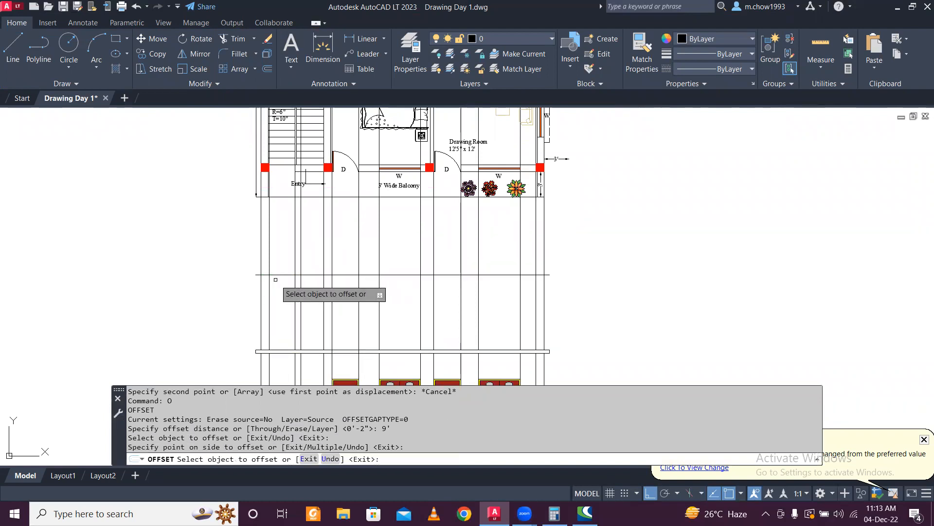
{"action": "key", "text": "Escape"}
- Offset the new horizontal line above the upper slab downward by 5 inches to form the next slab's thickness
{"action": "type", "text": "o"}
{"action": "key", "text": "Return"}
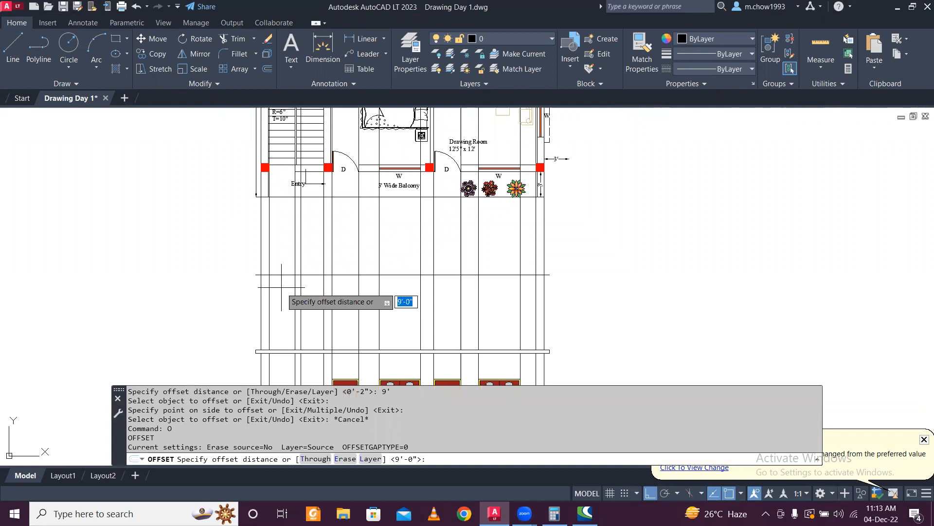
{"action": "type", "text": "5"}
{"action": "key", "text": "Return"}
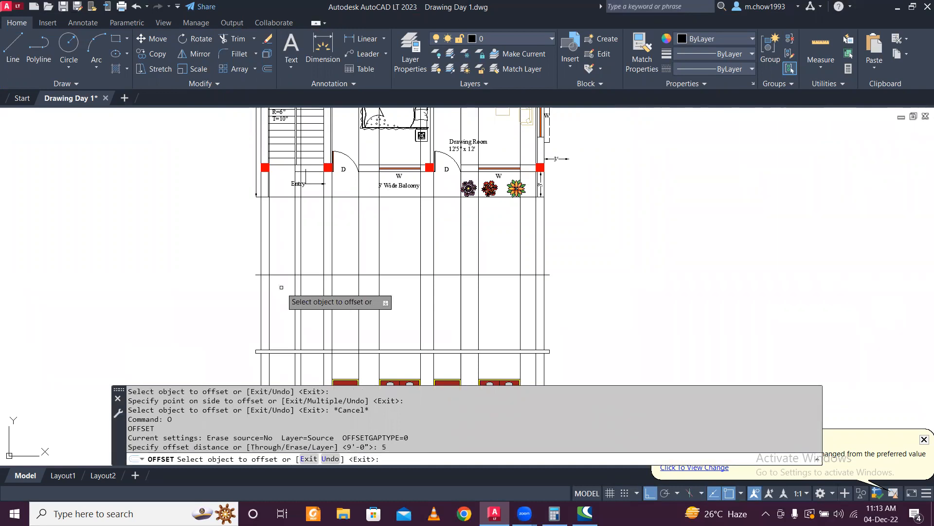
{"action": "left_click", "coordinate": [283, 275]}
{"action": "left_click", "coordinate": [287, 297]}
{"action": "key", "text": "Escape"}
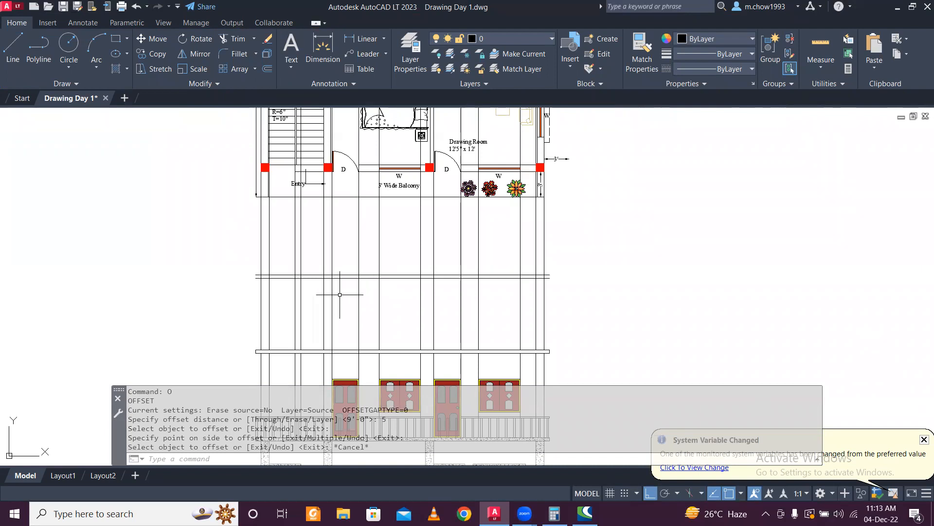
- Offset the projection line at the staircase column's outer right edge 8 inches to the right
{"action": "type", "text": "o"}
{"action": "key", "text": "Return"}
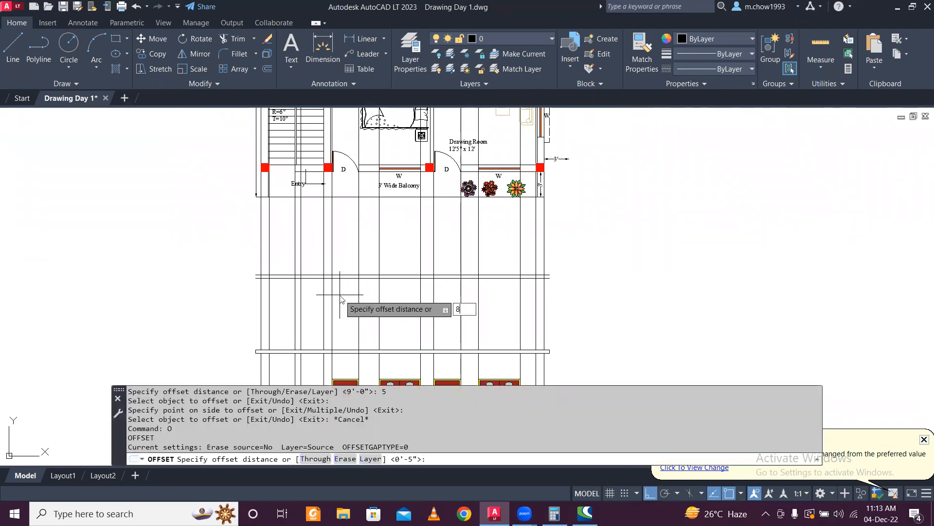
{"action": "key", "text": "Return"}
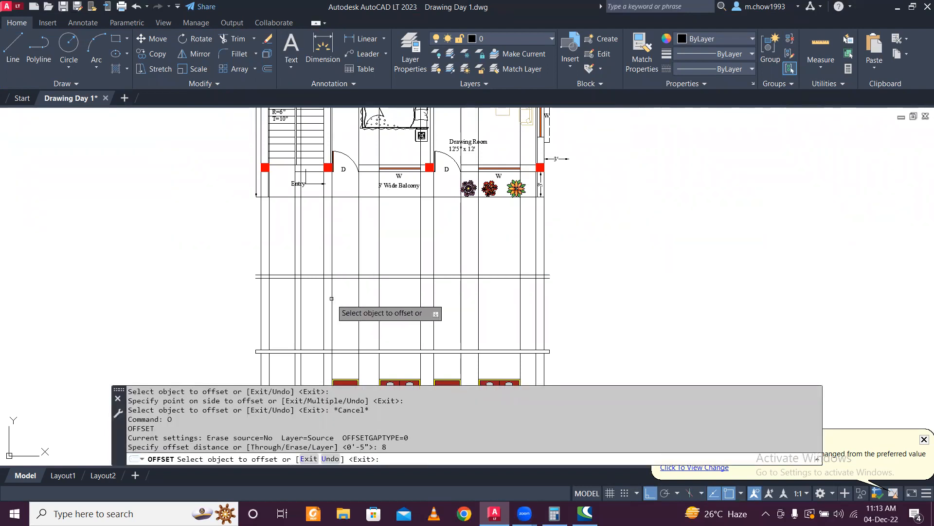
{"action": "left_click", "coordinate": [333, 296]}
{"action": "left_click", "coordinate": [363, 298]}
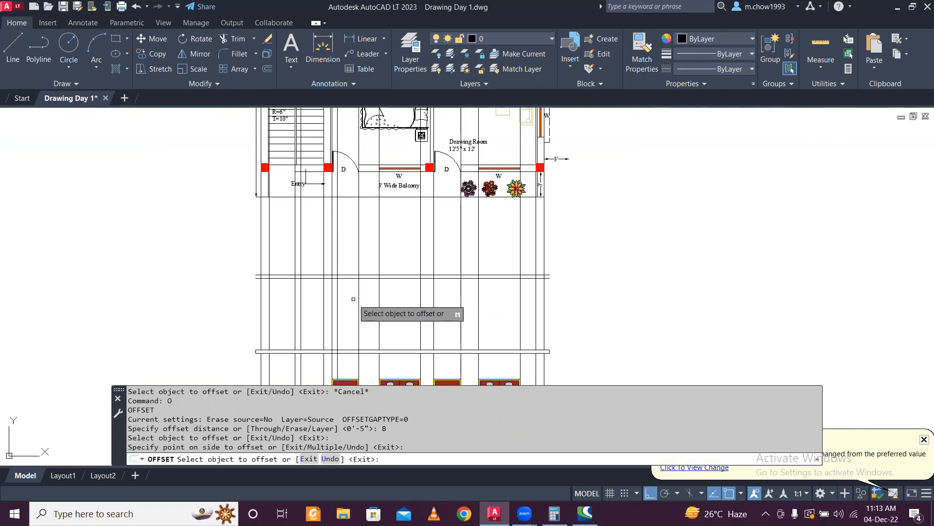
{"action": "key", "text": "Escape"}
{"action": "left_click", "coordinate": [406, 288]}
{"action": "key", "text": "Escape"}
- Trim the topmost slab's two lines at the 8-inch offset line and delete the leftover pieces to its right
{"action": "scroll", "coordinate": [341, 291], "scroll_direction": "up", "scroll_amount": 8}
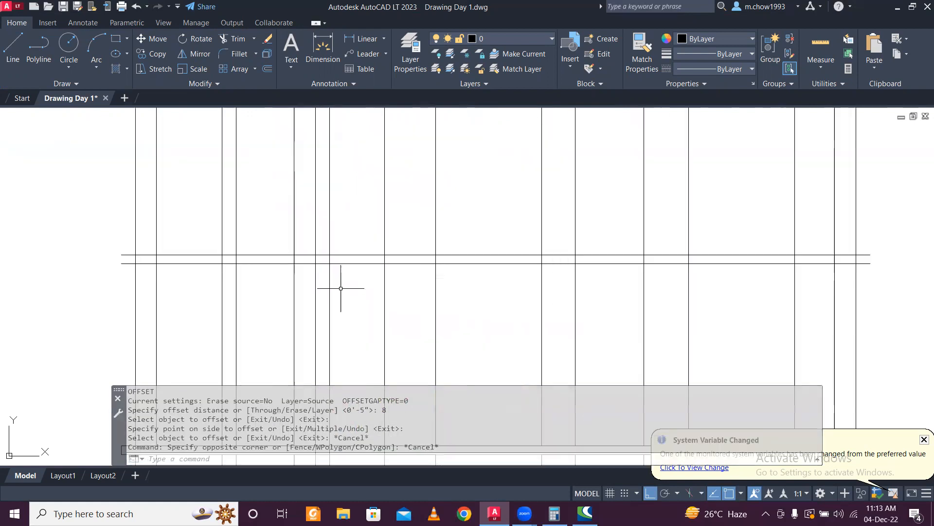
{"action": "type", "text": "tr"}
{"action": "key", "text": "Return"}
{"action": "left_click", "coordinate": [370, 283]}
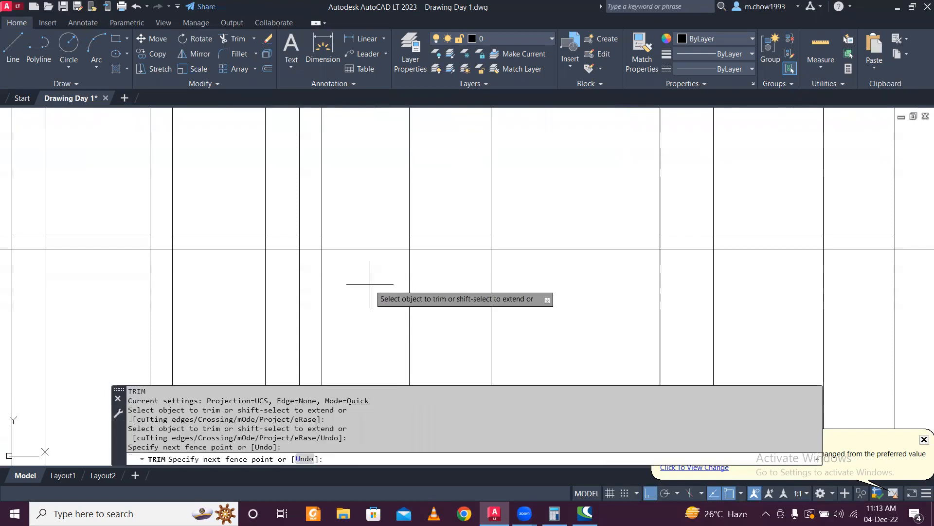
{"action": "left_click", "coordinate": [348, 211]}
{"action": "key", "text": "Escape"}
{"action": "left_click", "coordinate": [591, 302]}
{"action": "left_click", "coordinate": [573, 185]}
{"action": "key", "text": "Delete"}
{"action": "scroll", "coordinate": [572, 189], "scroll_direction": "down", "scroll_amount": 5}
- Trim the 8-inch offset line above and below the topmost slab so it closes the slab's right end
{"action": "scroll", "coordinate": [487, 209], "scroll_direction": "up", "scroll_amount": 5}
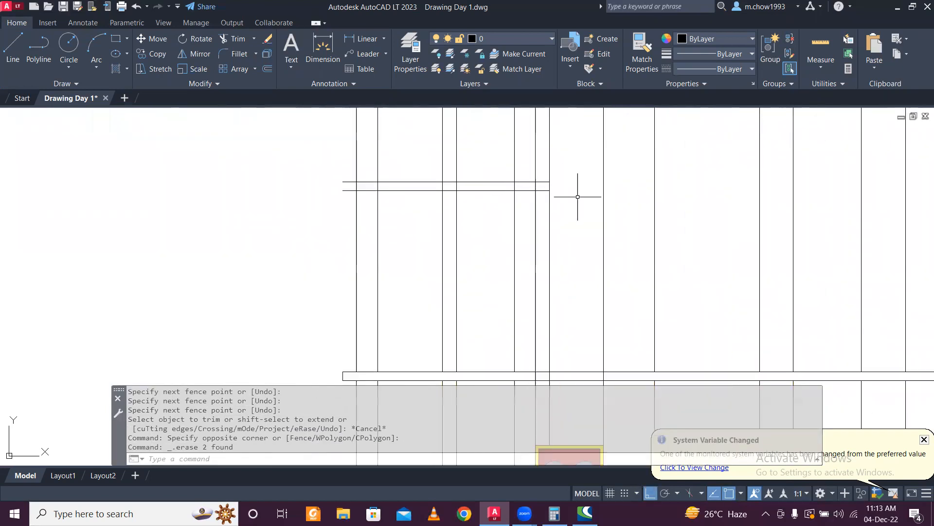
{"action": "type", "text": "tr"}
{"action": "key", "text": "Return"}
{"action": "left_click", "coordinate": [569, 199]}
{"action": "left_click", "coordinate": [547, 227]}
{"action": "left_click", "coordinate": [567, 168]}
{"action": "left_click", "coordinate": [549, 152]}
{"action": "key", "text": "Return"}
{"action": "key", "text": "Escape"}
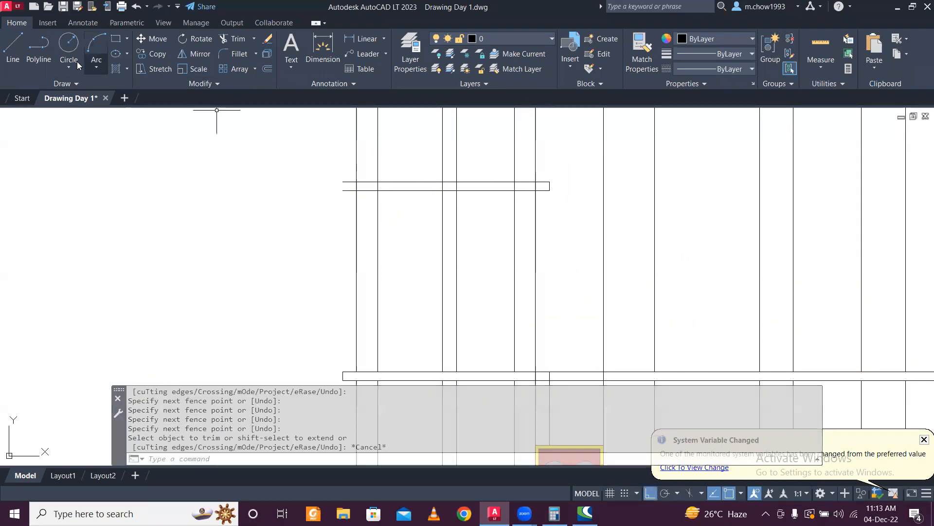
- Draw a vertical line closing the left end of the topmost slab
{"action": "left_click", "coordinate": [12, 46]}
{"action": "left_click", "coordinate": [342, 190]}
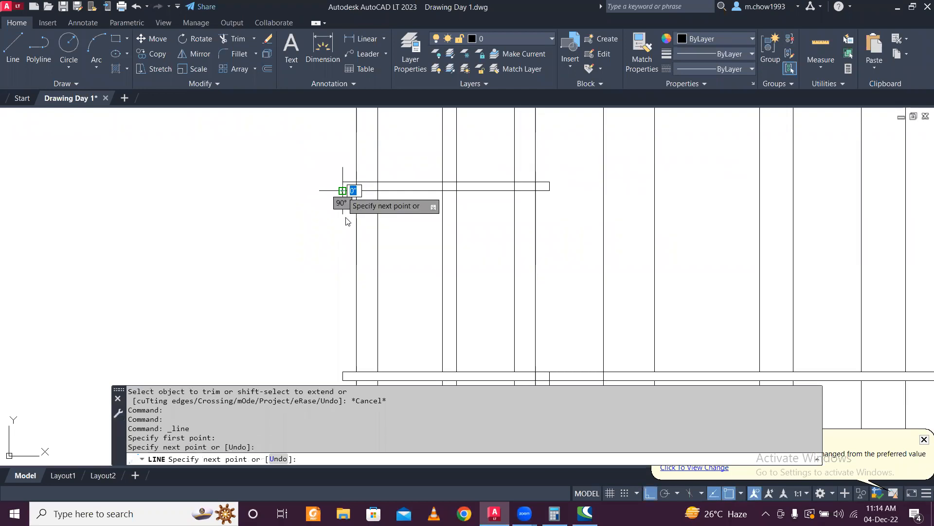
{"action": "key", "text": "Escape"}
{"action": "scroll", "coordinate": [358, 306], "scroll_direction": "down", "scroll_amount": 4}
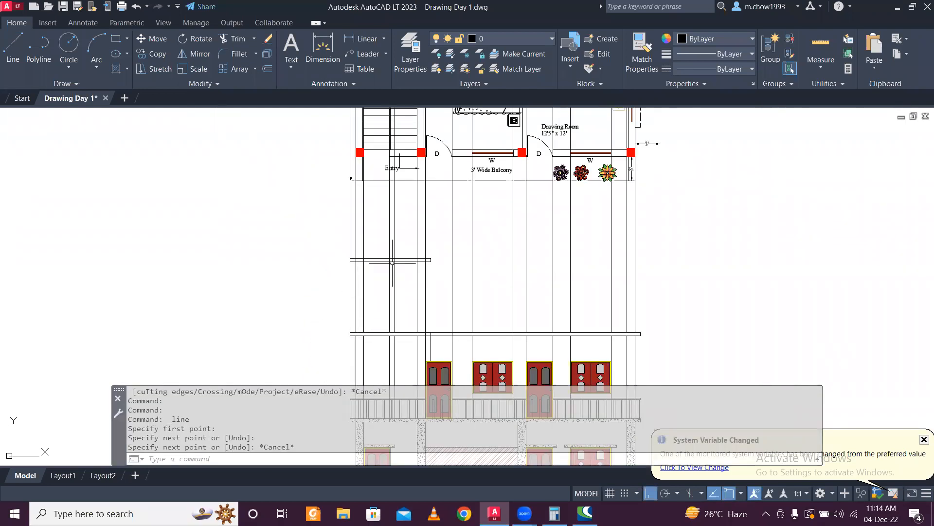
- Trim away the intermediate vertical lines between the staircase columns, below the topmost slab
{"action": "middle_click_drag", "start_coordinate": [441, 335], "coordinate": [428, 306]}
{"action": "scroll", "coordinate": [407, 292], "scroll_direction": "up", "scroll_amount": 2}
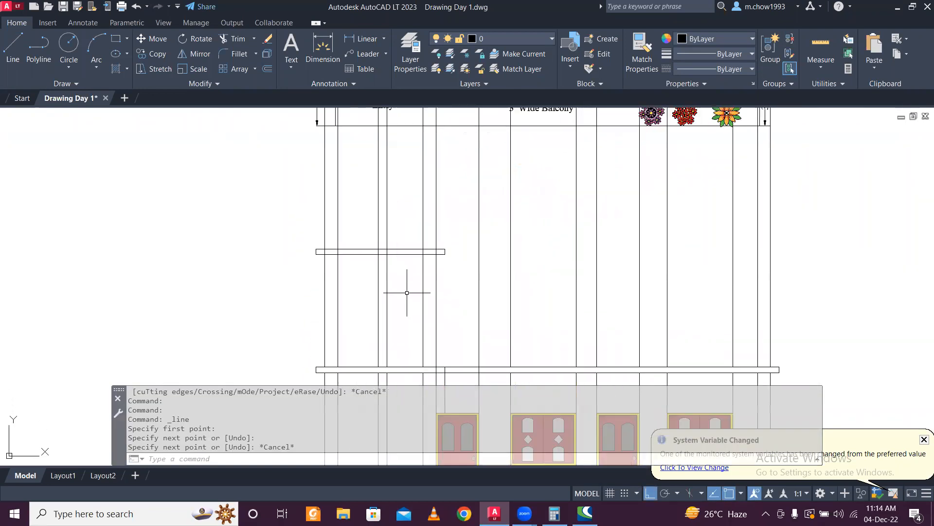
{"action": "type", "text": "tr"}
{"action": "key", "text": "Return"}
{"action": "left_click_drag", "start_coordinate": [400, 294], "coordinate": [349, 322]}
{"action": "scroll", "coordinate": [399, 289], "scroll_direction": "down", "scroll_amount": 4}
{"action": "scroll", "coordinate": [429, 256], "scroll_direction": "up", "scroll_amount": 4}
- Trim the remaining vertical projection lines above and across the topmost staircase slab
{"action": "left_click_drag", "start_coordinate": [411, 257], "coordinate": [209, 271]}
{"action": "left_click", "coordinate": [210, 270]}
{"action": "scroll", "coordinate": [289, 243], "scroll_direction": "down", "scroll_amount": 1}
{"action": "scroll", "coordinate": [310, 276], "scroll_direction": "up", "scroll_amount": 3}
{"action": "scroll", "coordinate": [427, 295], "scroll_direction": "up", "scroll_amount": 2}
{"action": "left_click", "coordinate": [590, 276]}
{"action": "scroll", "coordinate": [582, 273], "scroll_direction": "down", "scroll_amount": 2}
{"action": "scroll", "coordinate": [304, 277], "scroll_direction": "up", "scroll_amount": 1}
{"action": "left_click", "coordinate": [287, 273]}
{"action": "scroll", "coordinate": [429, 253], "scroll_direction": "down", "scroll_amount": 4}
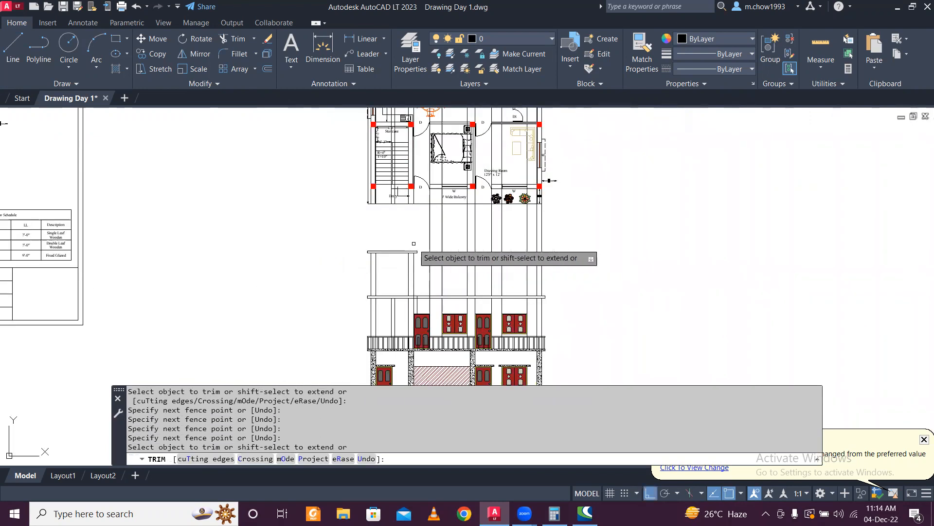
{"action": "key", "text": "Escape"}
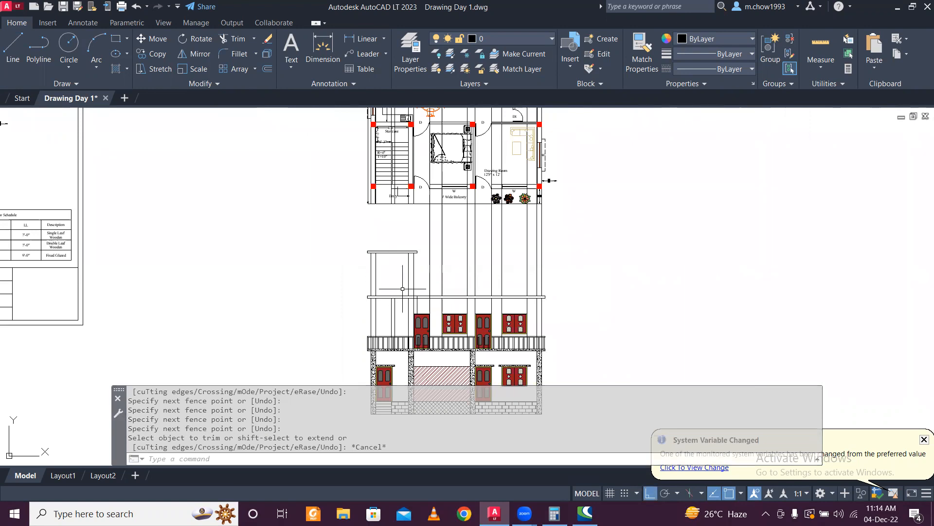
- Copy the first-floor balcony railing with its handrail and posts onto the top edge of the slab above
{"action": "scroll", "coordinate": [394, 290], "scroll_direction": "up", "scroll_amount": 2}
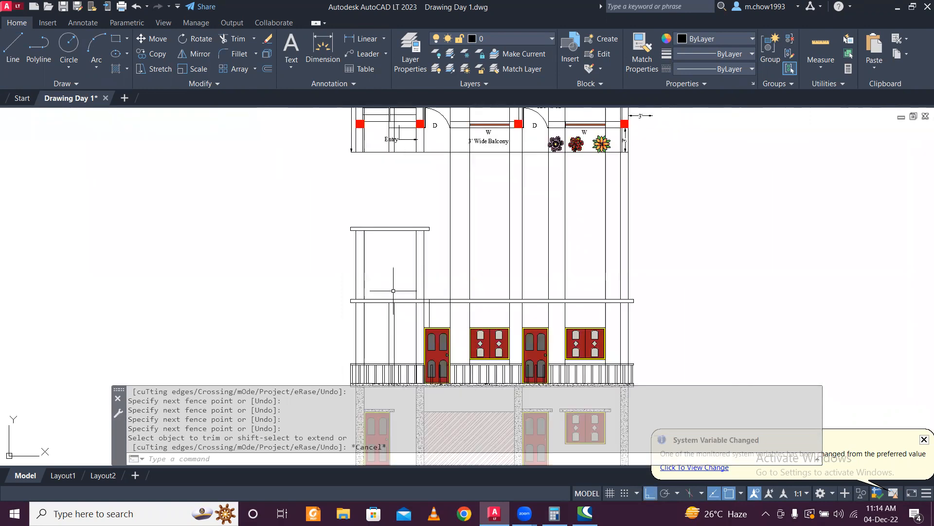
{"action": "scroll", "coordinate": [393, 289], "scroll_direction": "down", "scroll_amount": 2}
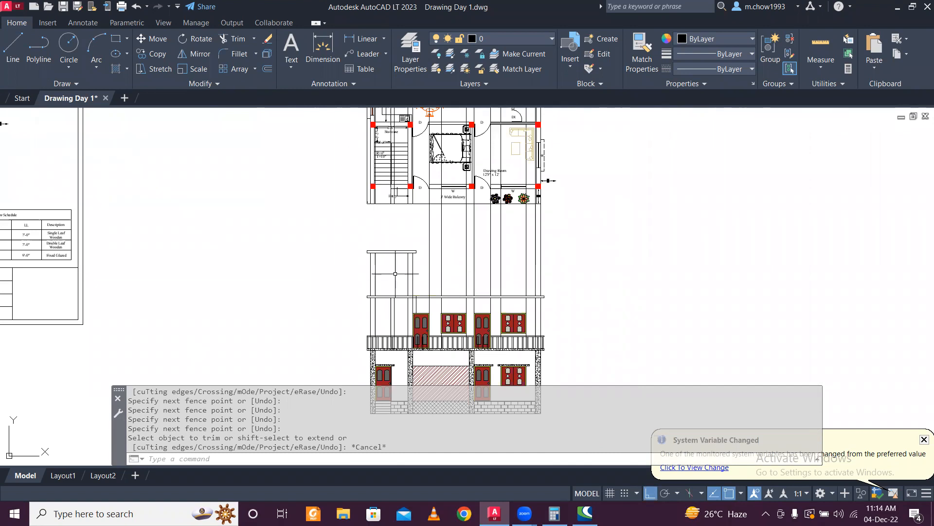
{"action": "scroll", "coordinate": [377, 335], "scroll_direction": "up", "scroll_amount": 4}
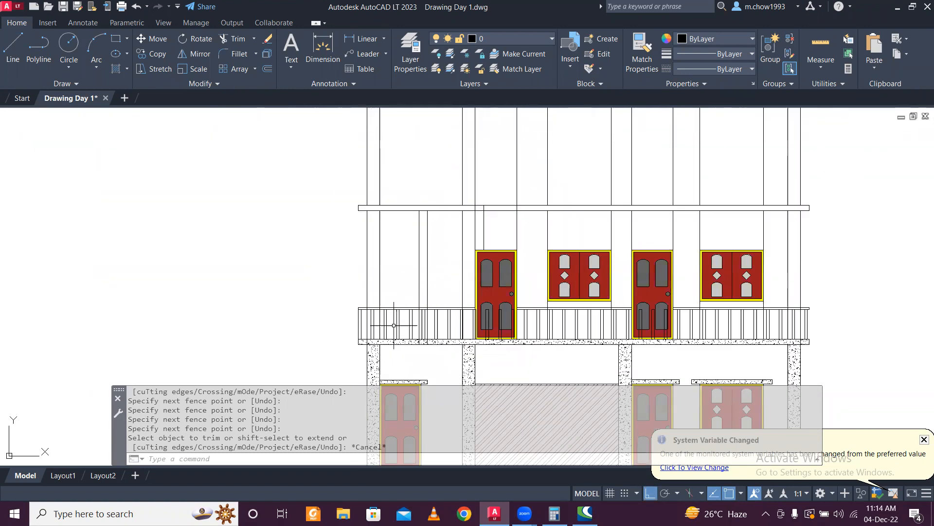
{"action": "left_click", "coordinate": [299, 289]}
{"action": "left_click", "coordinate": [273, 323]}
{"action": "scroll", "coordinate": [292, 313], "scroll_direction": "up", "scroll_amount": 2}
{"action": "scroll", "coordinate": [285, 314], "scroll_direction": "down", "scroll_amount": 8}
{"action": "scroll", "coordinate": [601, 340], "scroll_direction": "up", "scroll_amount": 6}
{"action": "left_click", "coordinate": [447, 323]}
{"action": "left_click", "coordinate": [412, 316]}
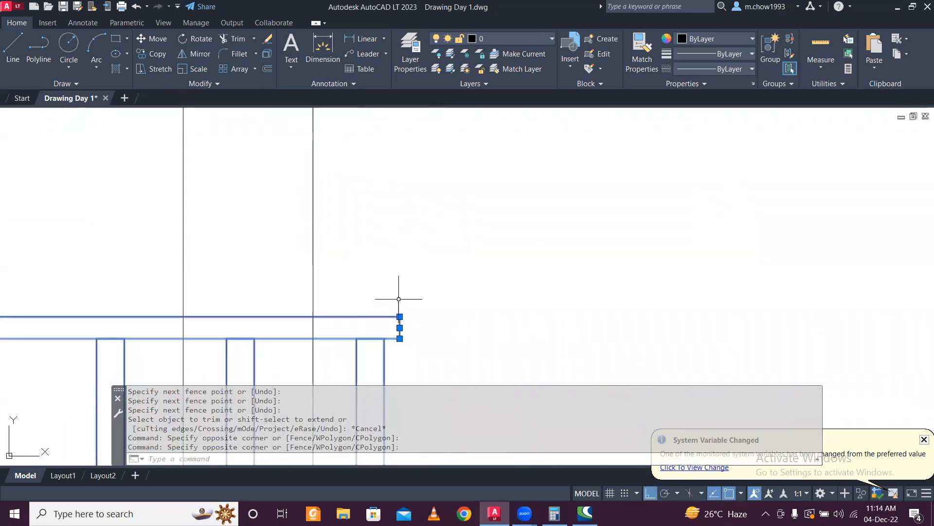
{"action": "scroll", "coordinate": [428, 313], "scroll_direction": "down", "scroll_amount": 7}
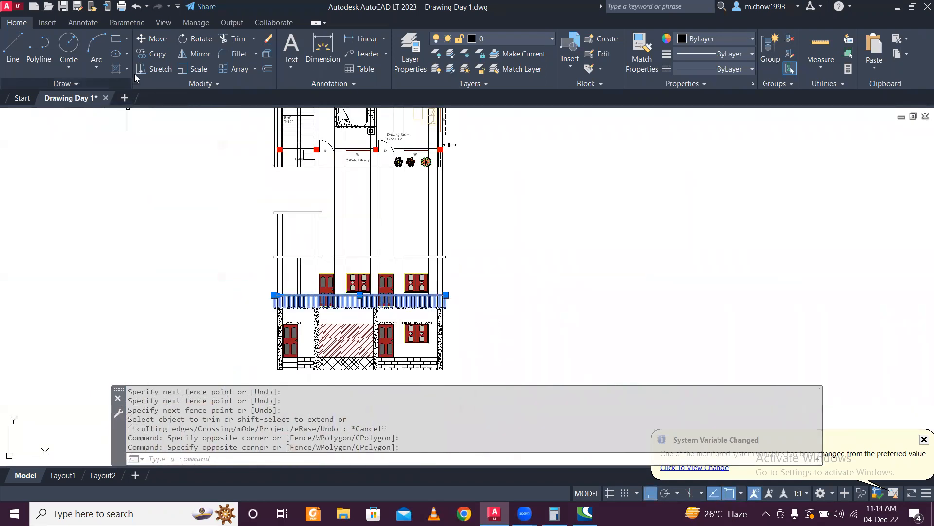
{"action": "left_click", "coordinate": [152, 52]}
{"action": "scroll", "coordinate": [288, 335], "scroll_direction": "up", "scroll_amount": 2}
{"action": "scroll", "coordinate": [298, 344], "scroll_direction": "up", "scroll_amount": 4}
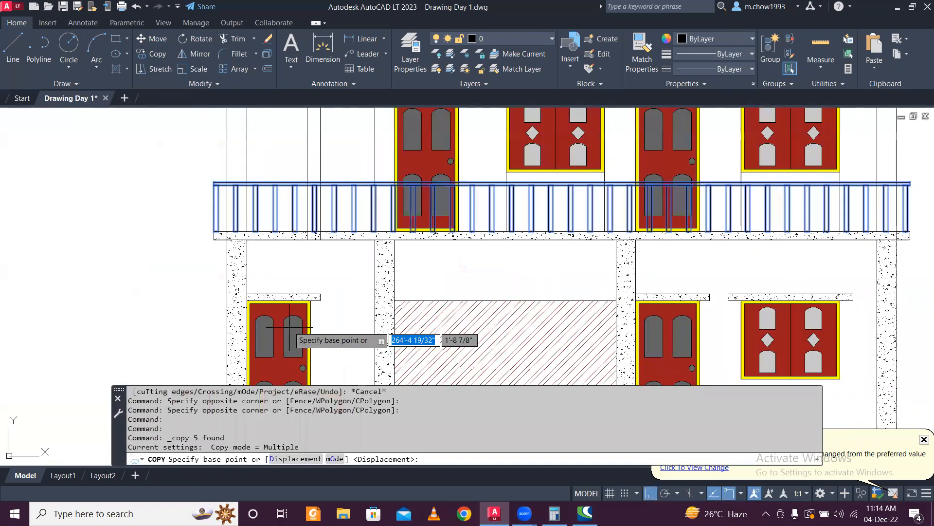
{"action": "left_click", "coordinate": [245, 221]}
{"action": "scroll", "coordinate": [251, 214], "scroll_direction": "down", "scroll_amount": 5}
{"action": "scroll", "coordinate": [258, 185], "scroll_direction": "up", "scroll_amount": 6}
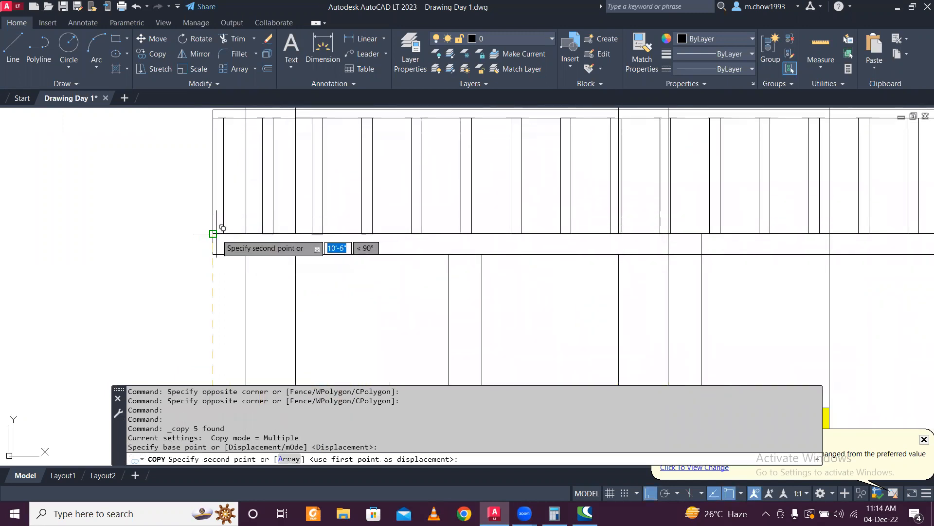
{"action": "left_click", "coordinate": [213, 233]}
{"action": "key", "text": "Escape"}
{"action": "scroll", "coordinate": [219, 252], "scroll_direction": "down", "scroll_amount": 6}
{"action": "scroll", "coordinate": [219, 252], "scroll_direction": "down", "scroll_amount": 1}
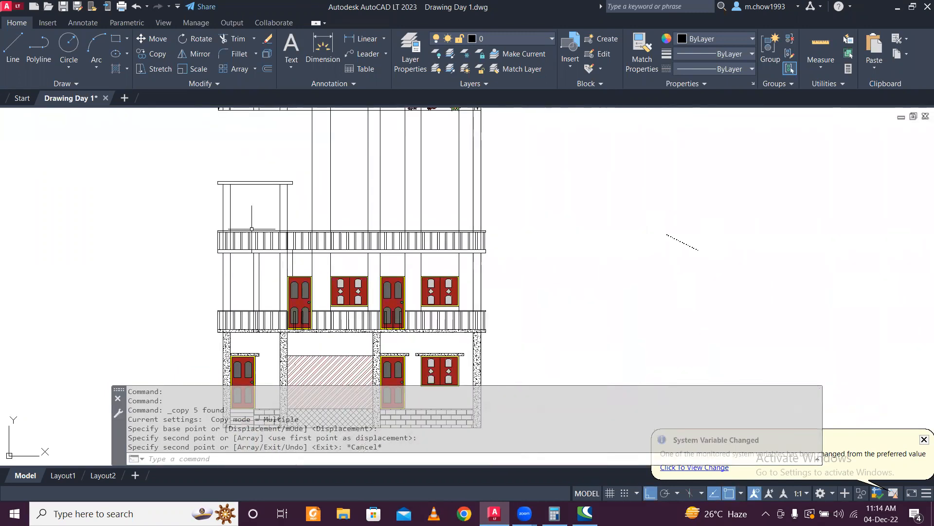
- Delete the vertical projection lines running from the floor plan down to the upper part of the elevation
{"action": "scroll", "coordinate": [276, 231], "scroll_direction": "down", "scroll_amount": 1}
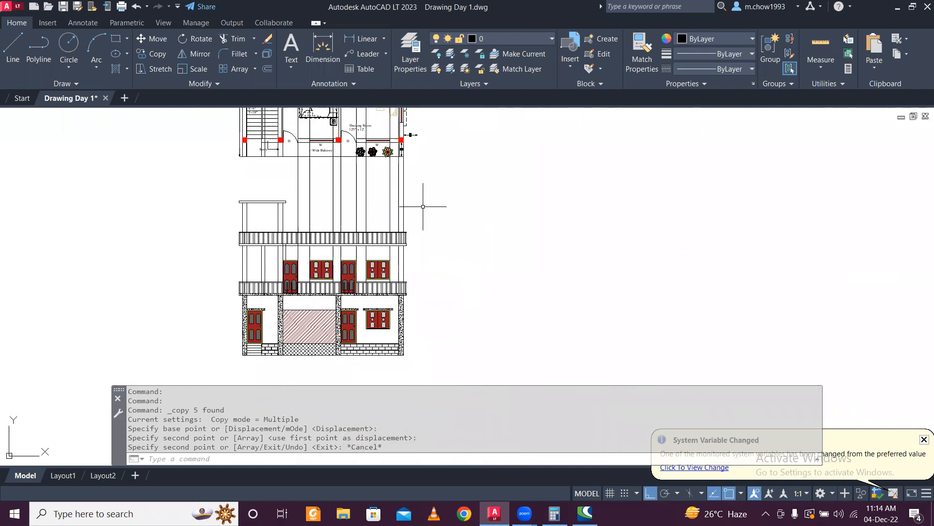
{"action": "left_click", "coordinate": [428, 197]}
{"action": "left_click", "coordinate": [295, 182]}
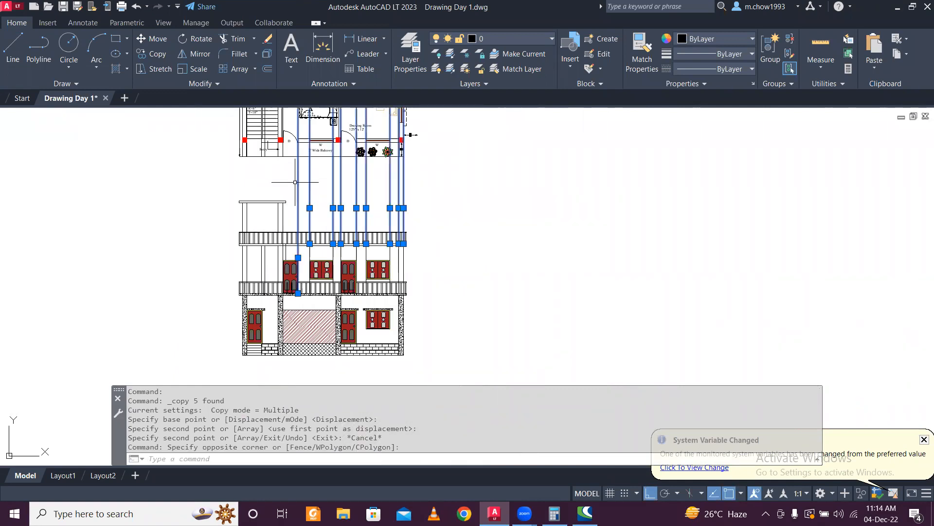
{"action": "key", "text": "Delete"}
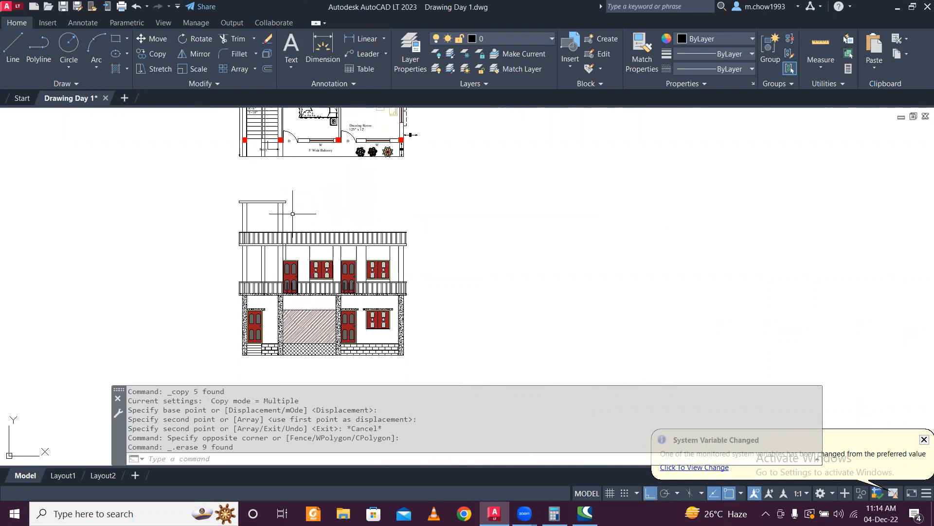
- Delete the two intermediate vertical lines between the staircase columns on the first floor
{"action": "scroll", "coordinate": [292, 213], "scroll_direction": "up", "scroll_amount": 3}
{"action": "left_click", "coordinate": [286, 253]}
{"action": "left_click", "coordinate": [236, 238]}
{"action": "key", "text": "Delete"}
- Select the handrails and post arrays of both balcony railings and check the existing layers for a suitable one
{"action": "scroll", "coordinate": [231, 329], "scroll_direction": "up", "scroll_amount": 2}
{"action": "scroll", "coordinate": [227, 321], "scroll_direction": "down", "scroll_amount": 4}
{"action": "scroll", "coordinate": [228, 314], "scroll_direction": "up", "scroll_amount": 4}
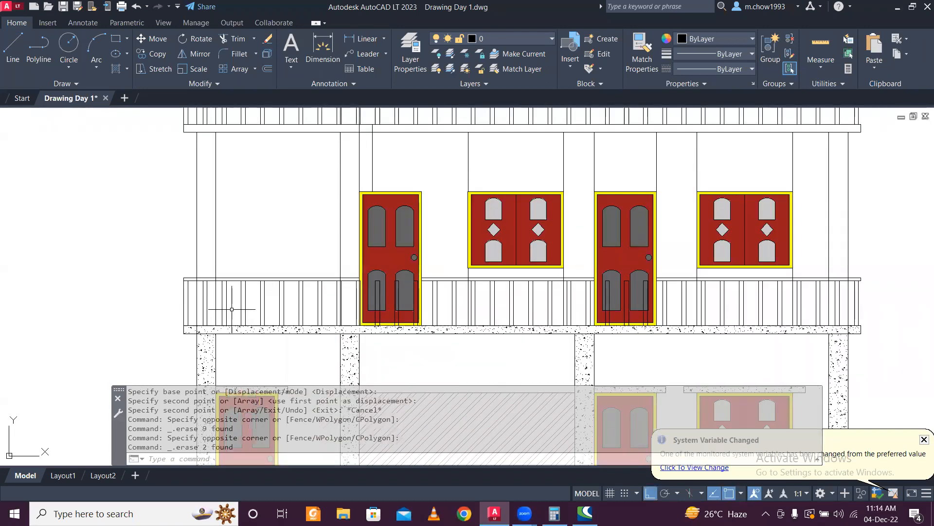
{"action": "scroll", "coordinate": [231, 307], "scroll_direction": "down", "scroll_amount": 2}
{"action": "left_click", "coordinate": [255, 285]}
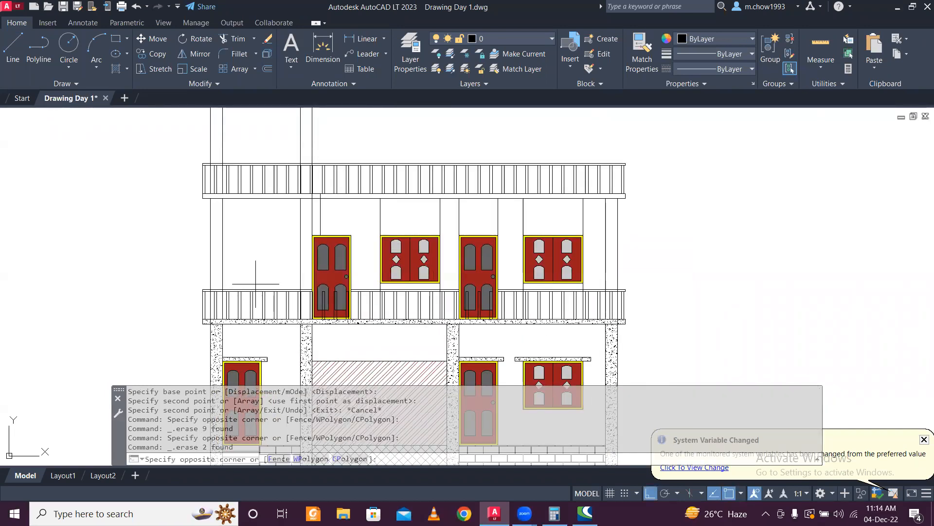
{"action": "left_click", "coordinate": [234, 298]}
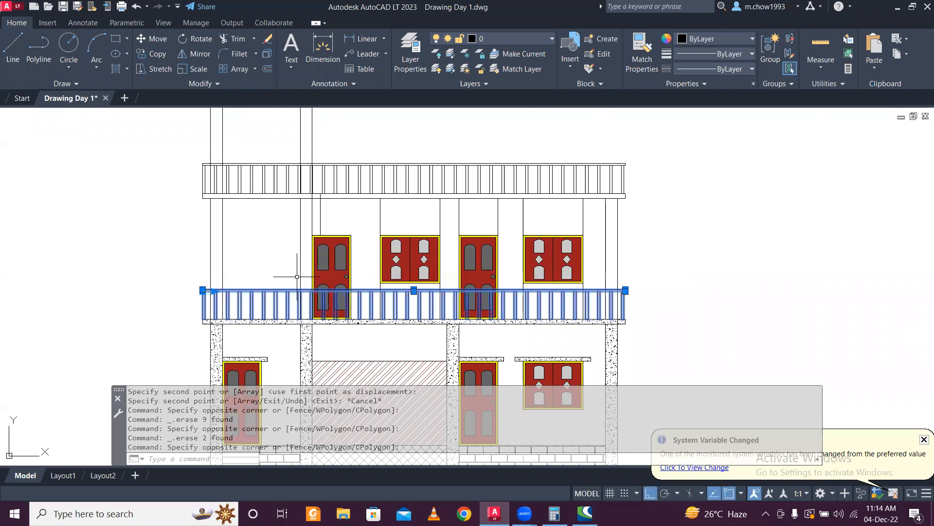
{"action": "left_click", "coordinate": [396, 145]}
{"action": "left_click", "coordinate": [368, 184]}
{"action": "scroll", "coordinate": [215, 172], "scroll_direction": "up", "scroll_amount": 2}
{"action": "scroll", "coordinate": [204, 141], "scroll_direction": "up", "scroll_amount": 3}
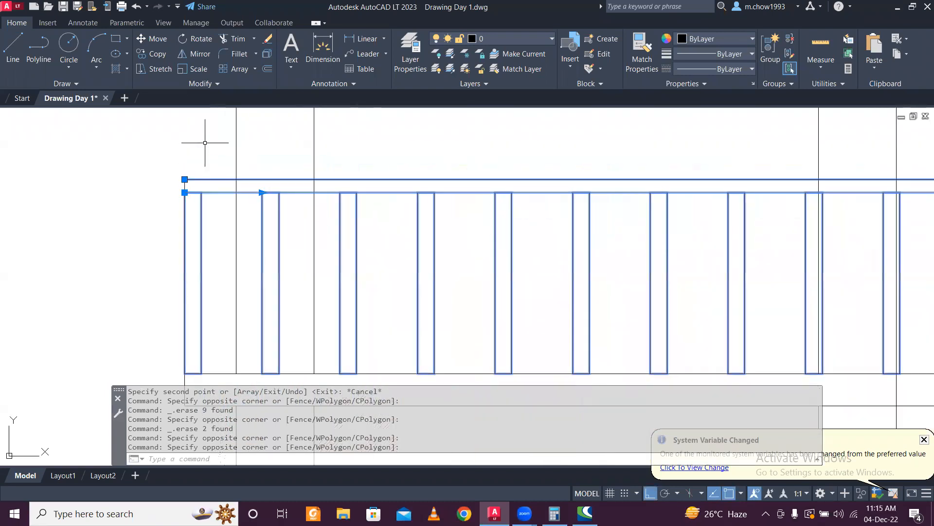
{"action": "scroll", "coordinate": [146, 205], "scroll_direction": "down", "scroll_amount": 3}
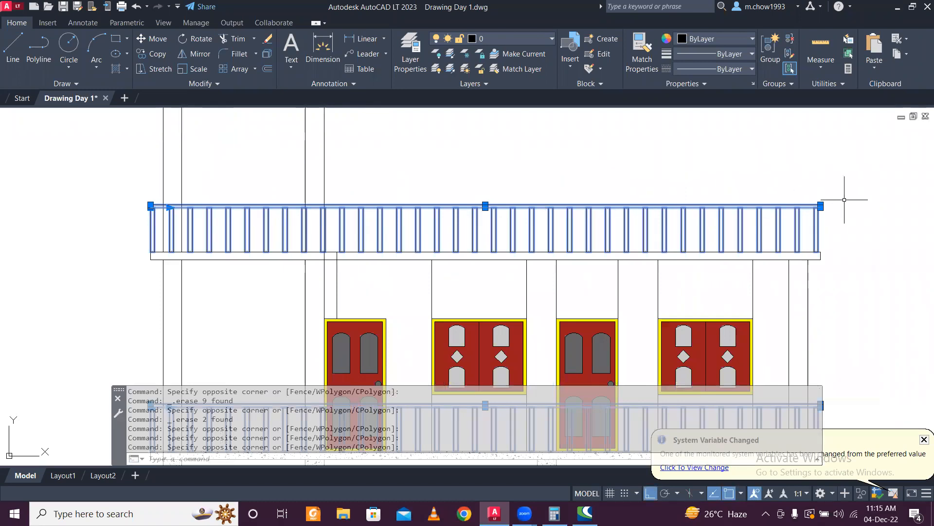
{"action": "scroll", "coordinate": [776, 198], "scroll_direction": "down", "scroll_amount": 3}
{"action": "scroll", "coordinate": [791, 276], "scroll_direction": "up", "scroll_amount": 1}
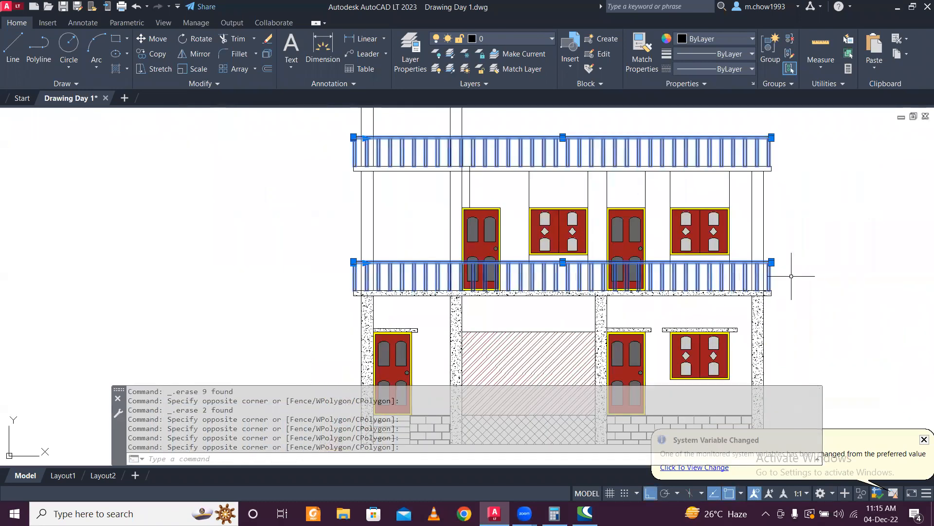
{"action": "scroll", "coordinate": [792, 276], "scroll_direction": "up", "scroll_amount": 4}
{"action": "left_click", "coordinate": [678, 188]}
{"action": "scroll", "coordinate": [664, 250], "scroll_direction": "up", "scroll_amount": 1}
{"action": "left_click", "coordinate": [672, 229]}
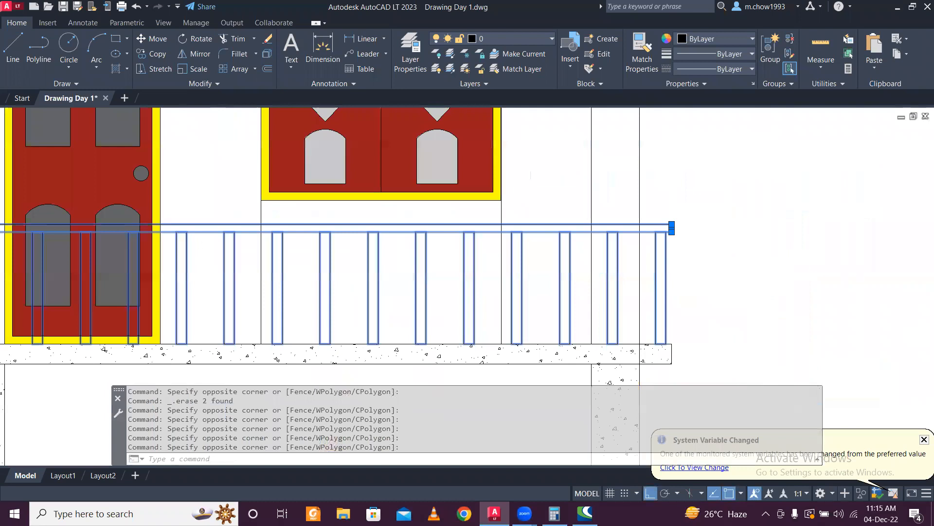
{"action": "scroll", "coordinate": [672, 228], "scroll_direction": "down", "scroll_amount": 3}
{"action": "left_click", "coordinate": [504, 38]}
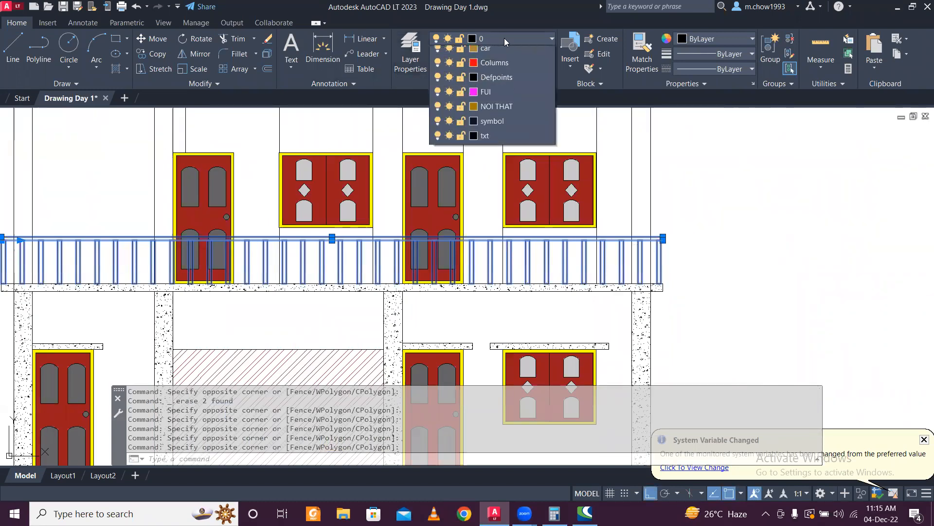
{"action": "left_click", "coordinate": [505, 38]}
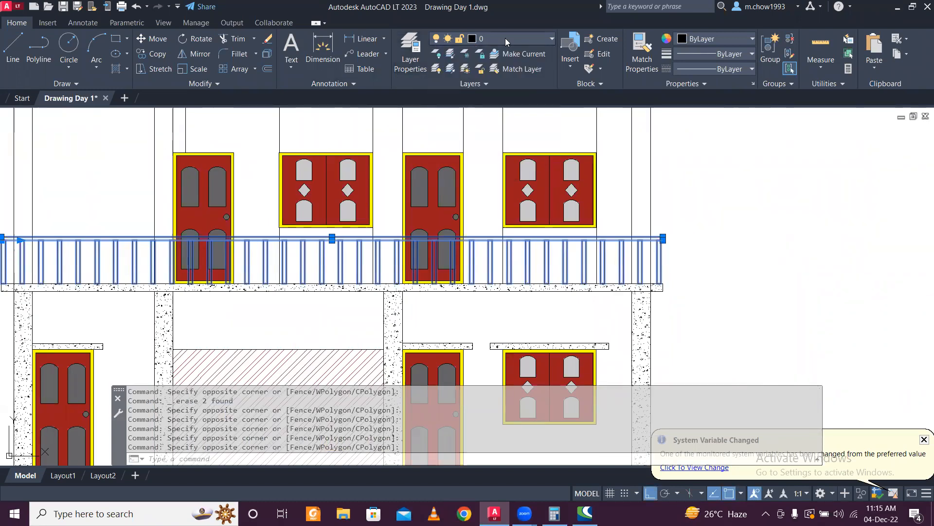
- Create a new layer named Rsilings for the balcony railings
{"action": "left_click", "coordinate": [412, 45]}
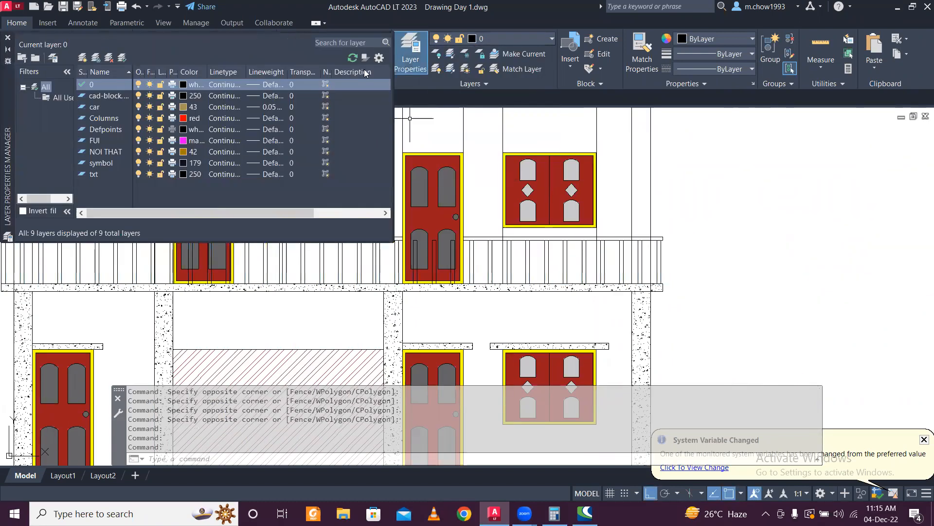
{"action": "left_click", "coordinate": [82, 58]}
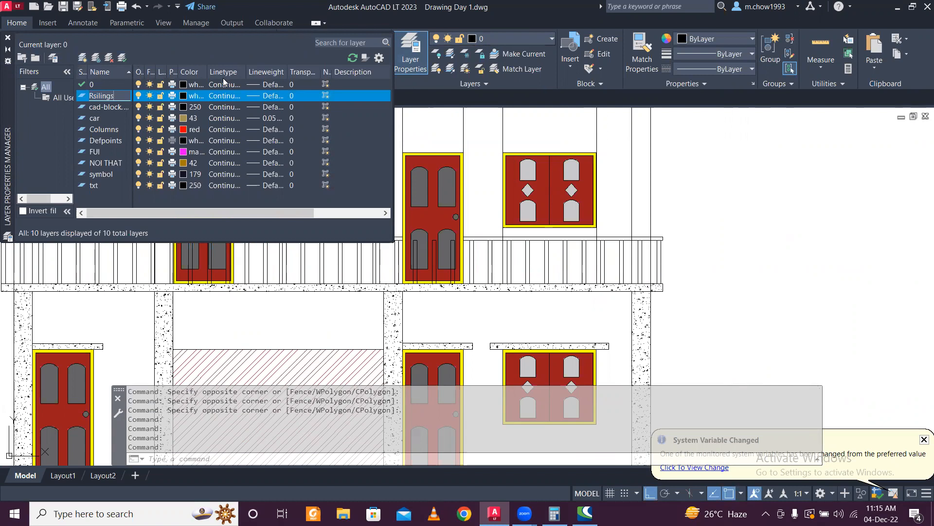
{"action": "key", "text": "Return"}
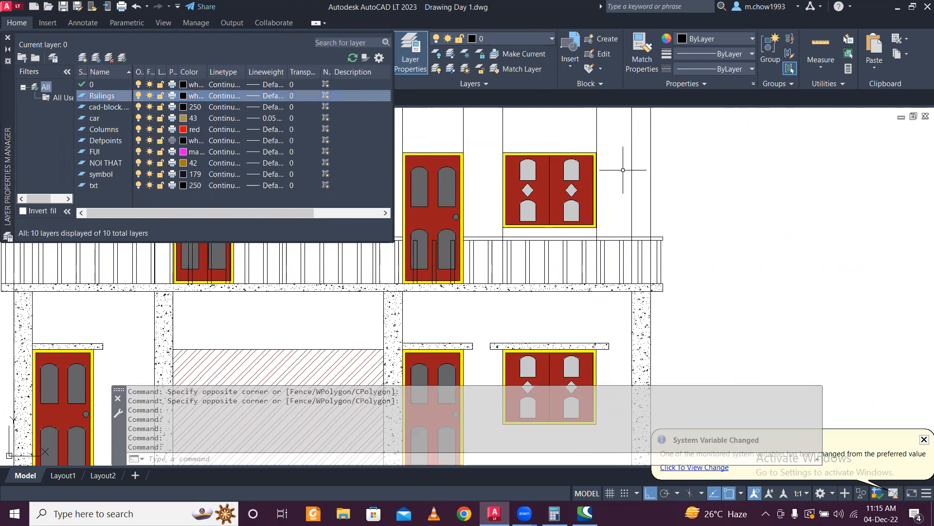
- Assign the handrails and post arrays of both balcony railings to the Rsilings layer
{"action": "left_click", "coordinate": [8, 37]}
{"action": "key", "text": "Escape"}
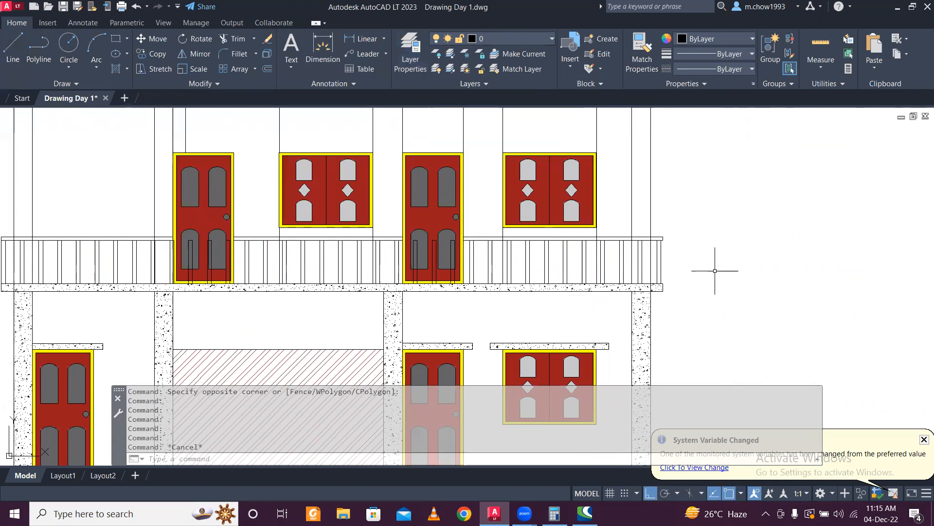
{"action": "scroll", "coordinate": [682, 265], "scroll_direction": "up", "scroll_amount": 3}
{"action": "left_click", "coordinate": [678, 253]}
{"action": "left_click", "coordinate": [611, 165]}
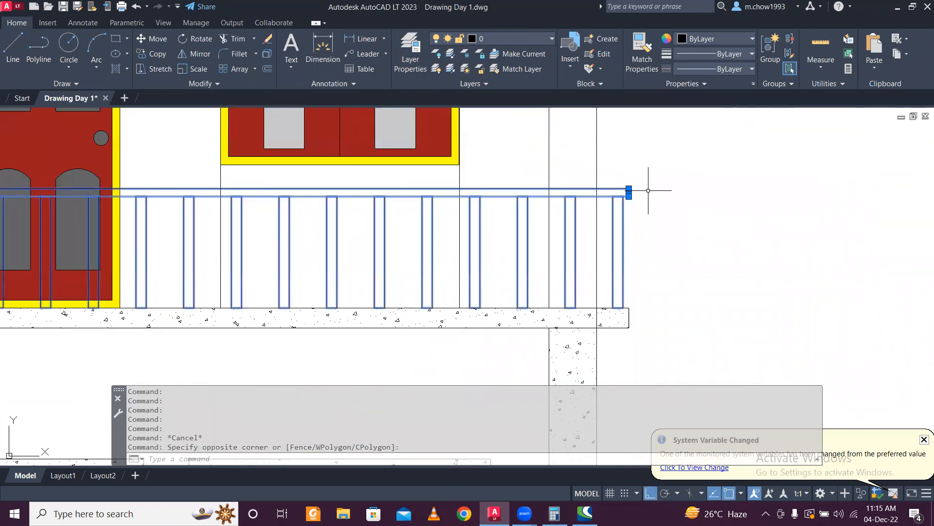
{"action": "scroll", "coordinate": [652, 193], "scroll_direction": "down", "scroll_amount": 5}
{"action": "scroll", "coordinate": [358, 207], "scroll_direction": "up", "scroll_amount": 6}
{"action": "left_click", "coordinate": [510, 144]}
{"action": "left_click", "coordinate": [470, 193]}
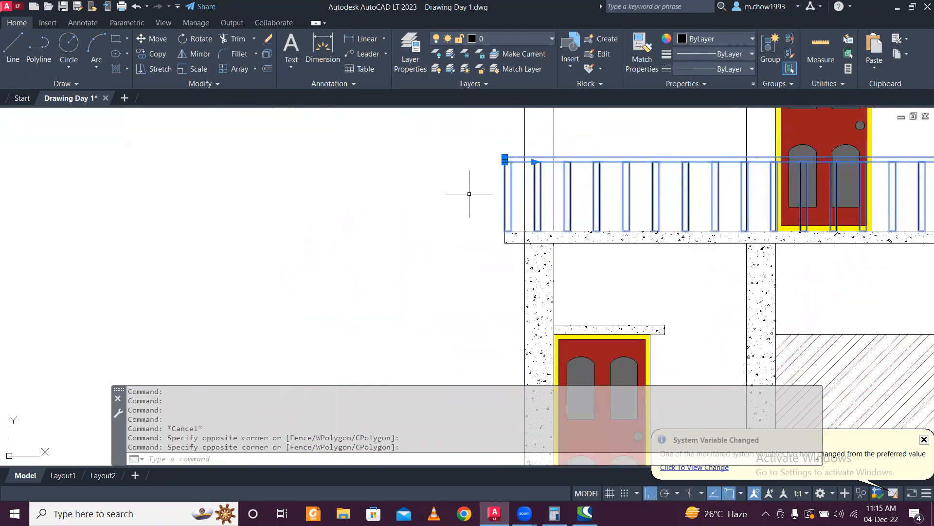
{"action": "scroll", "coordinate": [466, 199], "scroll_direction": "down", "scroll_amount": 6}
{"action": "scroll", "coordinate": [491, 146], "scroll_direction": "up", "scroll_amount": 6}
{"action": "left_click", "coordinate": [444, 277]}
{"action": "left_click", "coordinate": [434, 359]}
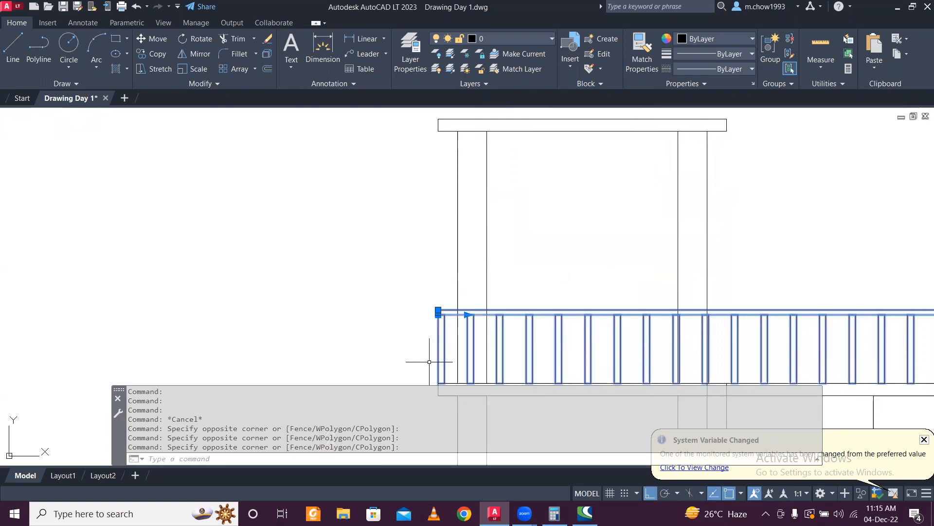
{"action": "scroll", "coordinate": [460, 338], "scroll_direction": "down", "scroll_amount": 6}
{"action": "scroll", "coordinate": [323, 344], "scroll_direction": "up", "scroll_amount": 6}
{"action": "scroll", "coordinate": [489, 254], "scroll_direction": "down", "scroll_amount": 5}
{"action": "scroll", "coordinate": [489, 254], "scroll_direction": "up", "scroll_amount": 7}
{"action": "left_click", "coordinate": [645, 302]}
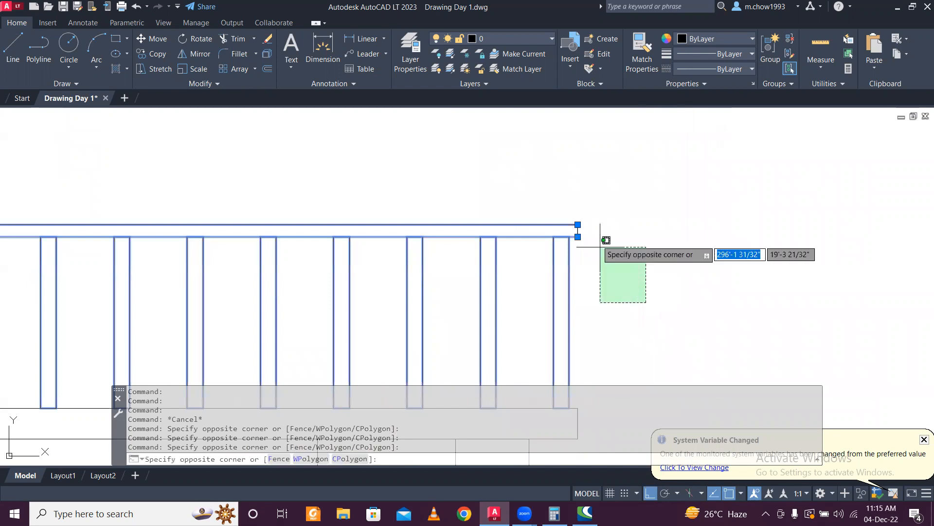
{"action": "left_click", "coordinate": [569, 195]}
{"action": "left_click", "coordinate": [480, 38]}
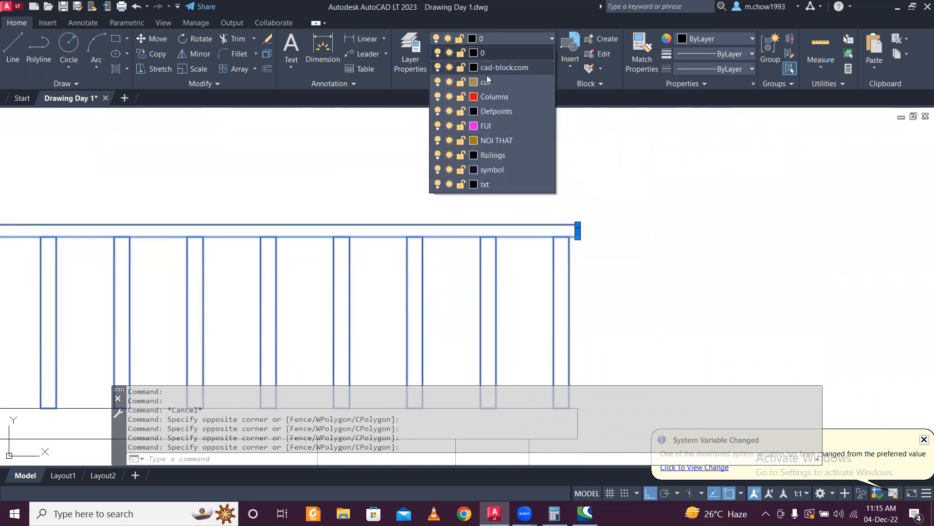
{"action": "left_click", "coordinate": [515, 155]}
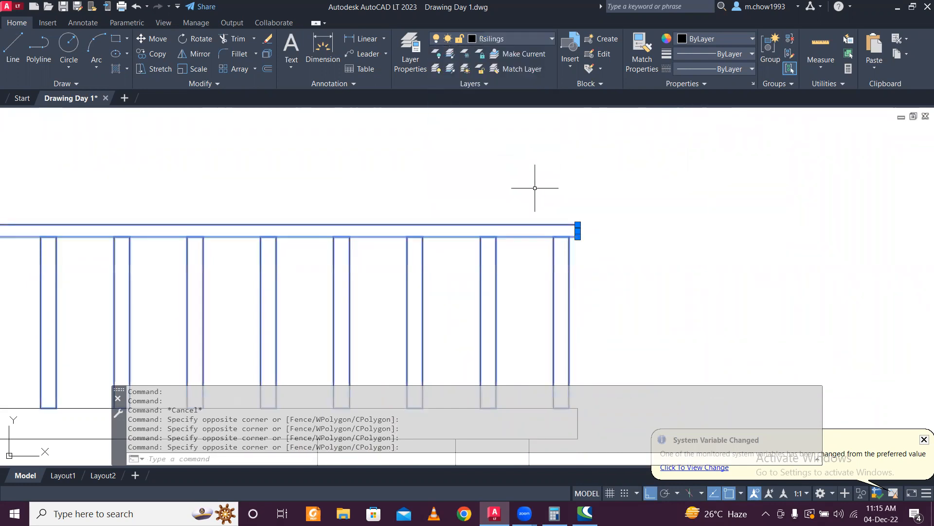
{"action": "scroll", "coordinate": [534, 188], "scroll_direction": "down", "scroll_amount": 5}
{"action": "key", "text": "Escape"}
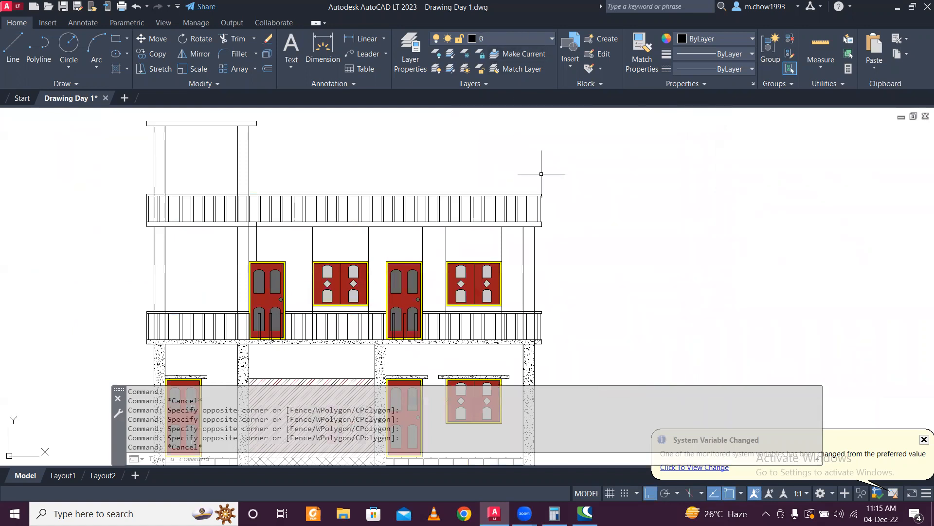
- Turn off the railings' layer with LAYOFF by picking the upper railing
{"action": "type", "text": "layoff"}
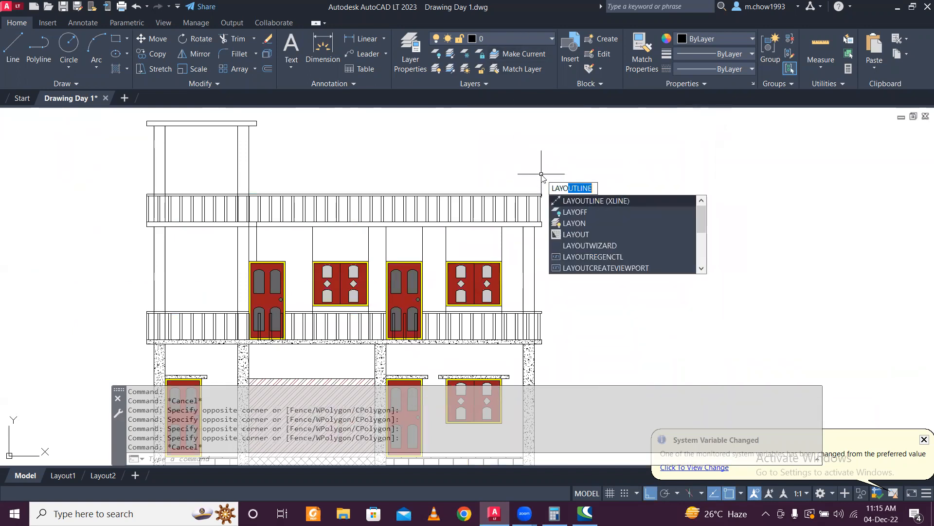
{"action": "key", "text": "Return"}
{"action": "left_click", "coordinate": [521, 194]}
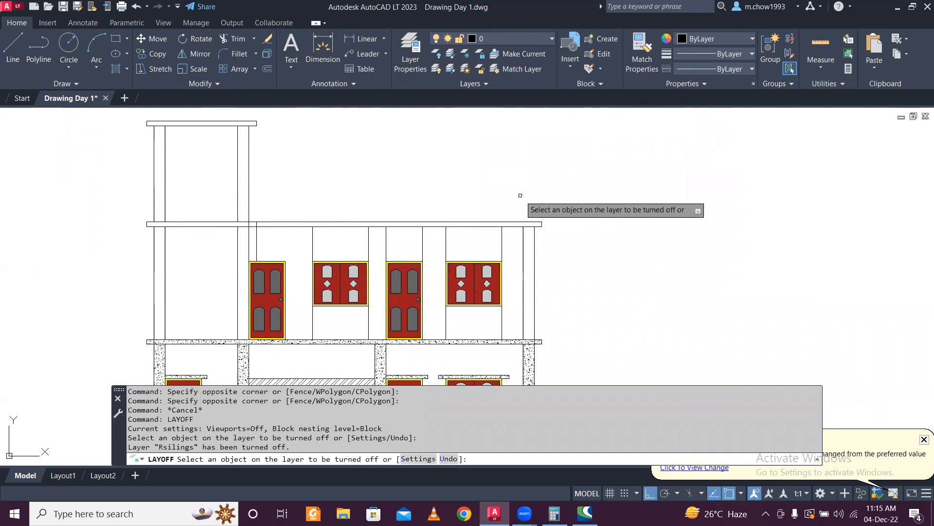
{"action": "key", "text": "Escape"}
- Delete the short vertical line between the left first-floor door and the slab above it
{"action": "scroll", "coordinate": [265, 247], "scroll_direction": "up", "scroll_amount": 2}
{"action": "left_click", "coordinate": [246, 217]}
{"action": "left_click", "coordinate": [251, 209]}
{"action": "key", "text": "Delete"}
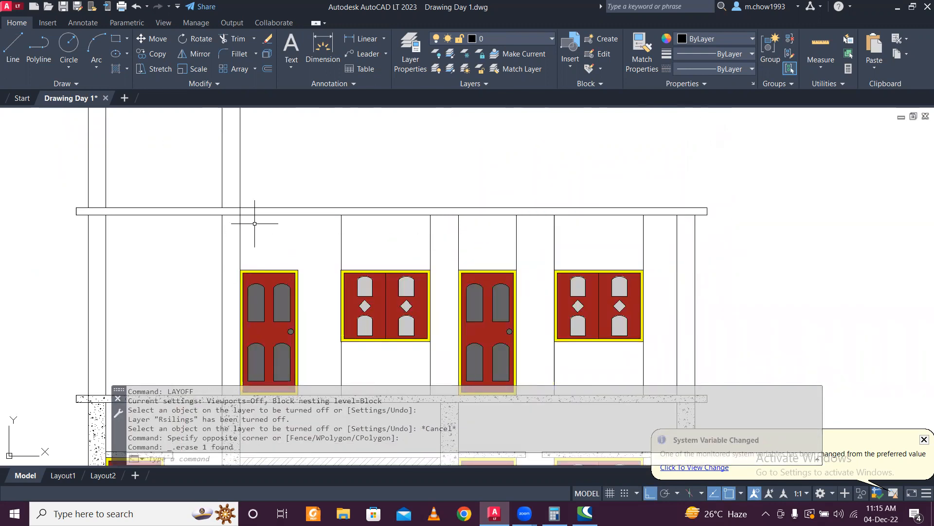
- Delete the two vertical projection lines along the side edges of the left first-floor window
{"action": "scroll", "coordinate": [273, 227], "scroll_direction": "down", "scroll_amount": 1}
{"action": "scroll", "coordinate": [357, 245], "scroll_direction": "up", "scroll_amount": 1}
{"action": "left_click", "coordinate": [325, 238]}
{"action": "left_click", "coordinate": [281, 227]}
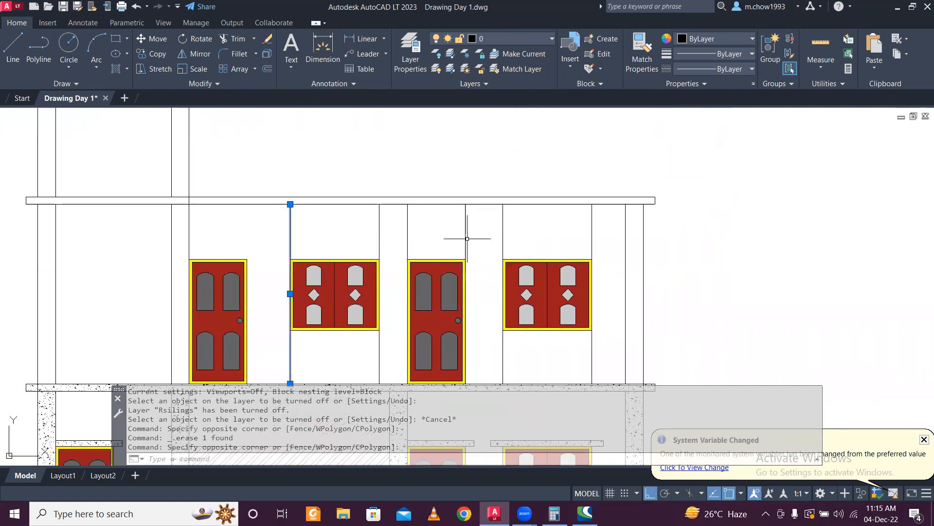
{"action": "scroll", "coordinate": [467, 238], "scroll_direction": "down", "scroll_amount": 4}
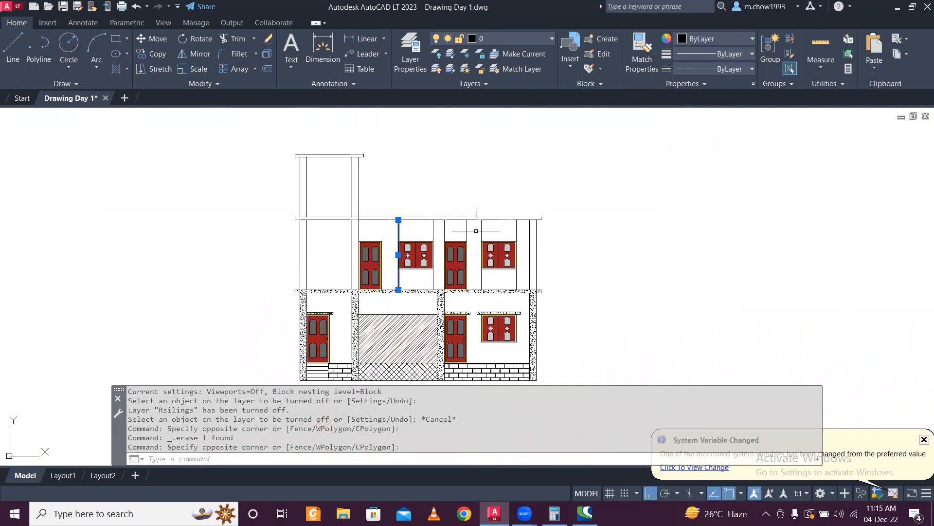
{"action": "key", "text": "Delete"}
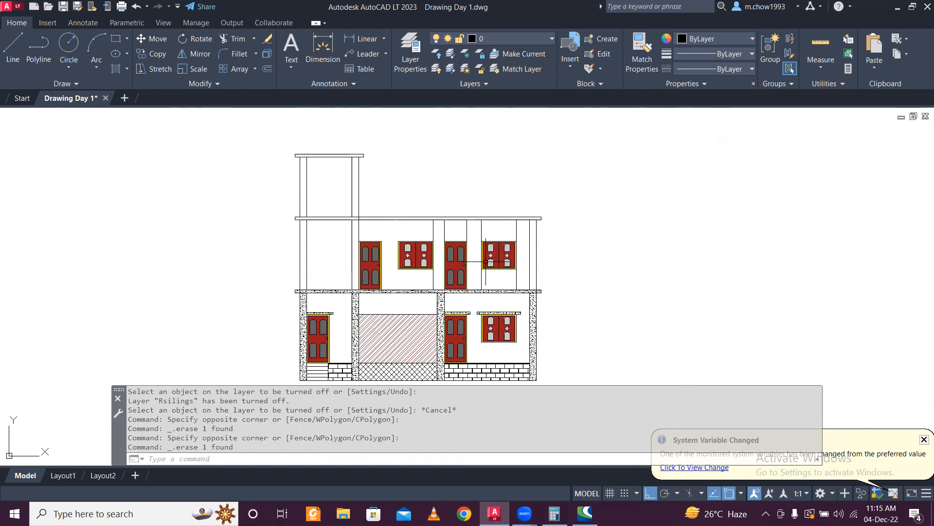
{"action": "scroll", "coordinate": [482, 259], "scroll_direction": "up", "scroll_amount": 2}
{"action": "left_click_drag", "start_coordinate": [414, 287], "coordinate": [395, 290]}
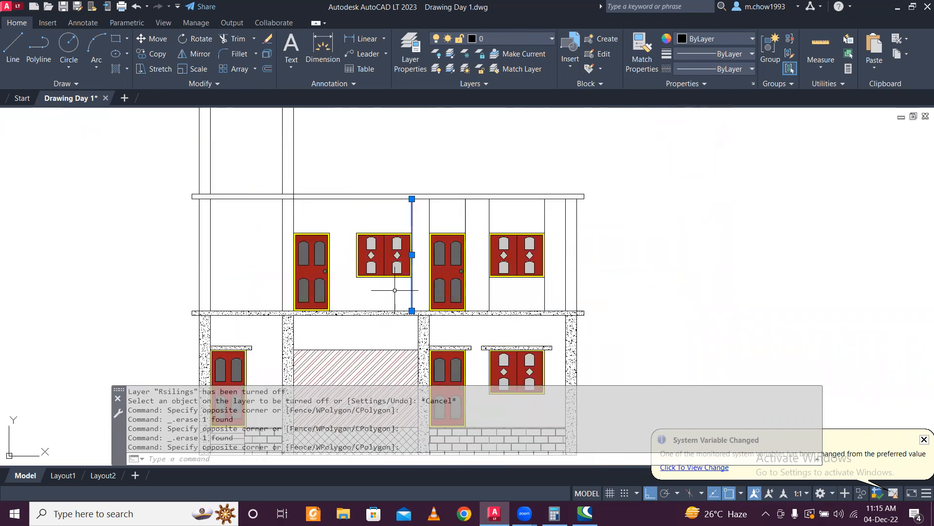
{"action": "key", "text": "Delete"}
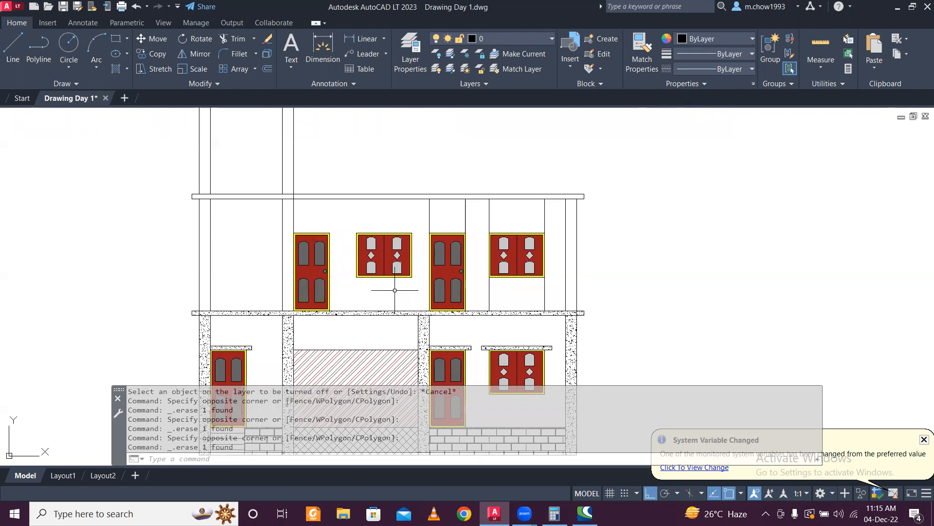
{"action": "left_click", "coordinate": [419, 200]}
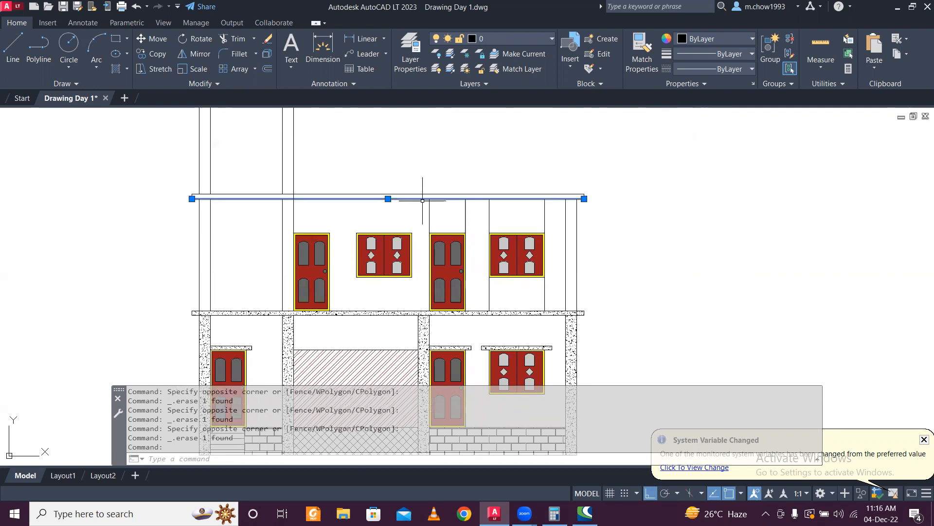
{"action": "key", "text": "Return"}
{"action": "left_click", "coordinate": [423, 319]}
{"action": "key", "text": "Escape"}
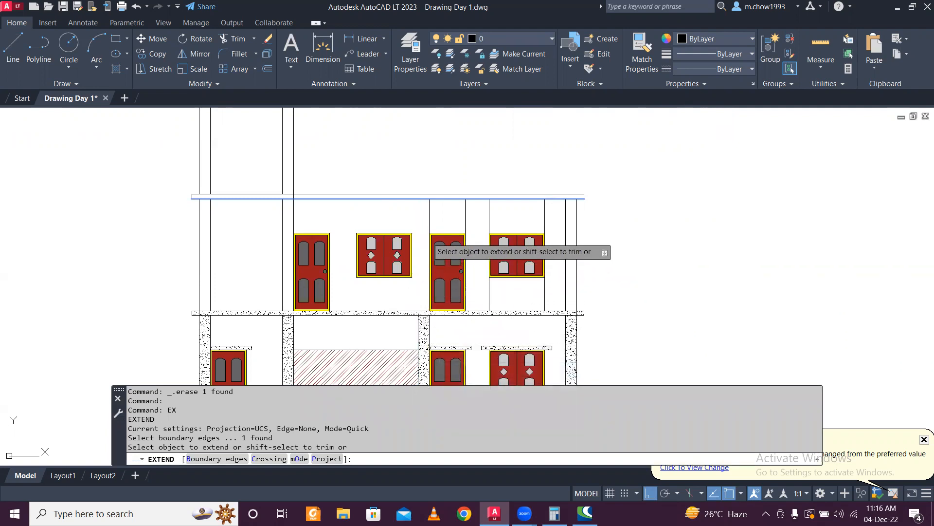
{"action": "key", "text": "Escape"}
{"action": "type", "text": "o"}
{"action": "key", "text": "Return"}
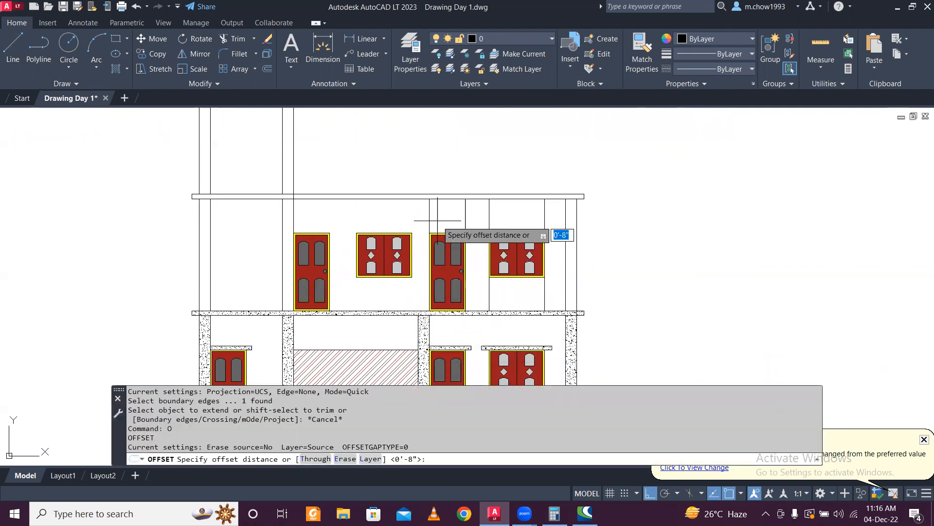
{"action": "scroll", "coordinate": [482, 185], "scroll_direction": "down", "scroll_amount": 5}
{"action": "scroll", "coordinate": [486, 177], "scroll_direction": "up", "scroll_amount": 5}
{"action": "key", "text": "Escape"}
- Measure the width of the red column beside the window on the floor plan's balcony wall
{"action": "scroll", "coordinate": [509, 169], "scroll_direction": "up", "scroll_amount": 6}
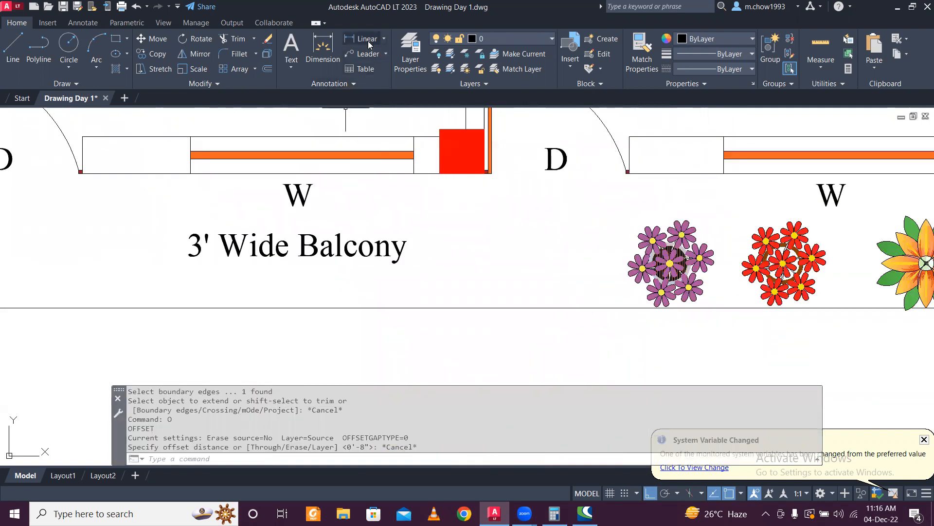
{"action": "left_click", "coordinate": [368, 41]}
{"action": "left_click", "coordinate": [440, 173]}
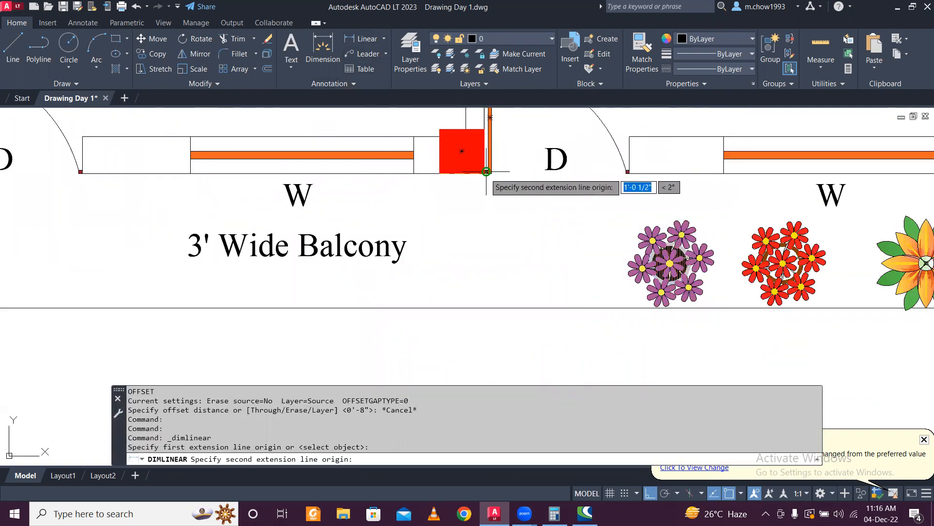
{"action": "left_click", "coordinate": [487, 171]}
{"action": "key", "text": "Escape"}
- Offset the vertical line at the left edge of the right first-floor door 1' to the left to outline the middle column
{"action": "scroll", "coordinate": [471, 168], "scroll_direction": "down", "scroll_amount": 6}
{"action": "scroll", "coordinate": [470, 168], "scroll_direction": "down", "scroll_amount": 3}
{"action": "scroll", "coordinate": [473, 318], "scroll_direction": "up", "scroll_amount": 5}
{"action": "type", "text": "O"}
{"action": "key", "text": "Return"}
{"action": "type", "text": "1'"}
{"action": "key", "text": "Return"}
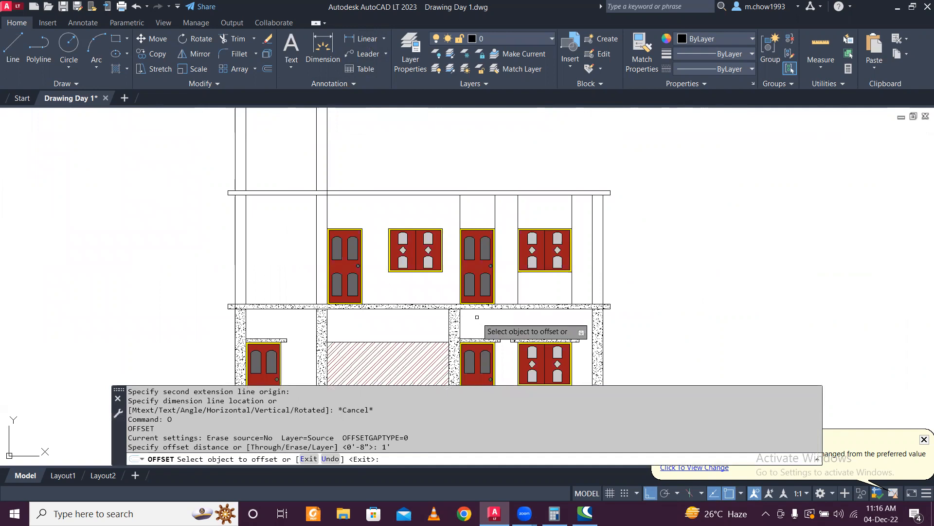
{"action": "left_click", "coordinate": [460, 217]}
{"action": "left_click", "coordinate": [453, 219]}
{"action": "key", "text": "Escape"}
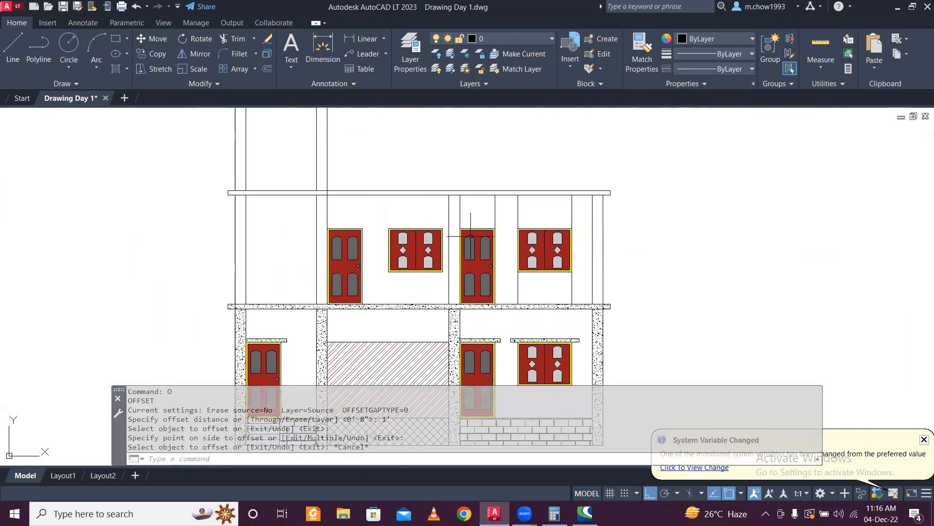
- Delete the three leftover vertical projection lines at the right first-floor door's right edge and both edges of the right window
{"action": "left_click", "coordinate": [514, 209]}
{"action": "left_click", "coordinate": [489, 206]}
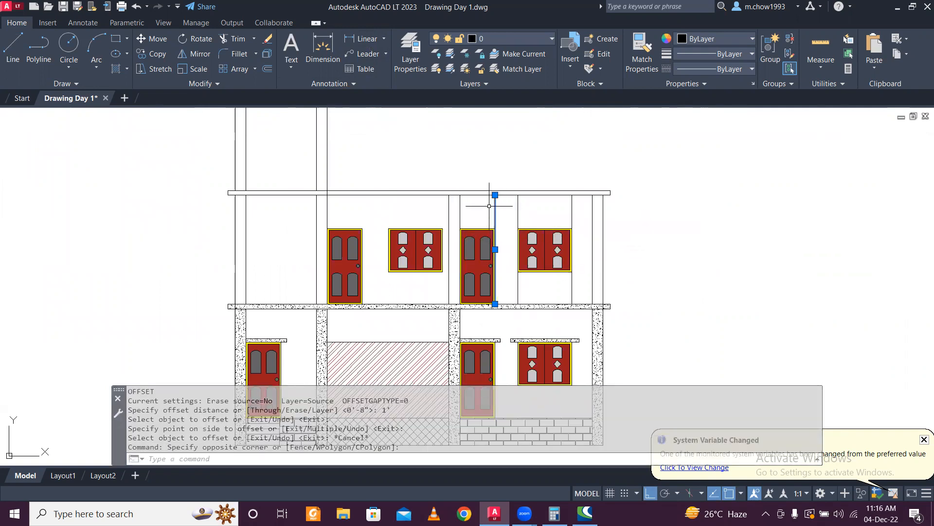
{"action": "left_click", "coordinate": [539, 203]}
{"action": "left_click", "coordinate": [508, 201]}
{"action": "left_click", "coordinate": [592, 212]}
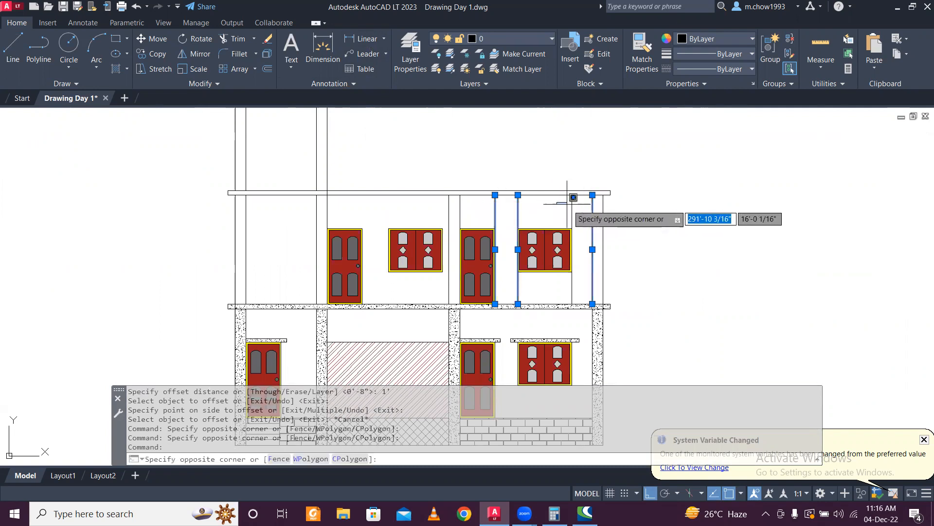
{"action": "left_click", "coordinate": [549, 191]}
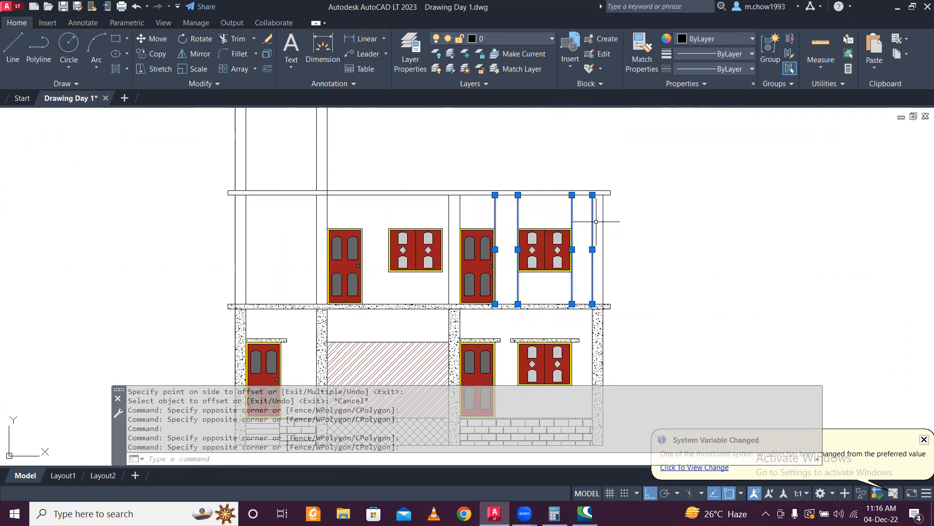
{"action": "left_click", "coordinate": [596, 229], "text": "shift"}
{"action": "left_click", "coordinate": [585, 221], "text": "shift"}
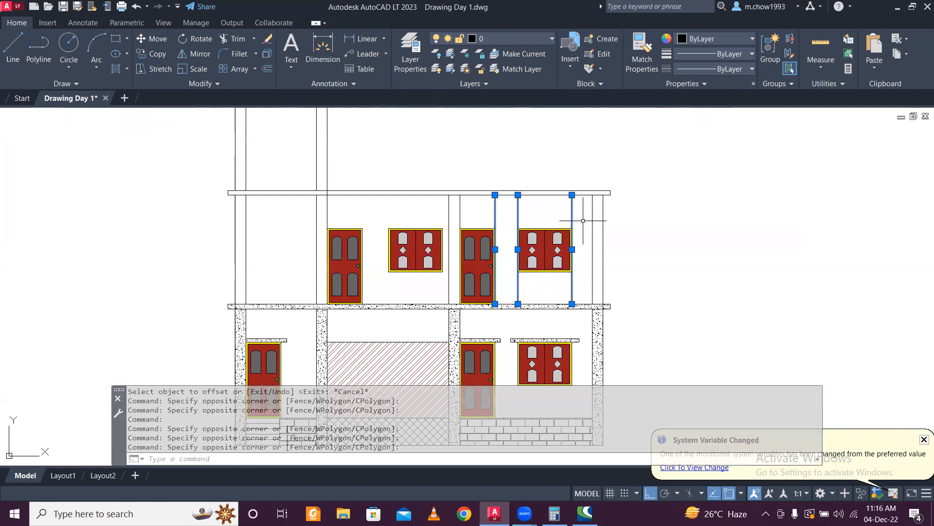
{"action": "key", "text": "Delete"}
{"action": "scroll", "coordinate": [508, 218], "scroll_direction": "down", "scroll_amount": 2}
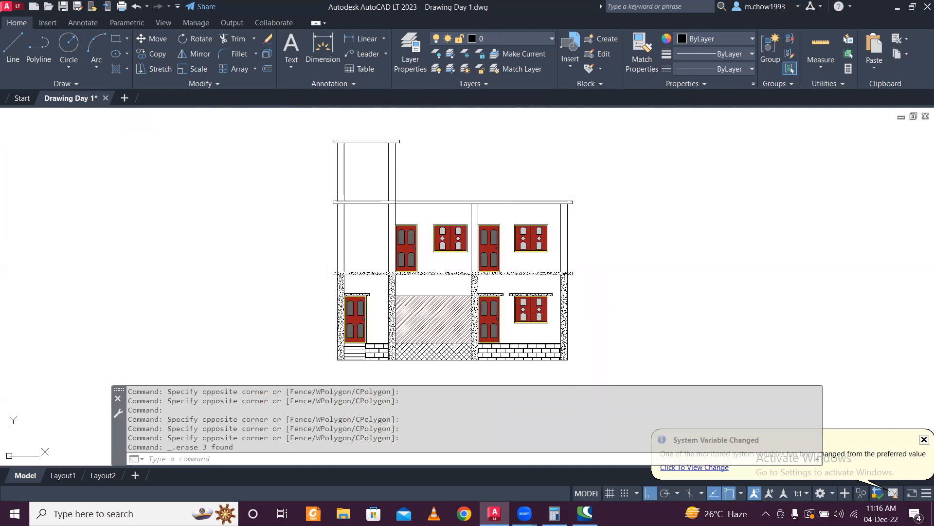
- Hatch the four first-floor columns of the elevation with a Solid pattern in colour 205,32,39
{"action": "type", "text": "h"}
{"action": "key", "text": "Return"}
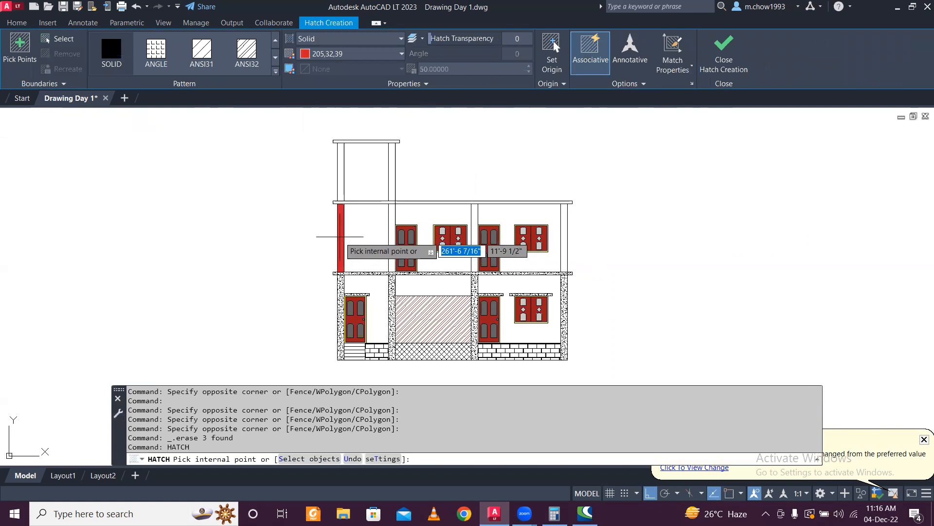
{"action": "left_click", "coordinate": [340, 229]}
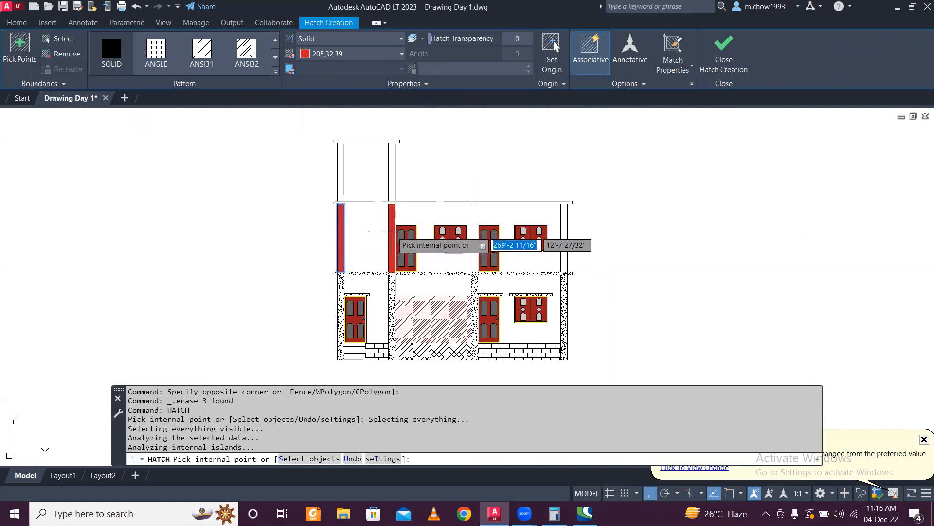
{"action": "left_click", "coordinate": [391, 231]}
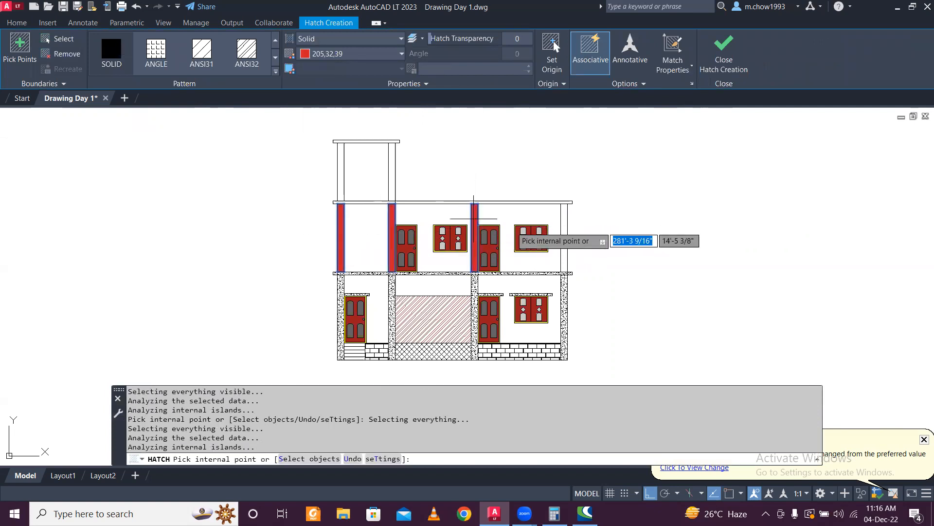
{"action": "scroll", "coordinate": [565, 202], "scroll_direction": "up", "scroll_amount": 5}
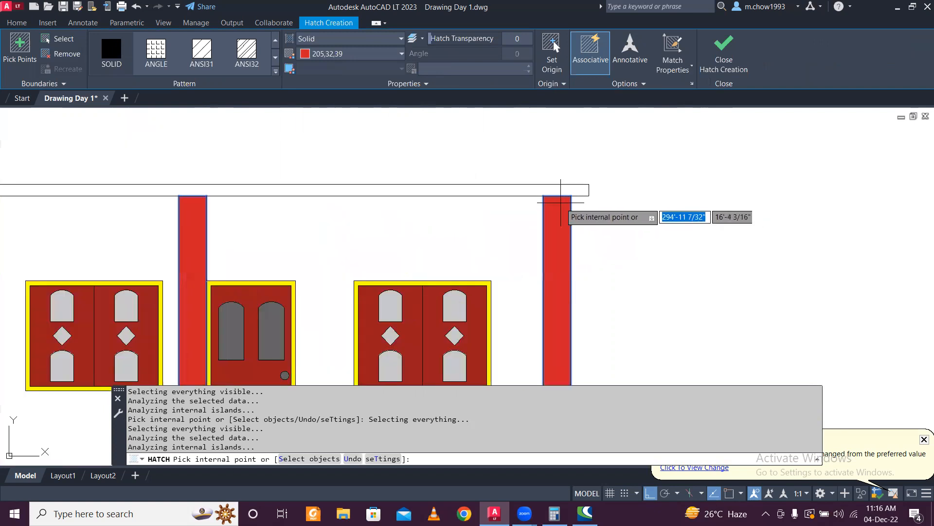
- Extend the solid hatch to the roof slab, the two stair-tower columns and the tower's top slab
{"action": "scroll", "coordinate": [561, 199], "scroll_direction": "down", "scroll_amount": 5}
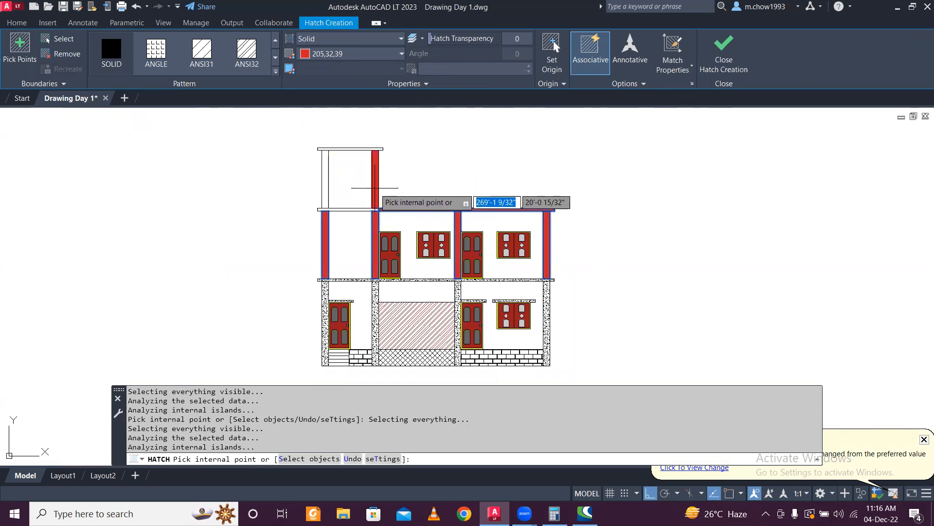
{"action": "scroll", "coordinate": [376, 189], "scroll_direction": "up", "scroll_amount": 6}
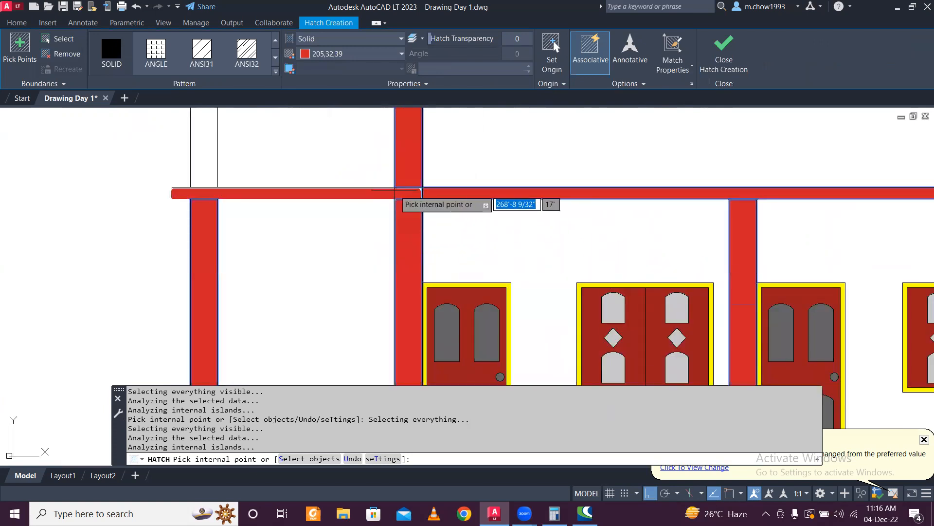
{"action": "scroll", "coordinate": [367, 206], "scroll_direction": "down", "scroll_amount": 6}
{"action": "scroll", "coordinate": [365, 154], "scroll_direction": "up", "scroll_amount": 6}
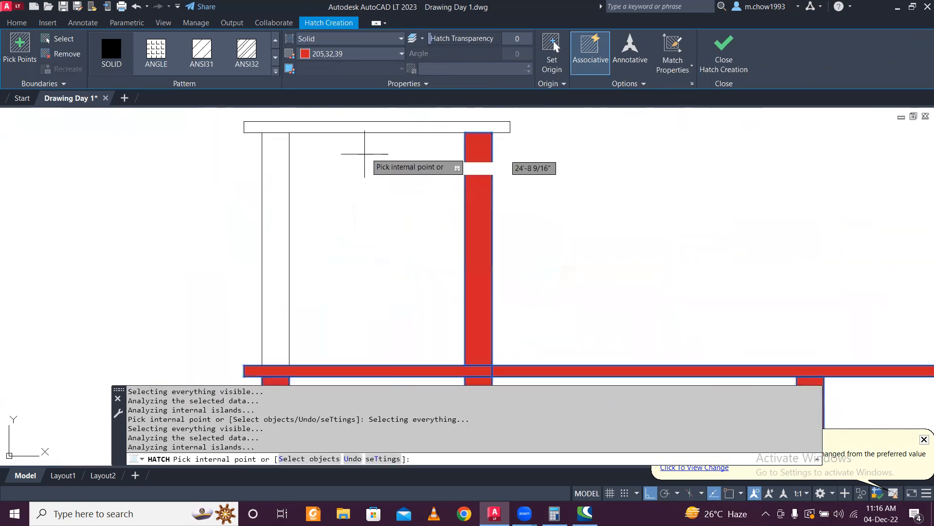
{"action": "left_click", "coordinate": [387, 127]}
{"action": "left_click", "coordinate": [272, 196]}
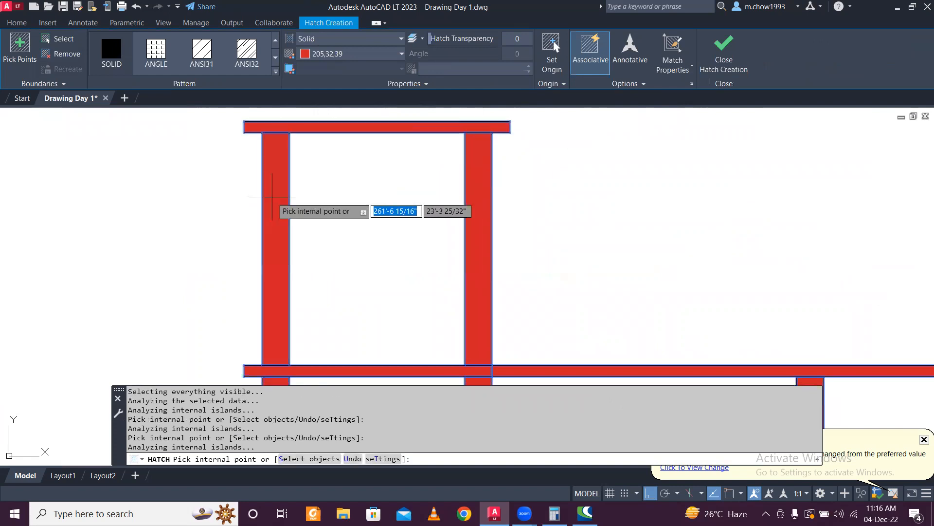
{"action": "key", "text": "Escape"}
- Match the solid red hatch on the upper columns and slabs to the AR-CONC hatch of the first-floor slab and lower columns
{"action": "scroll", "coordinate": [477, 275], "scroll_direction": "down", "scroll_amount": 6}
{"action": "scroll", "coordinate": [476, 275], "scroll_direction": "up", "scroll_amount": 4}
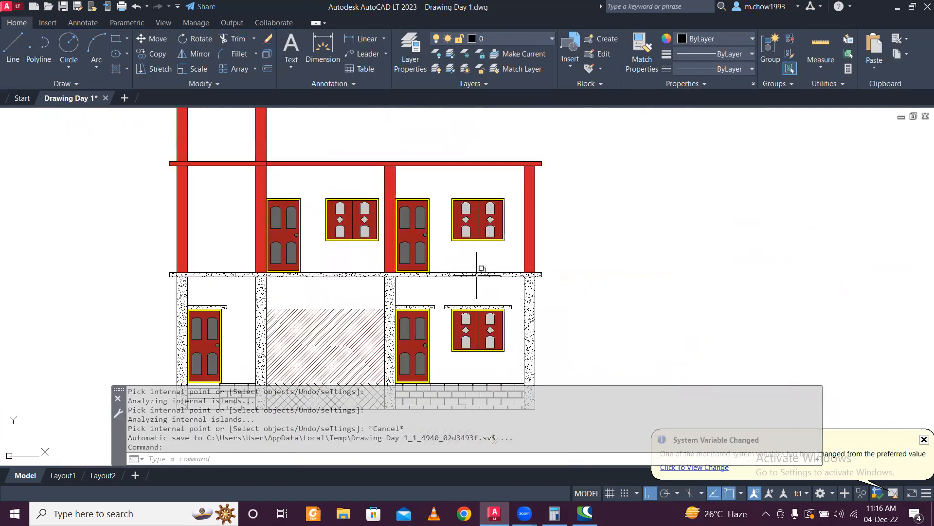
{"action": "scroll", "coordinate": [477, 272], "scroll_direction": "up", "scroll_amount": 4}
{"action": "left_click", "coordinate": [477, 269]}
{"action": "left_click", "coordinate": [446, 270]}
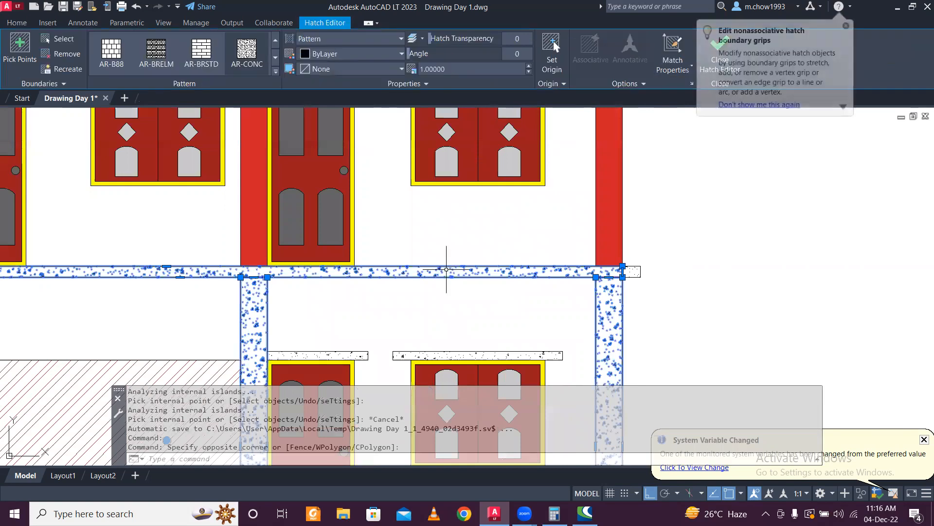
{"action": "type", "text": "ma"}
{"action": "key", "text": "Return"}
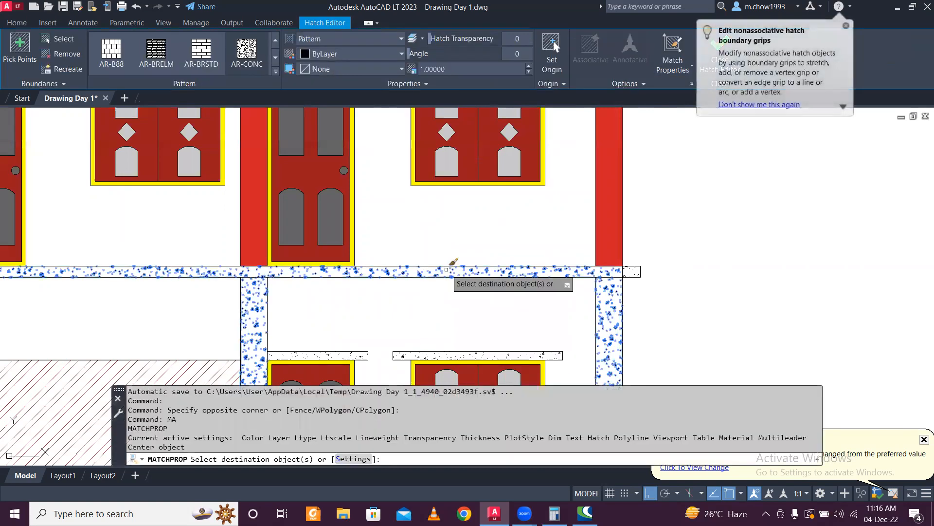
{"action": "left_click", "coordinate": [607, 219]}
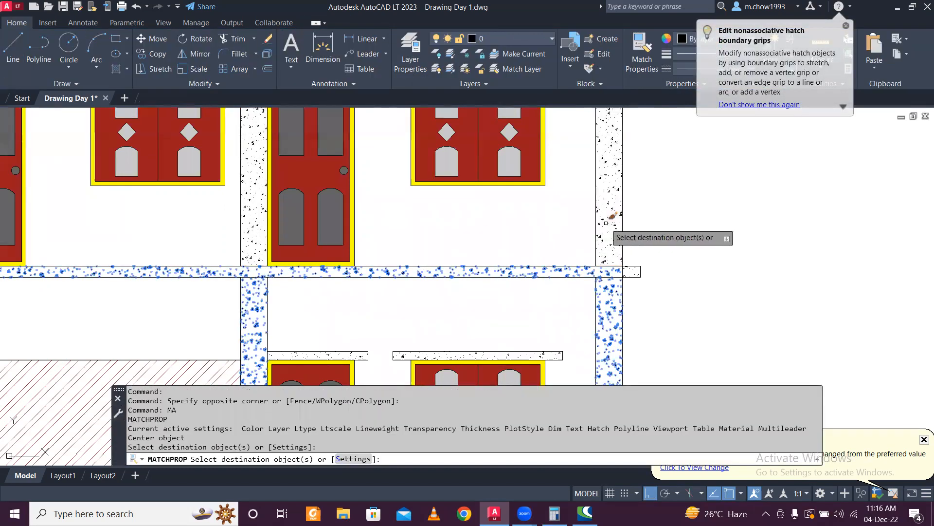
{"action": "key", "text": "Escape"}
{"action": "scroll", "coordinate": [500, 257], "scroll_direction": "down", "scroll_amount": 6}
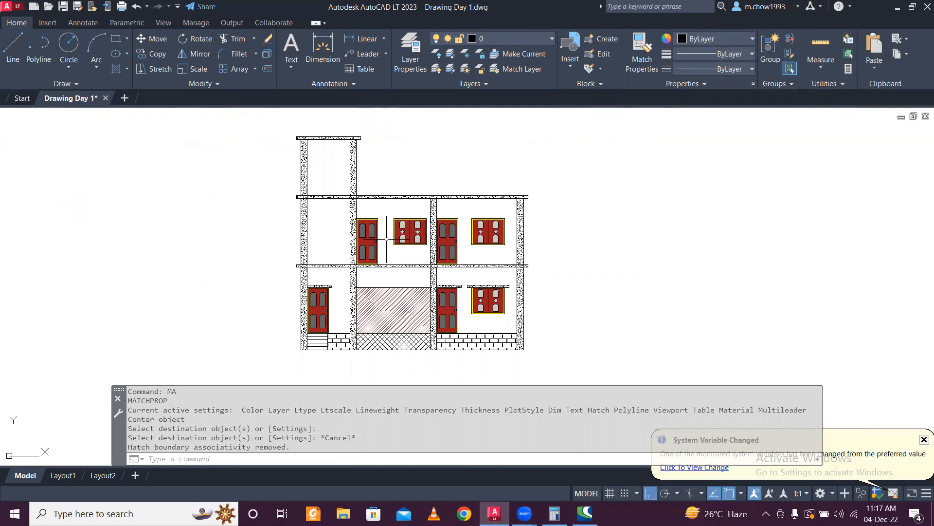
- Turn all drawing layers back on with LAYON
{"action": "type", "text": "layo"}
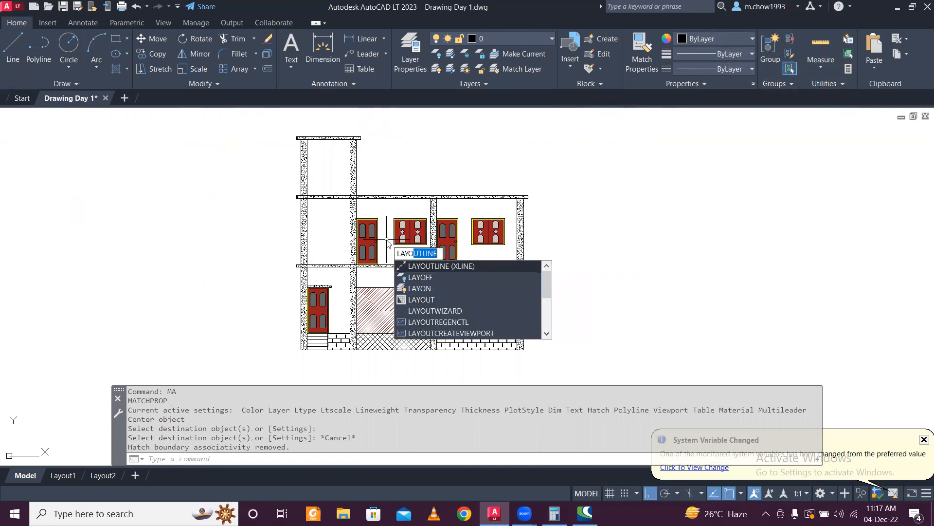
{"action": "type", "text": "n"}
{"action": "key", "text": "Return"}
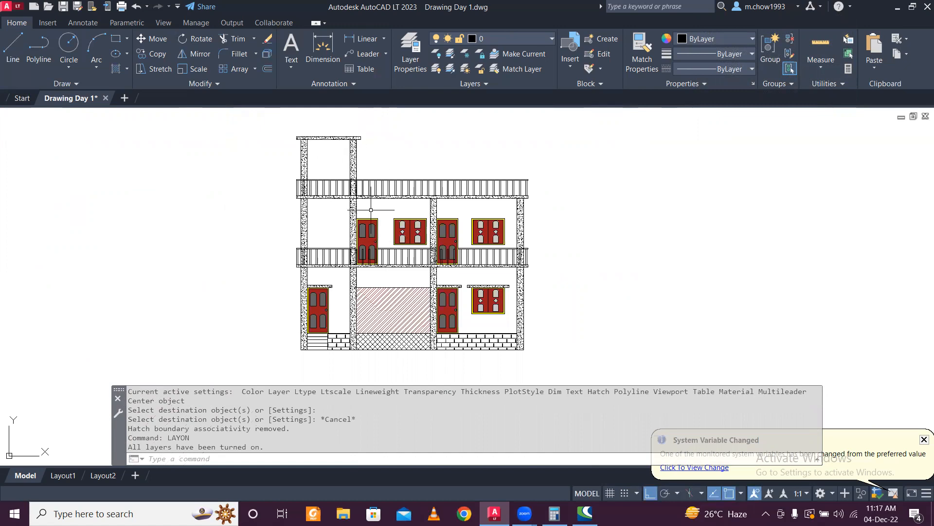
- Delete the floor plan copy above the elevation together with its remaining vertical projection lines
{"action": "scroll", "coordinate": [385, 180], "scroll_direction": "down", "scroll_amount": 8}
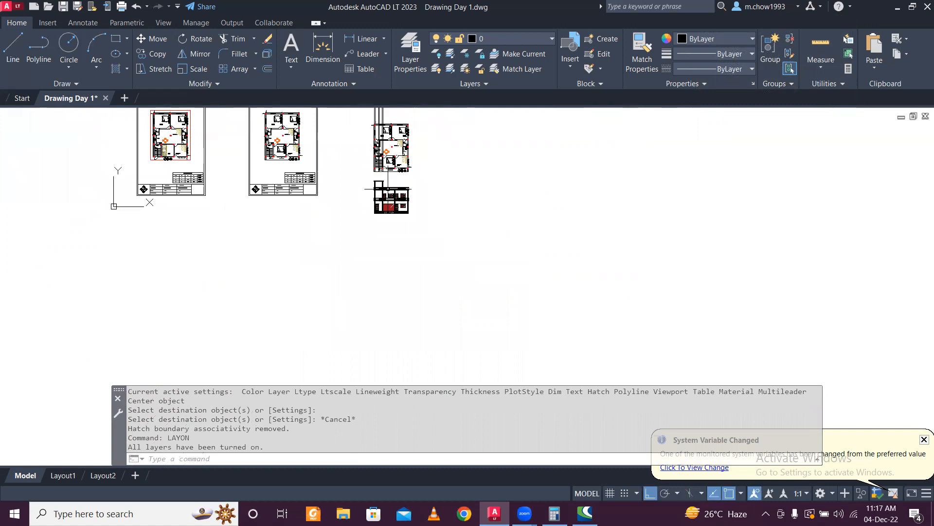
{"action": "middle_click_drag", "start_coordinate": [273, 185], "coordinate": [276, 253]}
{"action": "left_click", "coordinate": [436, 238]}
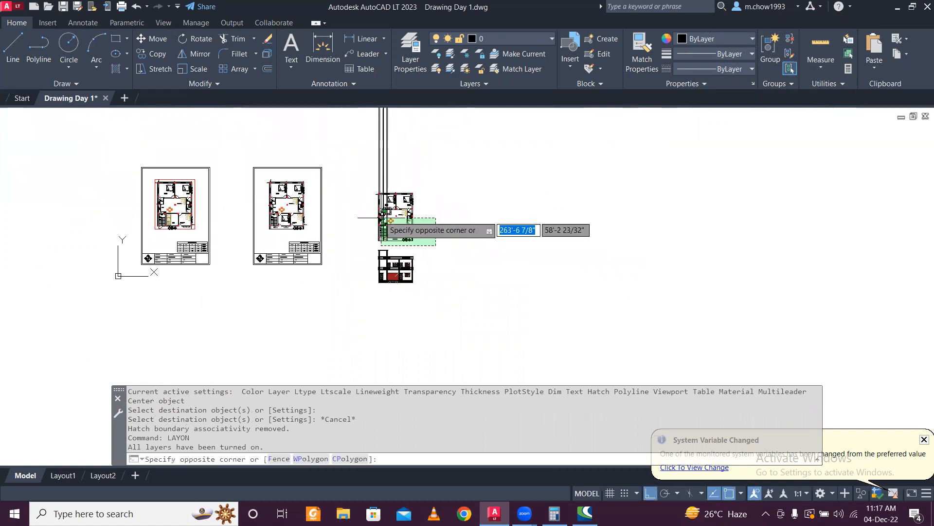
{"action": "left_click", "coordinate": [344, 151]}
{"action": "key", "text": "Delete"}
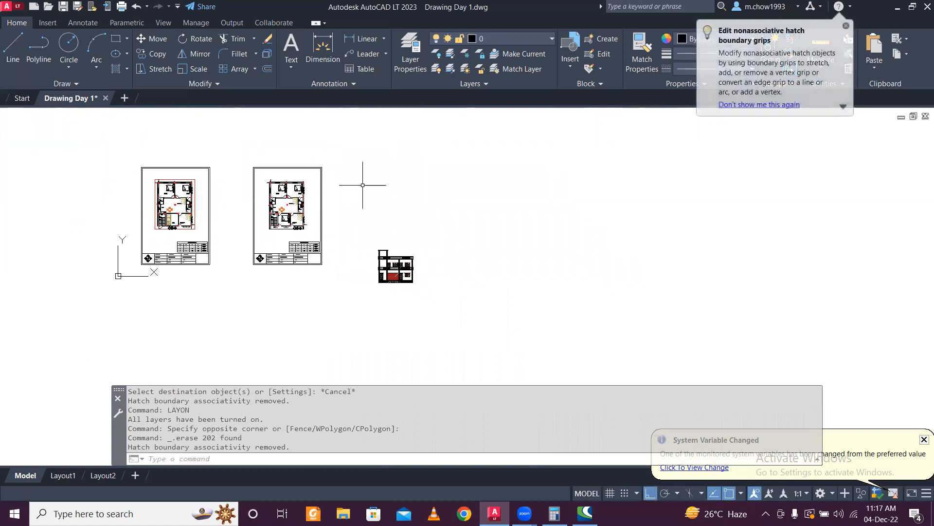
- Copy the first-floor sheet's border, title block and door and window schedule, without the plan, horizontally past the elevation
{"action": "left_click", "coordinate": [227, 151]}
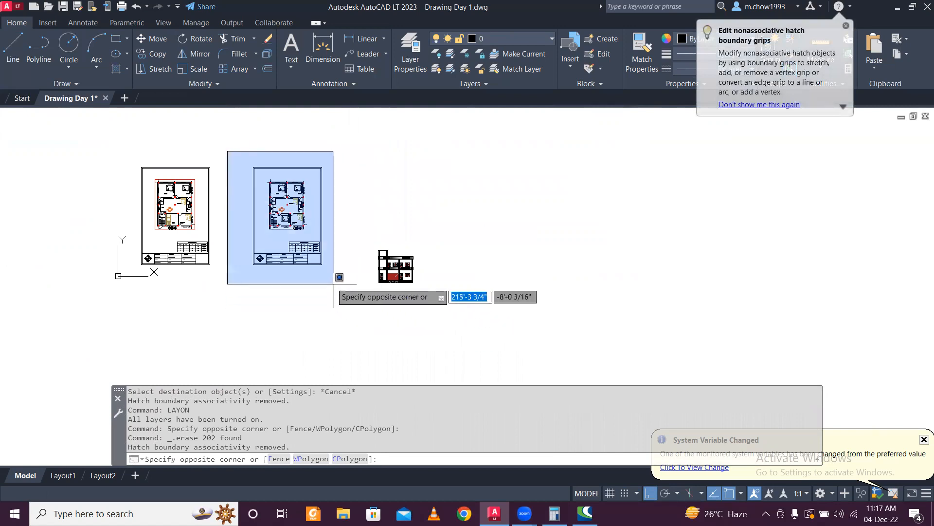
{"action": "left_click", "coordinate": [267, 271]}
{"action": "scroll", "coordinate": [331, 277], "scroll_direction": "up", "scroll_amount": 2}
{"action": "left_click", "coordinate": [167, 229]}
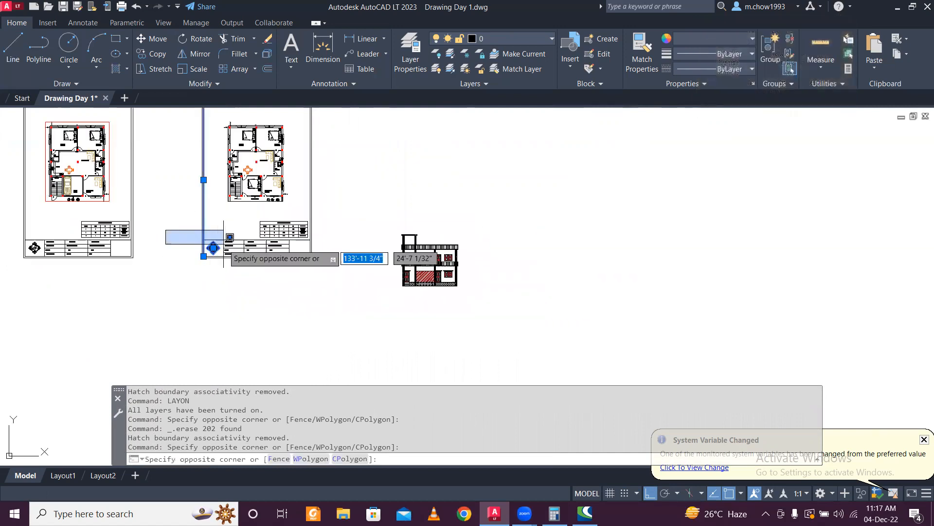
{"action": "left_click", "coordinate": [340, 273]}
{"action": "scroll", "coordinate": [313, 260], "scroll_direction": "down", "scroll_amount": 2}
{"action": "left_click", "coordinate": [294, 167]}
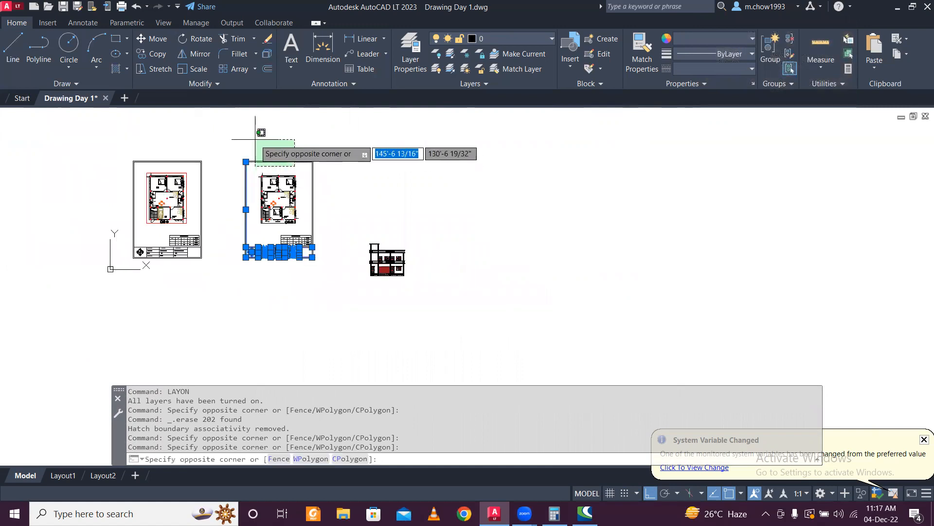
{"action": "left_click", "coordinate": [254, 139]}
{"action": "scroll", "coordinate": [304, 266], "scroll_direction": "up", "scroll_amount": 4}
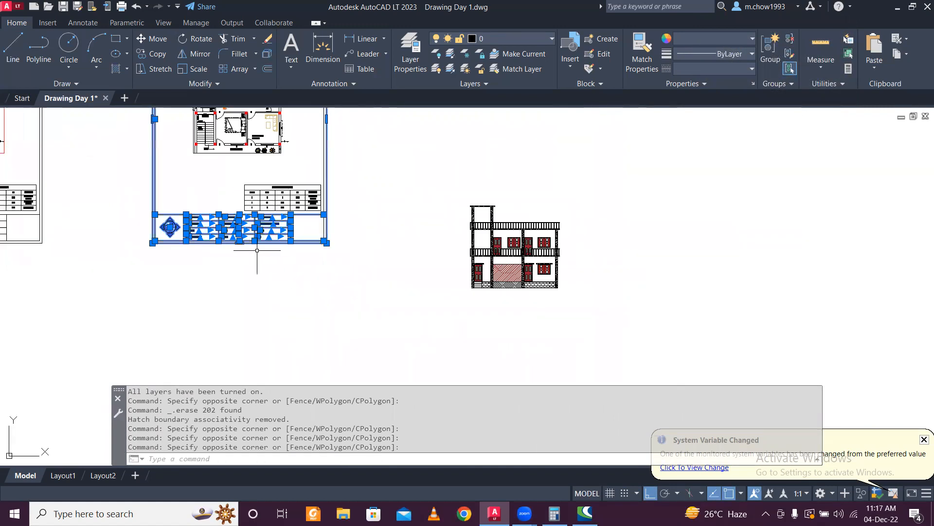
{"action": "left_click", "coordinate": [147, 202]}
{"action": "left_click", "coordinate": [362, 270]}
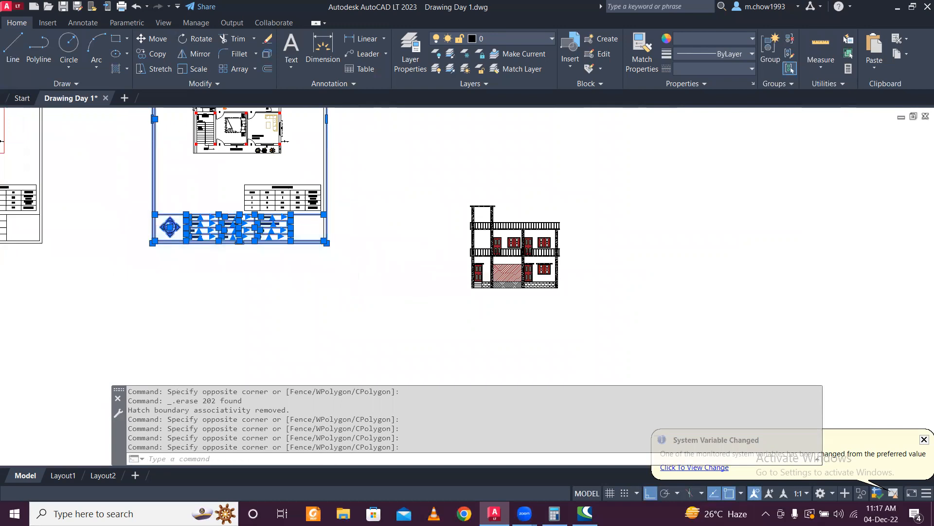
{"action": "middle_click_drag", "start_coordinate": [341, 162], "coordinate": [339, 220]}
{"action": "left_click", "coordinate": [341, 319]}
{"action": "left_click", "coordinate": [144, 224]}
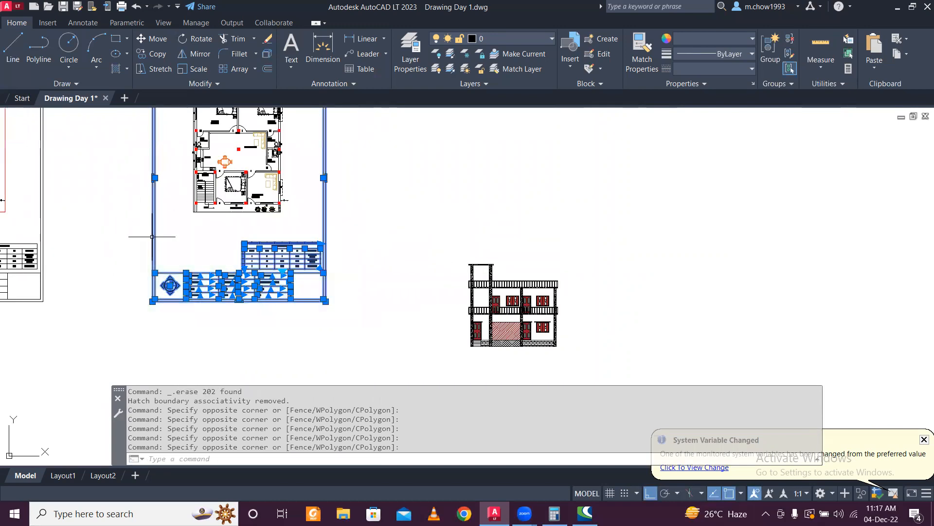
{"action": "scroll", "coordinate": [227, 255], "scroll_direction": "down", "scroll_amount": 4}
{"action": "scroll", "coordinate": [195, 171], "scroll_direction": "up", "scroll_amount": 4}
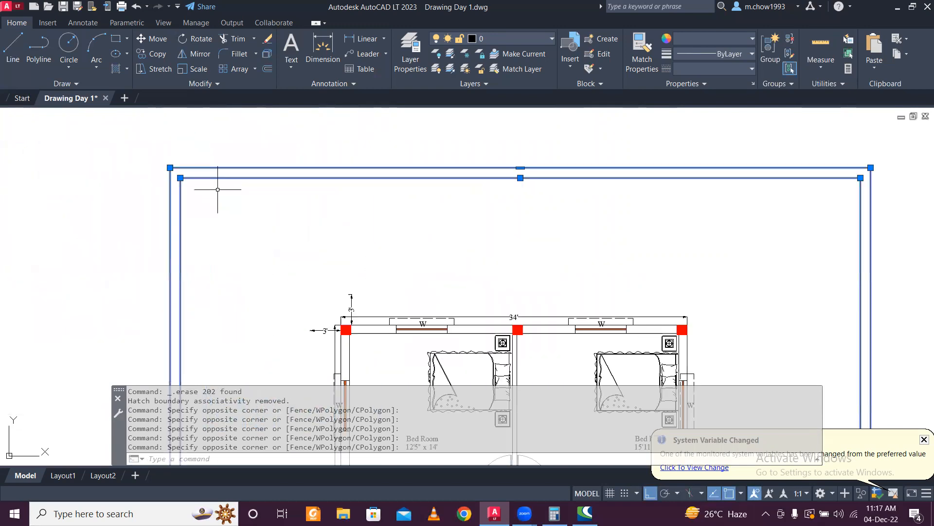
{"action": "scroll", "coordinate": [216, 189], "scroll_direction": "down", "scroll_amount": 4}
{"action": "left_click", "coordinate": [158, 58]}
{"action": "left_click", "coordinate": [234, 307]}
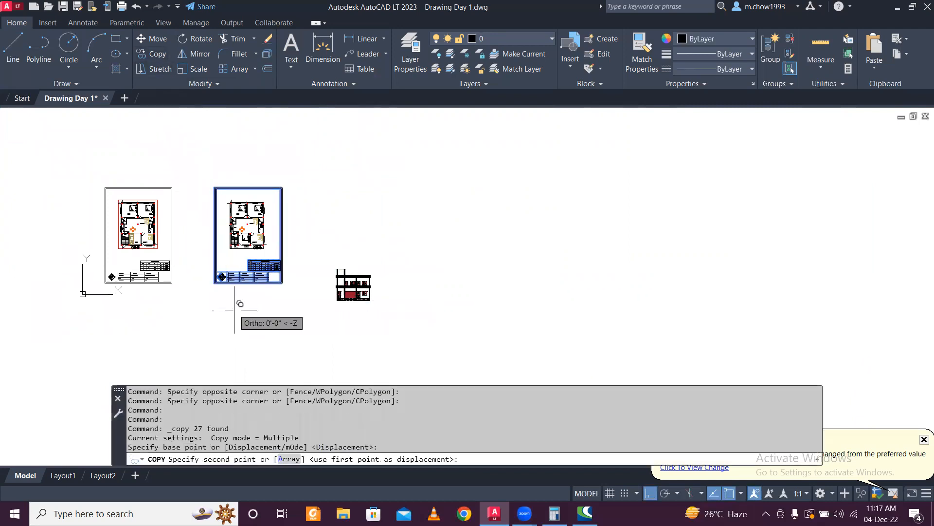
{"action": "left_click", "coordinate": [420, 336]}
{"action": "key", "text": "Escape"}
- Delete the Door and Window Schedule table from the copied sheet
{"action": "scroll", "coordinate": [433, 258], "scroll_direction": "up", "scroll_amount": 6}
{"action": "scroll", "coordinate": [421, 210], "scroll_direction": "up", "scroll_amount": 4}
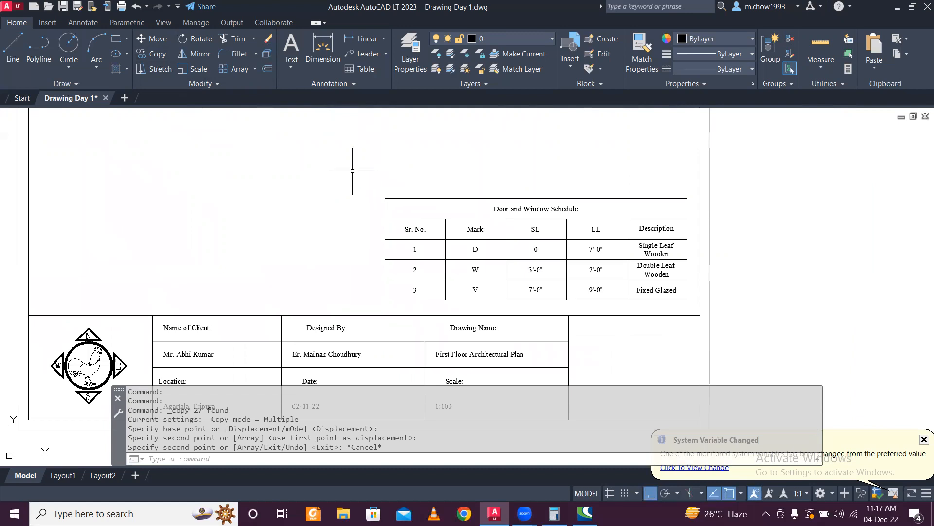
{"action": "left_click", "coordinate": [352, 171]}
{"action": "left_click", "coordinate": [695, 308]}
{"action": "key", "text": "Delete"}
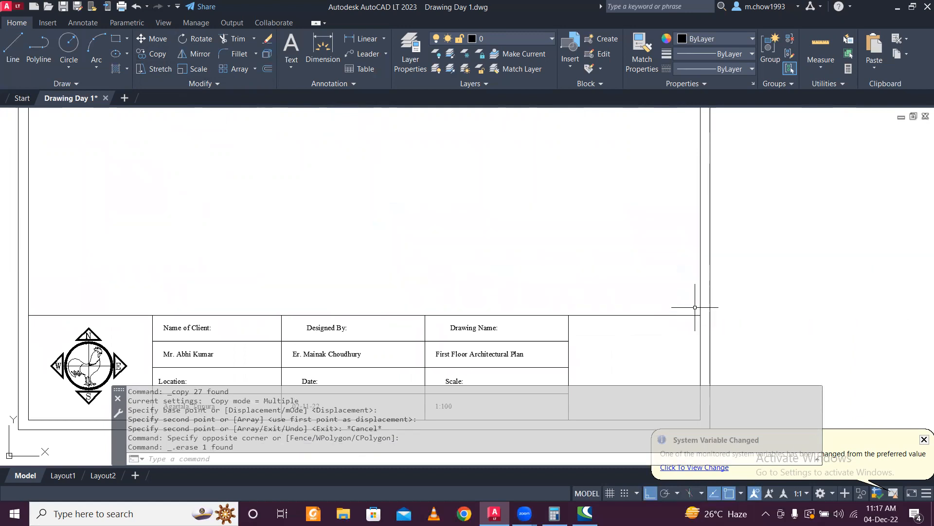
- Move the complete first-floor plan sheet horizontally closer to the ground-floor plan sheet
{"action": "scroll", "coordinate": [718, 289], "scroll_direction": "down", "scroll_amount": 6}
{"action": "left_click", "coordinate": [447, 192]}
{"action": "left_click", "coordinate": [535, 313]}
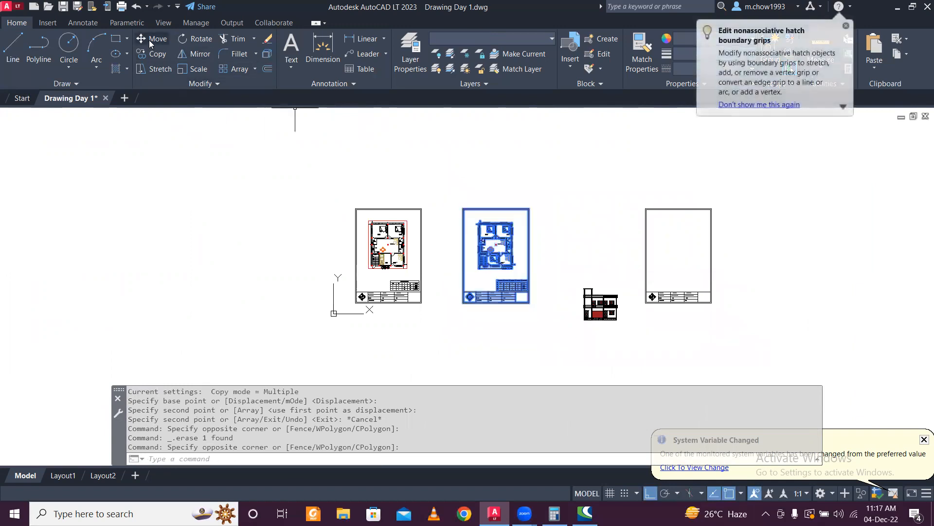
{"action": "left_click", "coordinate": [149, 40]}
{"action": "left_click", "coordinate": [545, 136]}
{"action": "left_click", "coordinate": [516, 140]}
{"action": "left_click", "coordinate": [618, 189]}
{"action": "left_click", "coordinate": [840, 331]}
{"action": "key", "text": "Escape"}
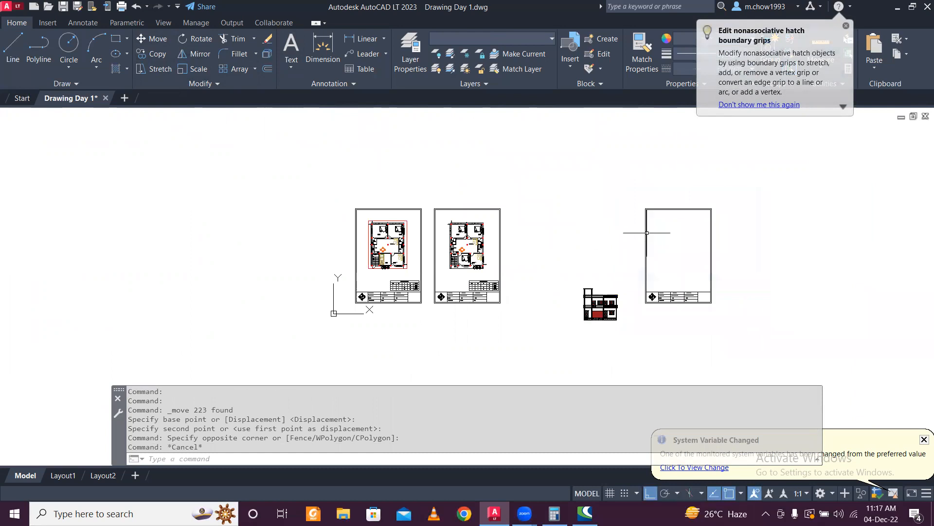
- Move the blank title sheet horizontally to stand beside the first-floor plan sheet
{"action": "left_click", "coordinate": [637, 197]}
{"action": "left_click", "coordinate": [763, 326]}
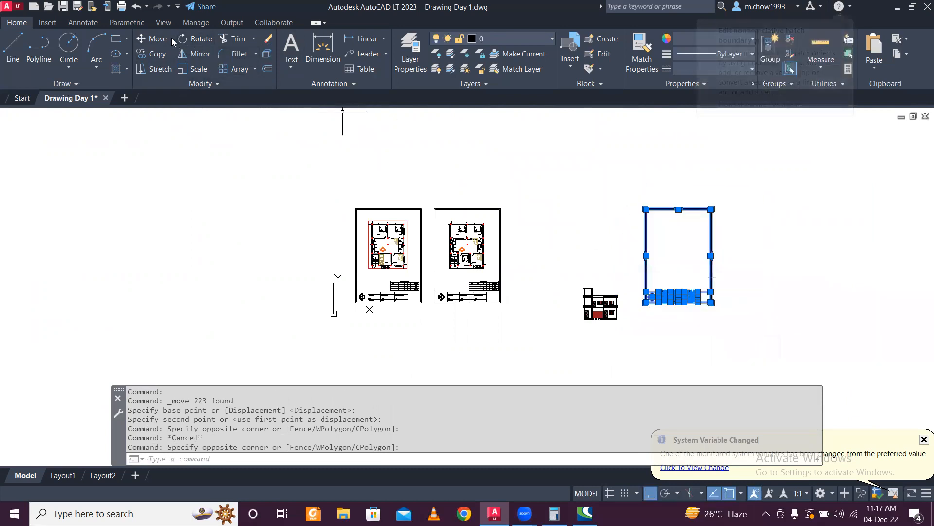
{"action": "left_click", "coordinate": [157, 39]}
{"action": "left_click", "coordinate": [723, 163]}
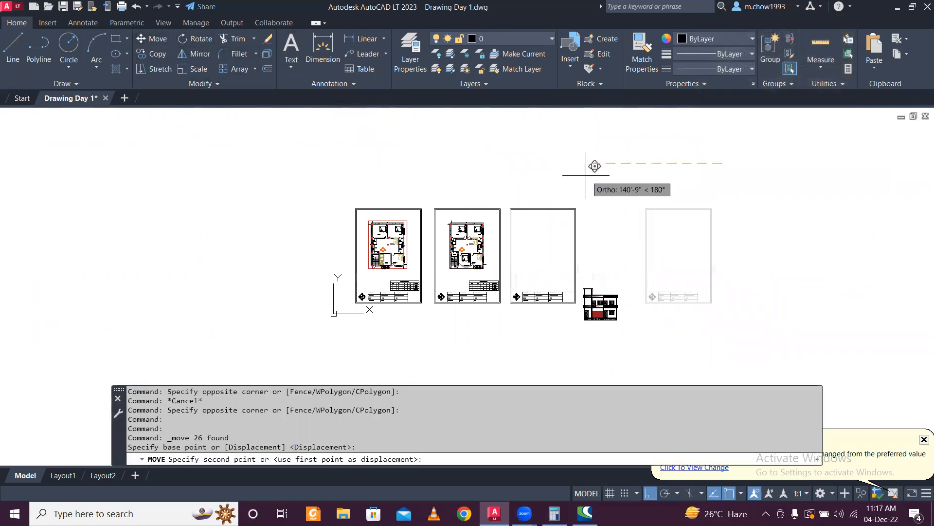
{"action": "key", "text": "Escape"}
- Move the complete front elevation vertically upward until it stands beside the upper half of the blank title sheet
{"action": "scroll", "coordinate": [631, 328], "scroll_direction": "up", "scroll_amount": 5}
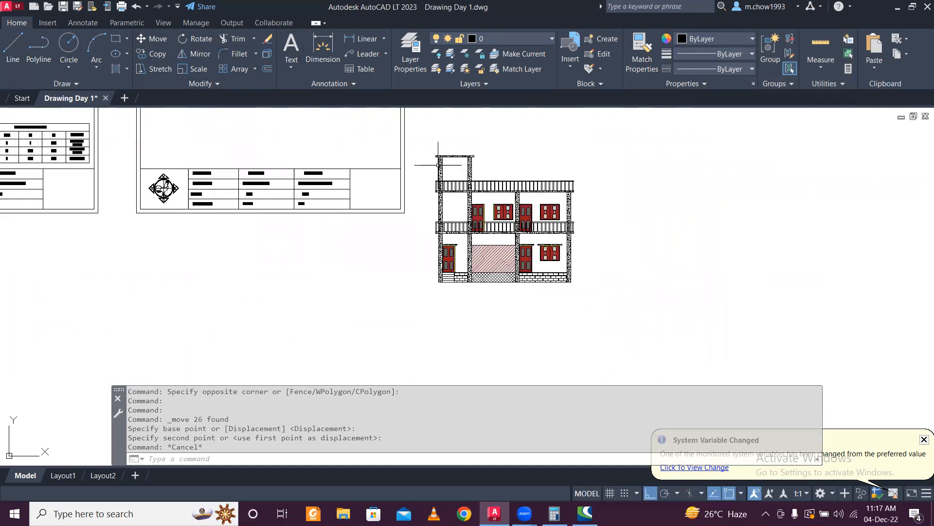
{"action": "left_click", "coordinate": [425, 147]}
{"action": "left_click", "coordinate": [688, 367]}
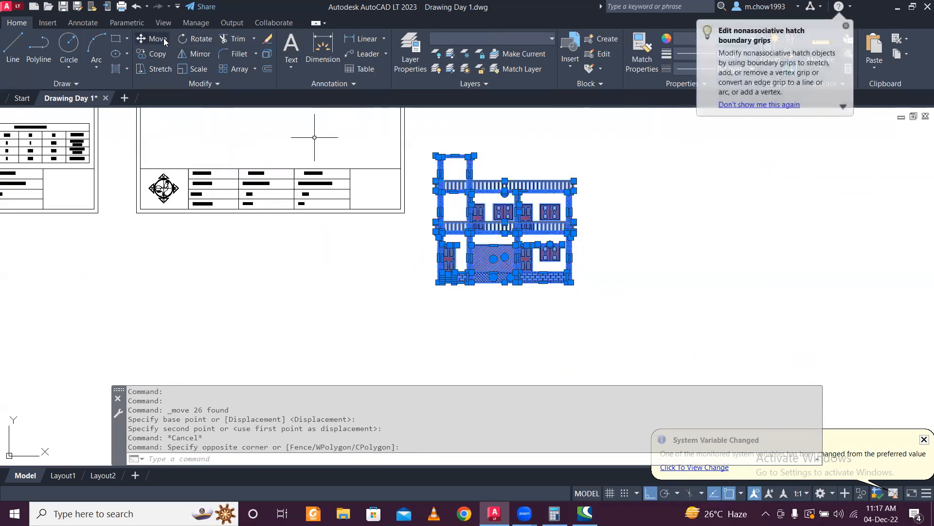
{"action": "left_click", "coordinate": [165, 41]}
{"action": "left_click", "coordinate": [667, 276]}
{"action": "scroll", "coordinate": [653, 226], "scroll_direction": "down", "scroll_amount": 3}
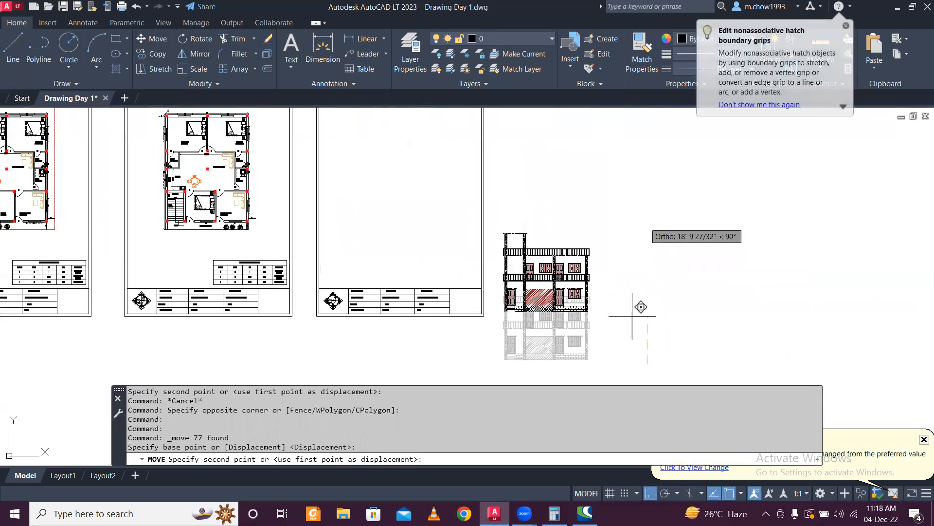
{"action": "middle_click_drag", "start_coordinate": [633, 234], "coordinate": [635, 322]}
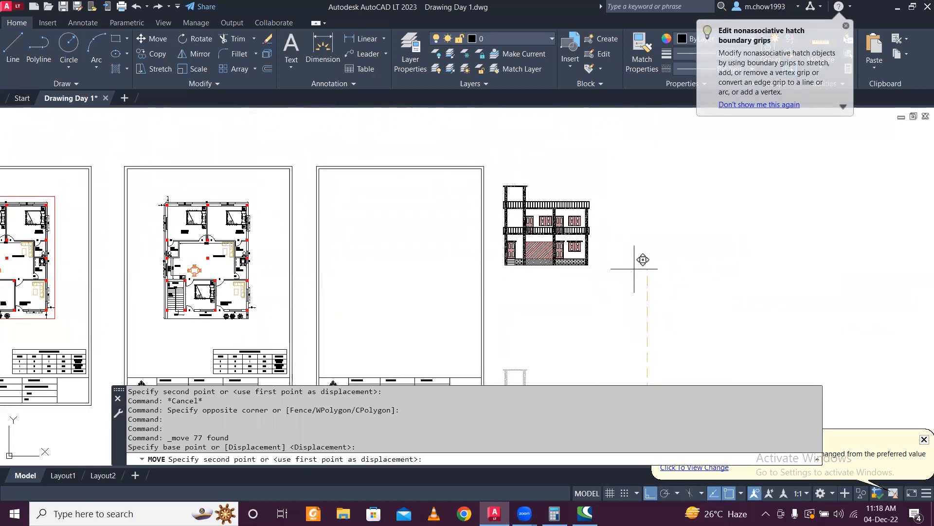
{"action": "left_click", "coordinate": [634, 268]}
- Move the complete front elevation horizontally into the upper part of the blank title sheet
{"action": "left_click", "coordinate": [495, 181]}
{"action": "left_click", "coordinate": [684, 325]}
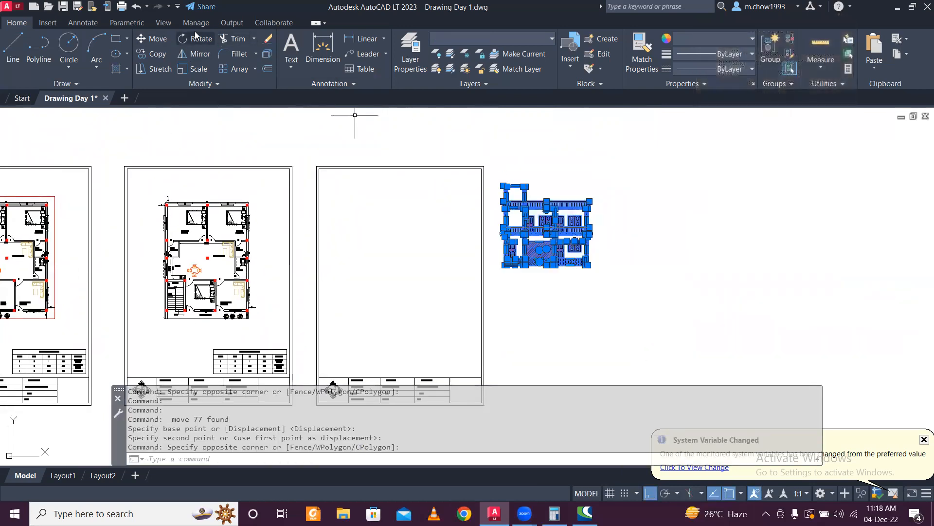
{"action": "left_click", "coordinate": [155, 39]}
{"action": "left_click", "coordinate": [779, 285]}
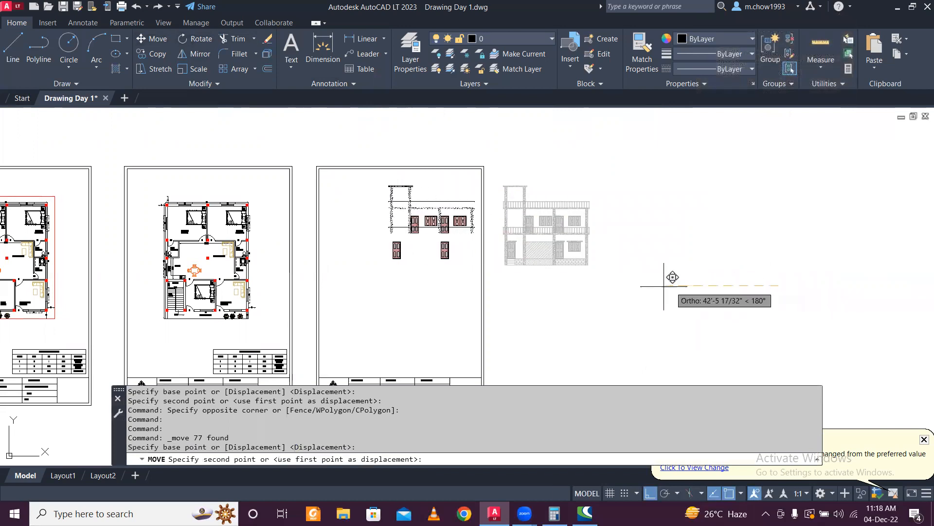
{"action": "left_click", "coordinate": [637, 288]}
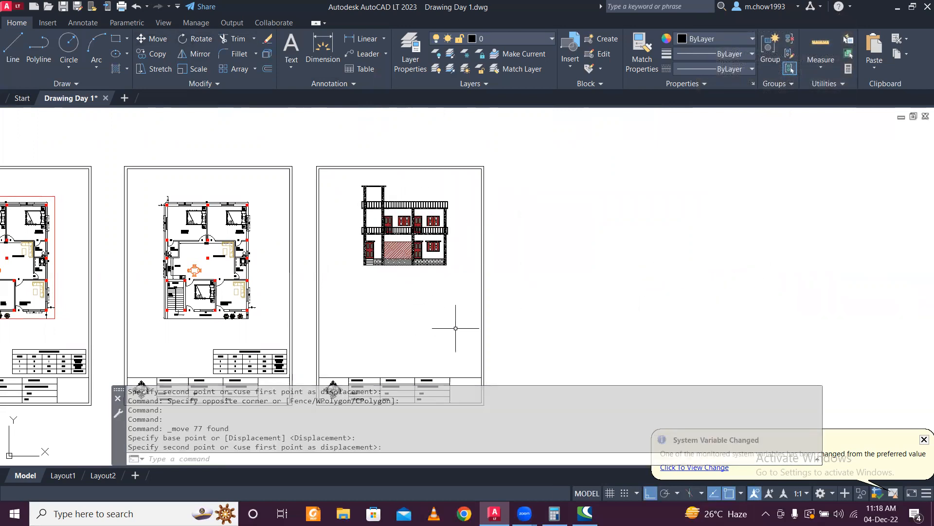
- Copy the "Ground Floor Architectural Plan" text from the ground-floor title block straight up to just below the plan
{"action": "middle_click_drag", "start_coordinate": [179, 325], "coordinate": [308, 312]}
{"action": "scroll", "coordinate": [307, 307], "scroll_direction": "up", "scroll_amount": 3}
{"action": "scroll", "coordinate": [430, 307], "scroll_direction": "down", "scroll_amount": 2}
{"action": "middle_click_drag", "start_coordinate": [132, 334], "coordinate": [309, 315]}
{"action": "scroll", "coordinate": [309, 315], "scroll_direction": "up", "scroll_amount": 4}
{"action": "scroll", "coordinate": [309, 315], "scroll_direction": "down", "scroll_amount": 6}
{"action": "scroll", "coordinate": [308, 315], "scroll_direction": "up", "scroll_amount": 4}
{"action": "scroll", "coordinate": [309, 315], "scroll_direction": "up", "scroll_amount": 2}
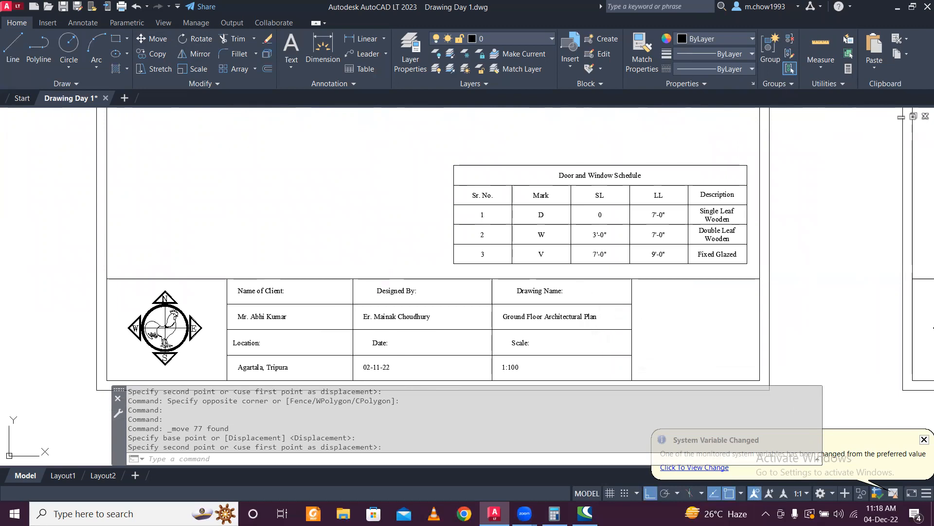
{"action": "left_click", "coordinate": [550, 316]}
{"action": "left_click", "coordinate": [151, 53]}
{"action": "left_click", "coordinate": [503, 313]}
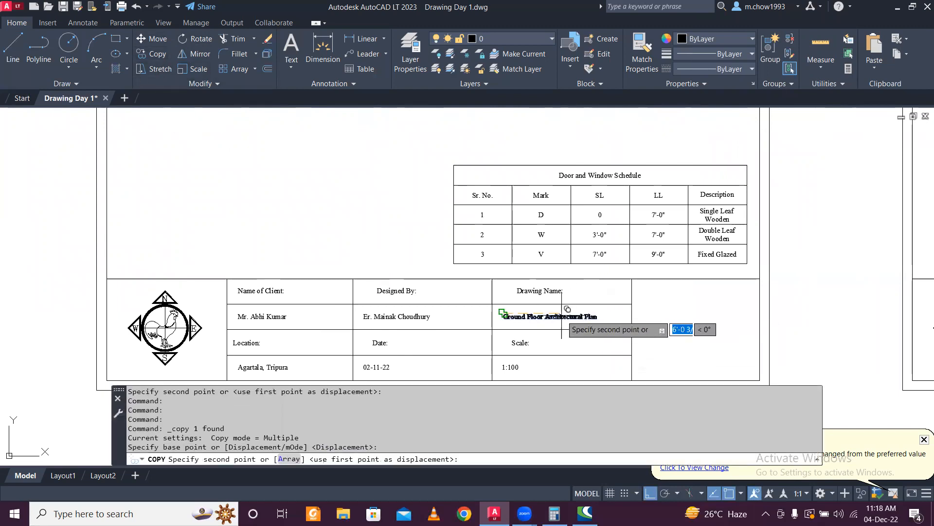
{"action": "middle_click_drag", "start_coordinate": [455, 137], "coordinate": [455, 316]}
{"action": "left_click", "coordinate": [380, 249]}
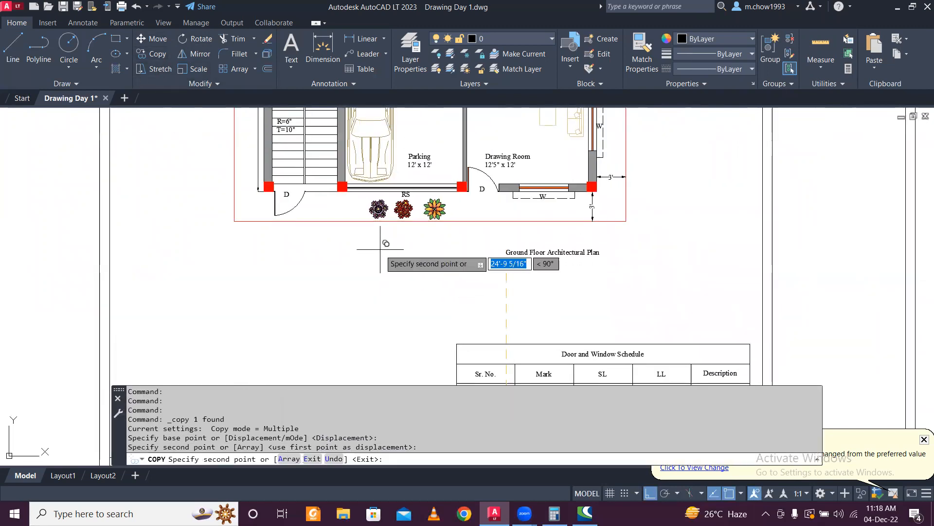
{"action": "key", "text": "Escape"}
- Move the copied "Ground Floor Architectural Plan" text horizontally to centre it beneath the ground-floor plan
{"action": "left_click", "coordinate": [573, 265]}
{"action": "left_click", "coordinate": [532, 236]}
{"action": "left_click", "coordinate": [146, 39]}
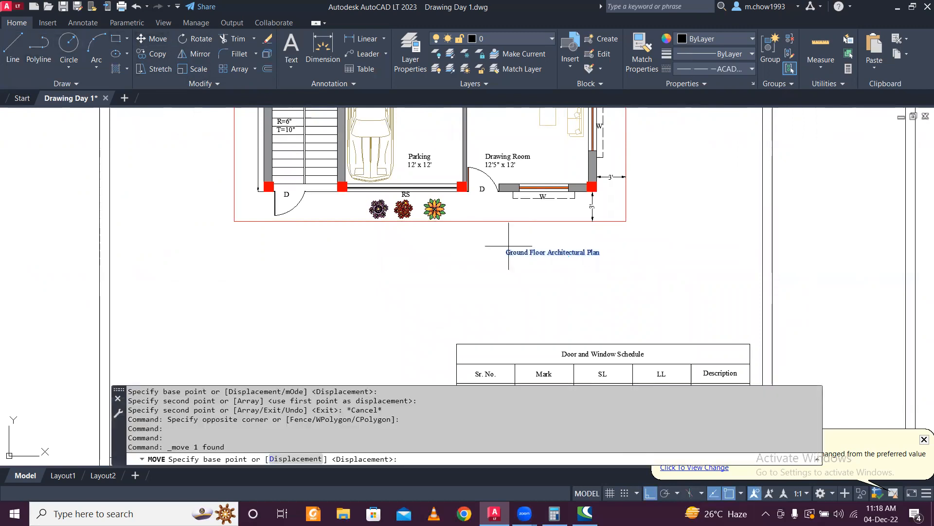
{"action": "left_click", "coordinate": [628, 297]}
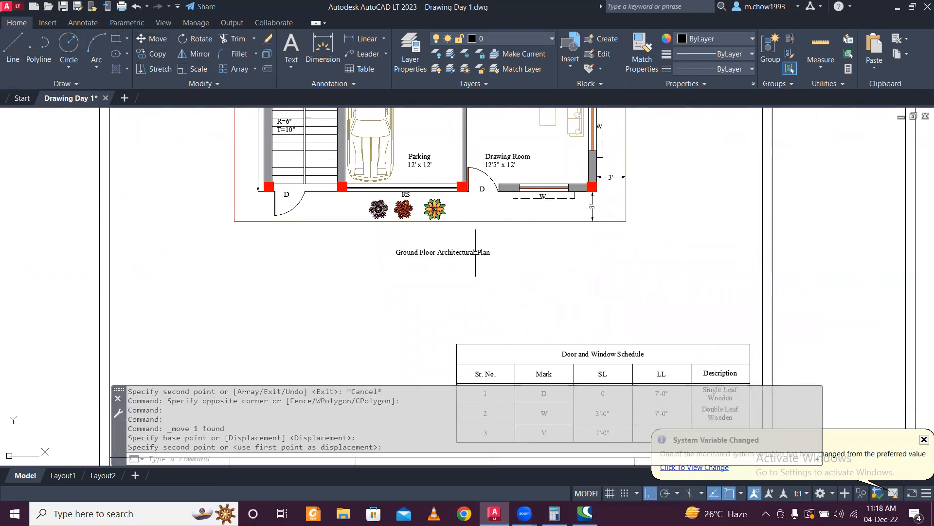
- Format the title text below the ground-floor plan as bold and underlined
{"action": "left_click", "coordinate": [476, 252]}
{"action": "double_click", "coordinate": [468, 251]}
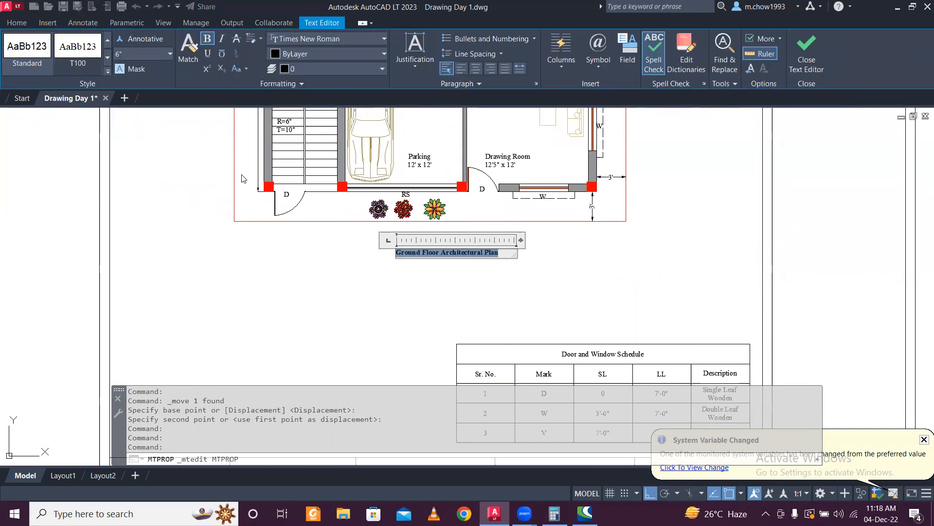
{"action": "left_click", "coordinate": [445, 281]}
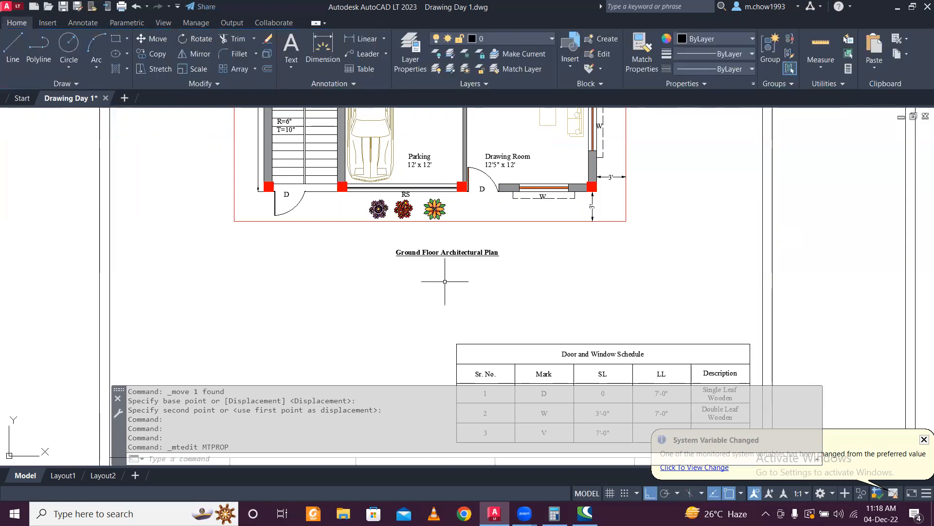
- Copy the bold, underlined plan title horizontally from the ground-floor sheet to below the first-floor plan
{"action": "scroll", "coordinate": [432, 260], "scroll_direction": "down", "scroll_amount": 3}
{"action": "scroll", "coordinate": [422, 253], "scroll_direction": "up", "scroll_amount": 5}
{"action": "left_click", "coordinate": [445, 242]}
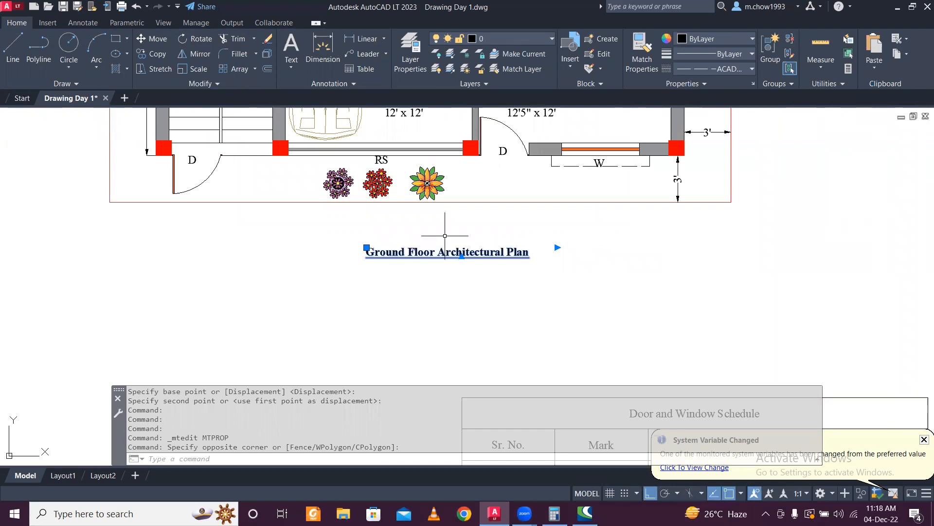
{"action": "scroll", "coordinate": [469, 262], "scroll_direction": "down", "scroll_amount": 5}
{"action": "scroll", "coordinate": [418, 226], "scroll_direction": "up", "scroll_amount": 1}
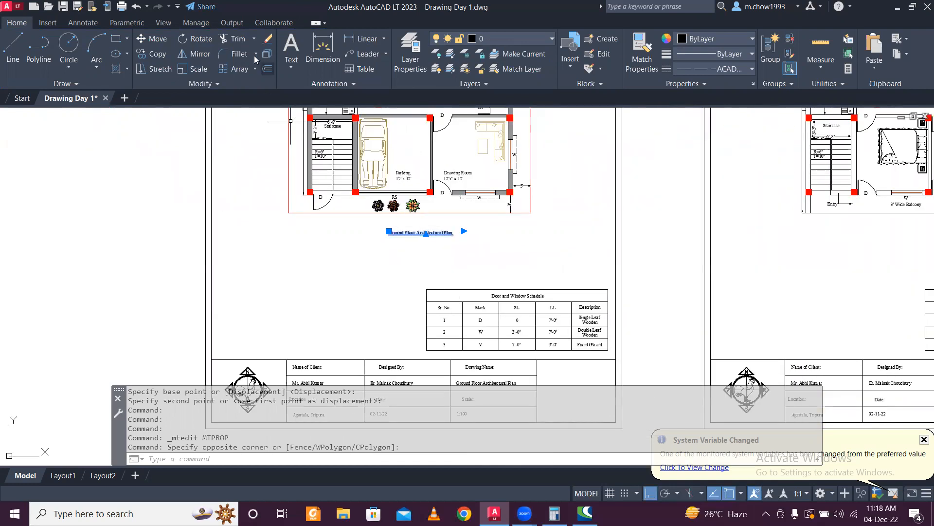
{"action": "left_click", "coordinate": [161, 55]}
{"action": "left_click", "coordinate": [390, 258]}
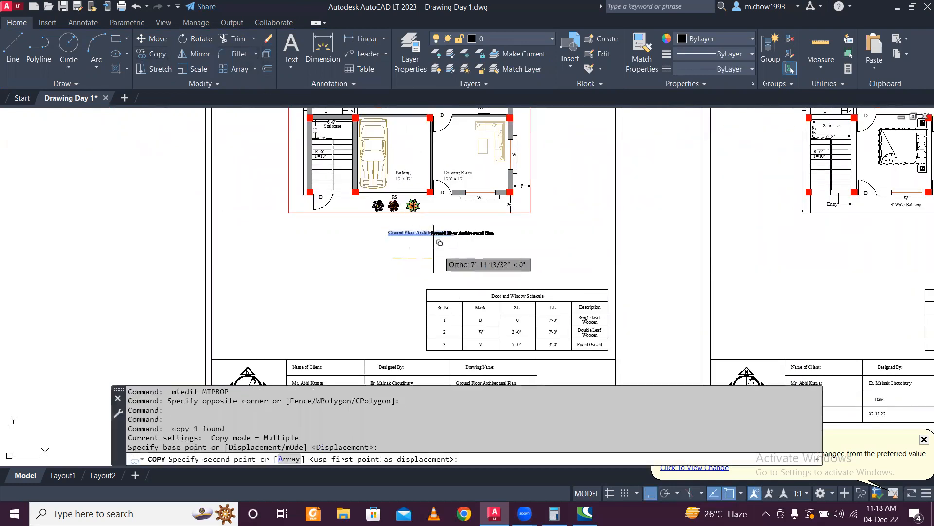
{"action": "scroll", "coordinate": [432, 248], "scroll_direction": "down", "scroll_amount": 2}
{"action": "left_click", "coordinate": [726, 264]}
{"action": "key", "text": "Escape"}
- Change "Ground" to "First" in the copied title so it reads "First Floor Architectural Plan"
{"action": "scroll", "coordinate": [672, 221], "scroll_direction": "up", "scroll_amount": 8}
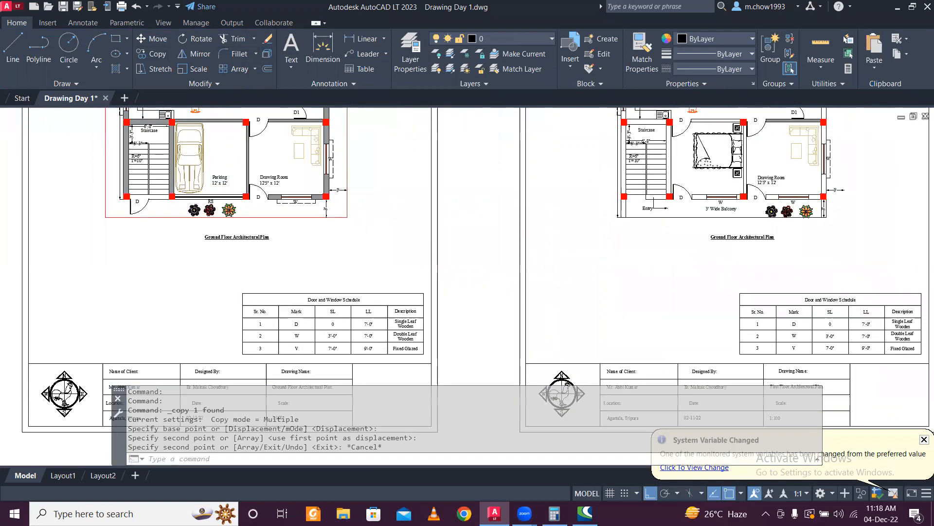
{"action": "double_click", "coordinate": [673, 222]}
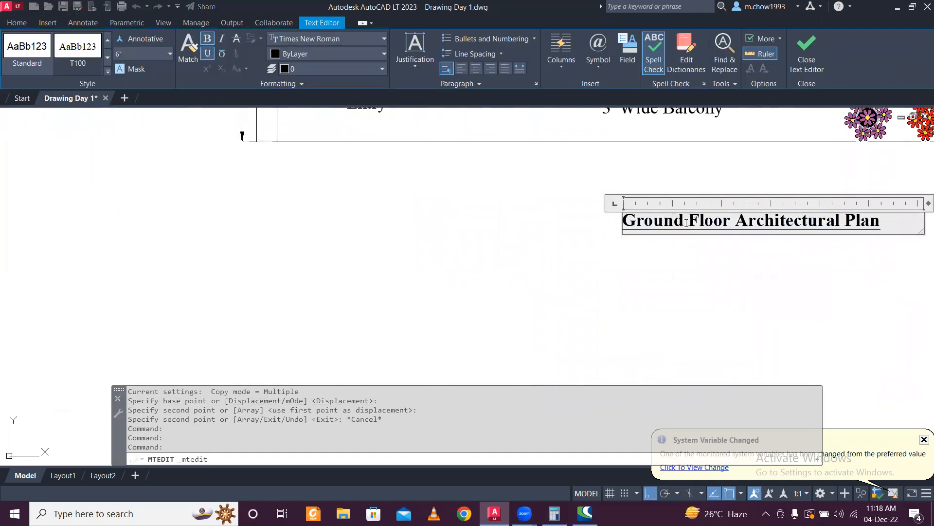
{"action": "type", "text": "First"}
{"action": "left_click", "coordinate": [479, 248]}
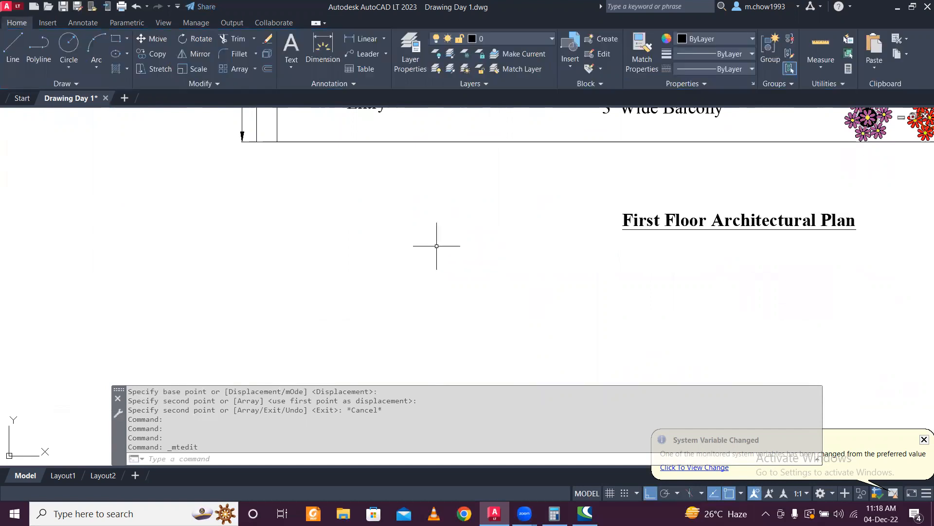
- Copy the first-floor plan title to just below the front elevation on the third sheet, with Ortho mode off
{"action": "scroll", "coordinate": [427, 253], "scroll_direction": "down", "scroll_amount": 5}
{"action": "left_click", "coordinate": [514, 279]}
{"action": "left_click", "coordinate": [466, 248]}
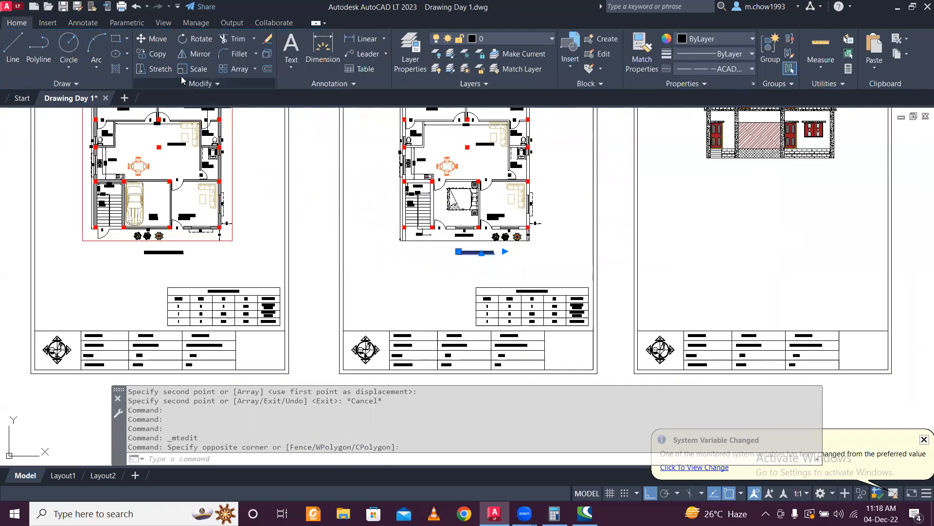
{"action": "left_click", "coordinate": [159, 54]}
{"action": "left_click", "coordinate": [460, 252]}
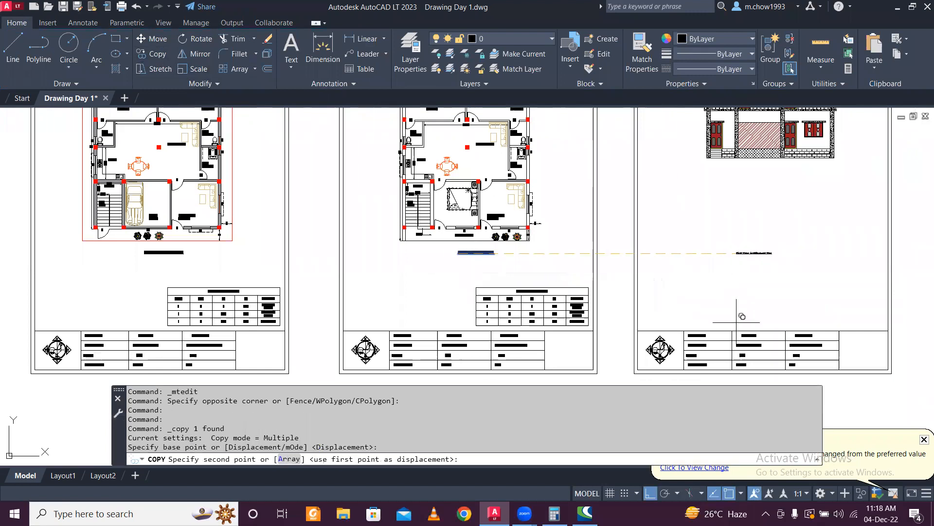
{"action": "left_click", "coordinate": [648, 494]}
{"action": "scroll", "coordinate": [752, 180], "scroll_direction": "up", "scroll_amount": 4}
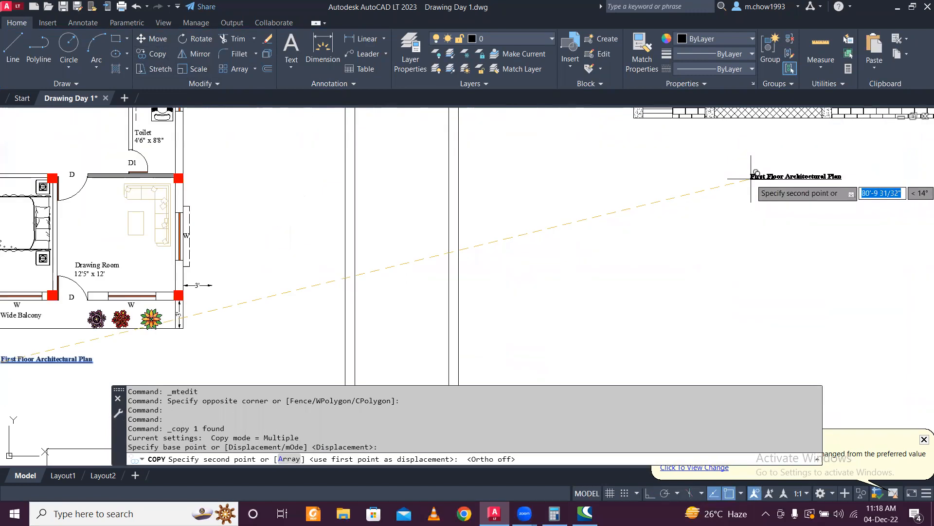
{"action": "left_click", "coordinate": [749, 150]}
{"action": "key", "text": "Escape"}
- Replace the title text below the elevation with "BUILDING FRONT ELEVATION"
{"action": "middle_click_drag", "start_coordinate": [801, 151], "coordinate": [574, 292]}
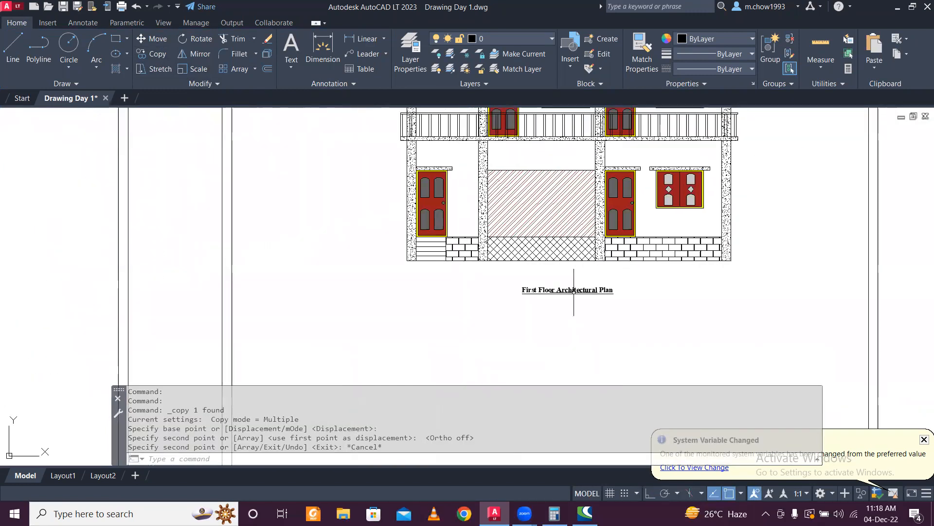
{"action": "scroll", "coordinate": [574, 291], "scroll_direction": "up", "scroll_amount": 4}
{"action": "left_click", "coordinate": [566, 283]}
{"action": "double_click", "coordinate": [566, 283]}
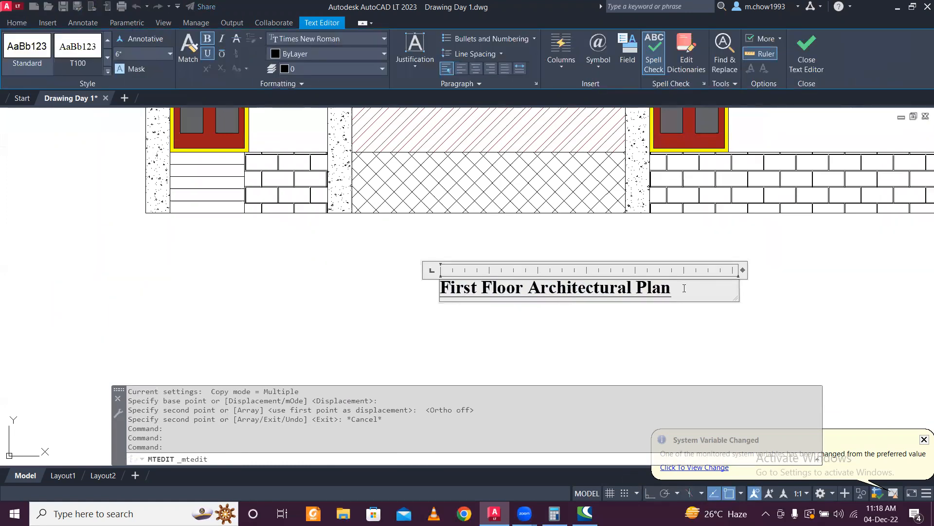
{"action": "type", "text": "Building"}
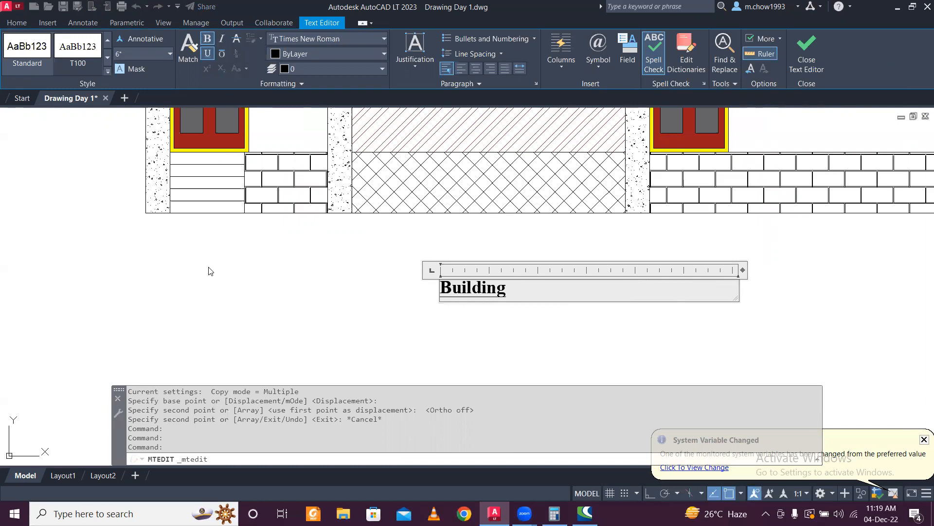
{"action": "key", "text": "BackSpace"}
{"action": "key", "text": "BackSpace"}
{"action": "key", "text": "BackSpace"}
{"action": "key", "text": "BackSpace"}
{"action": "key", "text": "BackSpace"}
{"action": "key", "text": "BackSpace"}
{"action": "key", "text": "BackSpace"}
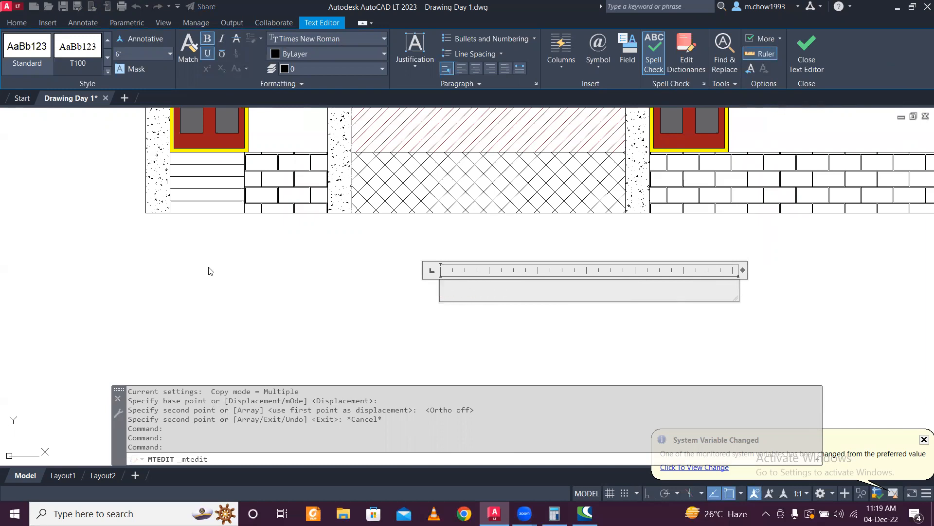
{"action": "type", "text": "BUILDING FRONT ELEVATION"}
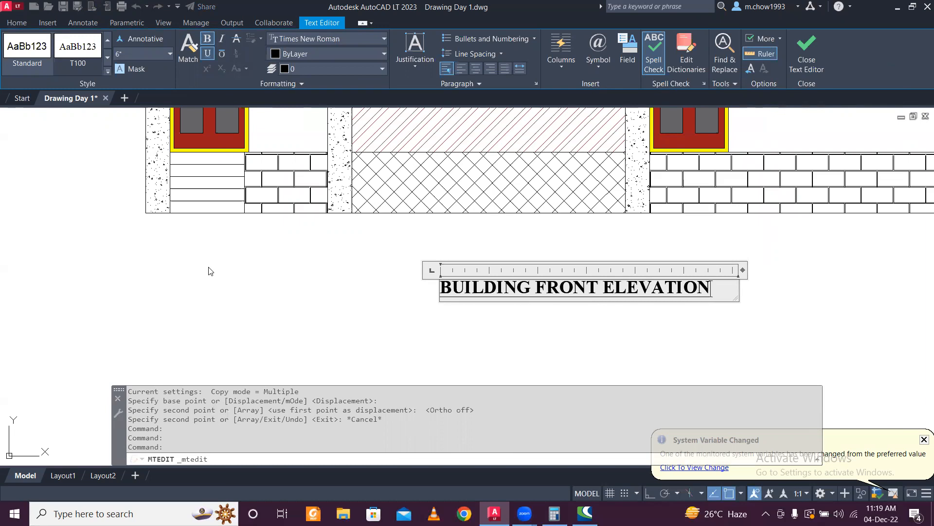
{"action": "left_click", "coordinate": [249, 278]}
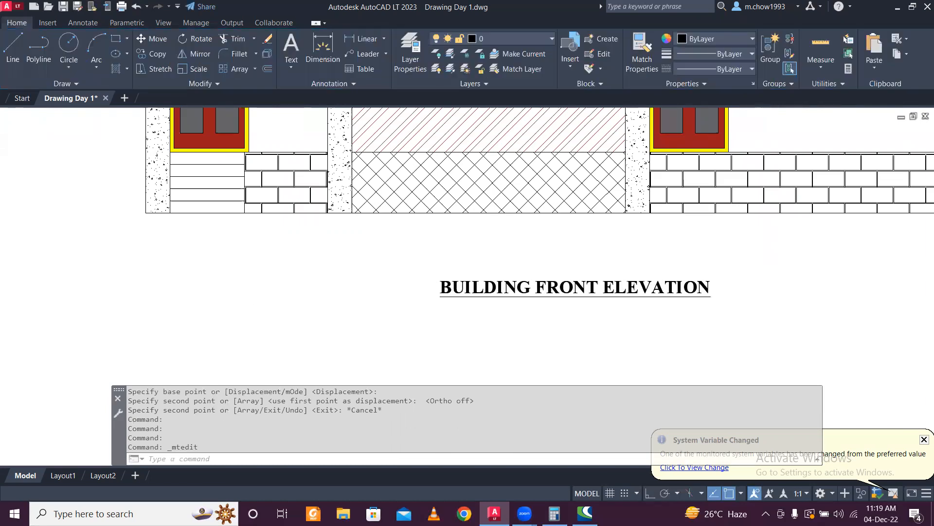
- Examine the three drawing sheets with their titles, and the entries in the elevation sheet's title block
{"action": "scroll", "coordinate": [257, 275], "scroll_direction": "down", "scroll_amount": 6}
{"action": "scroll", "coordinate": [274, 276], "scroll_direction": "down", "scroll_amount": 3}
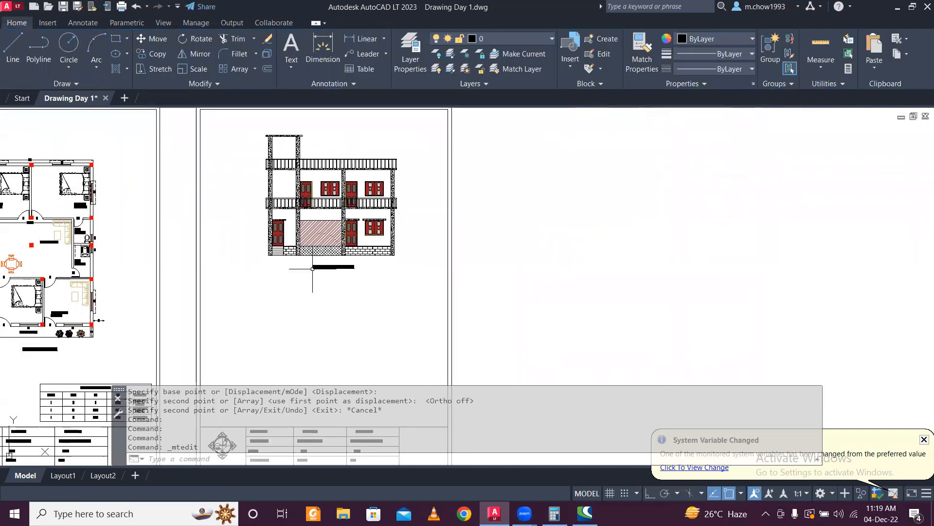
{"action": "scroll", "coordinate": [394, 223], "scroll_direction": "down", "scroll_amount": 1}
{"action": "scroll", "coordinate": [363, 282], "scroll_direction": "up", "scroll_amount": 4}
{"action": "scroll", "coordinate": [363, 263], "scroll_direction": "down", "scroll_amount": 4}
{"action": "middle_click_drag", "start_coordinate": [371, 240], "coordinate": [447, 250]}
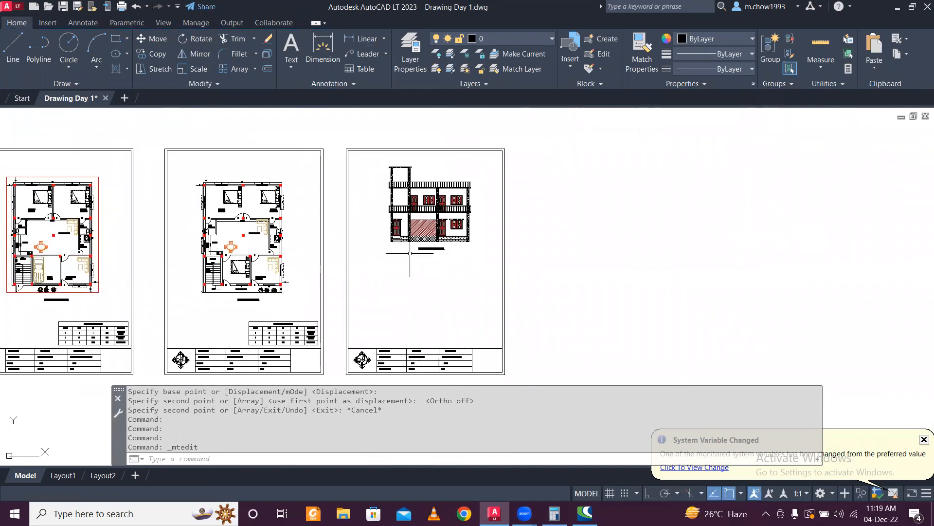
{"action": "scroll", "coordinate": [439, 219], "scroll_direction": "up", "scroll_amount": 4}
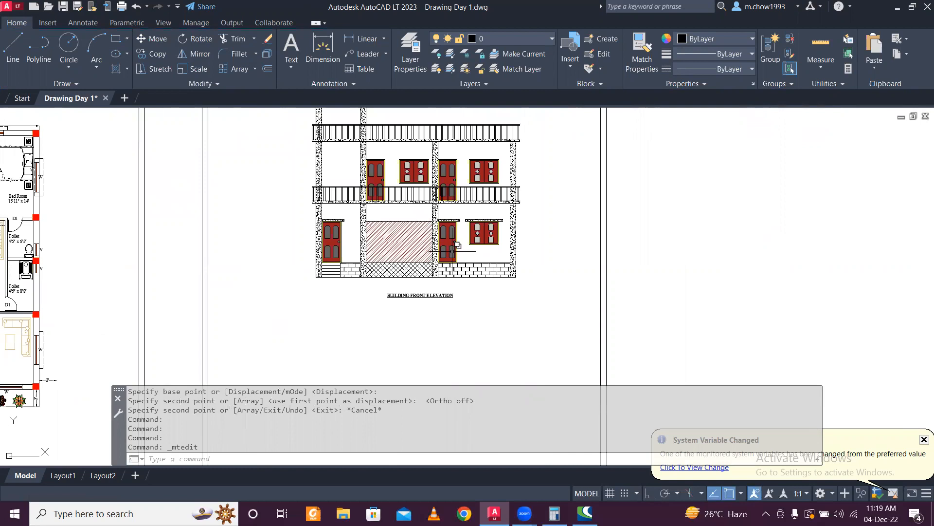
{"action": "scroll", "coordinate": [396, 227], "scroll_direction": "down", "scroll_amount": 6}
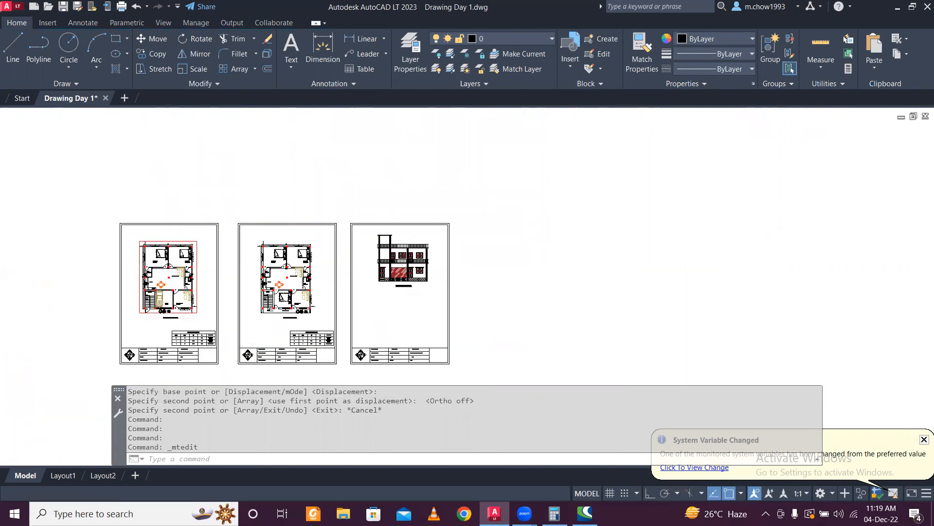
{"action": "scroll", "coordinate": [258, 326], "scroll_direction": "up", "scroll_amount": 8}
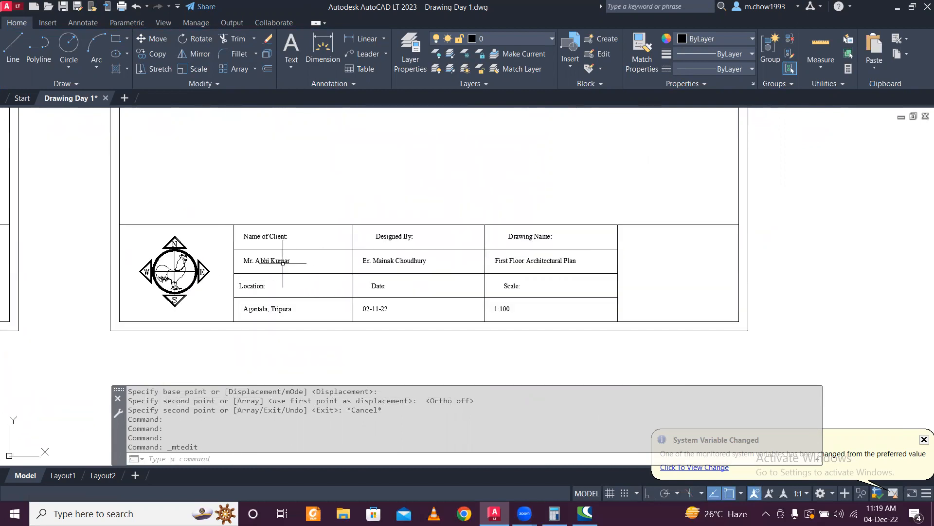
{"action": "scroll", "coordinate": [283, 262], "scroll_direction": "up", "scroll_amount": 2}
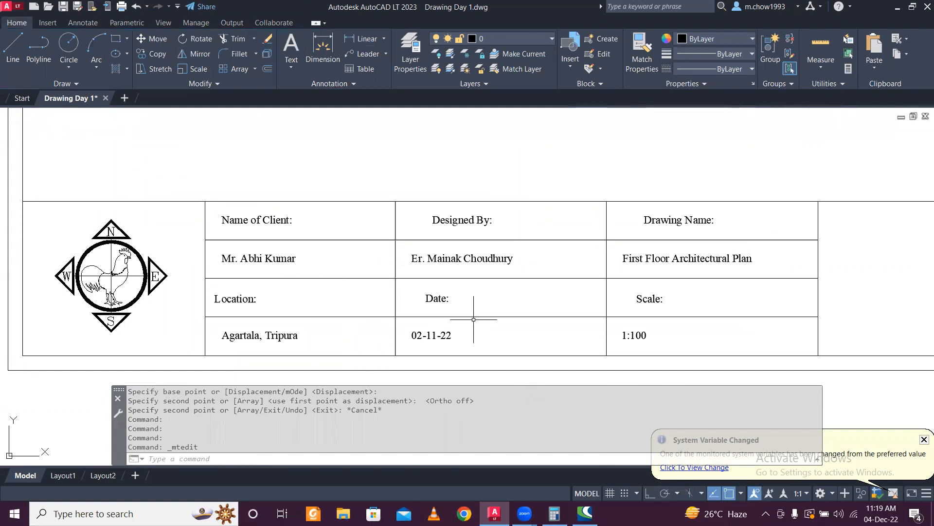
- Replace the drawing name in the elevation sheet's title block with "Building Front Elevation and Secion"
{"action": "scroll", "coordinate": [652, 265], "scroll_direction": "down", "scroll_amount": 2}
{"action": "scroll", "coordinate": [655, 266], "scroll_direction": "up", "scroll_amount": 4}
{"action": "double_click", "coordinate": [647, 254]}
{"action": "left_click_drag", "start_coordinate": [818, 255], "coordinate": [190, 273]}
{"action": "key", "text": "BackSpace"}
{"action": "type", "text": "bUILDINg"}
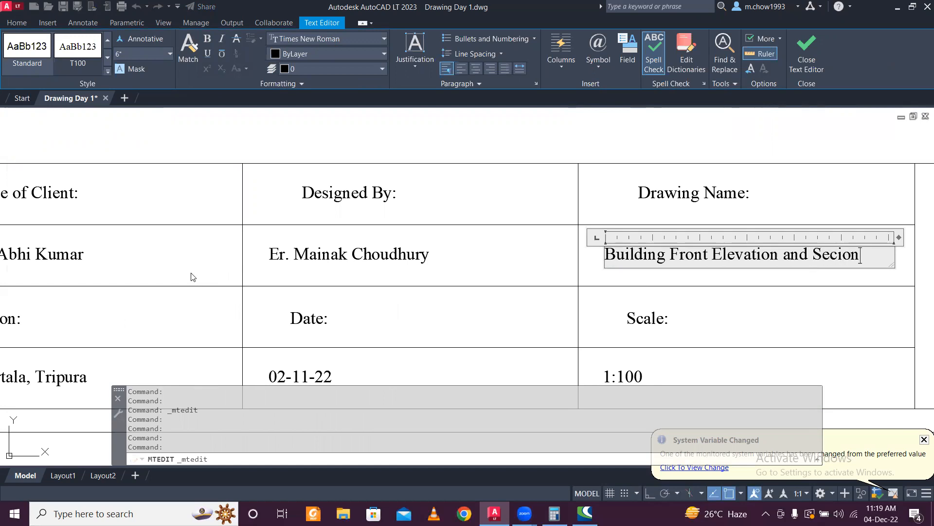
{"action": "left_click", "coordinate": [663, 271]}
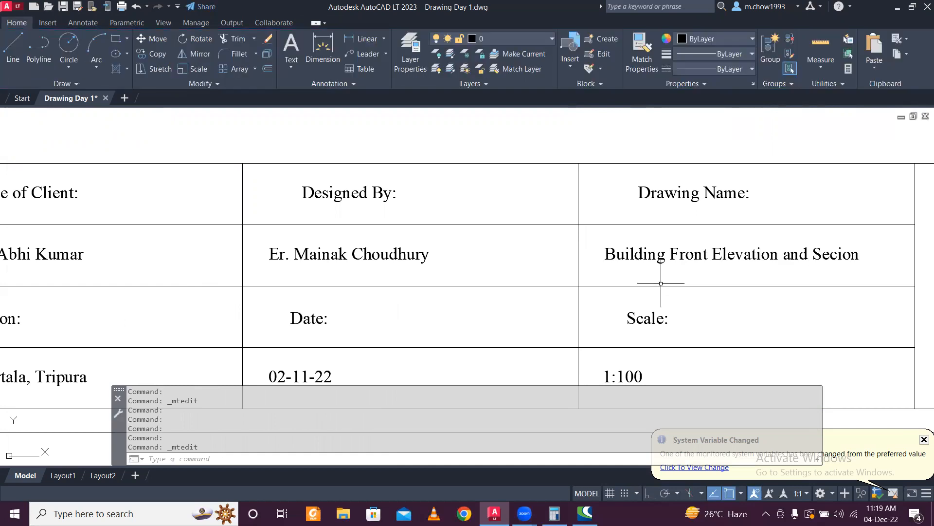
- Set the current linetype for new objects to the long-dashed ACAD linetype
{"action": "scroll", "coordinate": [633, 185], "scroll_direction": "down", "scroll_amount": 10}
{"action": "middle_click_drag", "start_coordinate": [659, 183], "coordinate": [602, 318]}
{"action": "scroll", "coordinate": [587, 224], "scroll_direction": "up", "scroll_amount": 6}
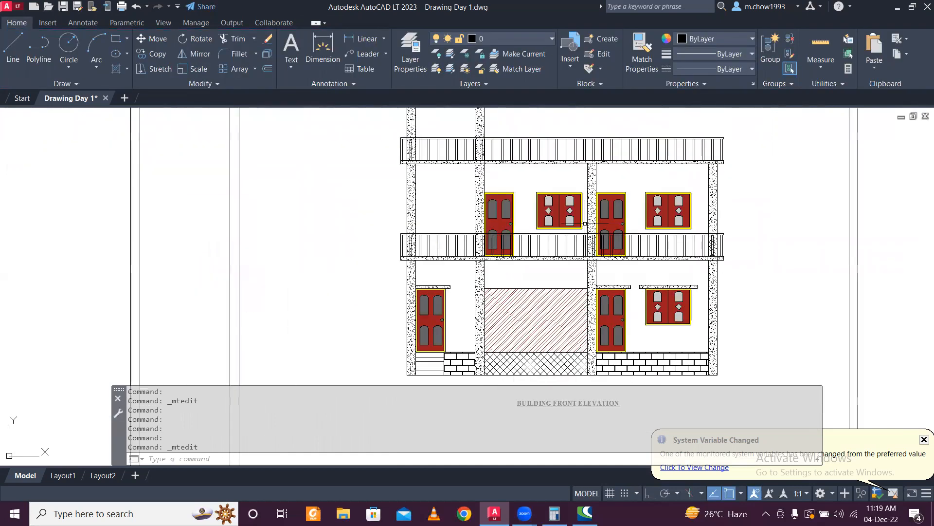
{"action": "scroll", "coordinate": [405, 208], "scroll_direction": "down", "scroll_amount": 4}
{"action": "scroll", "coordinate": [389, 211], "scroll_direction": "up", "scroll_amount": 4}
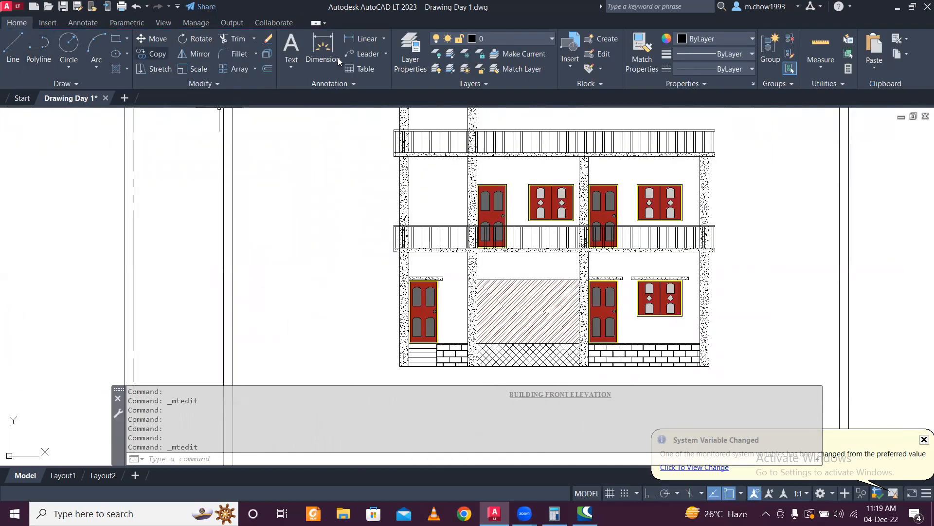
{"action": "left_click", "coordinate": [706, 55]}
{"action": "left_click", "coordinate": [719, 66]}
{"action": "left_click", "coordinate": [714, 69]}
{"action": "left_click", "coordinate": [715, 110]}
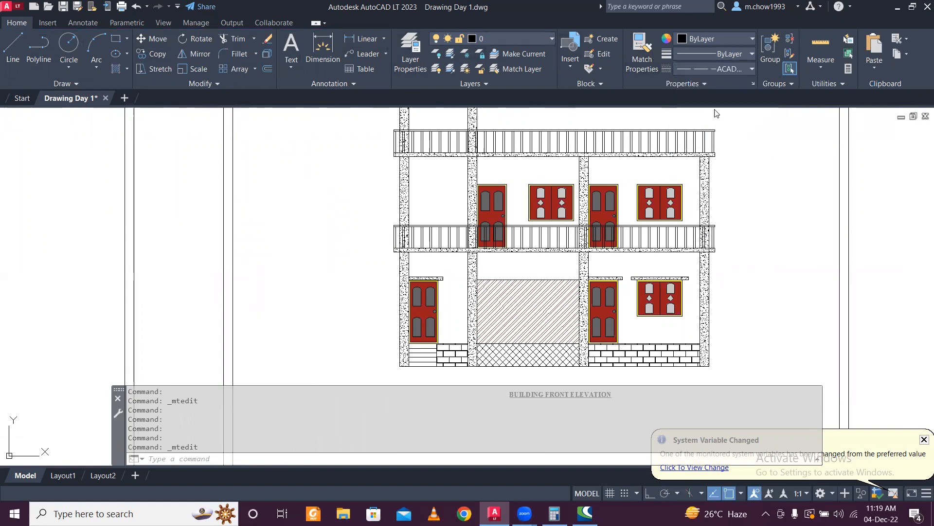
- Draw a horizontal dashed line about 4' long outward from the elevation's lower-left corner at ground level, with Ortho mode on
{"action": "middle_click_drag", "start_coordinate": [398, 362], "coordinate": [414, 304]}
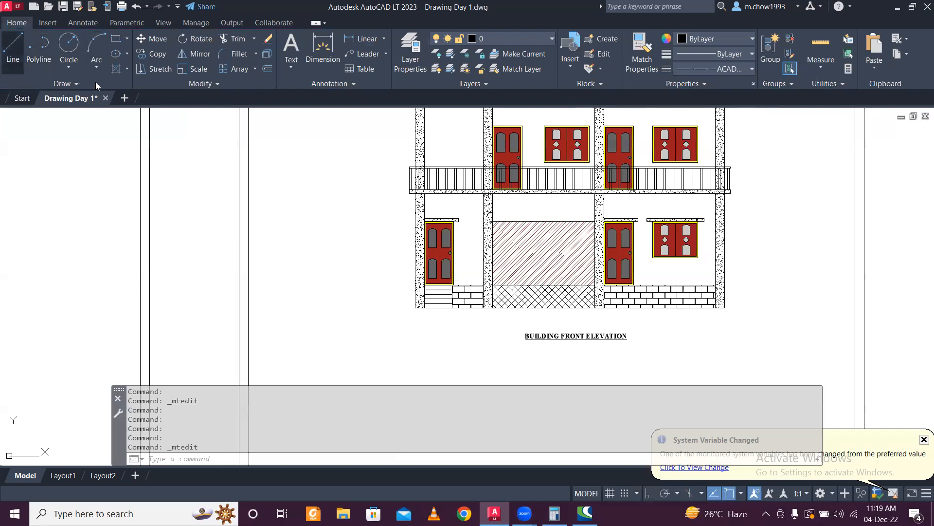
{"action": "left_click", "coordinate": [13, 48]}
{"action": "scroll", "coordinate": [405, 289], "scroll_direction": "up", "scroll_amount": 5}
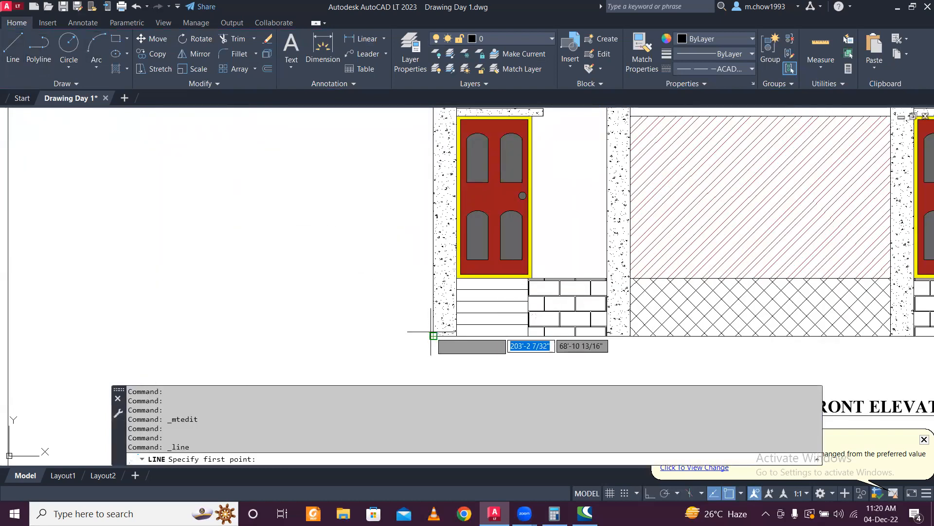
{"action": "left_click", "coordinate": [434, 338]}
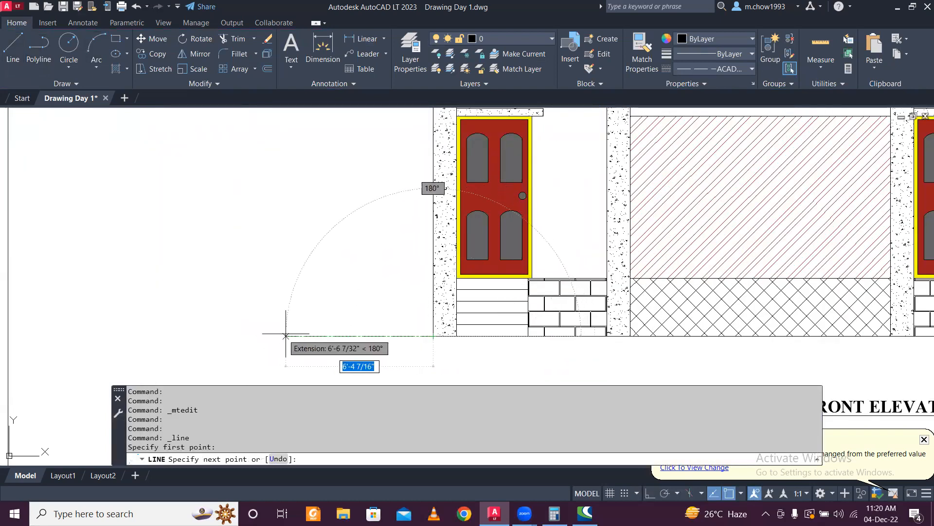
{"action": "left_click", "coordinate": [650, 494]}
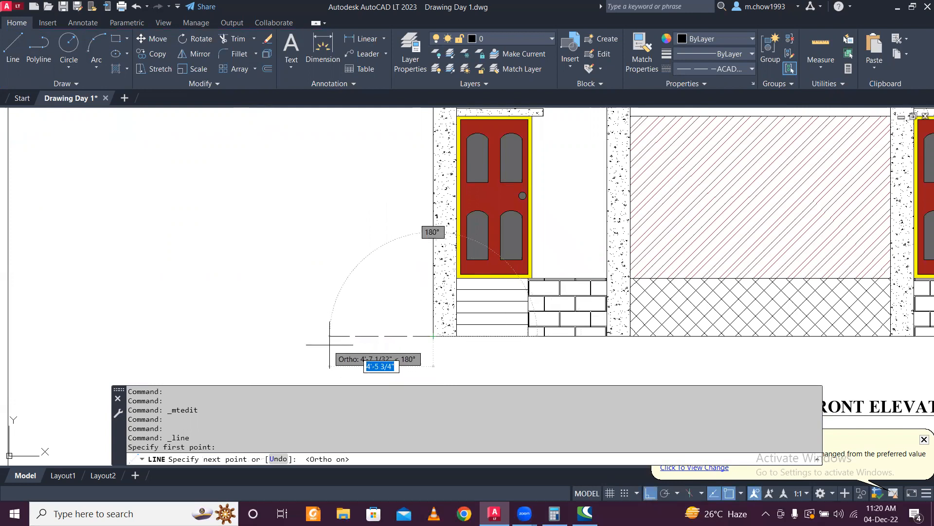
{"action": "key", "text": "Escape"}
- Copy the dashed ground line from its endpoint on the column up to the ground-floor door head level
{"action": "left_click", "coordinate": [373, 343]}
{"action": "left_click", "coordinate": [352, 311]}
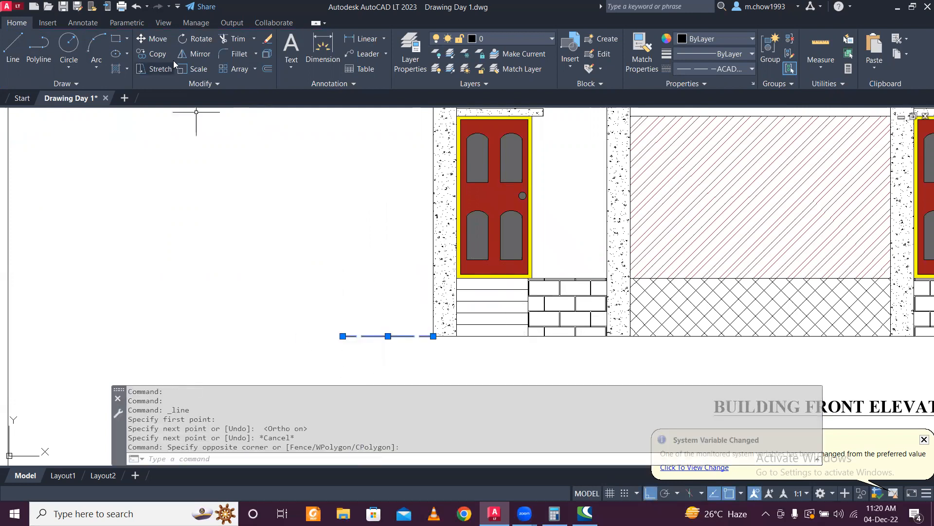
{"action": "left_click", "coordinate": [151, 54]}
{"action": "left_click", "coordinate": [434, 336]}
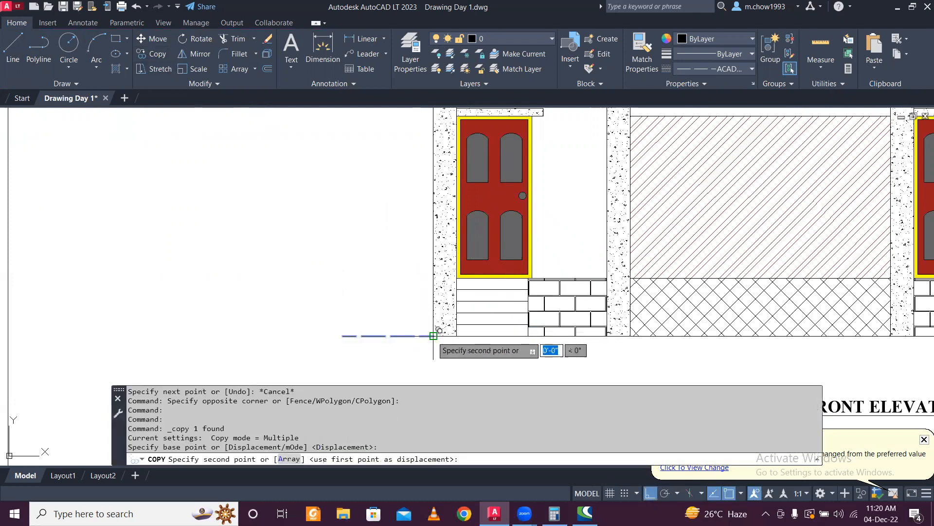
{"action": "middle_click_drag", "start_coordinate": [428, 203], "coordinate": [419, 305]}
{"action": "scroll", "coordinate": [423, 297], "scroll_direction": "up", "scroll_amount": 4}
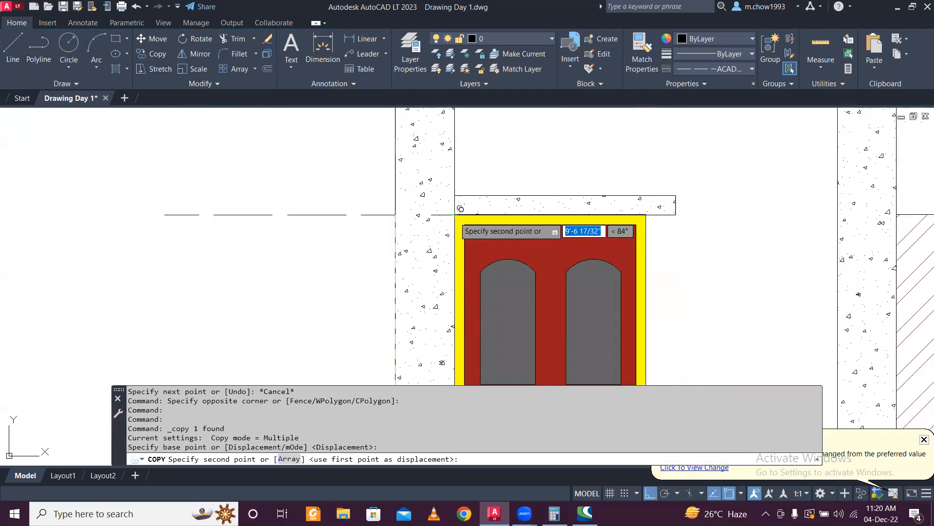
{"action": "left_click", "coordinate": [395, 215]}
{"action": "scroll", "coordinate": [386, 267], "scroll_direction": "down", "scroll_amount": 4}
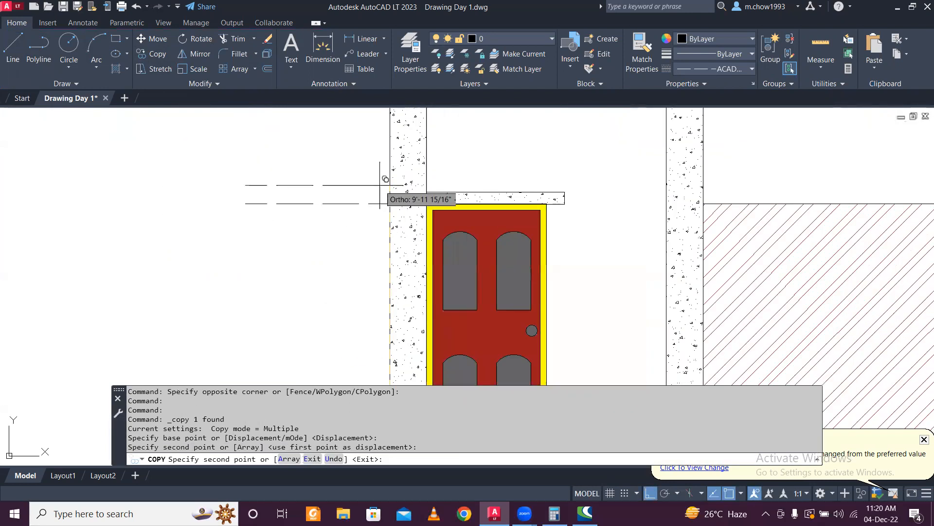
- Place further copies of the dashed level line at the top of the first-floor slab and the top of its railing
{"action": "scroll", "coordinate": [380, 273], "scroll_direction": "up", "scroll_amount": 1}
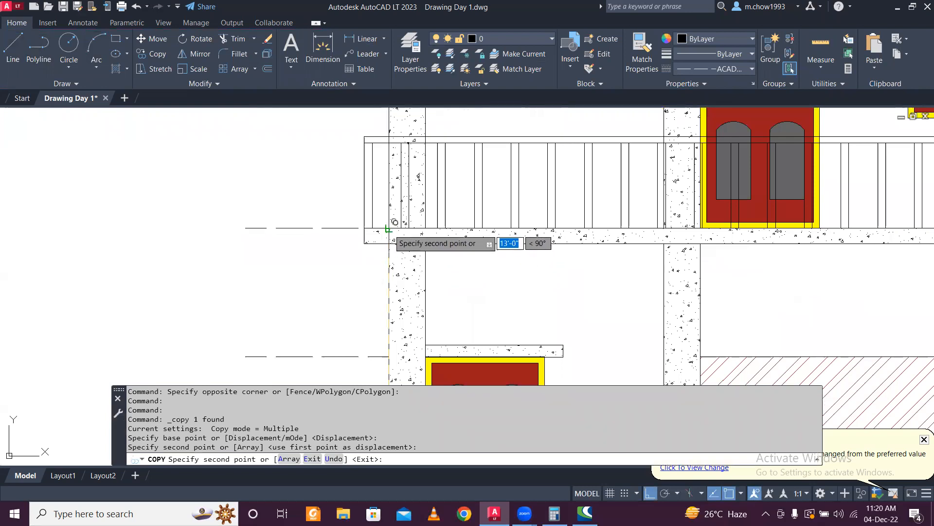
{"action": "left_click", "coordinate": [389, 229]}
{"action": "scroll", "coordinate": [390, 228], "scroll_direction": "down", "scroll_amount": 1}
{"action": "scroll", "coordinate": [395, 220], "scroll_direction": "up", "scroll_amount": 4}
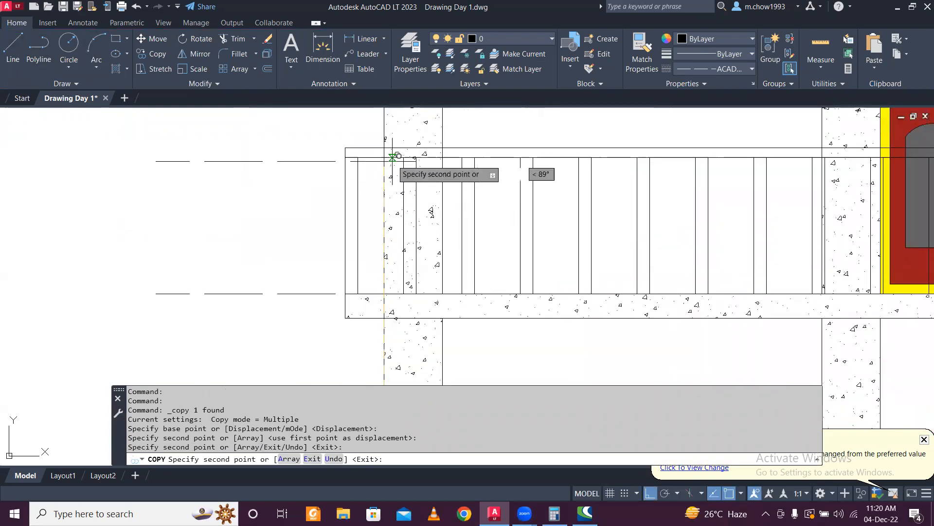
{"action": "left_click", "coordinate": [384, 147]}
{"action": "scroll", "coordinate": [385, 148], "scroll_direction": "down", "scroll_amount": 4}
{"action": "scroll", "coordinate": [392, 233], "scroll_direction": "up", "scroll_amount": 5}
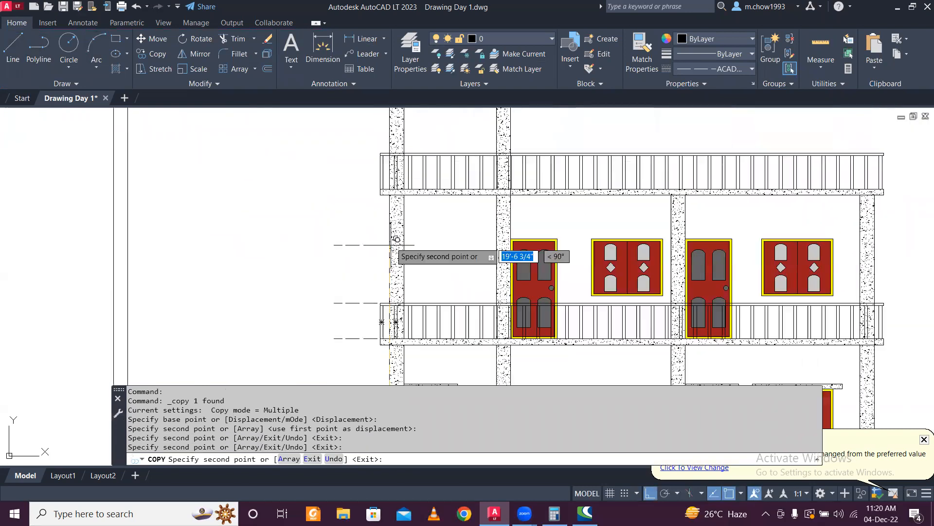
- Place copies of the dashed level line at the roof slab top, the roof railing top and the top of the raised roof structure
{"action": "left_click", "coordinate": [389, 163]}
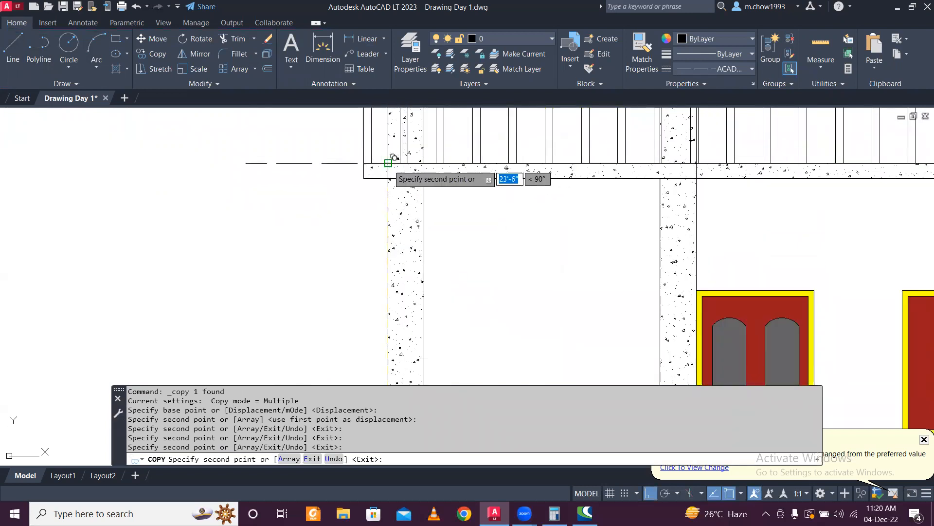
{"action": "scroll", "coordinate": [385, 163], "scroll_direction": "down", "scroll_amount": 3}
{"action": "scroll", "coordinate": [384, 298], "scroll_direction": "up", "scroll_amount": 2}
{"action": "scroll", "coordinate": [384, 298], "scroll_direction": "up", "scroll_amount": 3}
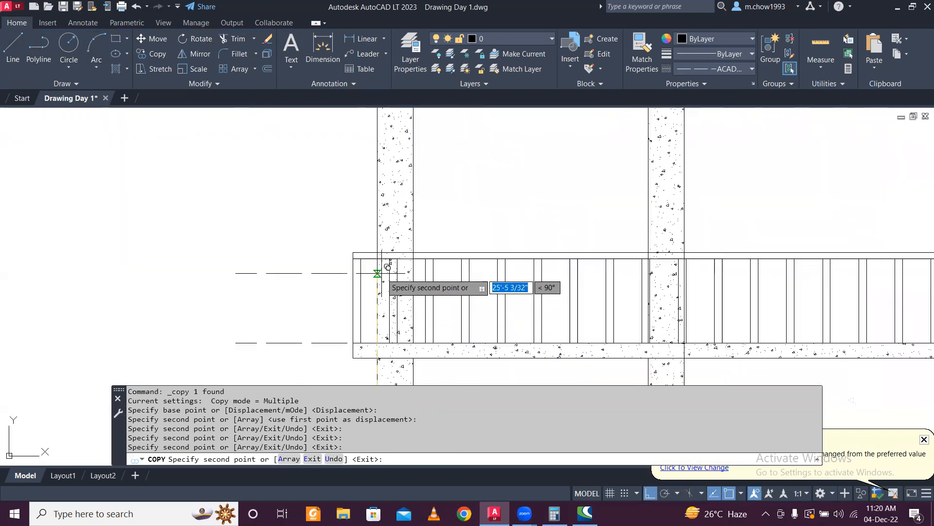
{"action": "left_click", "coordinate": [382, 246]}
{"action": "scroll", "coordinate": [383, 225], "scroll_direction": "down", "scroll_amount": 3}
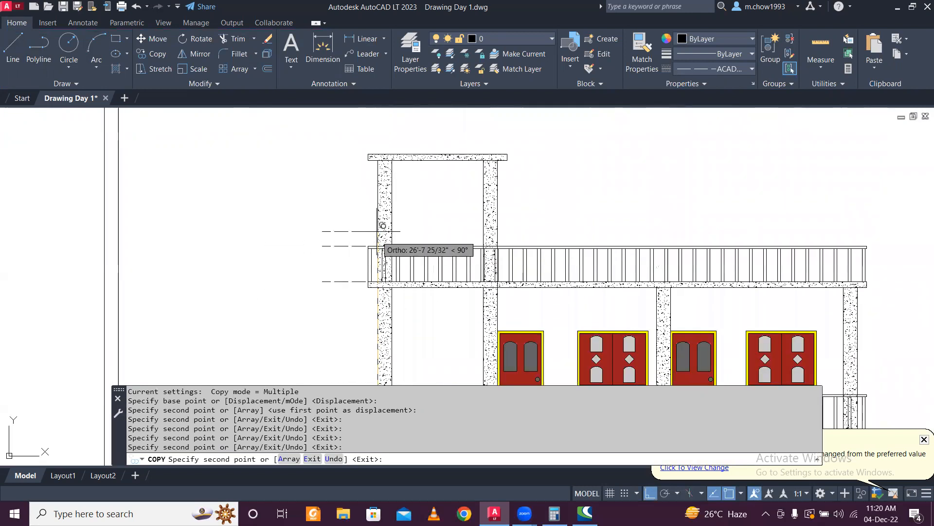
{"action": "left_click", "coordinate": [379, 154]}
{"action": "key", "text": "Escape"}
- Add a two-line multiline text "GL" over "0'0"" beside the outer end of the dashed ground line
{"action": "scroll", "coordinate": [378, 154], "scroll_direction": "down", "scroll_amount": 5}
{"action": "scroll", "coordinate": [368, 198], "scroll_direction": "up", "scroll_amount": 3}
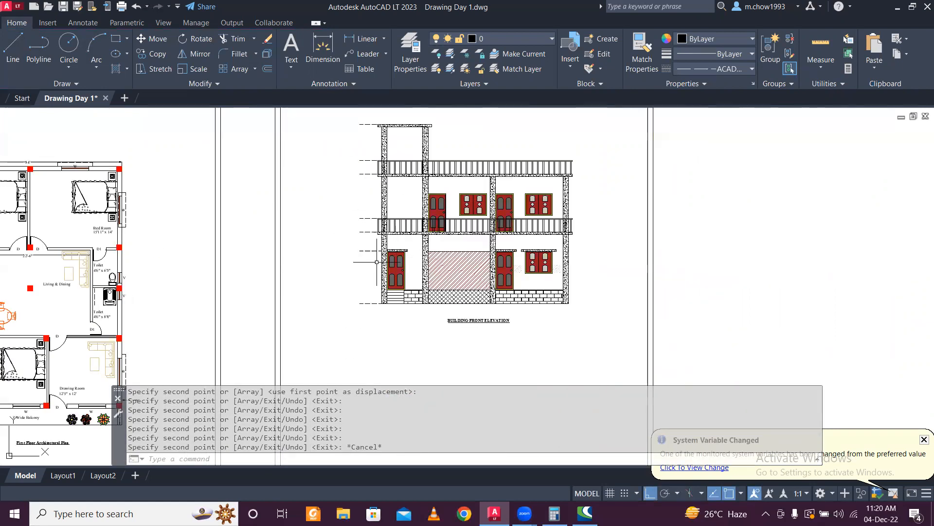
{"action": "scroll", "coordinate": [351, 250], "scroll_direction": "up", "scroll_amount": 2}
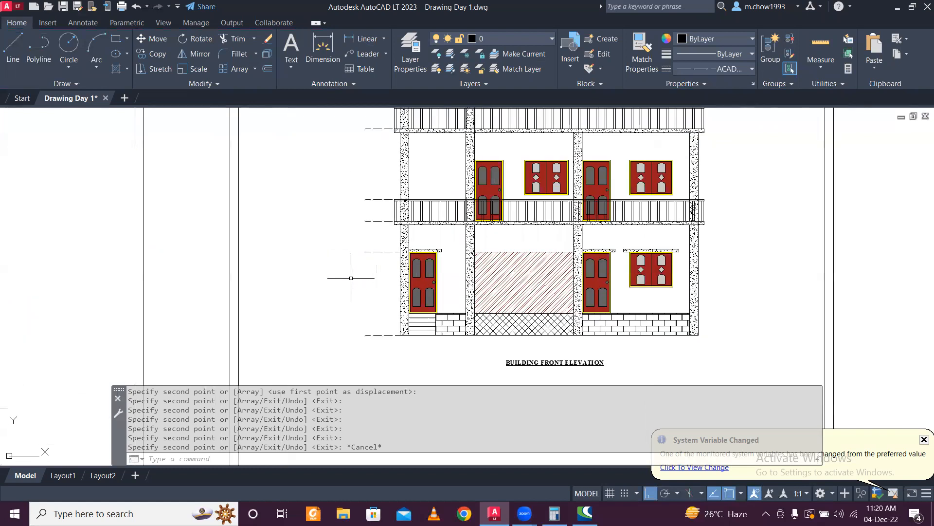
{"action": "left_click", "coordinate": [297, 64]}
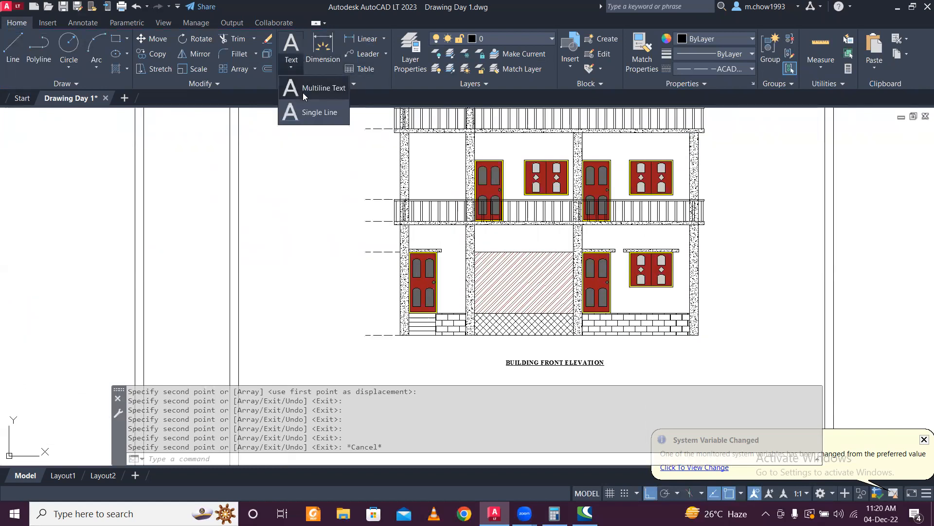
{"action": "left_click", "coordinate": [303, 92]}
{"action": "scroll", "coordinate": [345, 360], "scroll_direction": "up", "scroll_amount": 2}
{"action": "scroll", "coordinate": [344, 360], "scroll_direction": "up", "scroll_amount": 2}
{"action": "left_click", "coordinate": [312, 286]}
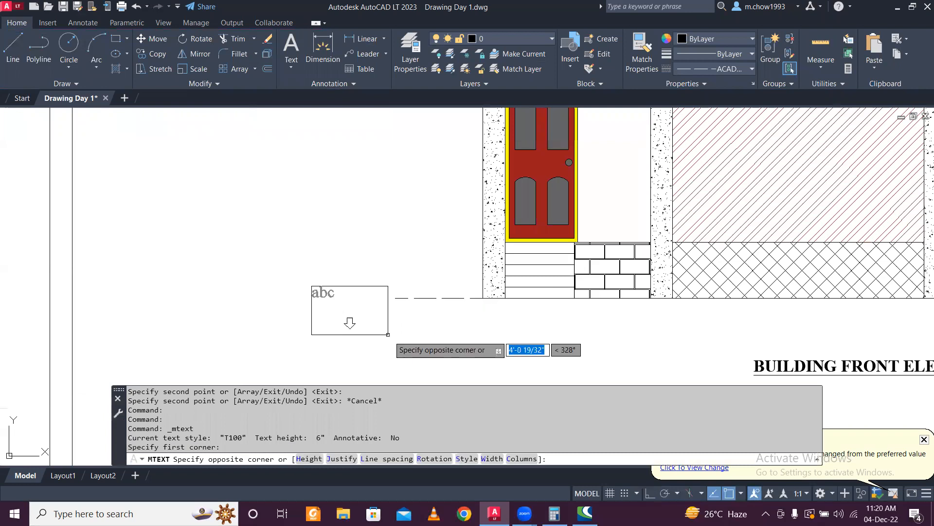
{"action": "left_click", "coordinate": [393, 336]}
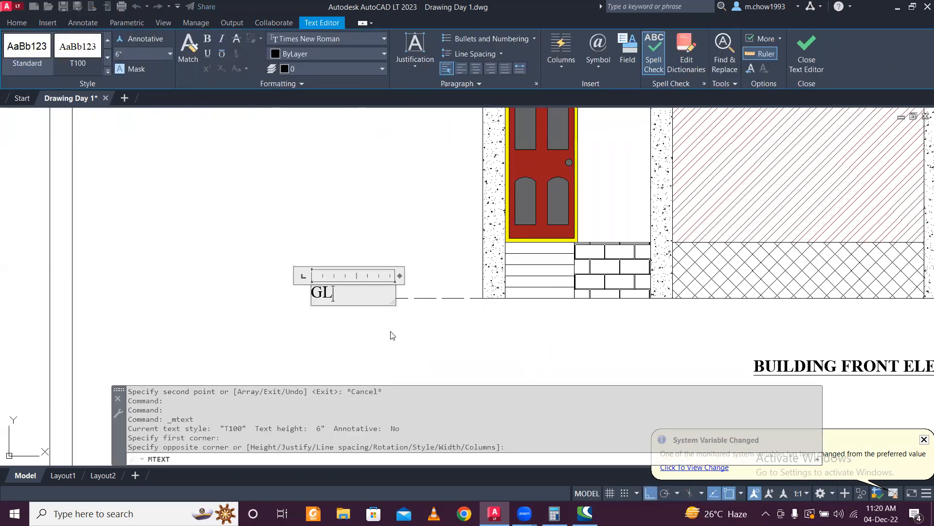
{"action": "type", "text": "GL"}
{"action": "key", "text": "Return"}
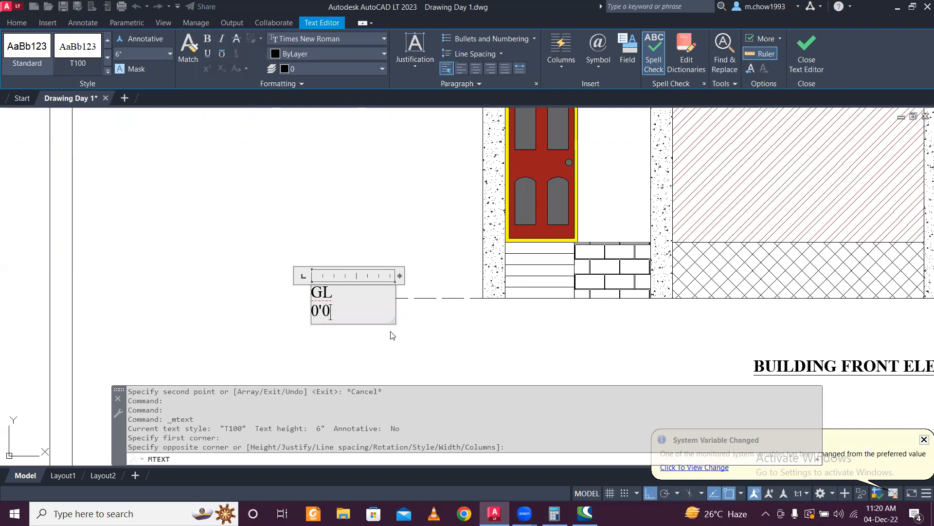
{"action": "left_click", "coordinate": [391, 332]}
- Move the "GL" text horizontally closer to the end of the dashed ground line
{"action": "left_click", "coordinate": [353, 329]}
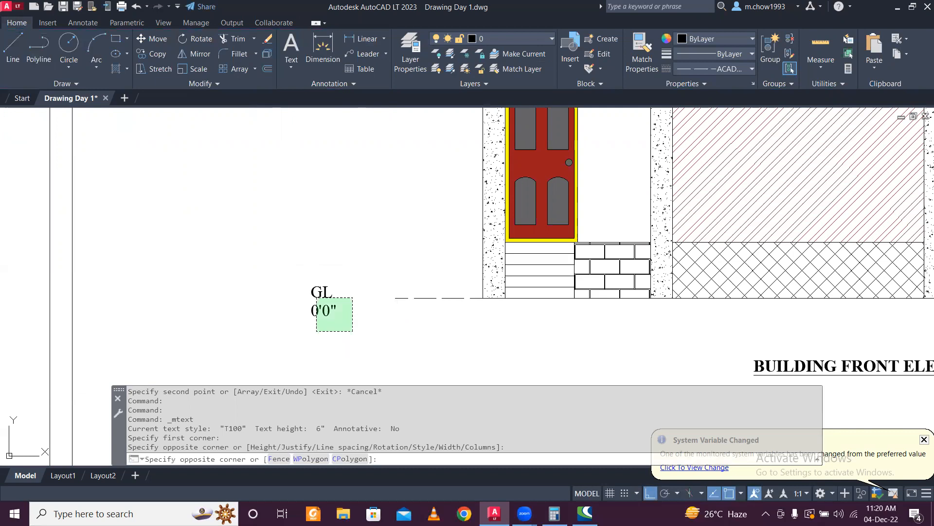
{"action": "left_click", "coordinate": [315, 296]}
{"action": "left_click", "coordinate": [158, 39]}
{"action": "left_click", "coordinate": [319, 327]}
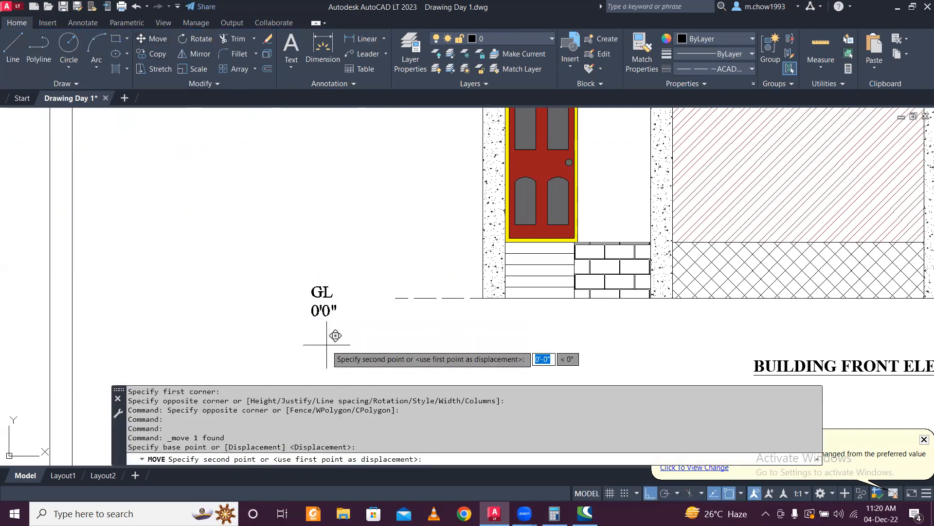
{"action": "left_click", "coordinate": [365, 327]}
- Copy the "GL" text straight up to the dashed line at the ground-floor door head level
{"action": "left_click", "coordinate": [365, 327]}
{"action": "left_click", "coordinate": [350, 261]}
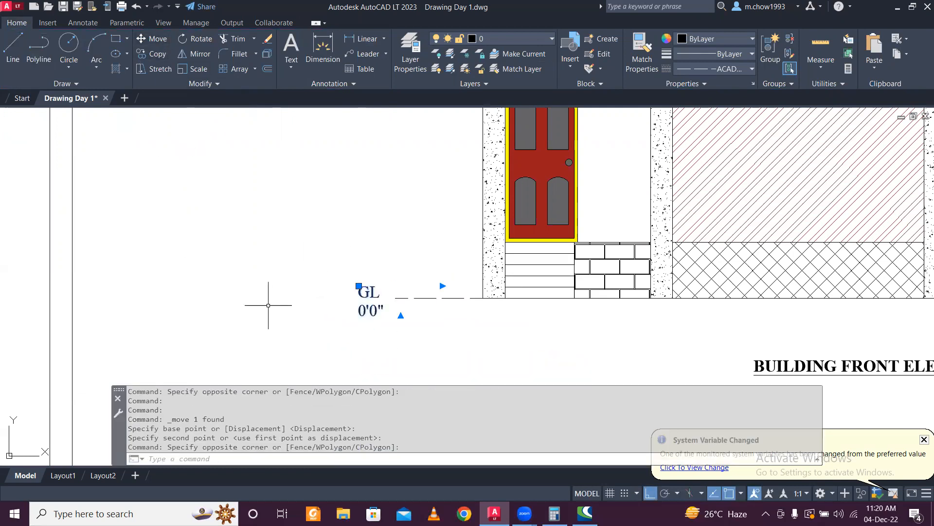
{"action": "scroll", "coordinate": [263, 292], "scroll_direction": "down", "scroll_amount": 3}
{"action": "left_click", "coordinate": [154, 54]}
{"action": "left_click", "coordinate": [271, 347]}
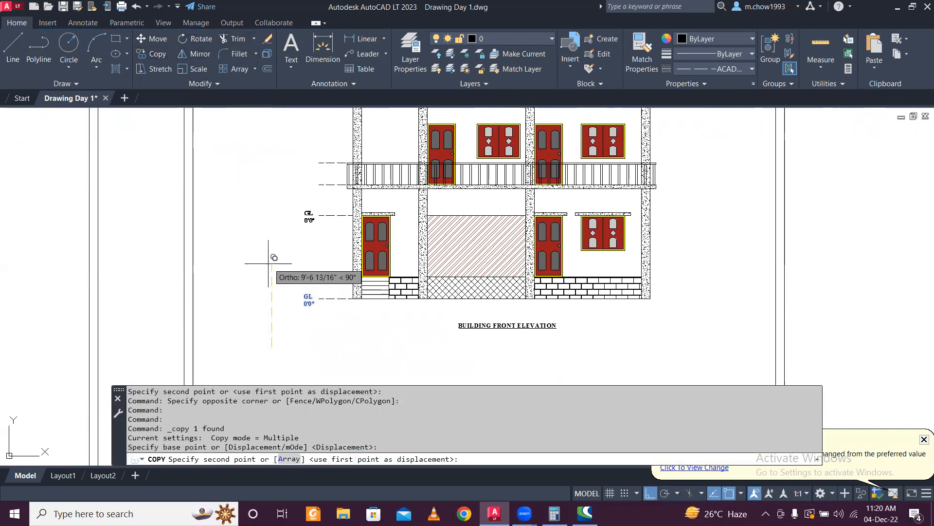
{"action": "left_click", "coordinate": [272, 265]}
{"action": "key", "text": "Escape"}
- Change "GL" to "G.Floor LL" in the copied level text at the door head line
{"action": "scroll", "coordinate": [287, 227], "scroll_direction": "up", "scroll_amount": 5}
{"action": "left_click", "coordinate": [309, 214]}
{"action": "left_click", "coordinate": [311, 216]}
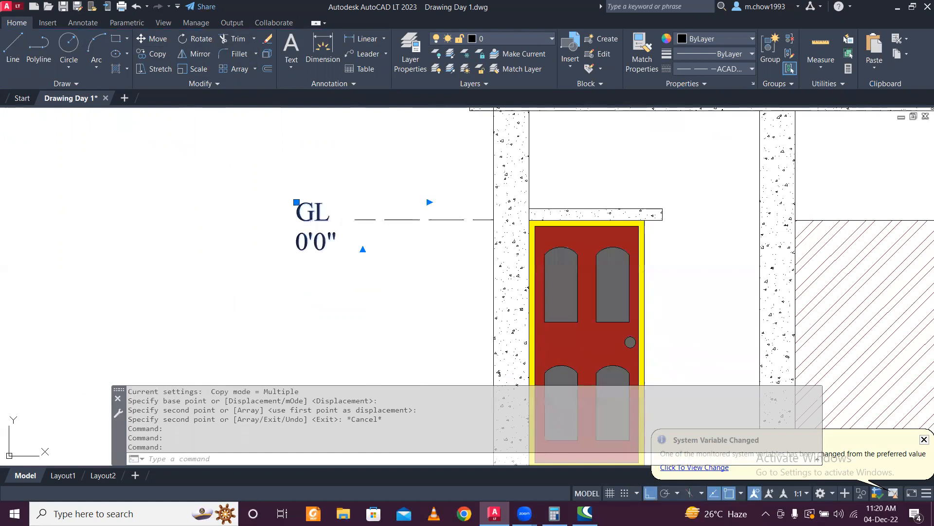
{"action": "left_click_drag", "start_coordinate": [313, 216], "coordinate": [265, 230]}
{"action": "type", "text": "LL"}
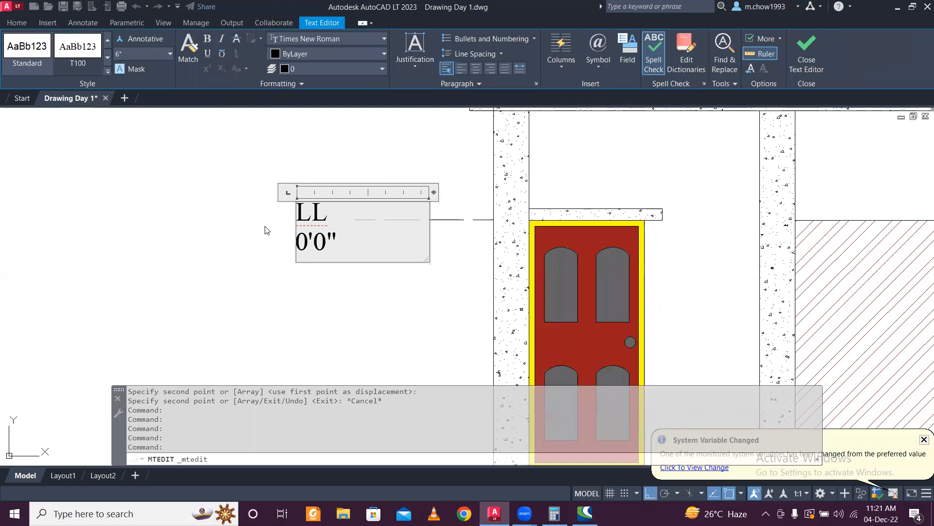
{"action": "type", "text": "GF"}
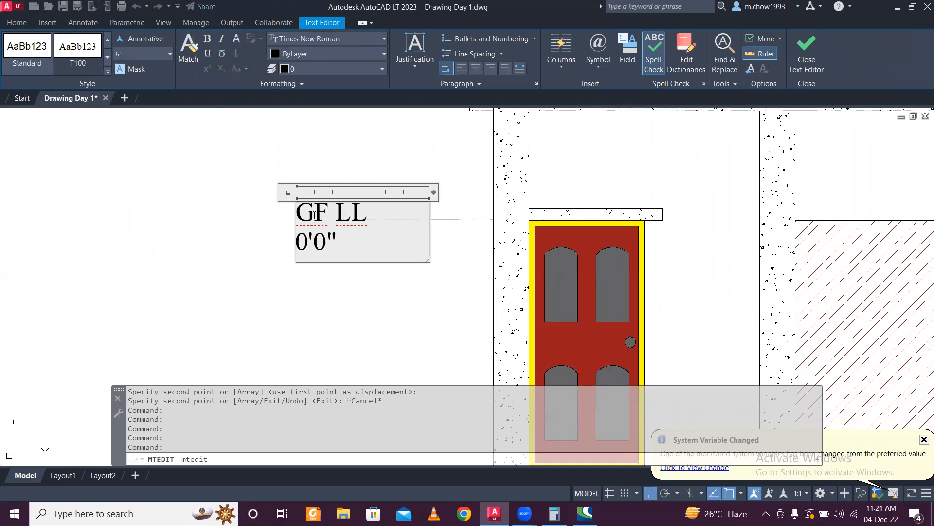
{"action": "scroll", "coordinate": [317, 212], "scroll_direction": "down", "scroll_amount": 2}
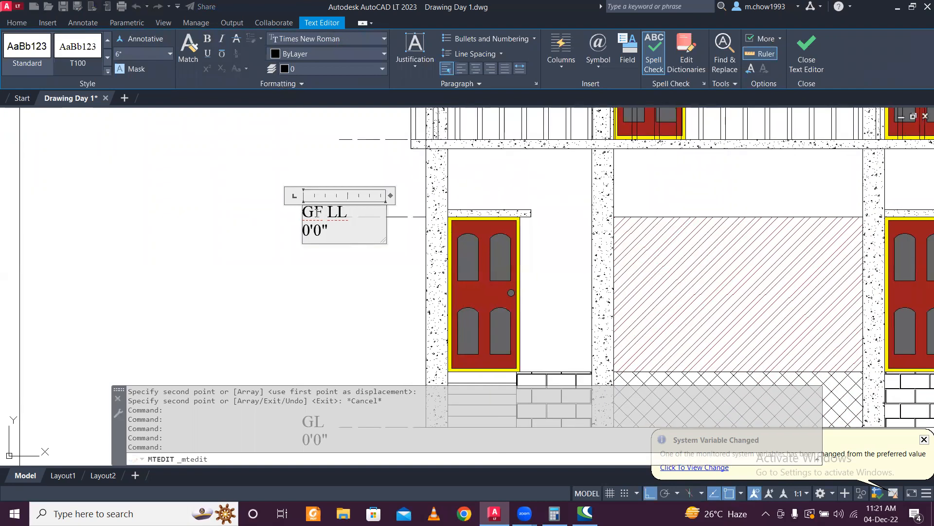
{"action": "left_click", "coordinate": [315, 213]}
{"action": "type", "text": ".F"}
{"action": "type", "text": "loor"}
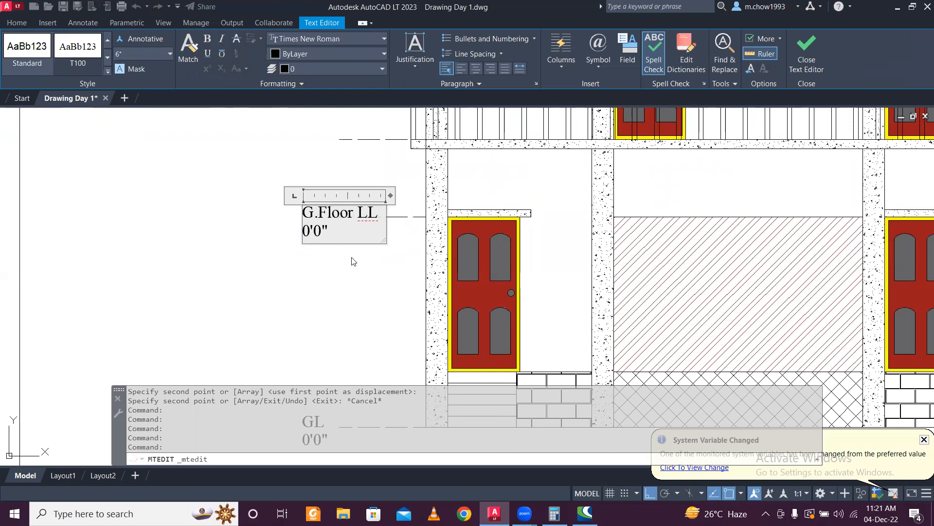
{"action": "left_click", "coordinate": [352, 259]}
- Move the "G.Floor LL" text horizontally away from the elevation so it clears the dashed line
{"action": "left_click", "coordinate": [282, 248]}
{"action": "left_click", "coordinate": [303, 234]}
{"action": "left_click", "coordinate": [150, 38]}
{"action": "left_click", "coordinate": [248, 256]}
{"action": "left_click", "coordinate": [213, 256]}
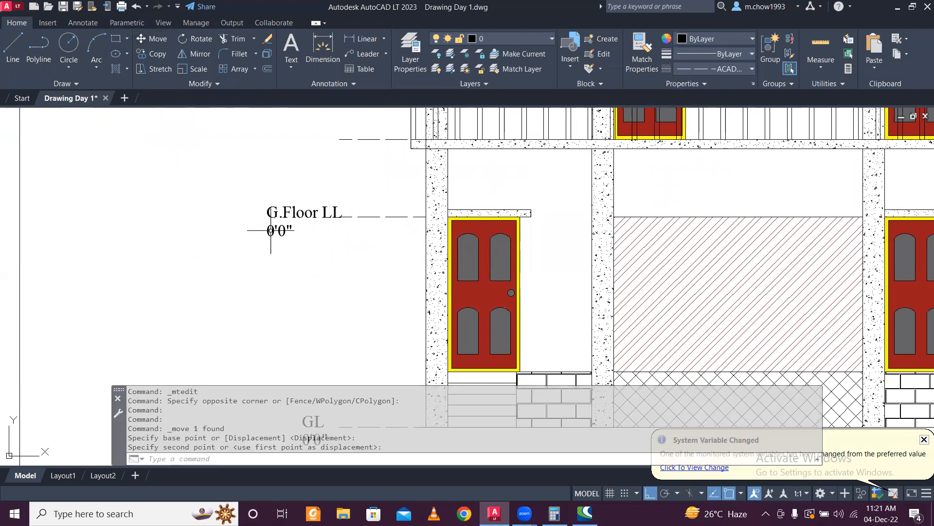
- Change the height under the "G.Floor LL" text to 7'0"
{"action": "double_click", "coordinate": [341, 210]}
{"action": "left_click_drag", "start_coordinate": [275, 232], "coordinate": [255, 239]}
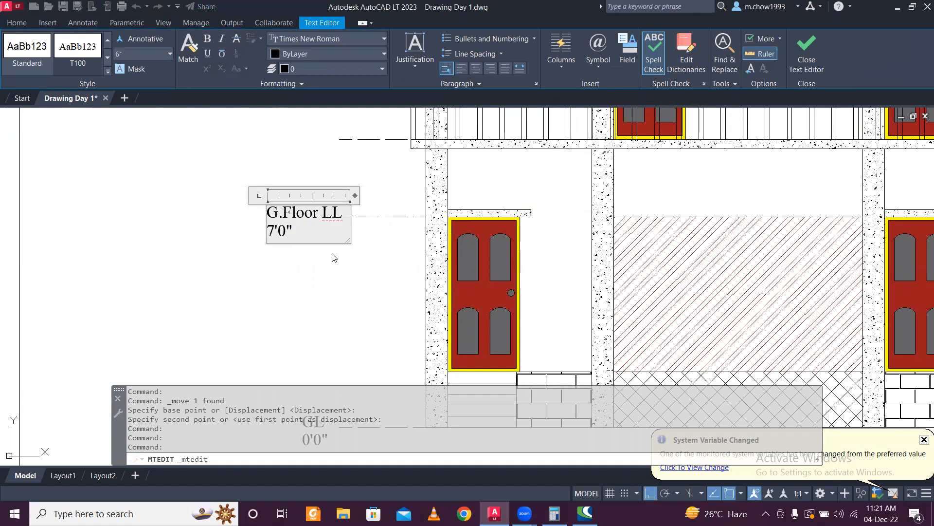
{"action": "scroll", "coordinate": [333, 258], "scroll_direction": "down", "scroll_amount": 4}
{"action": "scroll", "coordinate": [334, 261], "scroll_direction": "up", "scroll_amount": 2}
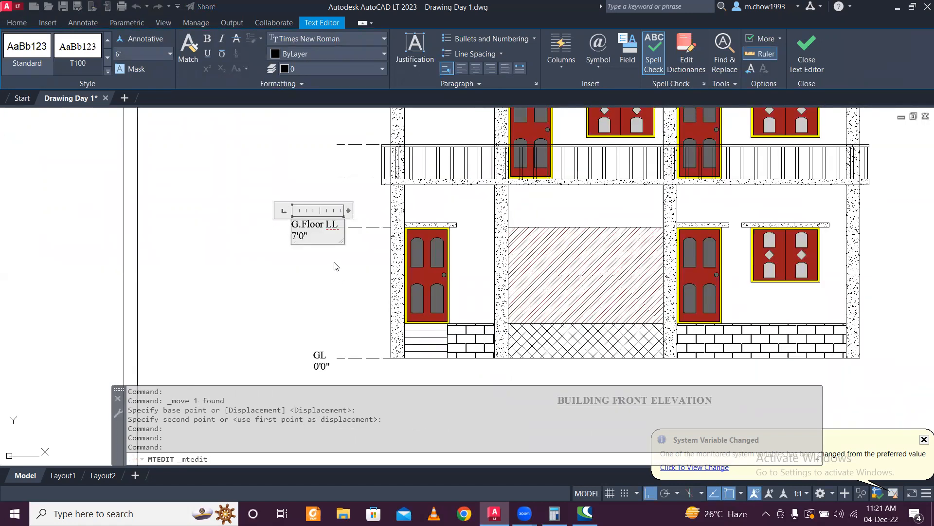
{"action": "left_click", "coordinate": [334, 266]}
{"action": "scroll", "coordinate": [303, 237], "scroll_direction": "up", "scroll_amount": 2}
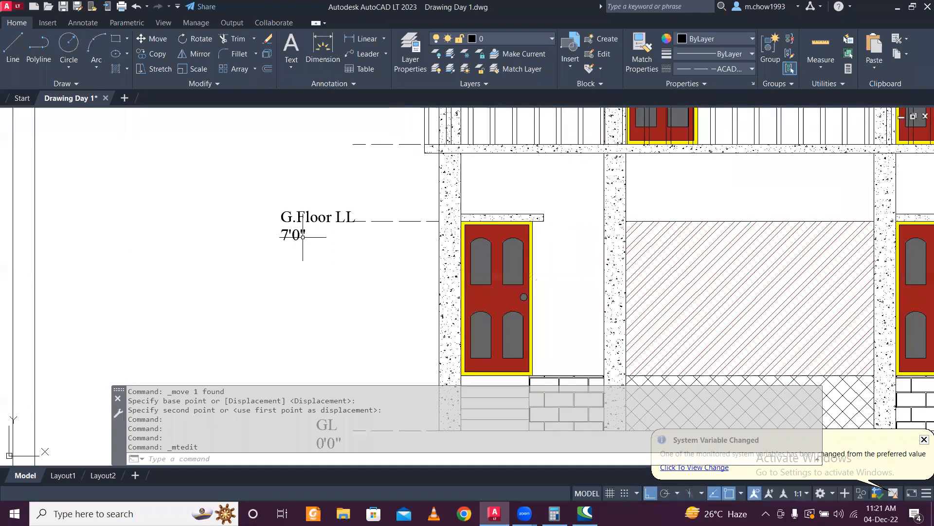
- Delete the height line from the "G.Floor LL" text, leaving only the level name
{"action": "double_click", "coordinate": [303, 237]}
{"action": "key", "text": "BackSpace"}
{"action": "left_click", "coordinate": [204, 246]}
{"action": "scroll", "coordinate": [277, 225], "scroll_direction": "down", "scroll_amount": 2}
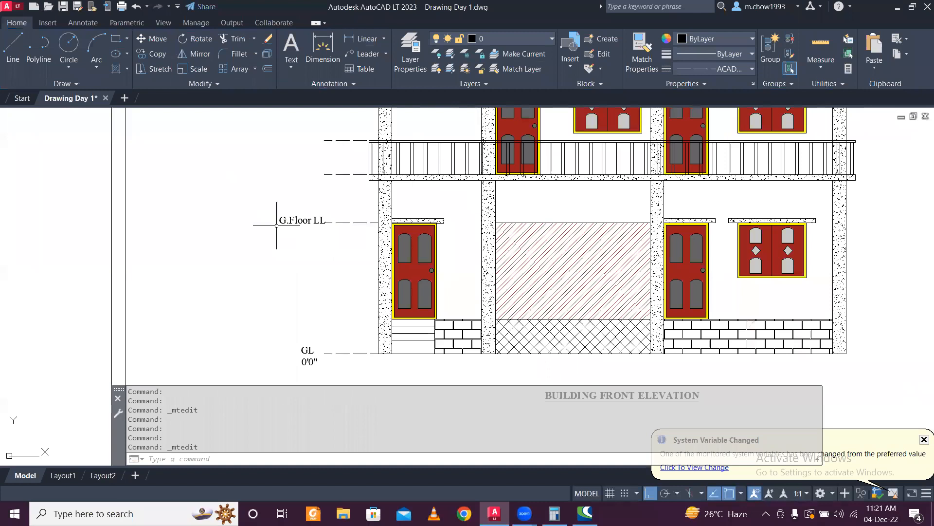
- Move the "G.Floor LL" text horizontally farther from the elevation so it clears the end of its dashed line
{"action": "scroll", "coordinate": [281, 225], "scroll_direction": "up", "scroll_amount": 2}
{"action": "left_click", "coordinate": [301, 225]}
{"action": "left_click", "coordinate": [279, 203]}
{"action": "left_click", "coordinate": [148, 42]}
{"action": "left_click", "coordinate": [211, 193]}
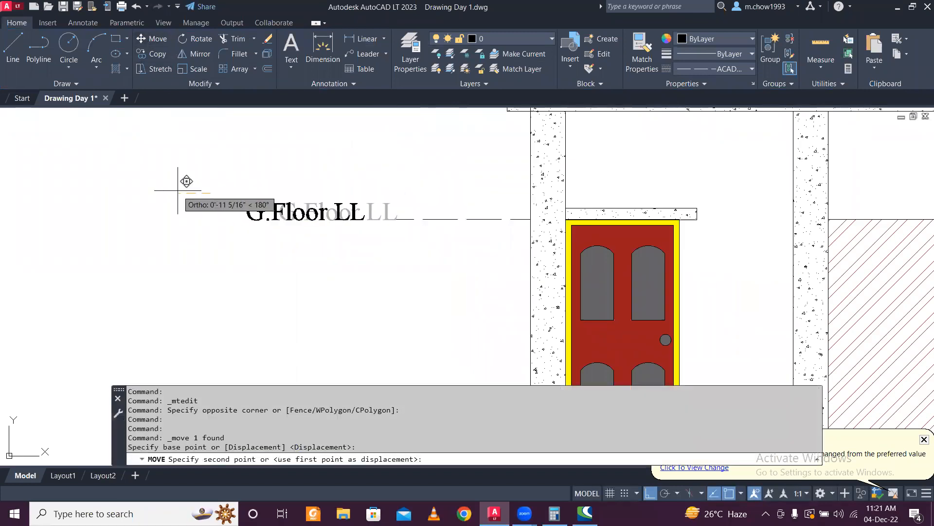
{"action": "left_click", "coordinate": [178, 191]}
{"action": "scroll", "coordinate": [274, 209], "scroll_direction": "down", "scroll_amount": 2}
{"action": "scroll", "coordinate": [274, 207], "scroll_direction": "down", "scroll_amount": 4}
{"action": "scroll", "coordinate": [302, 302], "scroll_direction": "up", "scroll_amount": 2}
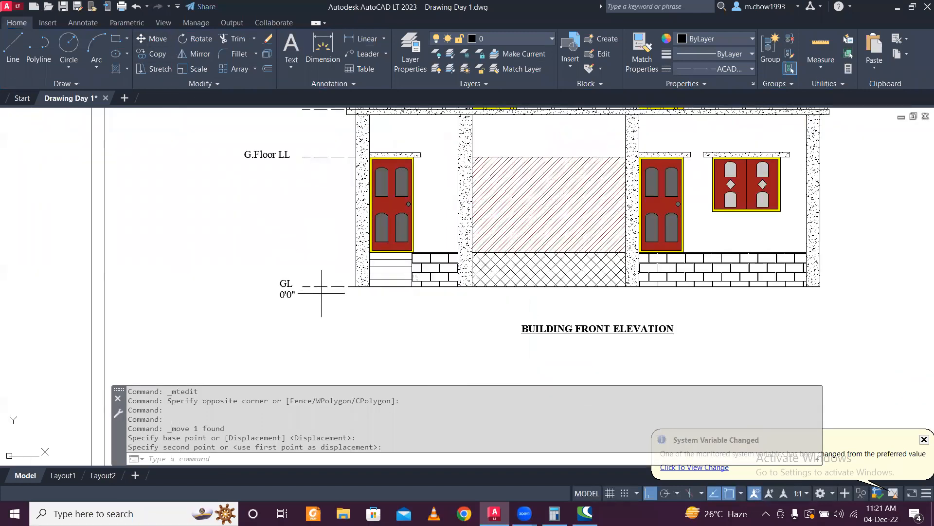
- Copy the dashed ground line straight up to the plinth level at the bottom of the ground-floor door
{"action": "left_click", "coordinate": [321, 293]}
{"action": "left_click", "coordinate": [317, 272]}
{"action": "left_click", "coordinate": [151, 54]}
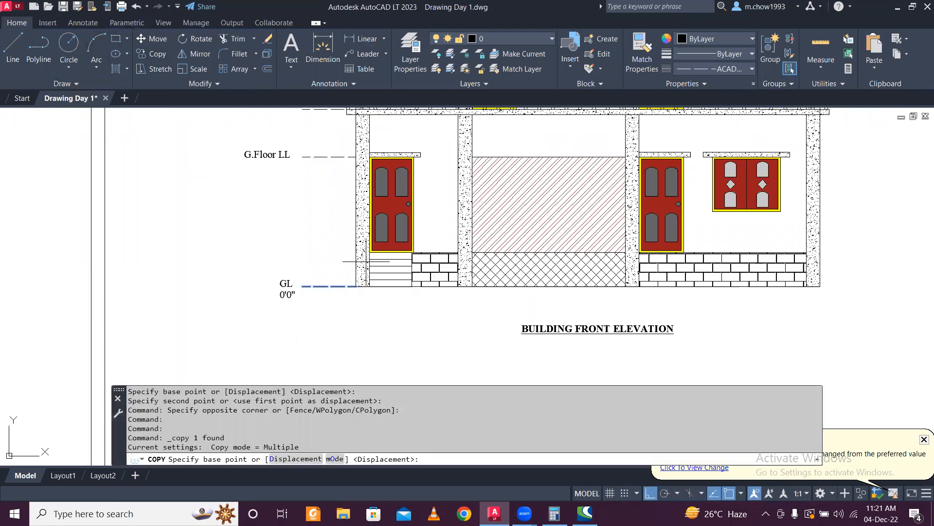
{"action": "scroll", "coordinate": [372, 302], "scroll_direction": "up", "scroll_amount": 3}
{"action": "left_click", "coordinate": [327, 309]}
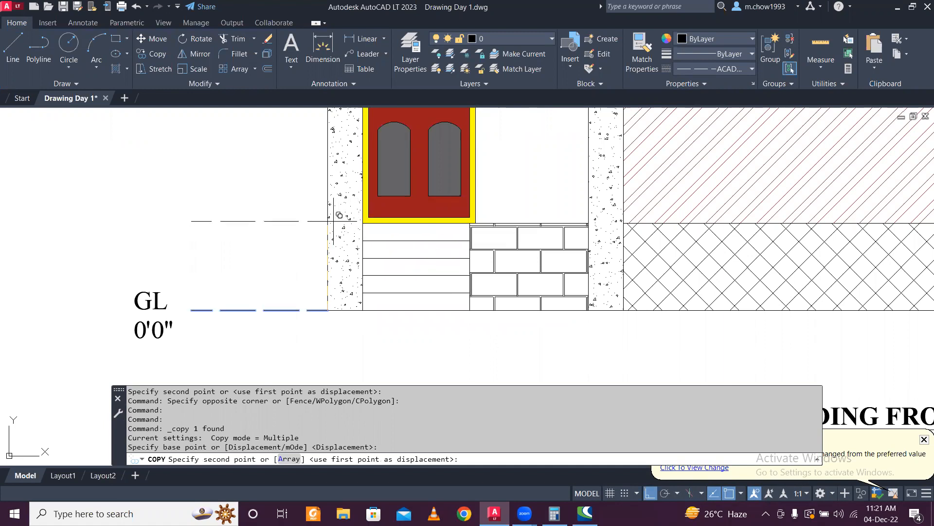
{"action": "scroll", "coordinate": [363, 219], "scroll_direction": "up", "scroll_amount": 4}
{"action": "left_click", "coordinate": [314, 215]}
{"action": "scroll", "coordinate": [299, 221], "scroll_direction": "down", "scroll_amount": 2}
{"action": "key", "text": "Escape"}
{"action": "scroll", "coordinate": [228, 219], "scroll_direction": "down", "scroll_amount": 3}
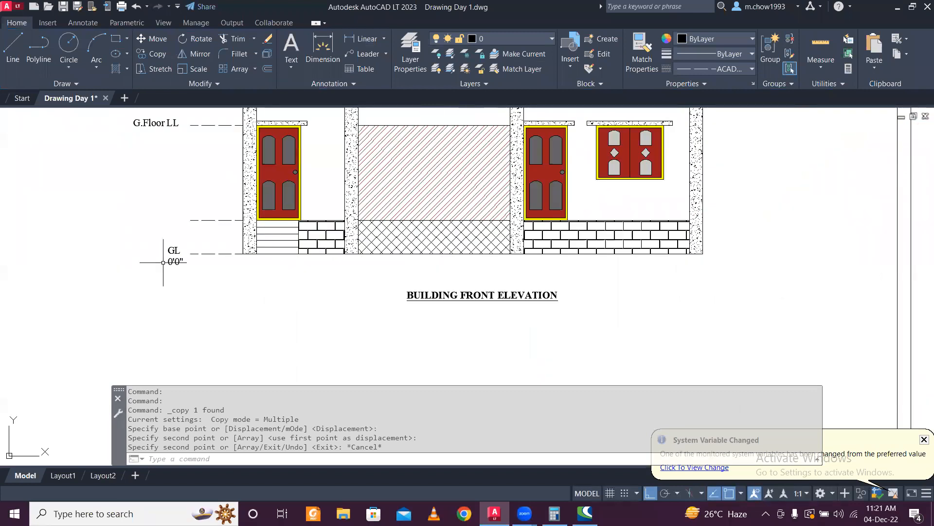
- Copy the "GL" text with its height straight up to the dashed plinth line
{"action": "scroll", "coordinate": [163, 261], "scroll_direction": "up", "scroll_amount": 2}
{"action": "left_click", "coordinate": [193, 275]}
{"action": "left_click", "coordinate": [177, 236]}
{"action": "left_click", "coordinate": [151, 53]}
{"action": "left_click", "coordinate": [118, 286]}
{"action": "left_click", "coordinate": [104, 196]}
{"action": "key", "text": "Escape"}
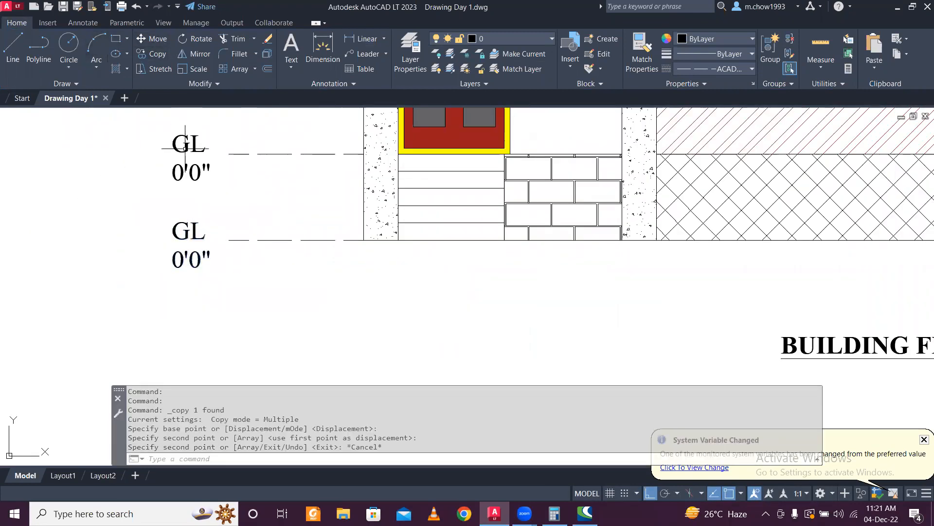
- Change the copied text at the plinth line to "PL" with the height 2'6"
{"action": "double_click", "coordinate": [190, 146]}
{"action": "key", "text": "shift+Left"}
{"action": "type", "text": "P"}
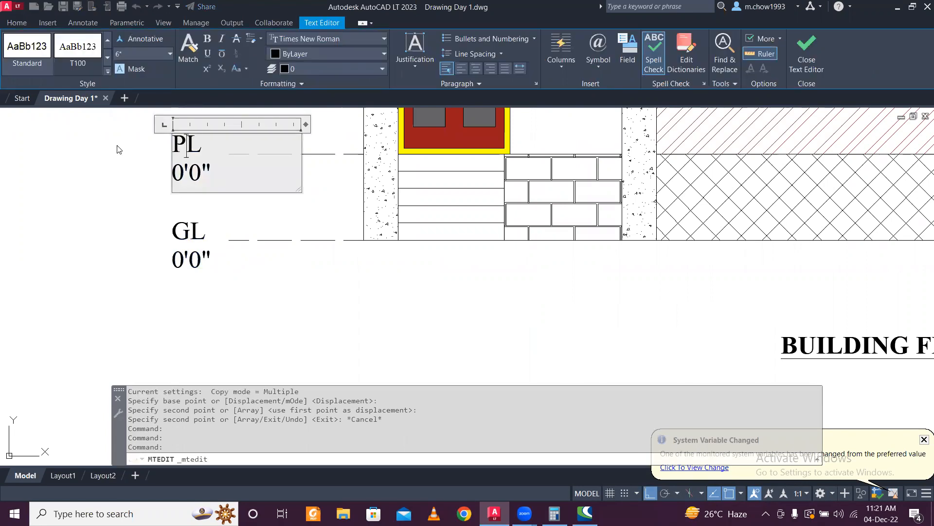
{"action": "left_click_drag", "start_coordinate": [179, 176], "coordinate": [144, 168]}
{"action": "type", "text": "2..."}
{"action": "key", "text": "BackSpace"}
{"action": "key", "text": "BackSpace"}
{"action": "key", "text": "BackSpace"}
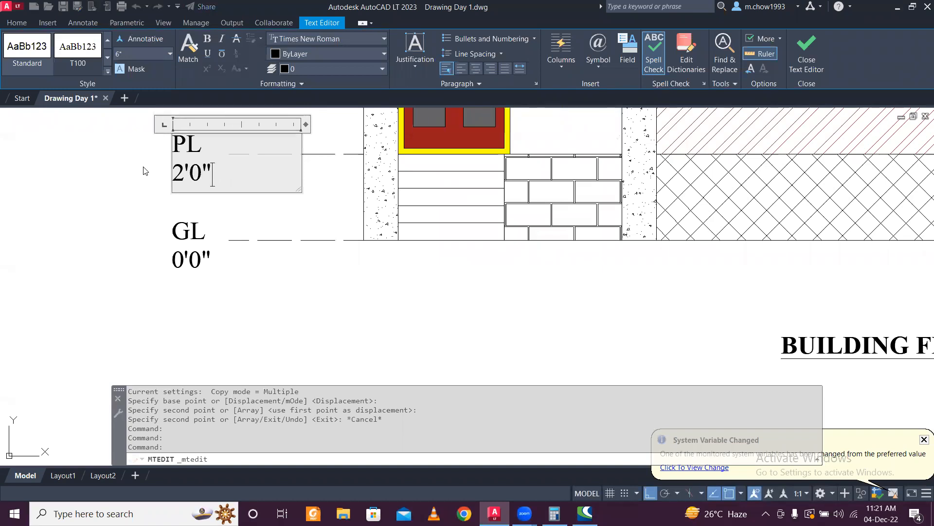
{"action": "key", "text": "shift+Left"}
{"action": "type", "text": "6"}
{"action": "left_click", "coordinate": [144, 171]}
{"action": "scroll", "coordinate": [146, 175], "scroll_direction": "down", "scroll_amount": 5}
{"action": "scroll", "coordinate": [239, 246], "scroll_direction": "up", "scroll_amount": 2}
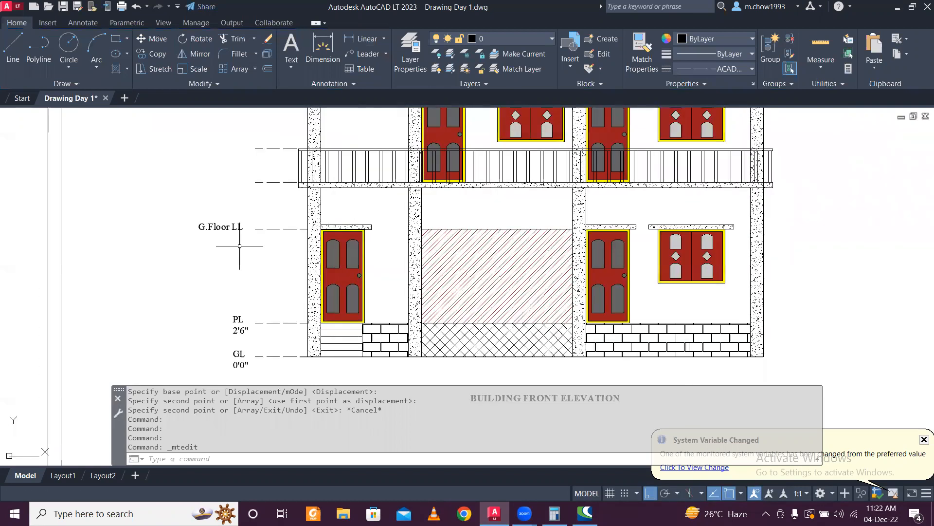
- Add a vertical linear dimension between the "G.Floor LL" and "PL" dashed lines beside the elevation
{"action": "scroll", "coordinate": [239, 245], "scroll_direction": "up", "scroll_amount": 2}
{"action": "scroll", "coordinate": [240, 242], "scroll_direction": "down", "scroll_amount": 2}
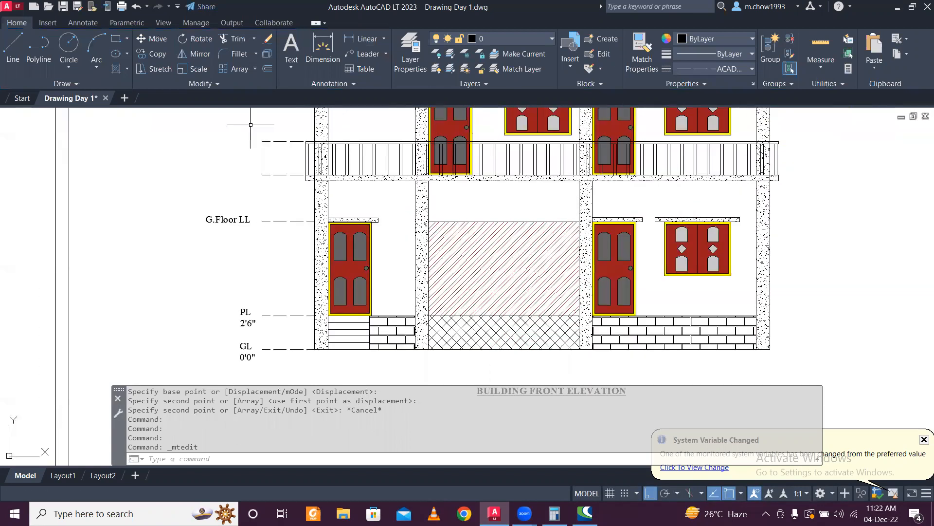
{"action": "left_click", "coordinate": [365, 39]}
{"action": "left_click", "coordinate": [306, 221]}
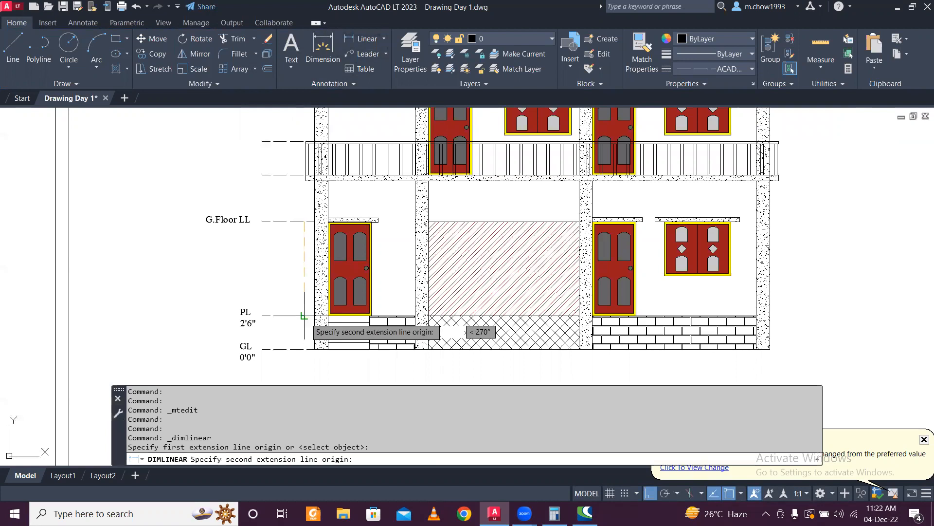
{"action": "left_click", "coordinate": [306, 315]}
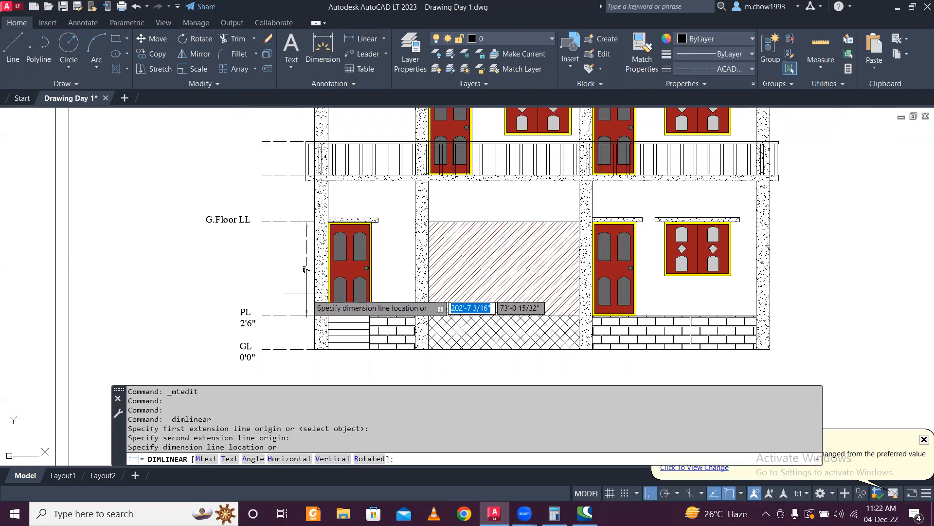
{"action": "left_click", "coordinate": [307, 289]}
- Copy the "G.Floor LL" text straight up to the dashed line at the slab above the ground floor
{"action": "scroll", "coordinate": [244, 208], "scroll_direction": "up", "scroll_amount": 2}
{"action": "left_click", "coordinate": [249, 227]}
{"action": "left_click", "coordinate": [200, 190]}
{"action": "left_click", "coordinate": [153, 54]}
{"action": "left_click", "coordinate": [183, 300]}
{"action": "left_click", "coordinate": [145, 234]}
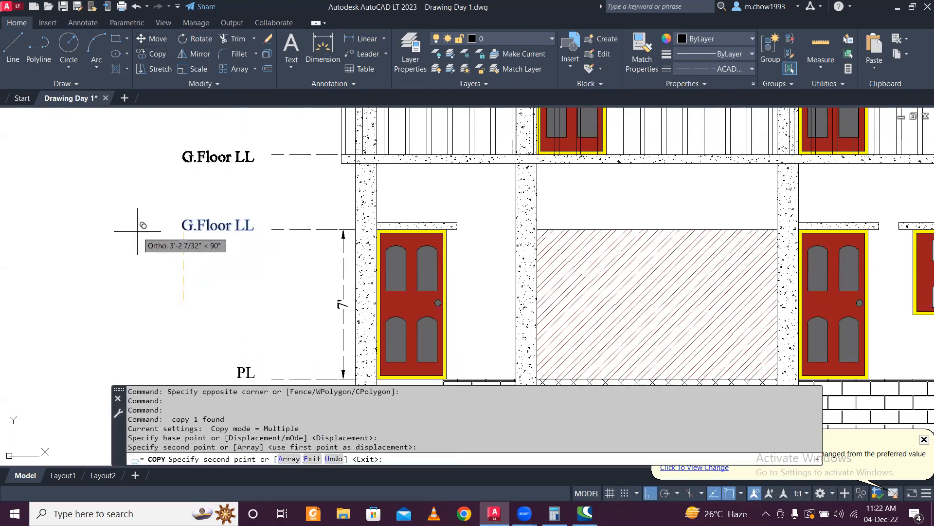
{"action": "key", "text": "Escape"}
- Change the copied text at the slab line to "G.Floor SSL"
{"action": "double_click", "coordinate": [248, 157]}
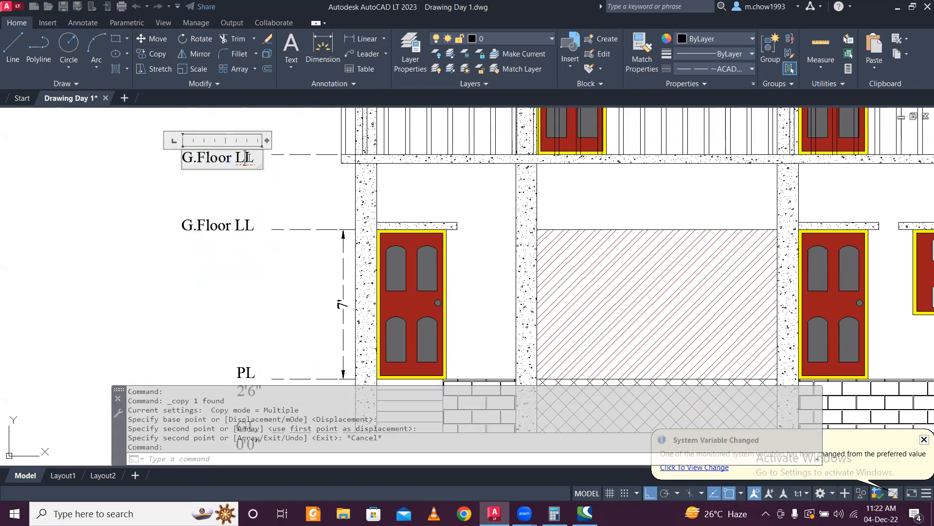
{"action": "left_click_drag", "start_coordinate": [254, 157], "coordinate": [232, 164]}
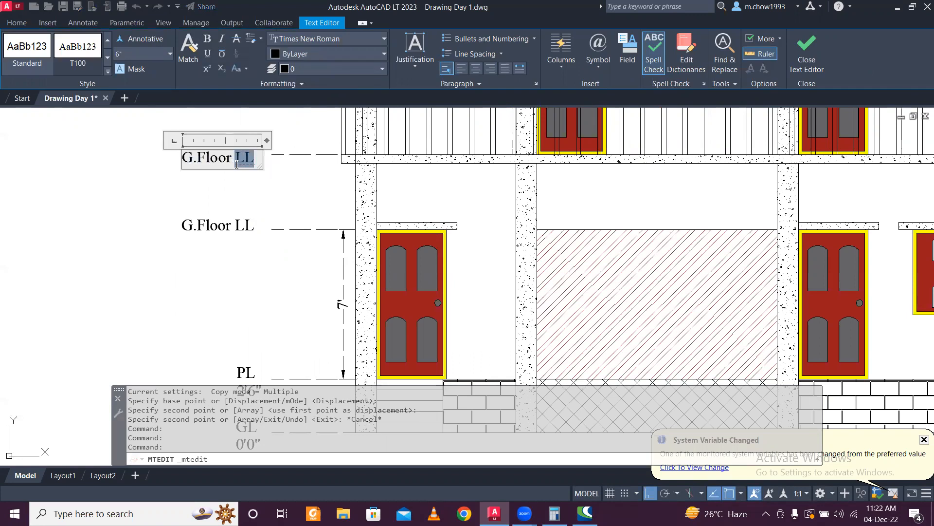
{"action": "type", "text": "SSL"}
{"action": "left_click", "coordinate": [207, 196]}
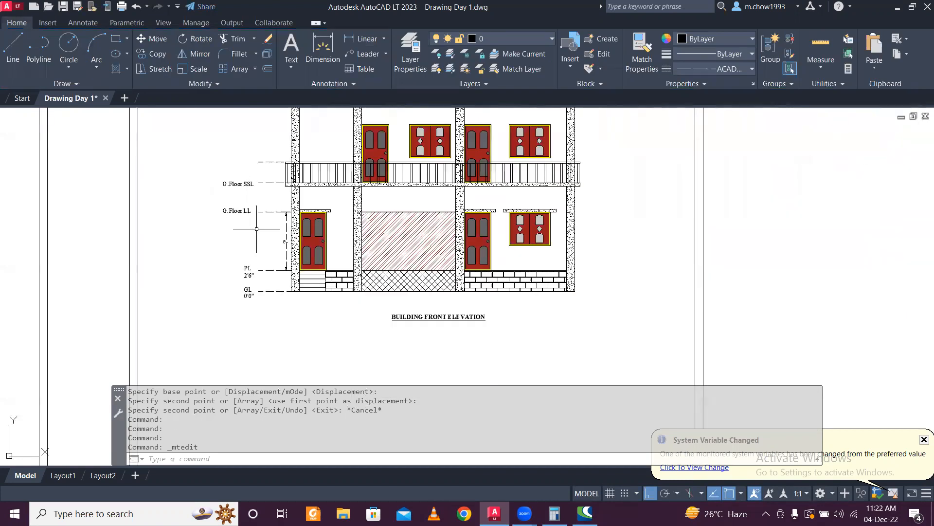
{"action": "scroll", "coordinate": [250, 214], "scroll_direction": "up", "scroll_amount": 2}
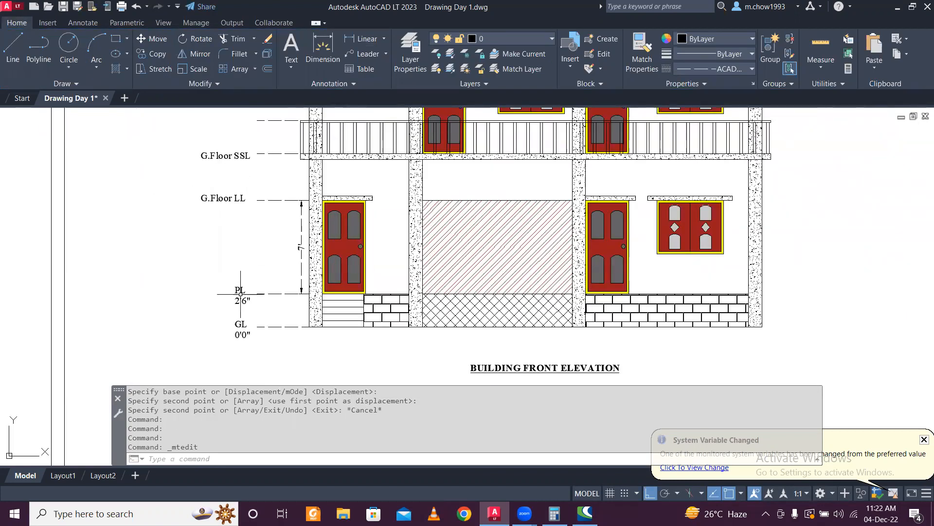
- Add the height 9'6" on a second line under the "G.Floor LL" text
{"action": "scroll", "coordinate": [235, 202], "scroll_direction": "up", "scroll_amount": 2}
{"action": "left_click", "coordinate": [222, 195]}
{"action": "double_click", "coordinate": [222, 196]}
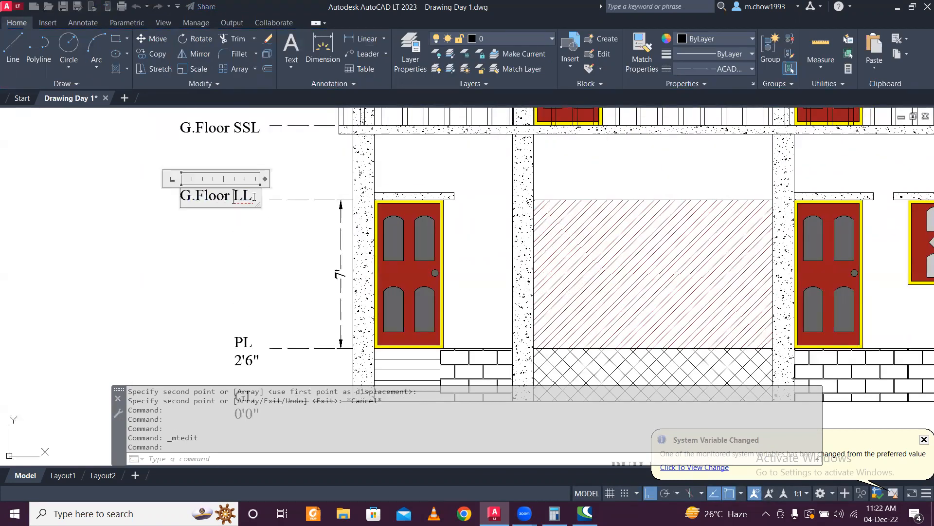
{"action": "key", "text": "Return"}
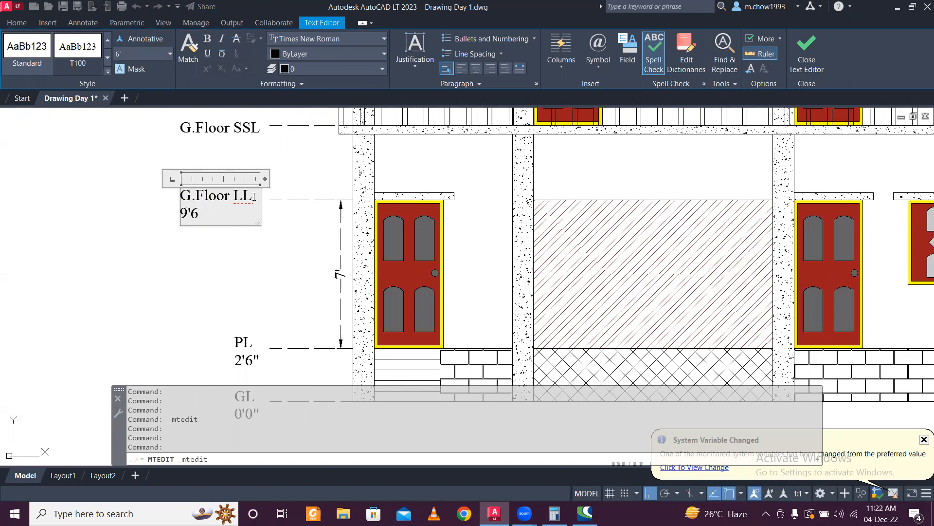
{"action": "left_click", "coordinate": [314, 221]}
- Add a vertical linear dimension between the "G.Floor SSL" and "PL" dashed lines
{"action": "left_click", "coordinate": [363, 39]}
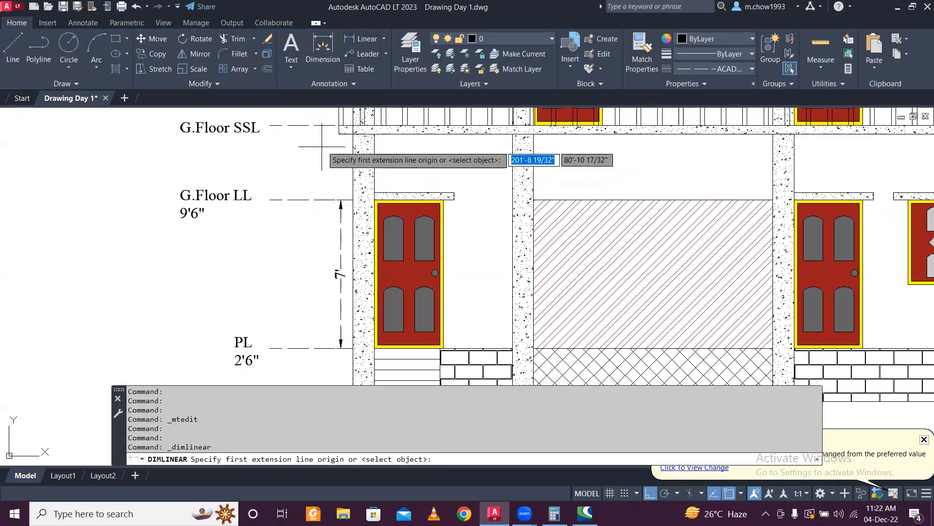
{"action": "left_click", "coordinate": [320, 125]}
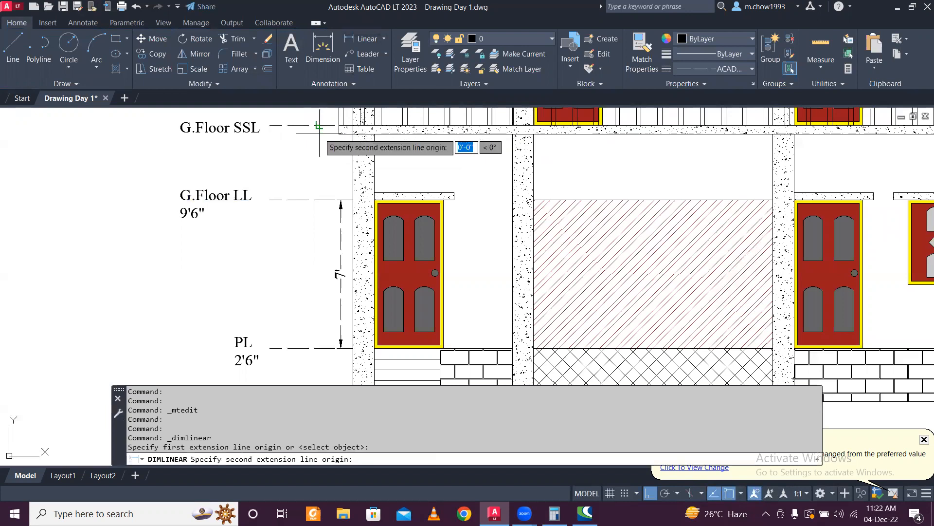
{"action": "left_click", "coordinate": [318, 348]}
{"action": "left_click", "coordinate": [320, 343]}
- Move the slab-to-plinth dimension horizontally closer to the 7' dimension
{"action": "left_click", "coordinate": [332, 329]}
{"action": "left_click", "coordinate": [297, 341]}
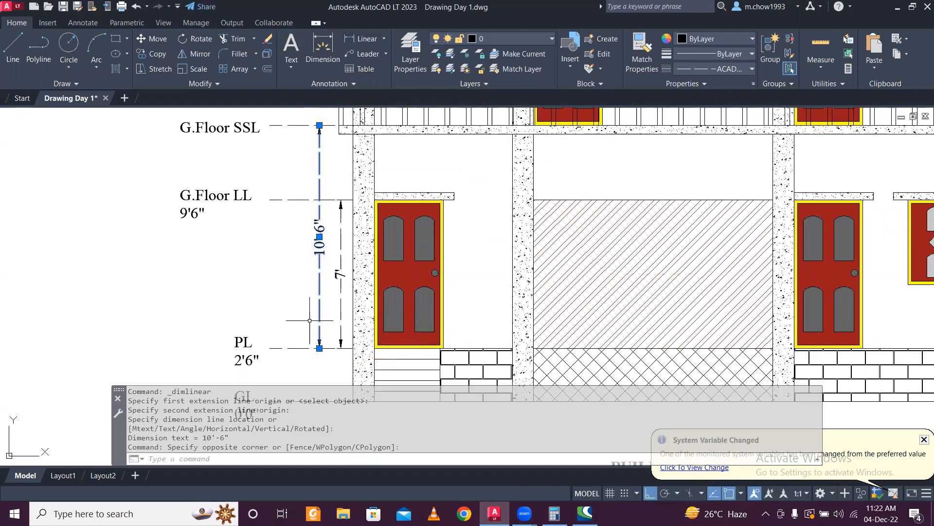
{"action": "left_click", "coordinate": [151, 37]}
{"action": "left_click", "coordinate": [268, 271]}
{"action": "left_click", "coordinate": [275, 271]}
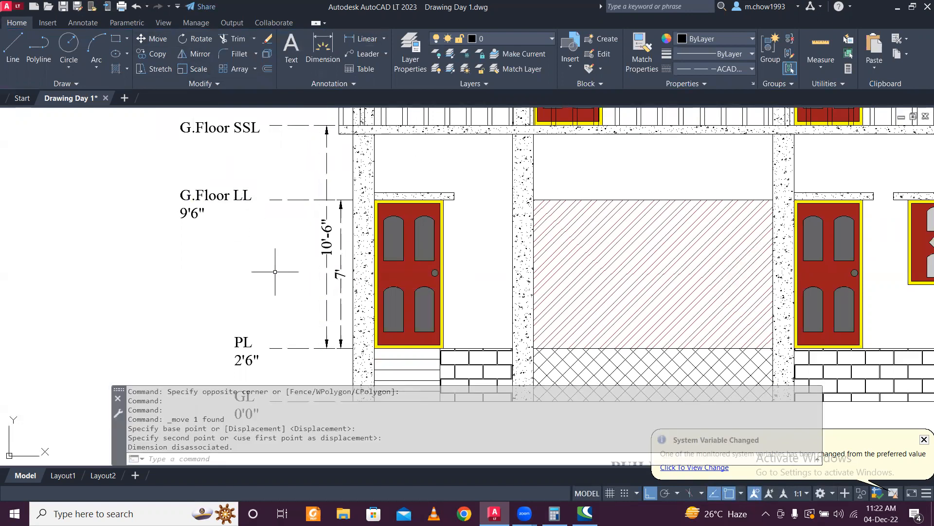
- Set a solid linetype for the two vertical dimensions beside the elevation
{"action": "left_click", "coordinate": [345, 295]}
{"action": "left_click", "coordinate": [313, 276]}
{"action": "left_click", "coordinate": [738, 69]}
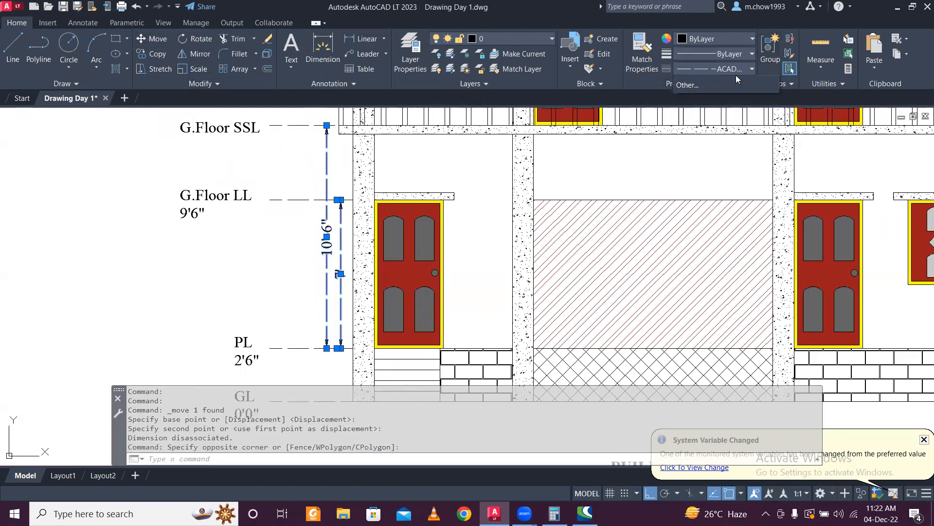
{"action": "left_click", "coordinate": [732, 84]}
{"action": "key", "text": "Escape"}
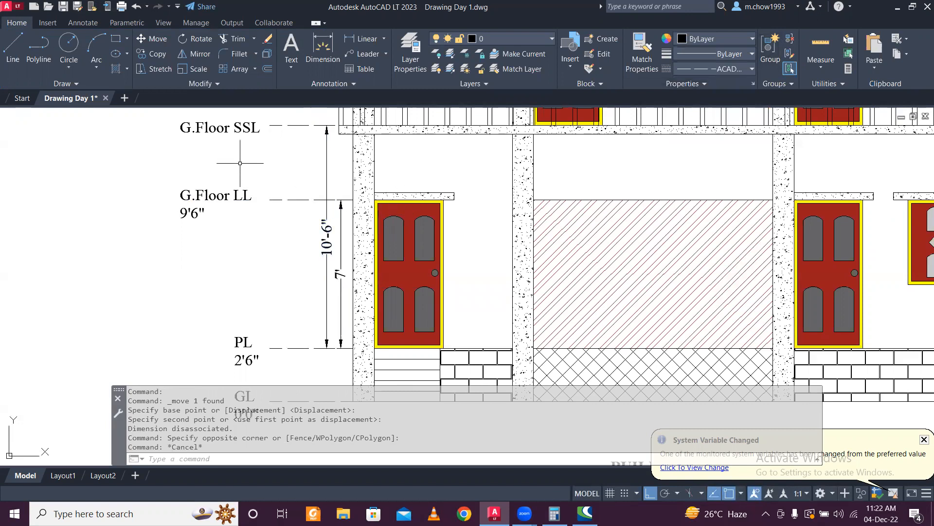
- Add the height 13'0" on a second line under the "G.Floor SSL" text
{"action": "middle_click_drag", "start_coordinate": [240, 163], "coordinate": [246, 167]}
{"action": "left_click", "coordinate": [253, 142]}
{"action": "left_click", "coordinate": [252, 135]}
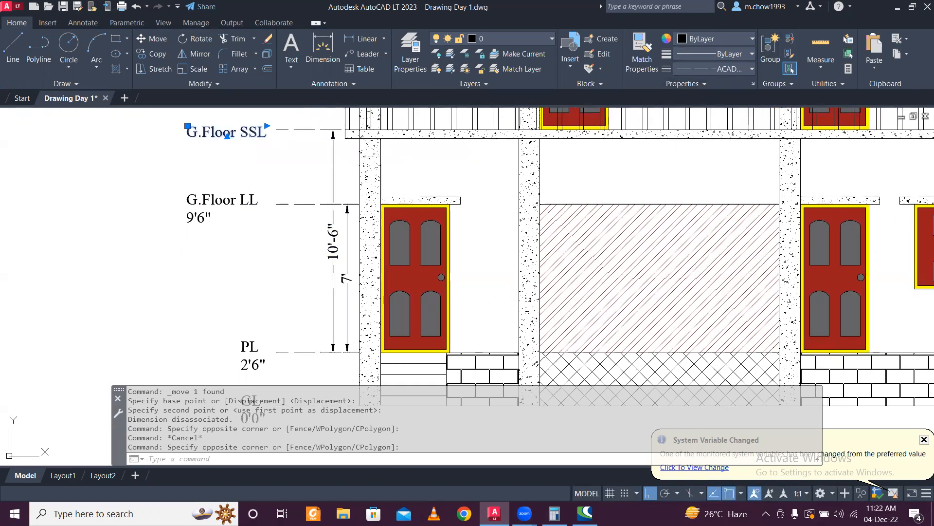
{"action": "double_click", "coordinate": [251, 135]}
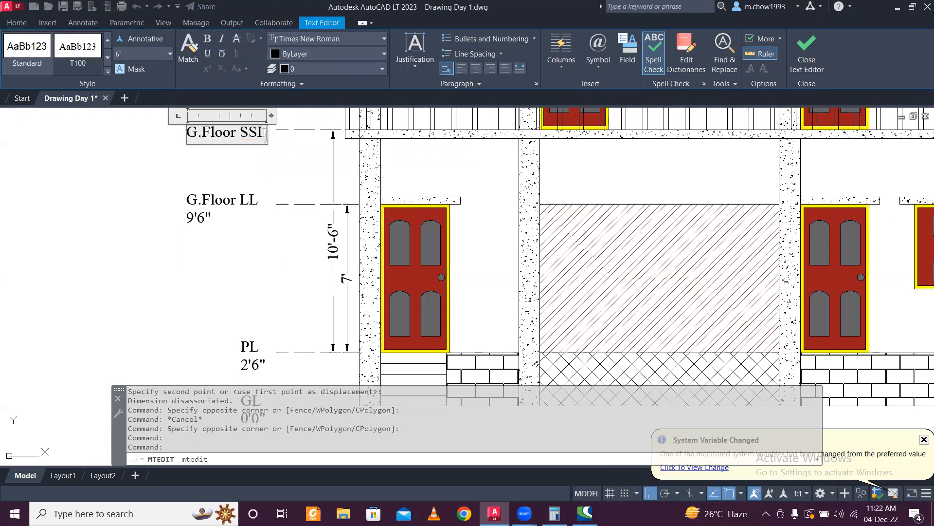
{"action": "key", "text": "Return"}
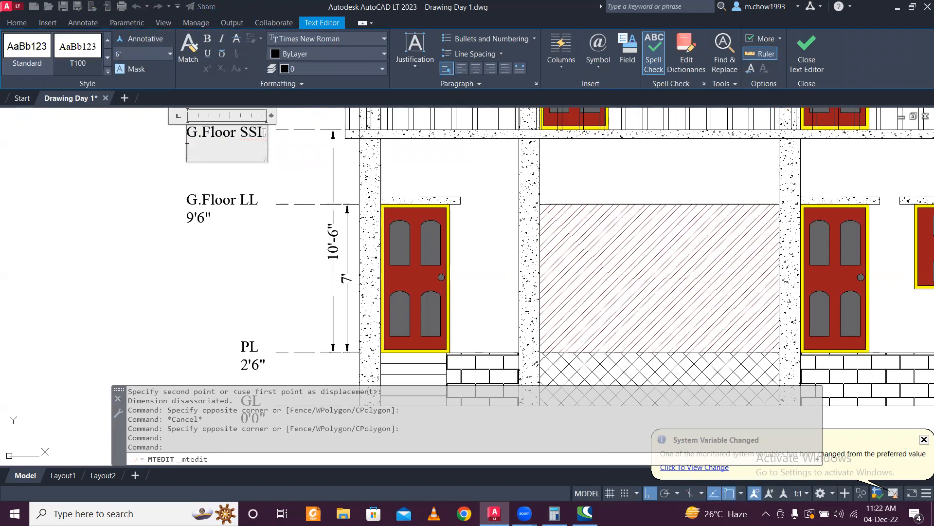
{"action": "type", "text": "13';"}
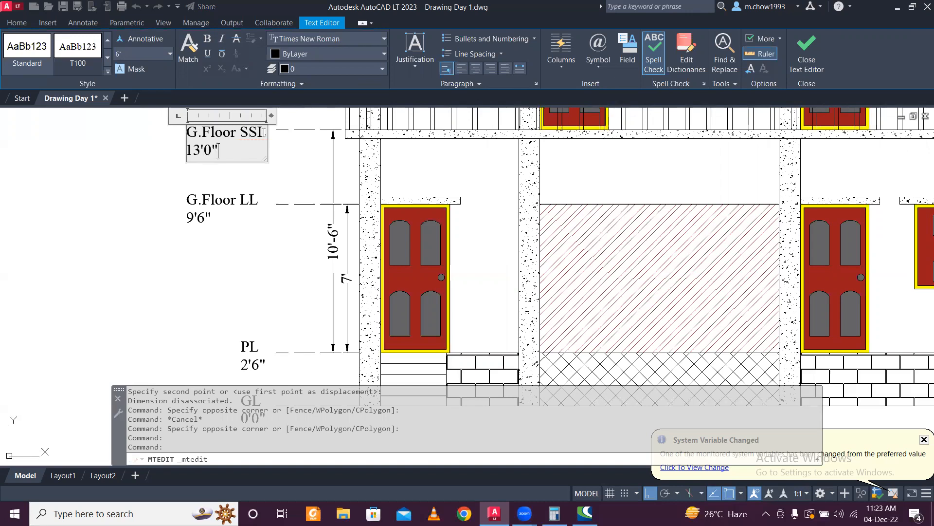
{"action": "left_click", "coordinate": [233, 208]}
{"action": "scroll", "coordinate": [303, 246], "scroll_direction": "down", "scroll_amount": 5}
{"action": "scroll", "coordinate": [264, 191], "scroll_direction": "up", "scroll_amount": 5}
{"action": "scroll", "coordinate": [264, 192], "scroll_direction": "down", "scroll_amount": 5}
{"action": "scroll", "coordinate": [275, 214], "scroll_direction": "up", "scroll_amount": 2}
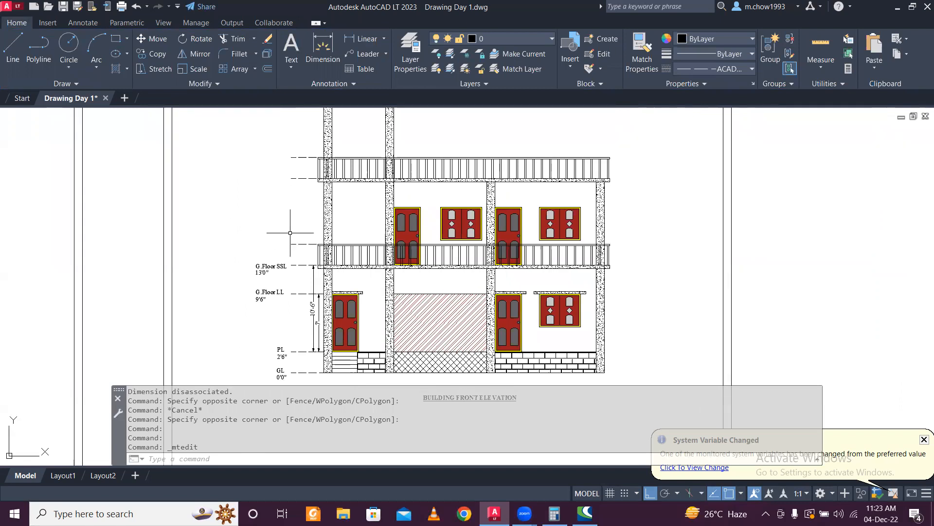
{"action": "scroll", "coordinate": [302, 243], "scroll_direction": "up", "scroll_amount": 2}
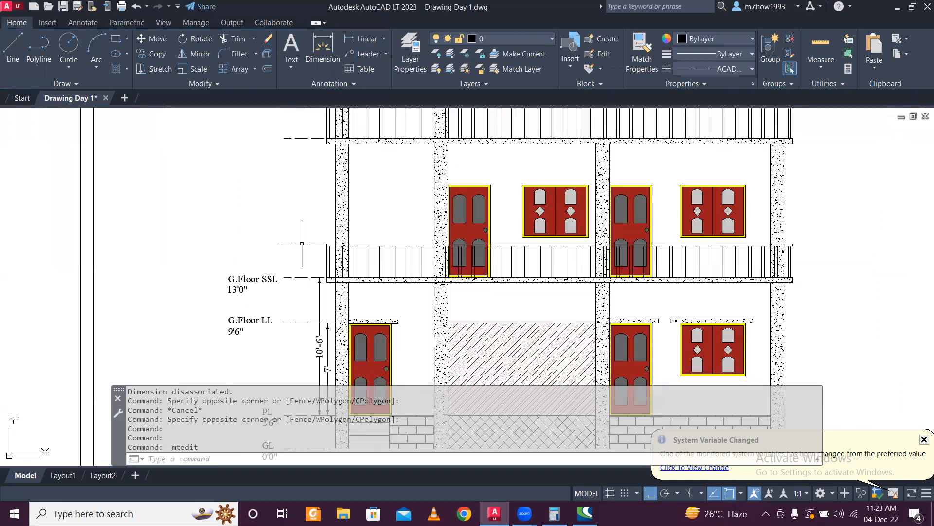
- Copy the "G.Floor SSL" label with its height straight up to the dashed line at the lower balcony railing's top
{"action": "left_click", "coordinate": [254, 292]}
{"action": "left_click", "coordinate": [240, 256]}
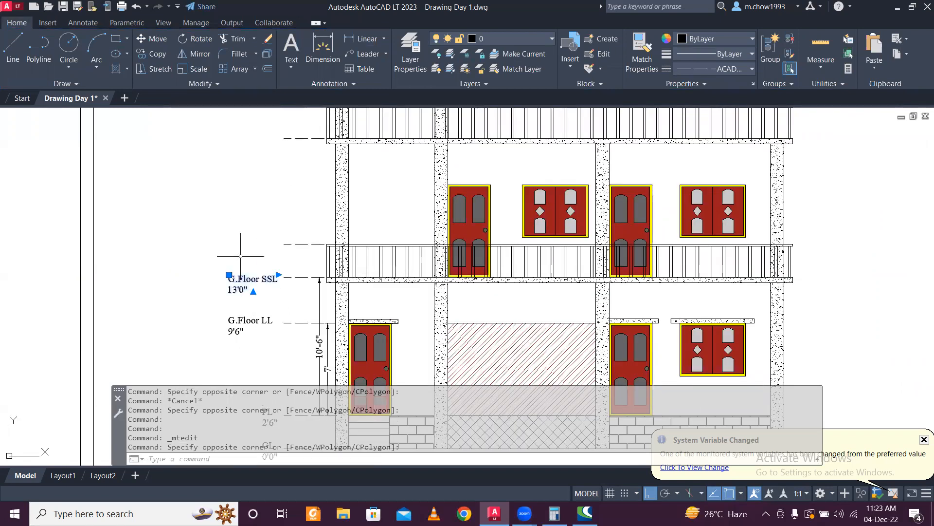
{"action": "left_click", "coordinate": [150, 54]}
{"action": "left_click", "coordinate": [169, 294]}
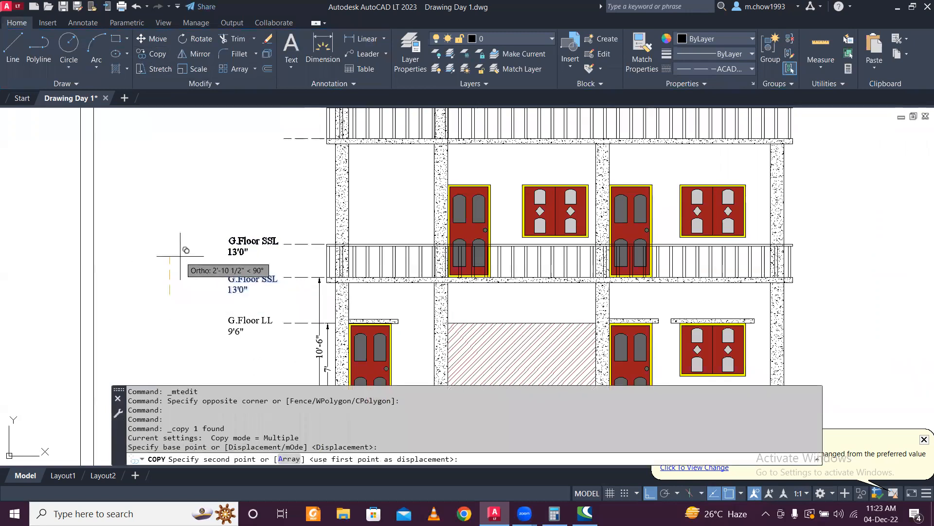
{"action": "left_click", "coordinate": [180, 262]}
{"action": "key", "text": "Escape"}
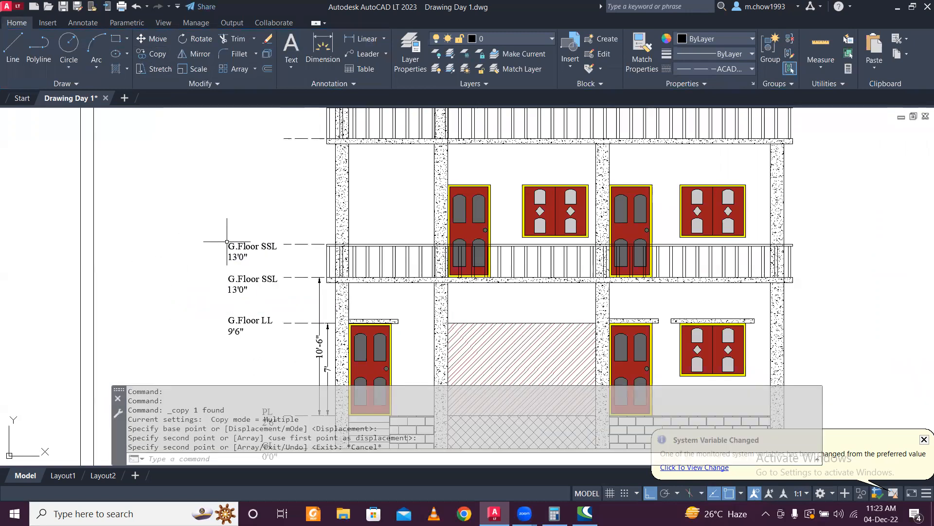
- Rename the copied label at the lower railing's top "F.Floor Parapet Level" and widen its text box so the name fits one line
{"action": "scroll", "coordinate": [246, 241], "scroll_direction": "up", "scroll_amount": 2}
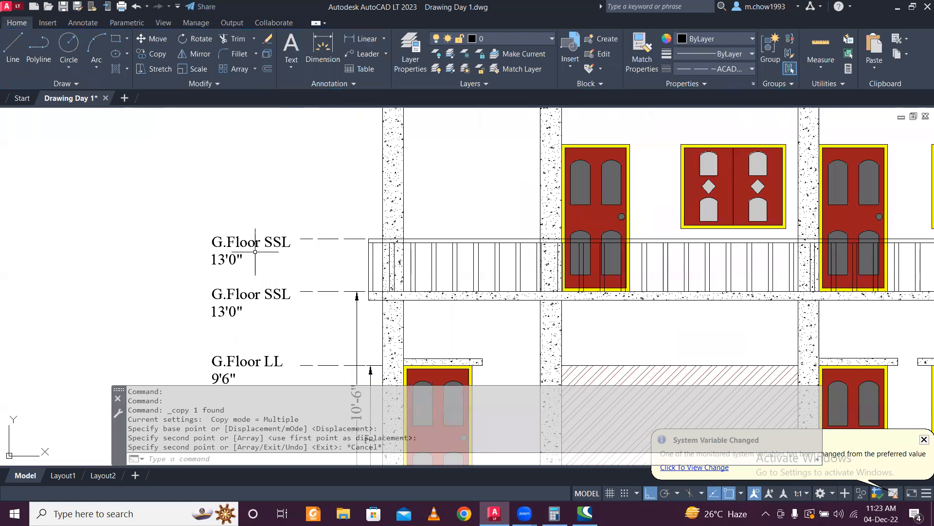
{"action": "scroll", "coordinate": [258, 249], "scroll_direction": "down", "scroll_amount": 2}
{"action": "scroll", "coordinate": [263, 247], "scroll_direction": "down", "scroll_amount": 3}
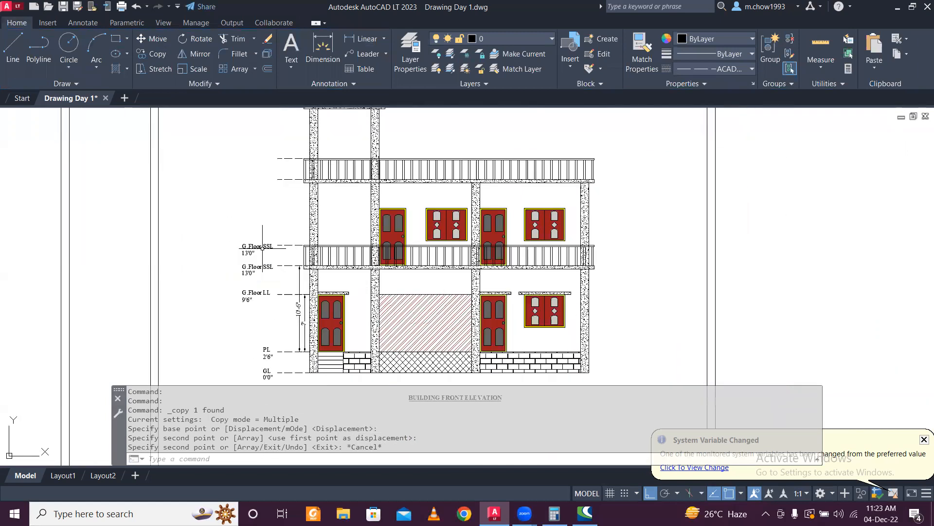
{"action": "scroll", "coordinate": [263, 241], "scroll_direction": "up", "scroll_amount": 5}
{"action": "double_click", "coordinate": [254, 243]}
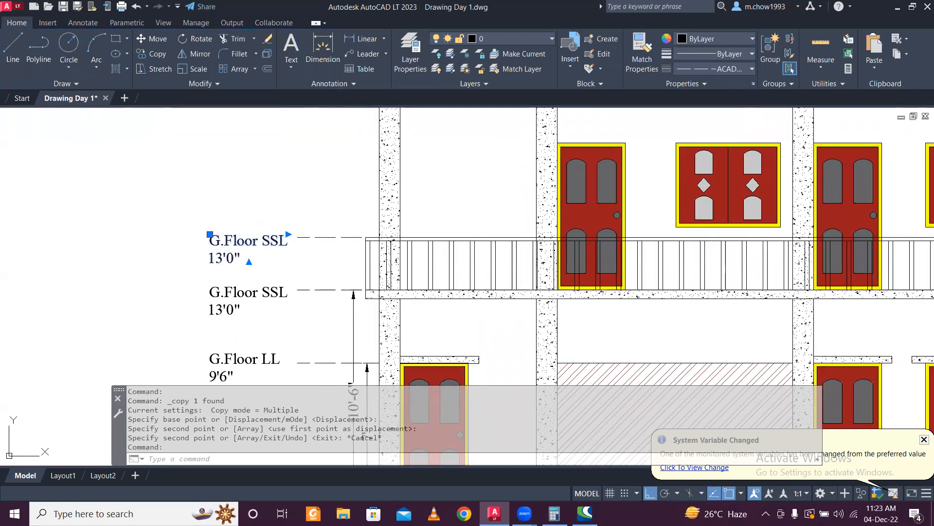
{"action": "key", "text": "Escape"}
{"action": "left_click", "coordinate": [266, 242]}
{"action": "double_click", "coordinate": [265, 242]}
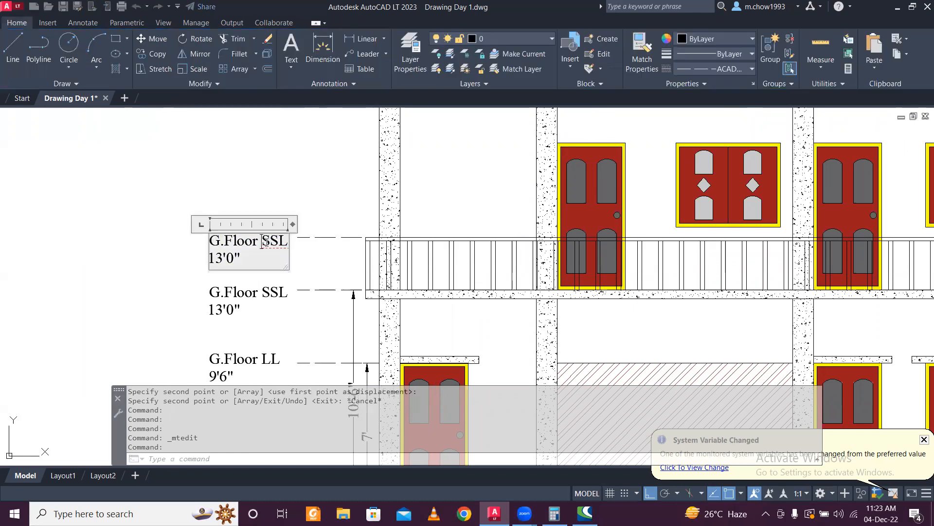
{"action": "left_click_drag", "start_coordinate": [262, 240], "coordinate": [290, 247]}
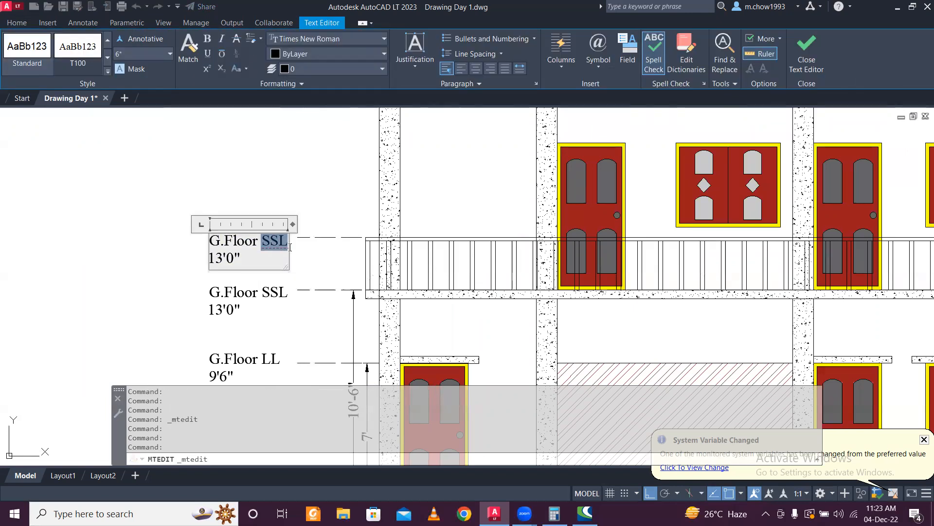
{"action": "type", "text": "Parapet Level"}
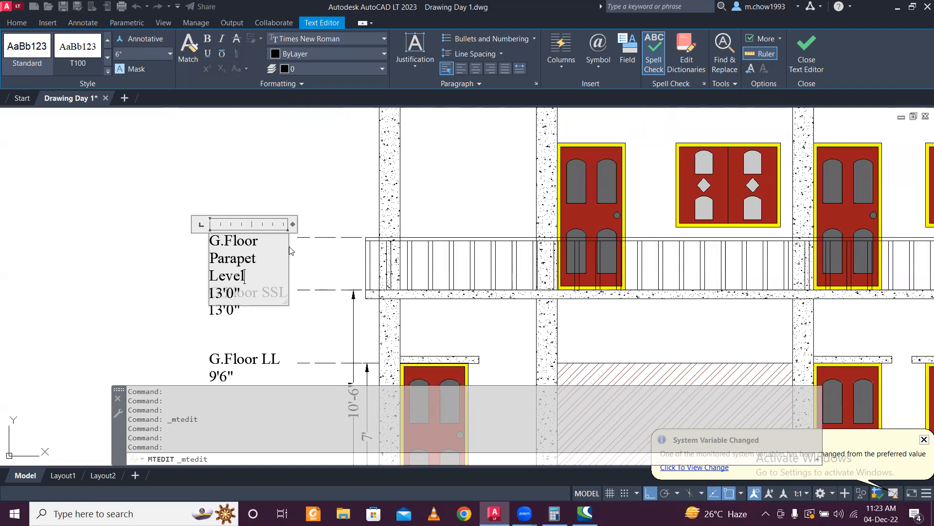
{"action": "left_click_drag", "start_coordinate": [220, 240], "coordinate": [205, 237]}
{"action": "type", "text": "F"}
{"action": "left_click_drag", "start_coordinate": [286, 261], "coordinate": [349, 260]}
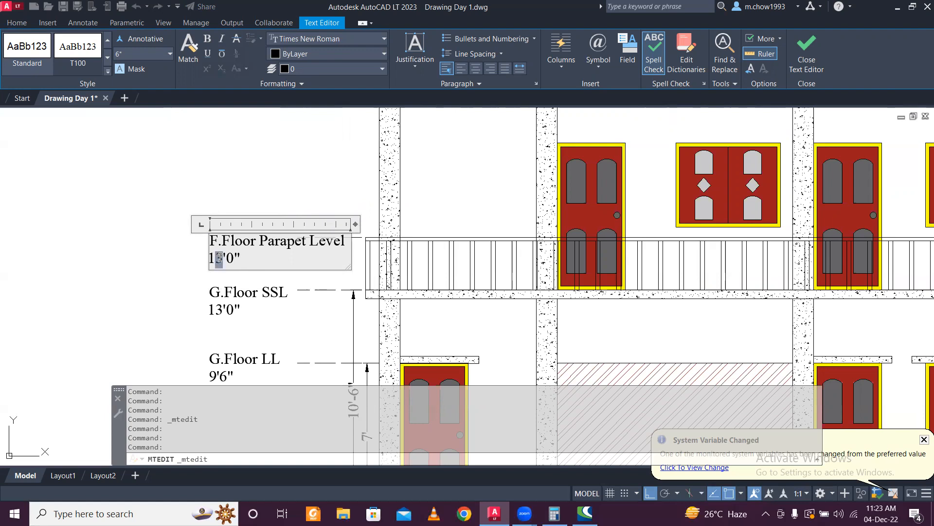
- Set the height in the "F.Floor Parapet Level" label to 15'6"
{"action": "type", "text": "5"}
{"action": "key", "text": "shift+Left"}
{"action": "type", "text": "6"}
{"action": "left_click", "coordinate": [151, 232]}
- Move the "F.Floor Parapet Level" label horizontally left so it clears its dashed level line
{"action": "left_click", "coordinate": [275, 258]}
{"action": "left_click", "coordinate": [242, 230]}
{"action": "left_click", "coordinate": [153, 39]}
{"action": "left_click", "coordinate": [343, 178]}
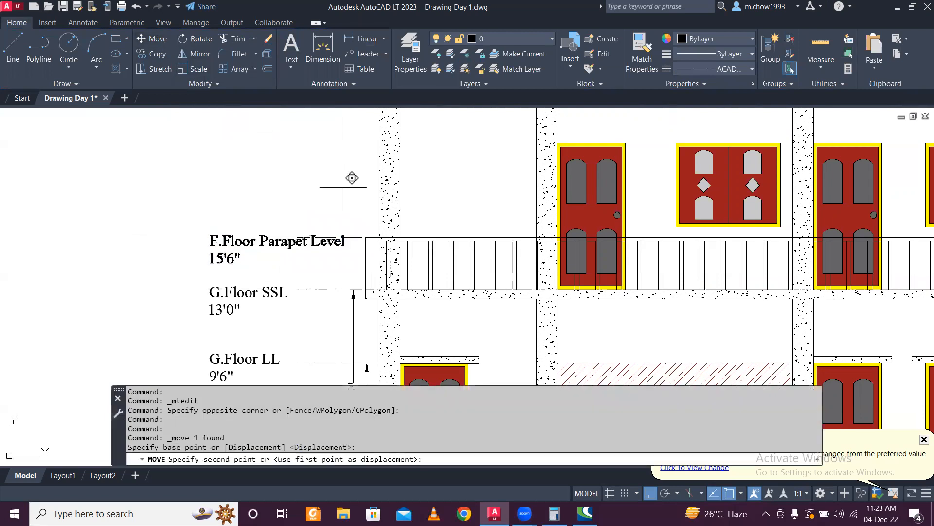
{"action": "left_click", "coordinate": [287, 177]}
- Add a vertical linear dimension between the "F.Floor Parapet Level" and "G.Floor SSL" dashed lines
{"action": "scroll", "coordinate": [292, 168], "scroll_direction": "down", "scroll_amount": 2}
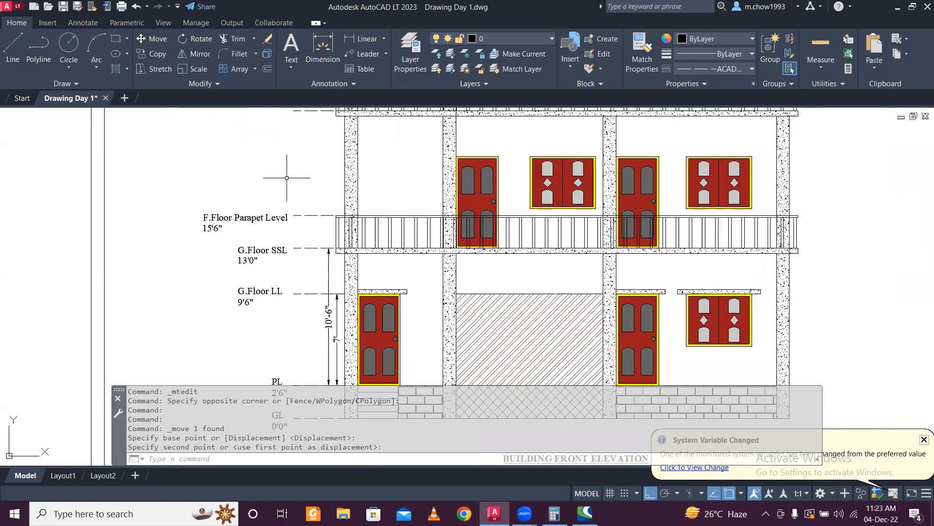
{"action": "scroll", "coordinate": [299, 239], "scroll_direction": "down", "scroll_amount": 1}
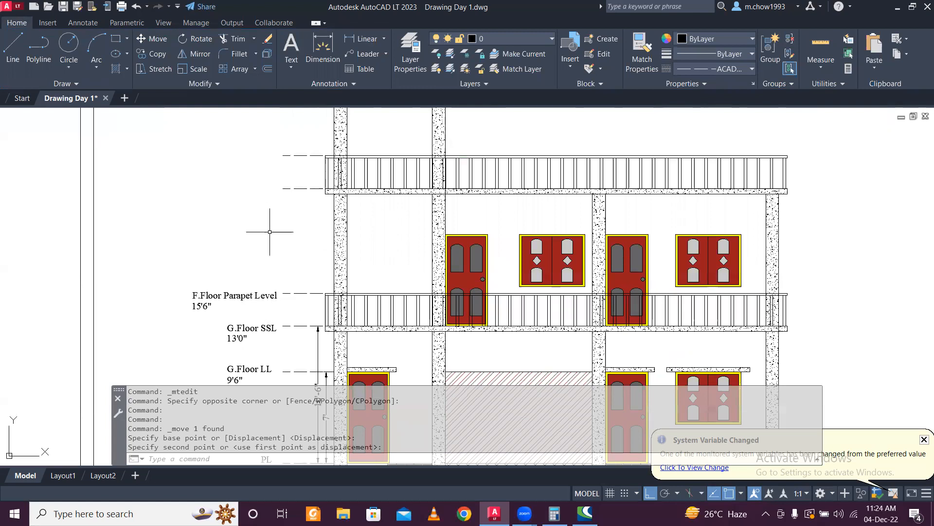
{"action": "left_click", "coordinate": [363, 38]}
{"action": "scroll", "coordinate": [308, 320], "scroll_direction": "up", "scroll_amount": 2}
{"action": "scroll", "coordinate": [308, 312], "scroll_direction": "up", "scroll_amount": 2}
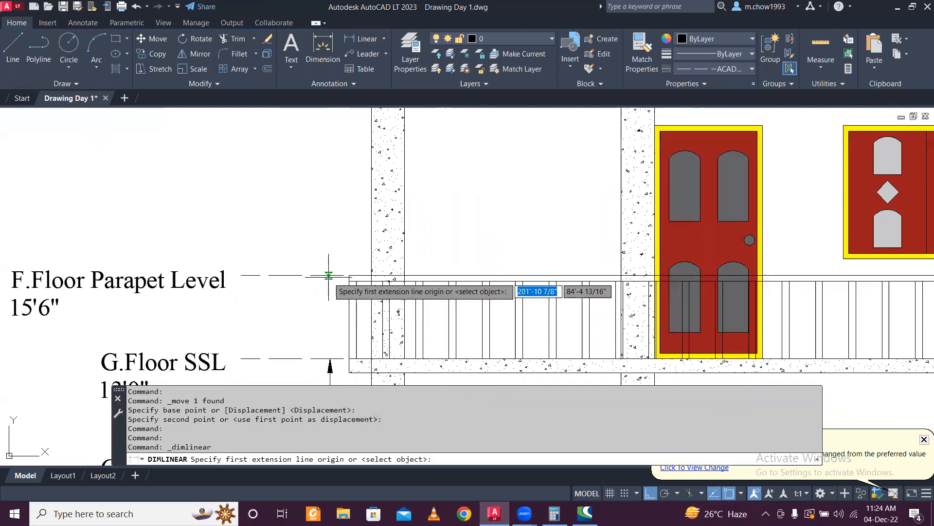
{"action": "left_click", "coordinate": [331, 276]}
{"action": "left_click", "coordinate": [331, 358]}
{"action": "left_click", "coordinate": [334, 336]}
{"action": "scroll", "coordinate": [335, 336], "scroll_direction": "down", "scroll_amount": 4}
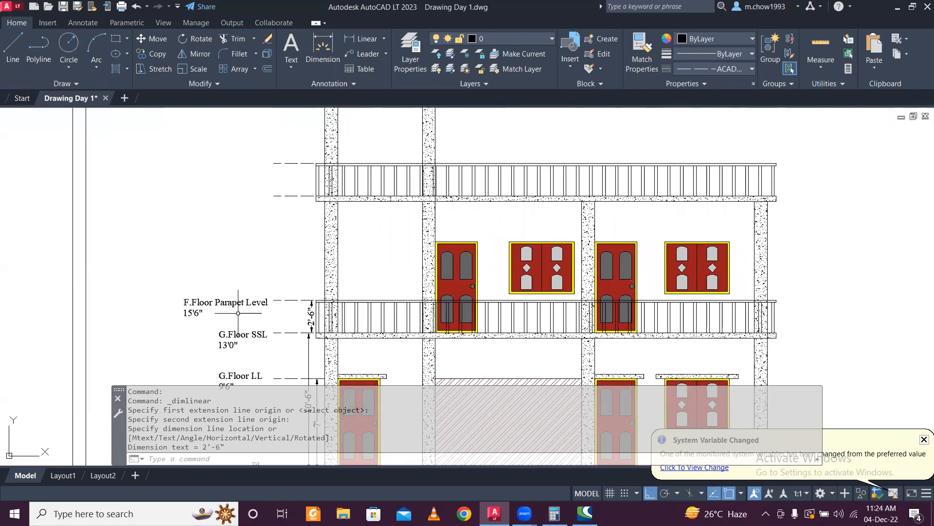
- Copy the "G.Floor SSL" label straight up to the dashed line at the upper balcony slab
{"action": "left_click", "coordinate": [249, 344]}
{"action": "left_click", "coordinate": [244, 336]}
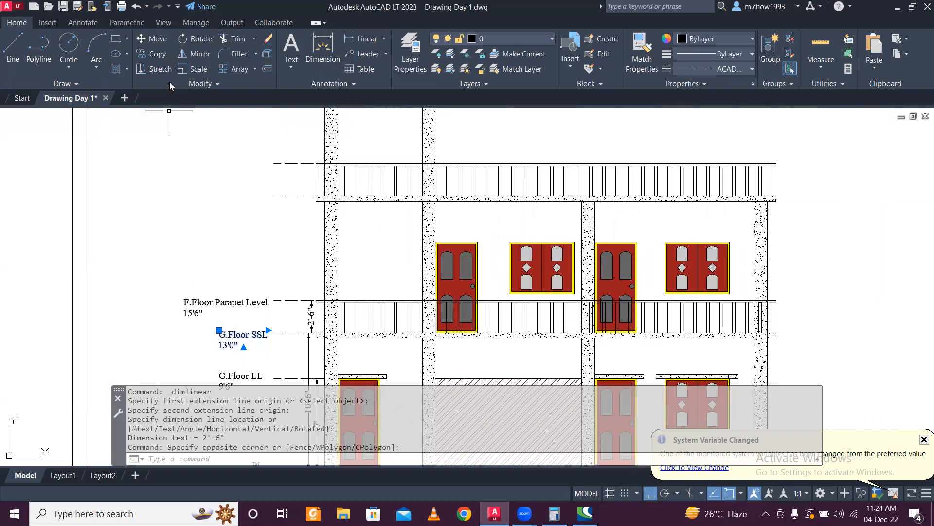
{"action": "left_click", "coordinate": [152, 53]}
{"action": "left_click", "coordinate": [212, 342]}
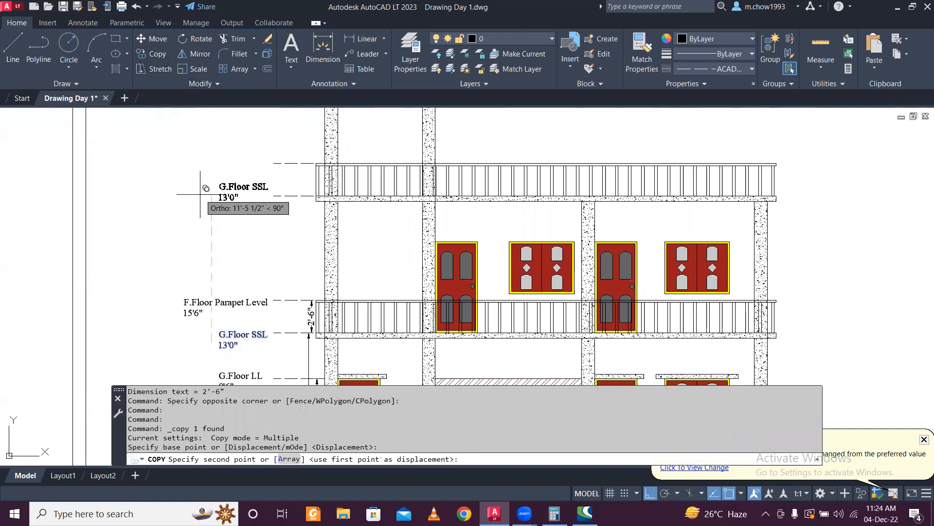
{"action": "left_click", "coordinate": [208, 205]}
{"action": "key", "text": "Escape"}
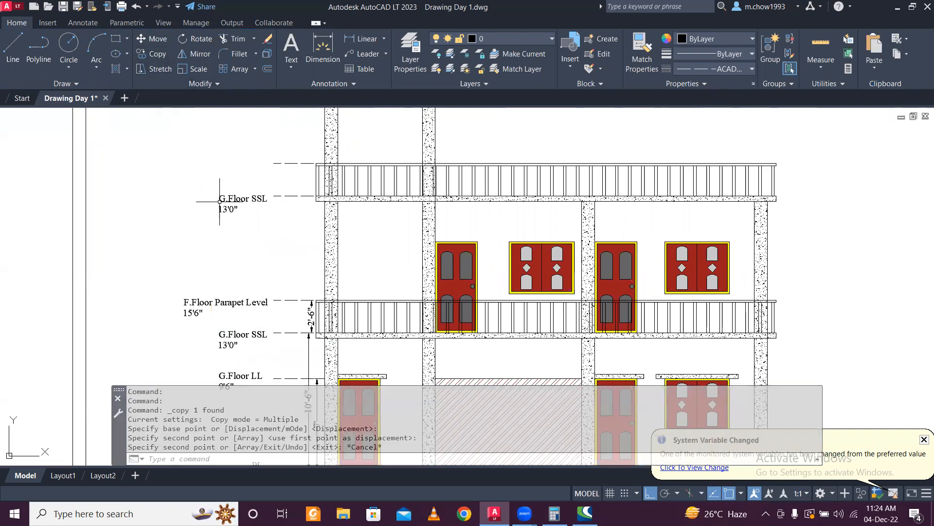
- Rename the copied label beside the upper balcony slab "F.Floor SSL"
{"action": "scroll", "coordinate": [224, 200], "scroll_direction": "up", "scroll_amount": 2}
{"action": "double_click", "coordinate": [225, 197]}
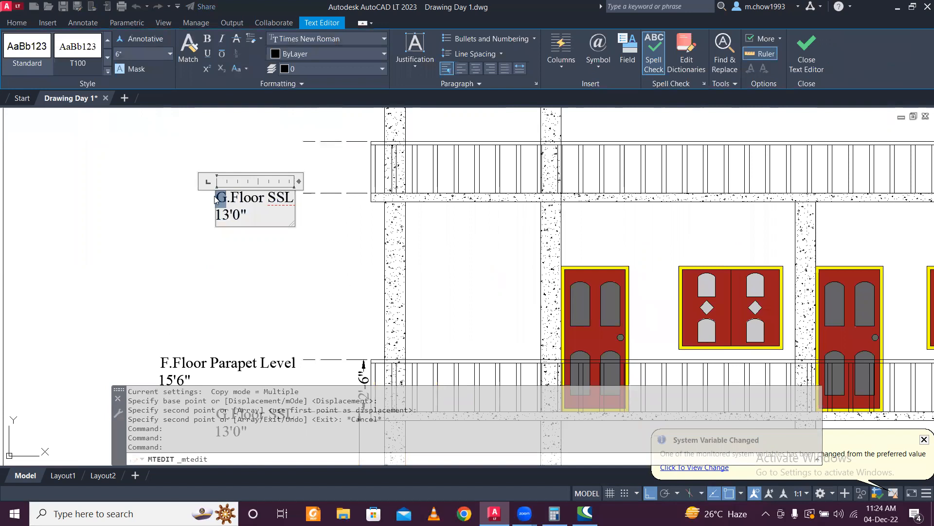
{"action": "type", "text": "F"}
{"action": "left_click", "coordinate": [246, 246]}
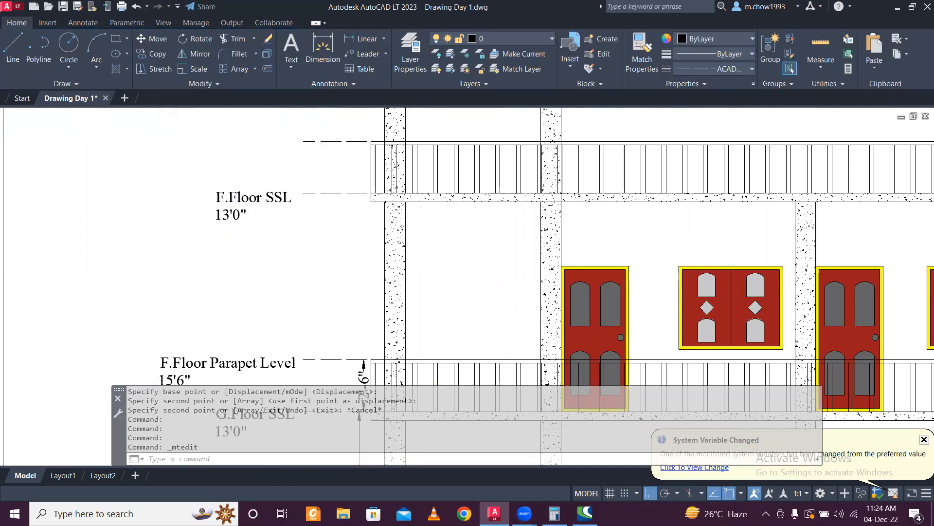
- Set the height in the "F.Floor SSL" label to 23'6"
{"action": "scroll", "coordinate": [246, 246], "scroll_direction": "down", "scroll_amount": 4}
{"action": "scroll", "coordinate": [246, 251], "scroll_direction": "up", "scroll_amount": 2}
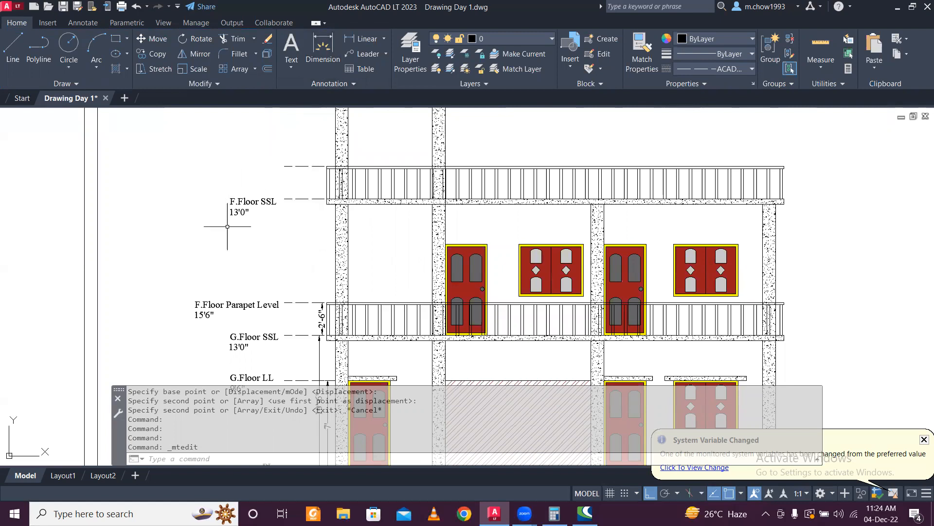
{"action": "scroll", "coordinate": [234, 222], "scroll_direction": "up", "scroll_amount": 2}
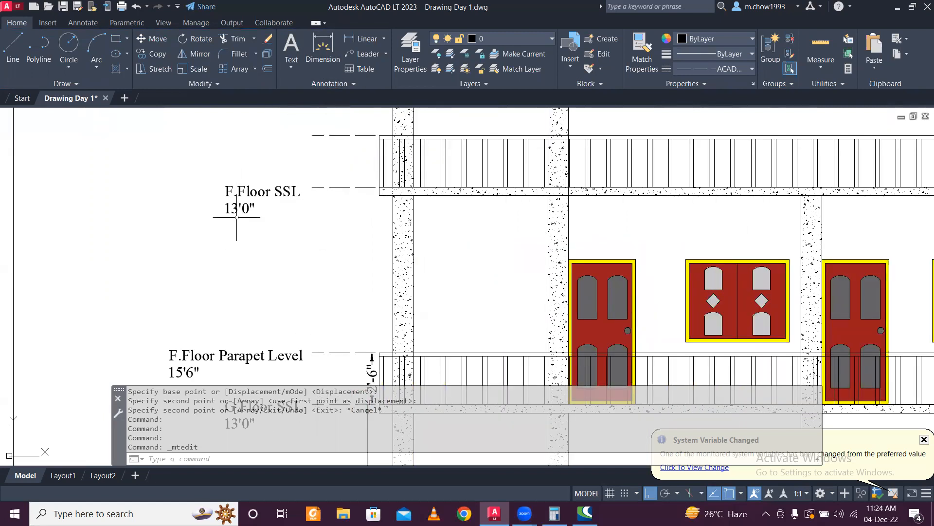
{"action": "left_click", "coordinate": [229, 204]}
{"action": "double_click", "coordinate": [227, 208]}
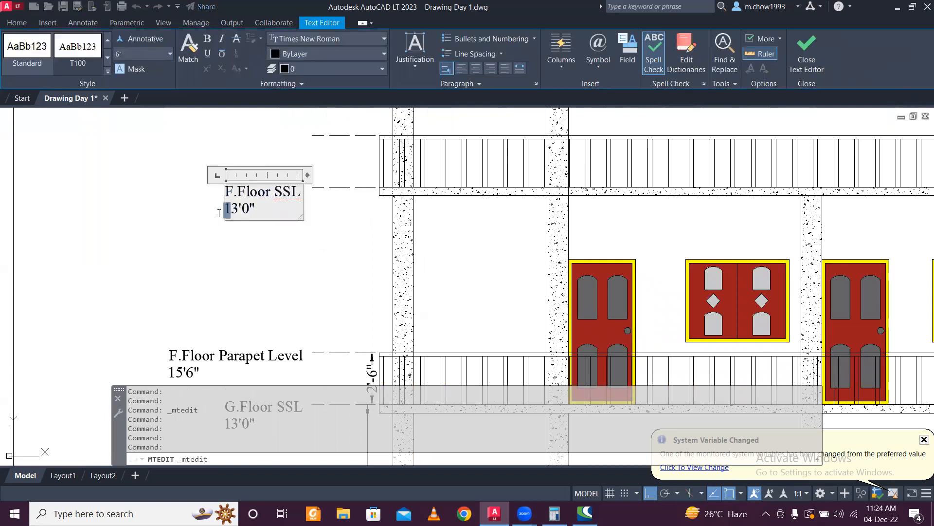
{"action": "type", "text": "2"}
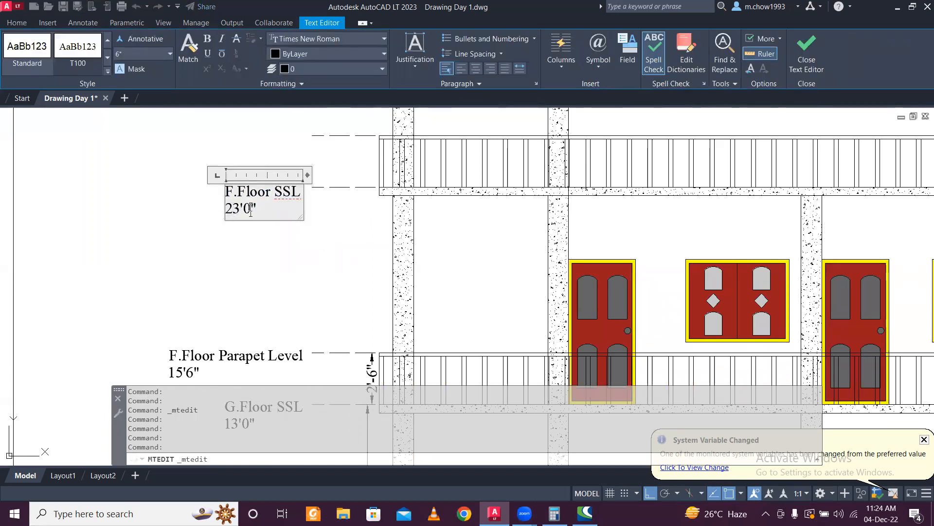
{"action": "left_click_drag", "start_coordinate": [251, 209], "coordinate": [245, 211]}
{"action": "type", "text": "6"}
{"action": "left_click", "coordinate": [277, 146]}
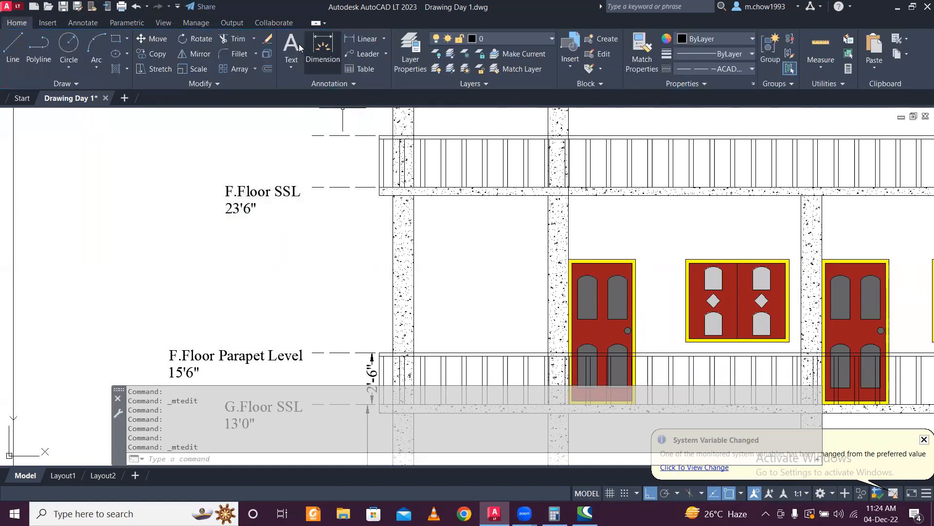
- Add a vertical linear dimension between the "F.Floor SSL" and "G.Floor SSL" dashed lines
{"action": "left_click", "coordinate": [361, 38]}
{"action": "left_click", "coordinate": [366, 187]}
{"action": "scroll", "coordinate": [371, 216], "scroll_direction": "down", "scroll_amount": 3}
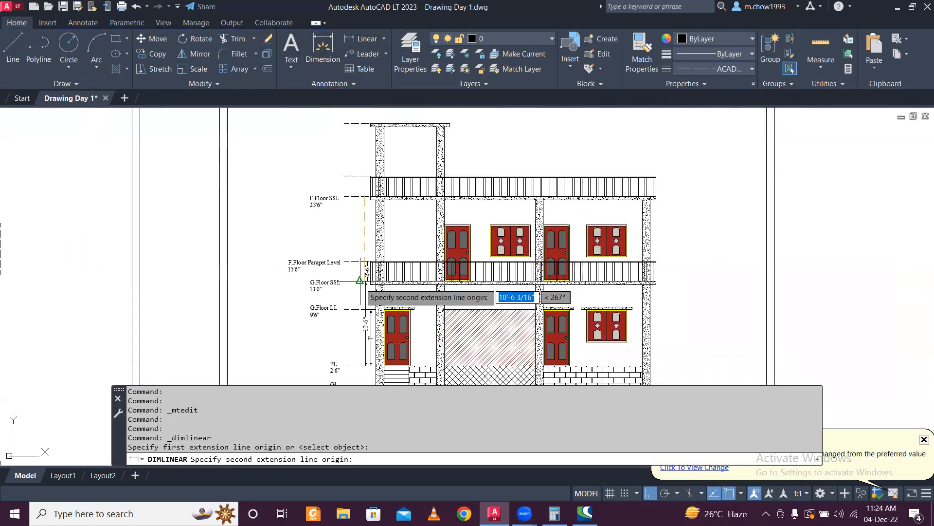
{"action": "scroll", "coordinate": [370, 285], "scroll_direction": "up", "scroll_amount": 4}
{"action": "left_click", "coordinate": [378, 278]}
{"action": "left_click", "coordinate": [364, 273]}
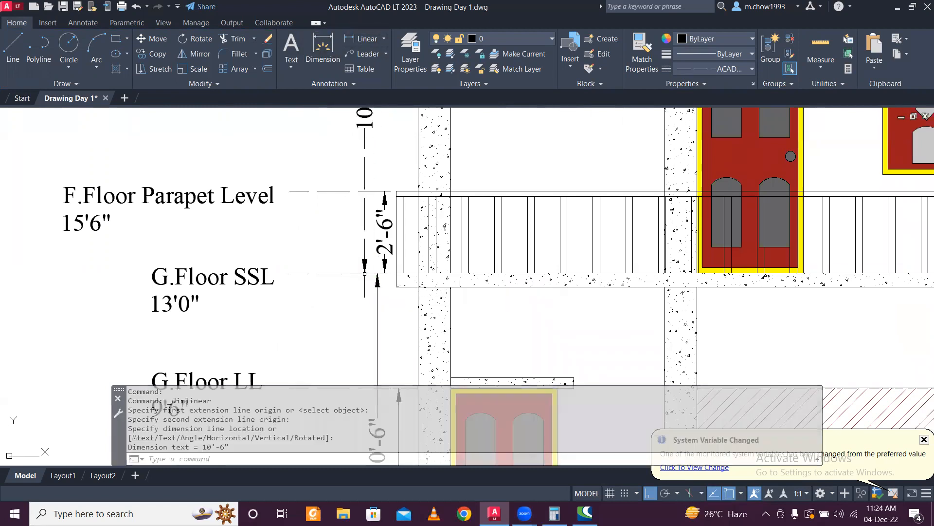
- Set a solid linetype for the vertical dimension between the "F.Floor SSL" and "G.Floor SSL" lines
{"action": "left_click", "coordinate": [373, 242]}
{"action": "left_click", "coordinate": [340, 265]}
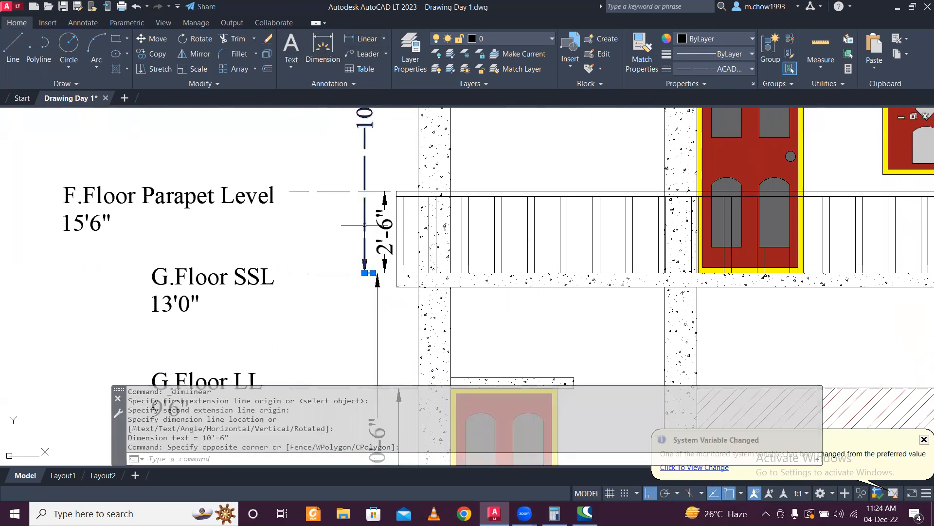
{"action": "left_click", "coordinate": [695, 69]}
{"action": "left_click", "coordinate": [703, 82]}
{"action": "key", "text": "Escape"}
- Copy the "F.Floor Parapet Level" label straight up to the dashed line at the upper railing's top
{"action": "scroll", "coordinate": [341, 204], "scroll_direction": "down", "scroll_amount": 6}
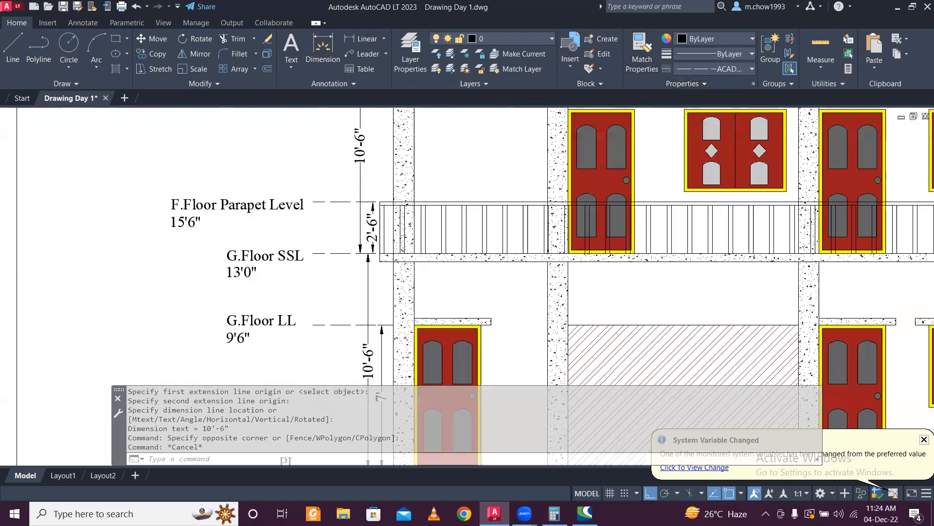
{"action": "middle_click_drag", "start_coordinate": [336, 176], "coordinate": [328, 222]}
{"action": "middle_click_drag", "start_coordinate": [393, 208], "coordinate": [395, 237]}
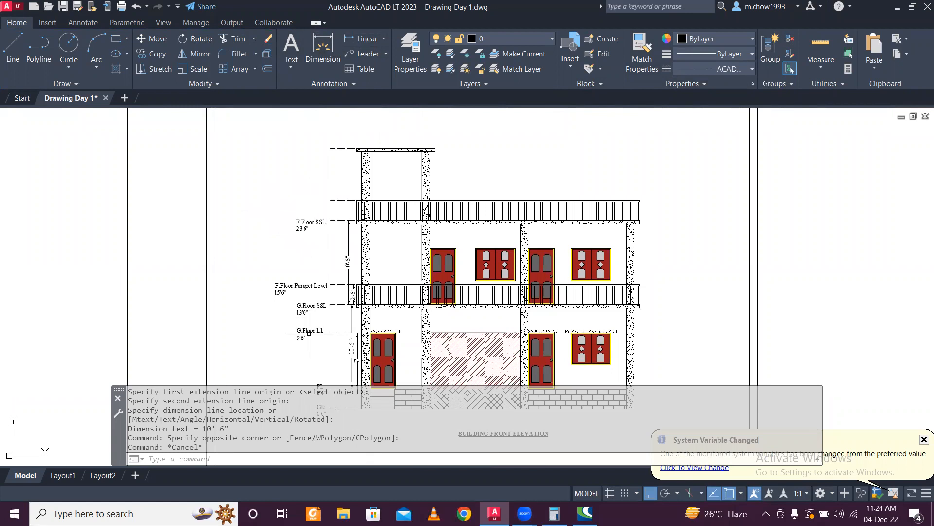
{"action": "scroll", "coordinate": [308, 323], "scroll_direction": "up", "scroll_amount": 2}
{"action": "left_click", "coordinate": [253, 271]}
{"action": "left_click", "coordinate": [351, 302]}
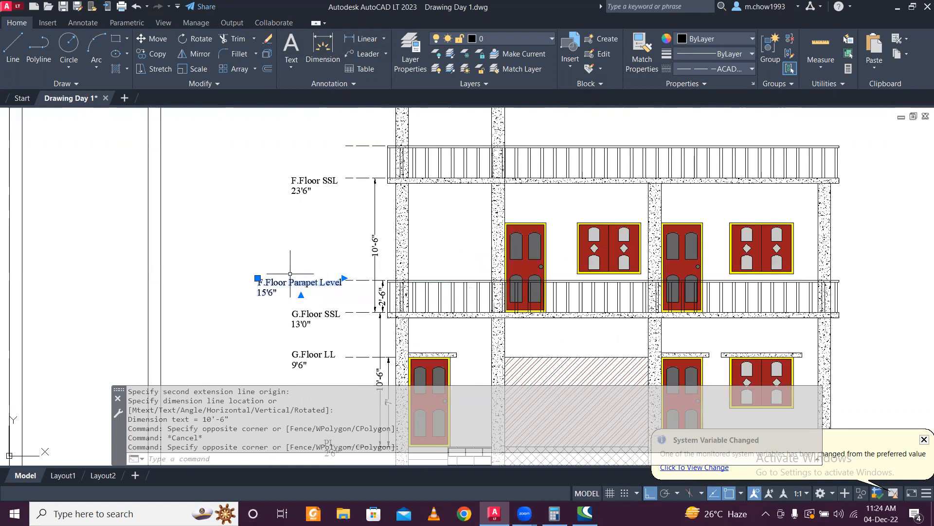
{"action": "left_click", "coordinate": [156, 53]}
{"action": "left_click", "coordinate": [216, 320]}
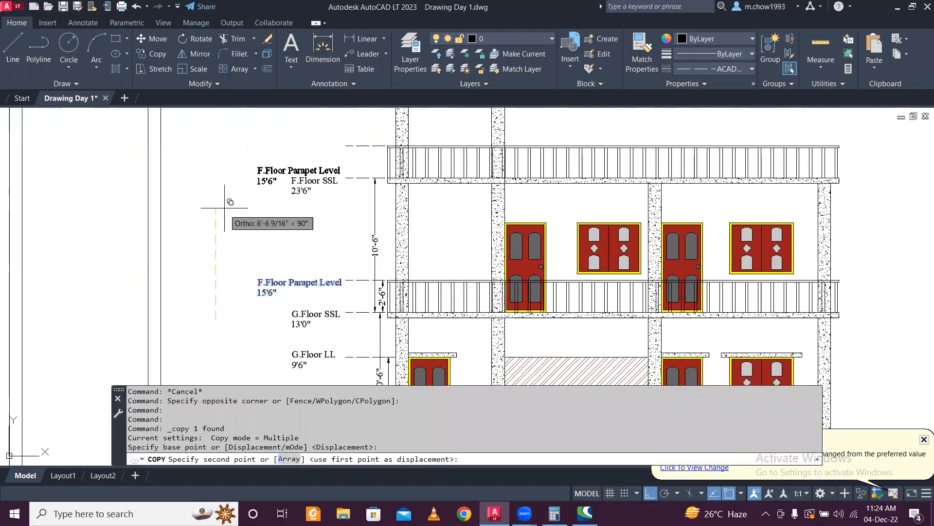
{"action": "left_click", "coordinate": [227, 184]}
{"action": "key", "text": "Escape"}
- Rename the copied label at the upper railing's top to "S.Floor Parapet Level"
{"action": "scroll", "coordinate": [296, 126], "scroll_direction": "up", "scroll_amount": 2}
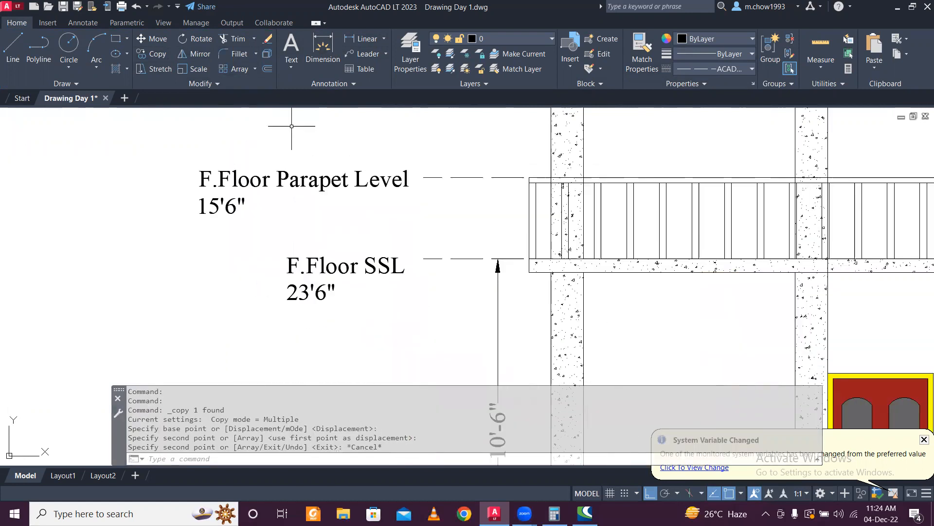
{"action": "double_click", "coordinate": [210, 170]}
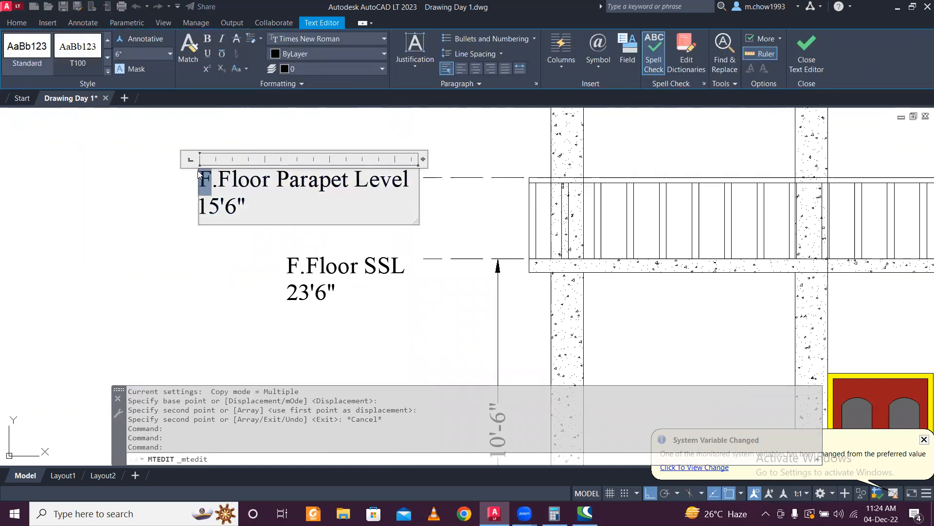
{"action": "type", "text": "S"}
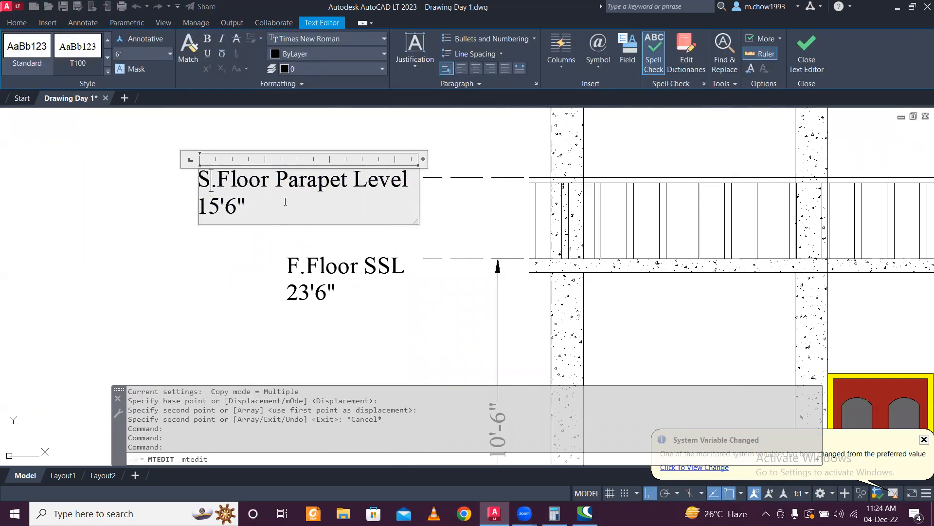
{"action": "left_click", "coordinate": [261, 256]}
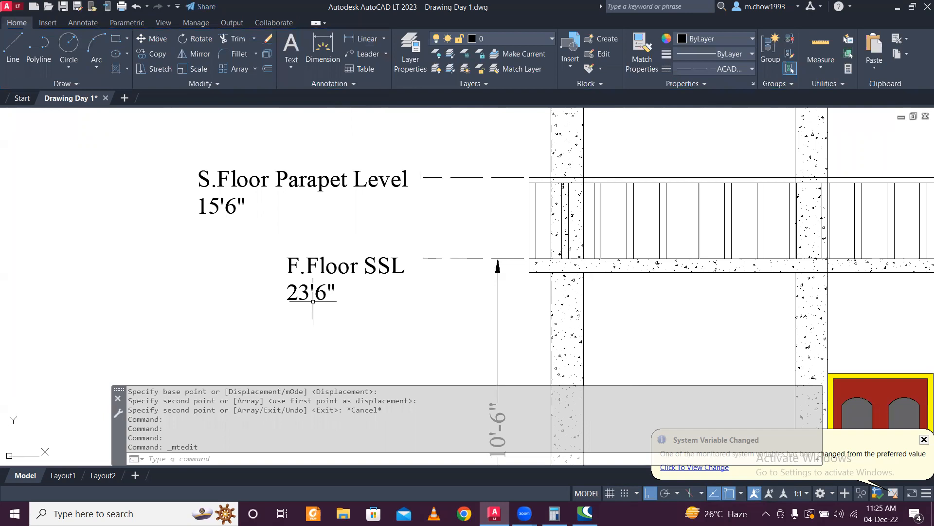
- Set the height in the "S.Floor Parapet Level" label to 26'0"
{"action": "double_click", "coordinate": [210, 205]}
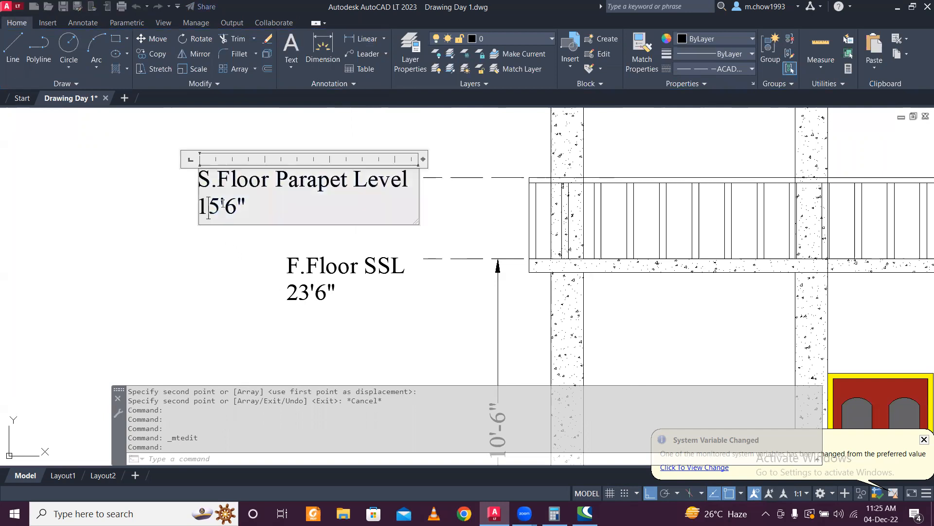
{"action": "left_click_drag", "start_coordinate": [220, 207], "coordinate": [193, 215]}
{"action": "type", "text": "26"}
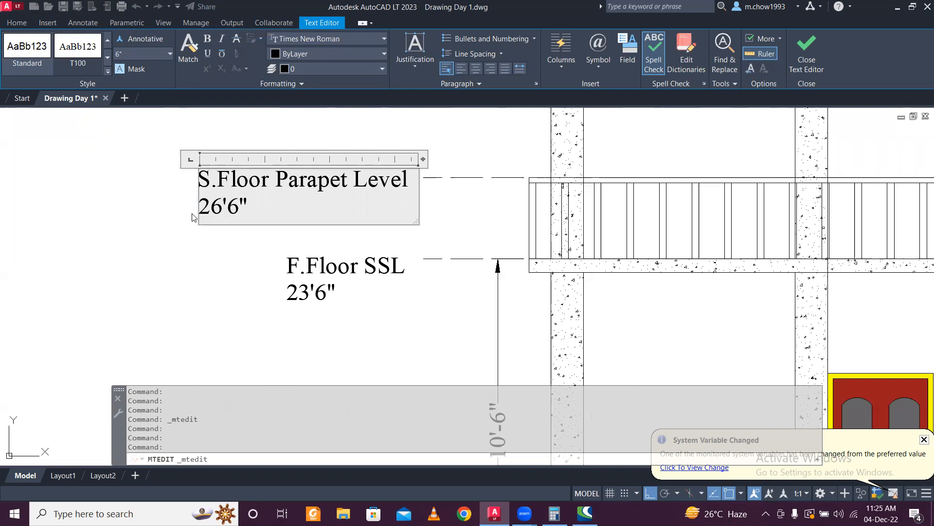
{"action": "left_click_drag", "start_coordinate": [235, 204], "coordinate": [231, 204]}
{"action": "type", "text": "0"}
{"action": "left_click", "coordinate": [214, 248]}
{"action": "scroll", "coordinate": [227, 246], "scroll_direction": "down", "scroll_amount": 5}
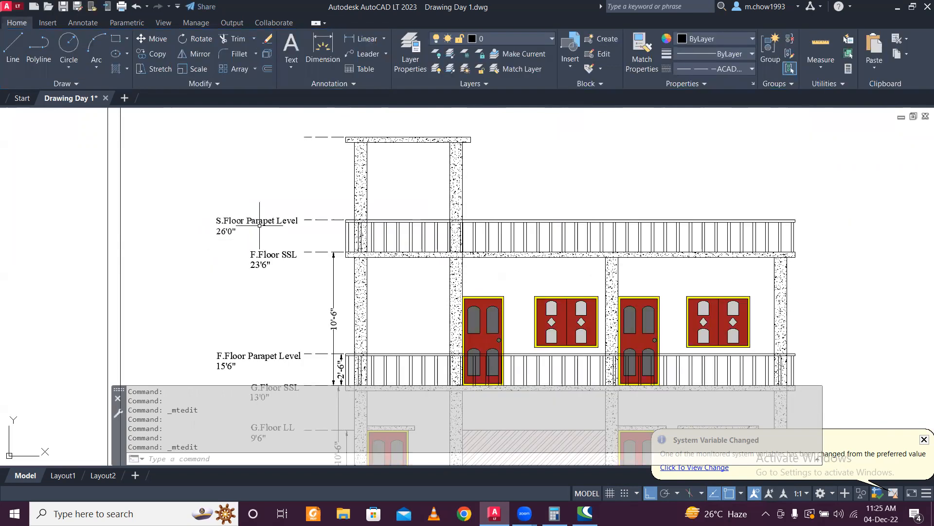
- Add a vertical linear dimension between the topmost roof slab's dashed line and the "F.Floor SSL" dashed line
{"action": "scroll", "coordinate": [265, 221], "scroll_direction": "up", "scroll_amount": 2}
{"action": "left_click", "coordinate": [363, 40]}
{"action": "middle_click_drag", "start_coordinate": [396, 149], "coordinate": [403, 233]}
{"action": "left_click", "coordinate": [385, 171]}
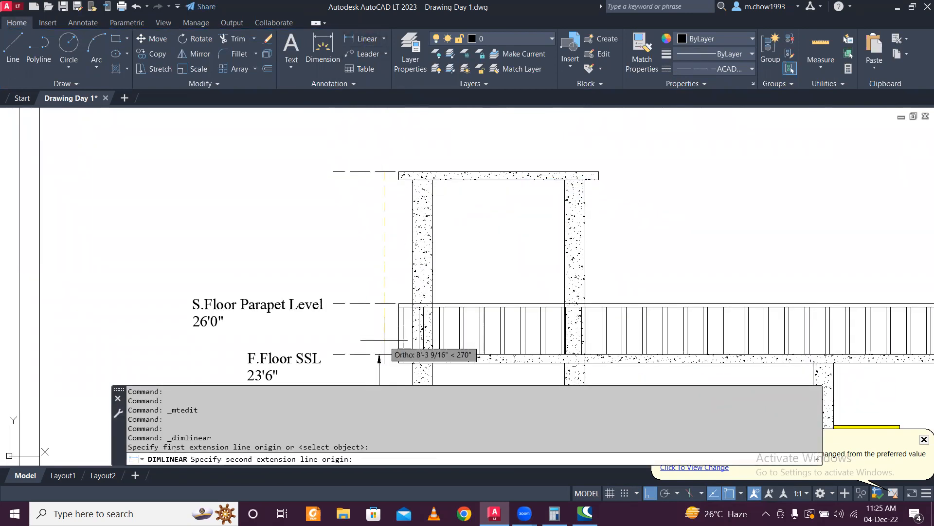
{"action": "left_click", "coordinate": [380, 354]}
{"action": "left_click", "coordinate": [387, 264]}
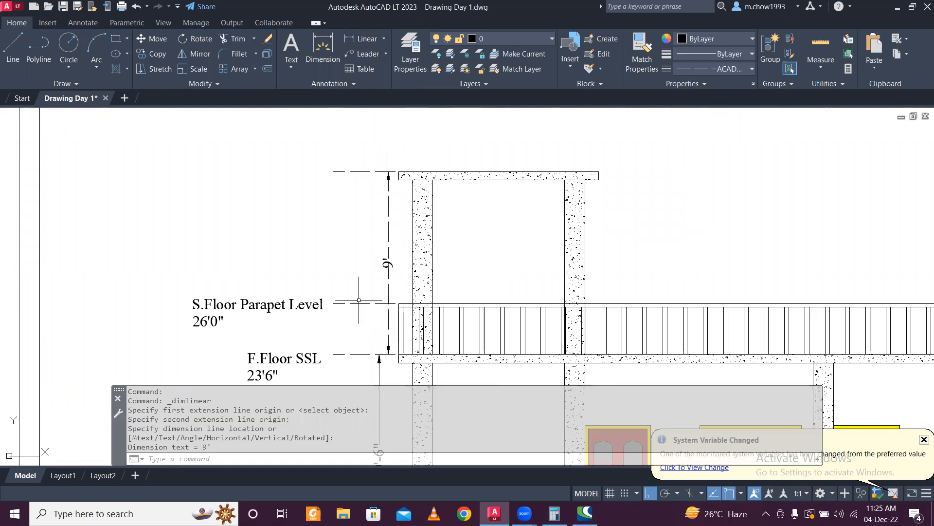
- Copy the "S.Floor Parapet Level" label straight up to the dashed line at the topmost roof slab
{"action": "scroll", "coordinate": [341, 287], "scroll_direction": "down", "scroll_amount": 3}
{"action": "scroll", "coordinate": [302, 272], "scroll_direction": "up", "scroll_amount": 3}
{"action": "left_click", "coordinate": [300, 320]}
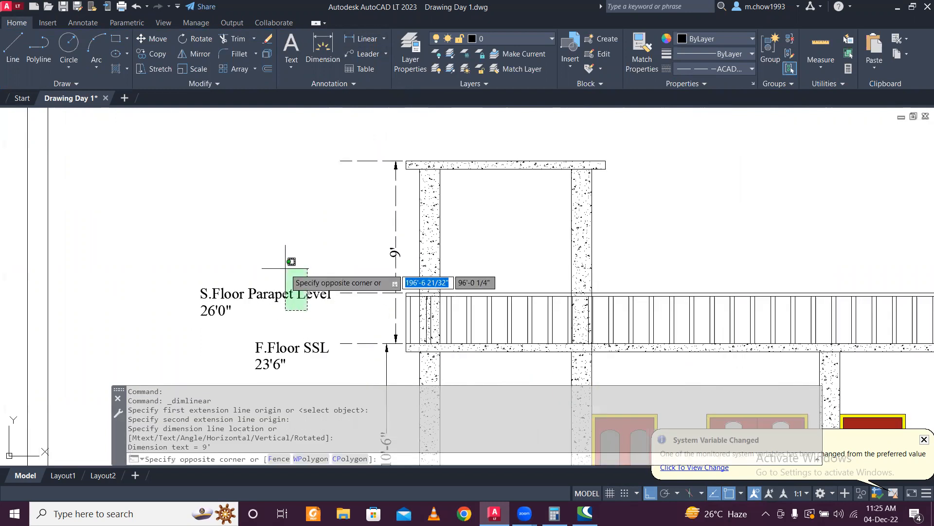
{"action": "left_click", "coordinate": [285, 268]}
{"action": "left_click", "coordinate": [152, 53]}
{"action": "left_click", "coordinate": [146, 316]}
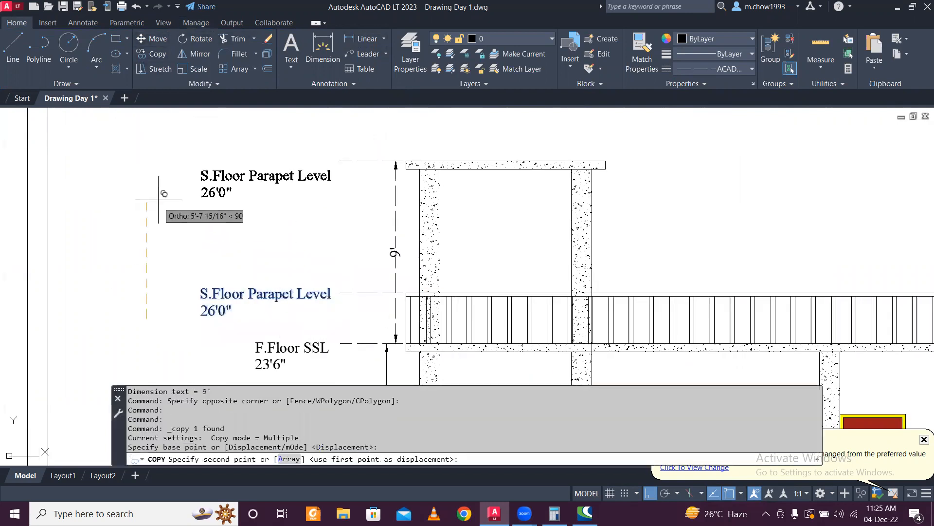
{"action": "left_click", "coordinate": [158, 183]}
{"action": "key", "text": "Escape"}
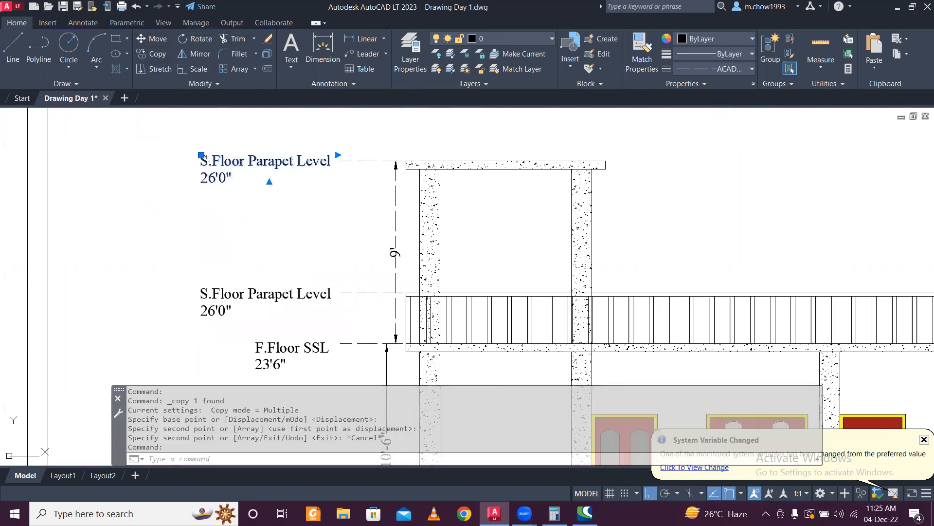
- Rename the copied label at the topmost roof slab to "Head Room SSL"
{"action": "double_click", "coordinate": [335, 157]}
{"action": "left_click_drag", "start_coordinate": [332, 165], "coordinate": [147, 165]}
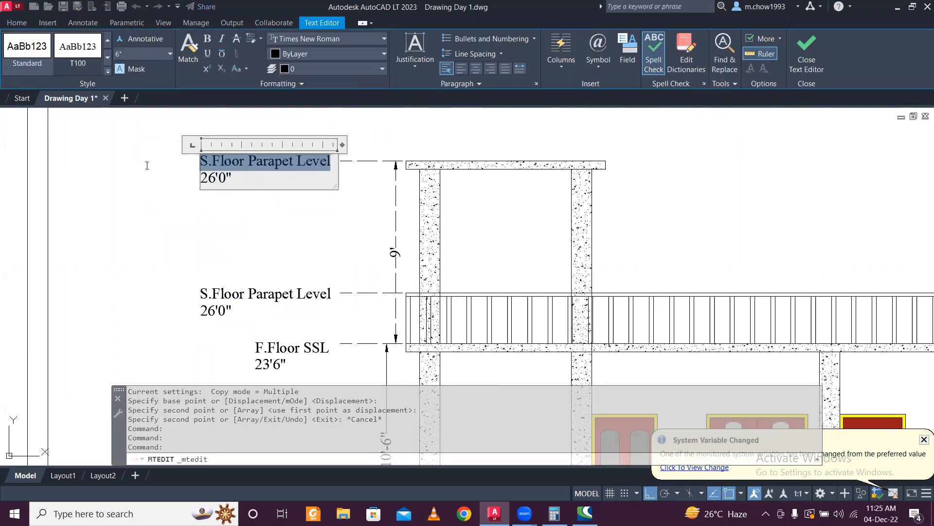
{"action": "type", "text": "Head Rooo"}
{"action": "key", "text": "BackSpace"}
{"action": "type", "text": "m"}
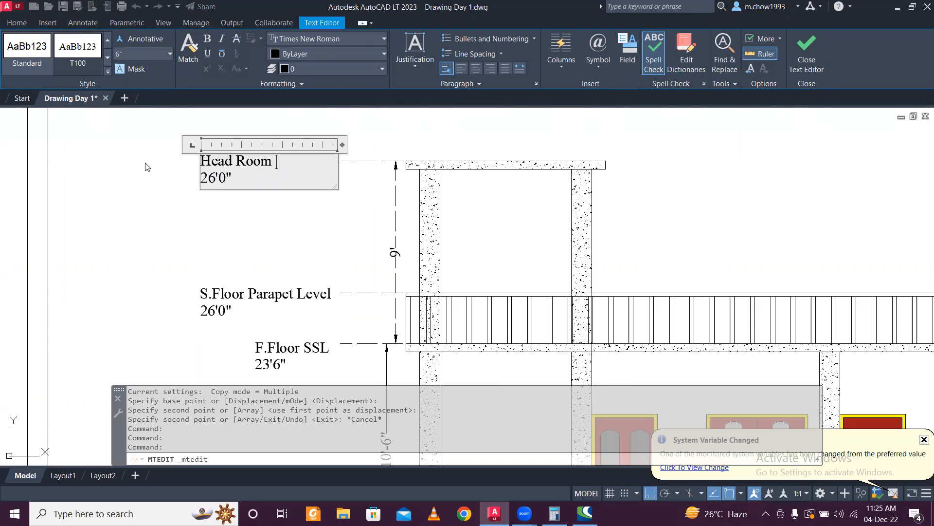
{"action": "left_click", "coordinate": [160, 180]}
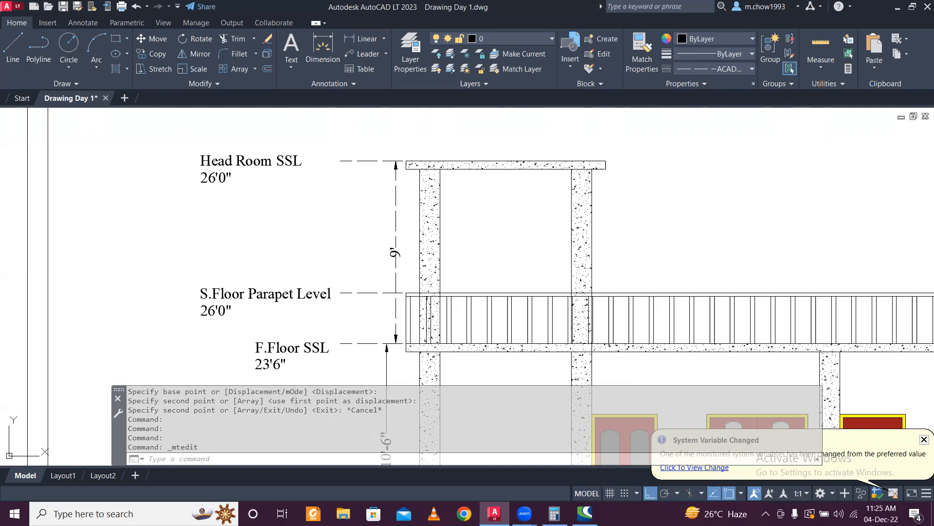
- Set the height in the "Head Room SSL" label to 32'6"
{"action": "double_click", "coordinate": [215, 176]}
{"action": "type", "text": "32"}
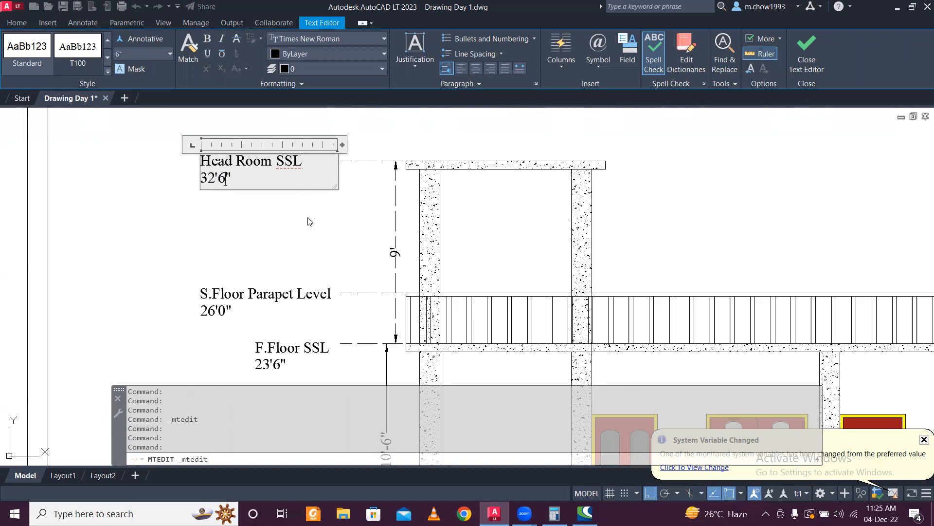
{"action": "left_click", "coordinate": [307, 222]}
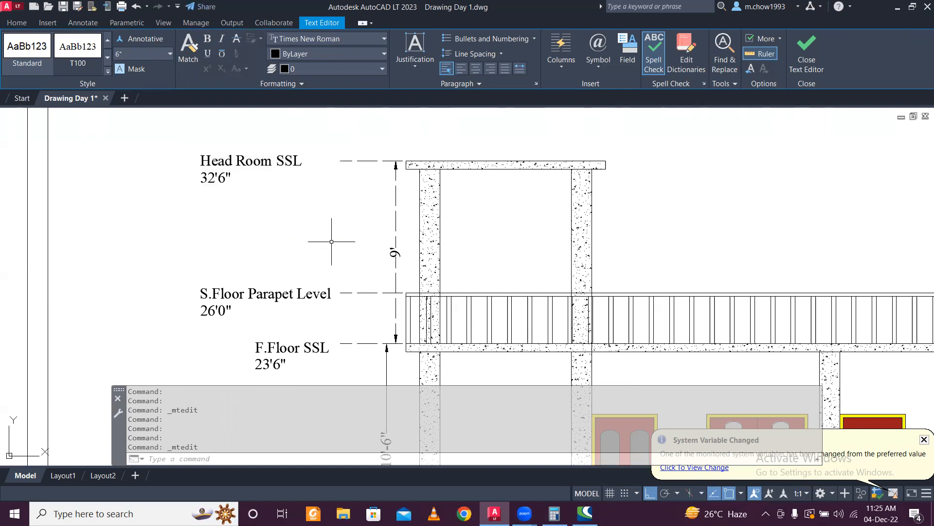
- Add a vertical linear dimension between the "S.Floor Parapet Level" and "F.Floor SSL" dashed lines
{"action": "left_click", "coordinate": [361, 39]}
{"action": "left_click", "coordinate": [380, 293]}
{"action": "left_click", "coordinate": [376, 344]}
{"action": "left_click", "coordinate": [376, 312]}
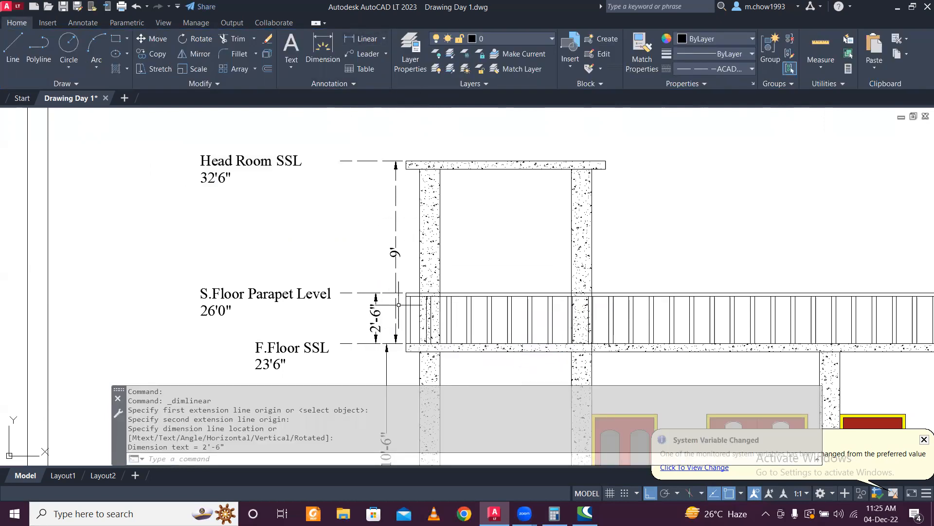
- Set a solid linetype for the head room dimension and the upper and lower parapet dimensions
{"action": "left_click", "coordinate": [400, 312]}
{"action": "left_click", "coordinate": [355, 304]}
{"action": "scroll", "coordinate": [395, 239], "scroll_direction": "down", "scroll_amount": 3}
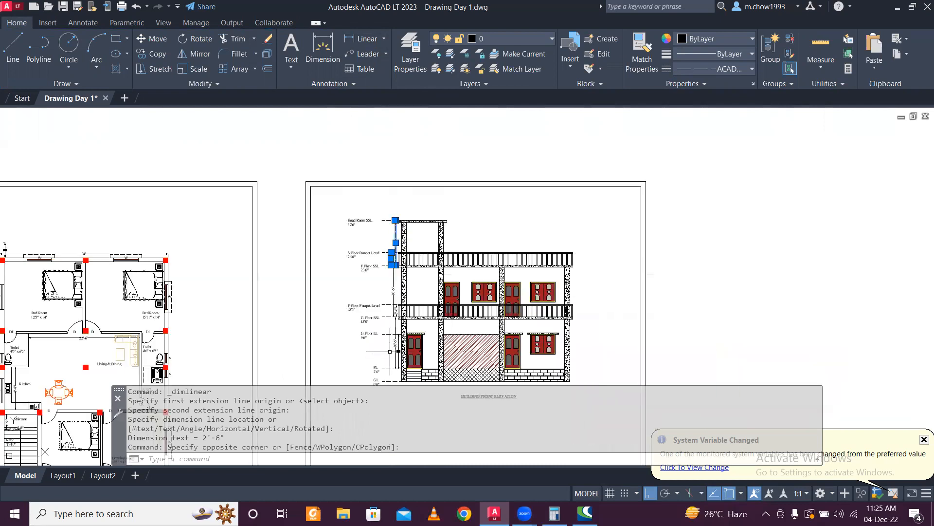
{"action": "scroll", "coordinate": [390, 351], "scroll_direction": "up", "scroll_amount": 5}
{"action": "left_click", "coordinate": [406, 201]}
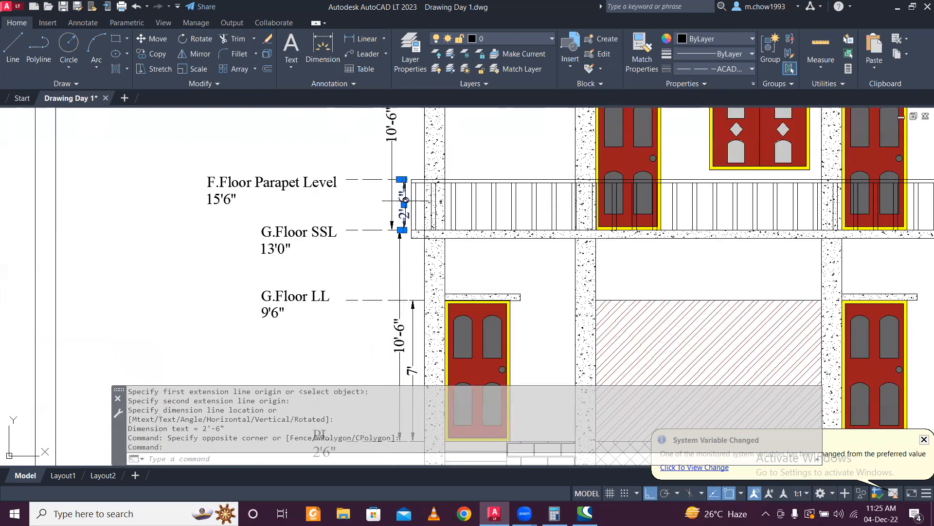
{"action": "left_click", "coordinate": [716, 73]}
{"action": "key", "text": "Escape"}
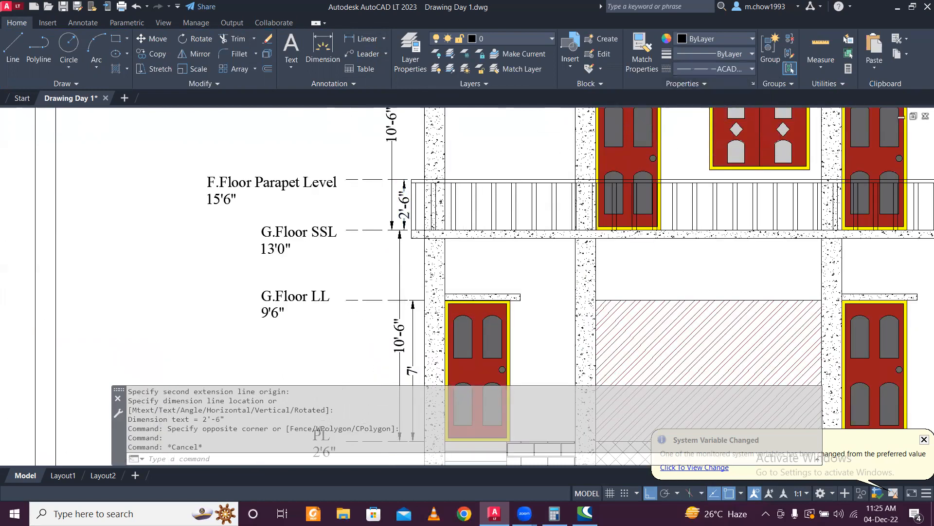
- Save the drawing with the completed level labels and dimensions
{"action": "scroll", "coordinate": [438, 195], "scroll_direction": "down", "scroll_amount": 5}
{"action": "scroll", "coordinate": [404, 148], "scroll_direction": "up", "scroll_amount": 4}
{"action": "scroll", "coordinate": [403, 147], "scroll_direction": "down", "scroll_amount": 3}
{"action": "scroll", "coordinate": [406, 147], "scroll_direction": "up", "scroll_amount": 2}
{"action": "scroll", "coordinate": [407, 146], "scroll_direction": "down", "scroll_amount": 2}
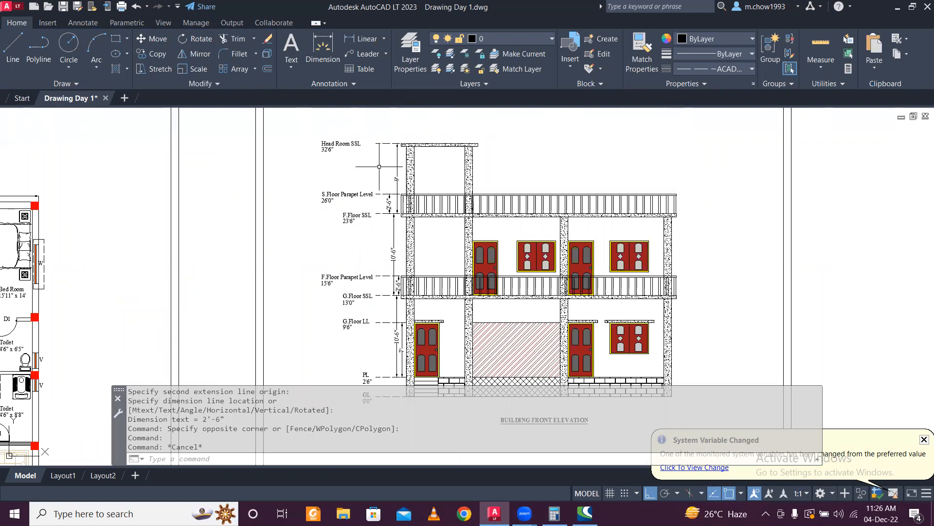
{"action": "scroll", "coordinate": [379, 167], "scroll_direction": "down", "scroll_amount": 2}
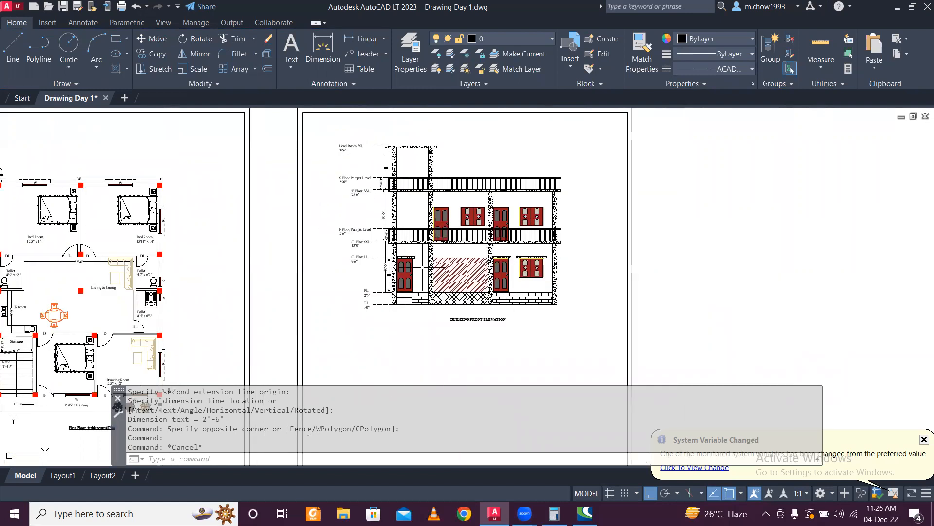
{"action": "scroll", "coordinate": [423, 267], "scroll_direction": "down", "scroll_amount": 3}
{"action": "key", "text": "ctrl+s"}
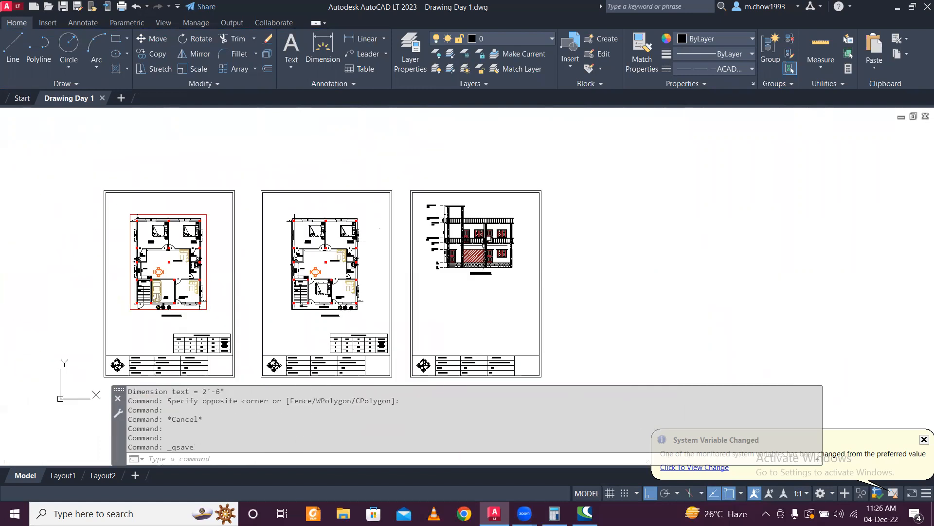
{"action": "scroll", "coordinate": [493, 250], "scroll_direction": "up", "scroll_amount": 3}
{"action": "scroll", "coordinate": [493, 246], "scroll_direction": "up", "scroll_amount": 2}
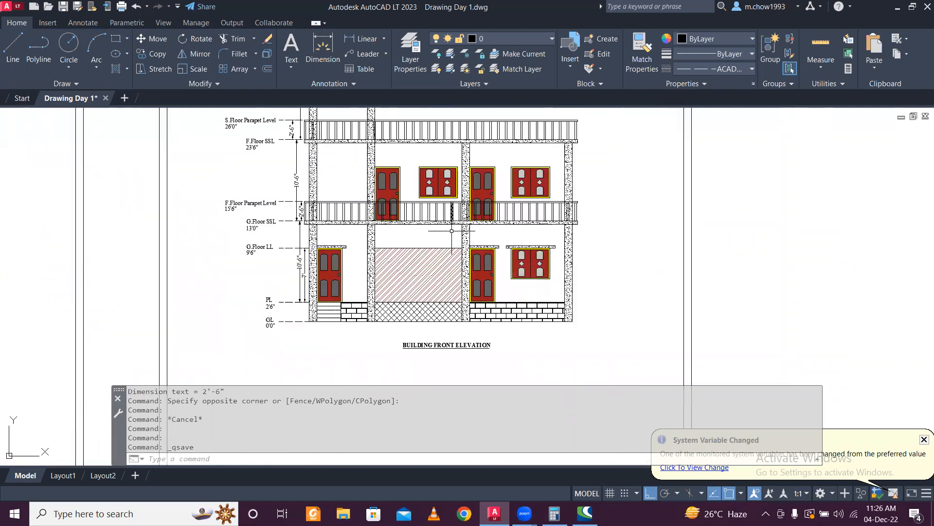
{"action": "scroll", "coordinate": [452, 231], "scroll_direction": "up", "scroll_amount": 6}
{"action": "left_click", "coordinate": [415, 207]}
{"action": "left_click", "coordinate": [392, 198]}
{"action": "key", "text": "Escape"}
{"action": "scroll", "coordinate": [465, 213], "scroll_direction": "down", "scroll_amount": 5}
{"action": "scroll", "coordinate": [470, 207], "scroll_direction": "down", "scroll_amount": 6}
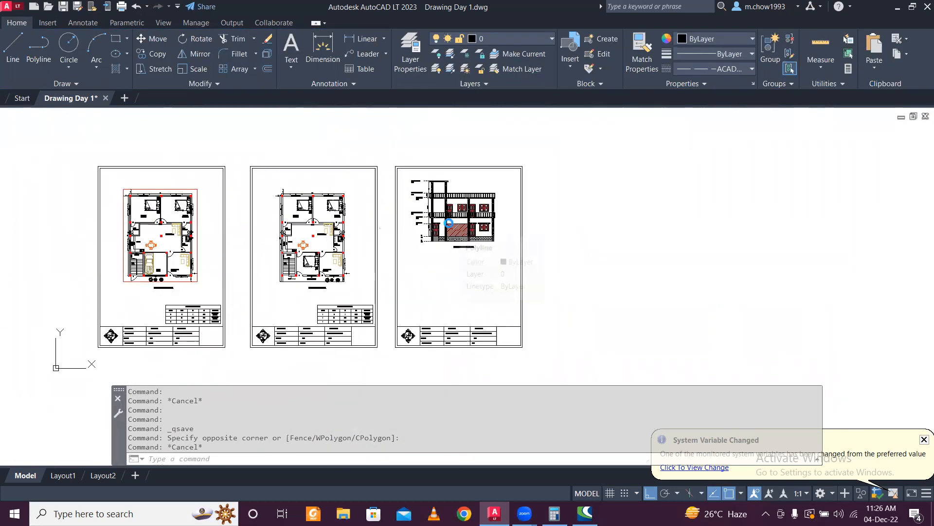
- Set up a plot of the front elevation sheet, windowing the plot area to the sheet's outer border
{"action": "key", "text": "ctrl+p"}
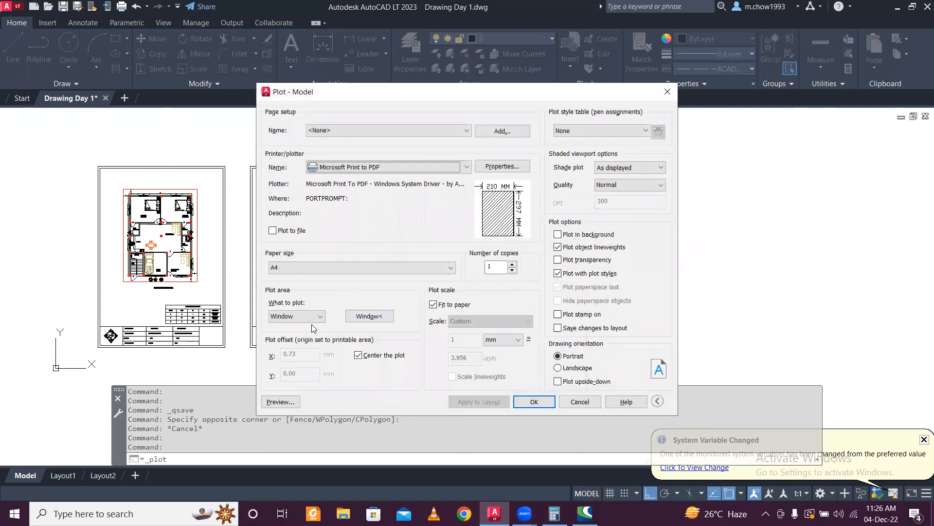
{"action": "left_click", "coordinate": [369, 316]}
{"action": "scroll", "coordinate": [423, 170], "scroll_direction": "up", "scroll_amount": 5}
{"action": "left_click", "coordinate": [326, 196]}
{"action": "scroll", "coordinate": [341, 190], "scroll_direction": "down", "scroll_amount": 5}
{"action": "scroll", "coordinate": [374, 233], "scroll_direction": "up", "scroll_amount": 6}
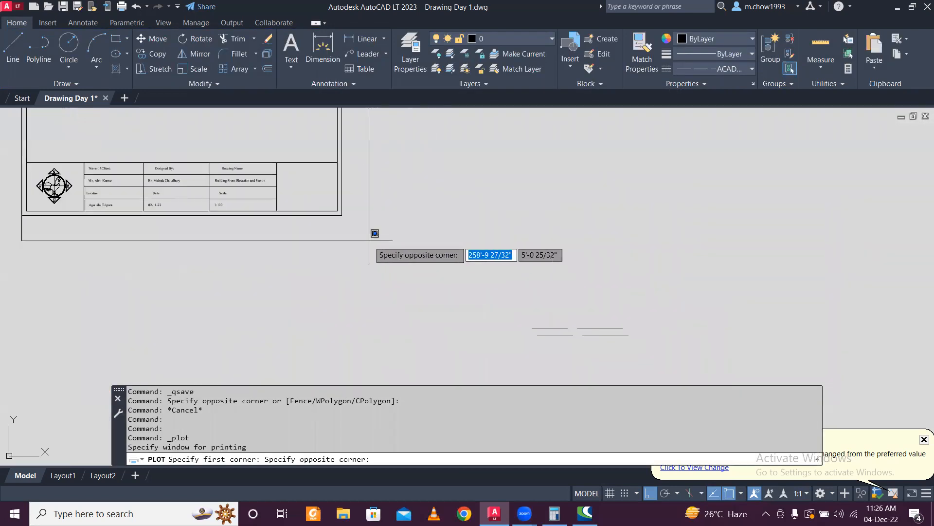
{"action": "left_click", "coordinate": [342, 215]}
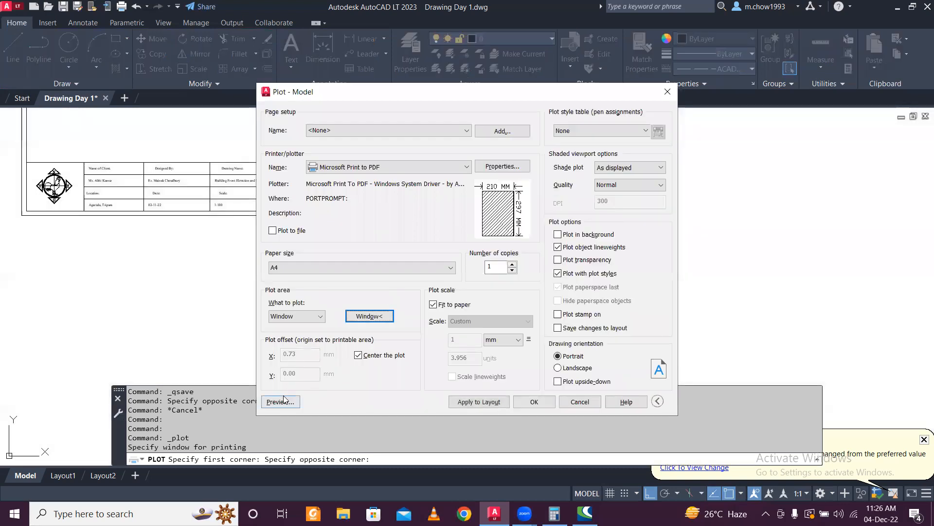
- Preview the plot and examine the elevation's level labels, dimensions, title and the sheet's title block
{"action": "left_click", "coordinate": [281, 401]}
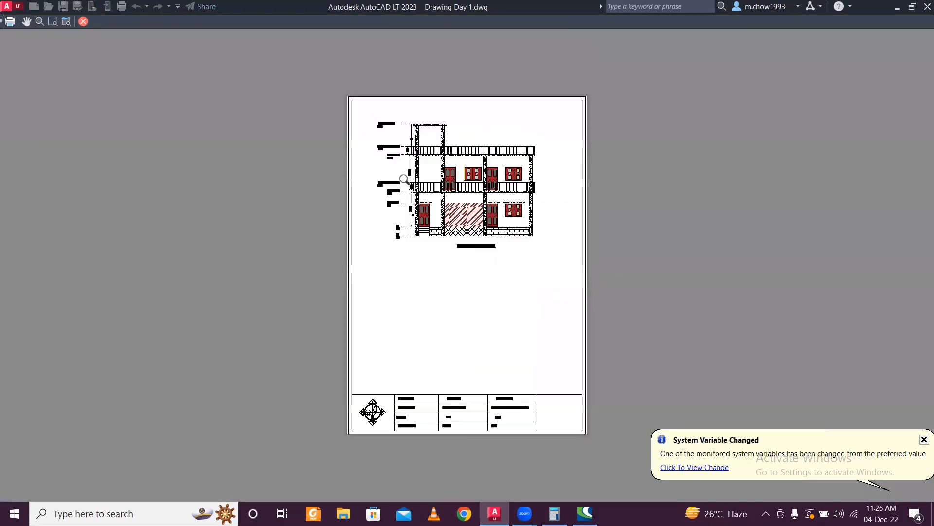
{"action": "scroll", "coordinate": [432, 144], "scroll_direction": "up", "scroll_amount": 3}
{"action": "scroll", "coordinate": [432, 144], "scroll_direction": "up", "scroll_amount": 2}
{"action": "middle_click_drag", "start_coordinate": [435, 130], "coordinate": [364, 121]}
{"action": "scroll", "coordinate": [430, 245], "scroll_direction": "down", "scroll_amount": 3}
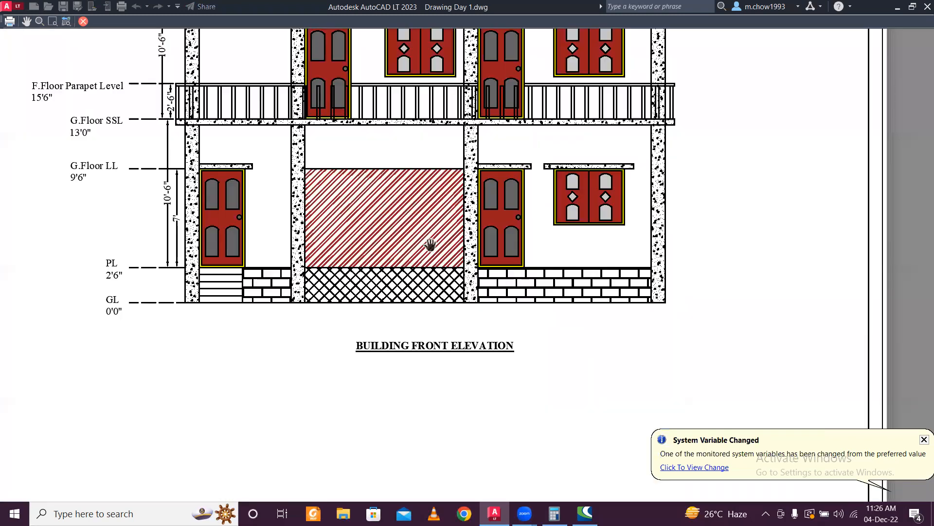
{"action": "scroll", "coordinate": [547, 336], "scroll_direction": "down", "scroll_amount": 3}
{"action": "middle_click_drag", "start_coordinate": [548, 359], "coordinate": [548, 226]}
{"action": "scroll", "coordinate": [313, 295], "scroll_direction": "up", "scroll_amount": 3}
{"action": "scroll", "coordinate": [325, 289], "scroll_direction": "down", "scroll_amount": 3}
{"action": "middle_click_drag", "start_coordinate": [533, 286], "coordinate": [537, 365]}
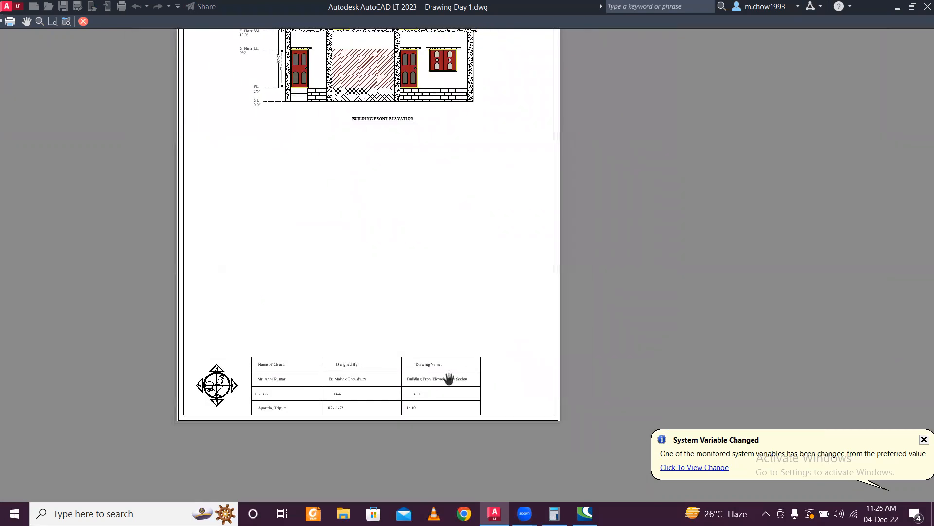